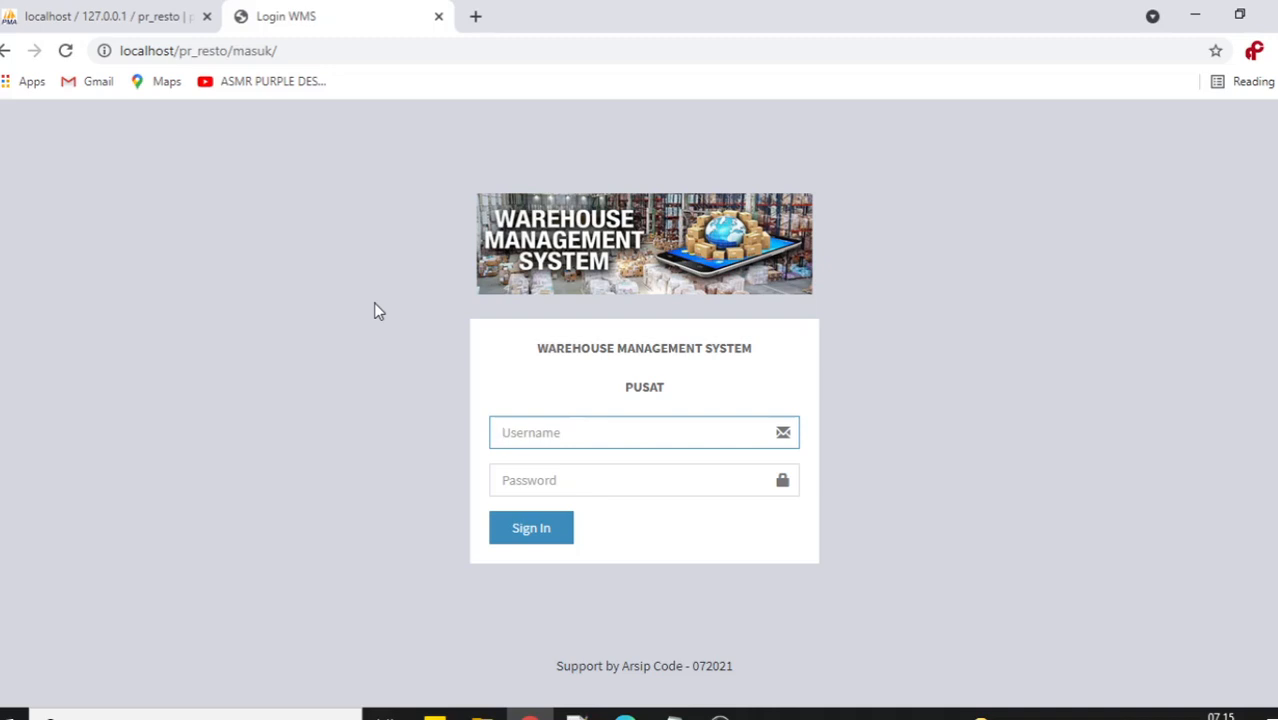
Sign in to WMS Resto as the administrator with the admin username and password.
left_click(617, 432)
left_click(551, 385)
left_click(582, 434)
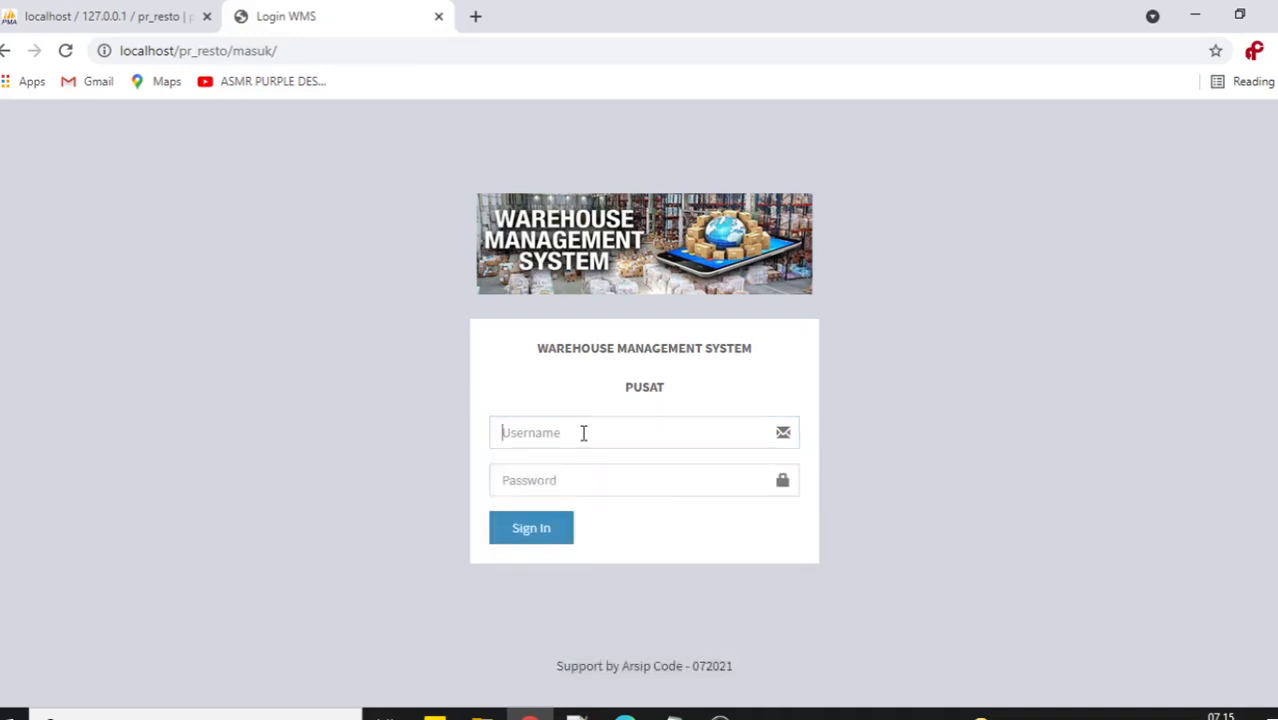
type("admin")
key("Tab")
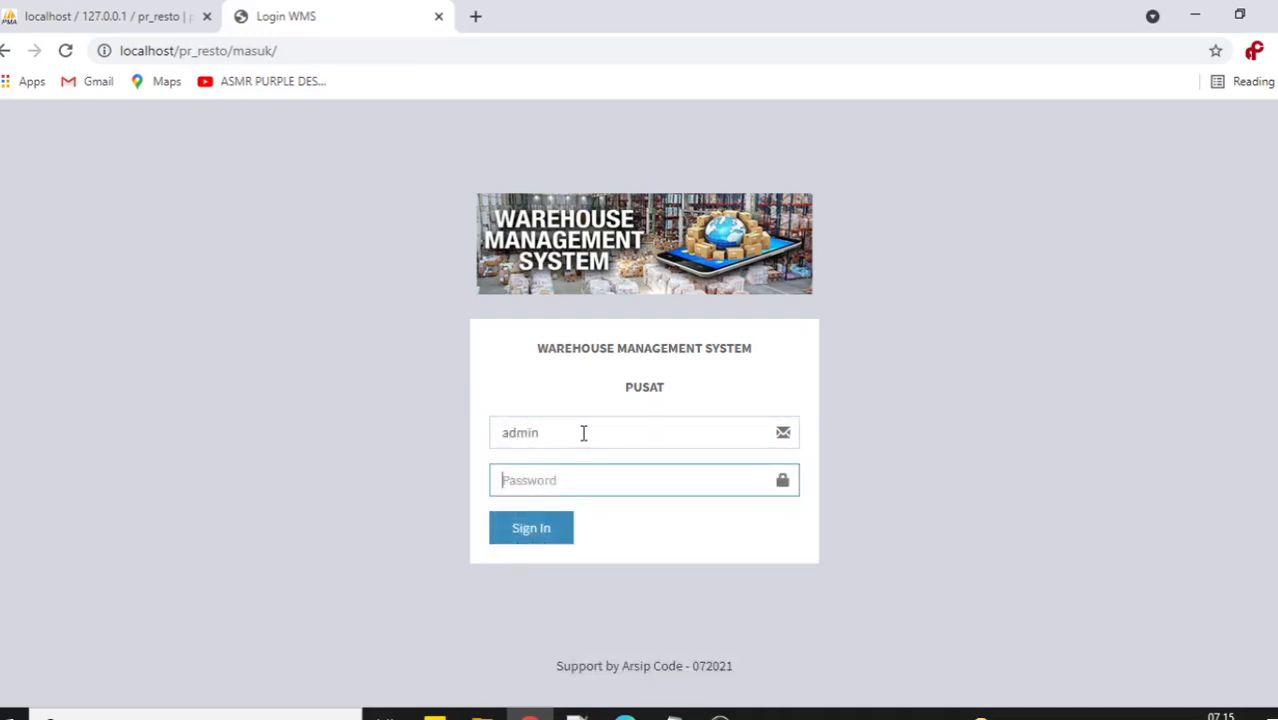
type("admin")
key("Return")
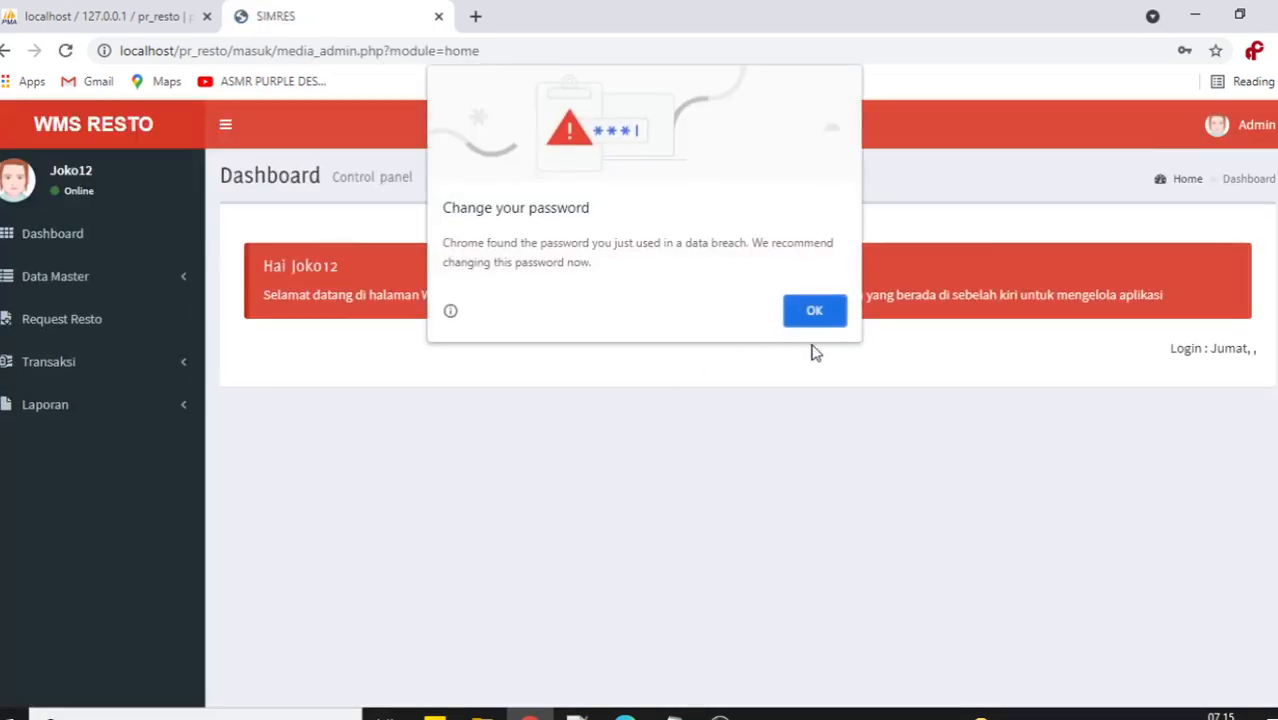
Dismiss Chrome's breach warning, save the login, and open Data Master > Item Barang.
left_click(818, 318)
left_click(1122, 384)
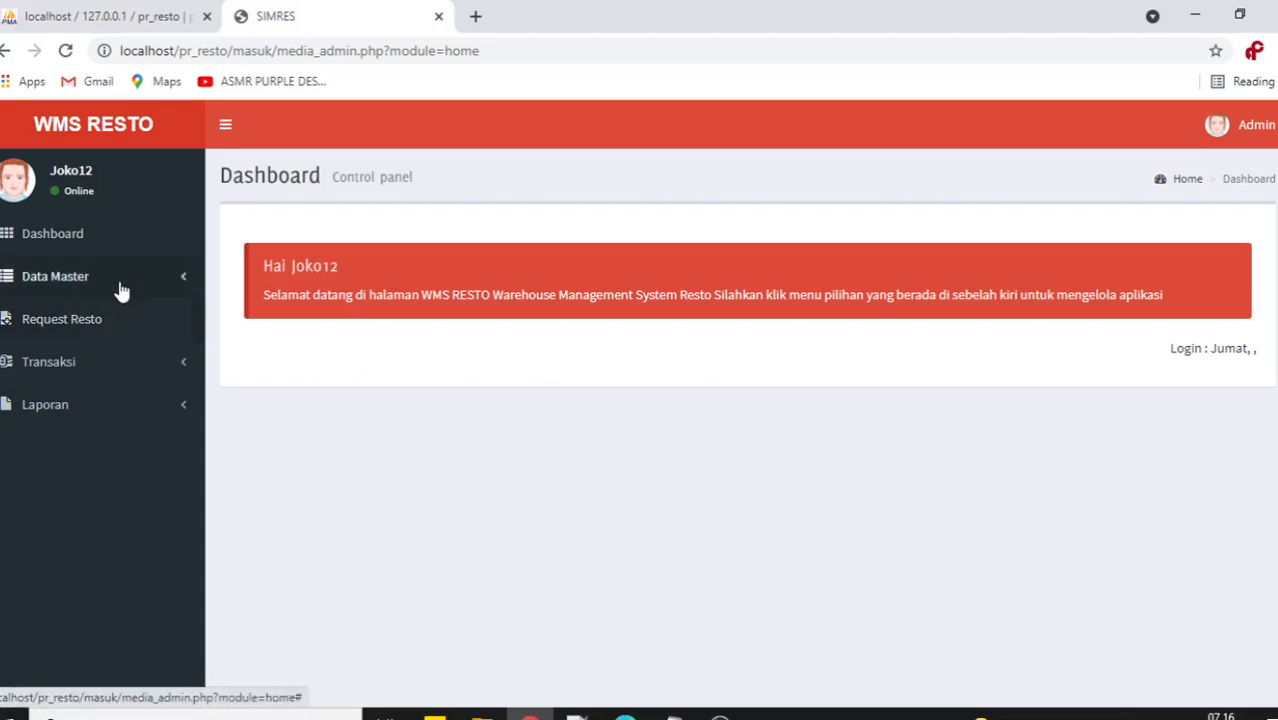
left_click(120, 365)
left_click(121, 524)
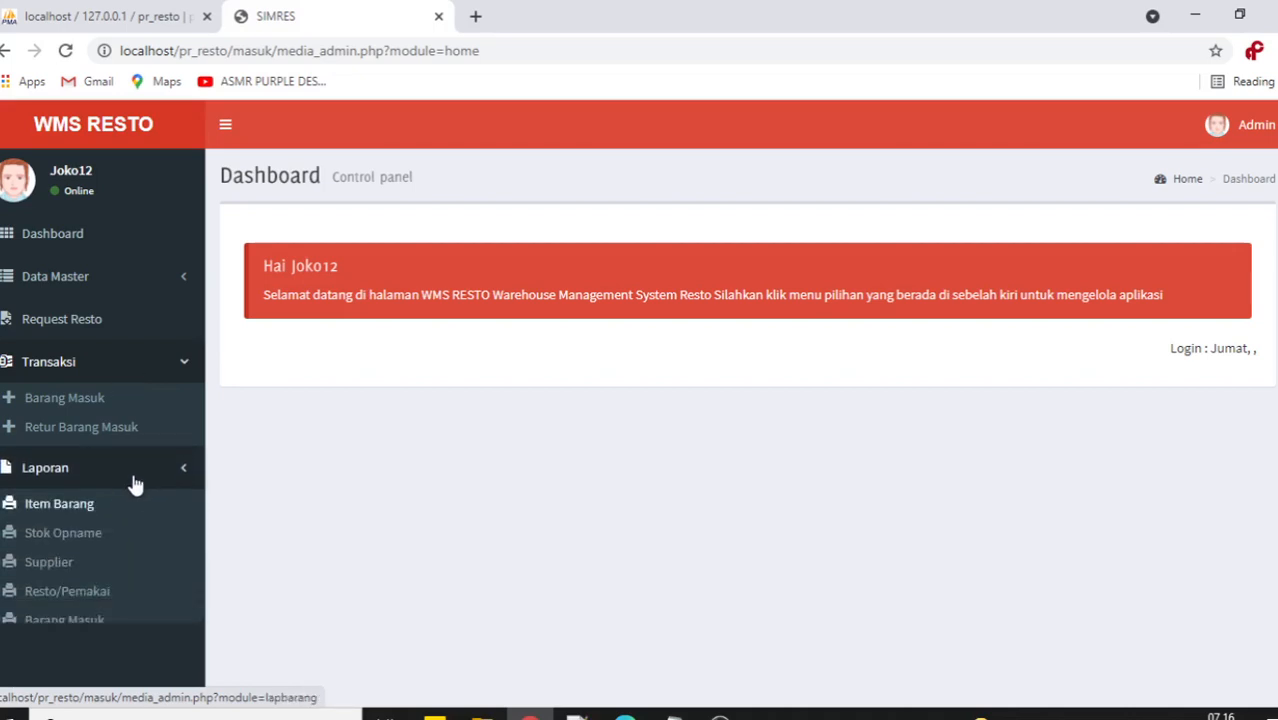
scroll(140, 480, "down", 1)
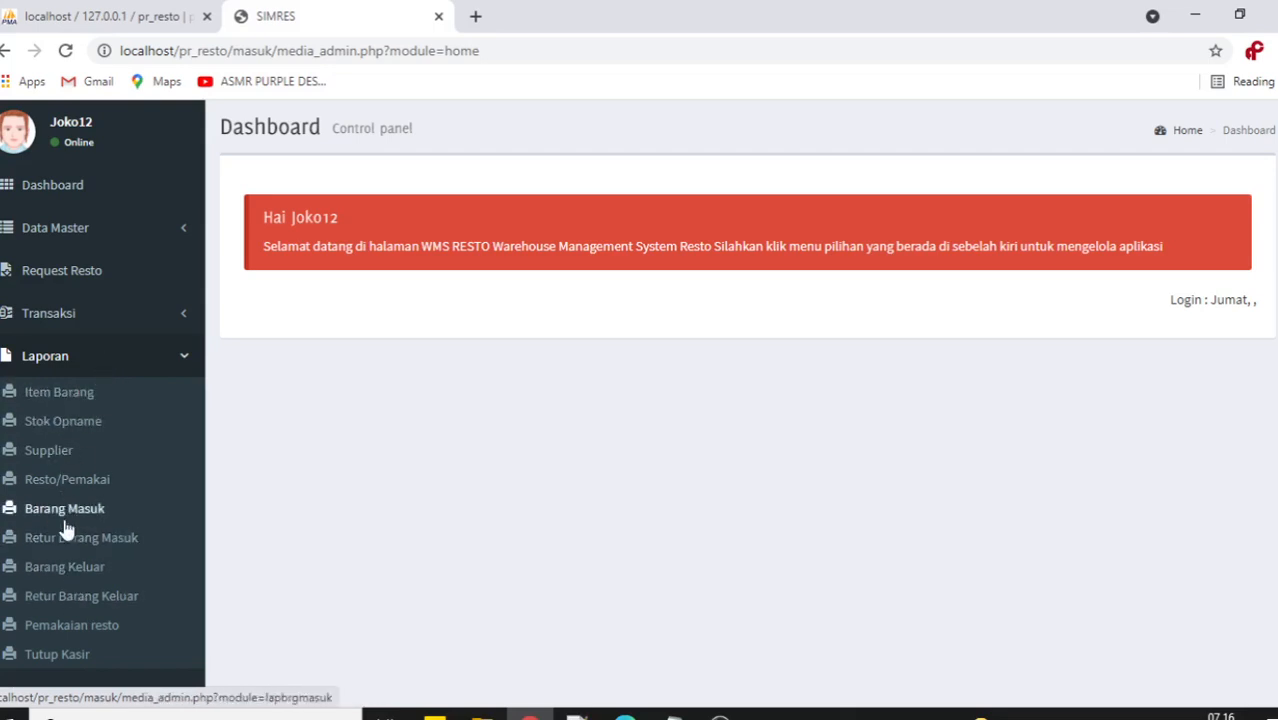
left_click(146, 372)
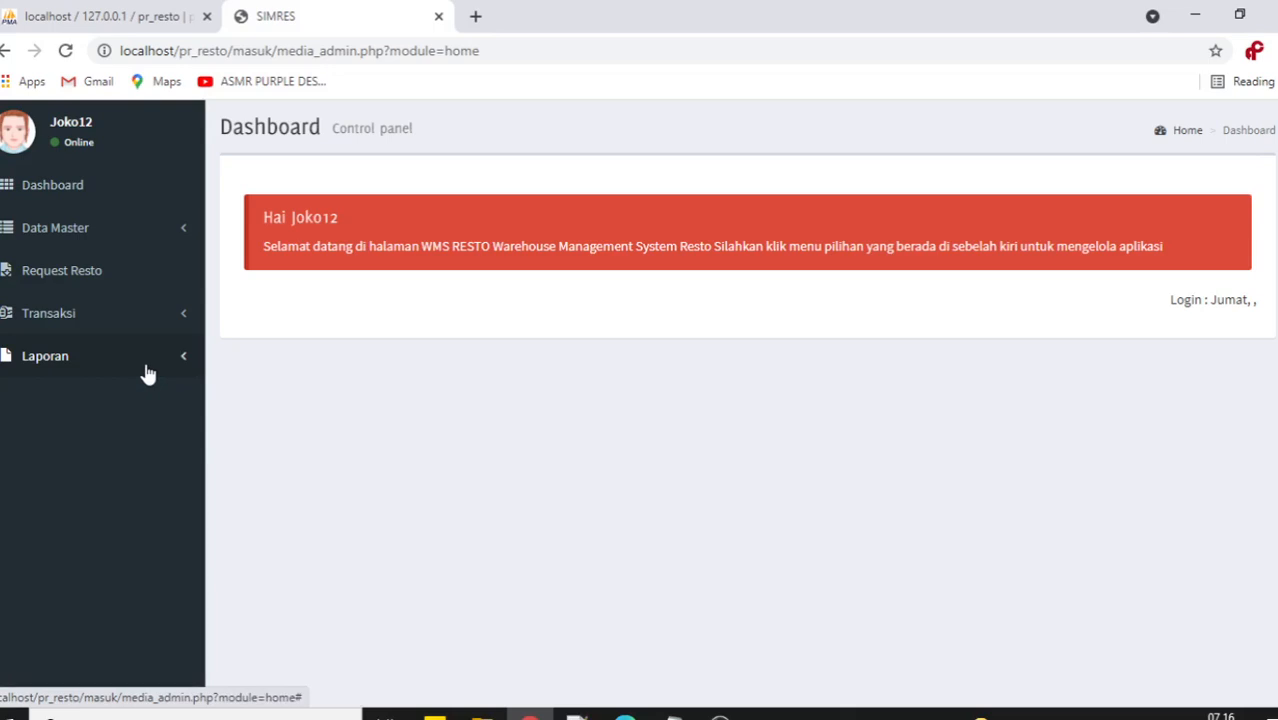
left_click(131, 238)
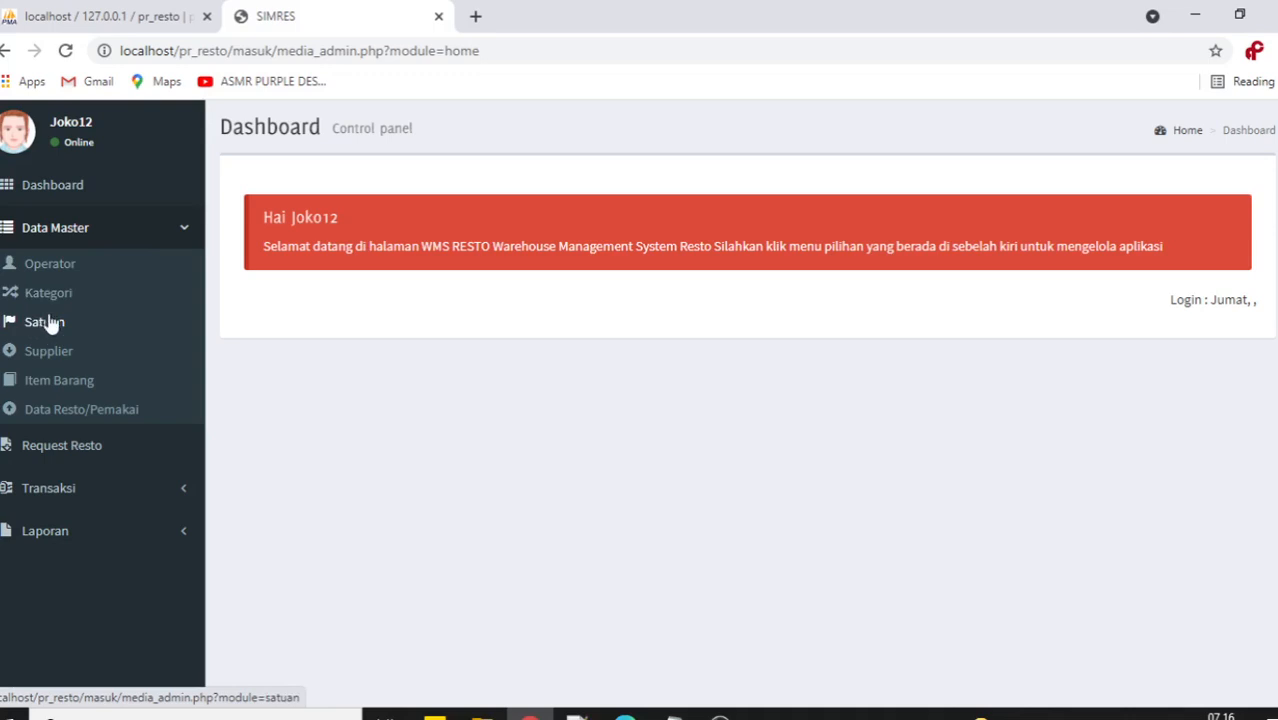
left_click(52, 378)
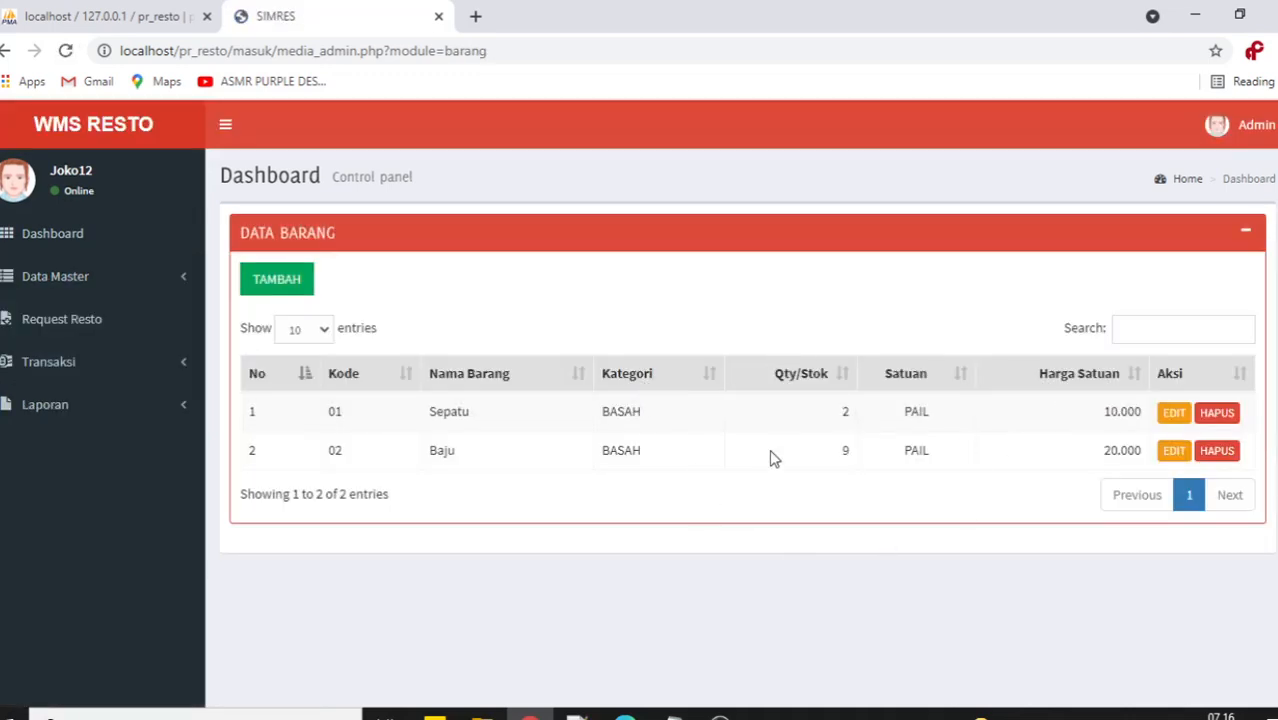
Set Qty/Stok to 0 for Sepatu (was 2) and Baju (was 9) and save each.
left_click(1168, 415)
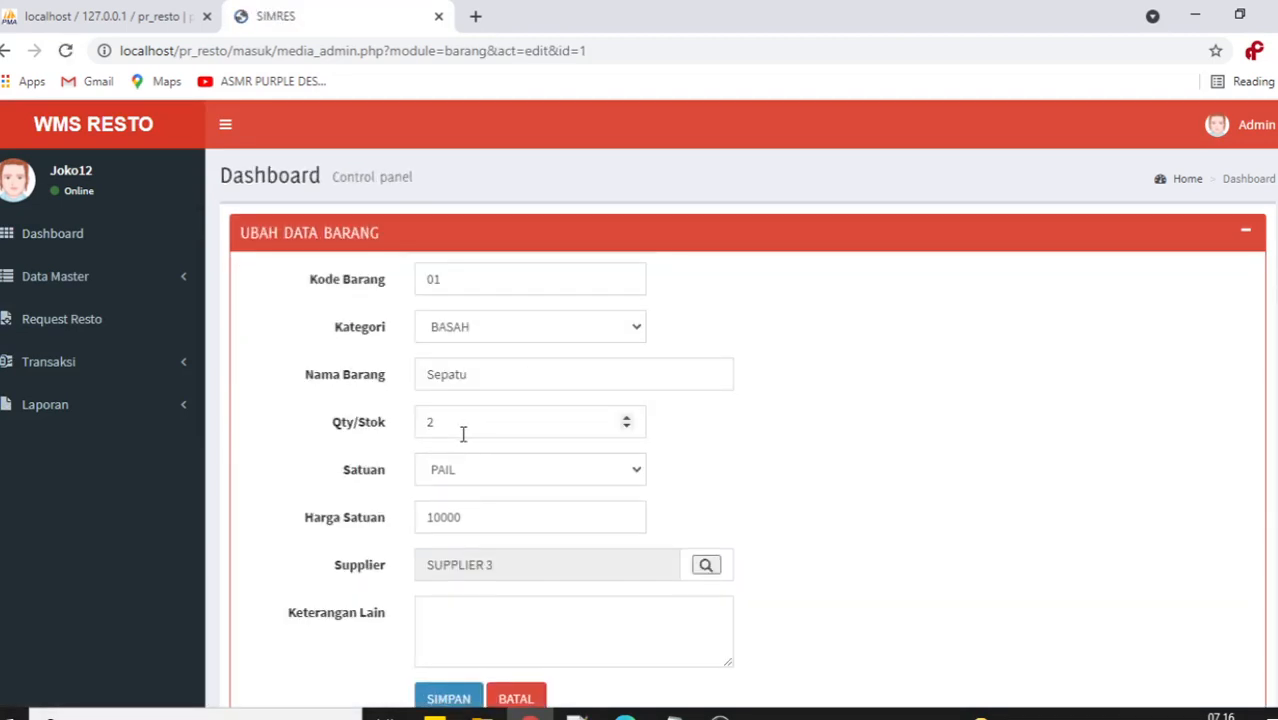
left_click_drag(460, 430, 375, 432)
type("0")
scroll(787, 414, "down", 1)
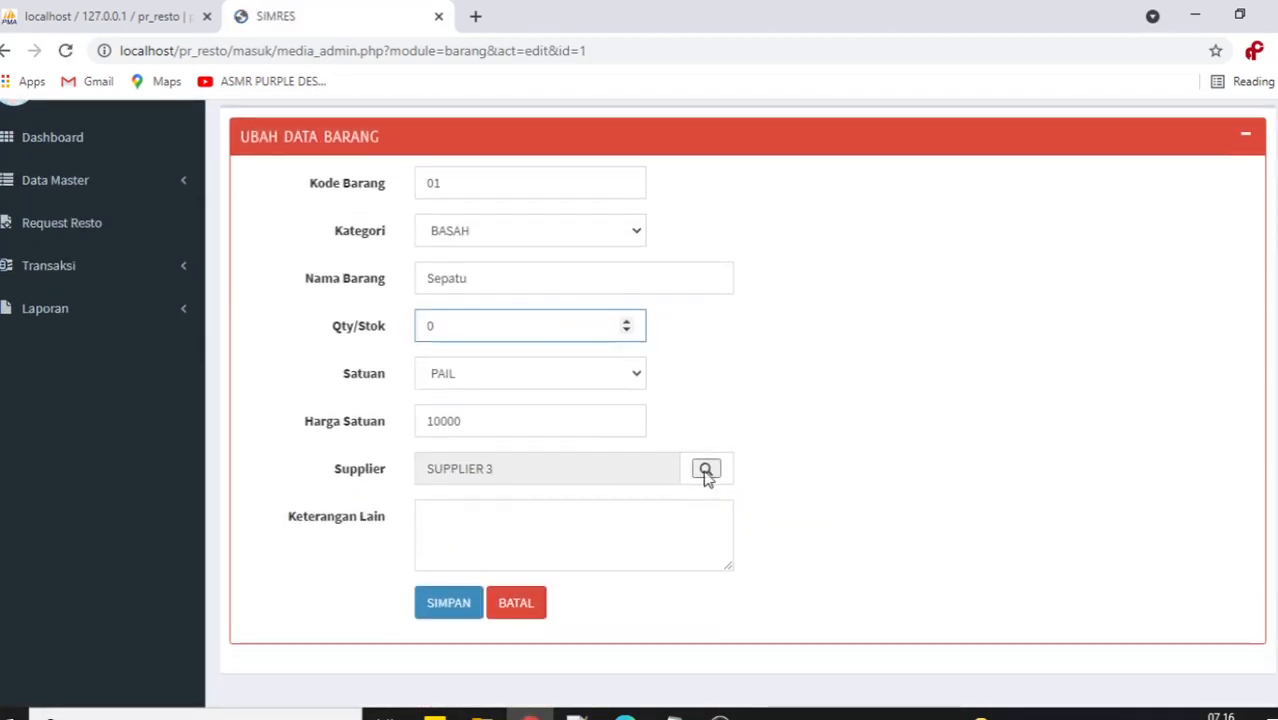
left_click(443, 604)
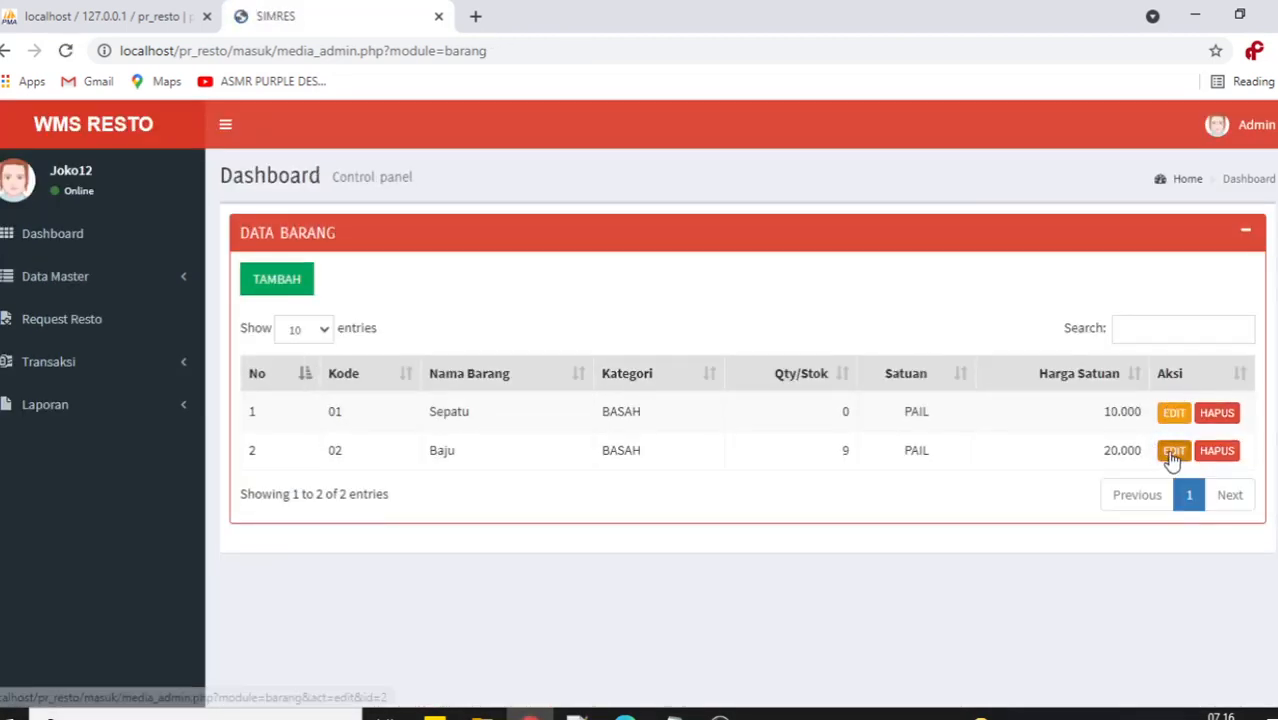
left_click(1168, 451)
left_click_drag(466, 434, 405, 425)
type("0")
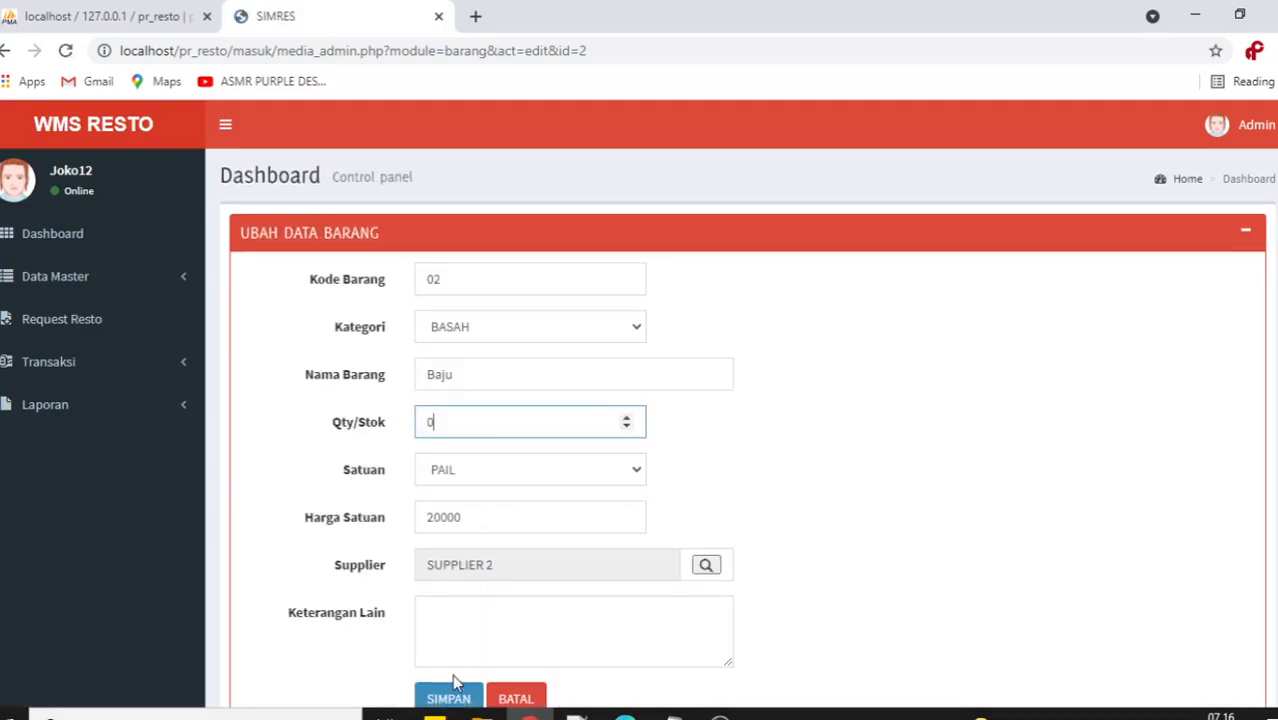
left_click(452, 695)
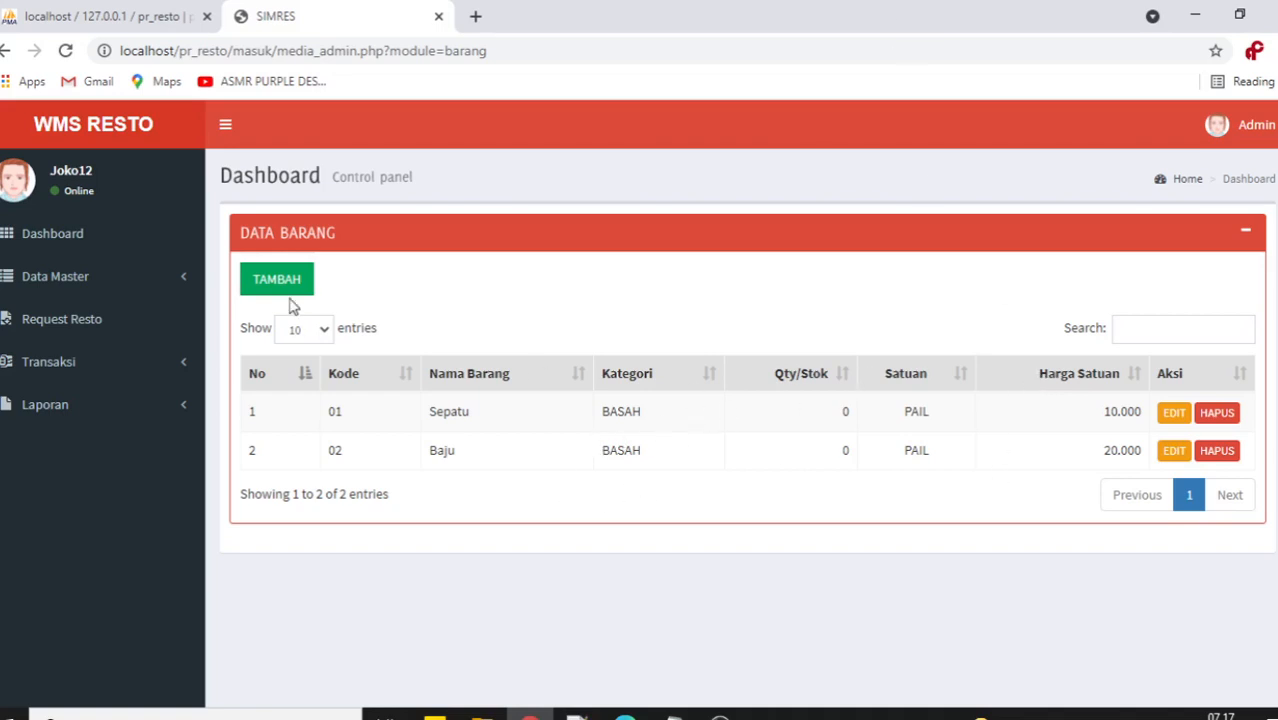
Reload the Item Barang list and bring up the resto.txt notes.
left_click(86, 282)
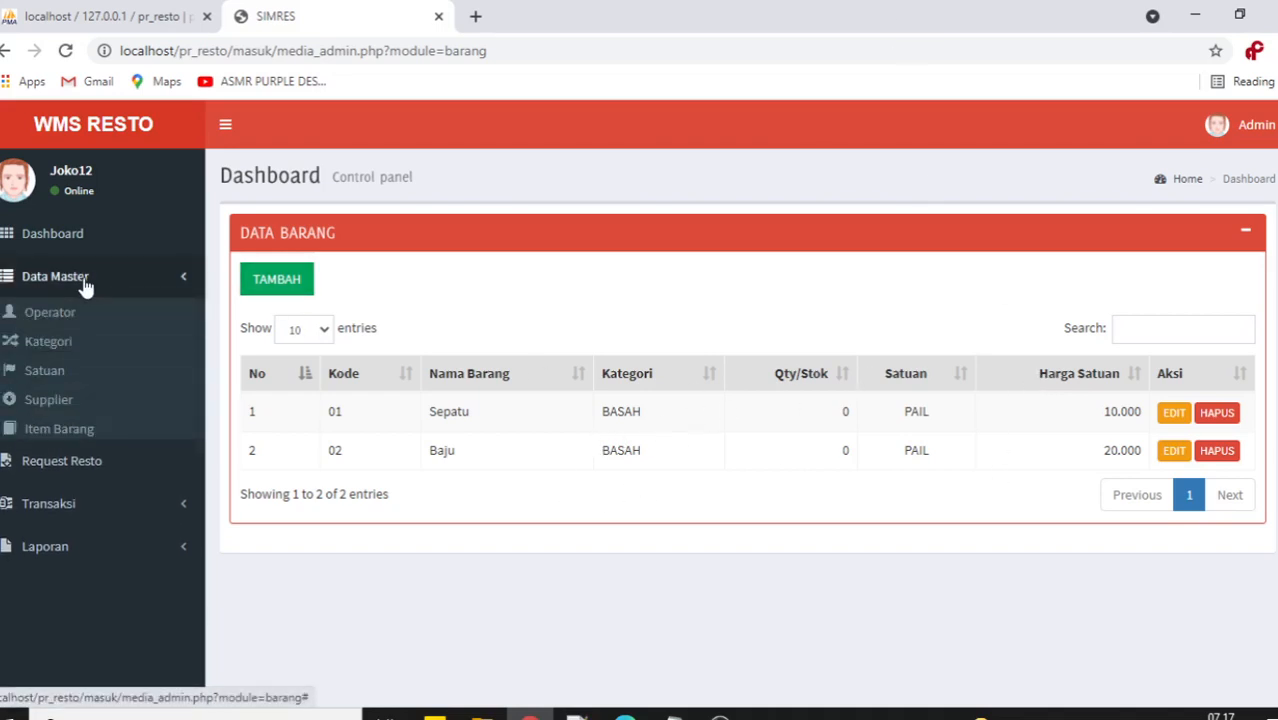
left_click(60, 431)
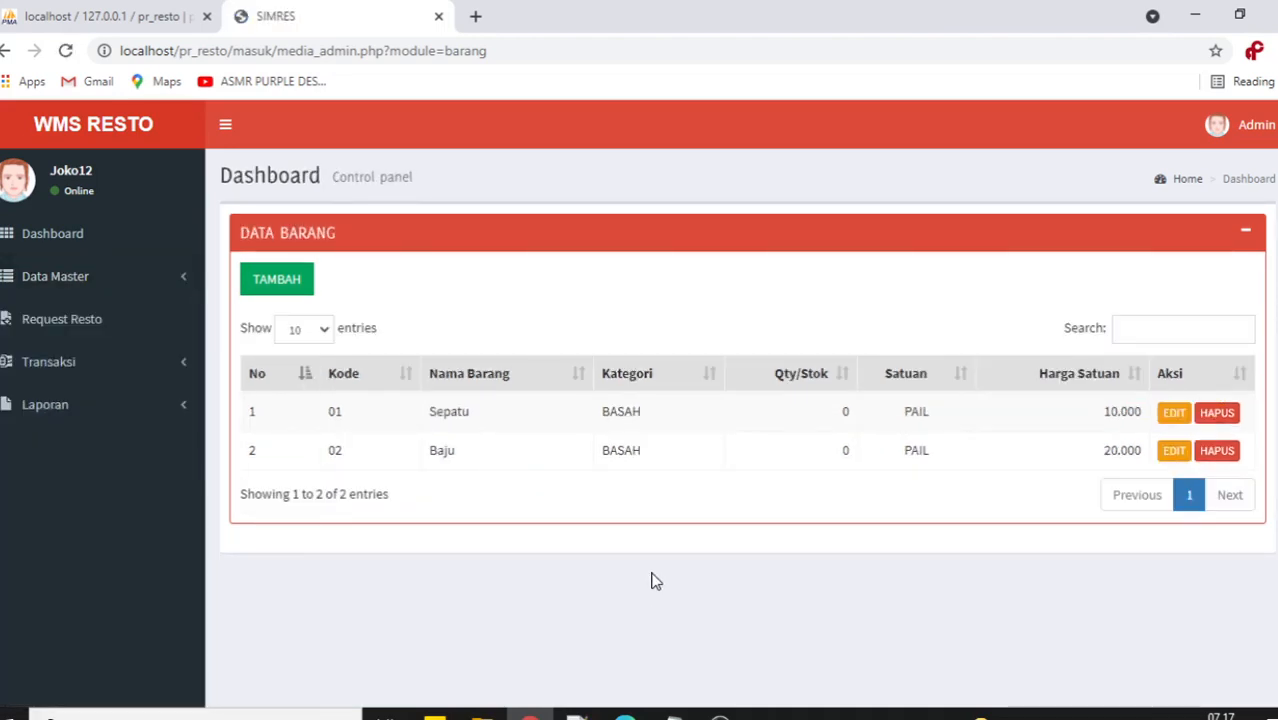
left_click(672, 718)
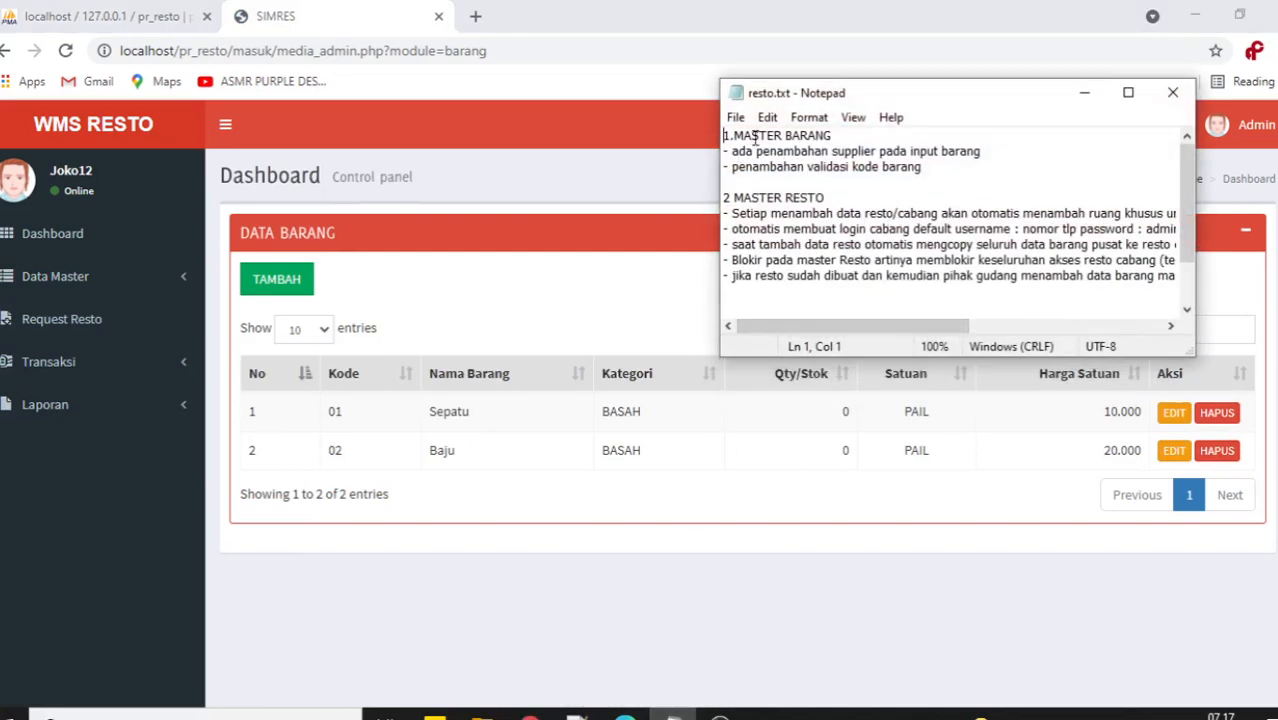
left_click_drag(731, 151, 984, 151)
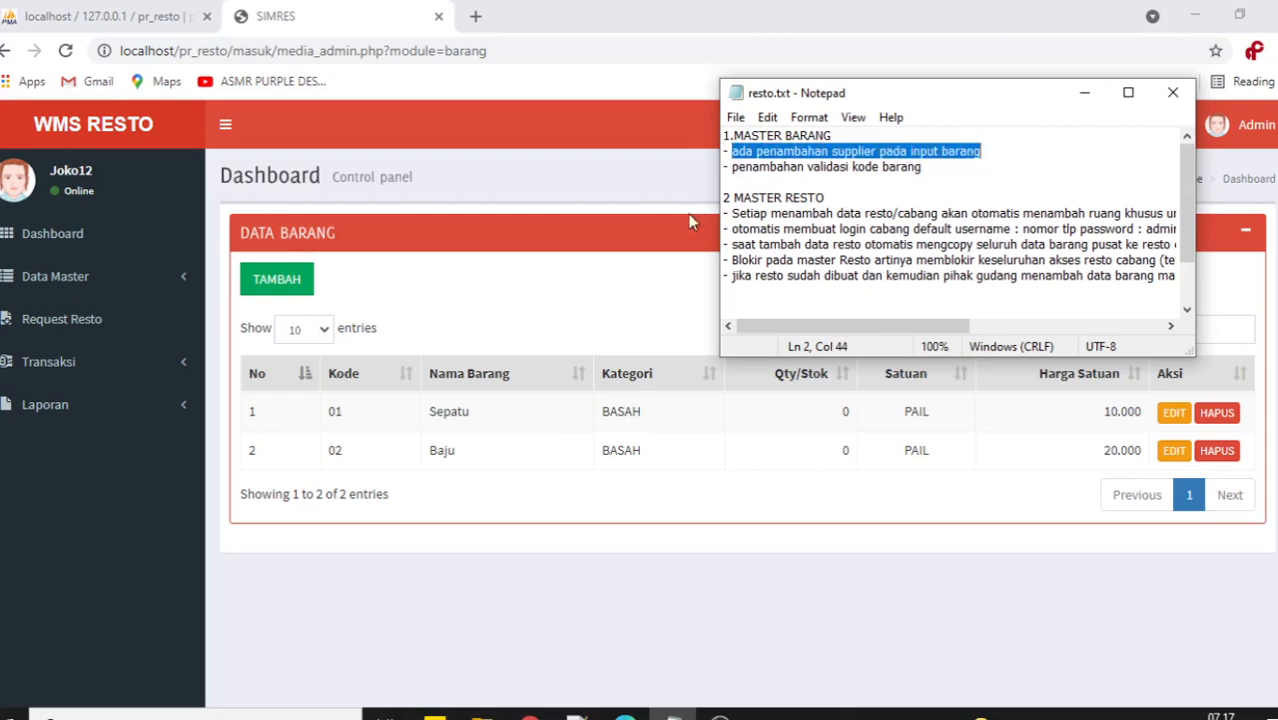
left_click(622, 291)
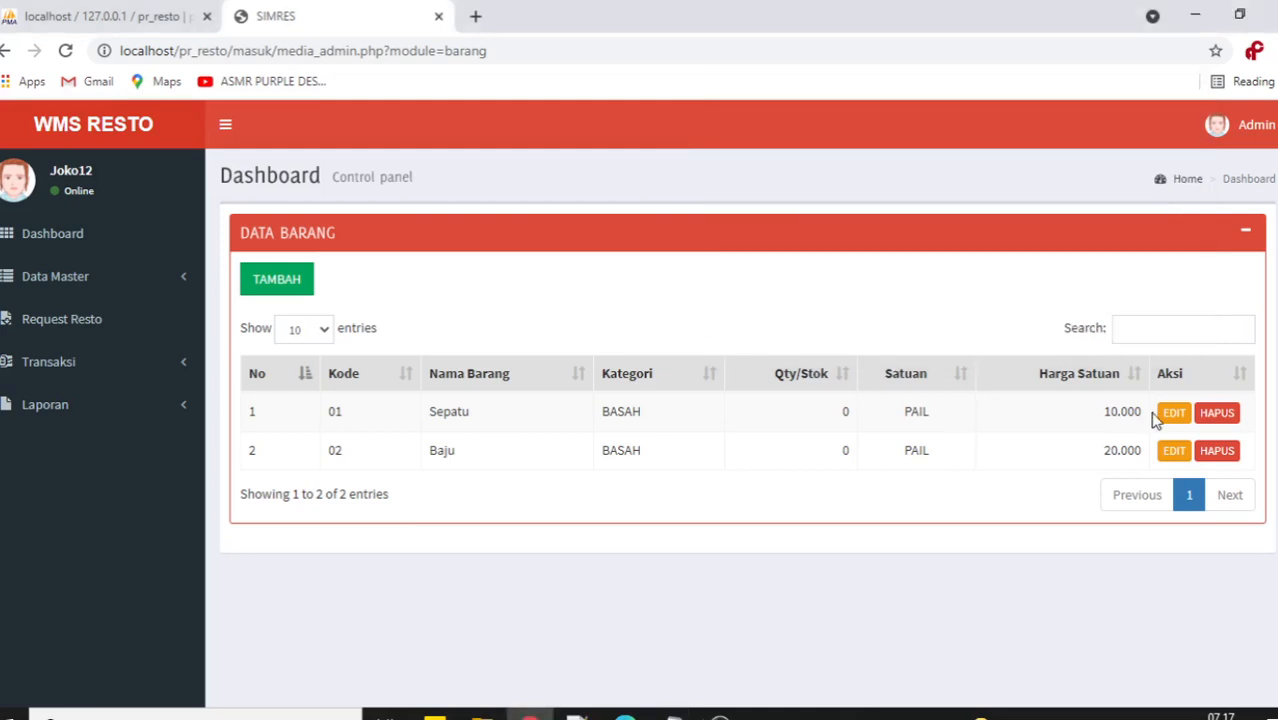
left_click(298, 274)
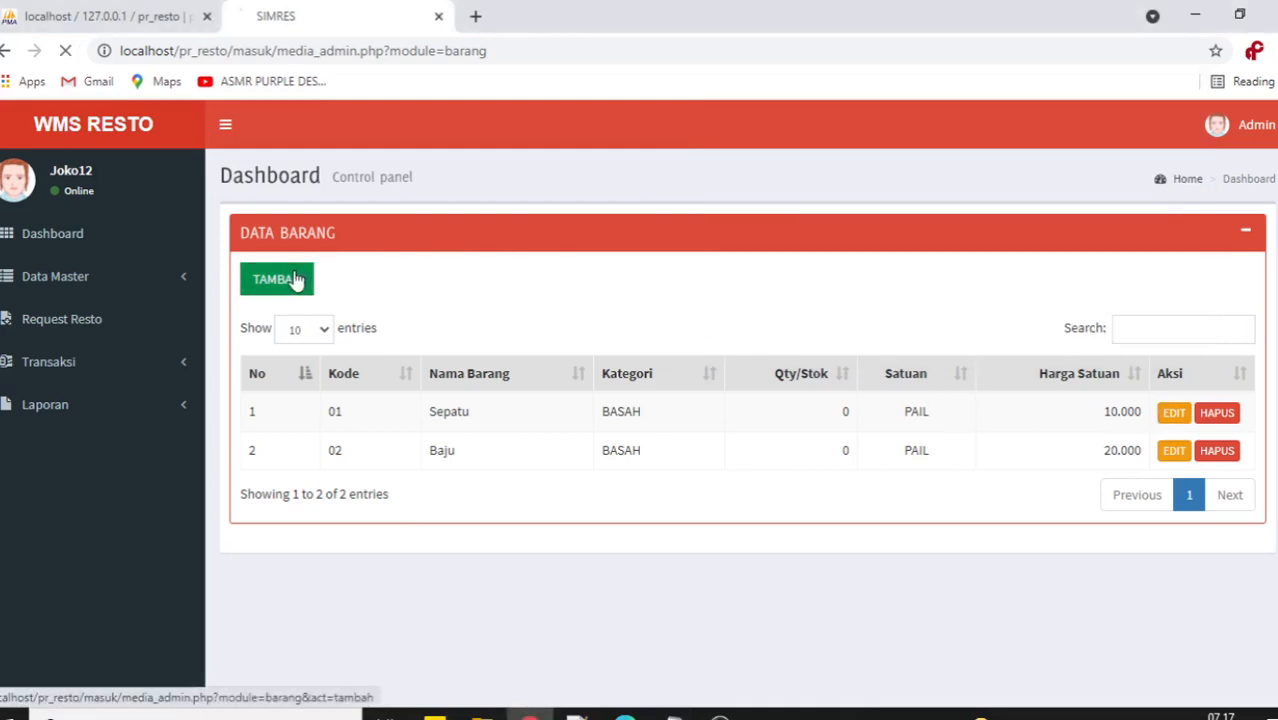
scroll(747, 357, "down", 1)
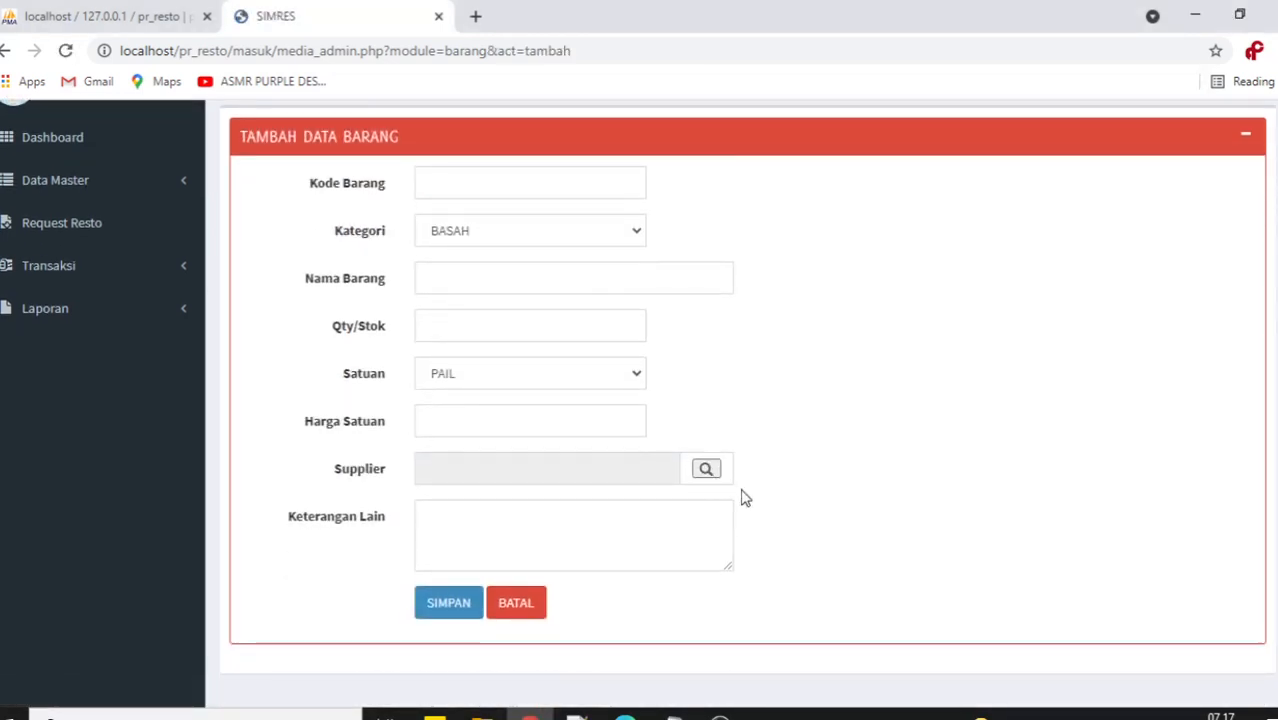
left_click(705, 469)
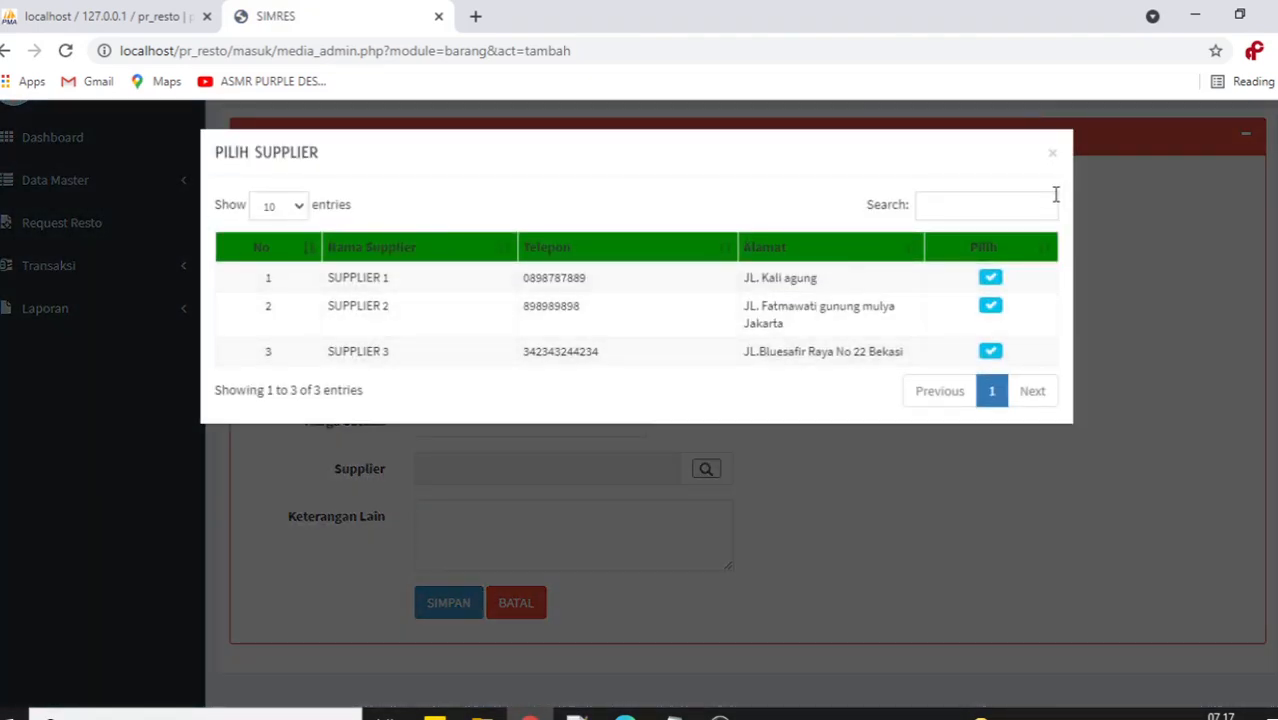
left_click(1052, 153)
left_click(516, 603)
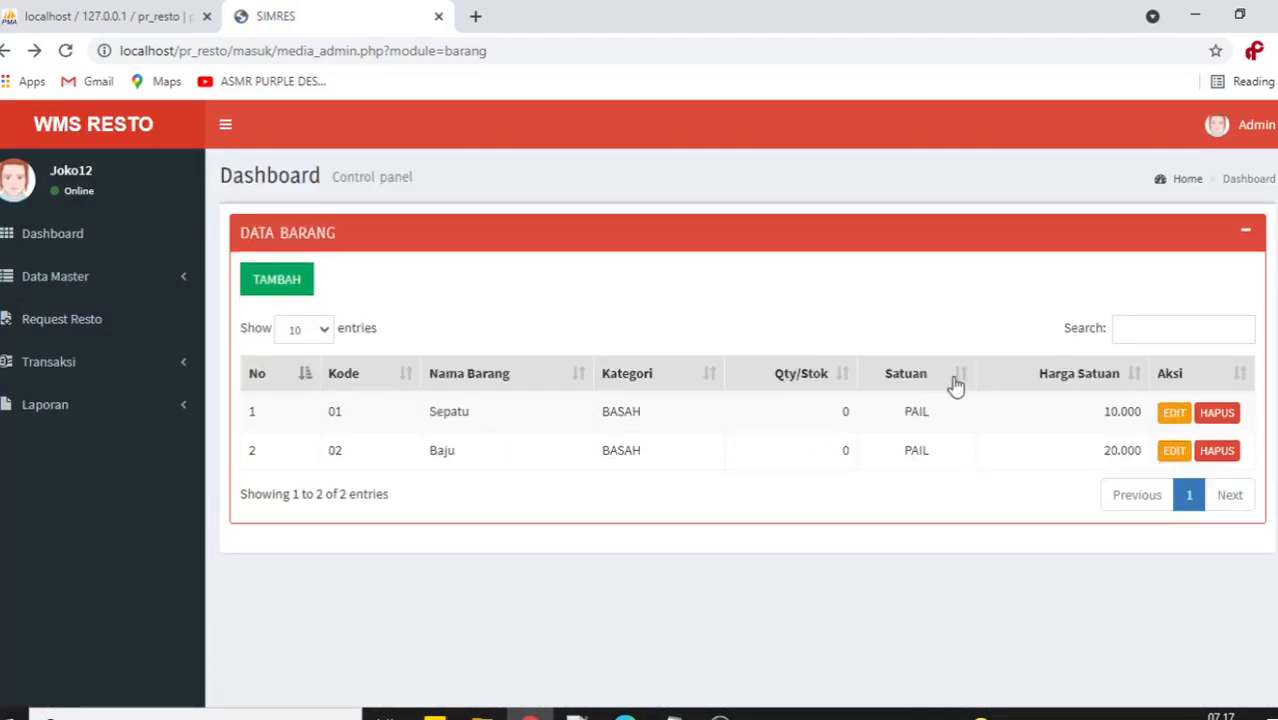
left_click(1172, 411)
scroll(620, 445, "down", 1)
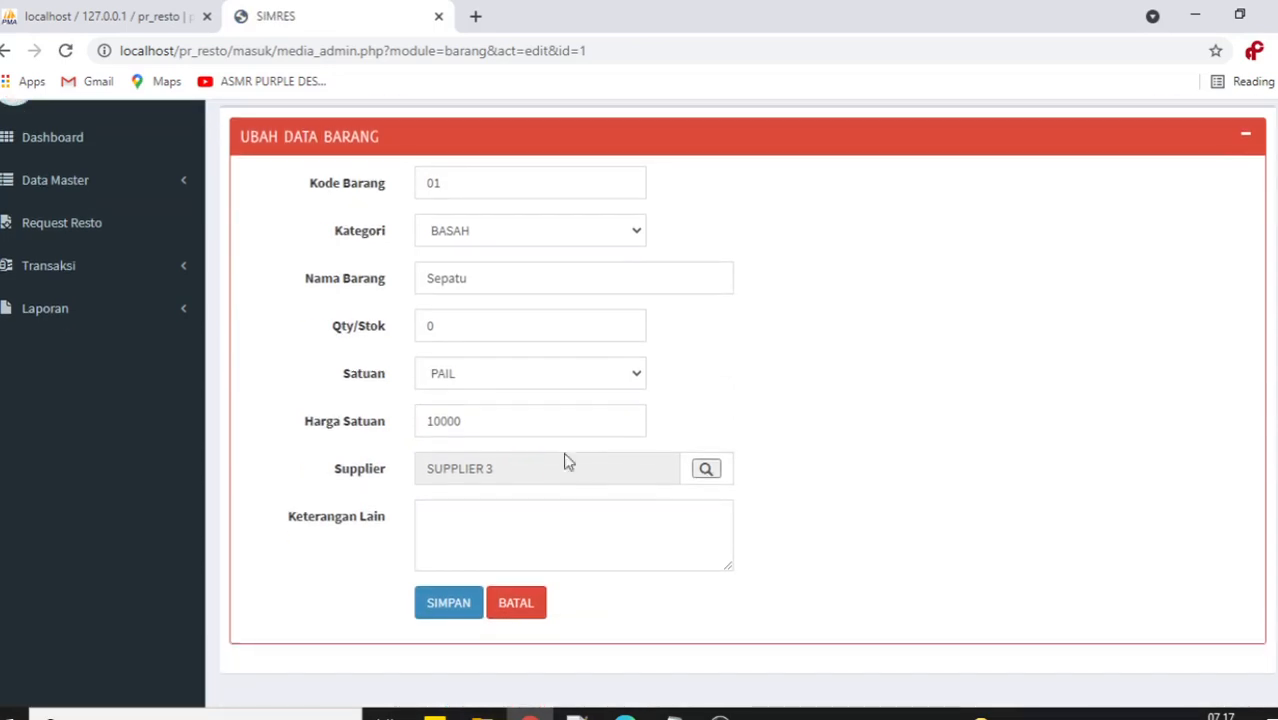
left_click(705, 467)
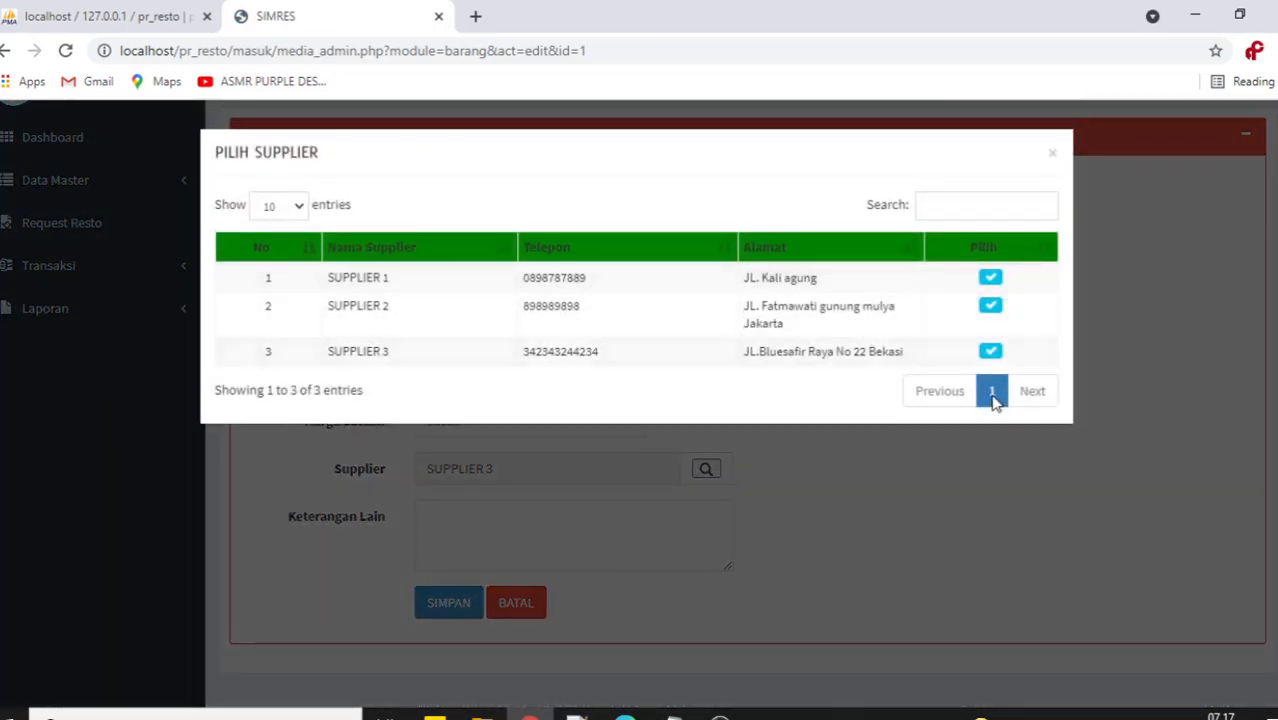
left_click(1054, 153)
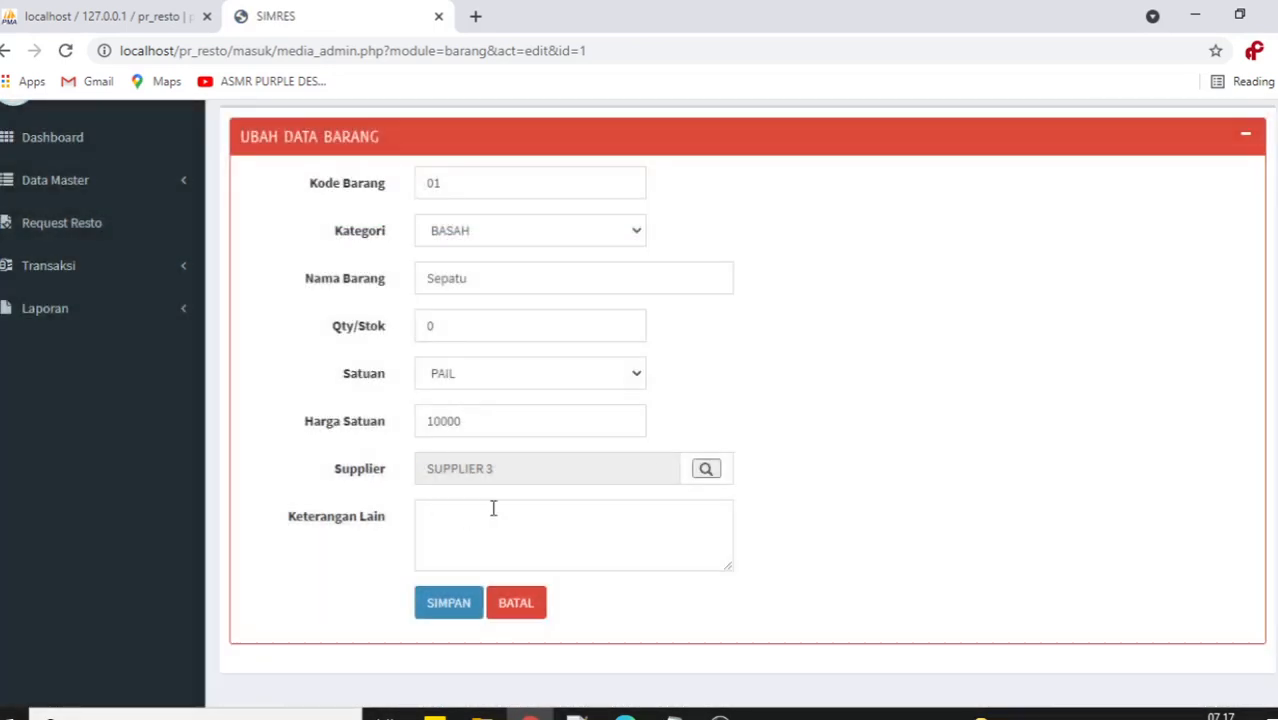
left_click(515, 605)
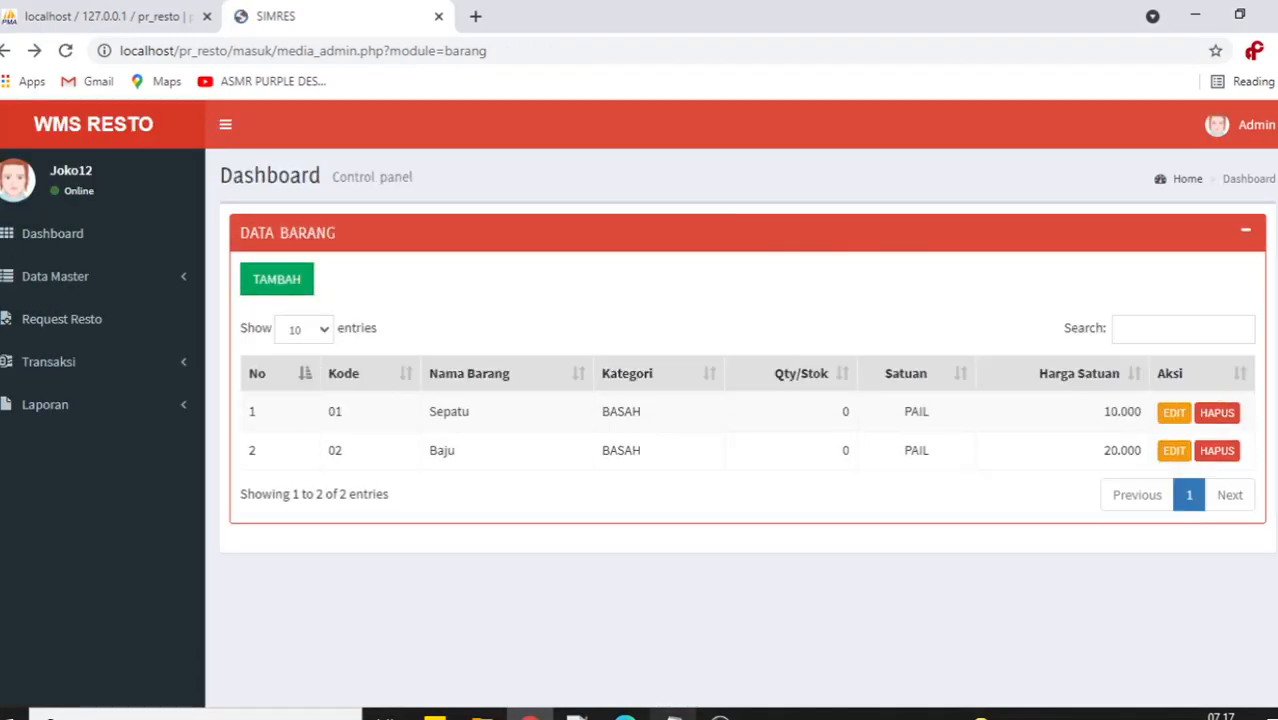
left_click(674, 716)
Check the item-code validation note against Sepatu's code 01 in the item list.
left_click_drag(733, 170, 926, 171)
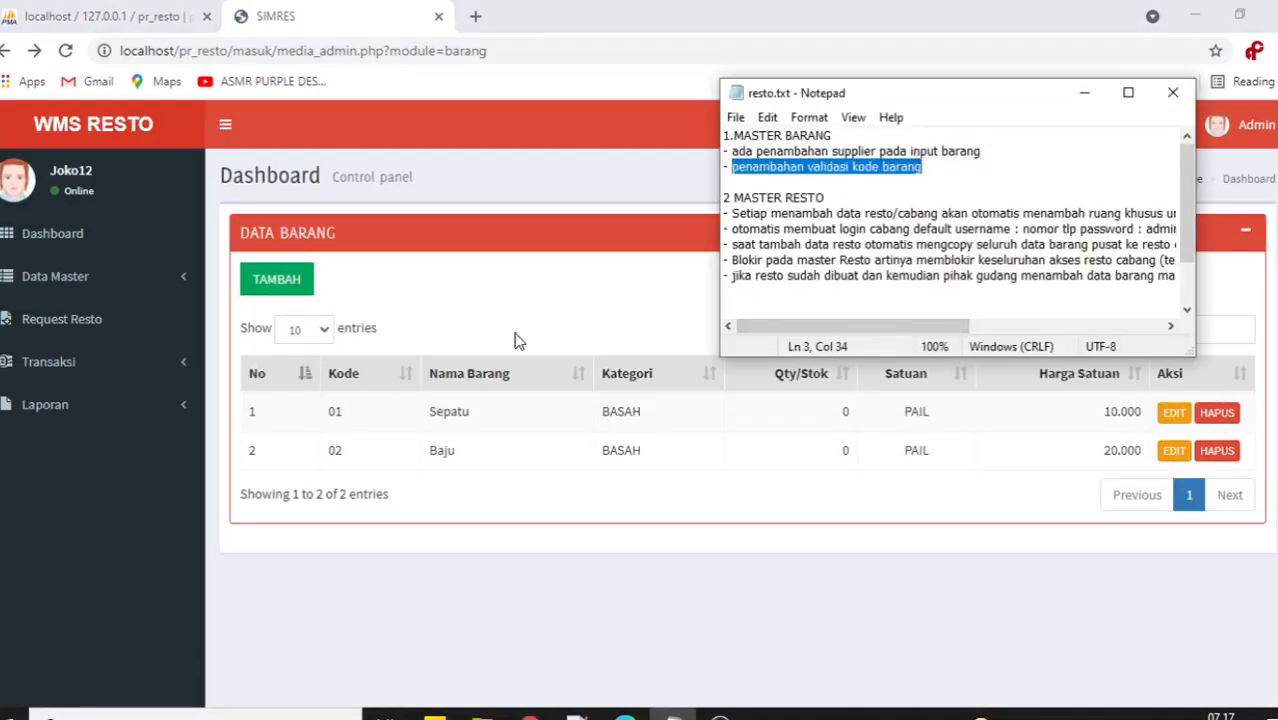
left_click(519, 340)
left_click_drag(351, 419, 328, 414)
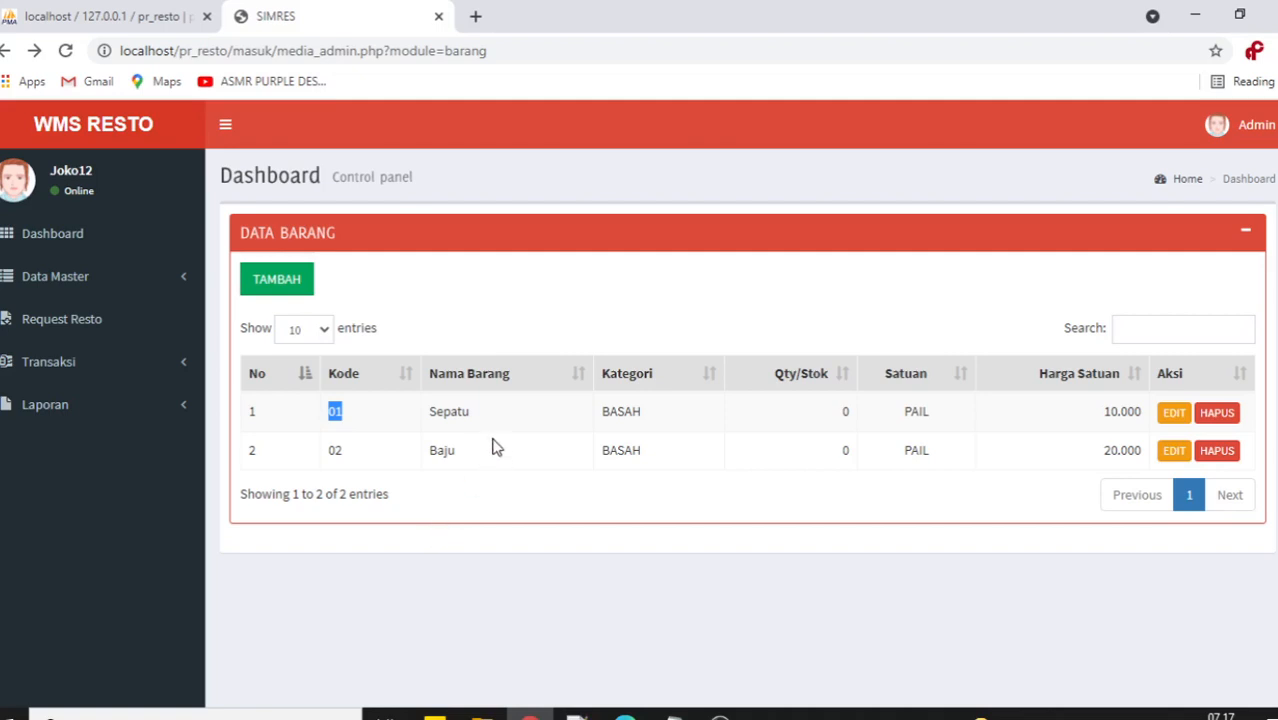
left_click_drag(478, 415, 421, 417)
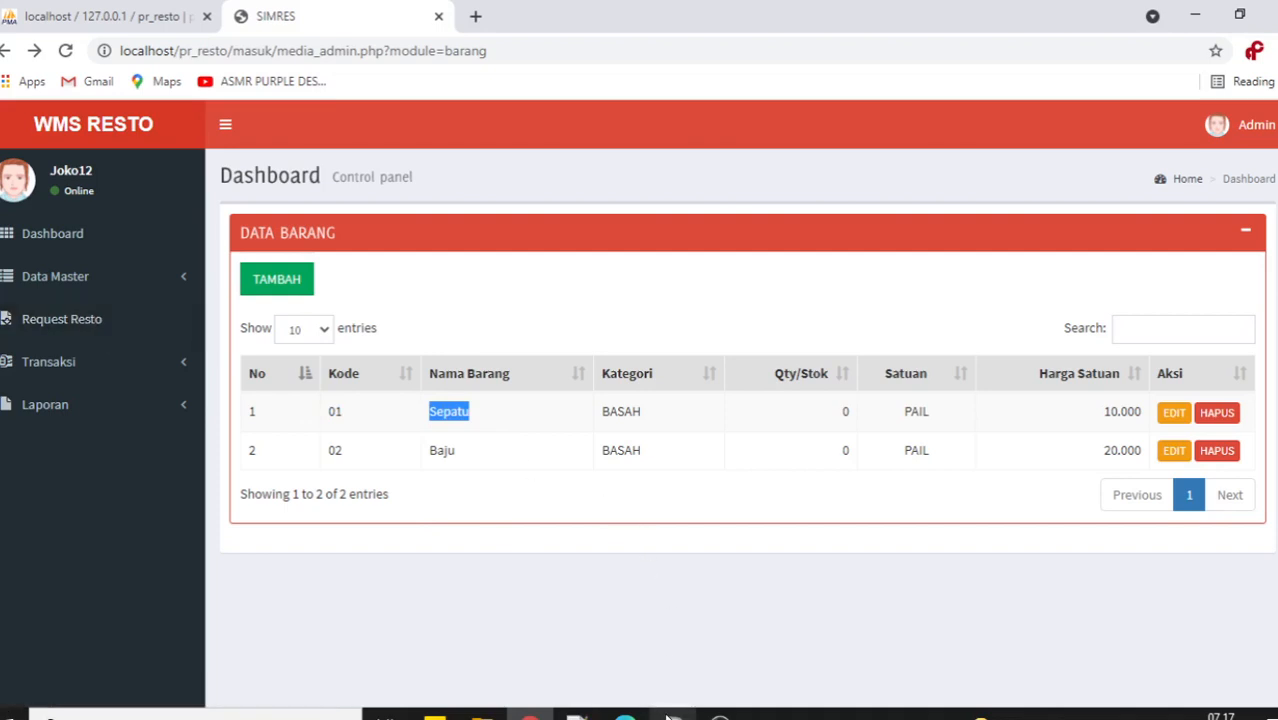
Re-read the resto.txt notes and return to the WMS Resto item list.
left_click(672, 716)
scroll(835, 183, "down", 1)
scroll(835, 183, "up", 1)
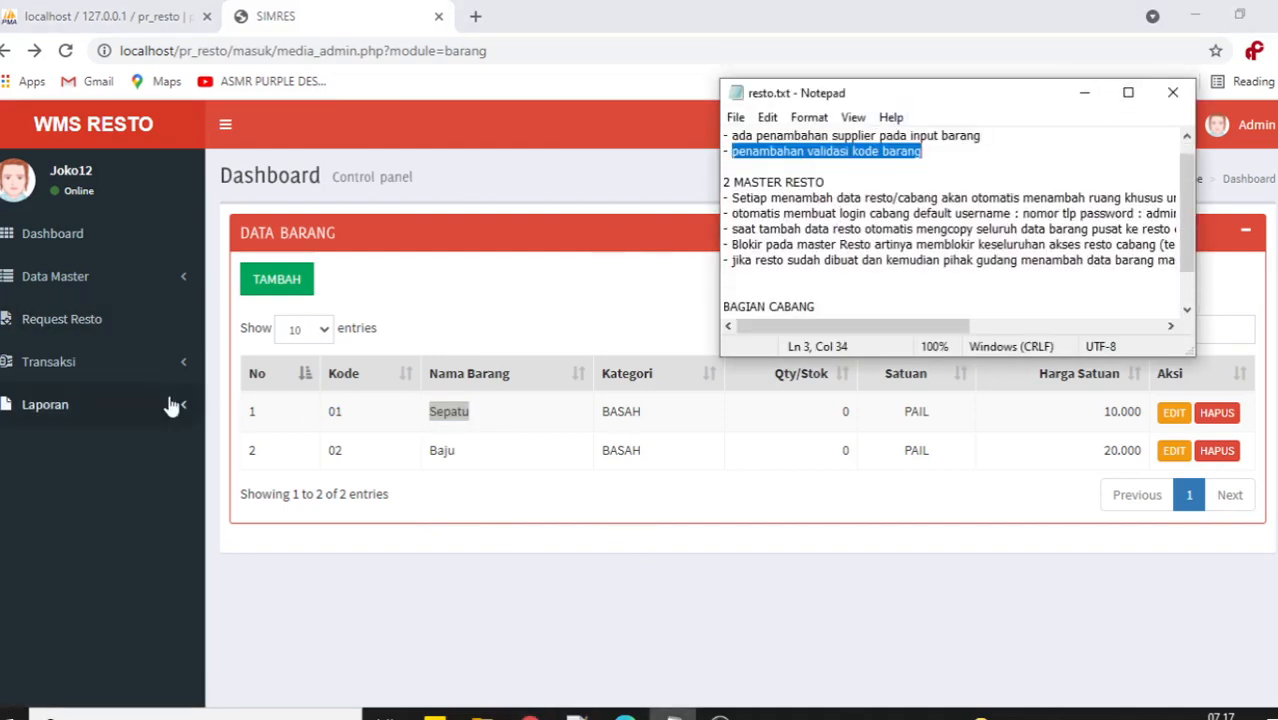
left_click(435, 308)
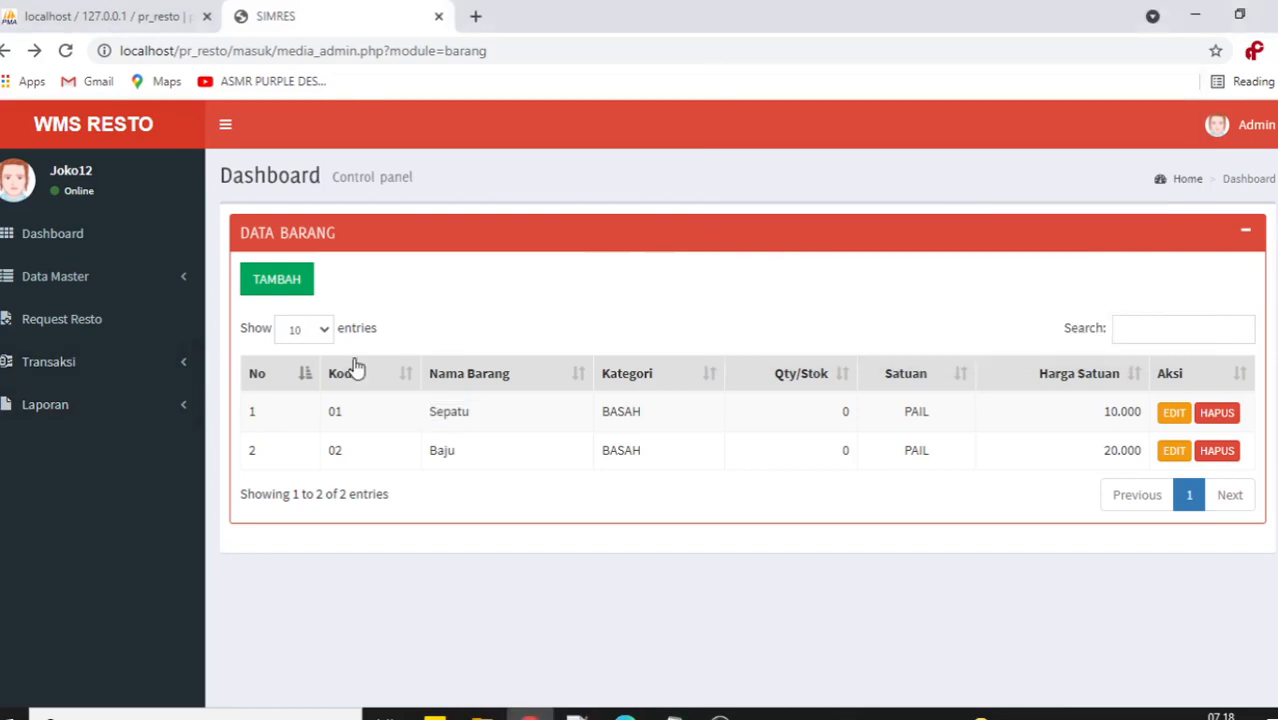
left_click(105, 276)
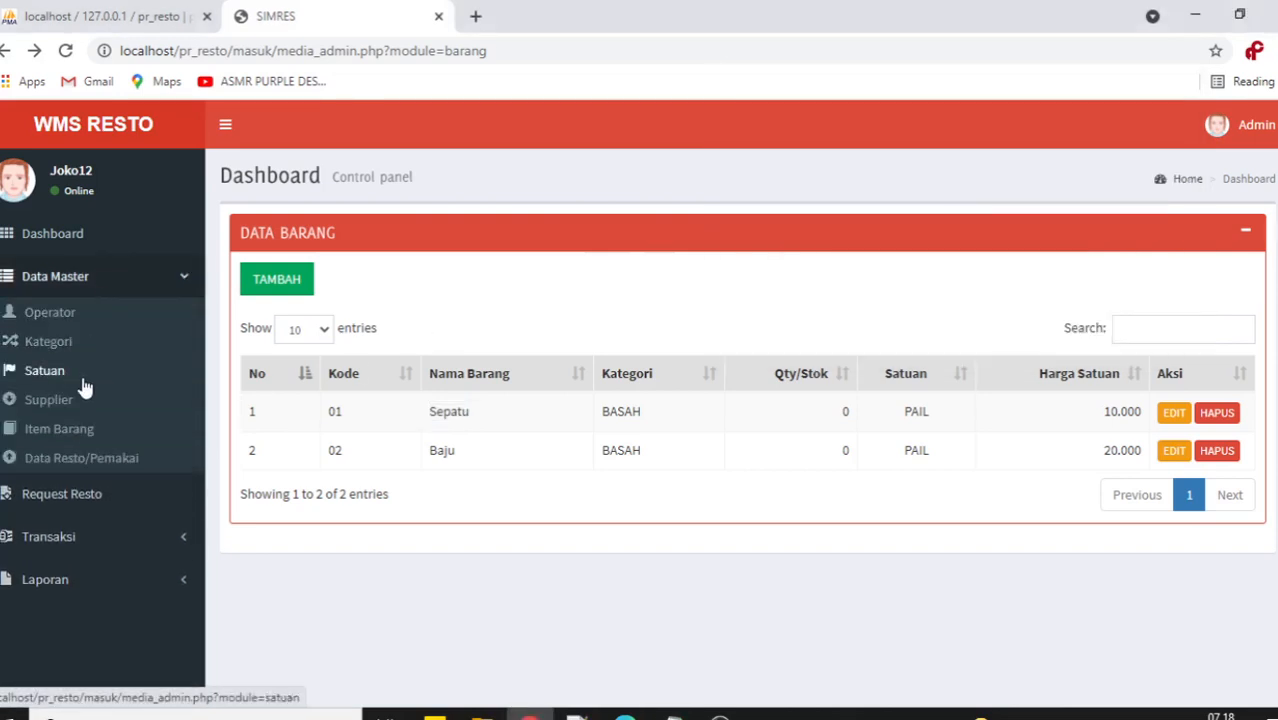
Open Data Resto/Pemakai and start a new restaurant entry.
left_click(82, 466)
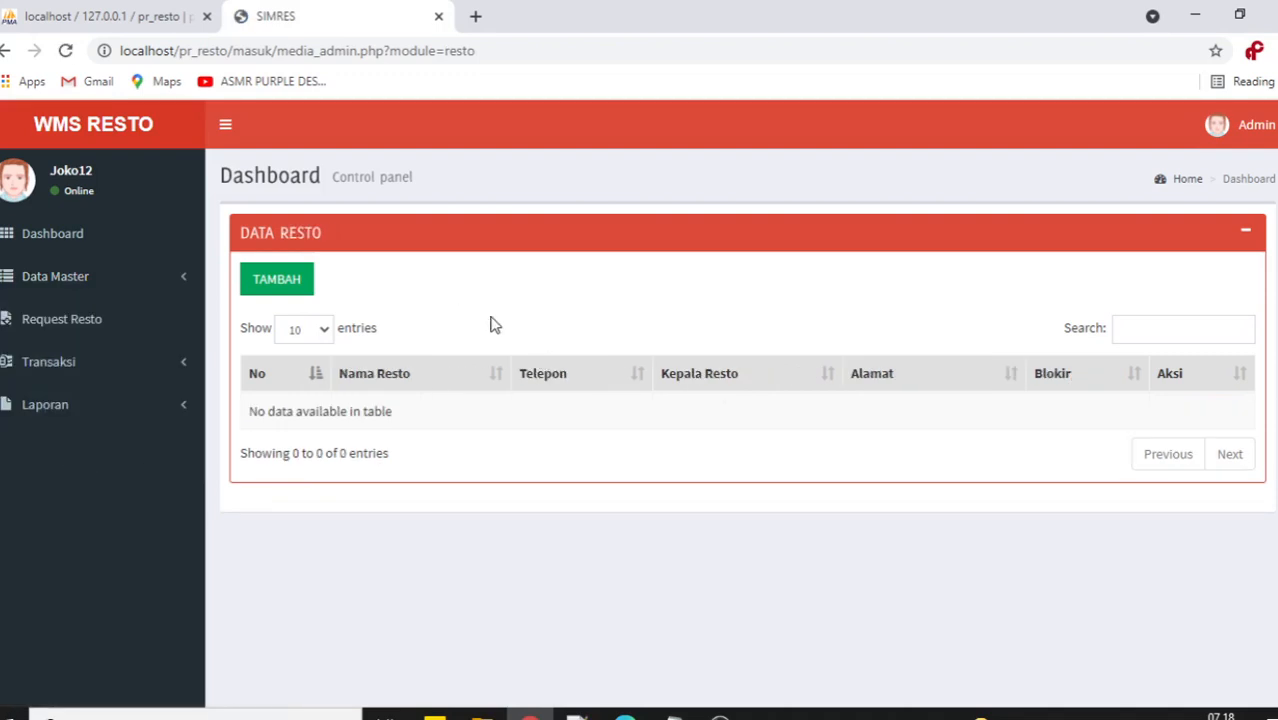
mouse_move(675, 715)
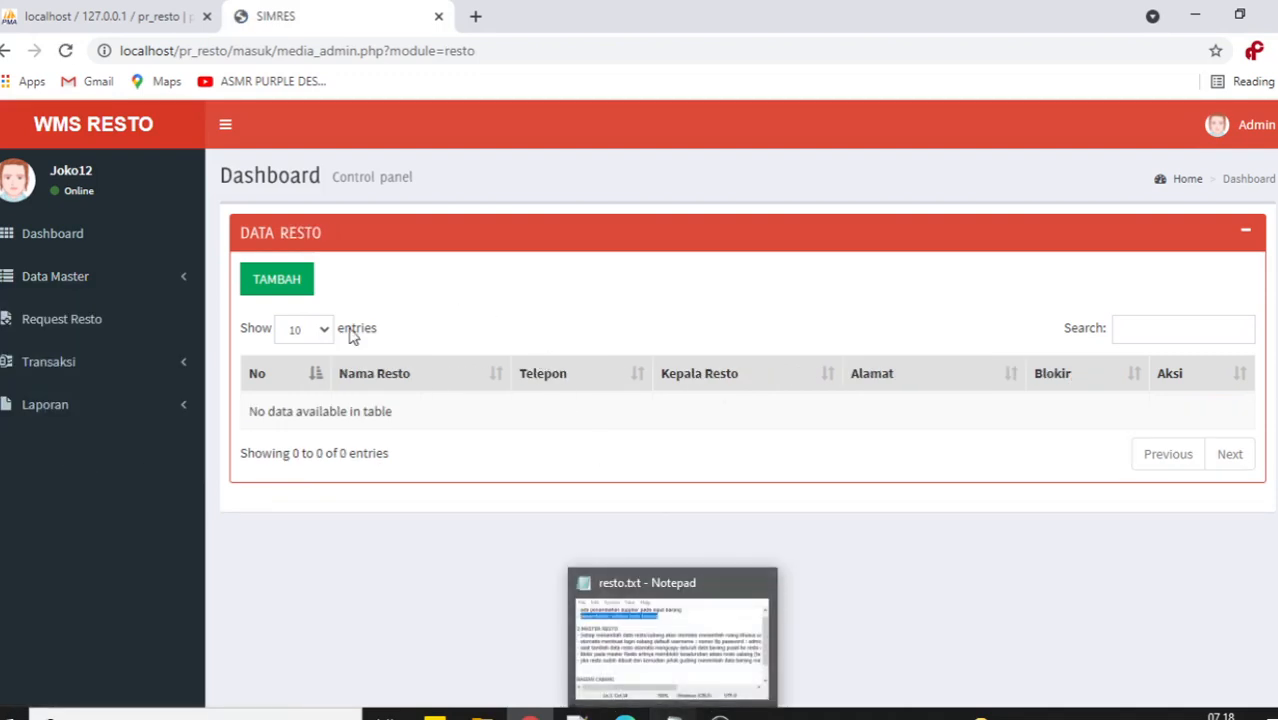
left_click(293, 285)
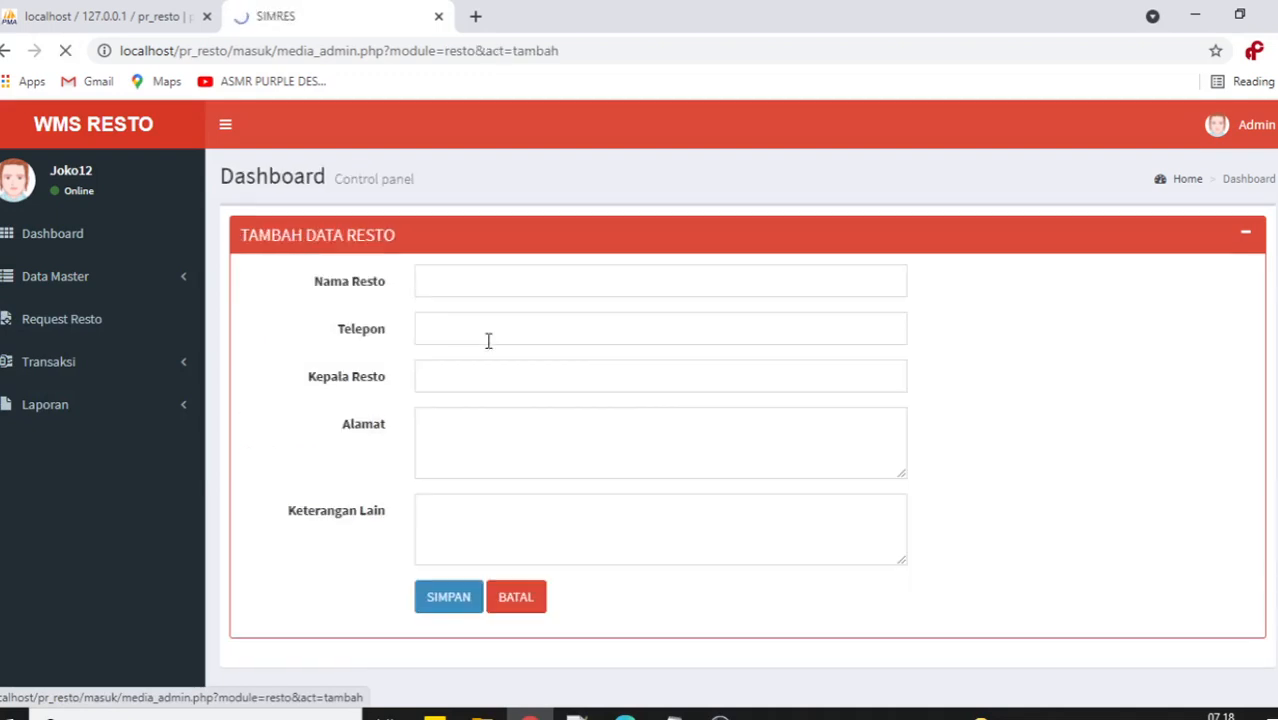
Save RESTO 1 (SATU) with phone 1, head Kepala Resto 1, address JL. Alamat resto 1.
left_click(483, 283)
type("RESTO")
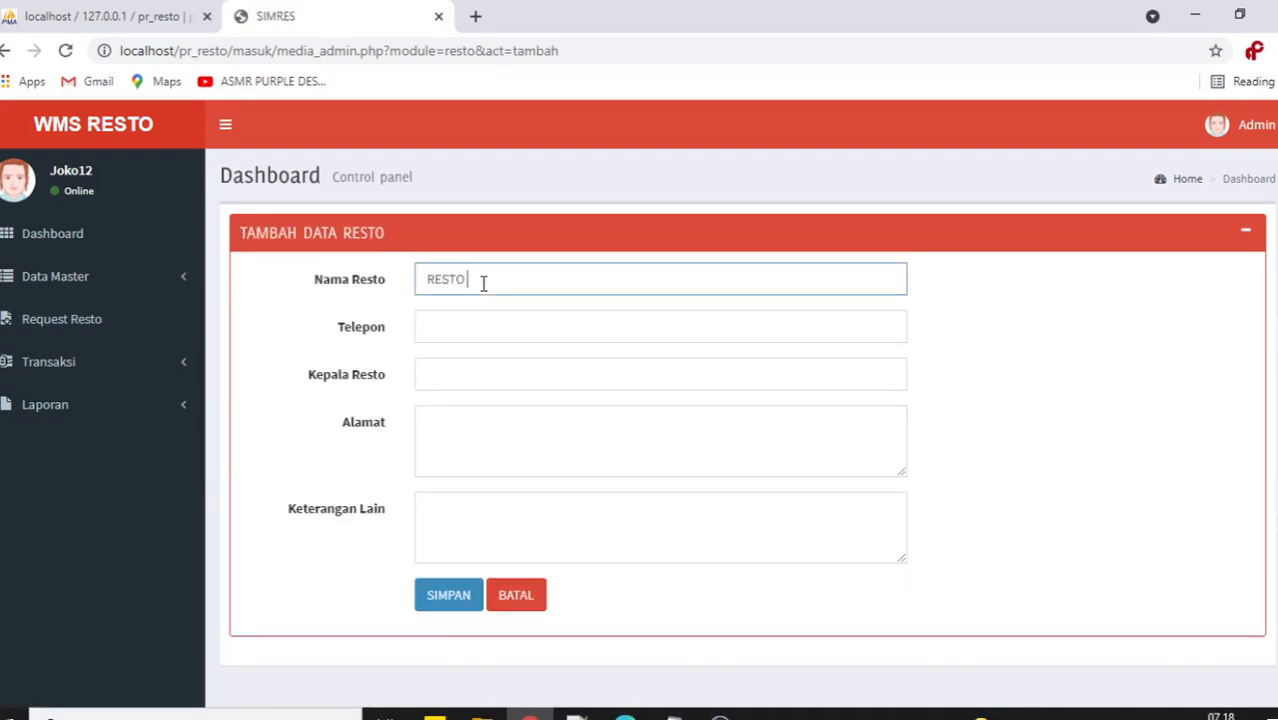
type(" 1 (SATU)")
key("Tab")
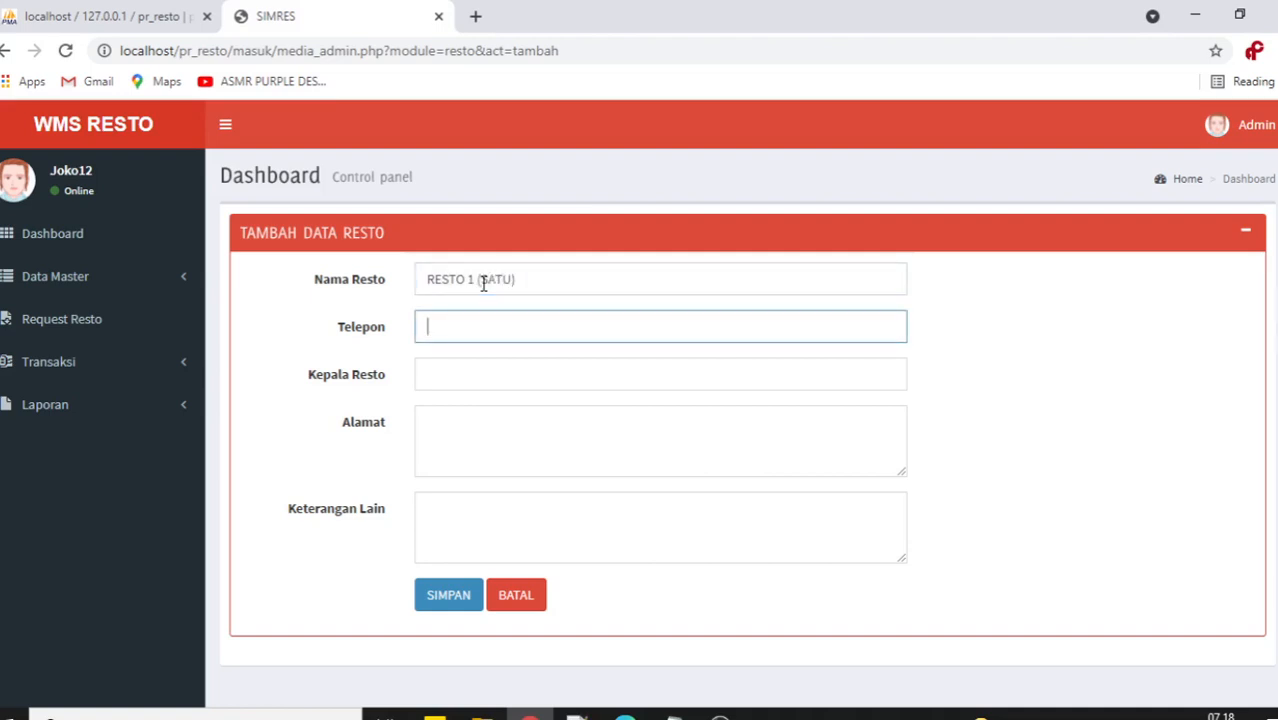
type("1")
key("Tab")
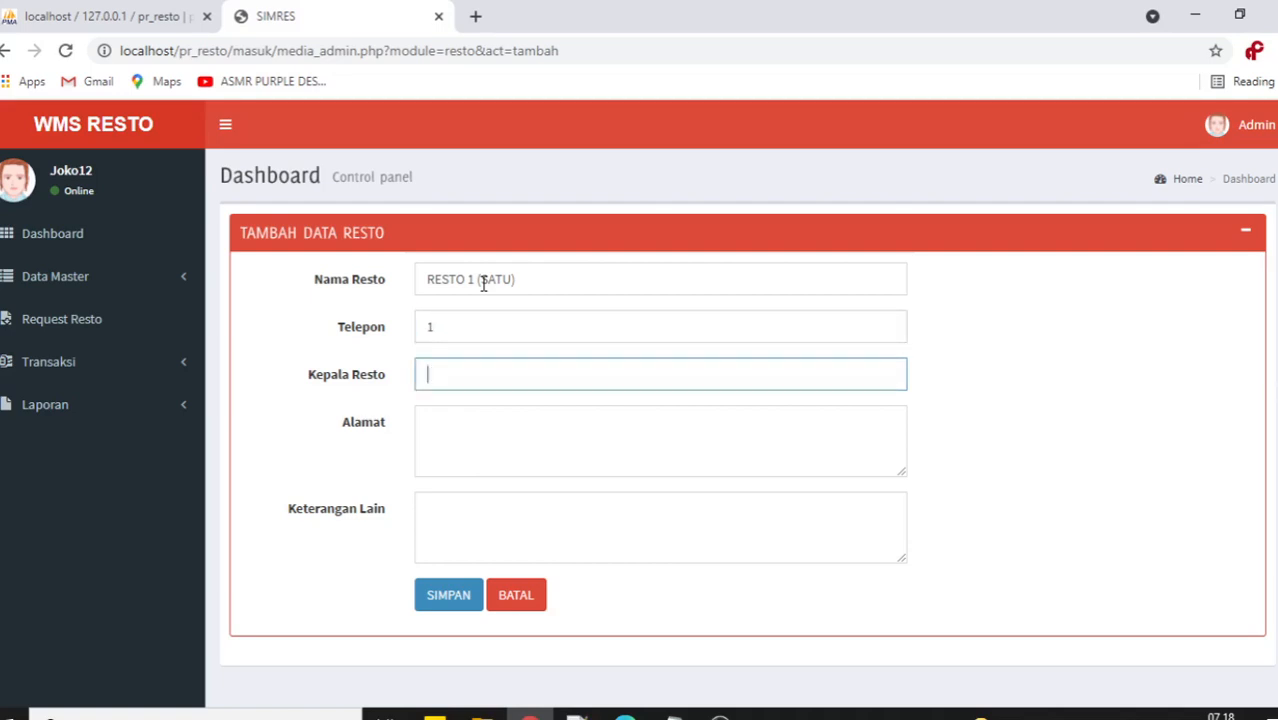
type("Kepala Resto 1")
key("Tab")
type(". Alam")
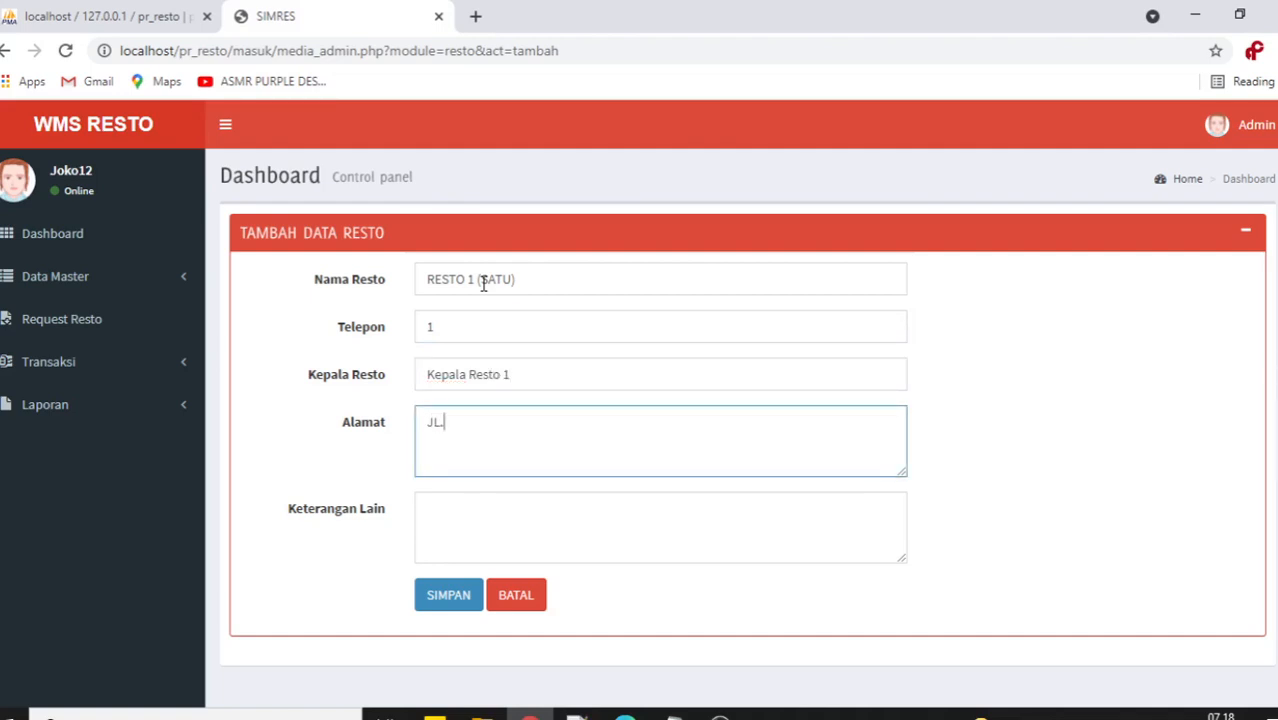
type("at resto 1")
left_click(457, 605)
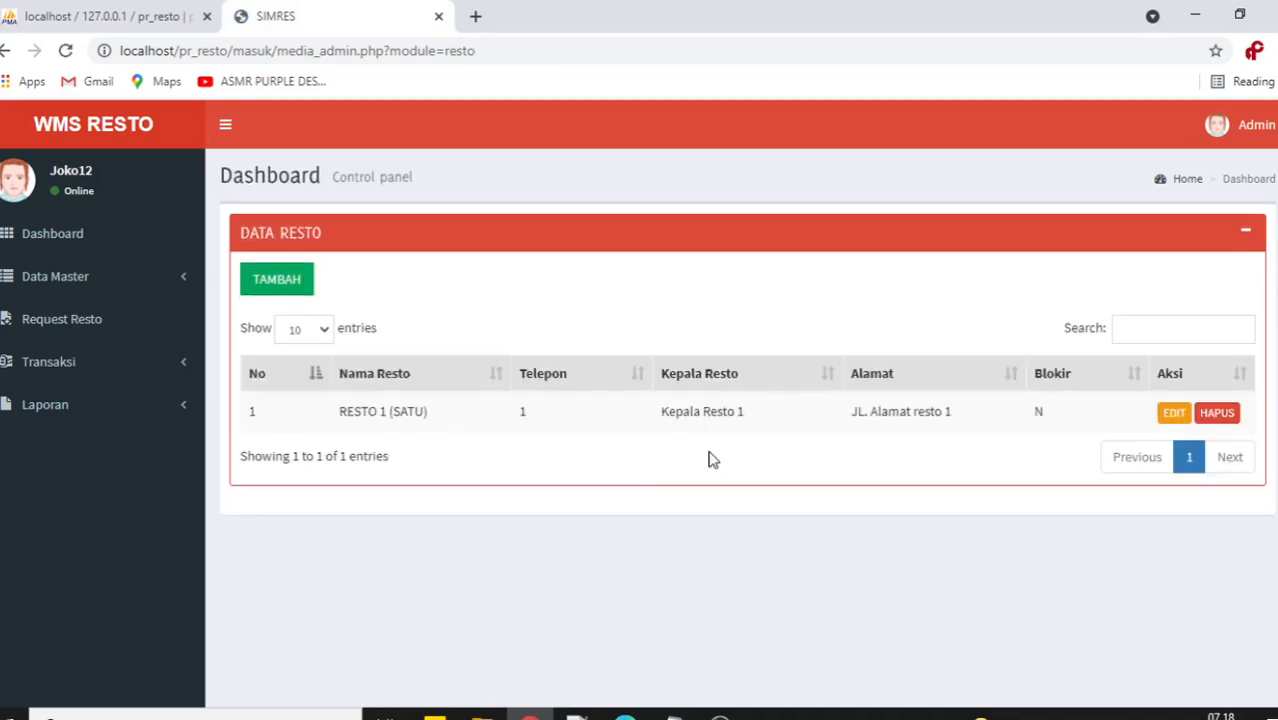
Add RESTO 2 (DUA) with phone 2, head Kepala resto 2, address Alamat 2.
left_click(284, 290)
left_click(543, 279)
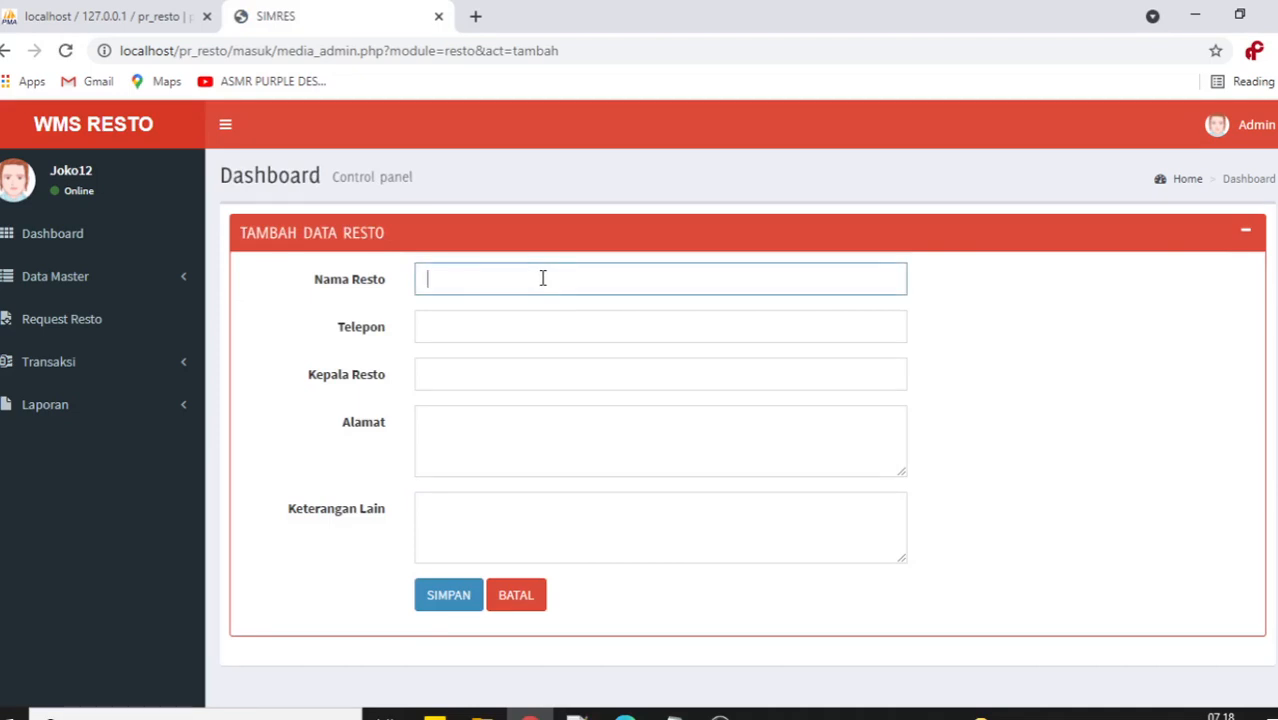
type("RESTO 2 (DUA)")
key("Tab")
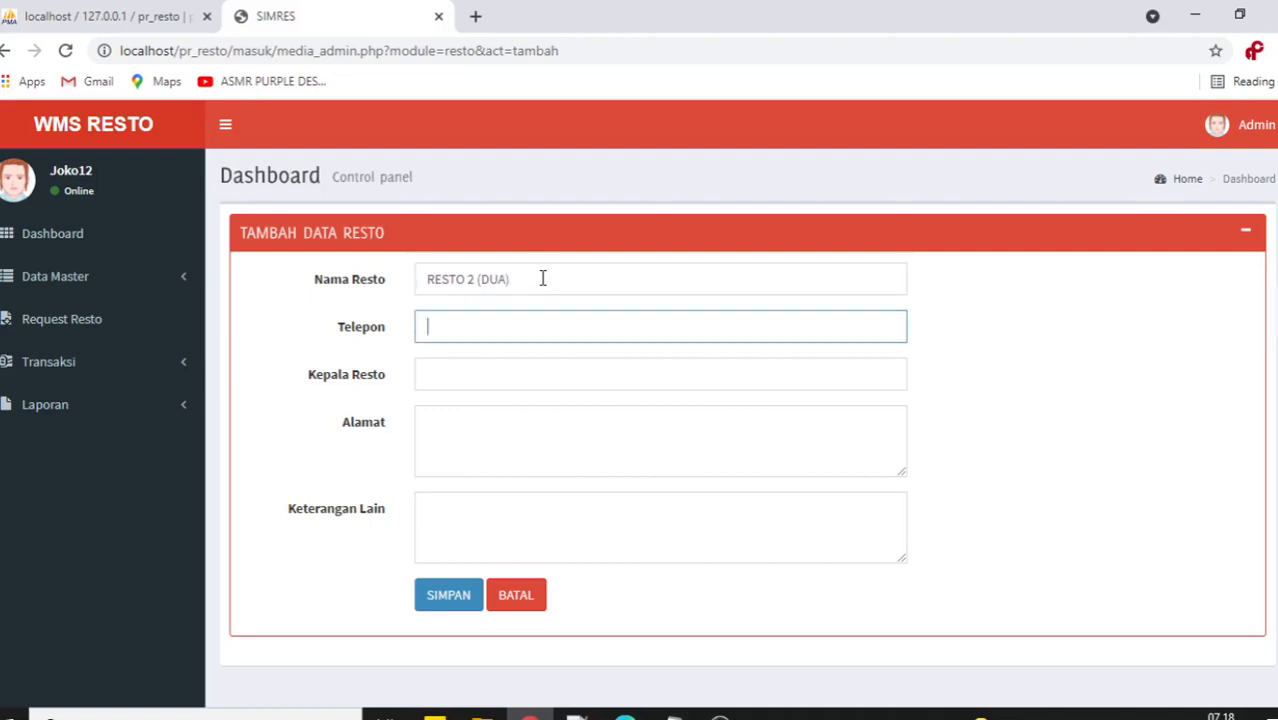
type("2")
key("Tab")
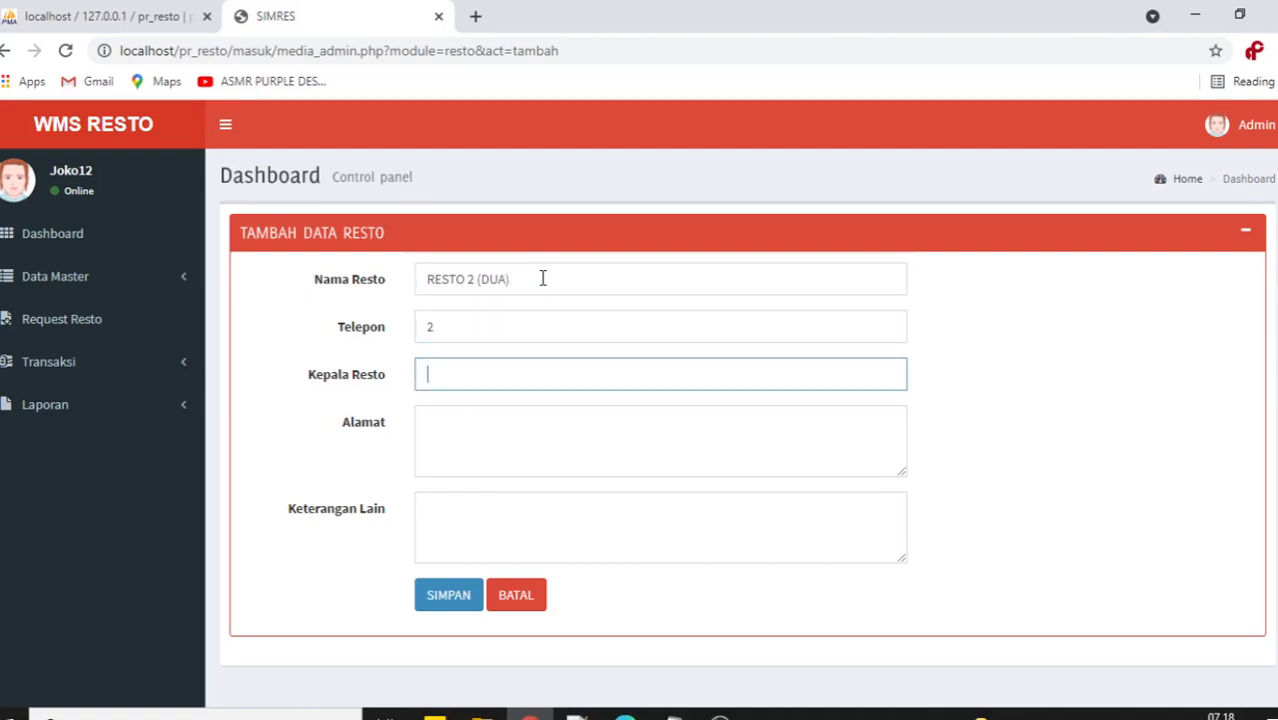
type("Kepala resto 2")
left_click(511, 455)
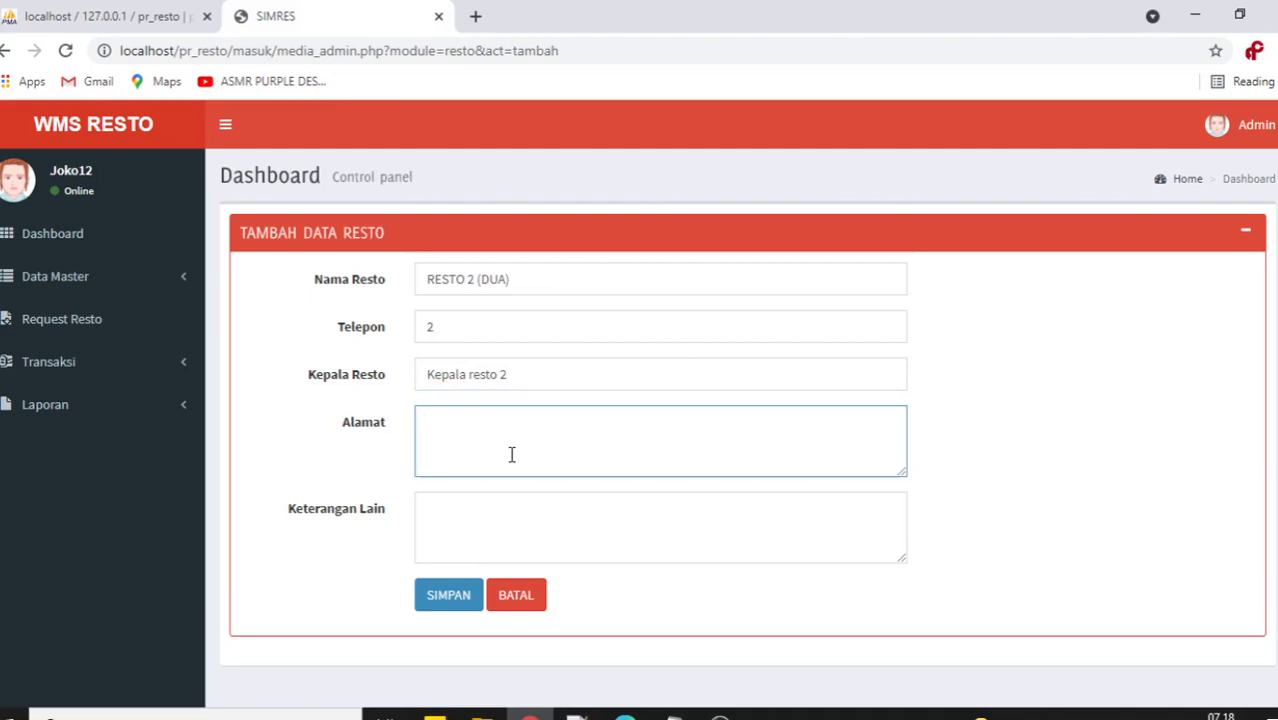
type("Alamat 2")
left_click(449, 602)
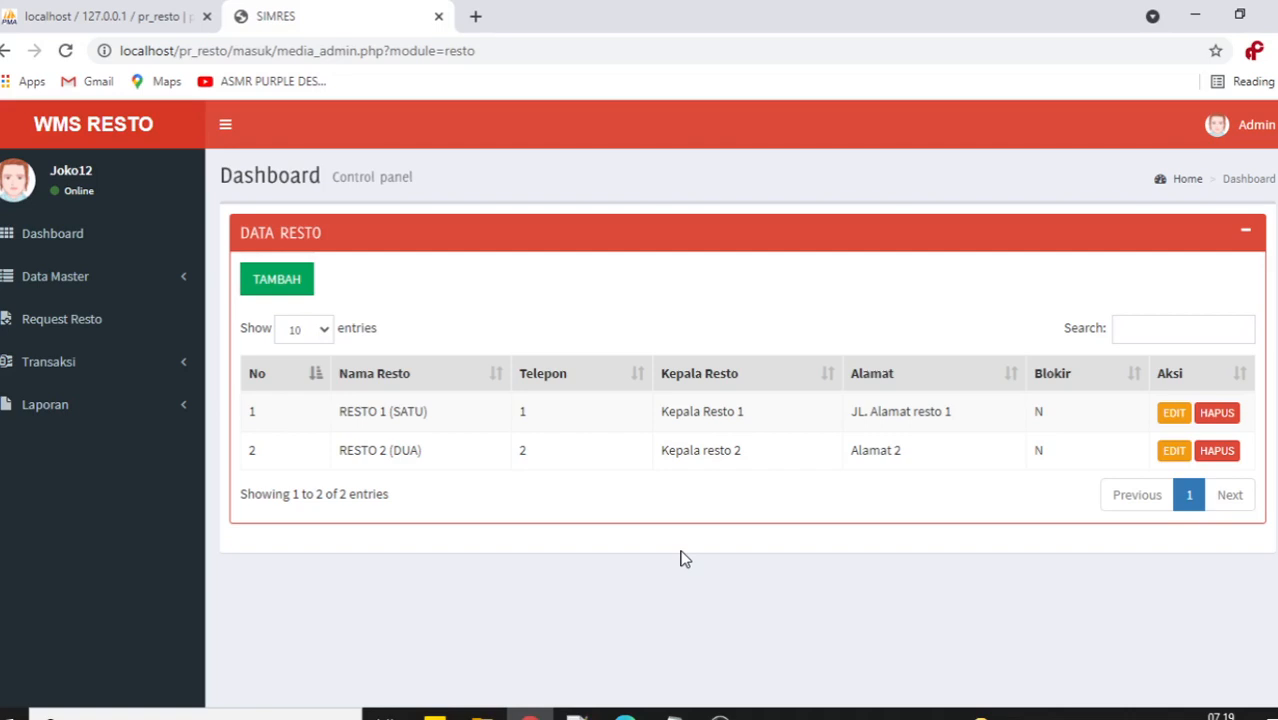
left_click(674, 716)
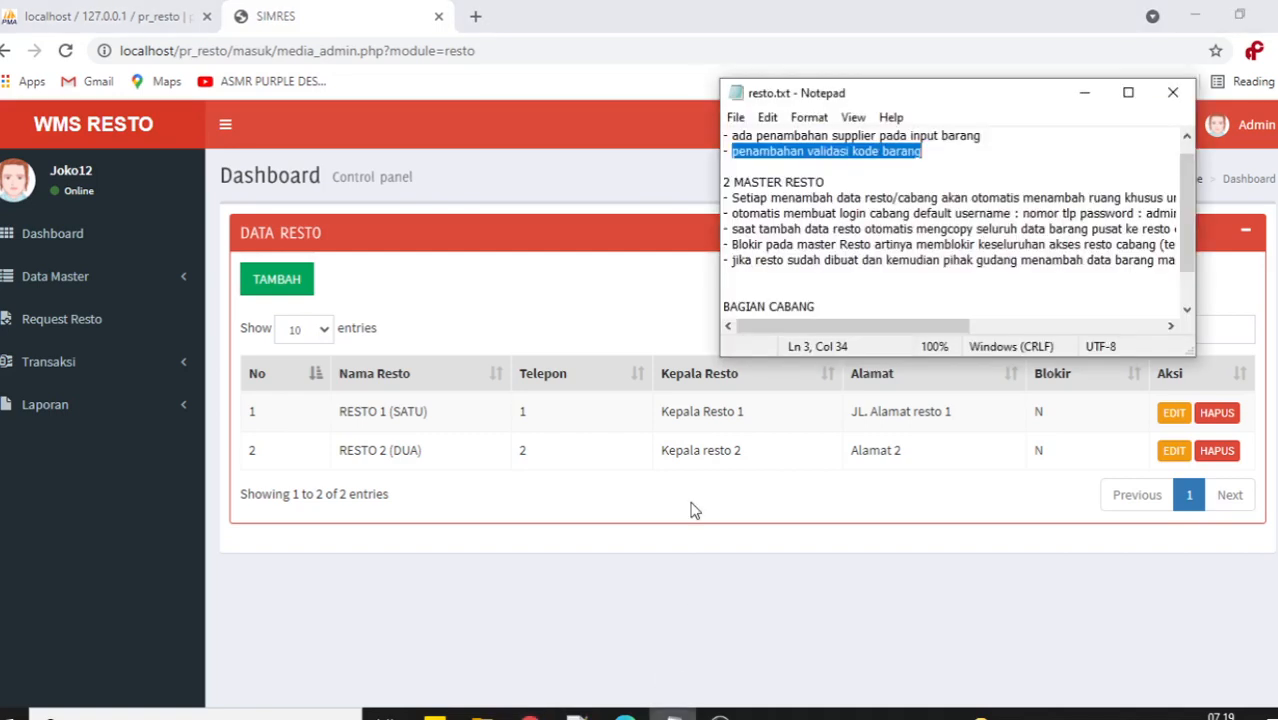
Maximize resto.txt, highlight the note about each new resto's space, then minimize it.
left_click(1128, 92)
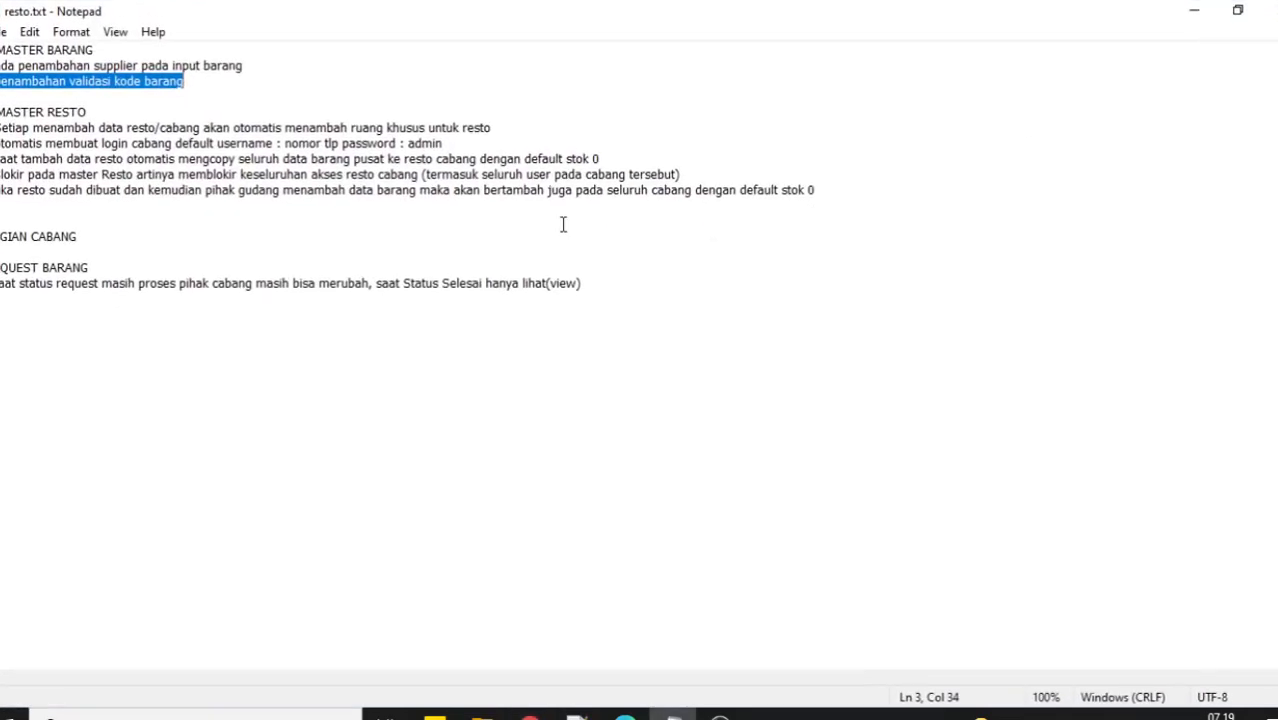
left_click_drag(2, 127, 528, 131)
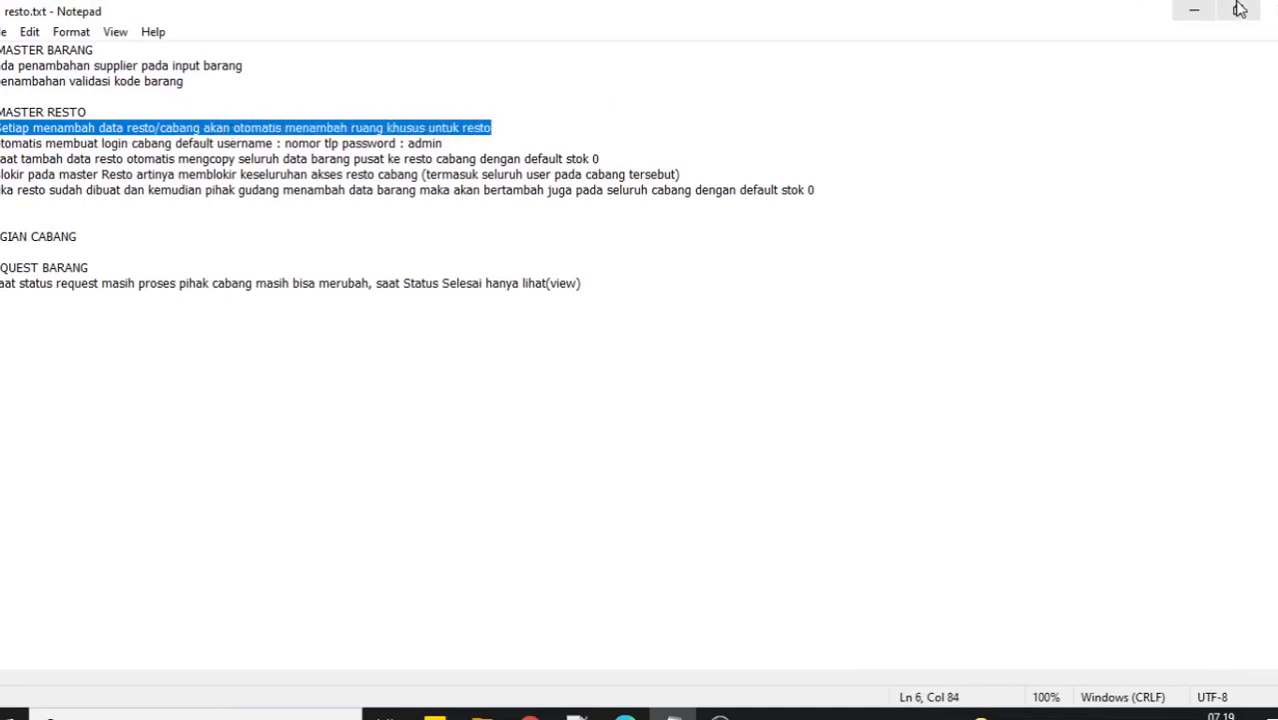
left_click(1196, 11)
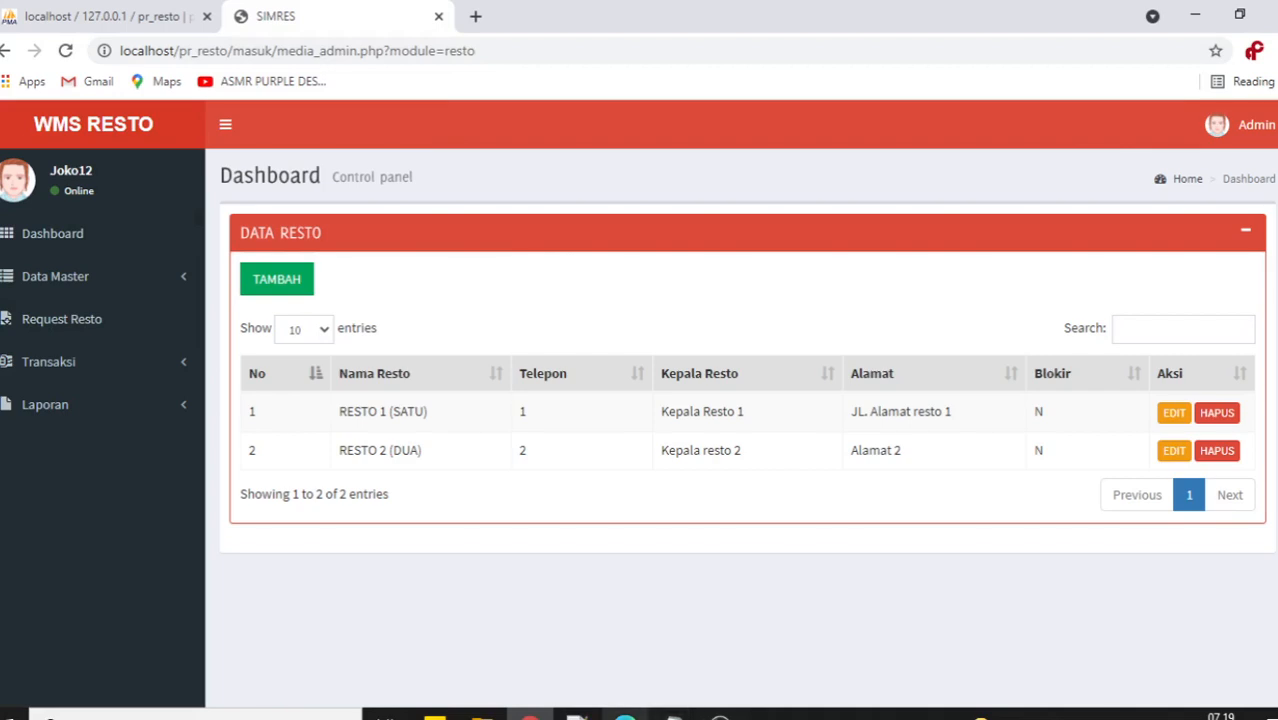
left_click(624, 714)
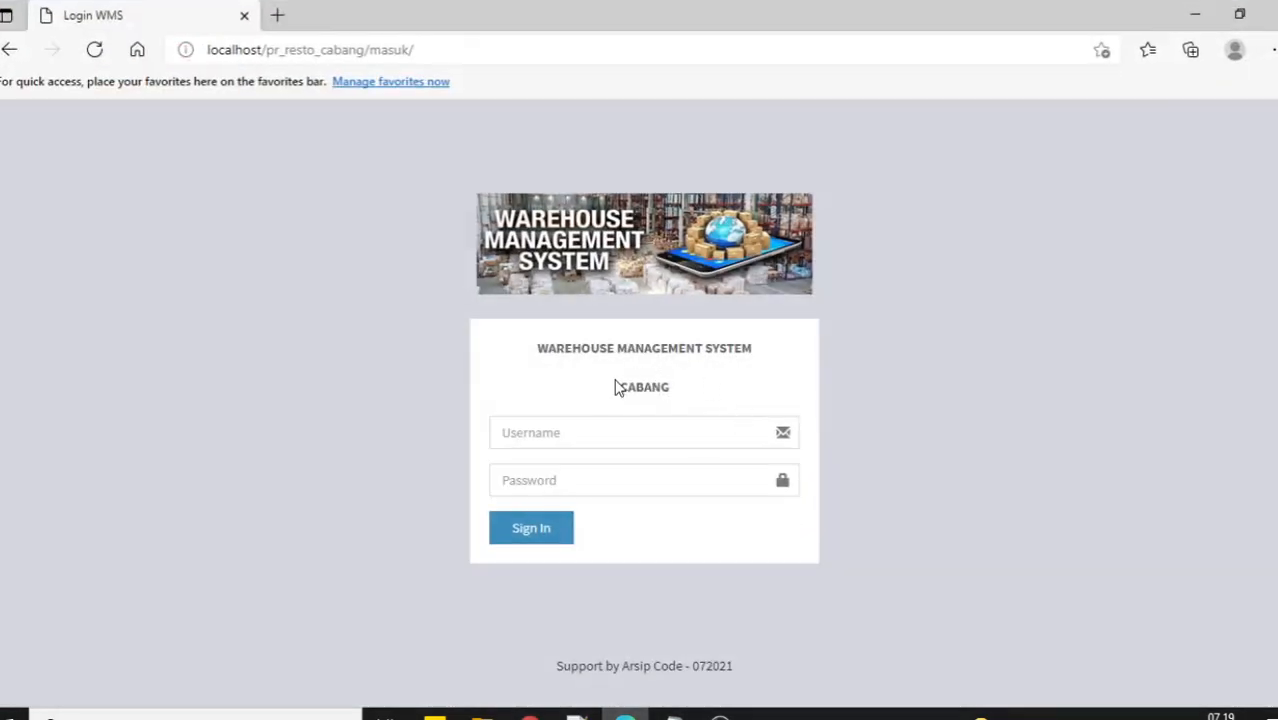
left_click_drag(621, 388, 684, 393)
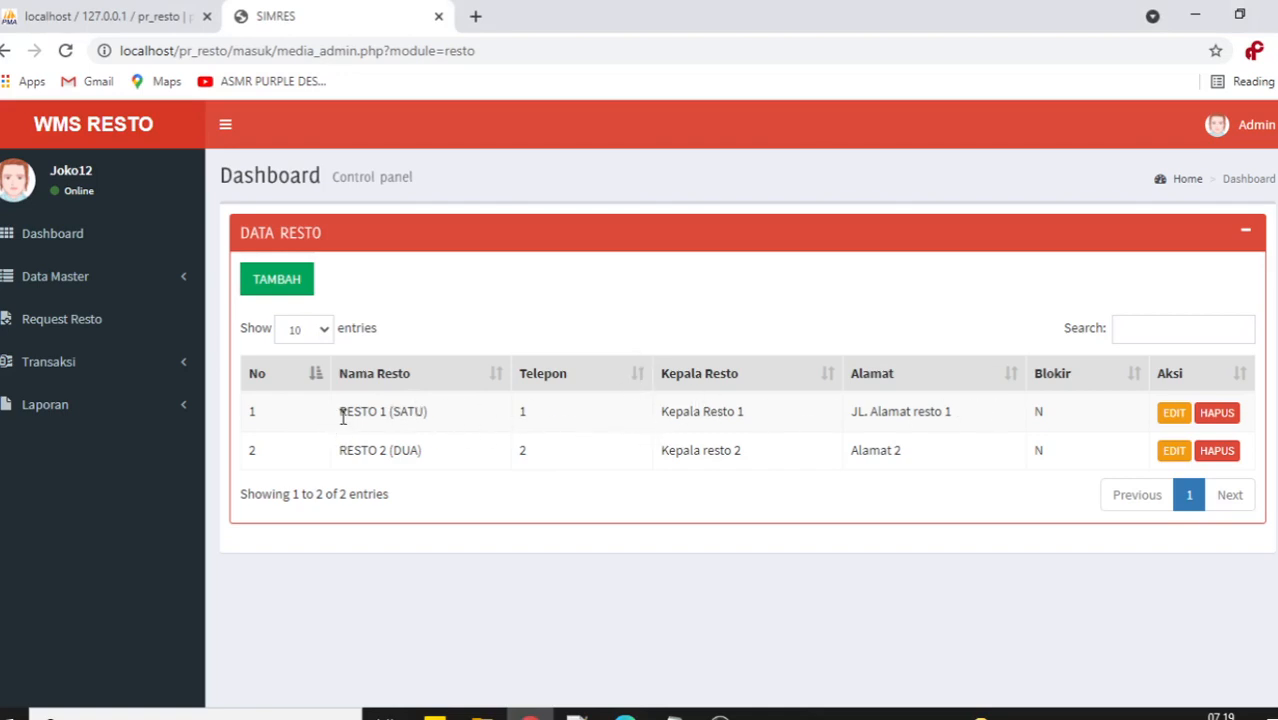
Compare the RESTO 1 row with the note on default branch login usernames.
left_click_drag(342, 415, 956, 417)
left_click(822, 308)
key("alt+Tab")
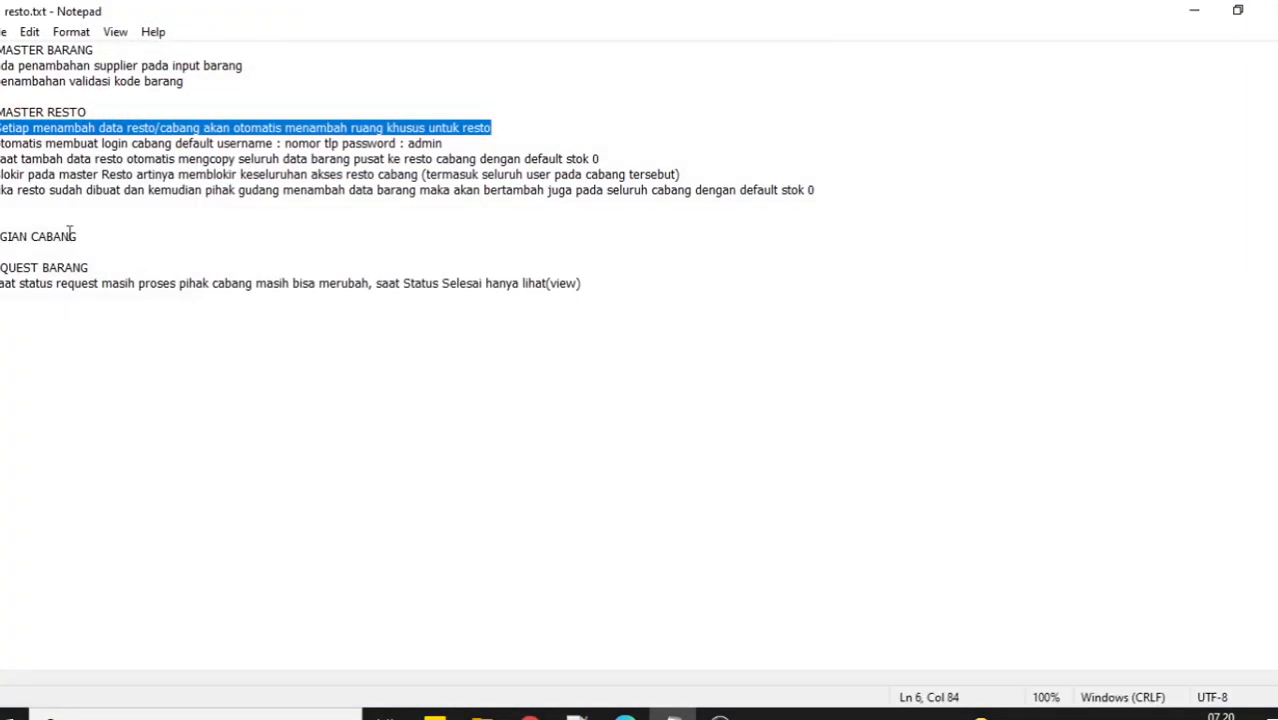
left_click_drag(2, 143, 459, 143)
left_click(288, 143)
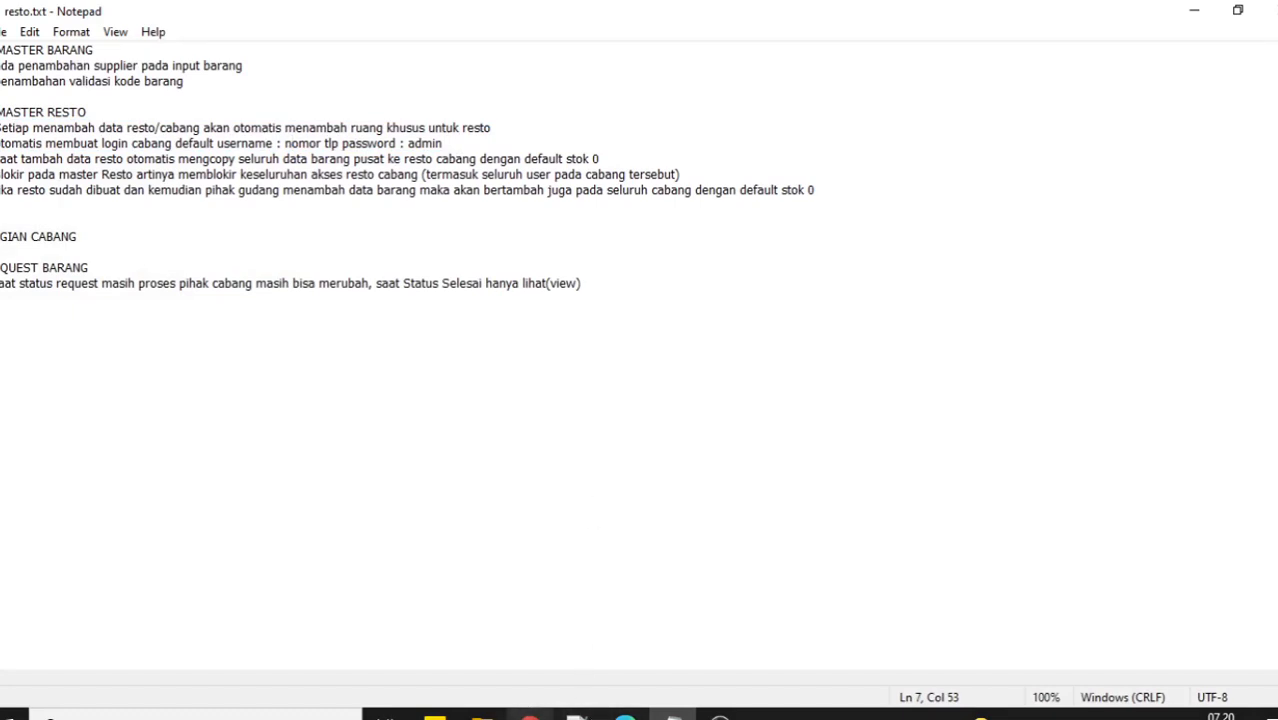
Inspect RESTO 1 (SATU)'s name and phone value 1, then return to resto.txt.
mouse_move(529, 716)
left_click(529, 635)
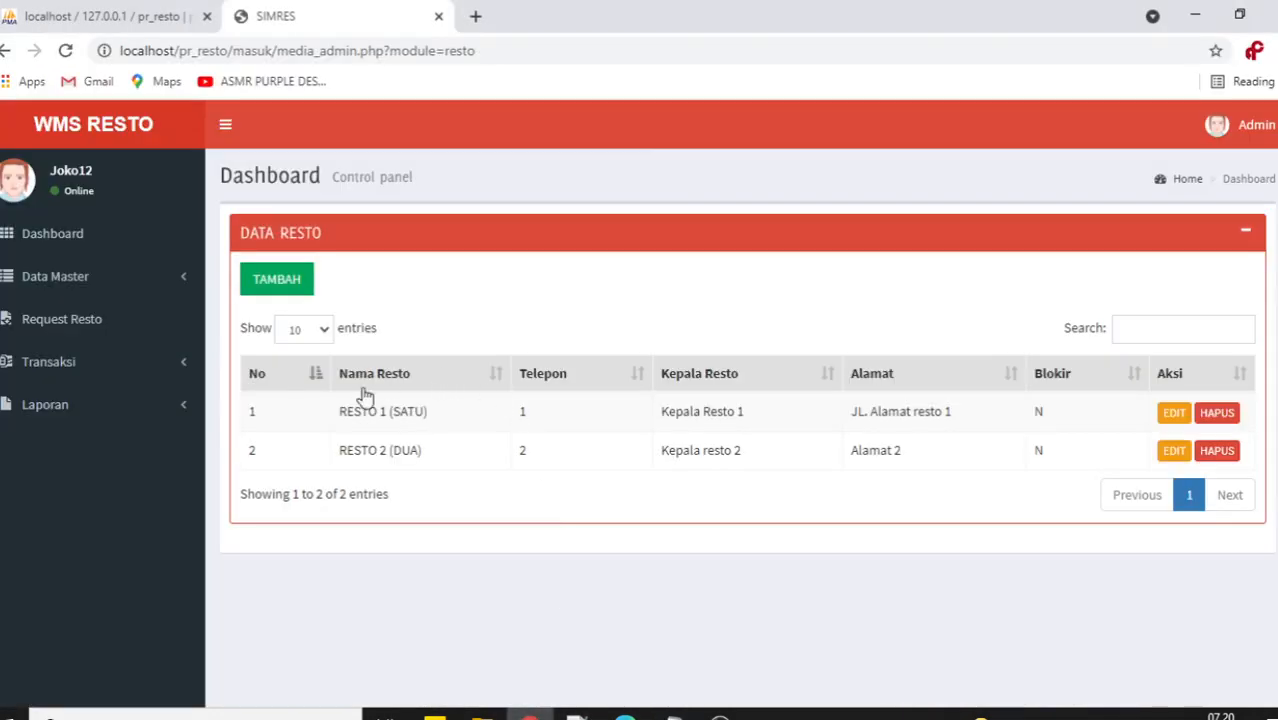
left_click_drag(337, 420, 440, 420)
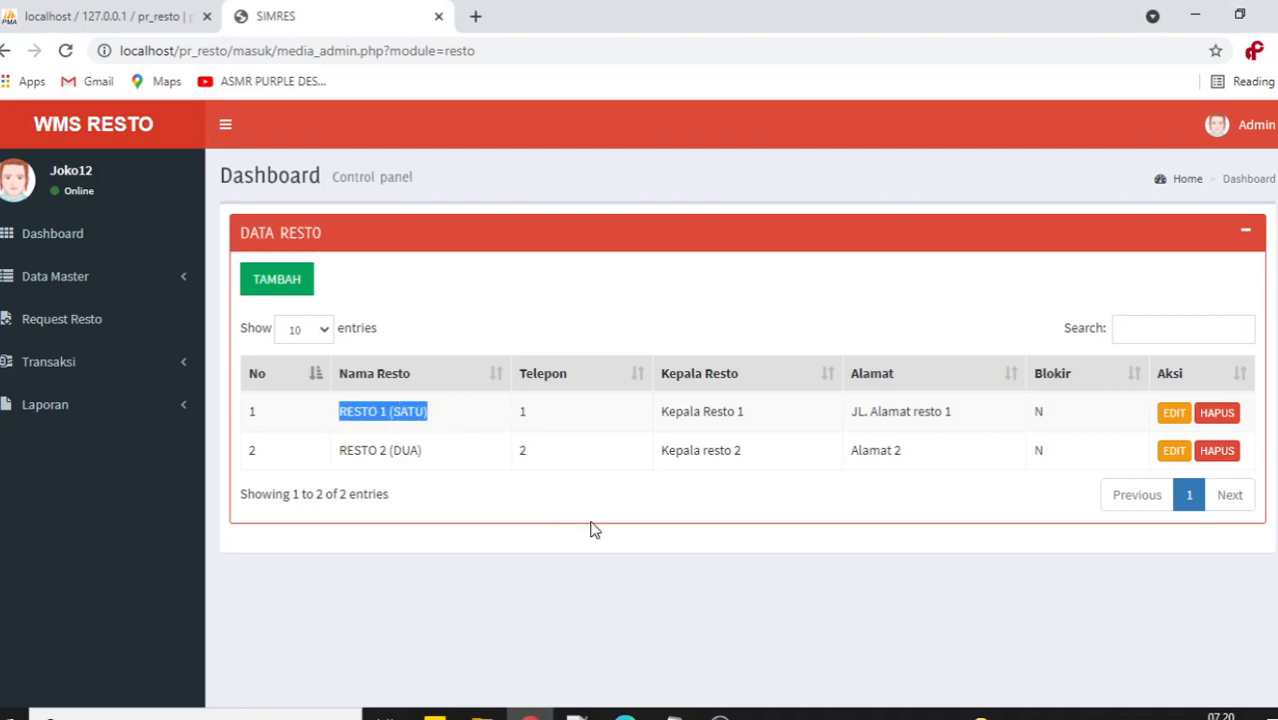
left_click(428, 420)
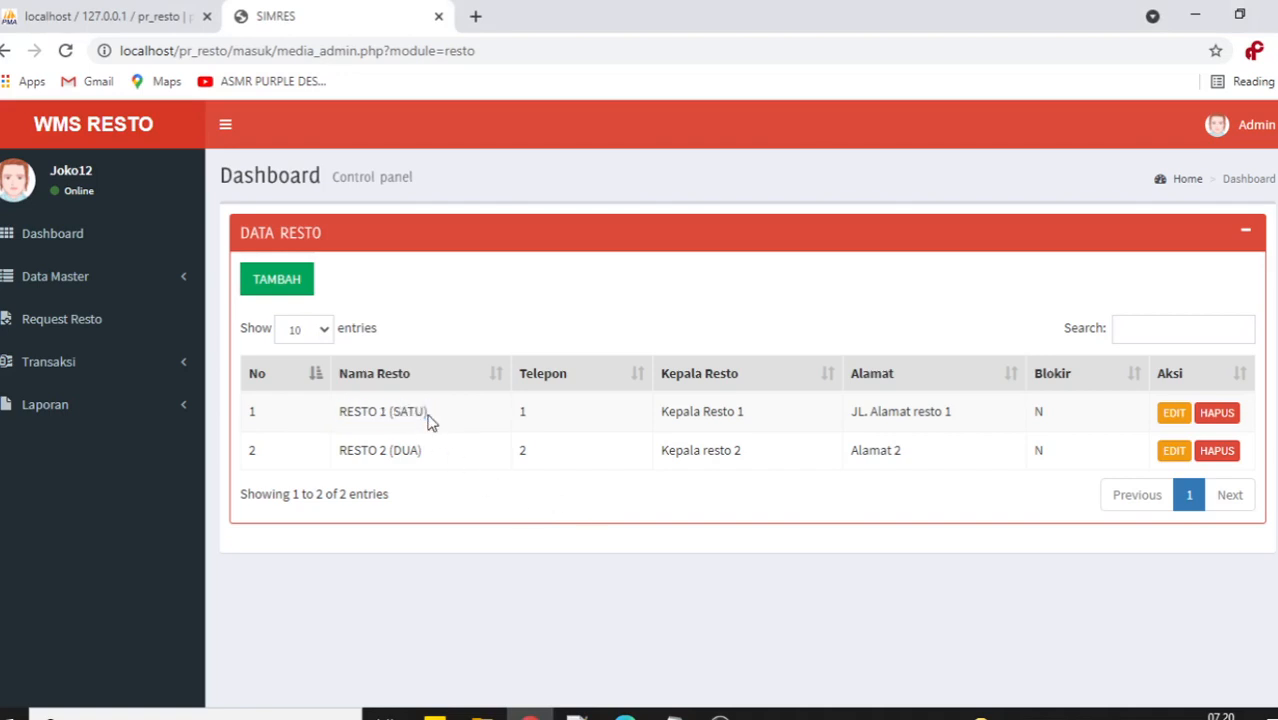
left_click_drag(430, 416, 341, 416)
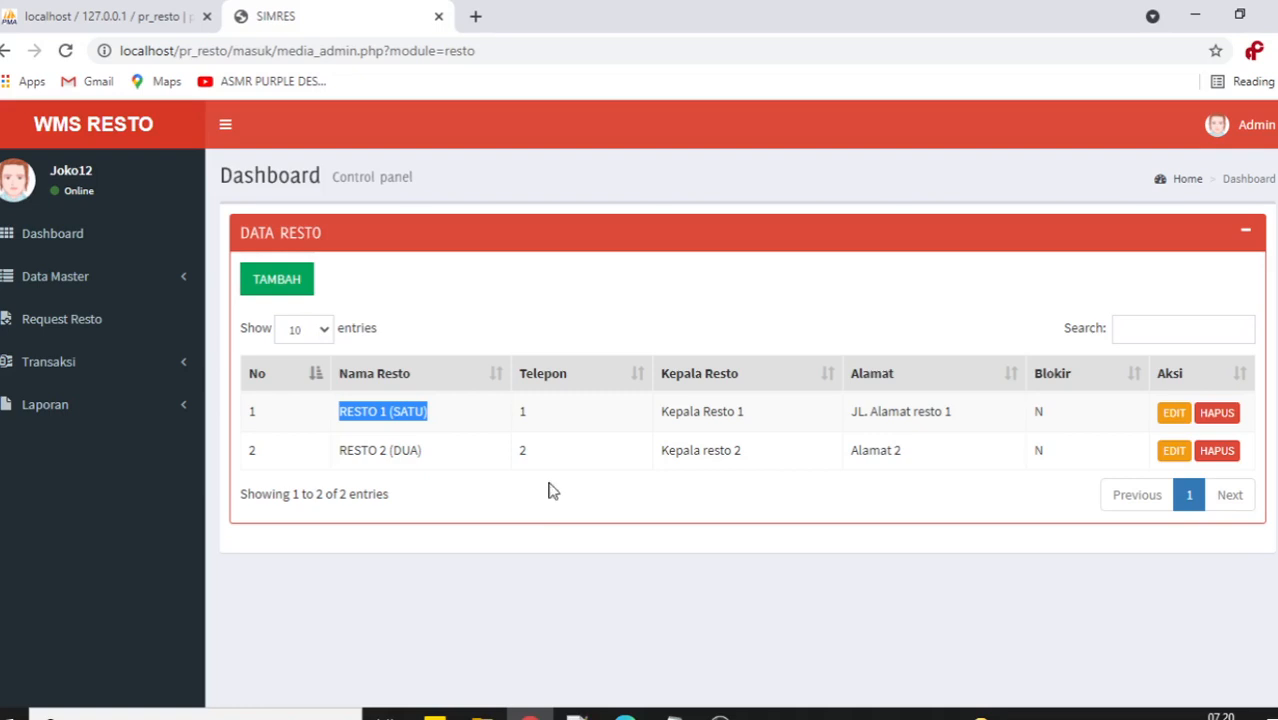
left_click(528, 415)
double_click(528, 415)
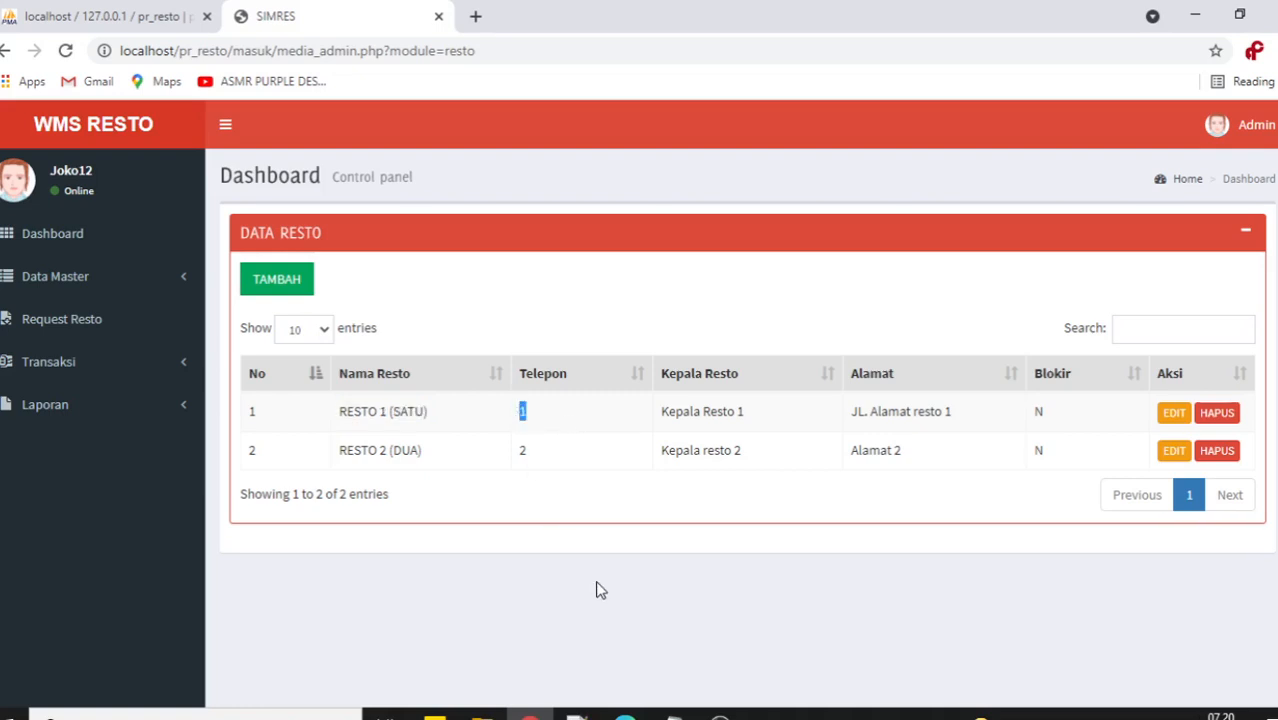
left_click(553, 417)
double_click(522, 413)
left_click_drag(546, 412, 522, 411)
left_click(672, 714)
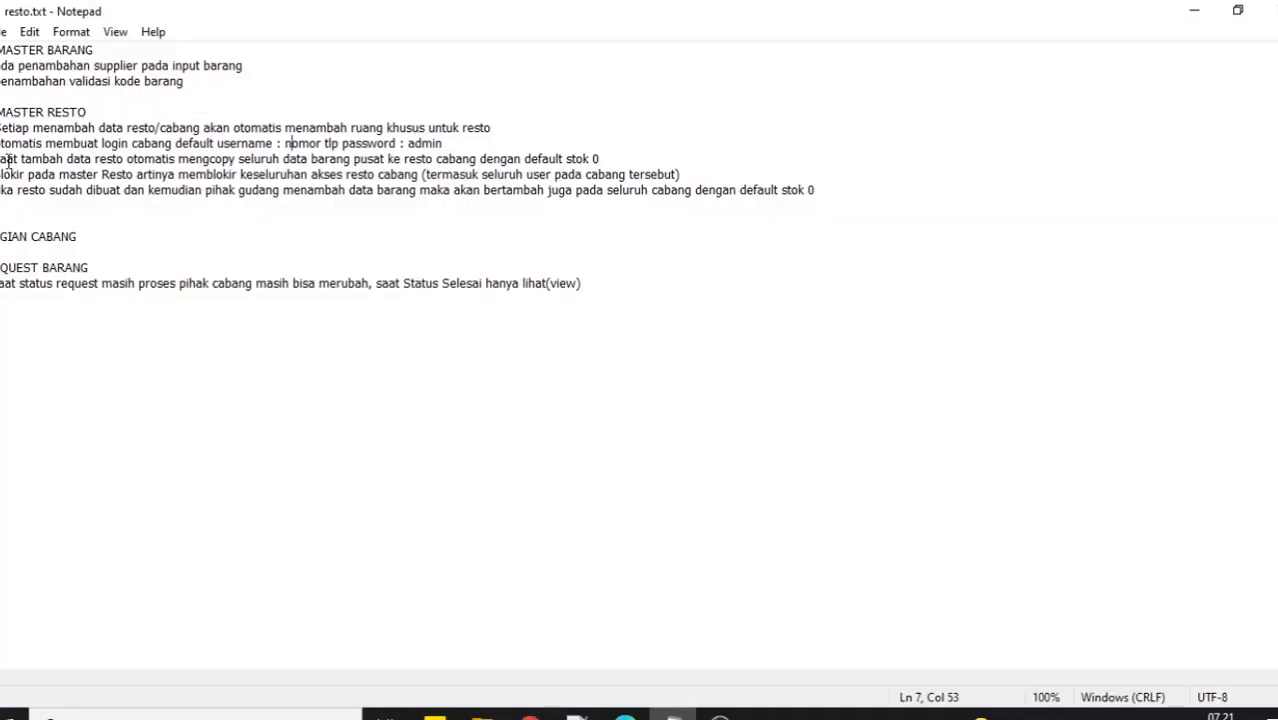
Highlight the note about copying items to new restos, then return to WMS Resto.
left_click_drag(3, 159, 617, 159)
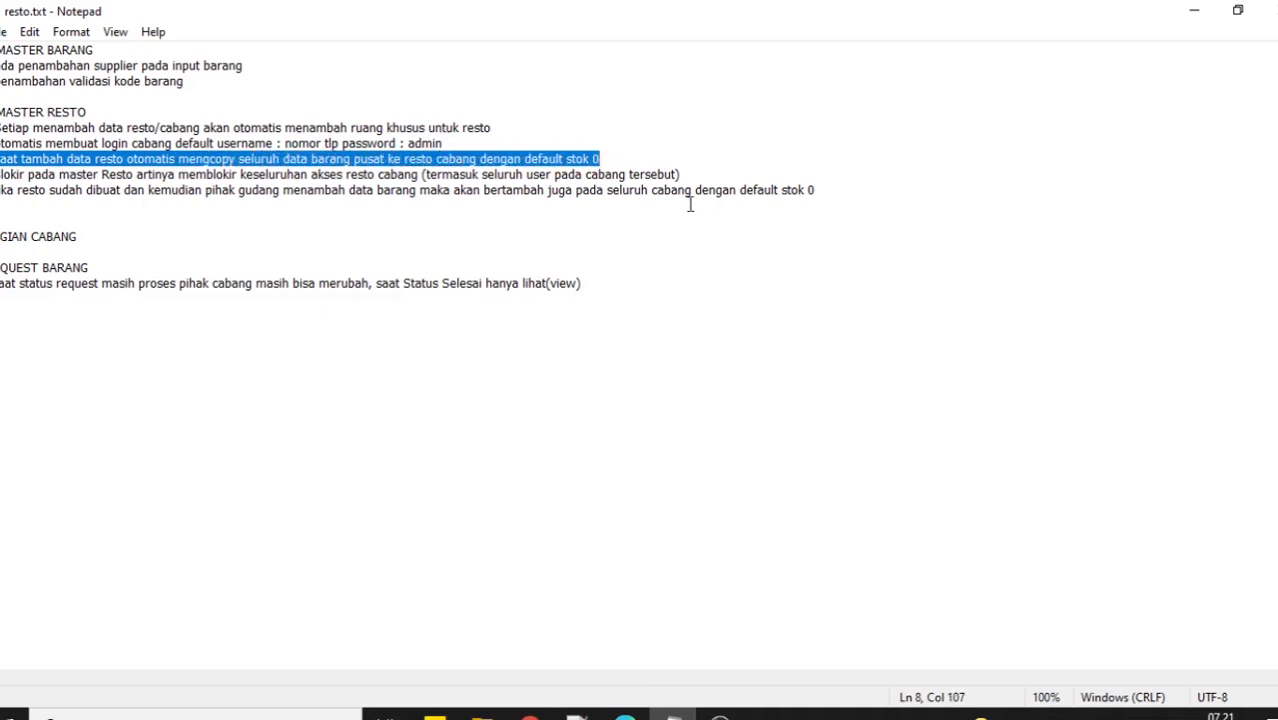
left_click(625, 714)
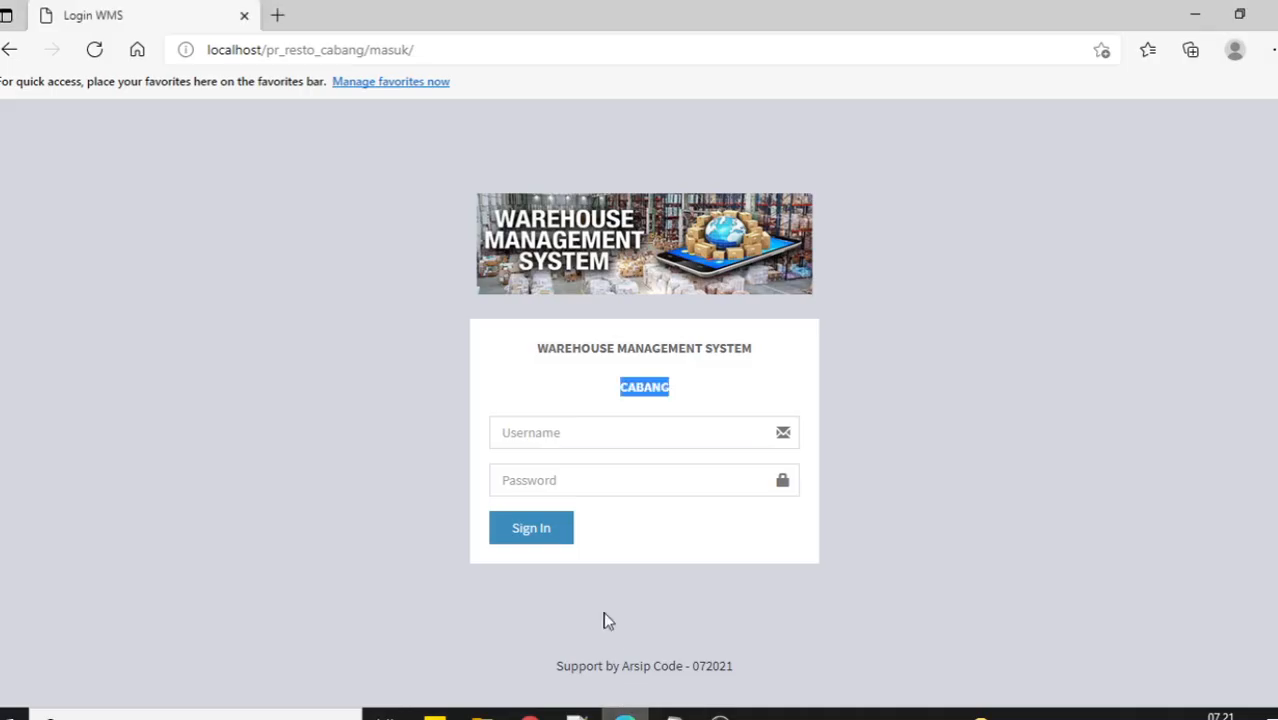
left_click(530, 714)
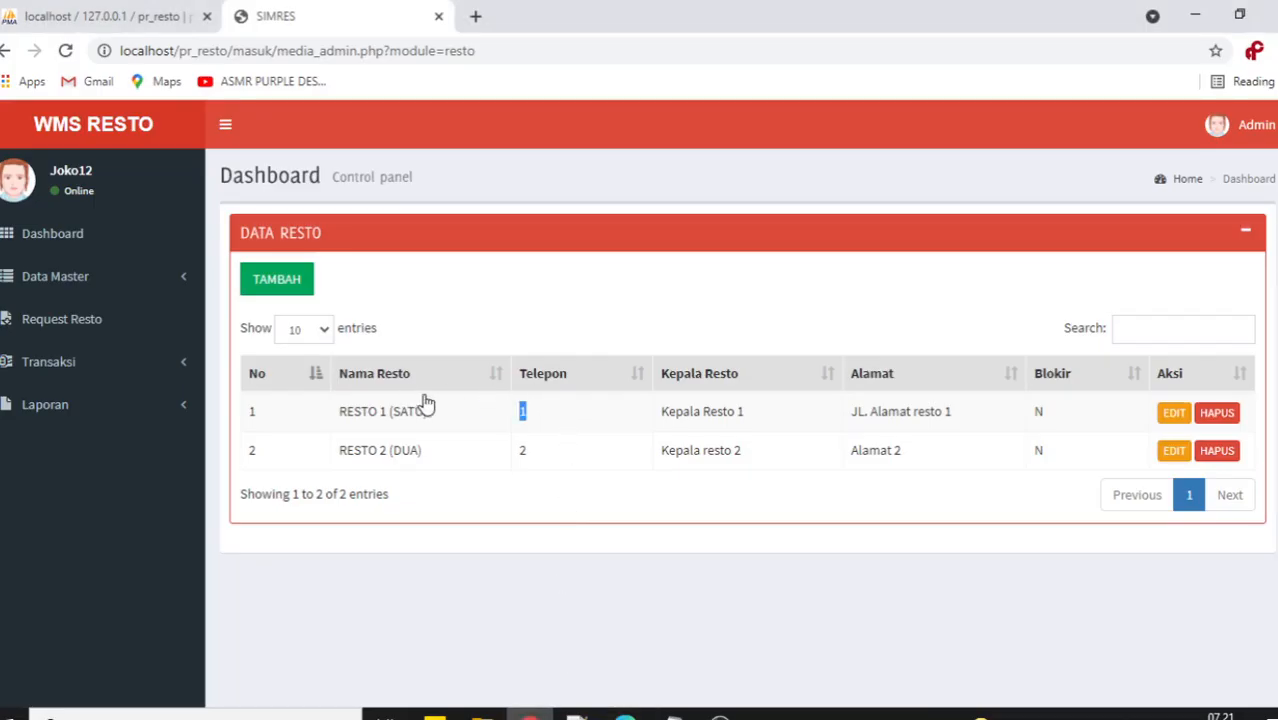
left_click(86, 277)
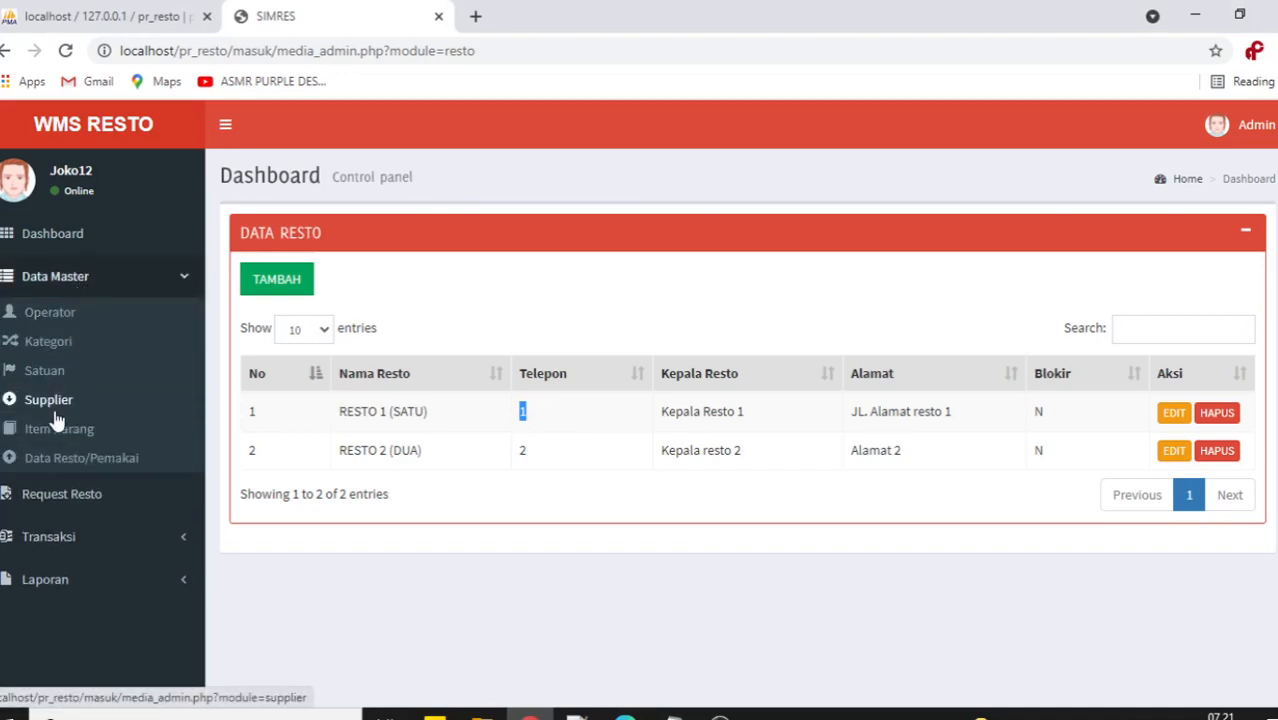
Open Item Barang and confirm Sepatu and Baju both show Qty/Stok 0.
left_click(59, 429)
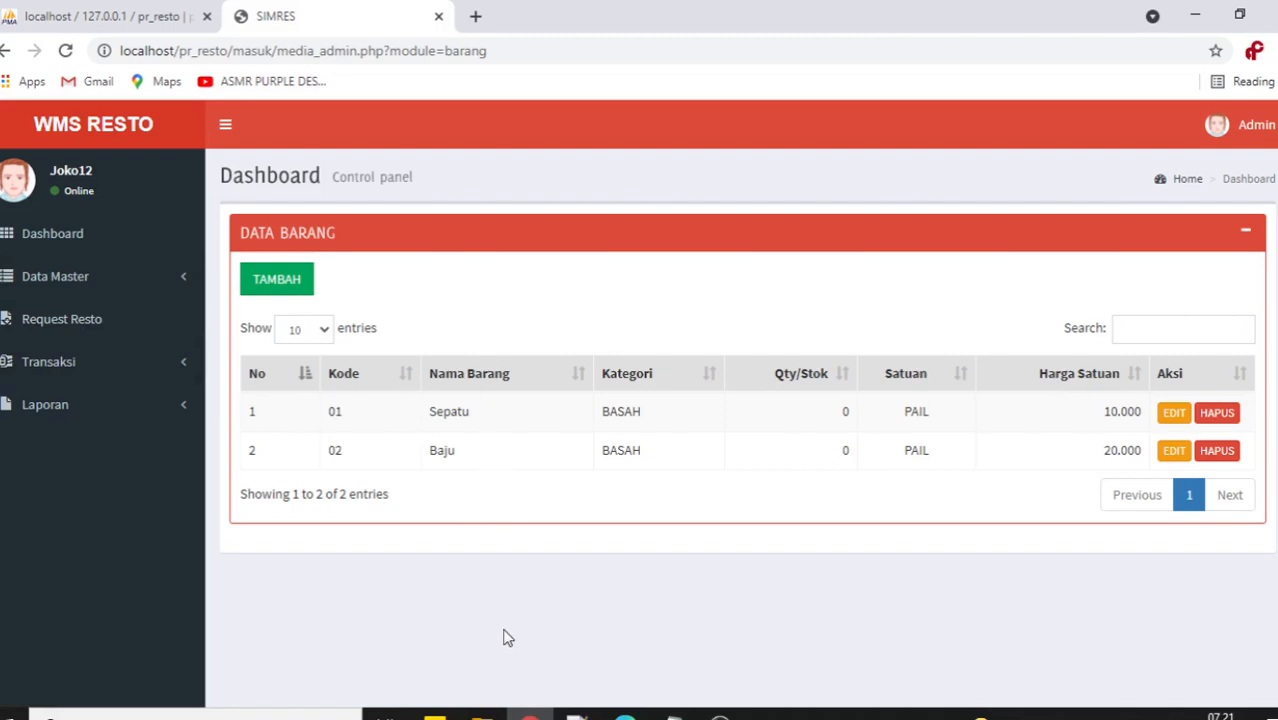
double_click(845, 412)
double_click(845, 451)
double_click(845, 412)
left_click_drag(322, 425, 425, 459)
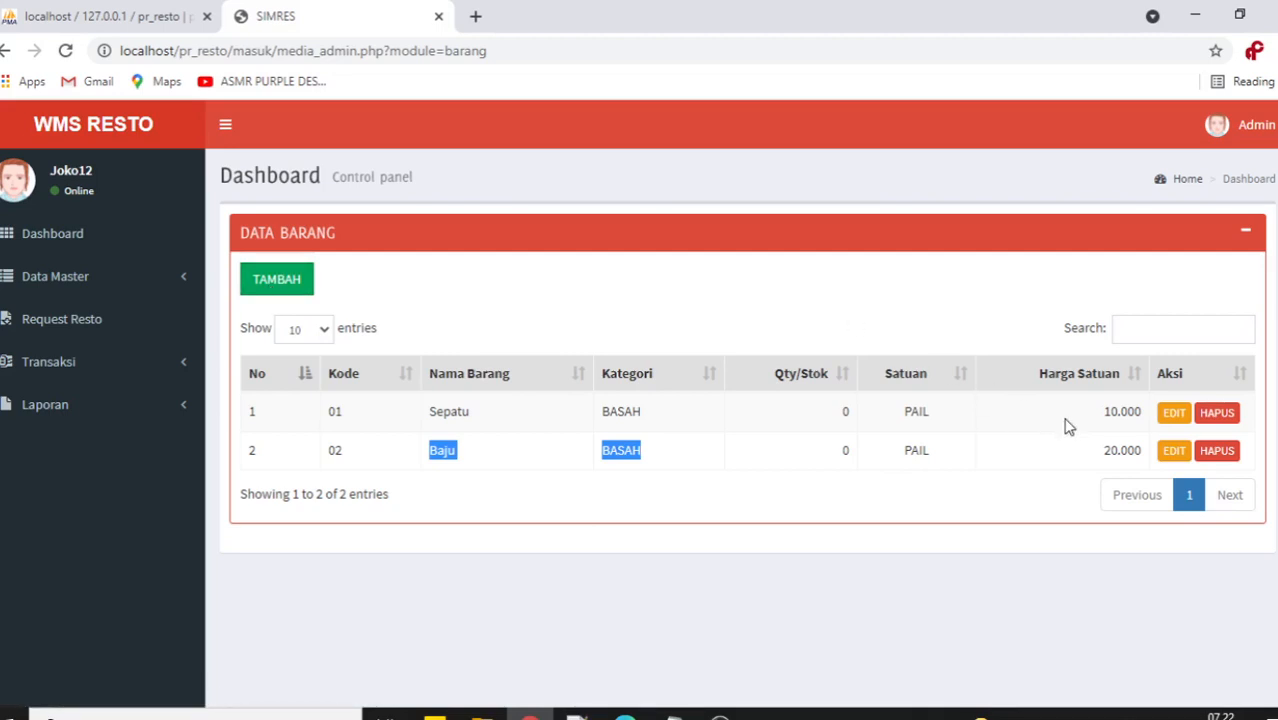
Highlight Sepatu's Qty/Stok value 0 in the Data Barang list.
left_click(639, 285)
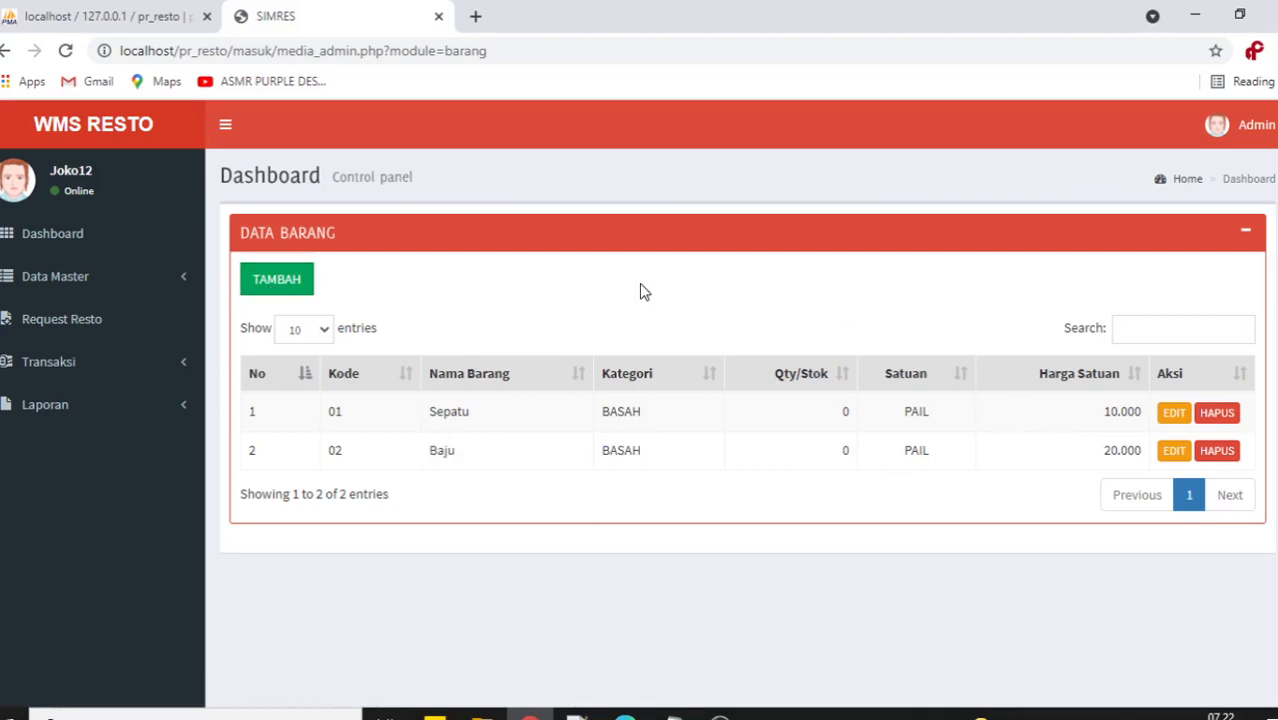
double_click(845, 412)
left_click(487, 321)
left_click_drag(837, 413, 872, 420)
left_click(749, 331)
Expand and collapse the Transaksi menu, then bring the resto.txt notes forward.
left_click(152, 362)
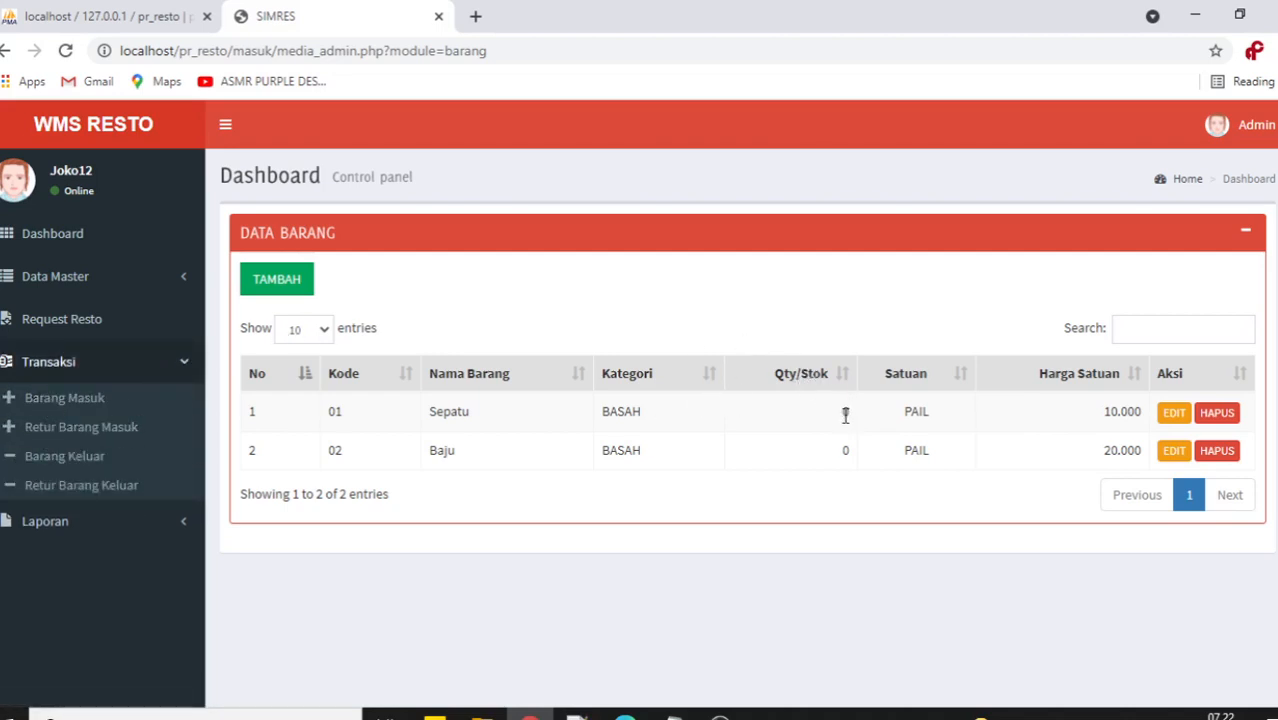
left_click(187, 367)
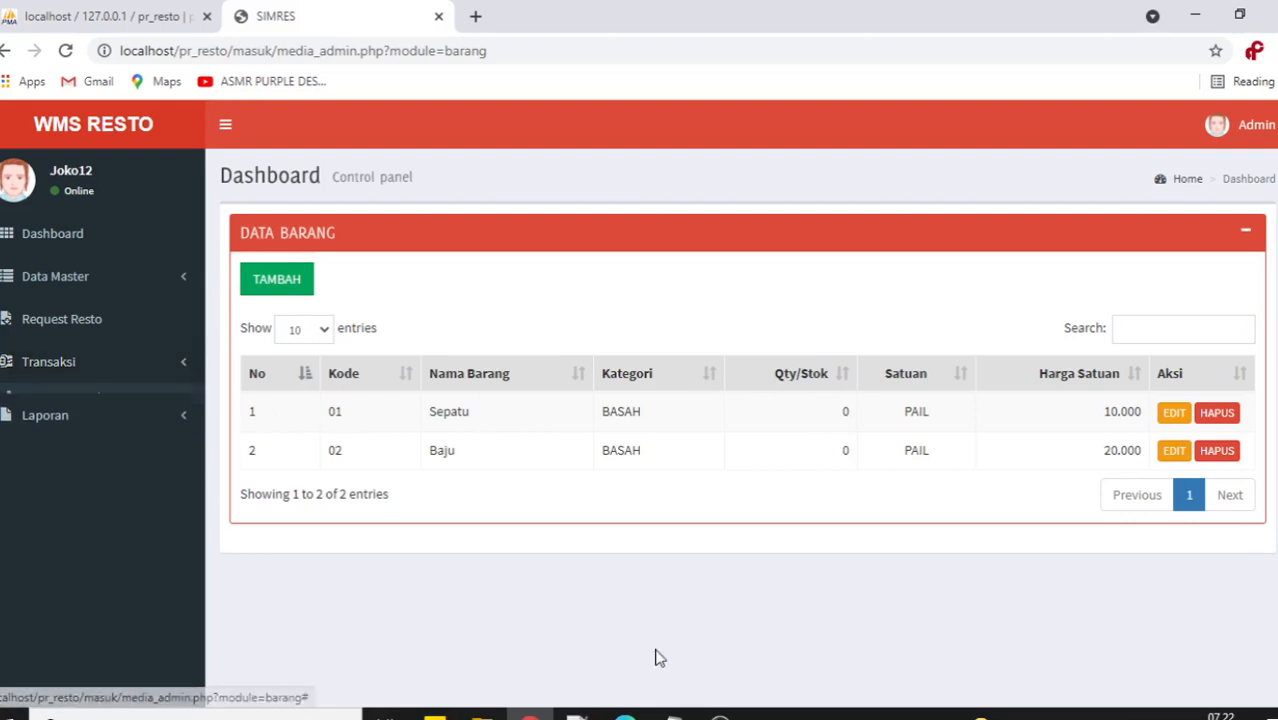
left_click(674, 715)
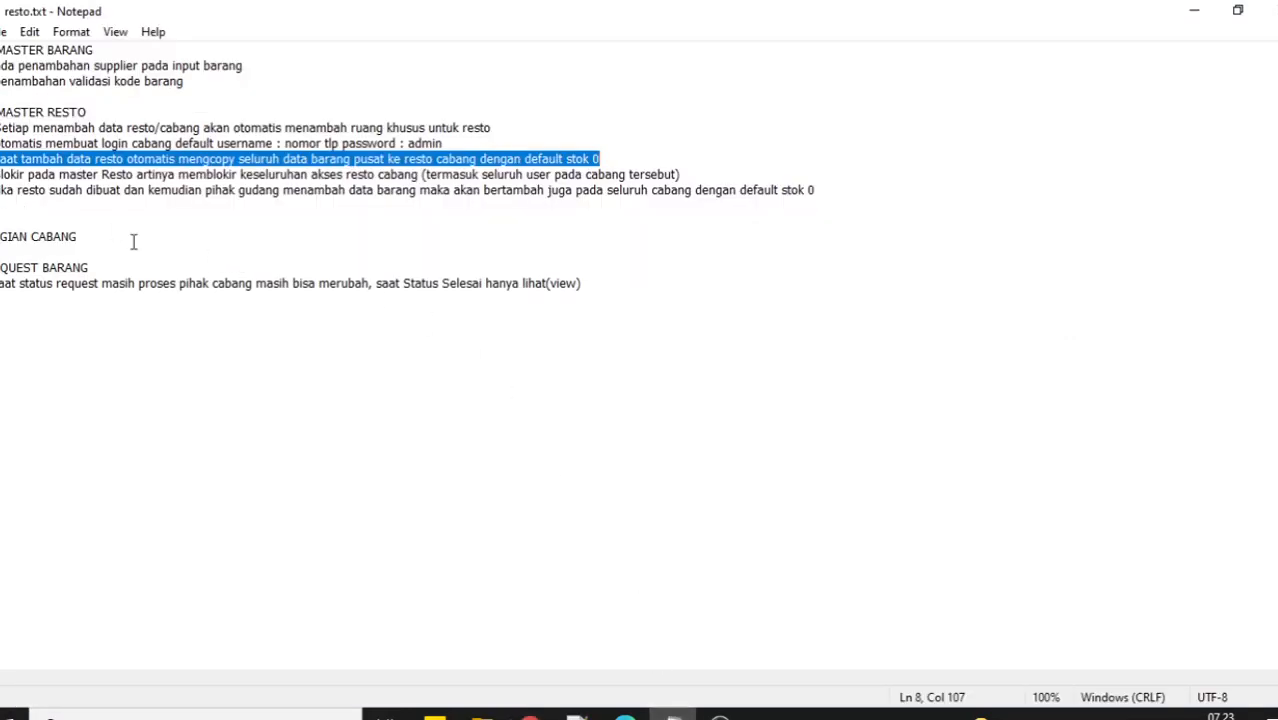
Highlight the Blokir note on line 9 of resto.txt, then return to WMS Resto.
left_click(530, 714)
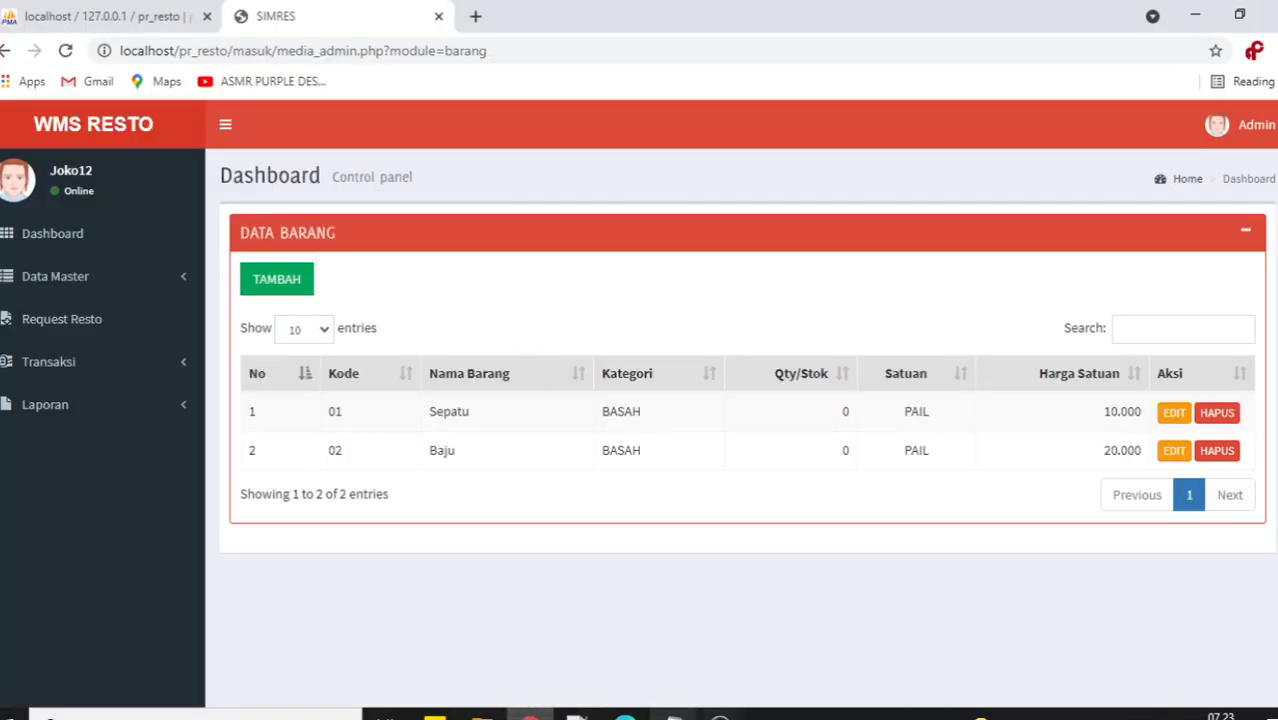
left_click(674, 715)
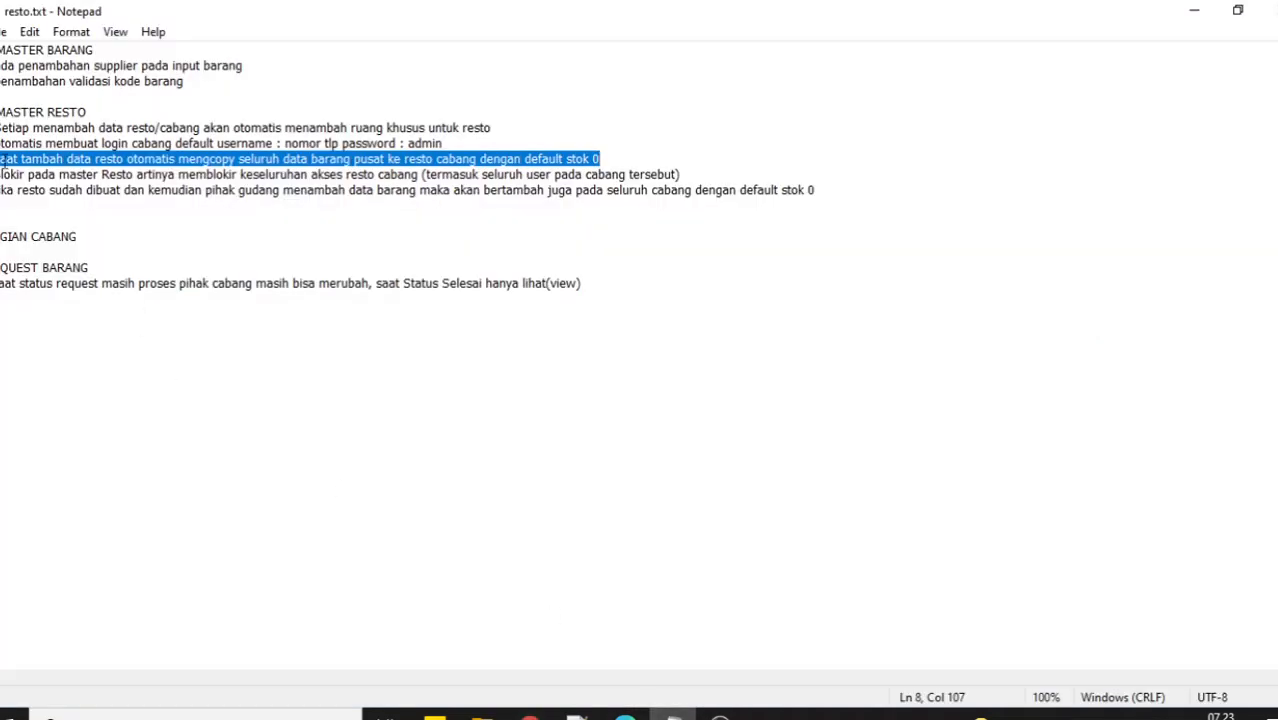
left_click_drag(2, 175, 708, 171)
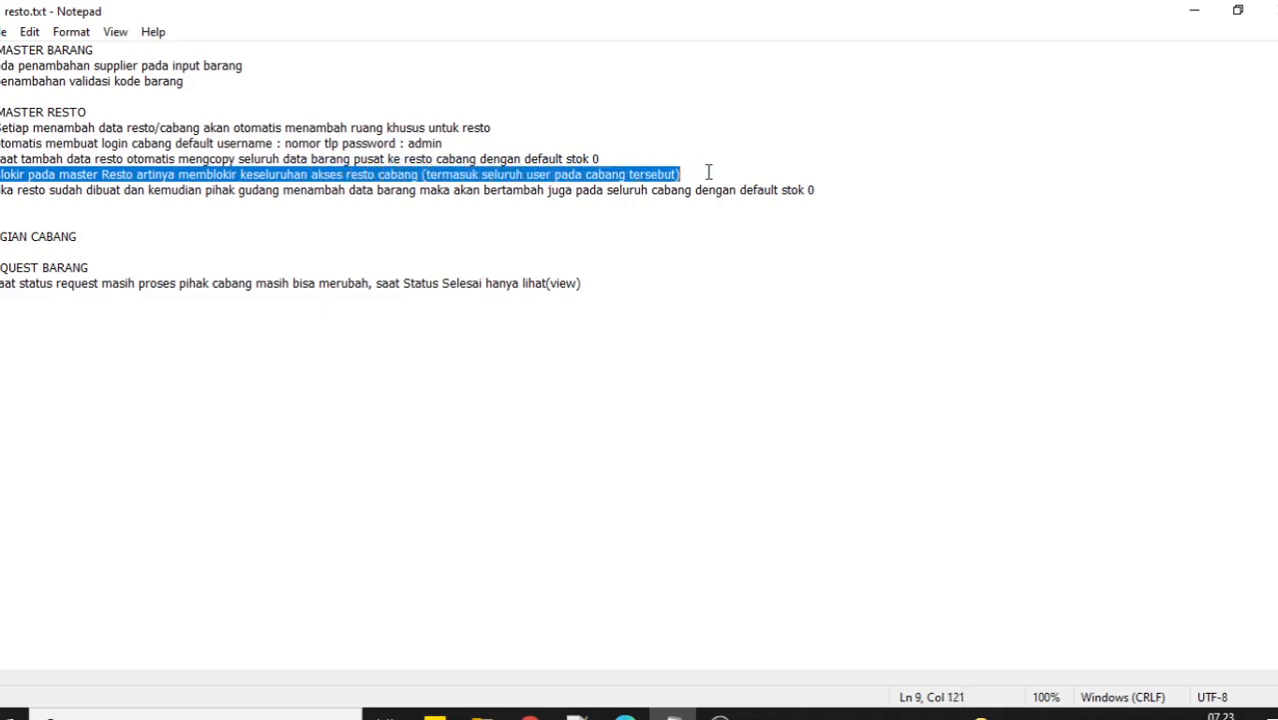
left_click(530, 715)
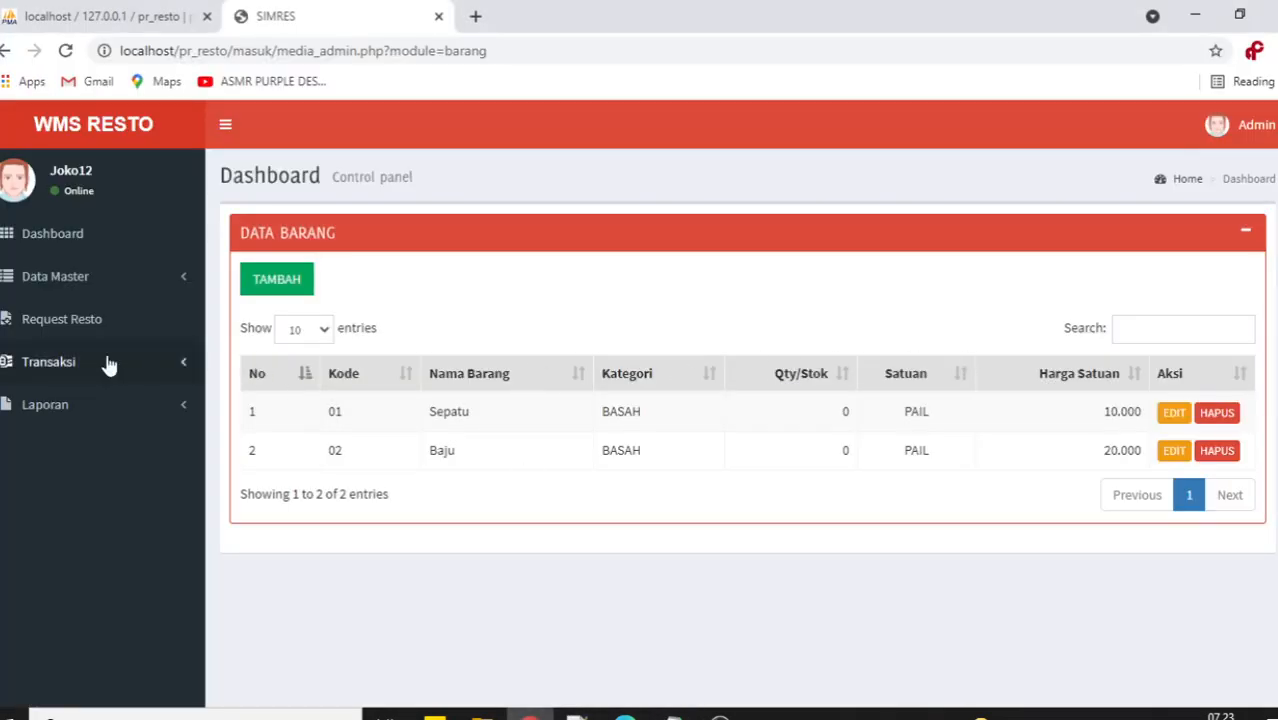
Block RESTO 1 (SATU) by setting Blokir to Y in Data Resto/Pemakai and saving.
left_click(104, 282)
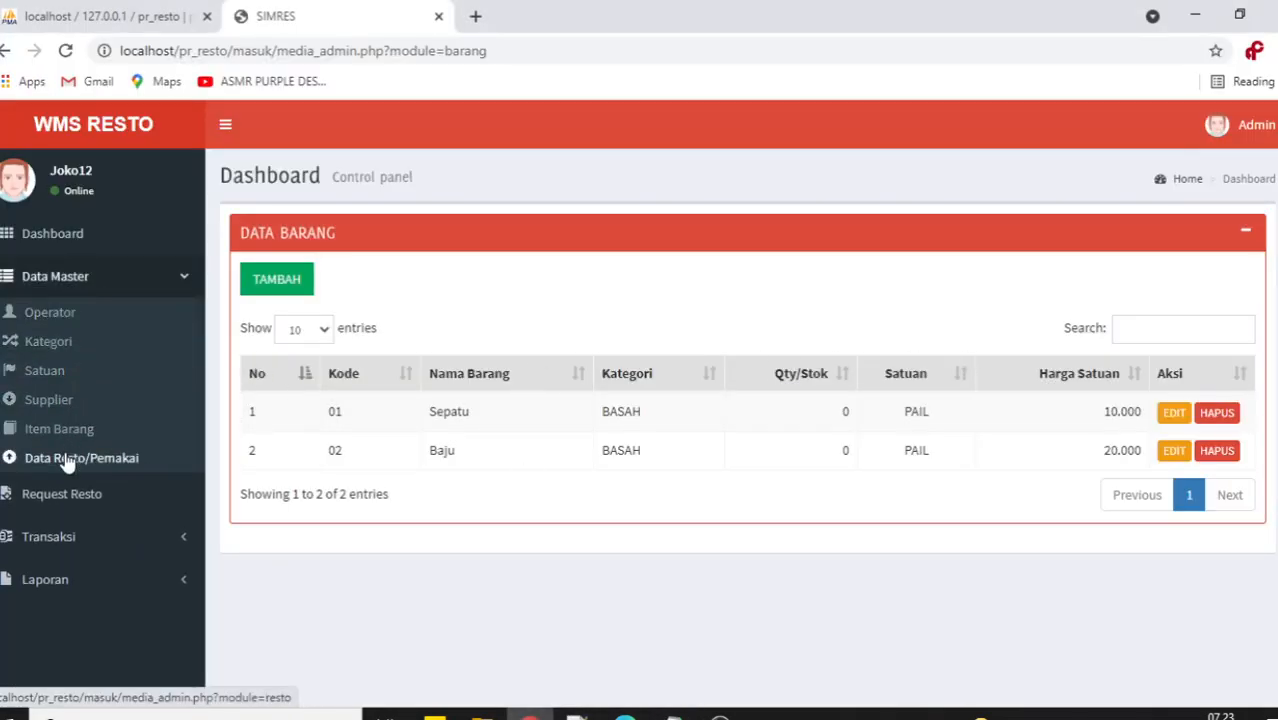
left_click(63, 458)
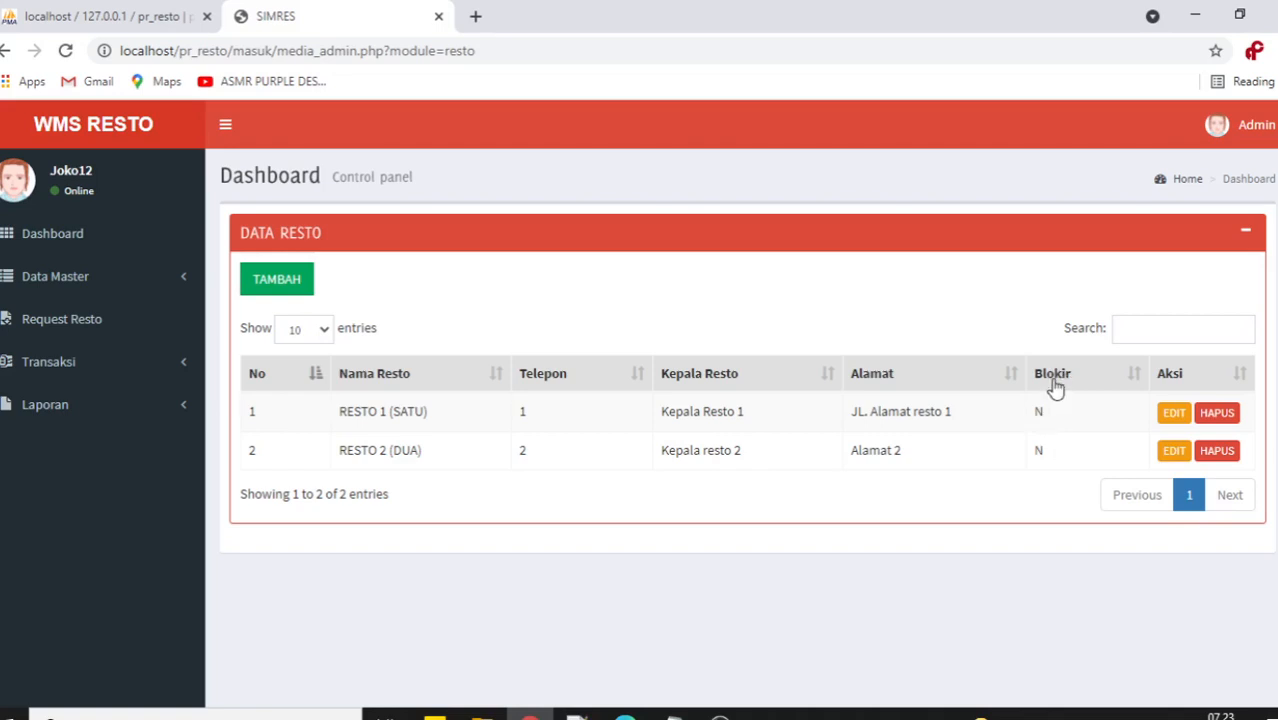
double_click(1048, 416)
left_click(1174, 414)
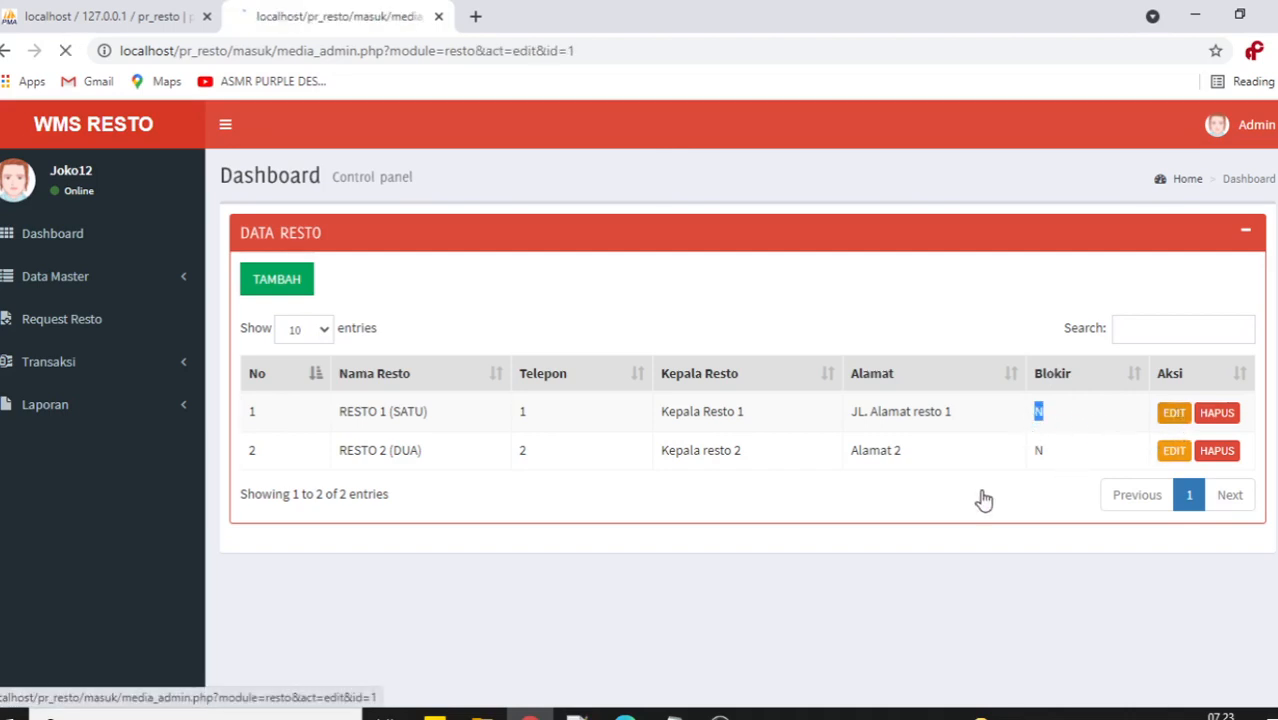
scroll(505, 494, "down", 1)
left_click(421, 540)
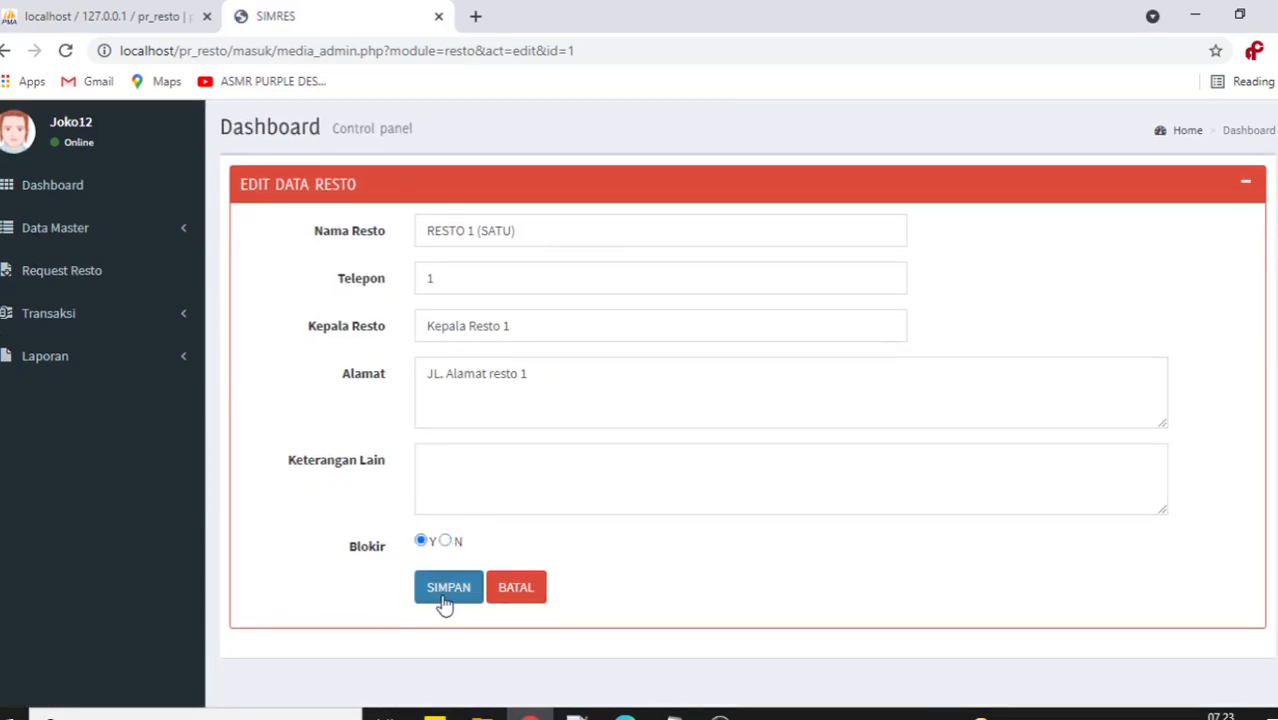
left_click(447, 590)
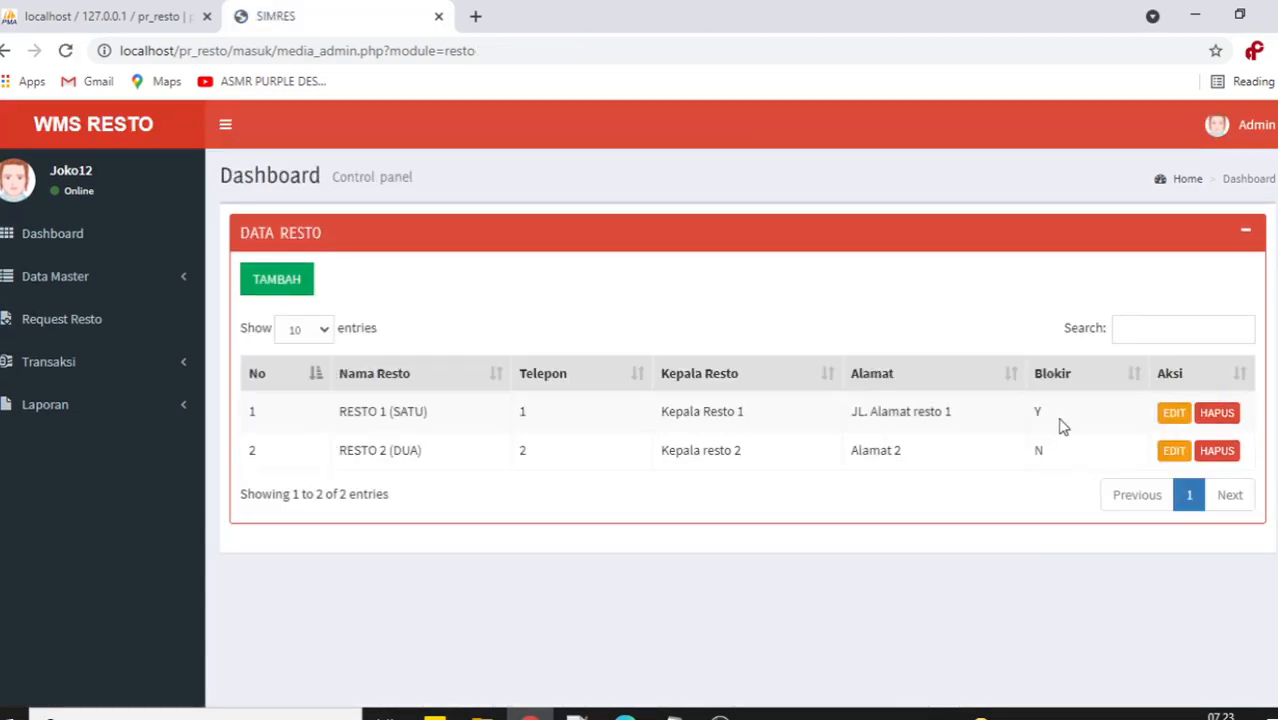
left_click_drag(1061, 428, 1015, 426)
left_click(118, 282)
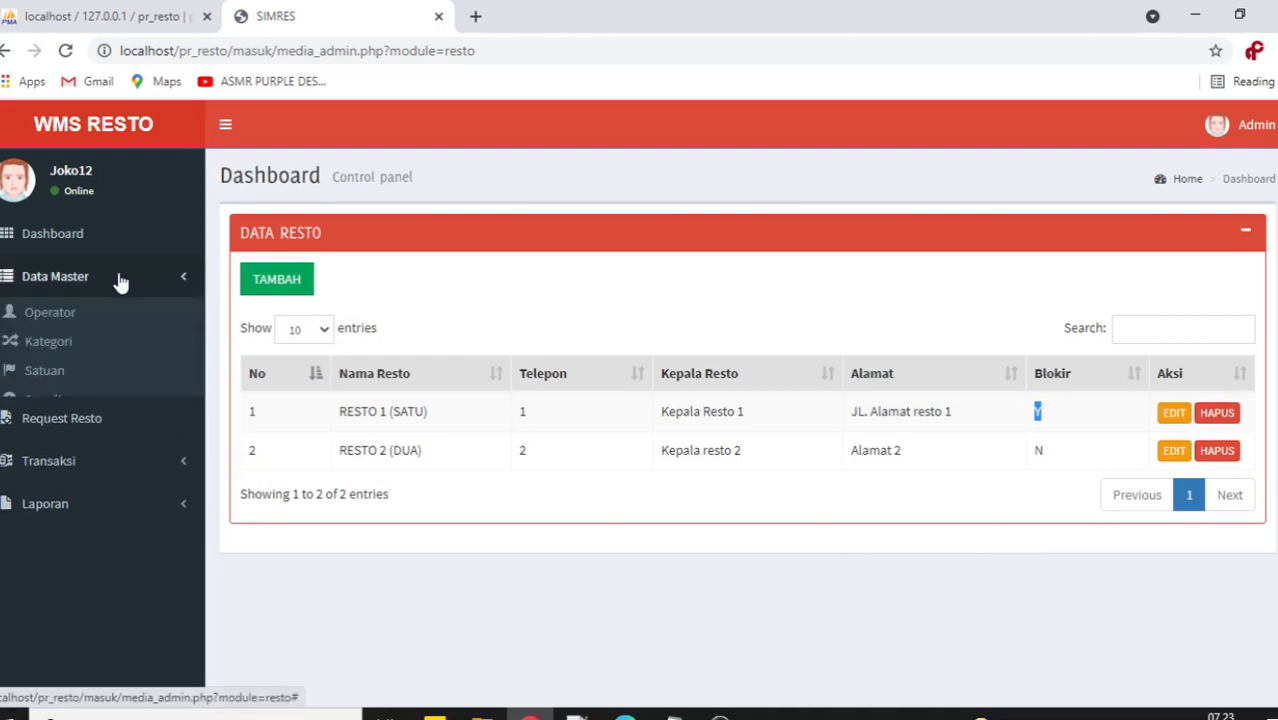
Browse the Operator and resto request lists, then check RESTO 1's Blokir value Y.
left_click(72, 315)
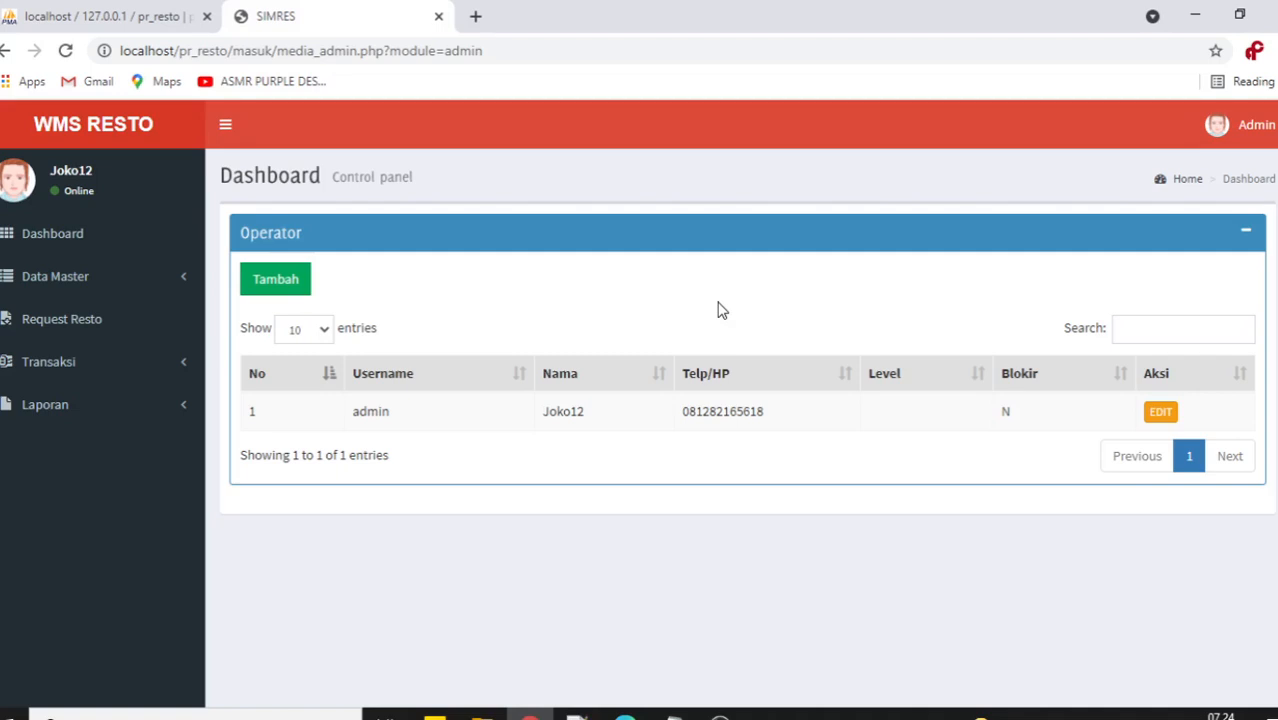
left_click(75, 330)
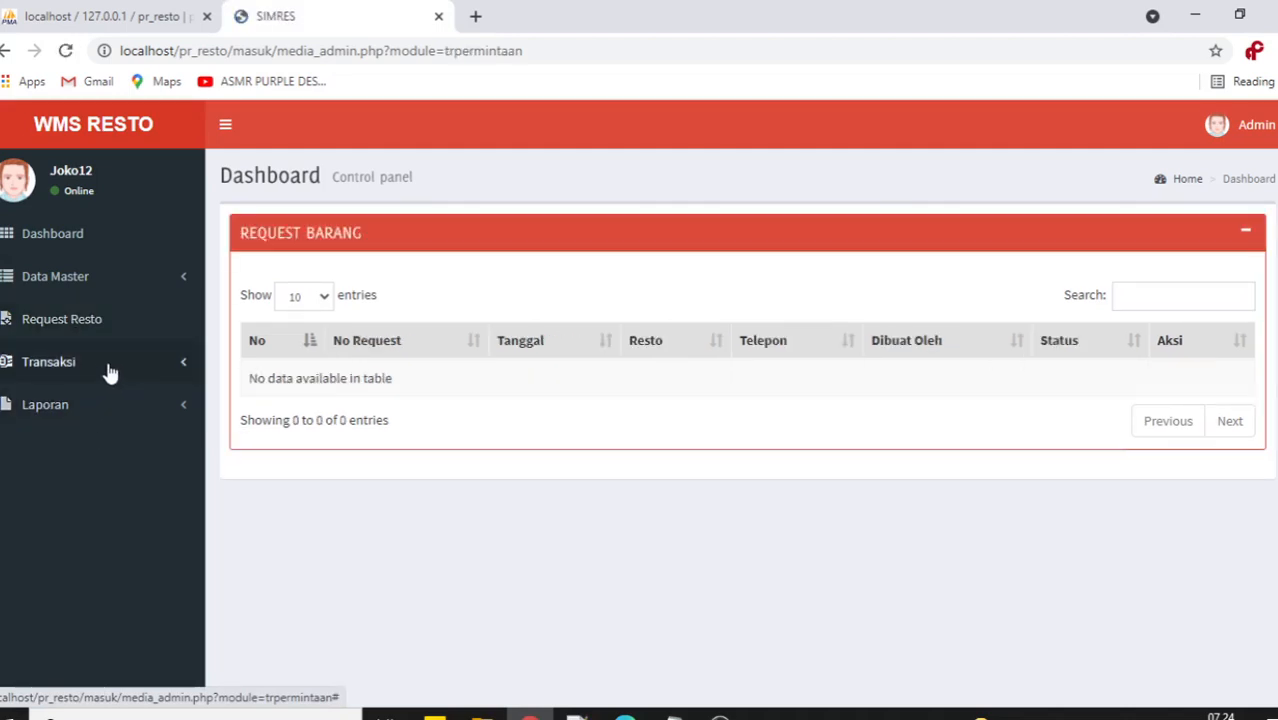
left_click(85, 283)
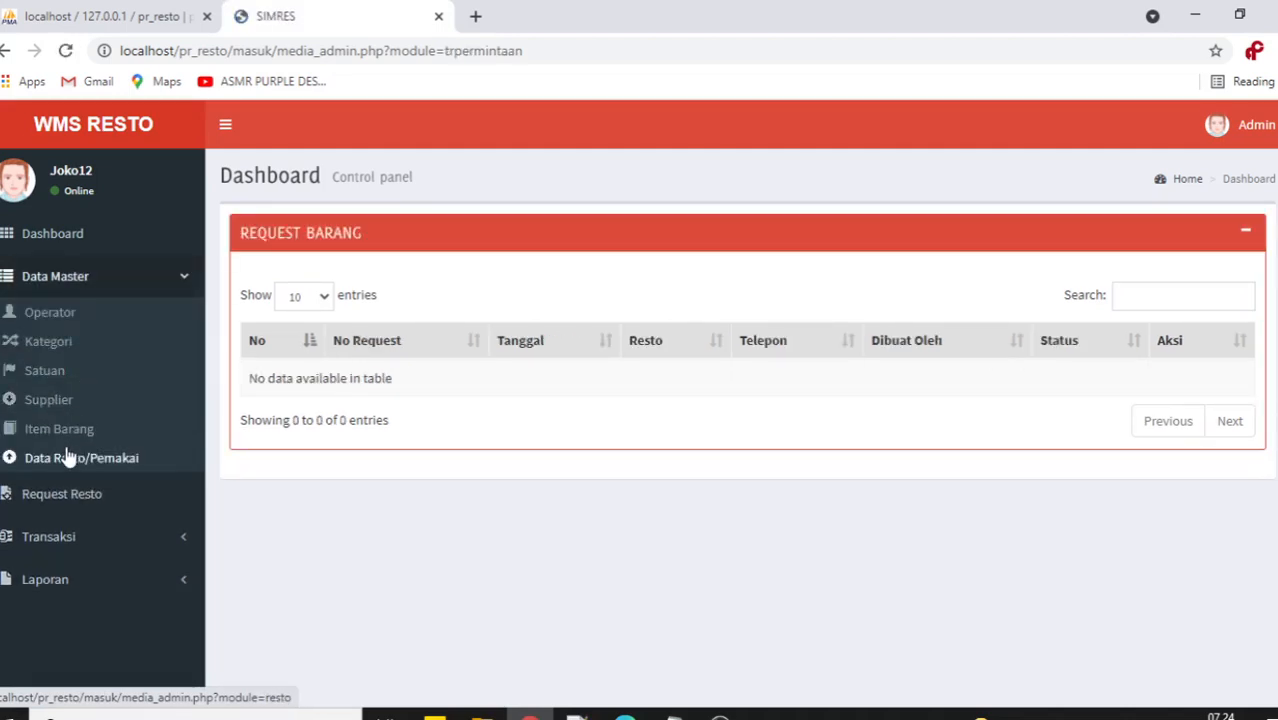
left_click(70, 456)
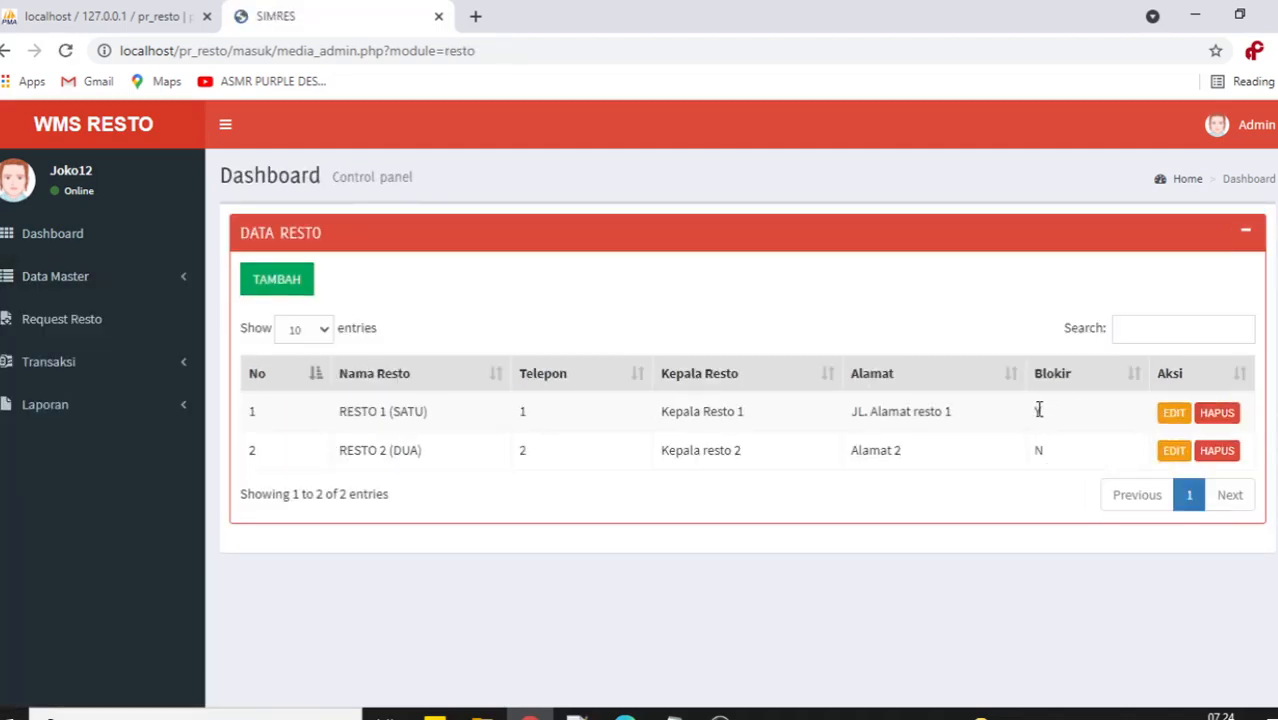
left_click_drag(1044, 416, 1020, 416)
left_click(697, 343)
Visit the Operator list again and navigate back to Data Resto/Pemakai.
left_click(66, 281)
left_click(50, 312)
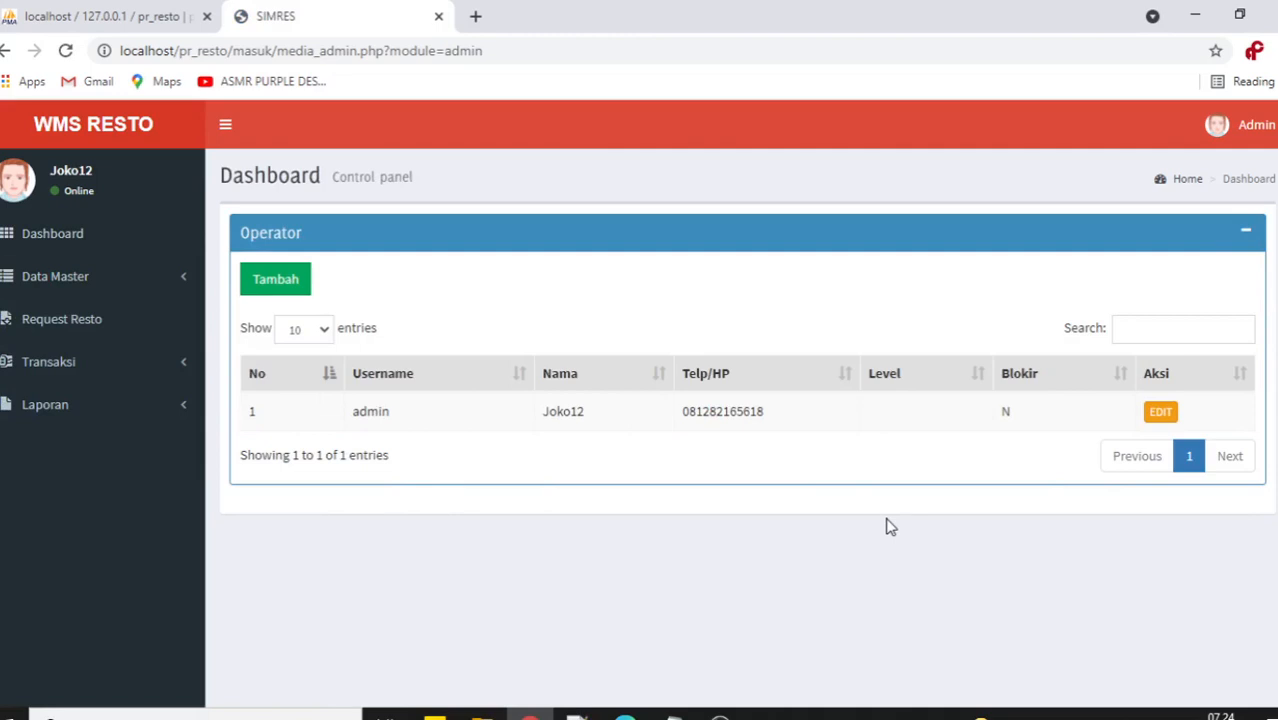
left_click(168, 289)
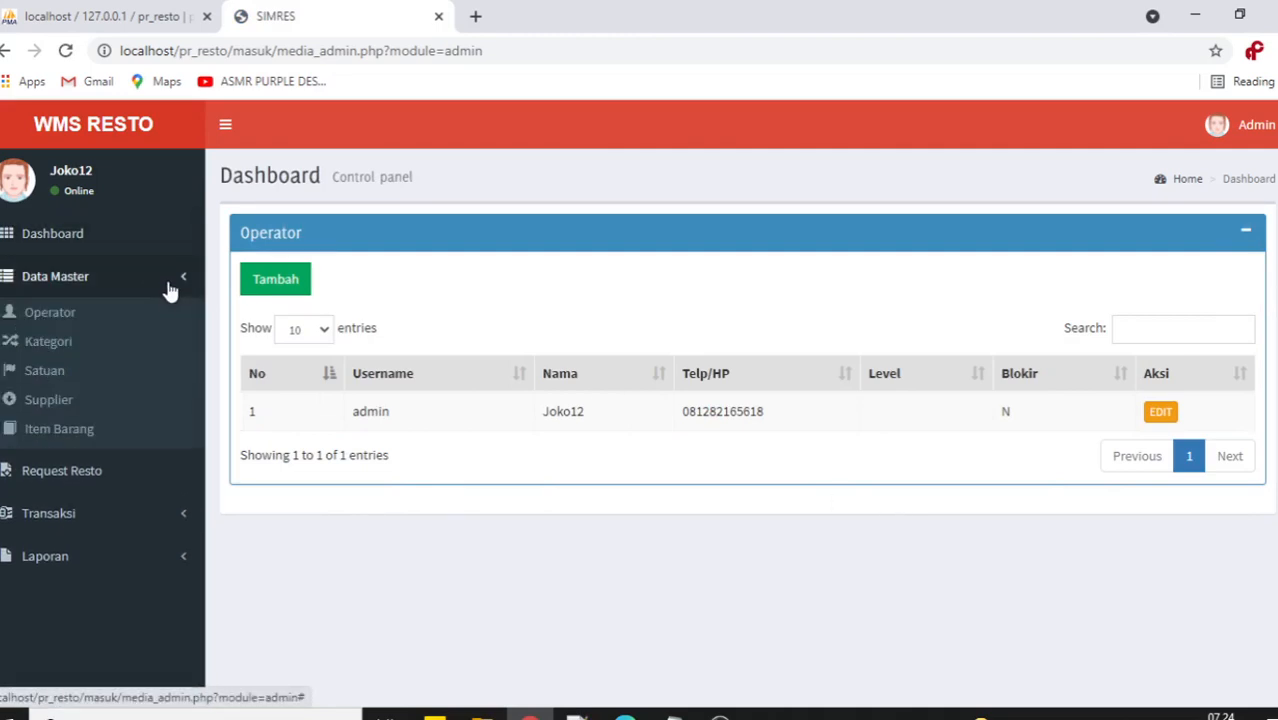
left_click(128, 284)
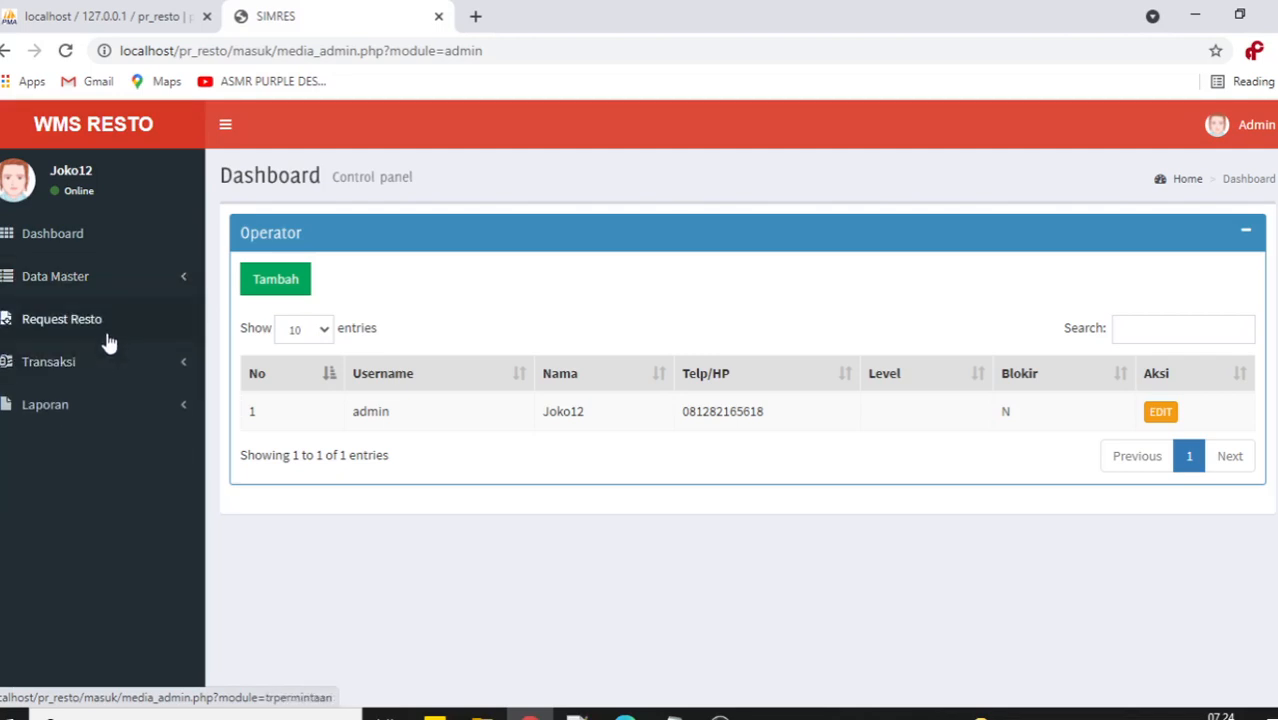
left_click(105, 366)
left_click(120, 285)
left_click(94, 462)
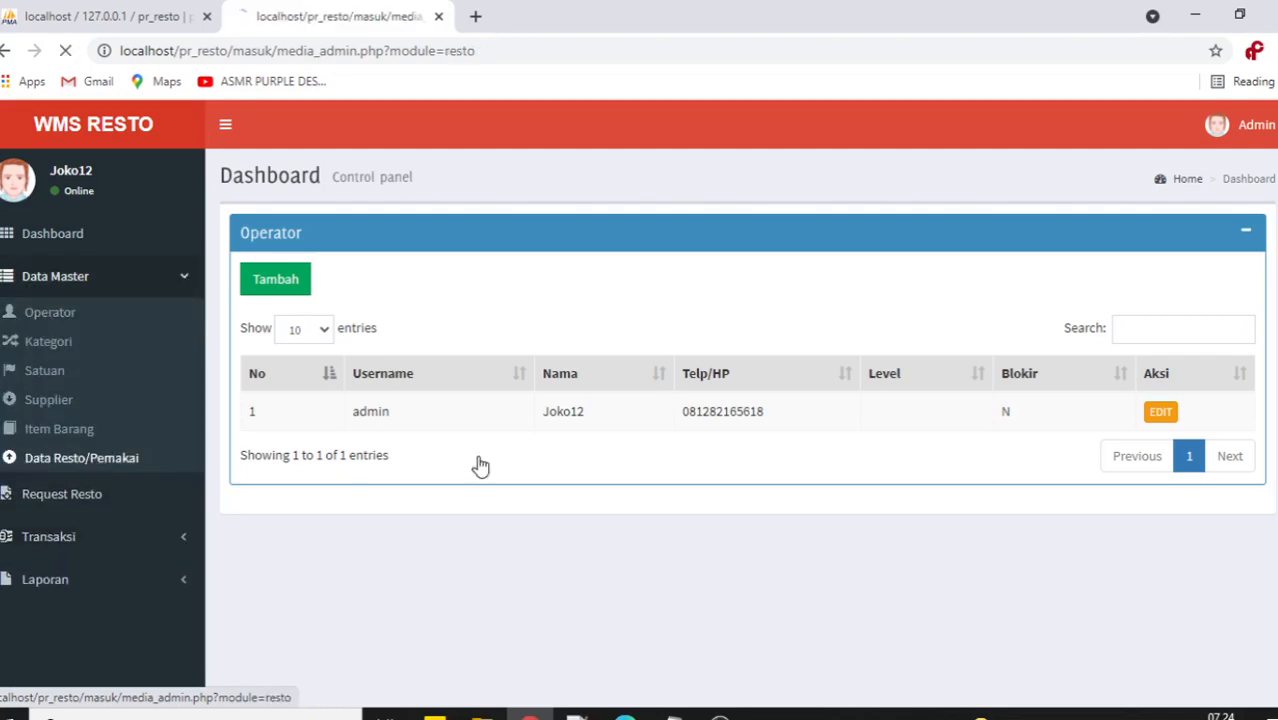
Save RESTO 1 (SATU) with Blokir N, then return to the resto.txt notes.
left_click(1173, 412)
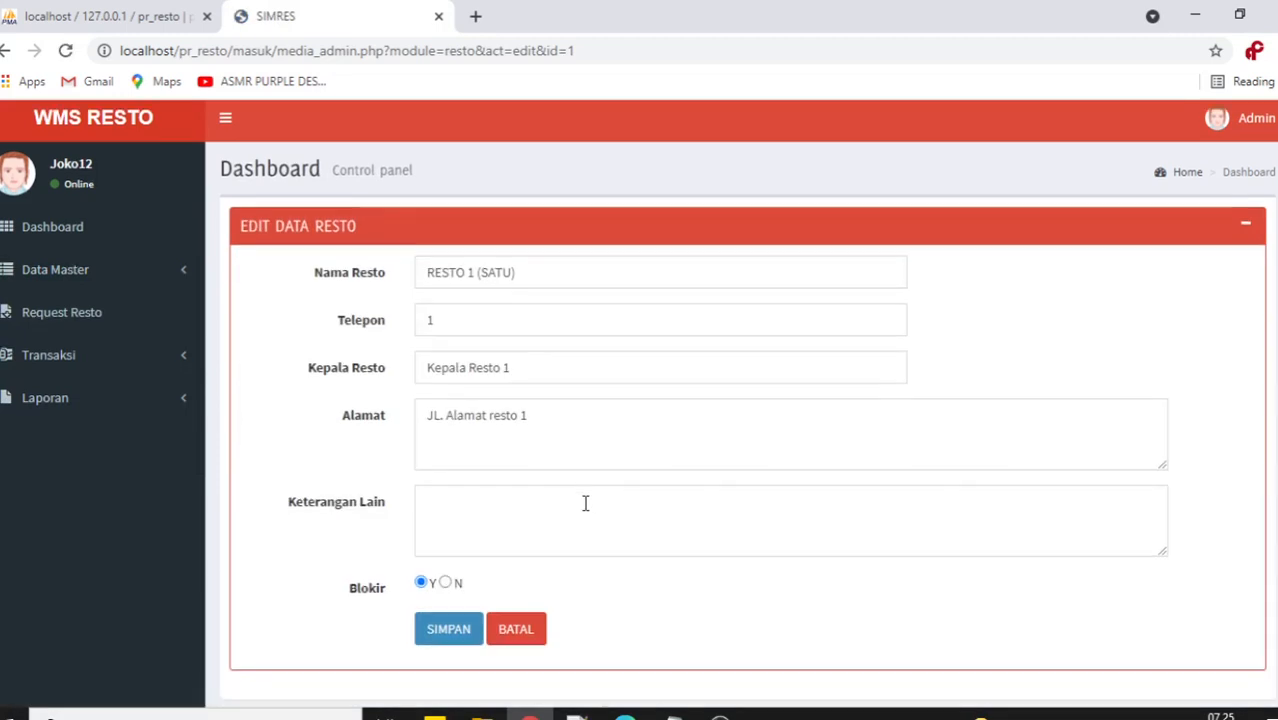
scroll(540, 515, "down", 1)
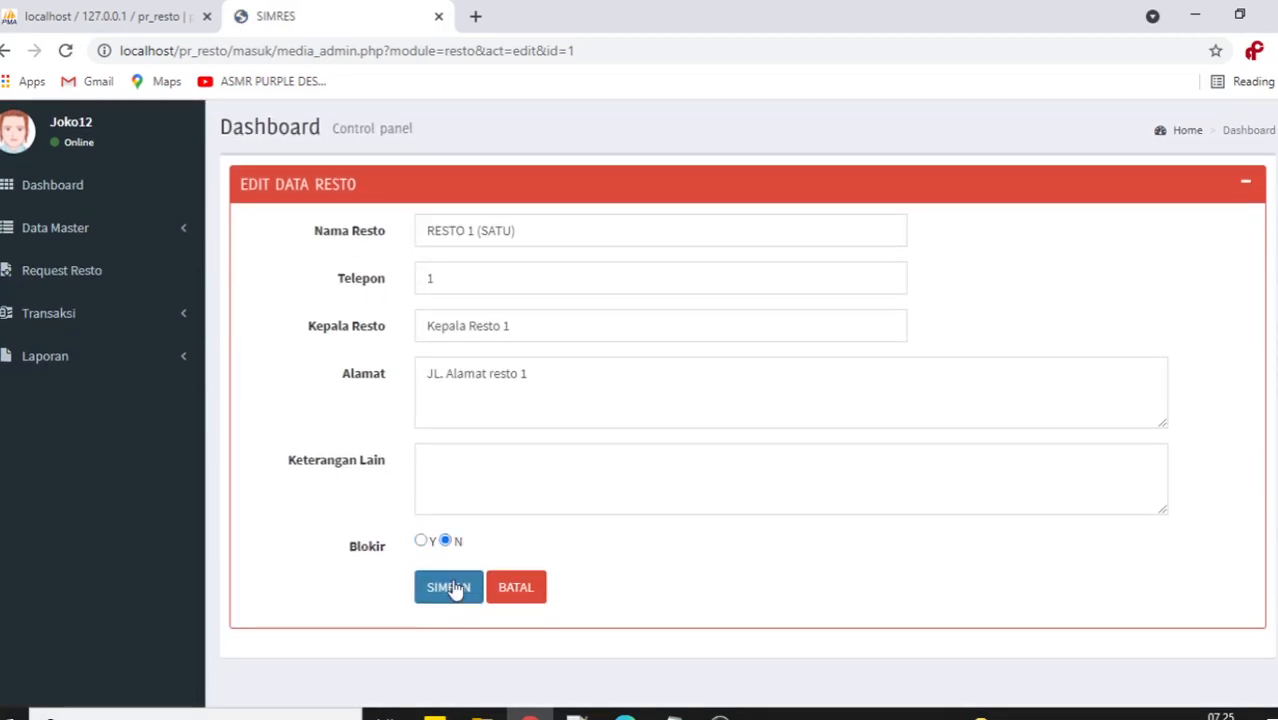
left_click(450, 590)
left_click(720, 716)
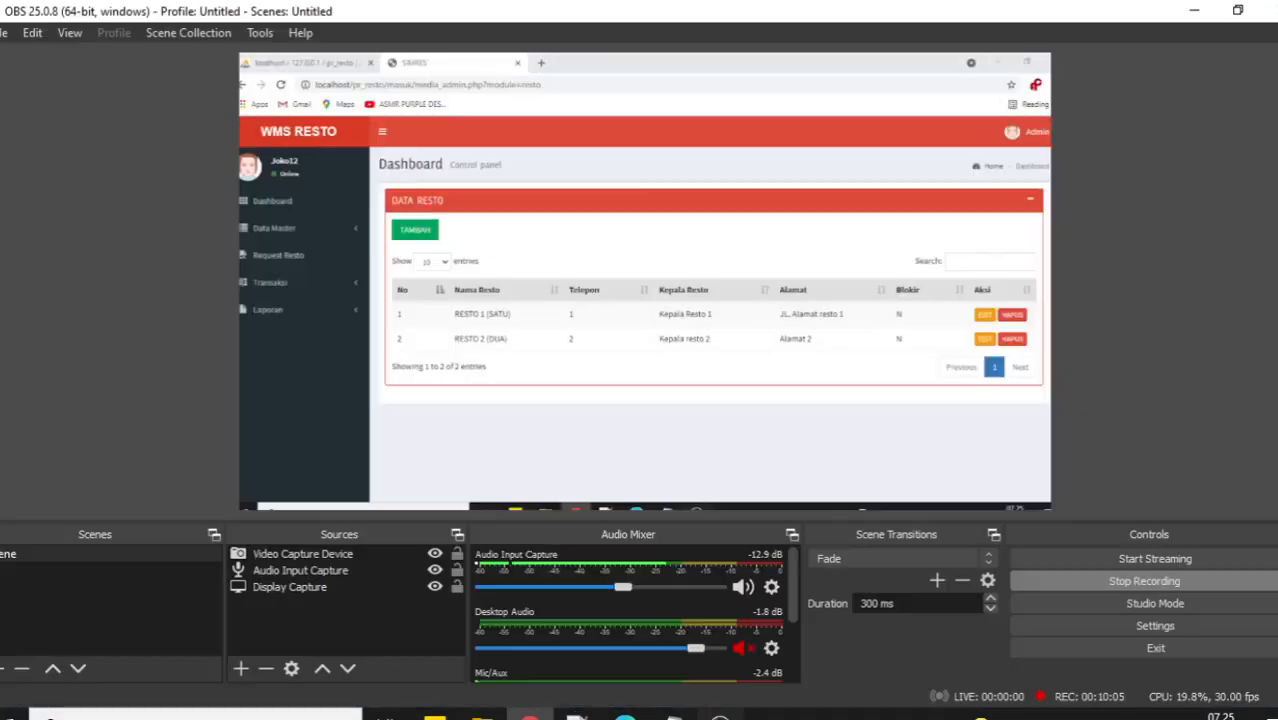
left_click(673, 716)
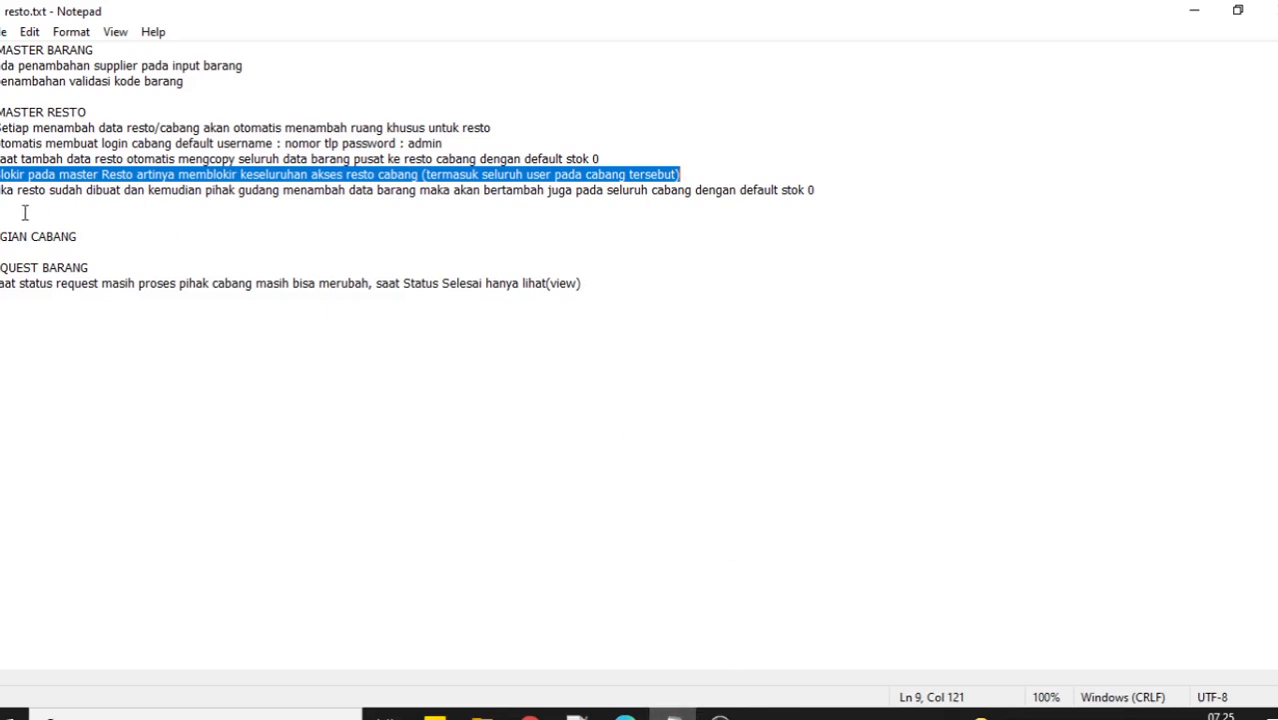
Highlight the line 10 note about new items reaching all branches at stok 0.
left_click_drag(2, 192, 21, 192)
left_click_drag(108, 197, 830, 189)
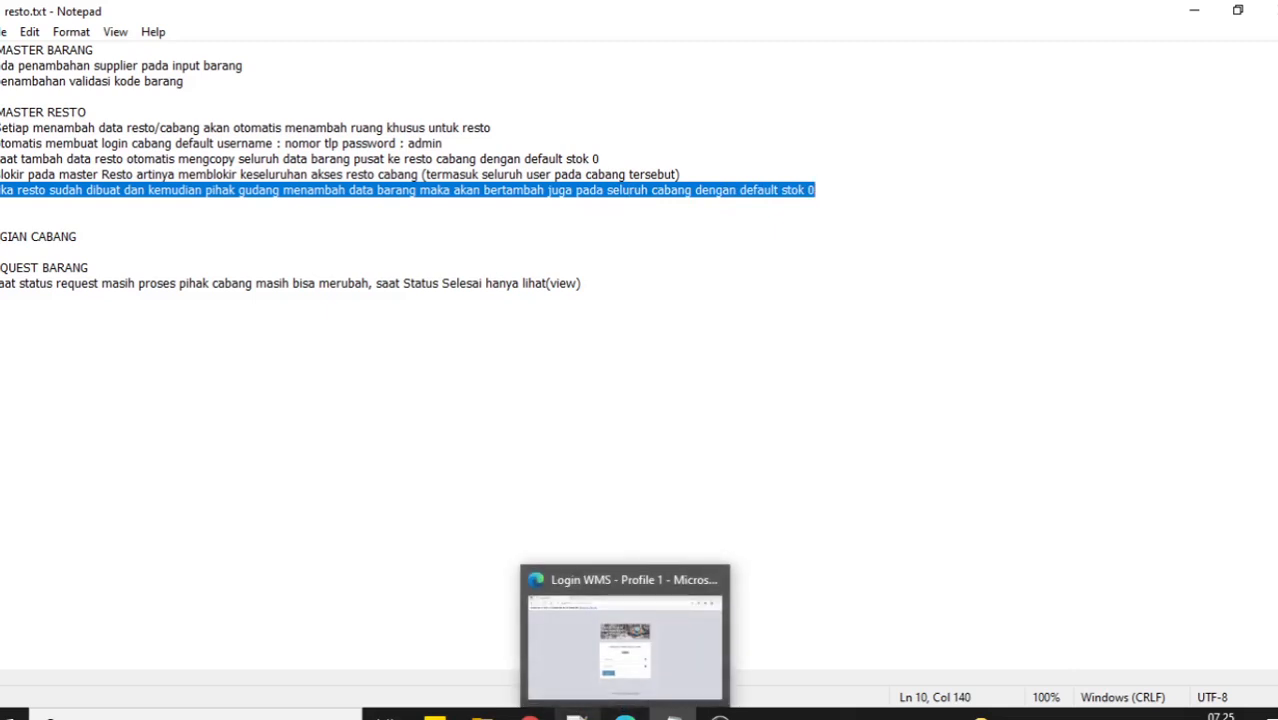
left_click(610, 620)
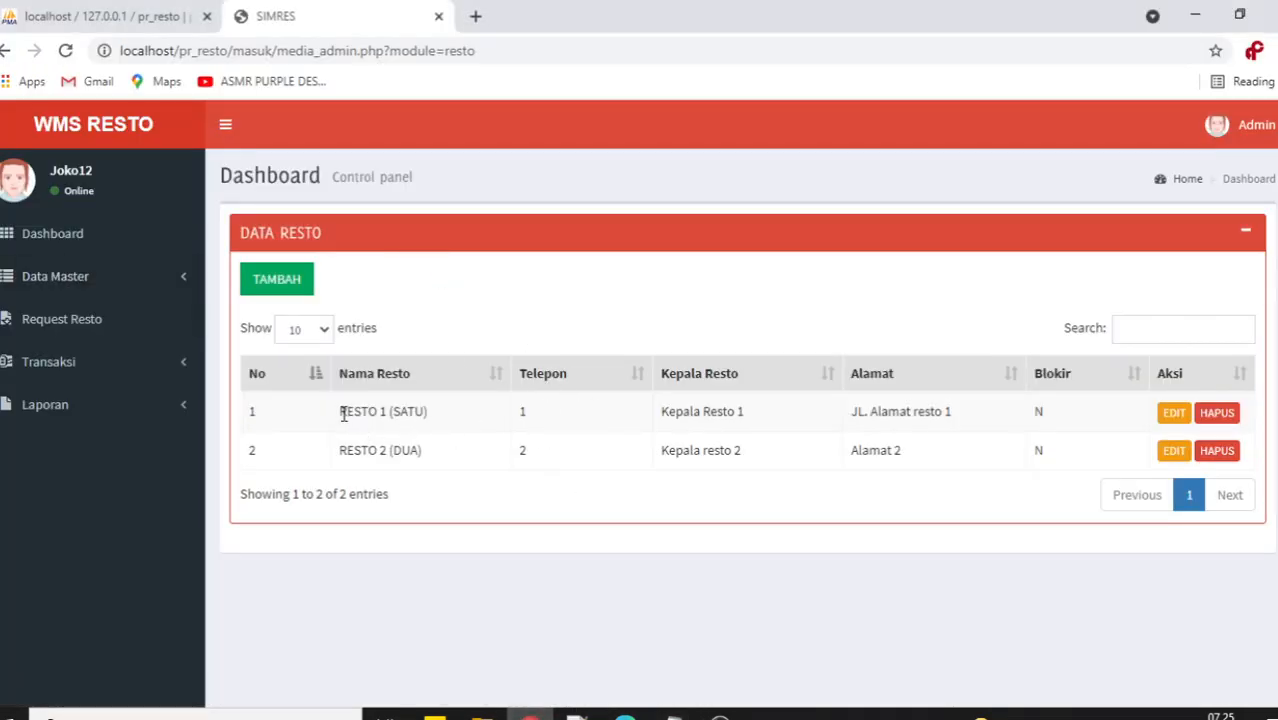
Mark the RESTO 1 and RESTO 2 rows, then open Item Barang and mark Baju.
left_click_drag(343, 415, 977, 418)
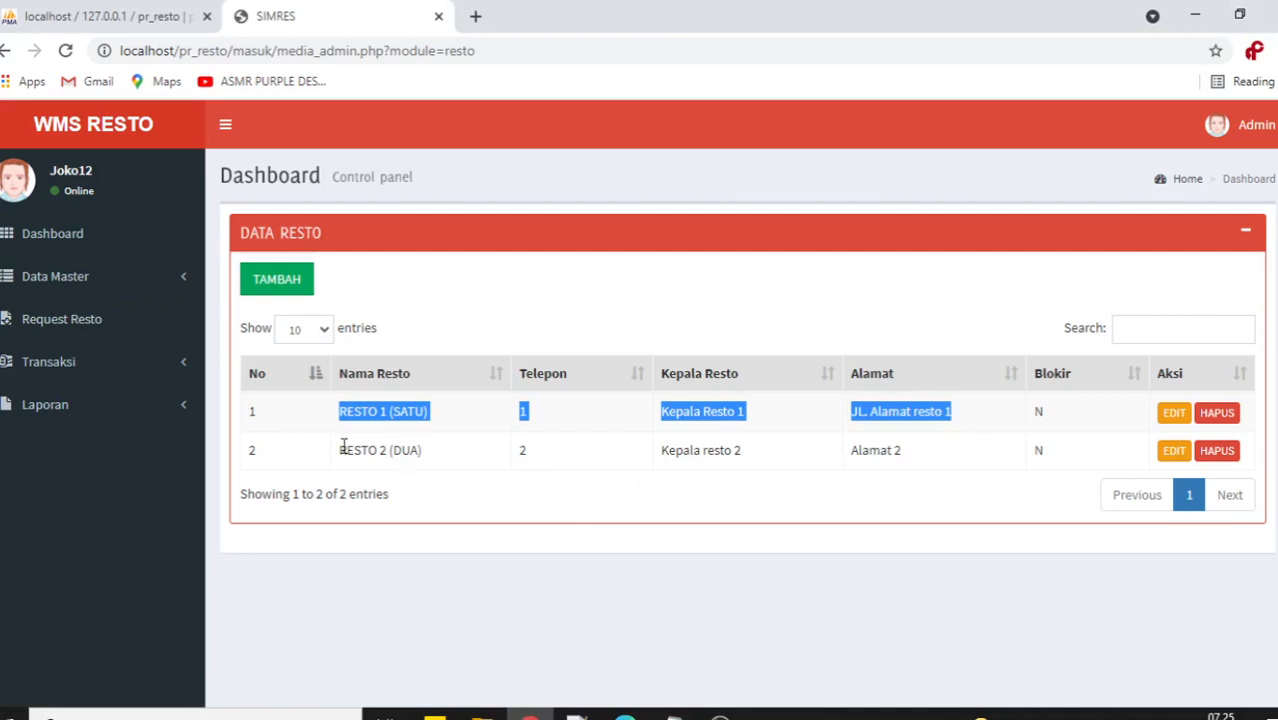
left_click_drag(343, 446, 913, 448)
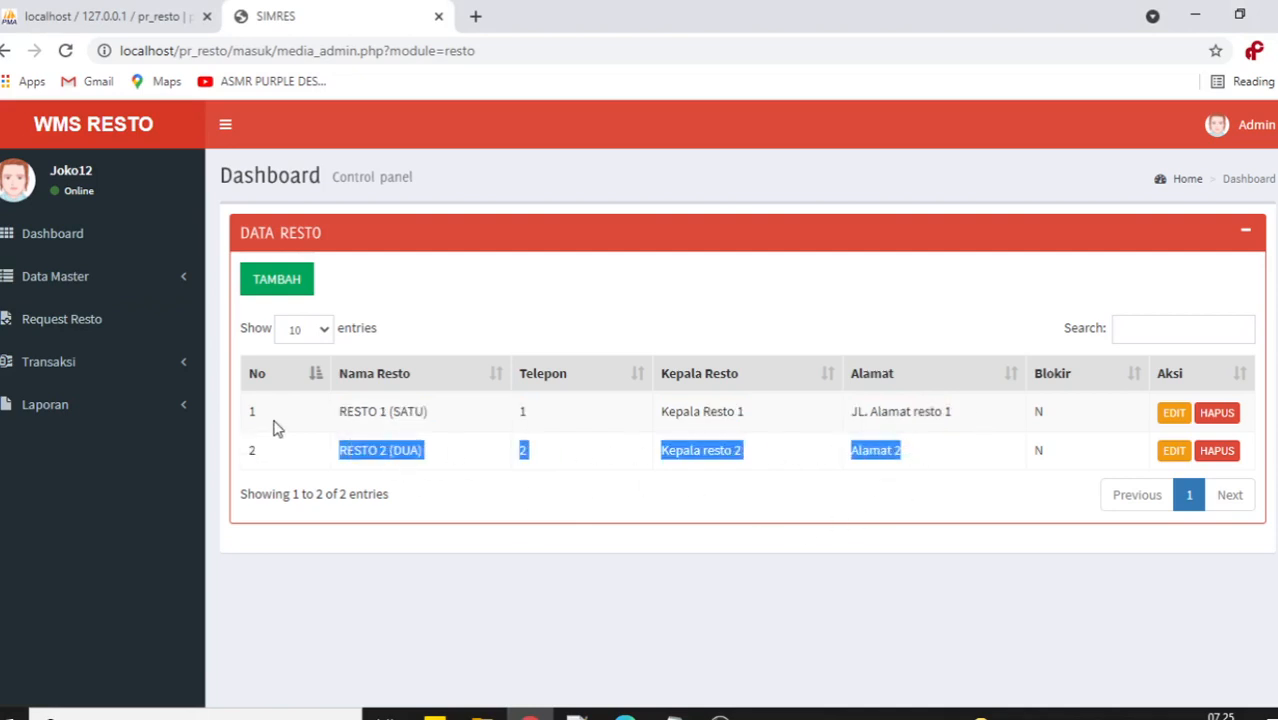
left_click_drag(342, 406, 445, 420)
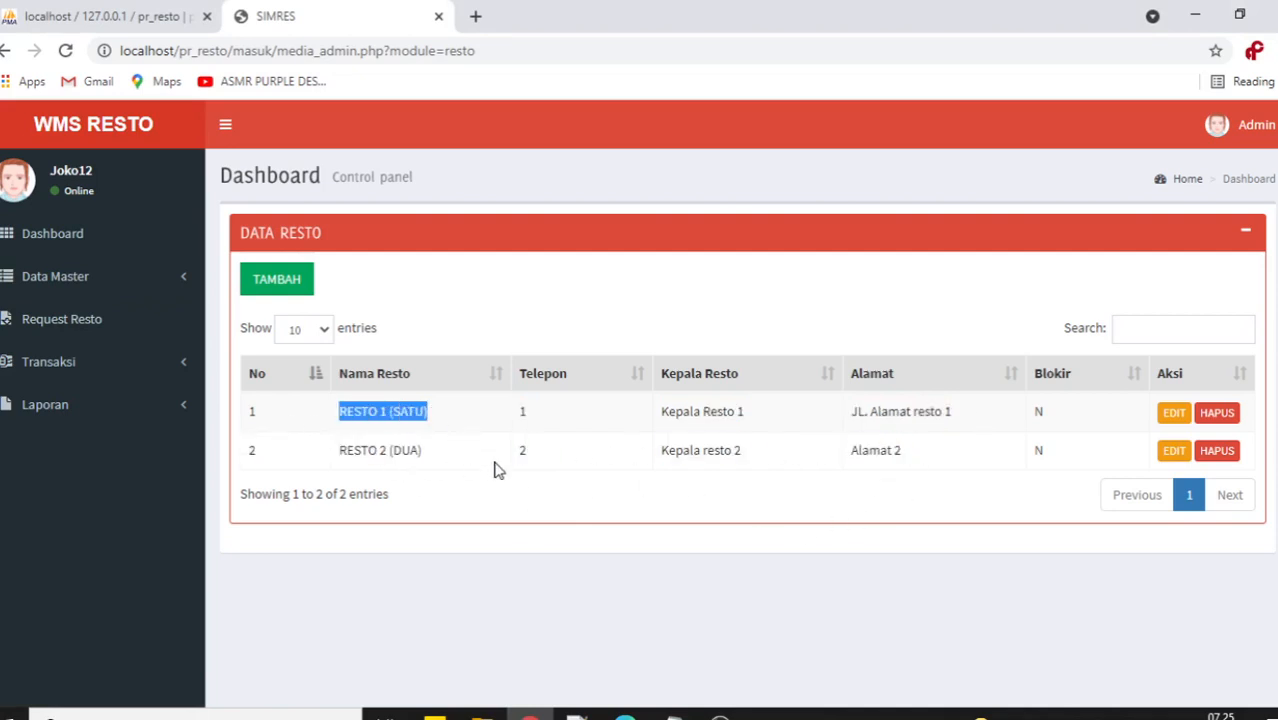
left_click(80, 285)
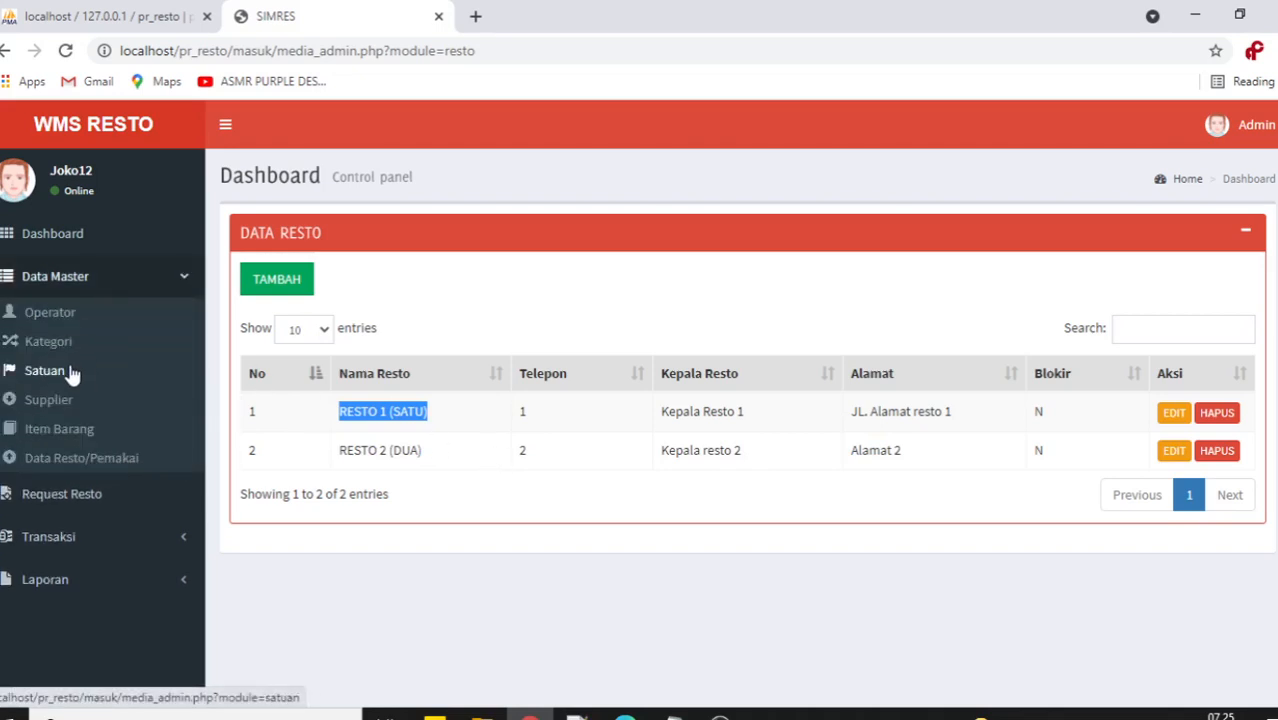
left_click(58, 430)
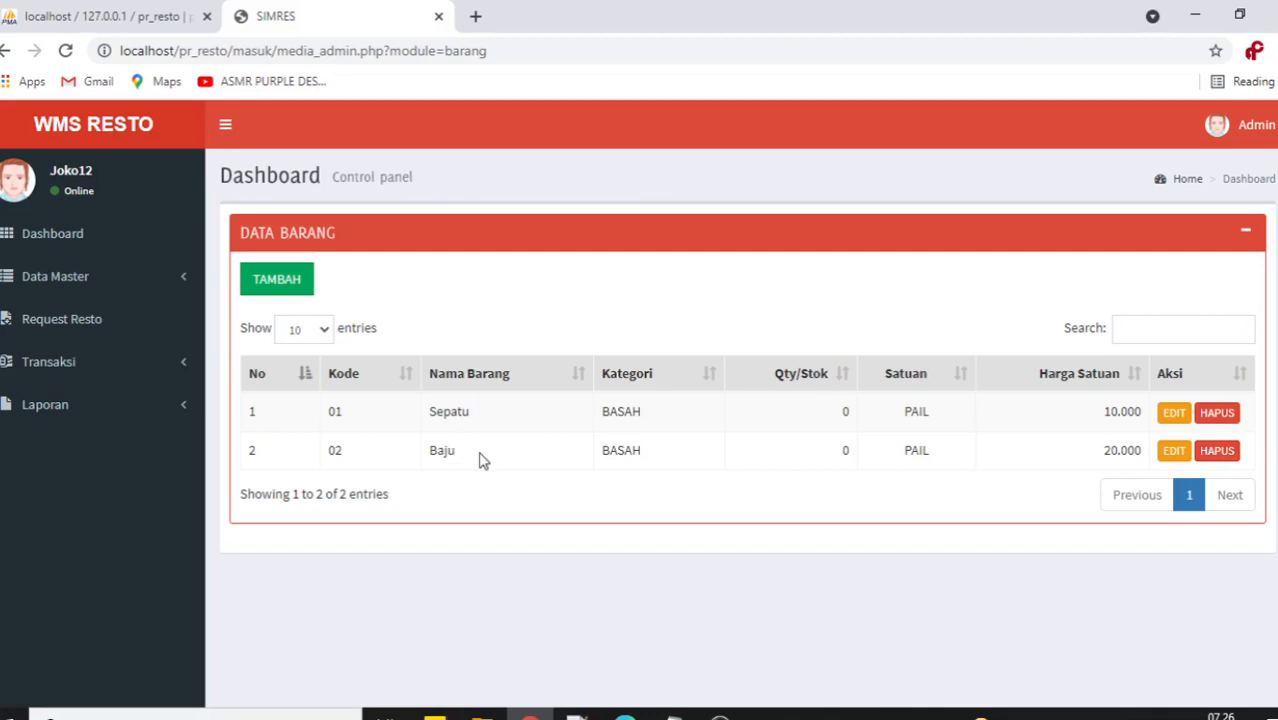
left_click_drag(479, 457, 416, 447)
left_click(675, 716)
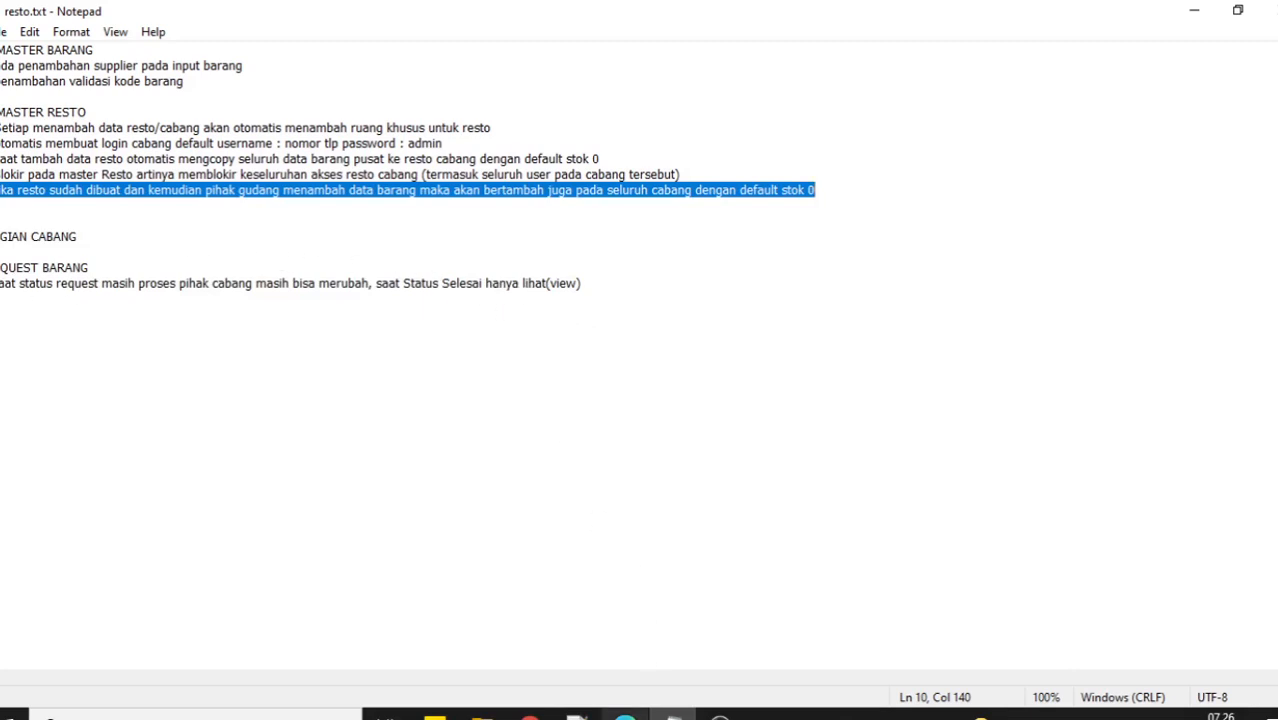
left_click(529, 716)
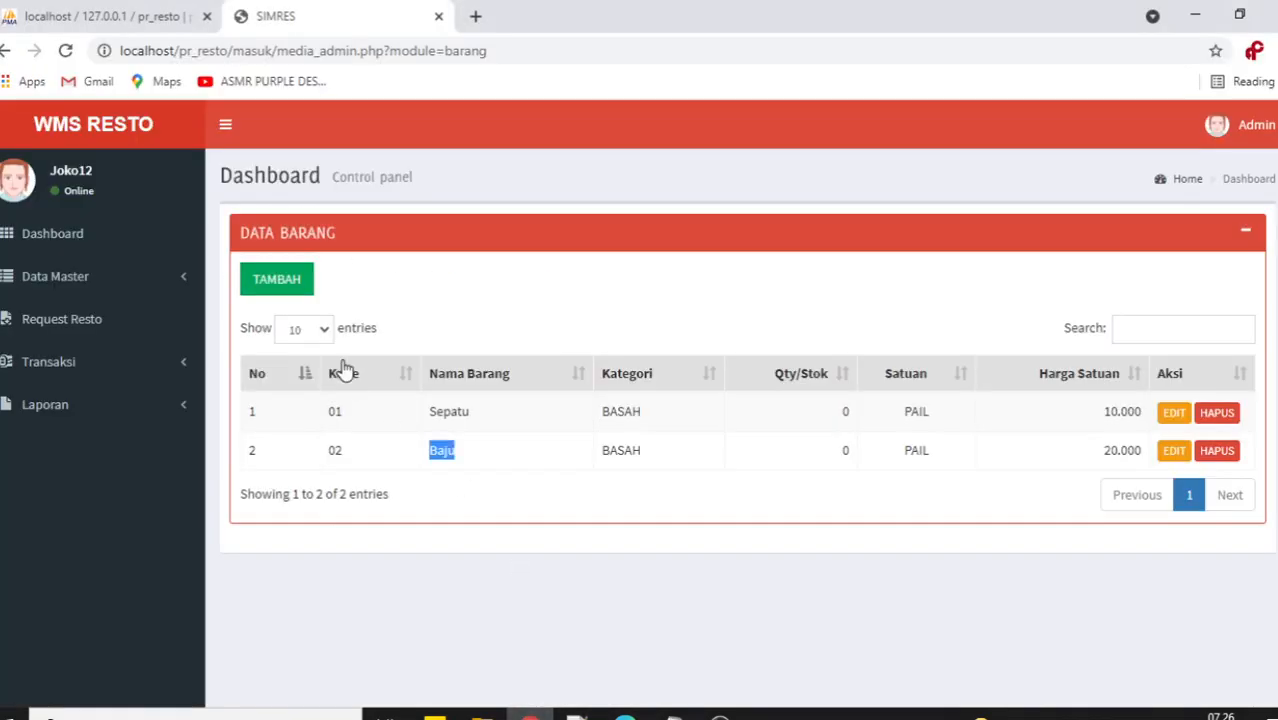
Start a new Barang Masuk transaction for SUPPLIER 1 with delivery order number 'adasd'.
left_click(107, 372)
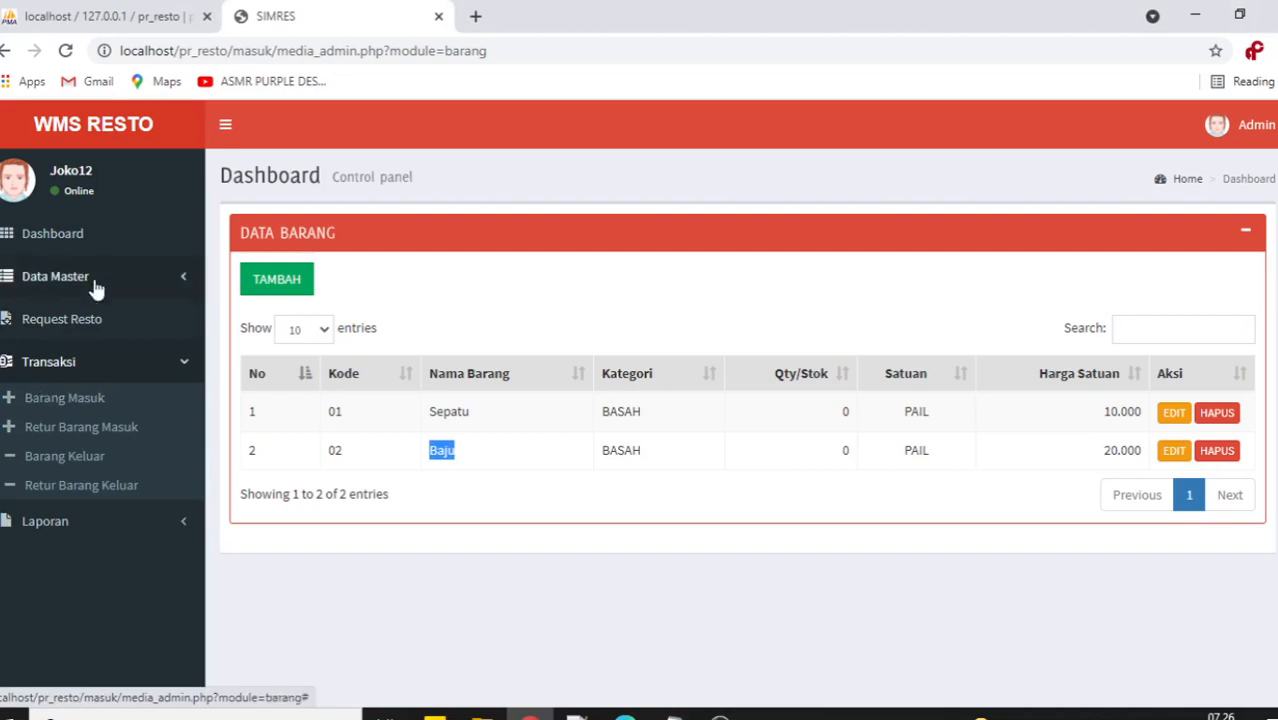
left_click(82, 400)
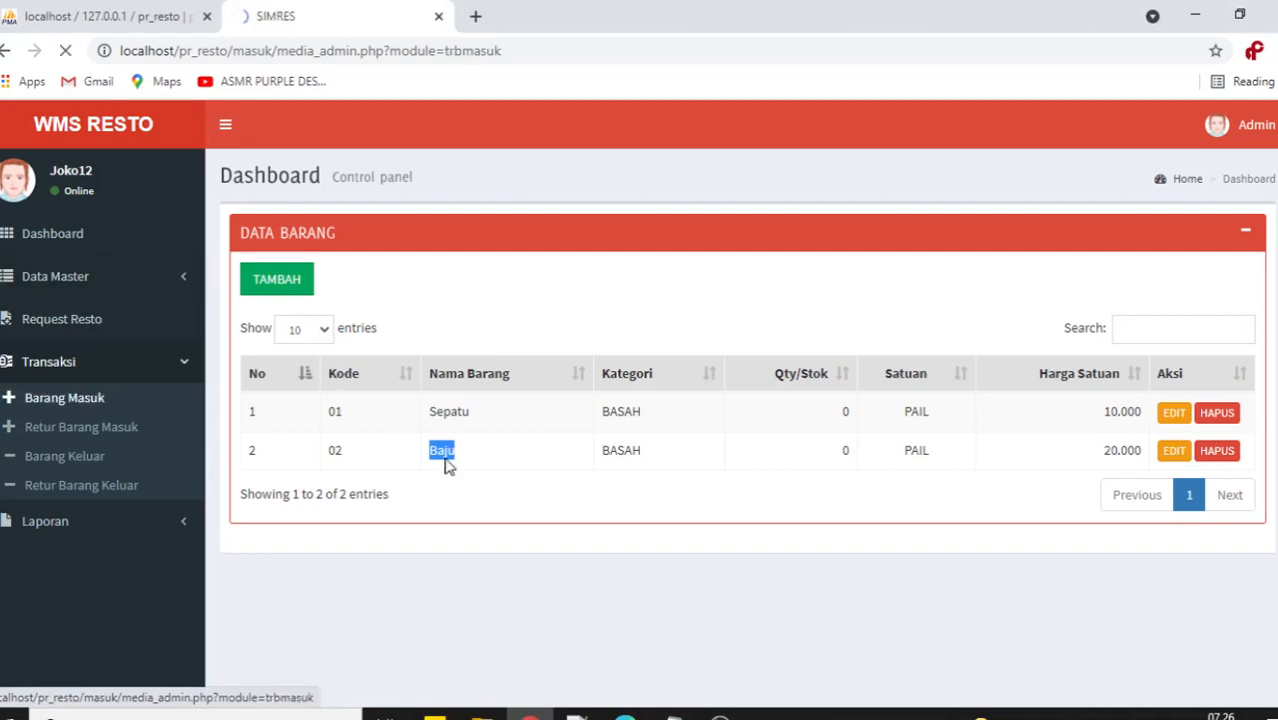
left_click(296, 290)
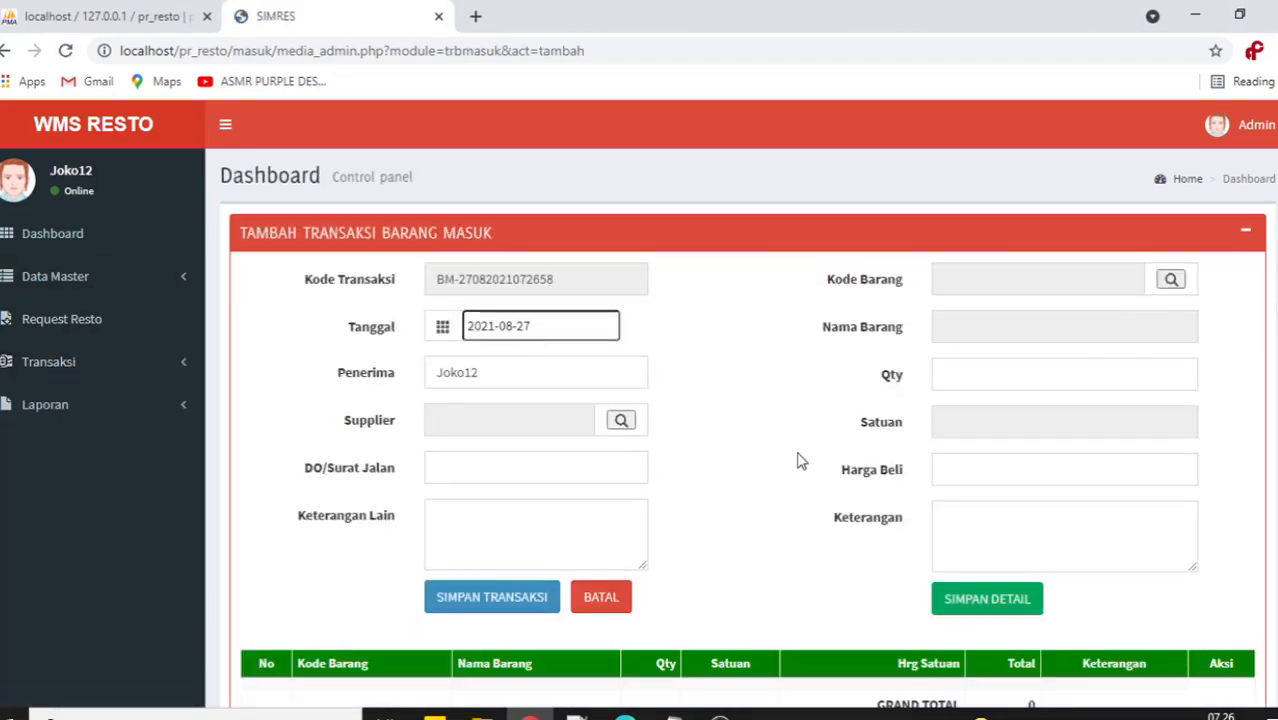
left_click(620, 420)
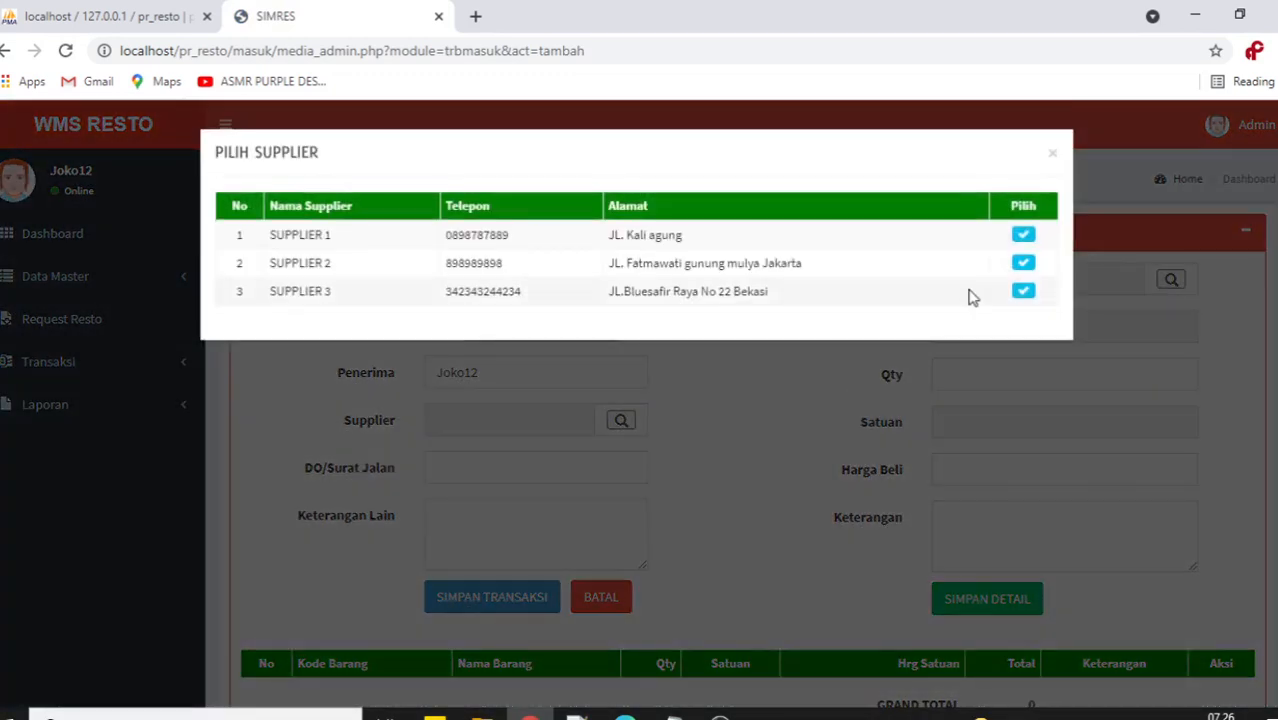
left_click(1025, 243)
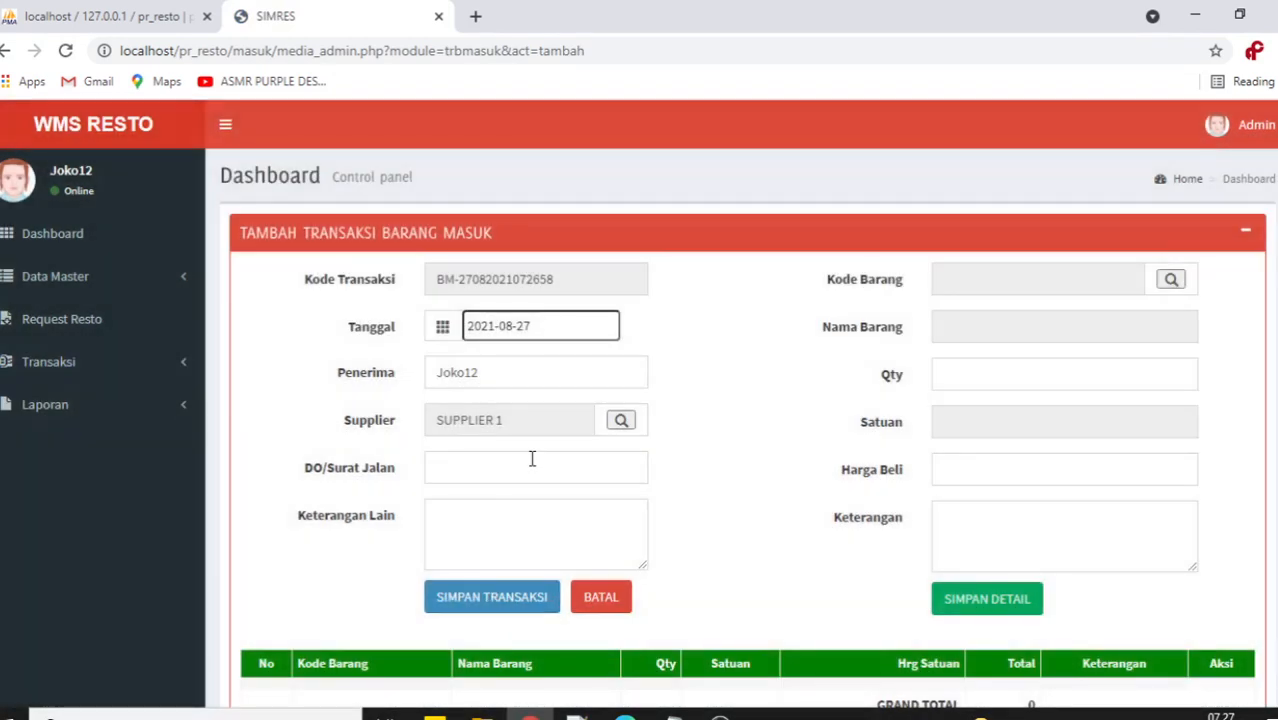
left_click(532, 459)
type("adasd")
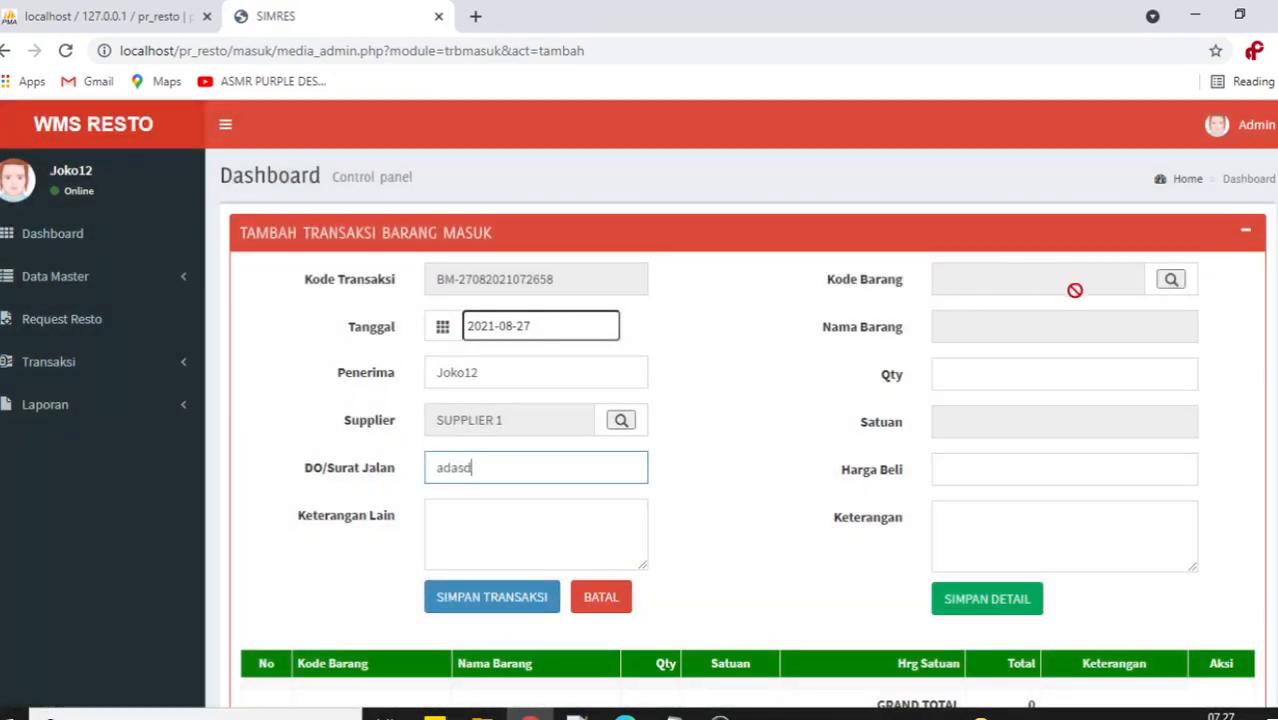
Add Sepatu and Baju (quantity 200) as item lines of the receipt.
left_click(1171, 281)
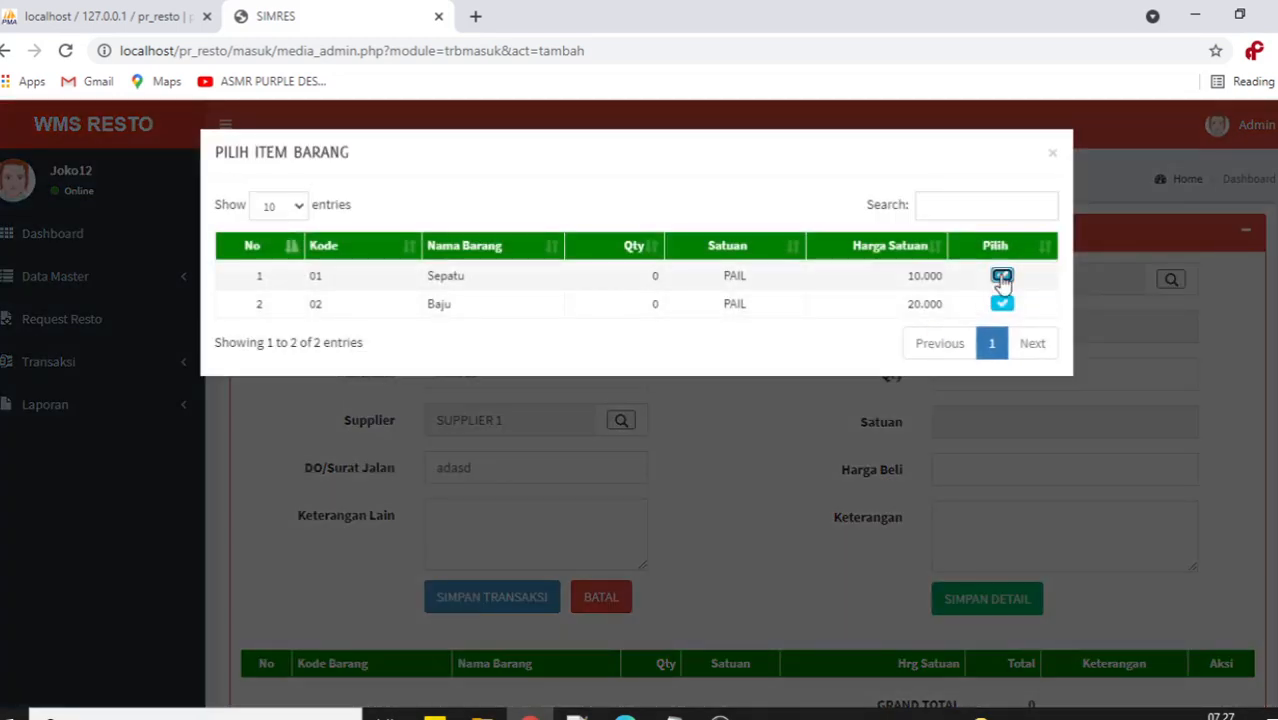
left_click(1001, 269)
left_click(976, 378)
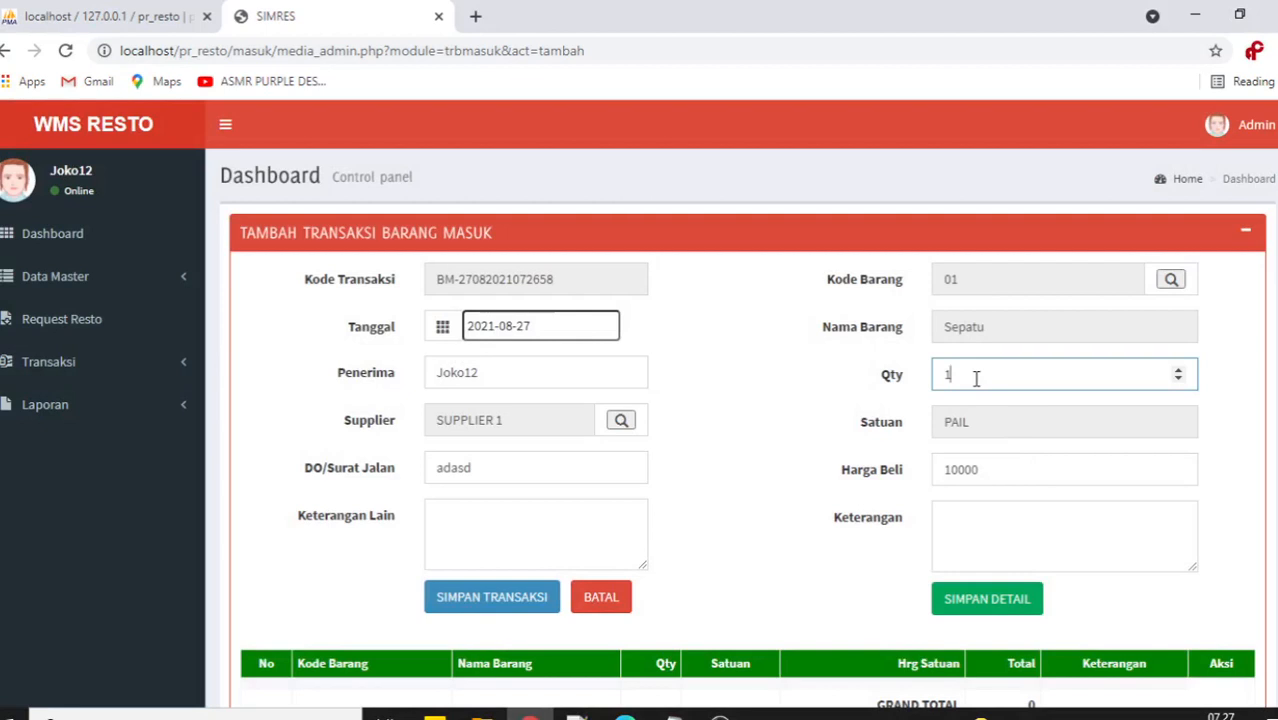
type("021-0")
left_click(978, 600)
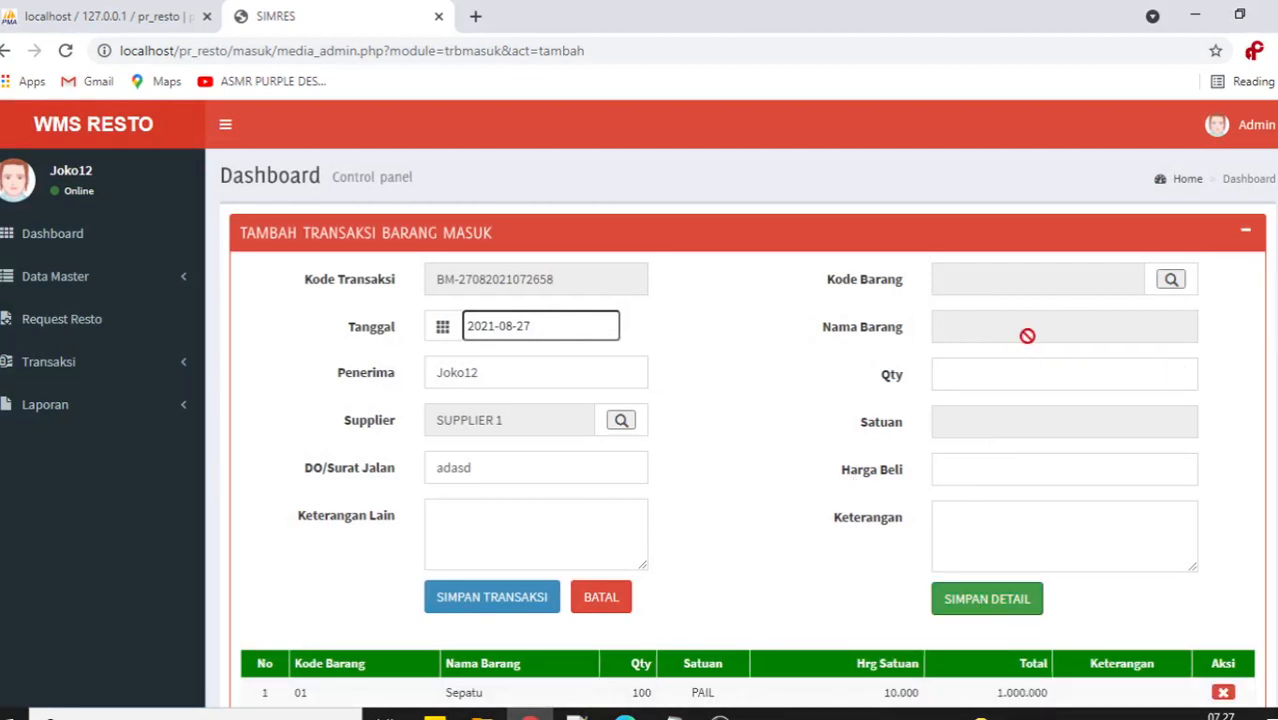
left_click(1169, 282)
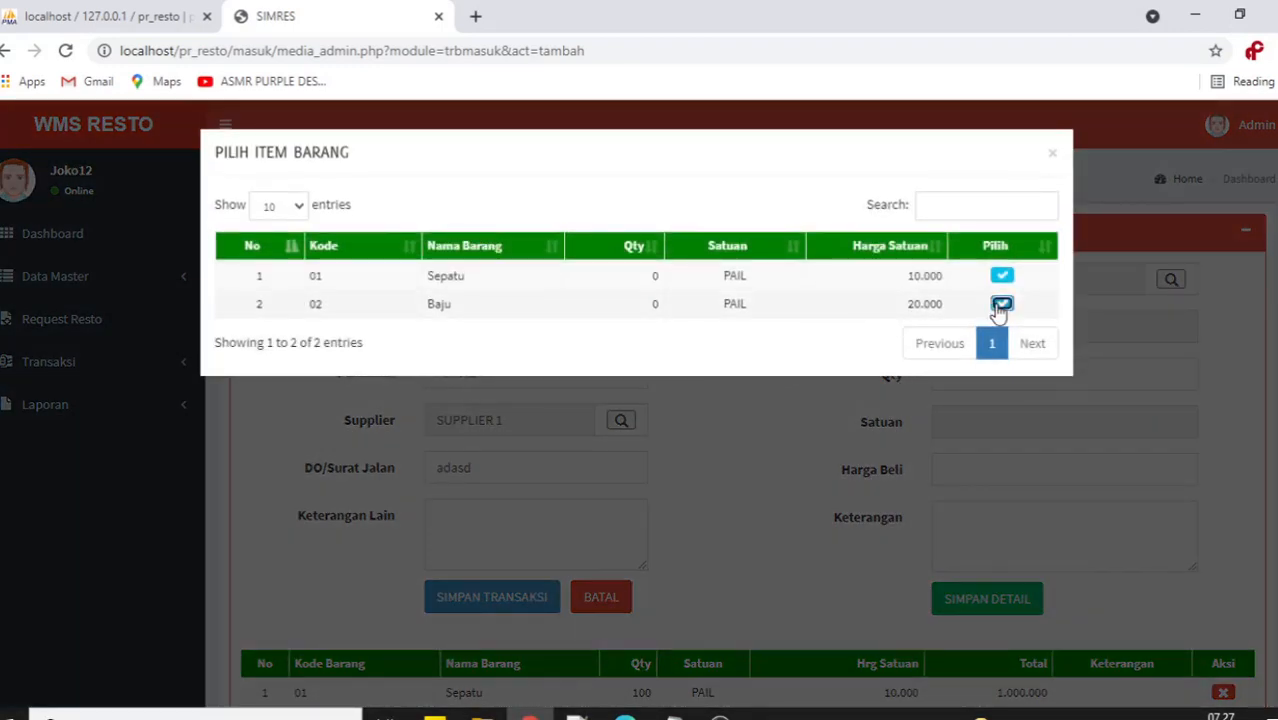
left_click(1001, 300)
left_click(991, 377)
left_click_drag(991, 377, 930, 381)
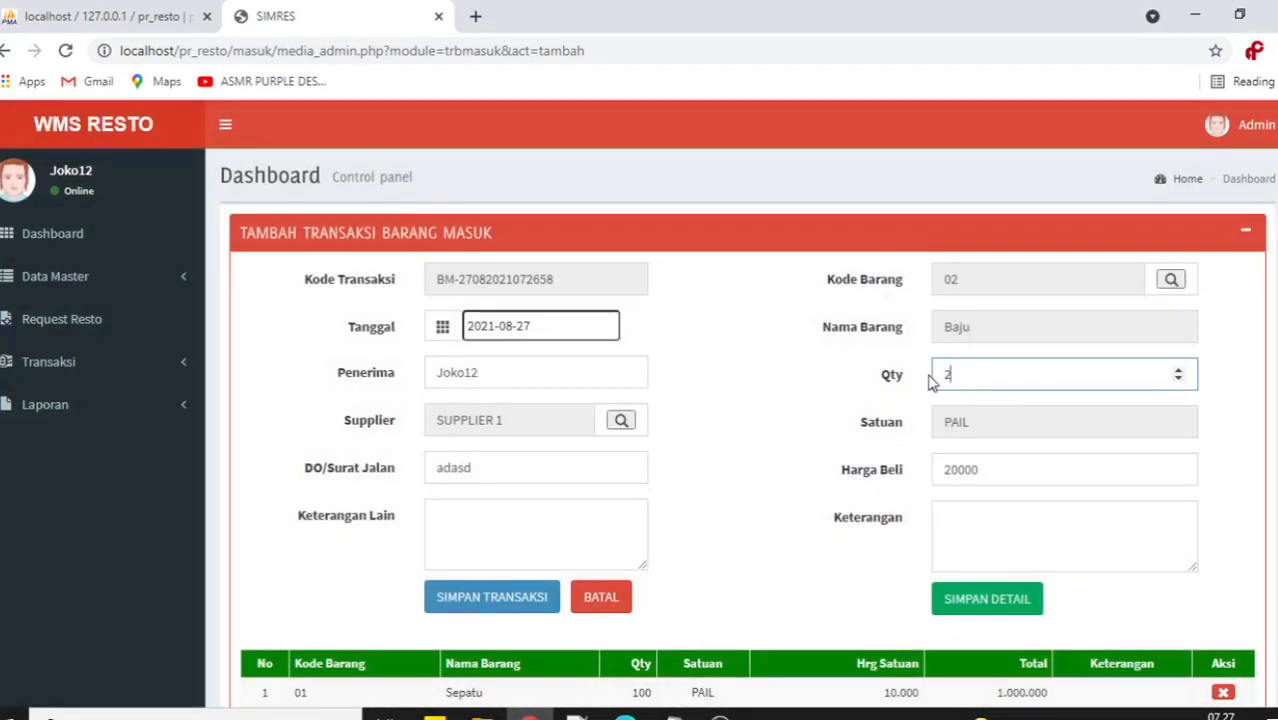
type("200")
left_click(1027, 598)
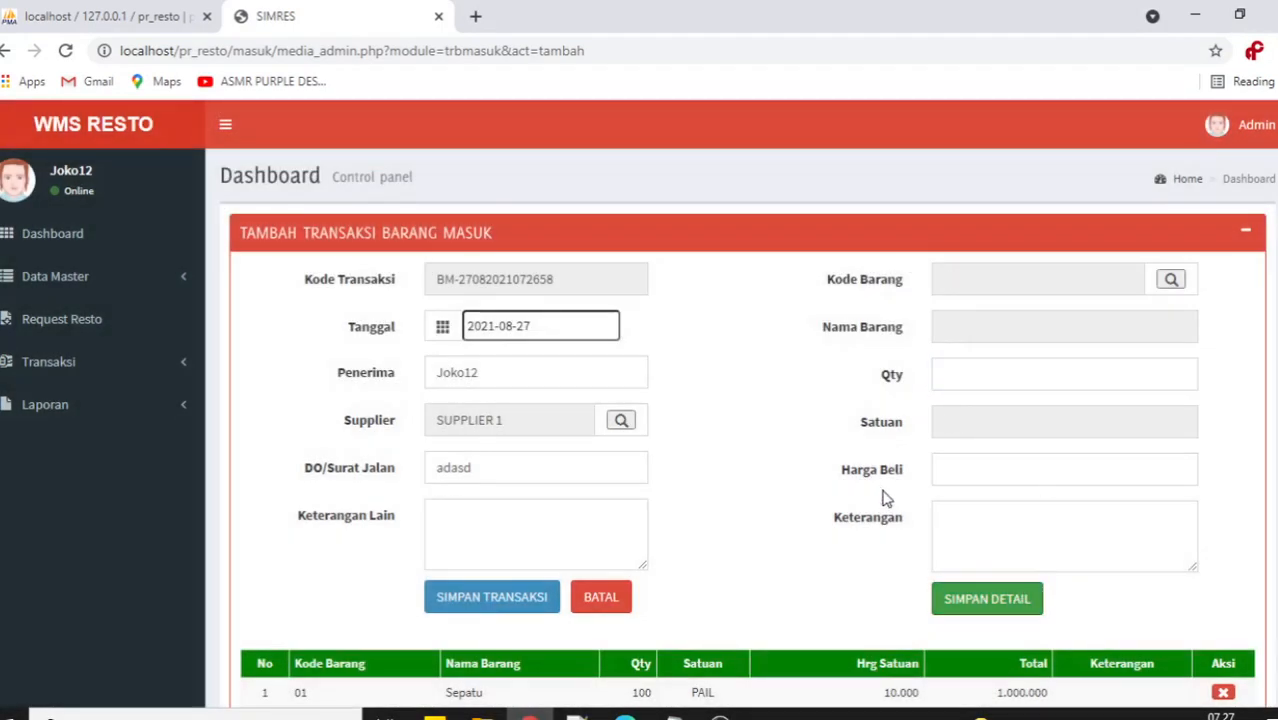
Save the receipt, then open it for editing and leave with BATAL unchanged.
scroll(875, 500, "down", 2)
left_click(495, 456)
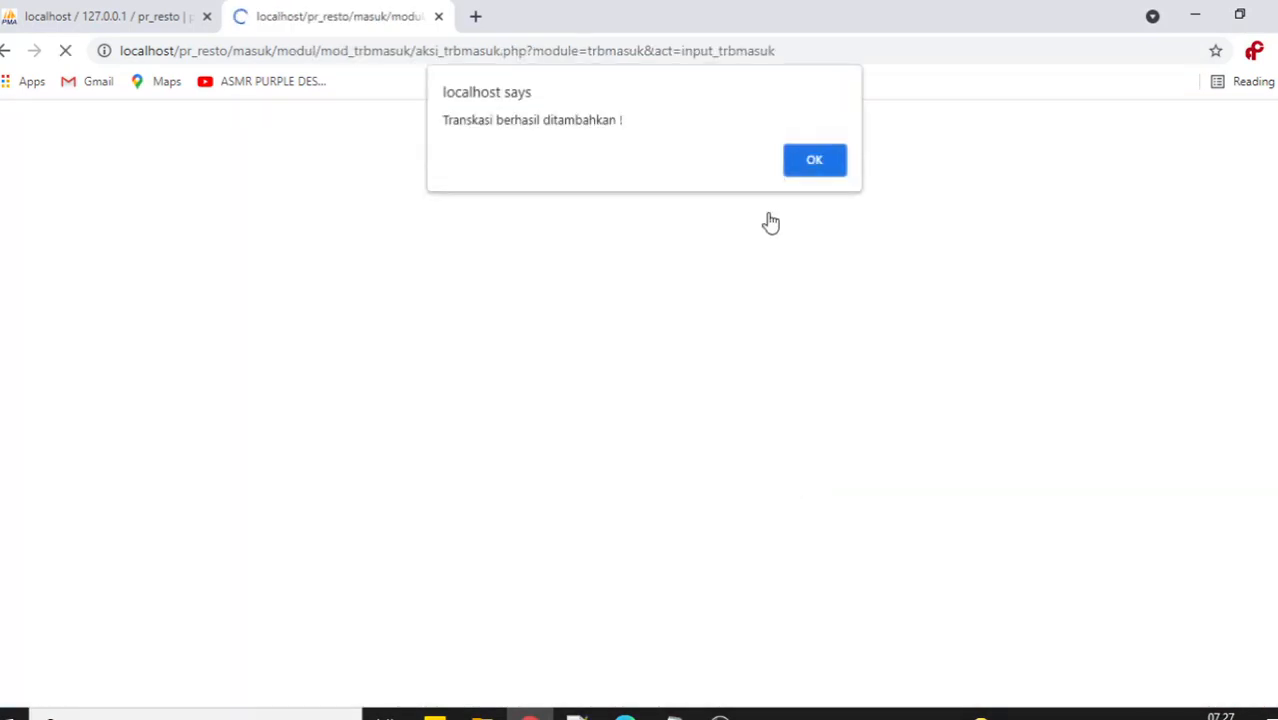
left_click(812, 163)
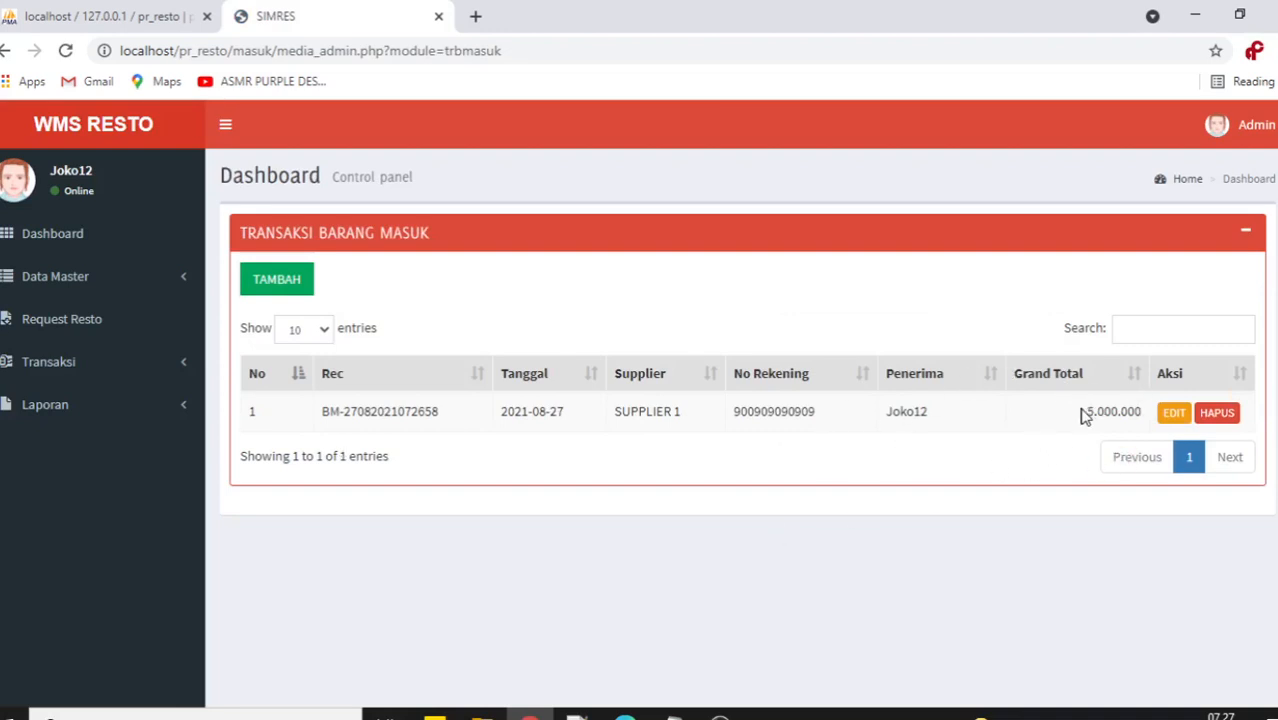
left_click(1172, 412)
scroll(628, 420, "down", 2)
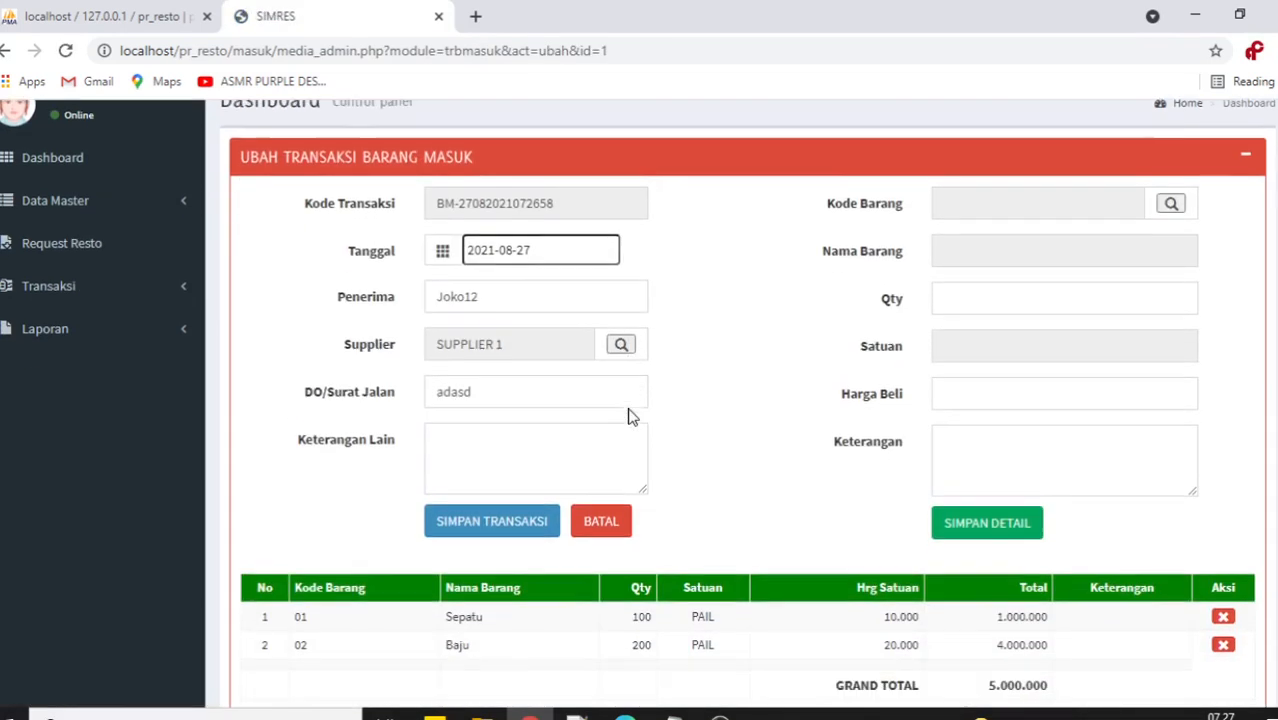
left_click(602, 500)
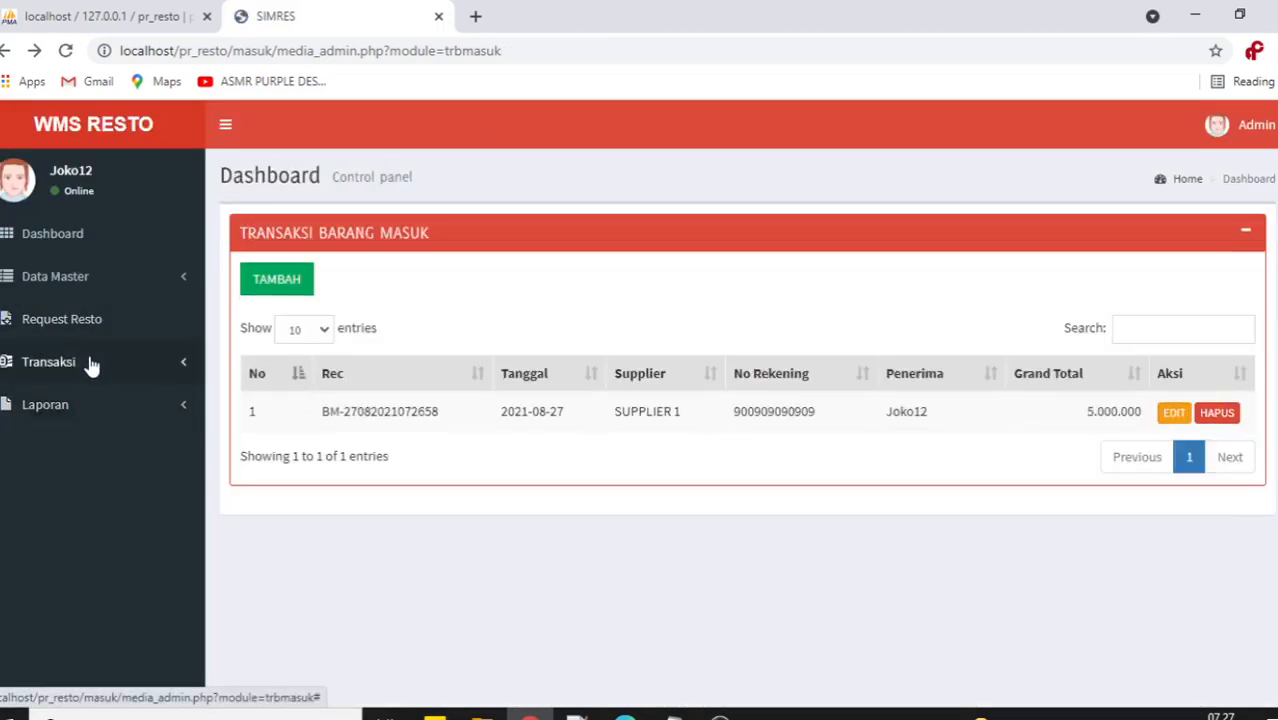
left_click(88, 362)
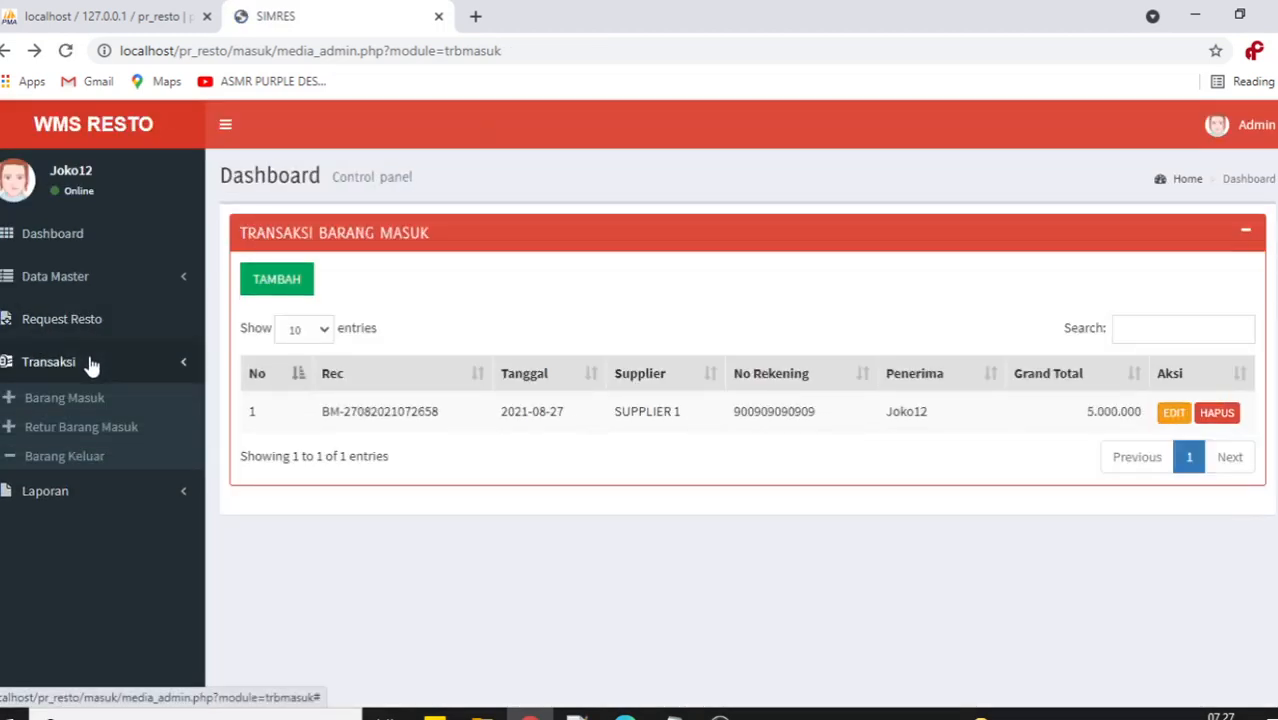
Start a new Retur Barang Masuk with SUPPLIER 1 as the supplier.
left_click(105, 428)
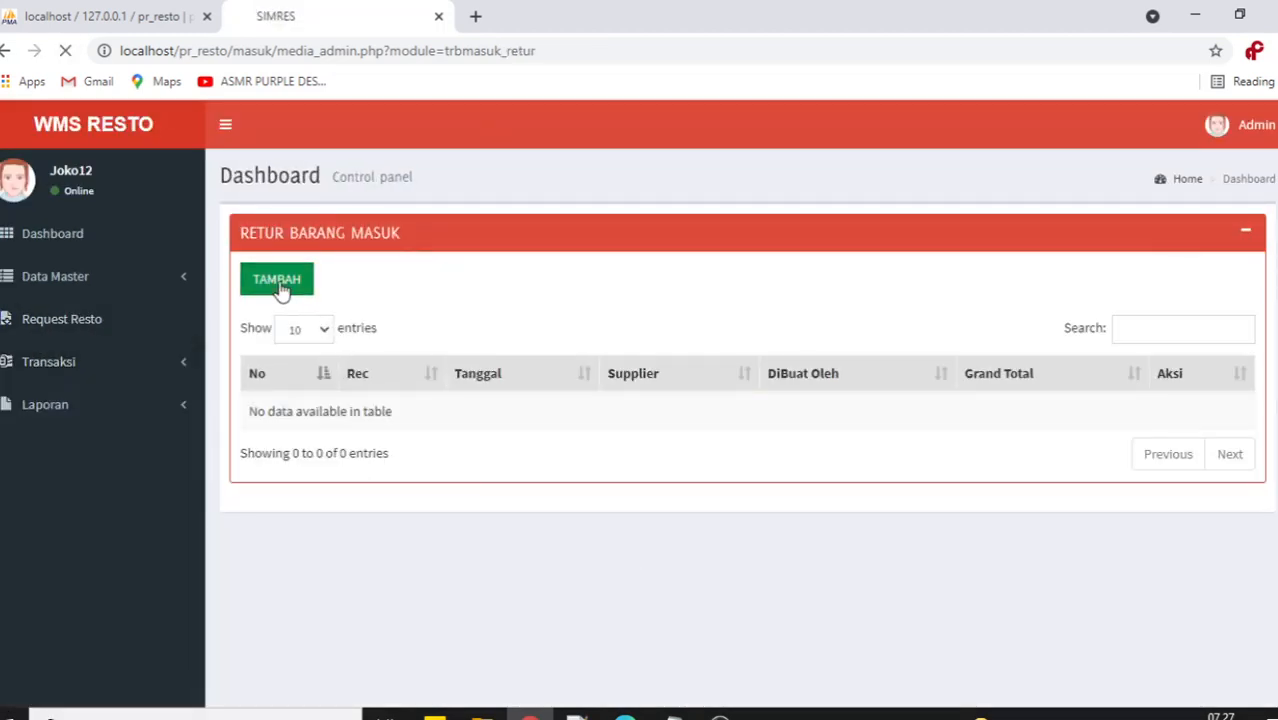
left_click(276, 279)
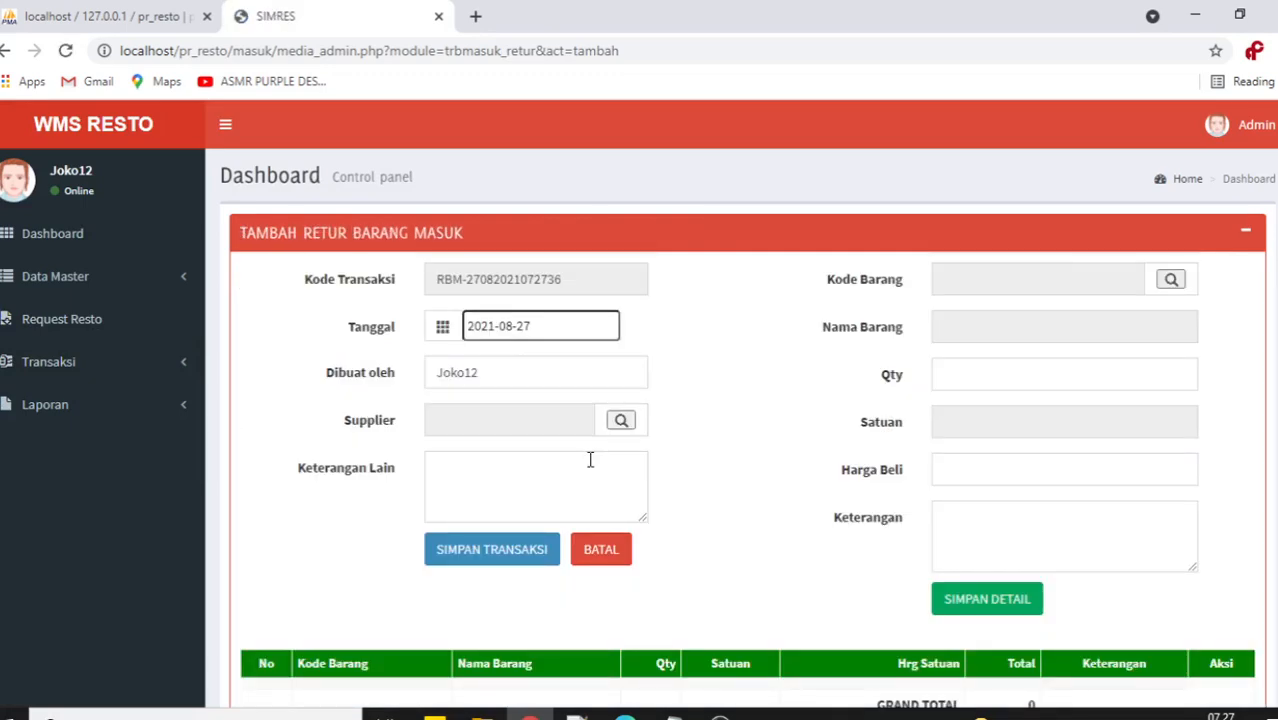
left_click(624, 422)
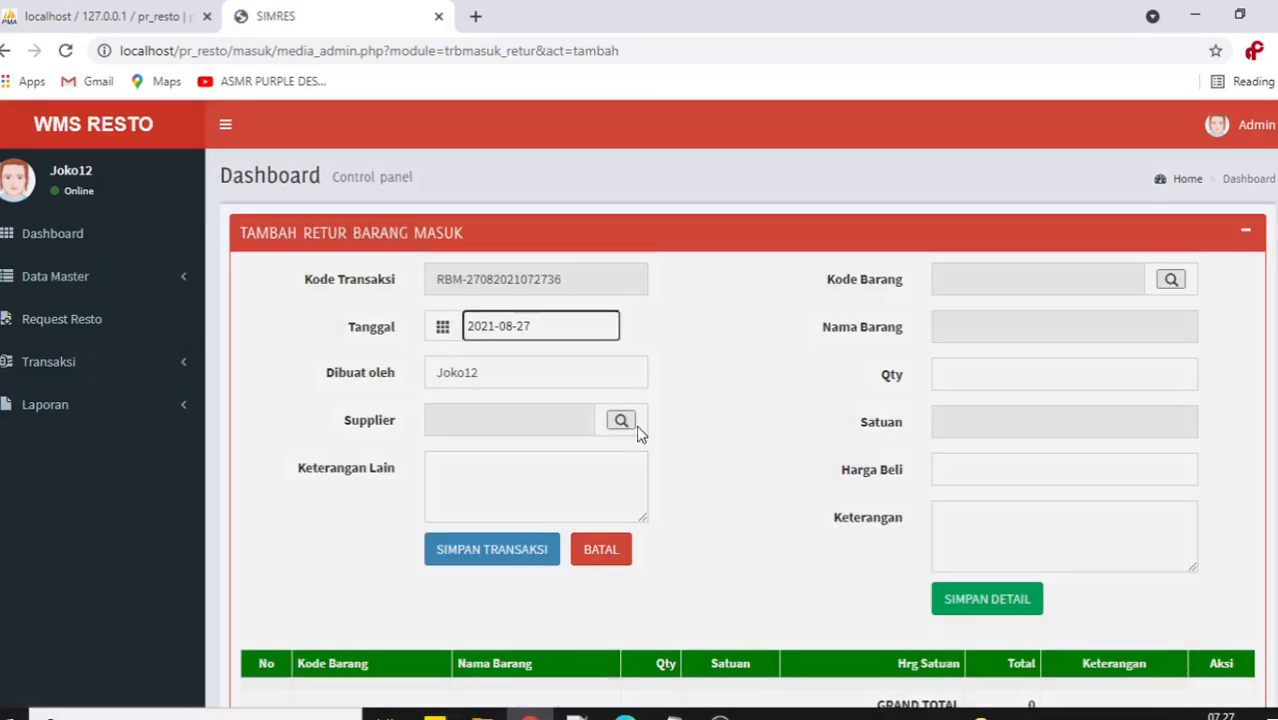
left_click(1023, 236)
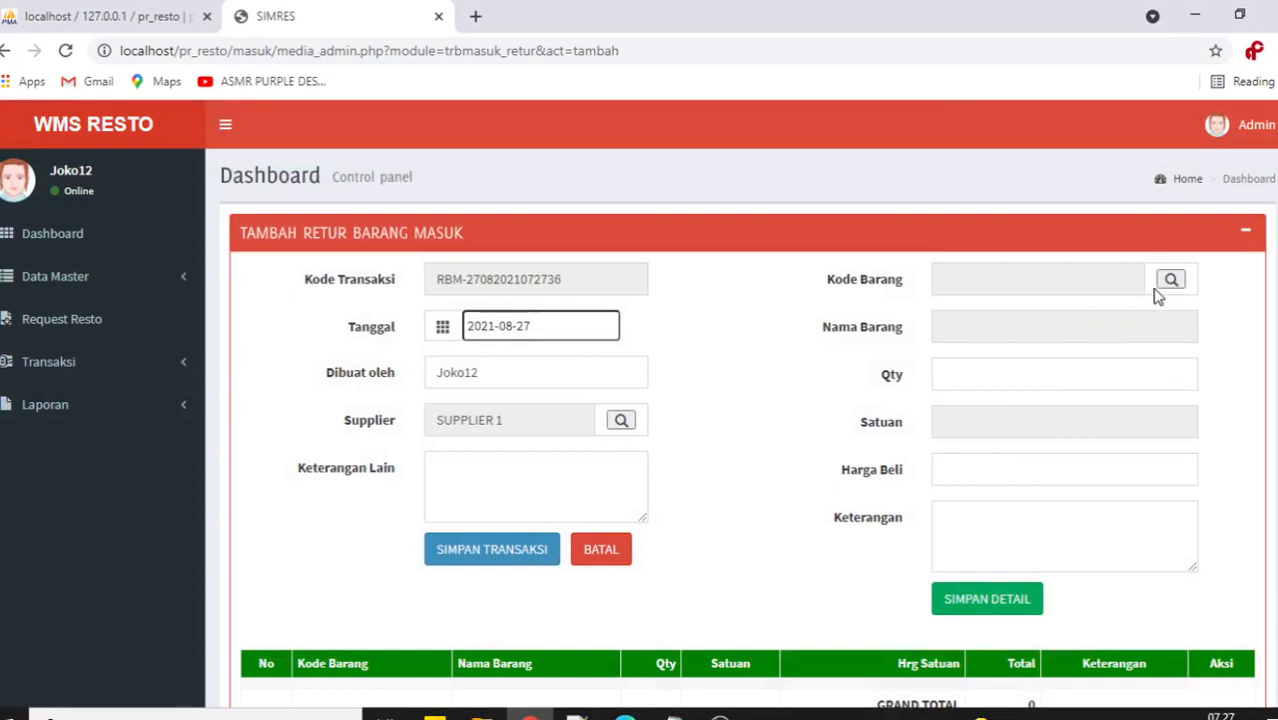
Add return lines for Sepatu quantity 10 and Baju quantity 20.
left_click(1170, 279)
left_click(1002, 275)
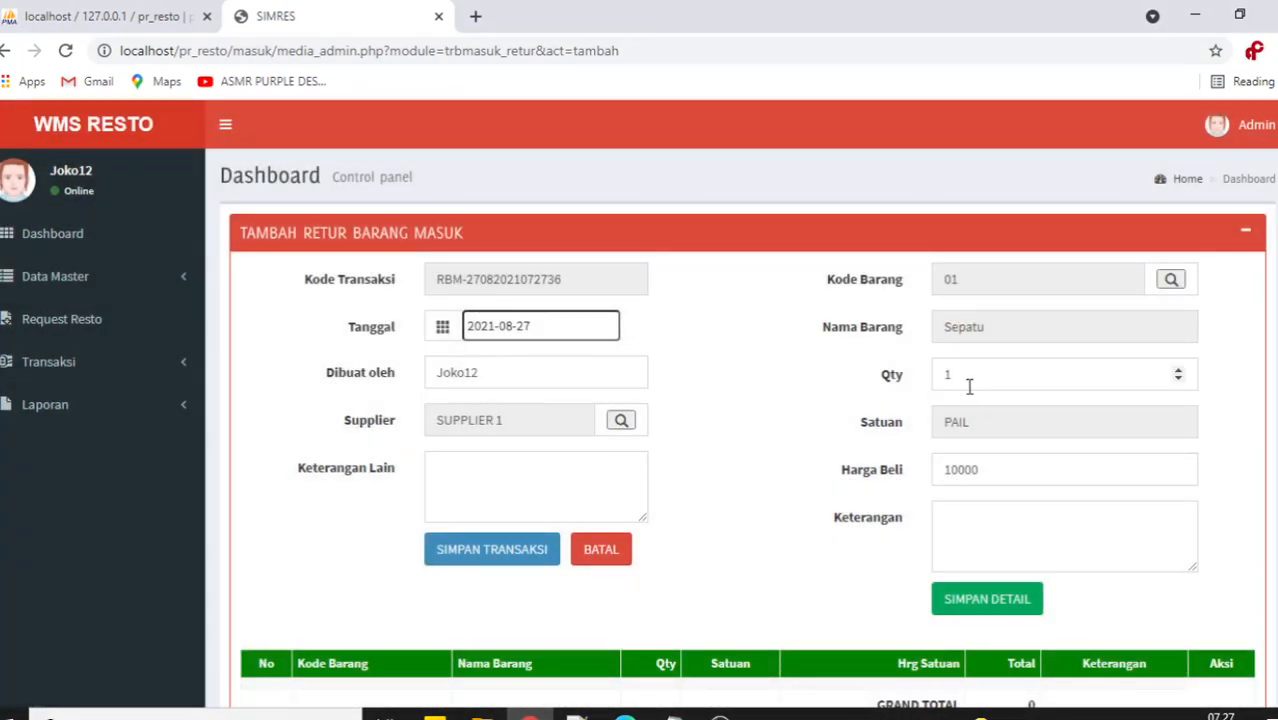
left_click(961, 374)
left_click_drag(961, 374, 944, 376)
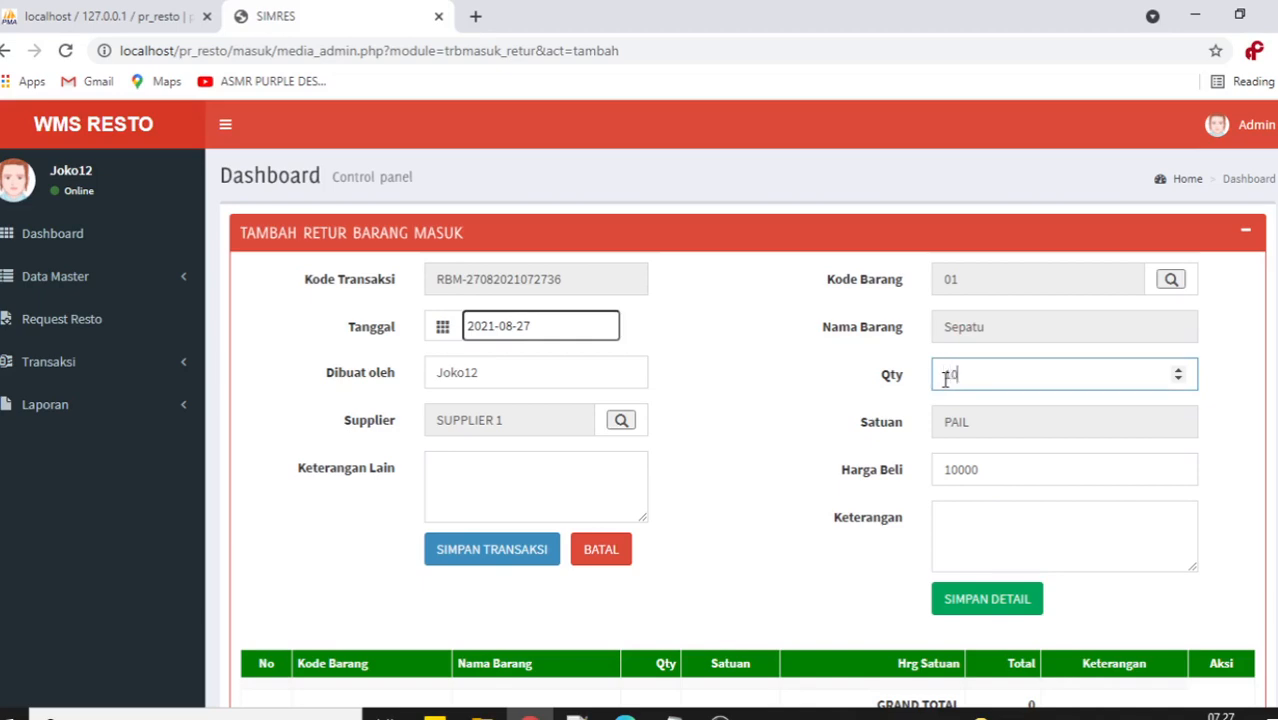
type("10")
left_click(980, 598)
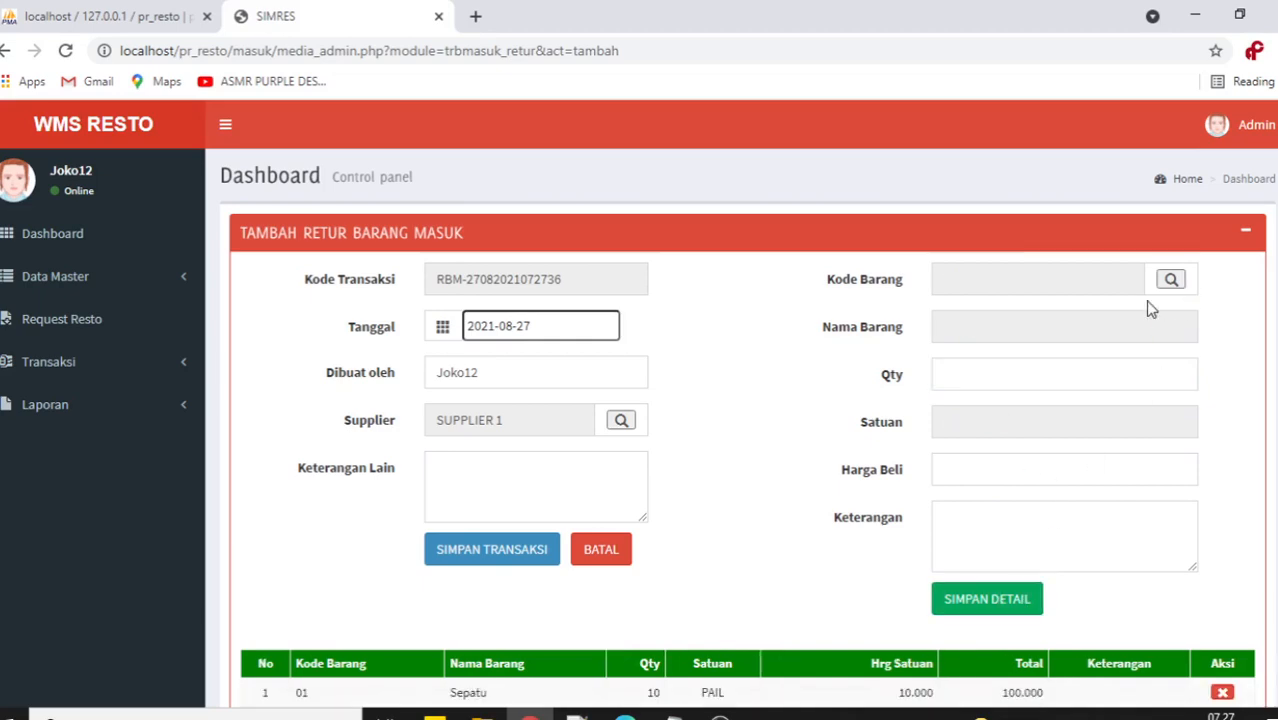
left_click(1171, 279)
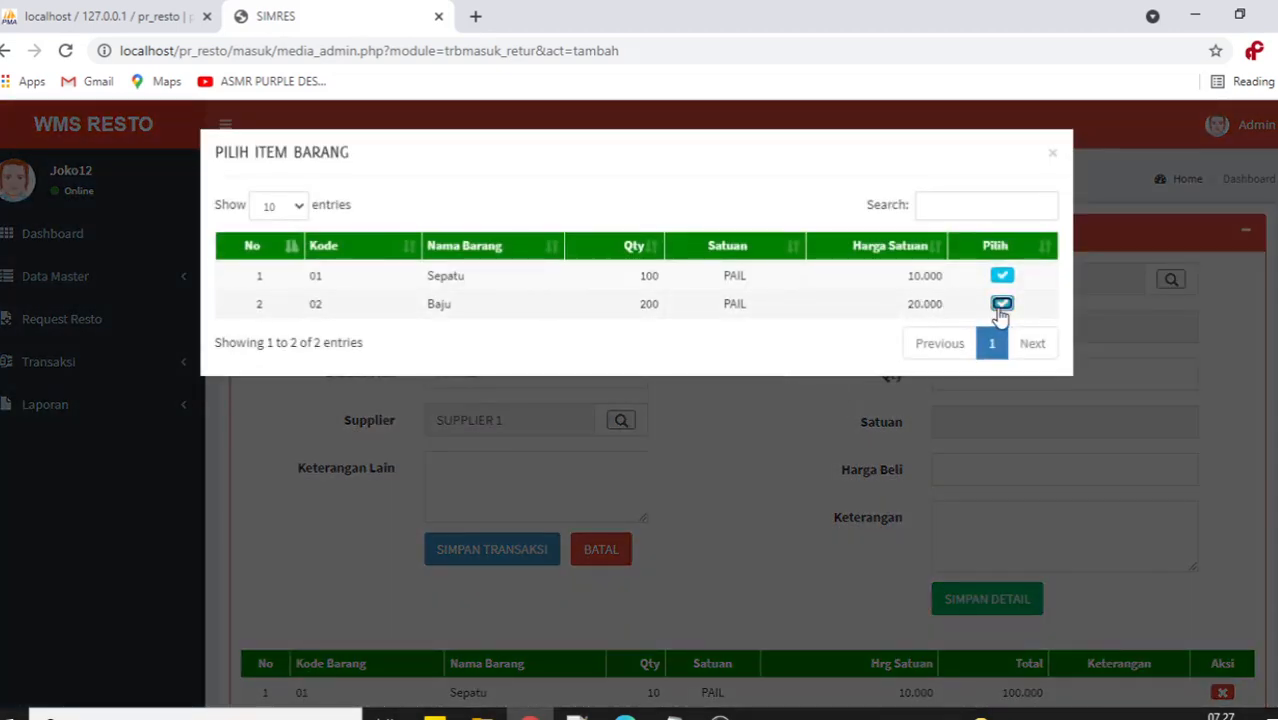
left_click(1002, 304)
left_click_drag(968, 378, 914, 380)
type("2")
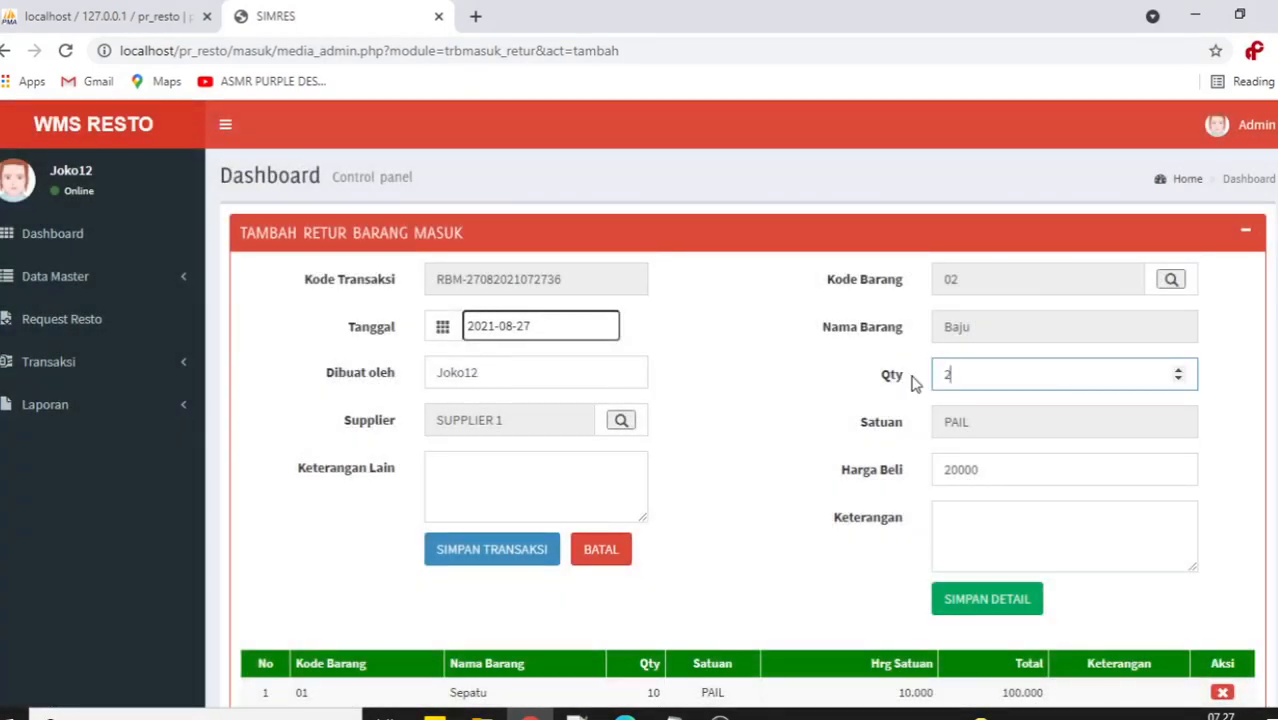
type("0")
left_click(985, 598)
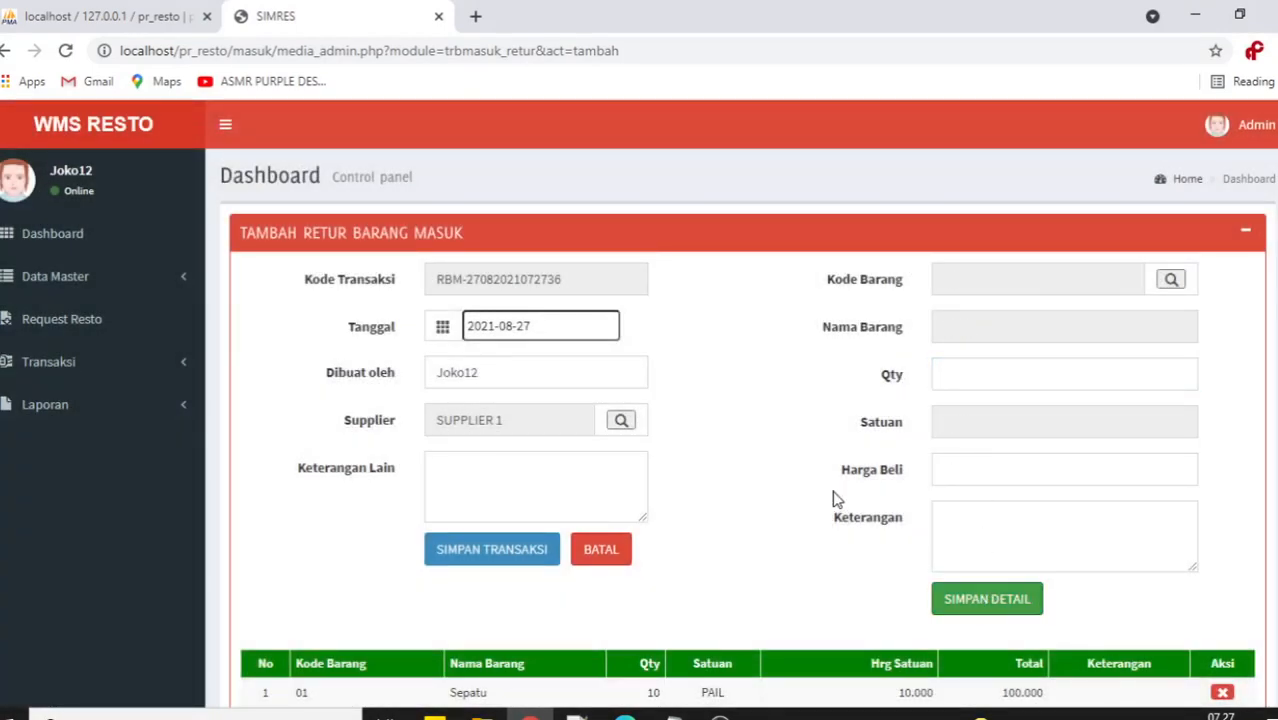
Add the note 'Reject' and save the return transaction.
scroll(836, 500, "down", 2)
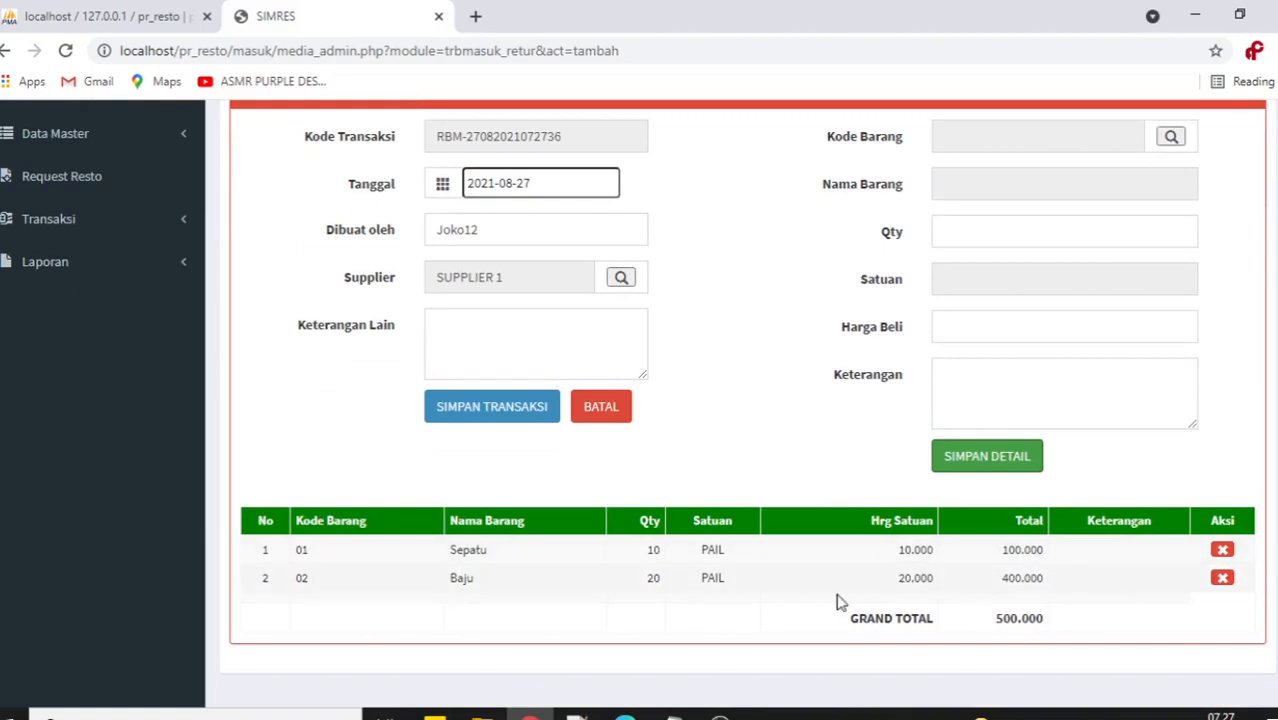
left_click(495, 372)
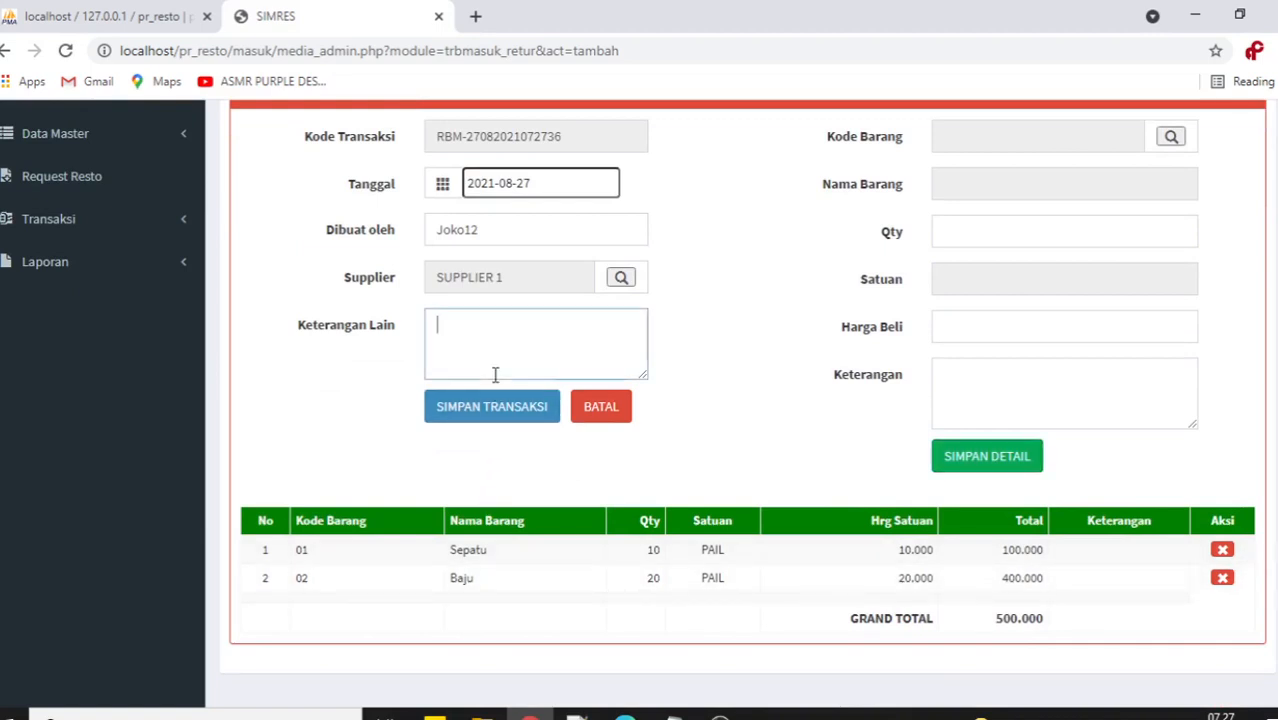
type("Reject")
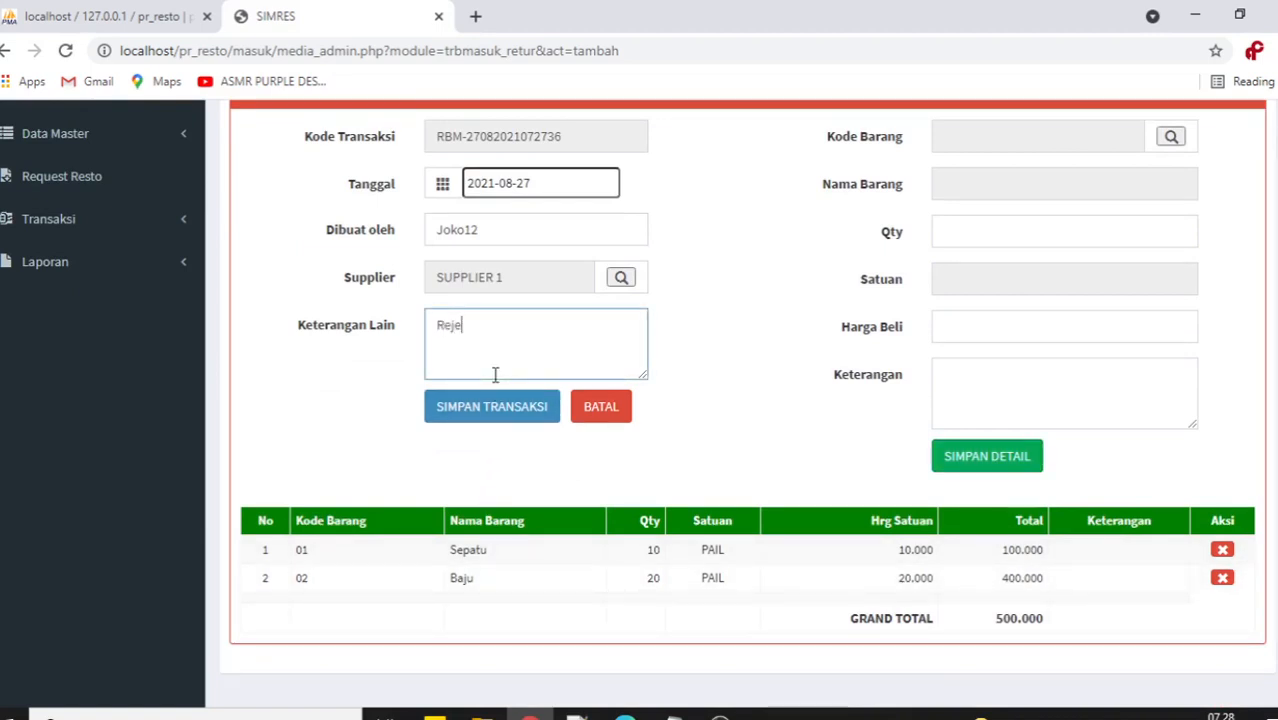
left_click(492, 406)
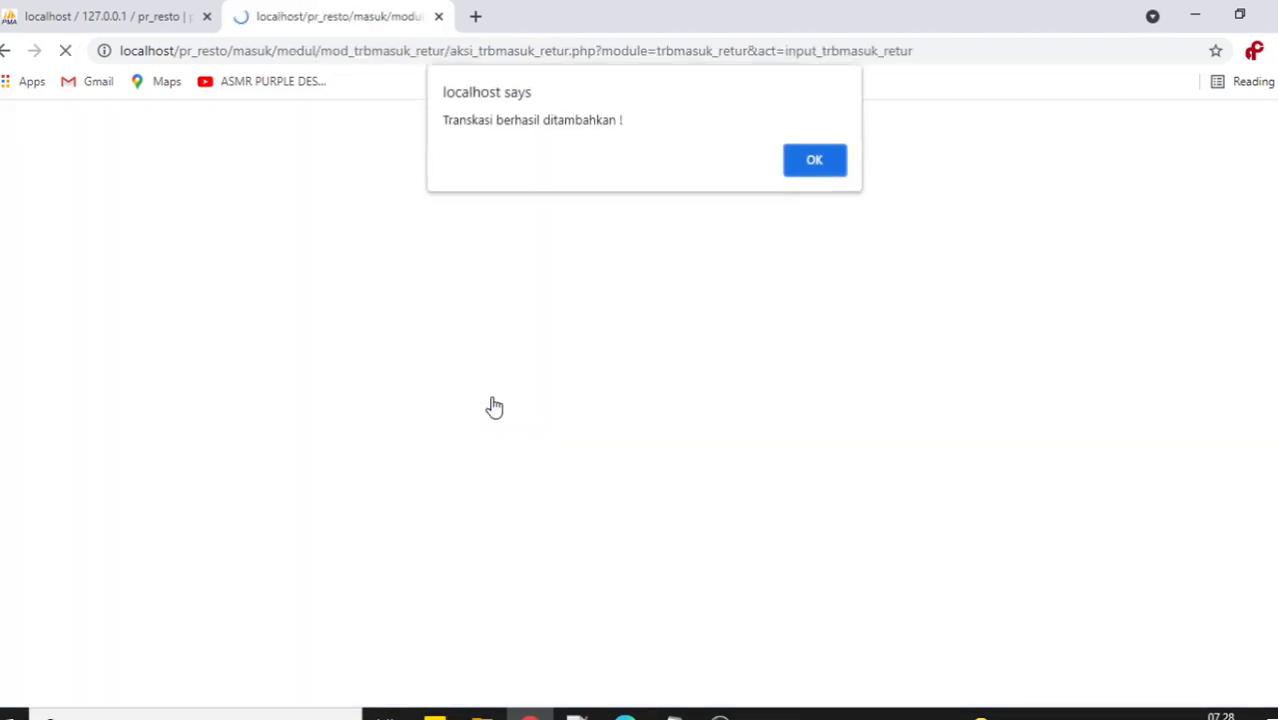
left_click(822, 194)
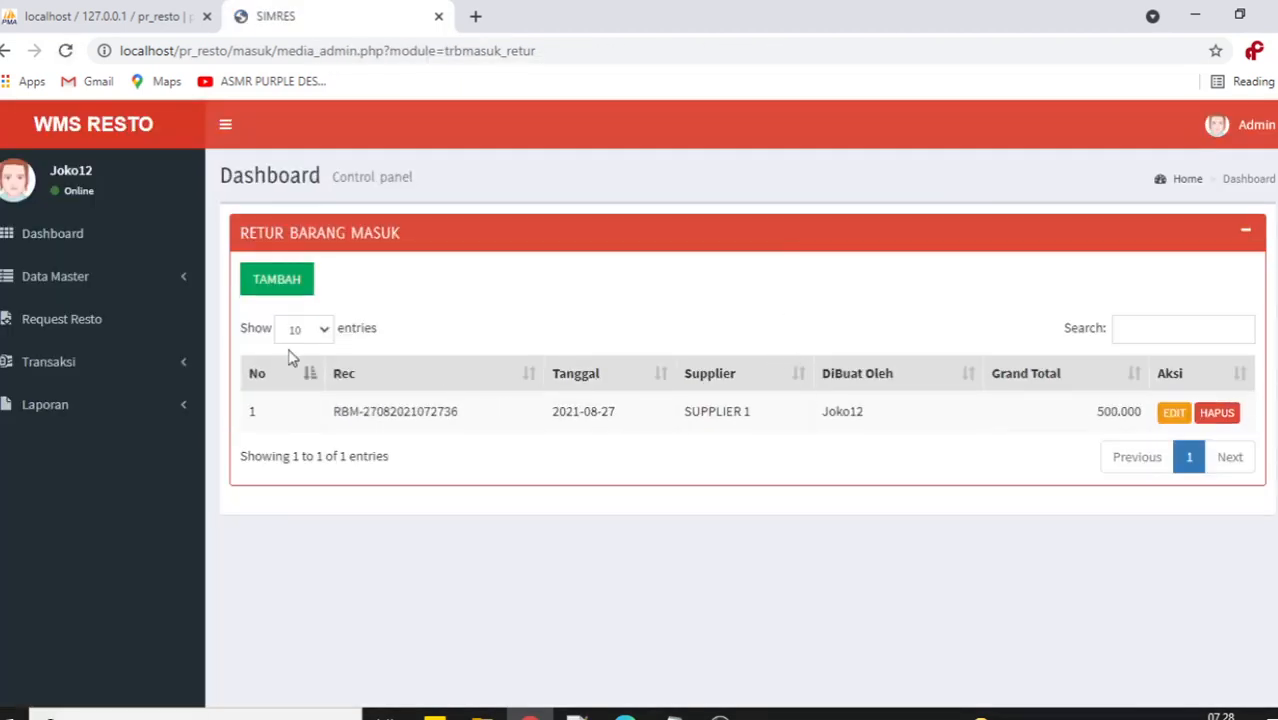
Start a new Barang Keluar transaction, then switch to the Data Resto list.
left_click(124, 363)
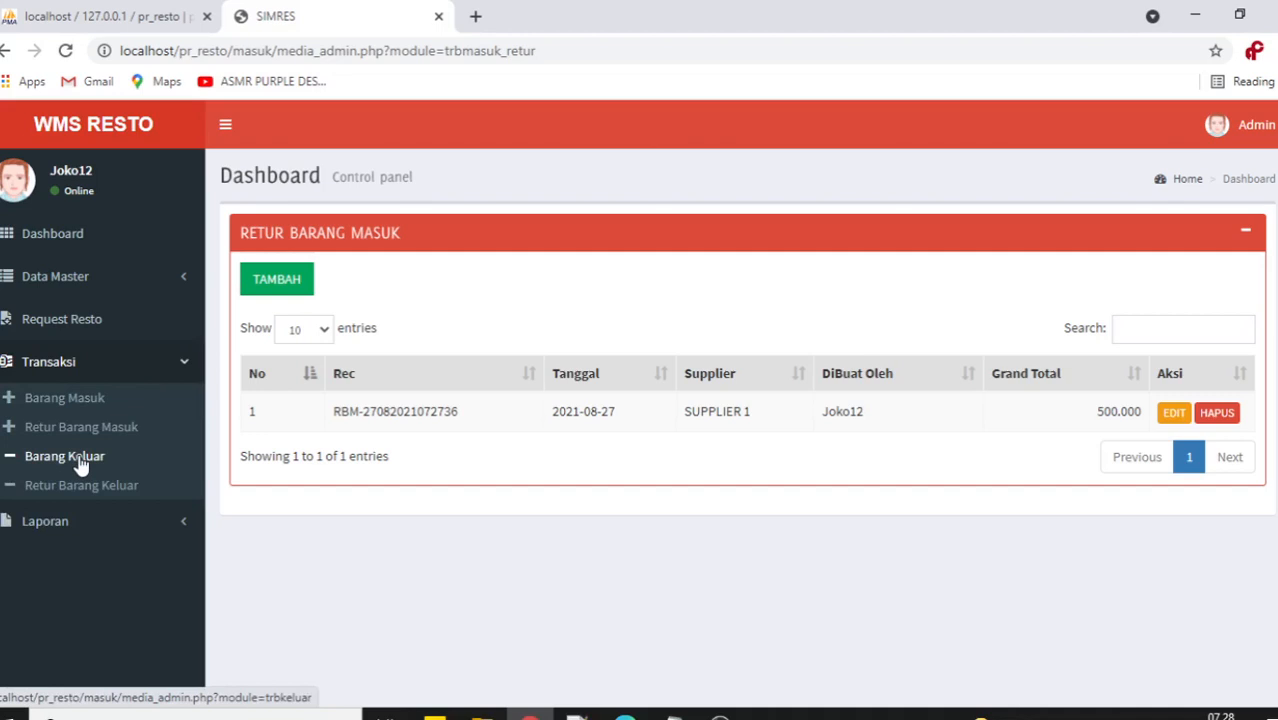
left_click(80, 462)
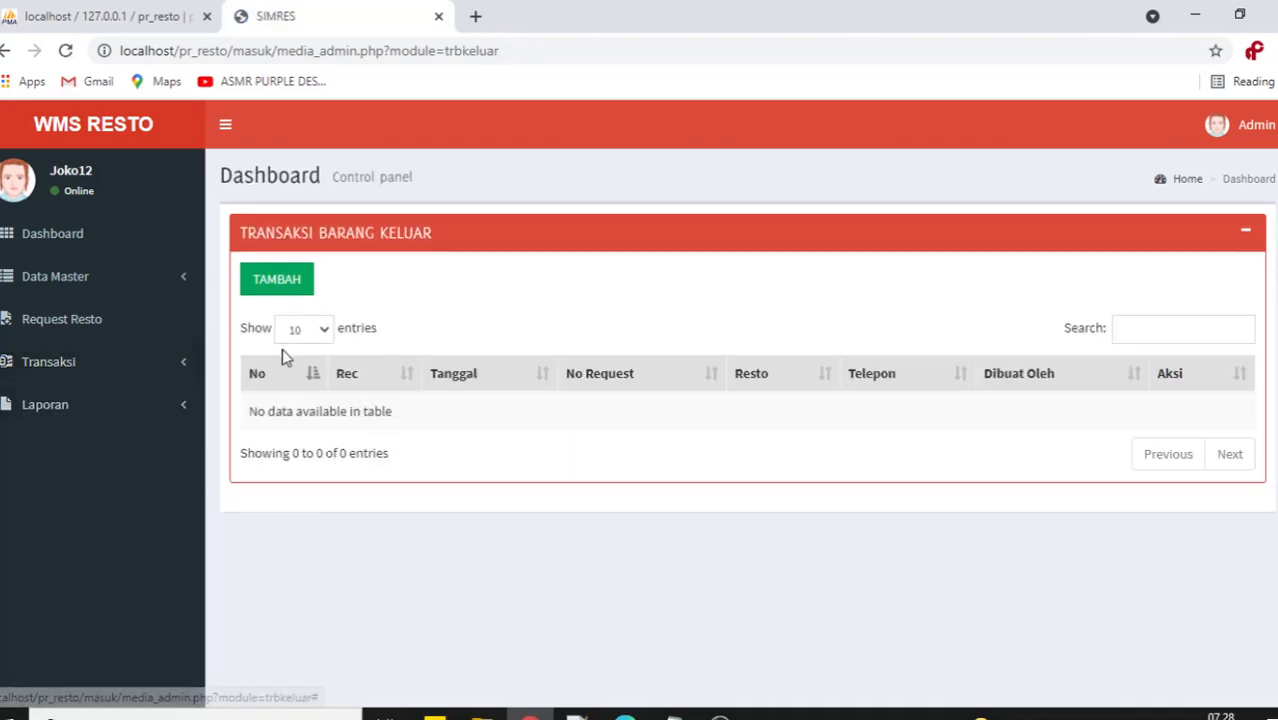
left_click(288, 280)
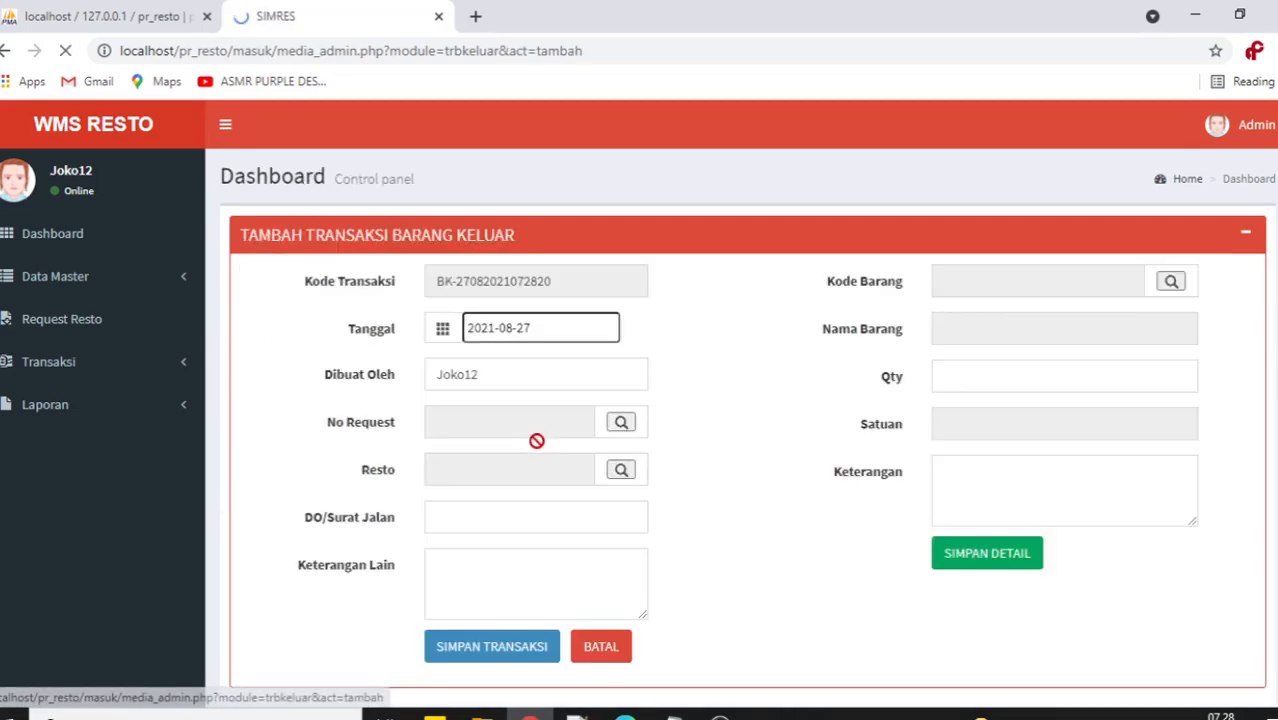
left_click(83, 362)
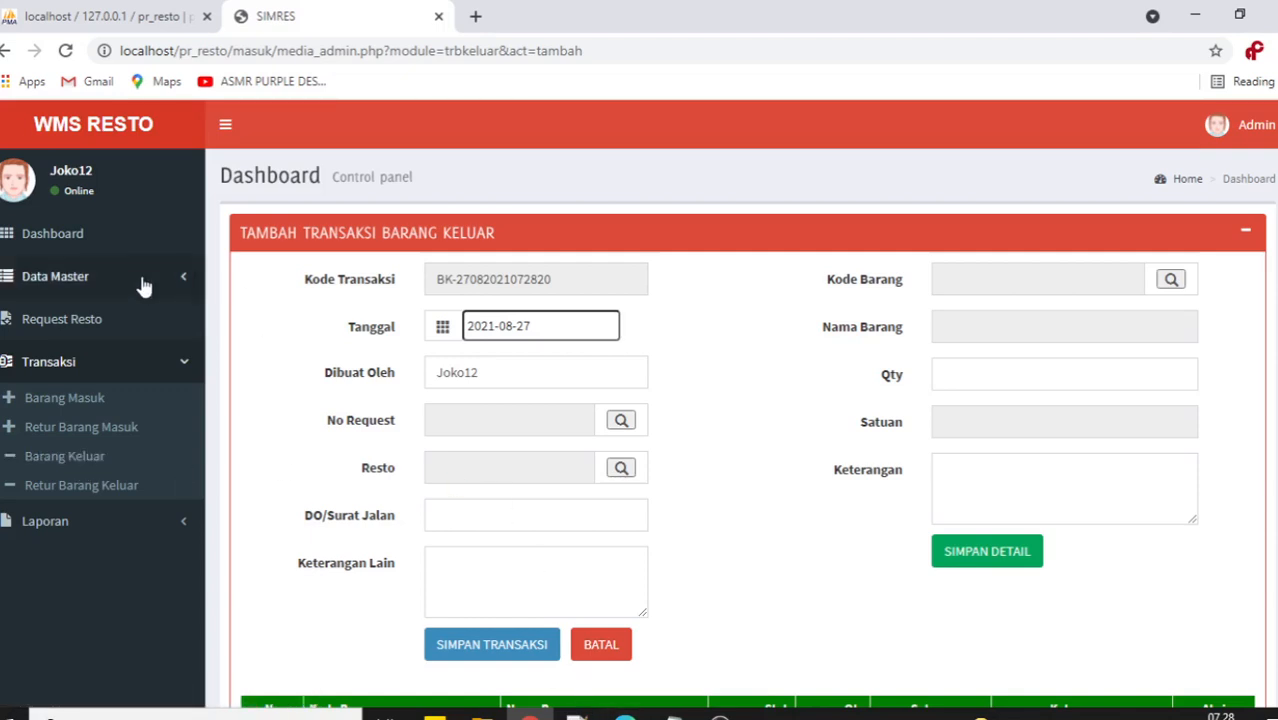
left_click(143, 286)
left_click(65, 457)
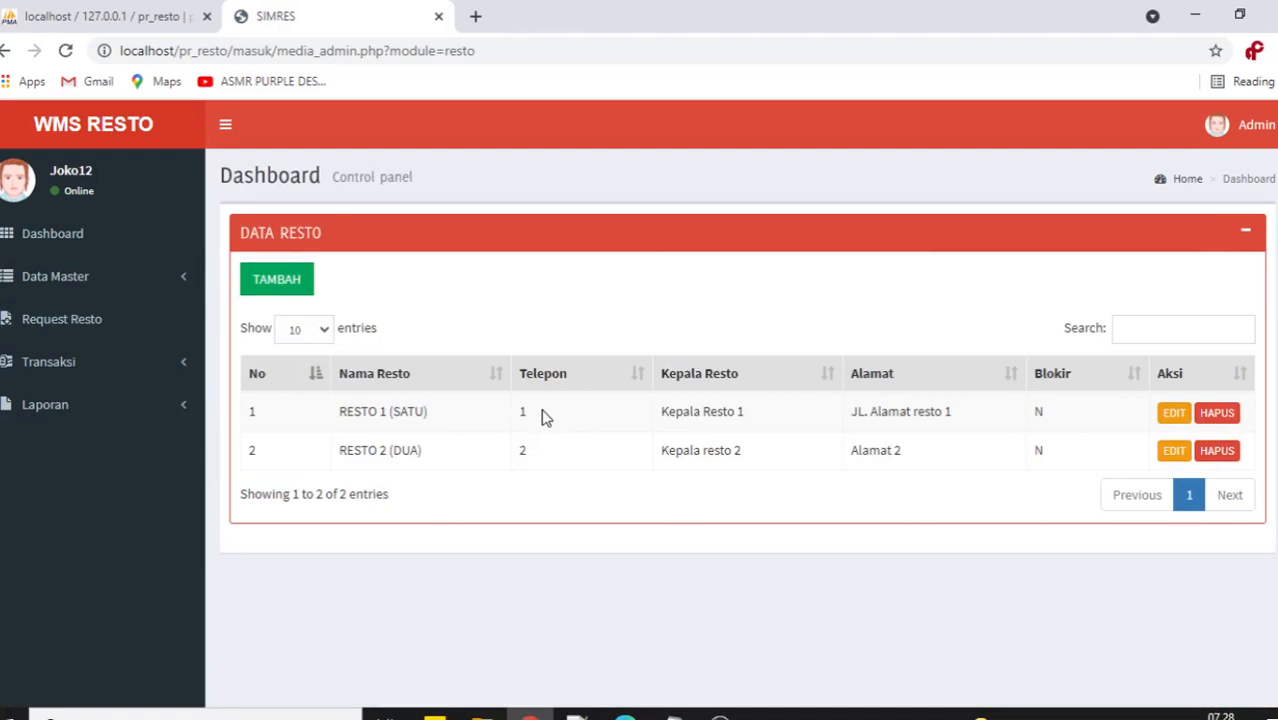
left_click_drag(541, 415, 516, 414)
left_click_drag(340, 412, 519, 412)
left_click_drag(343, 453, 422, 446)
left_click_drag(533, 460, 519, 457)
left_click(624, 714)
Sign in to the branch app as Kepala Resto 1 with the branch username and password.
left_click(720, 381)
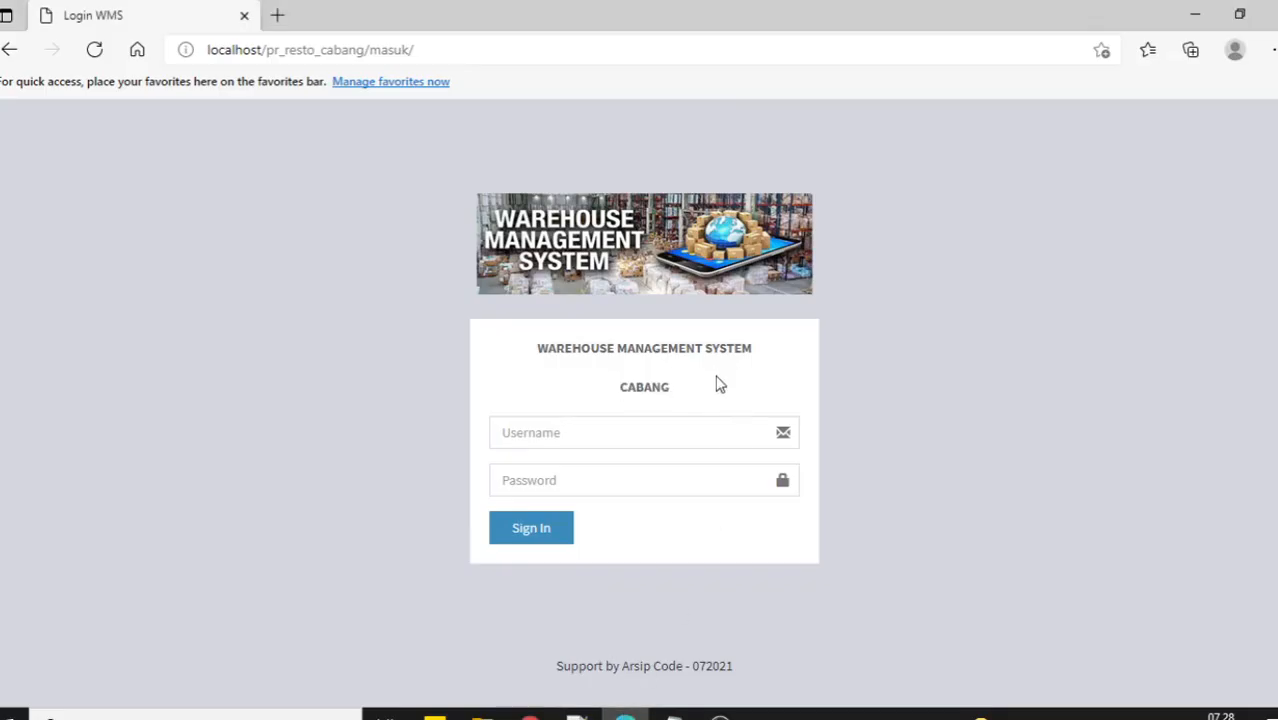
double_click(697, 384)
left_click(706, 385)
left_click(551, 437)
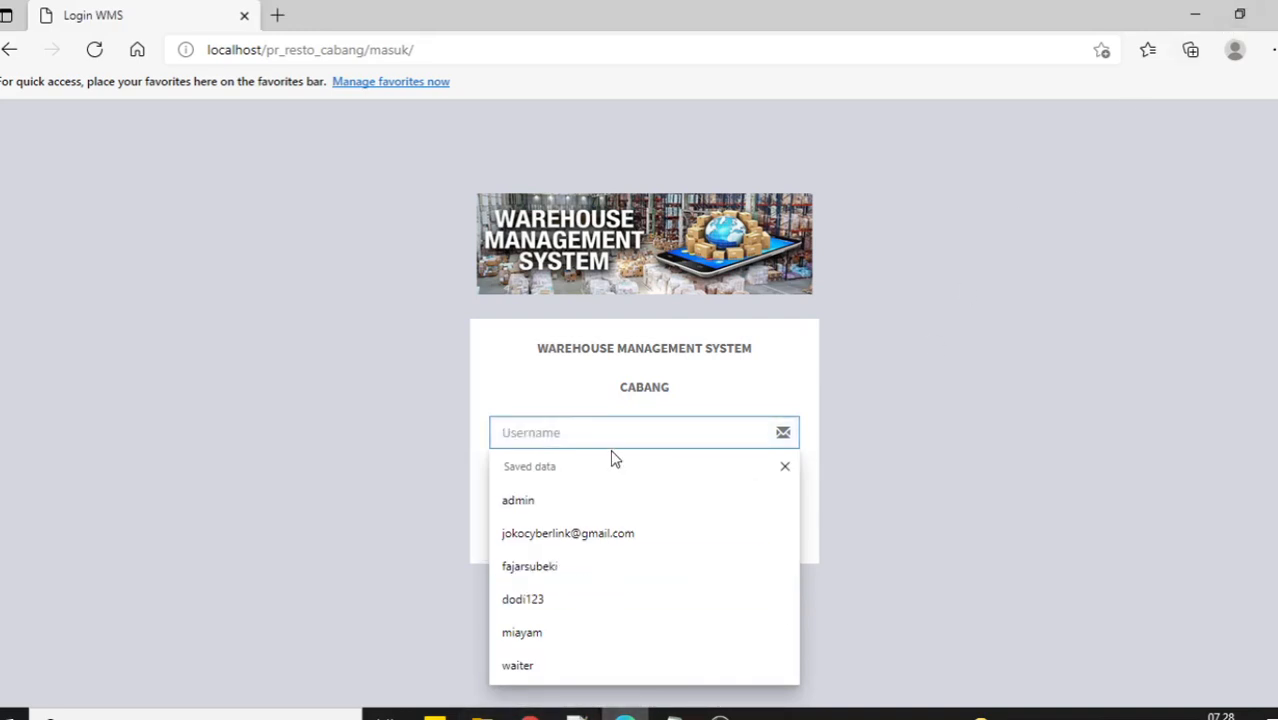
type("1")
left_click(557, 481)
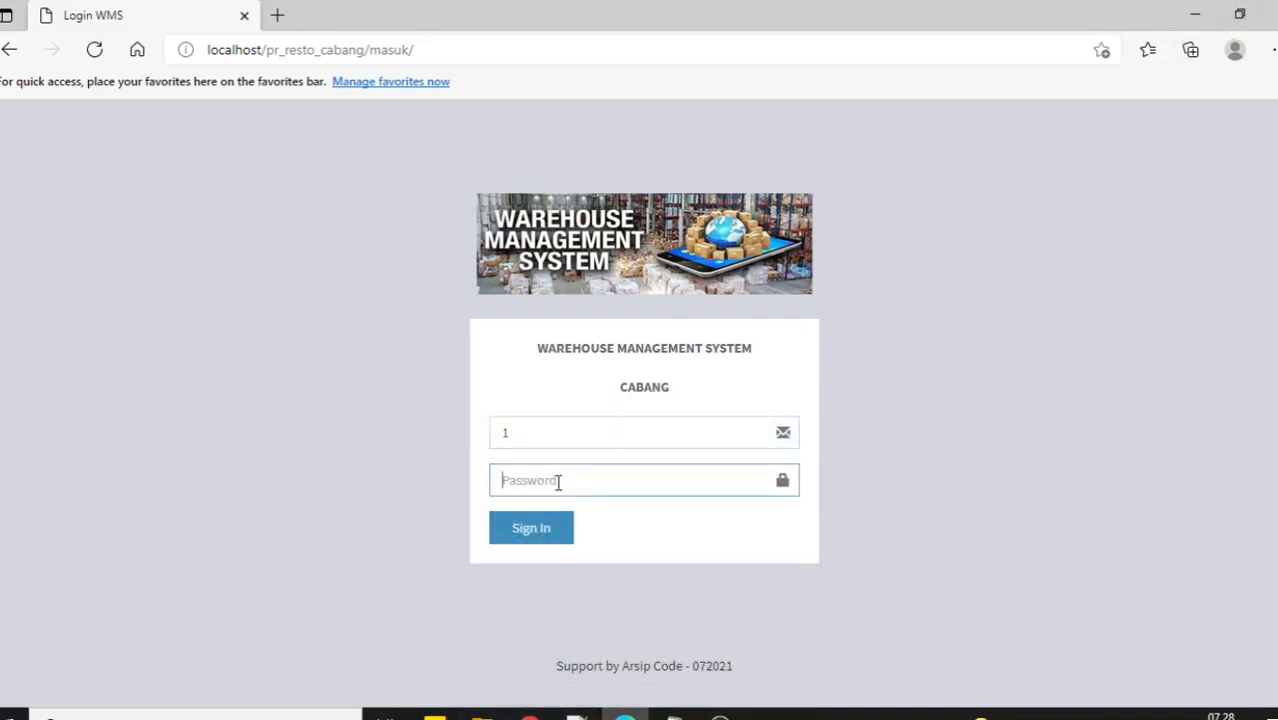
type("11")
key("Return")
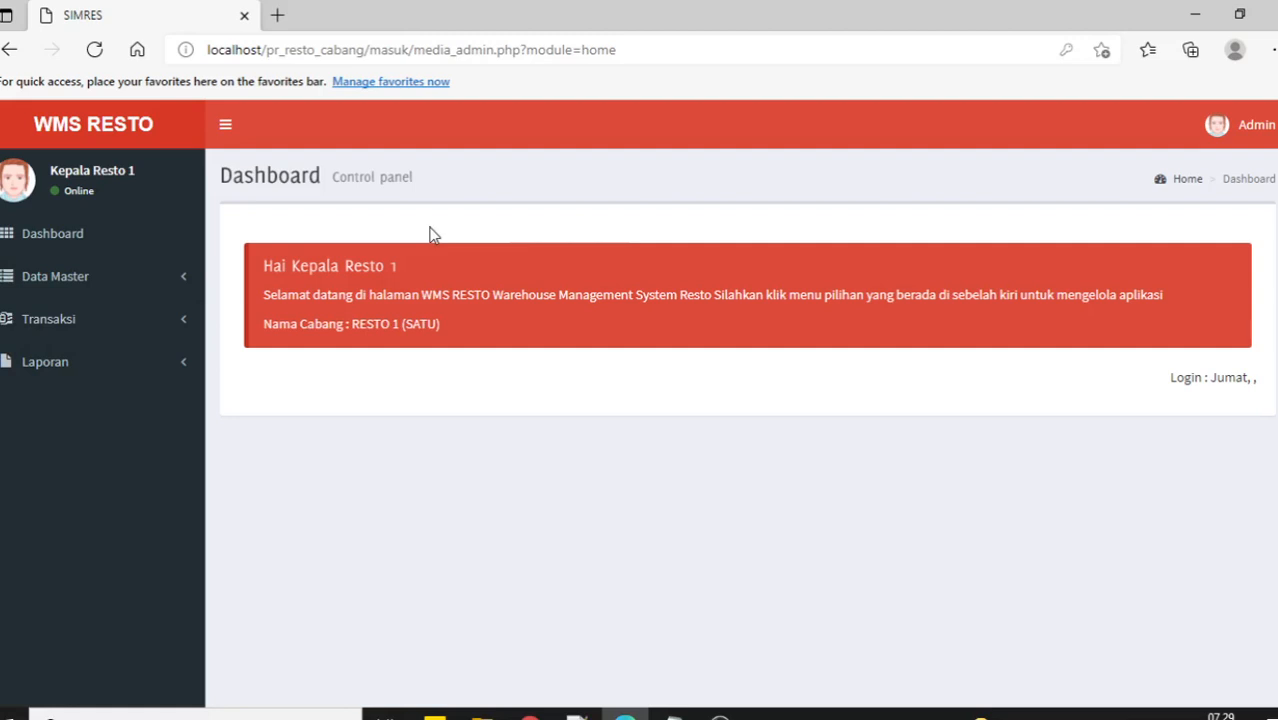
Open the Operator list under Data Master in WMS Resto Cabang.
left_click(180, 281)
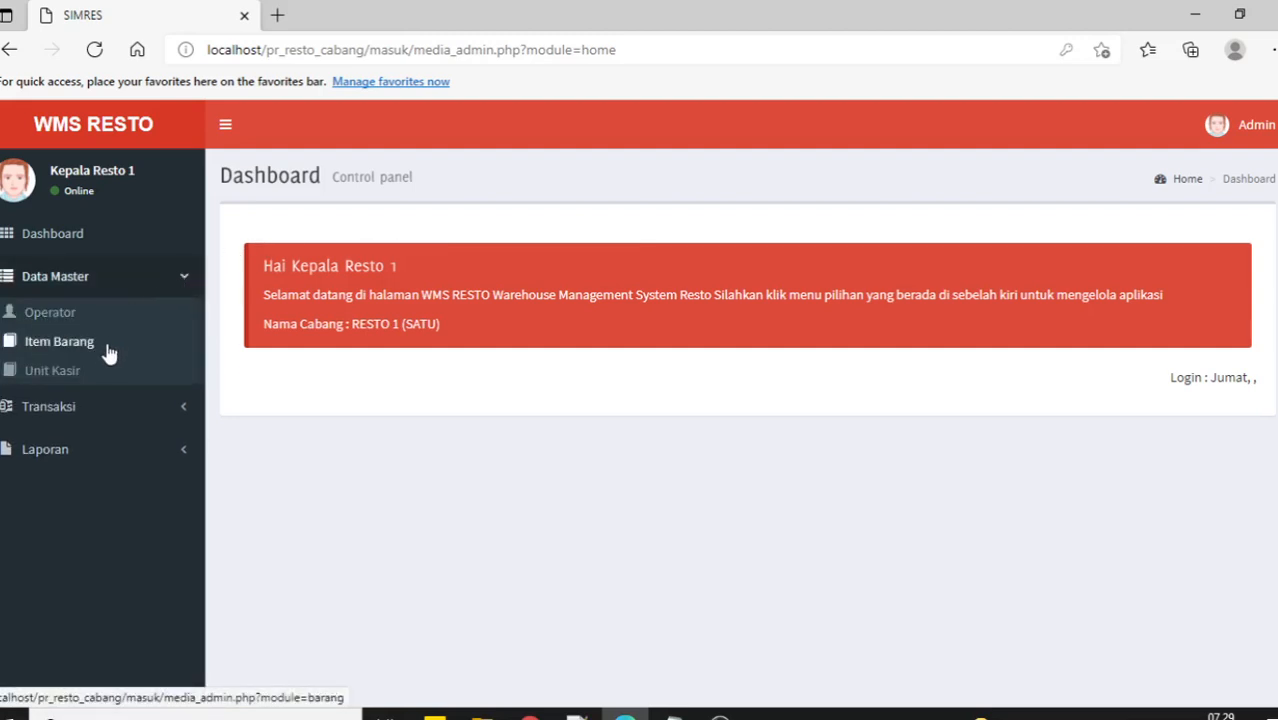
left_click(84, 404)
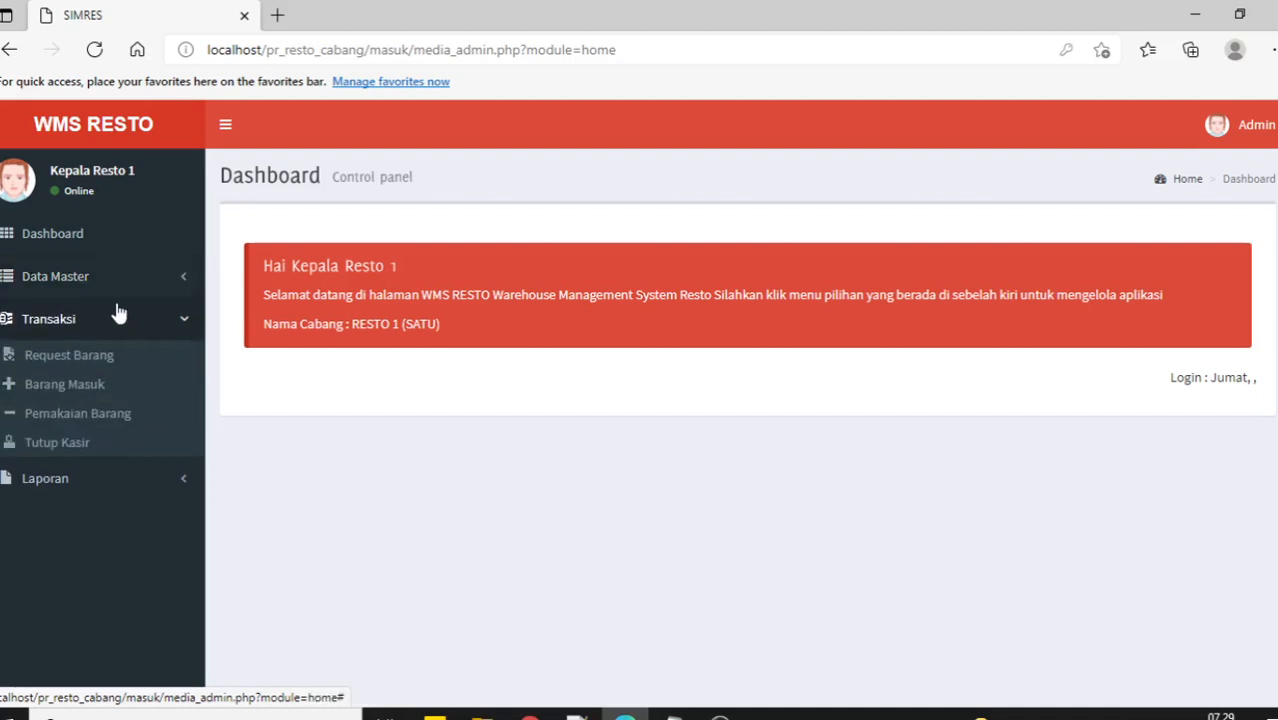
left_click(113, 325)
left_click(135, 288)
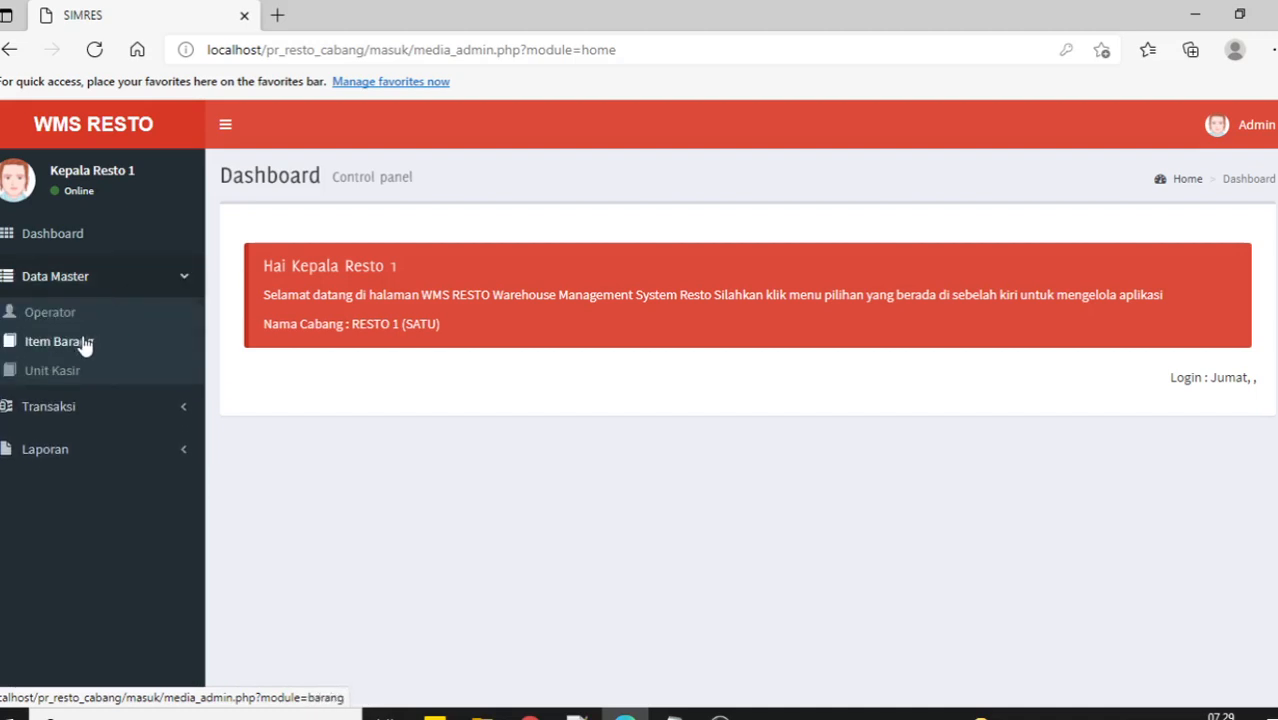
left_click(50, 313)
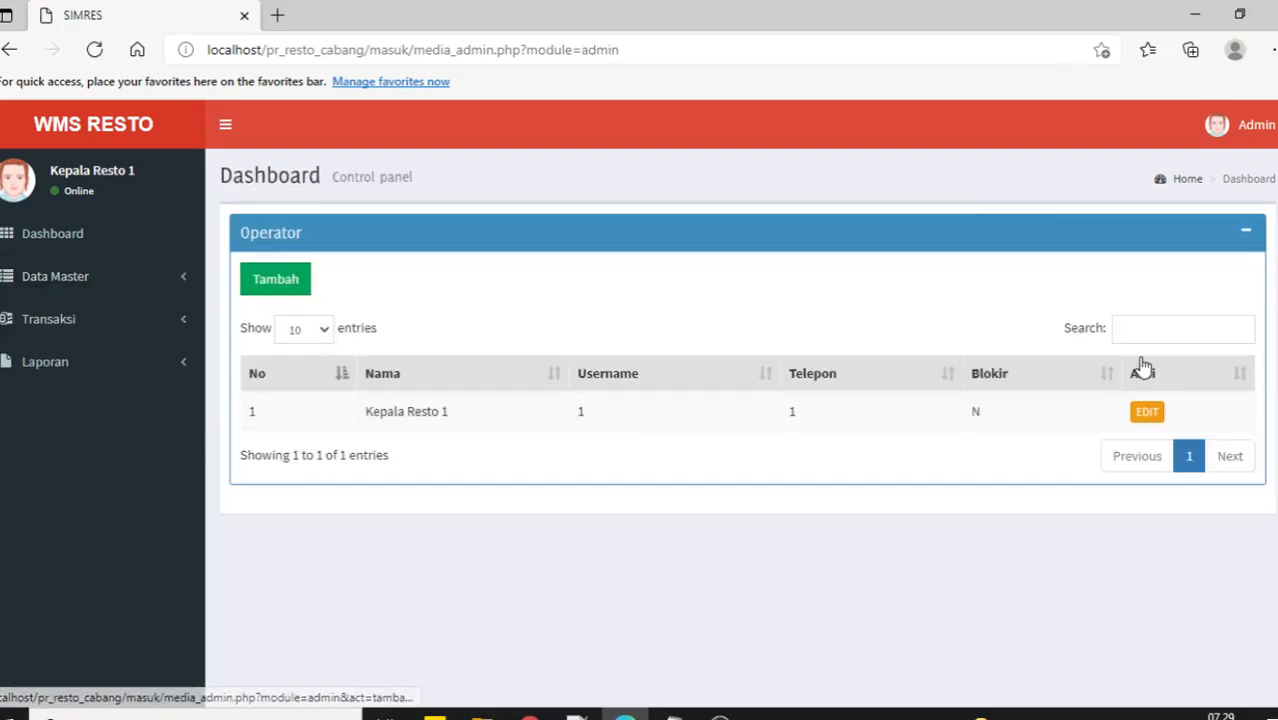
Open the Item Barang list and check Sepatu's stock form without saving changes.
left_click(58, 284)
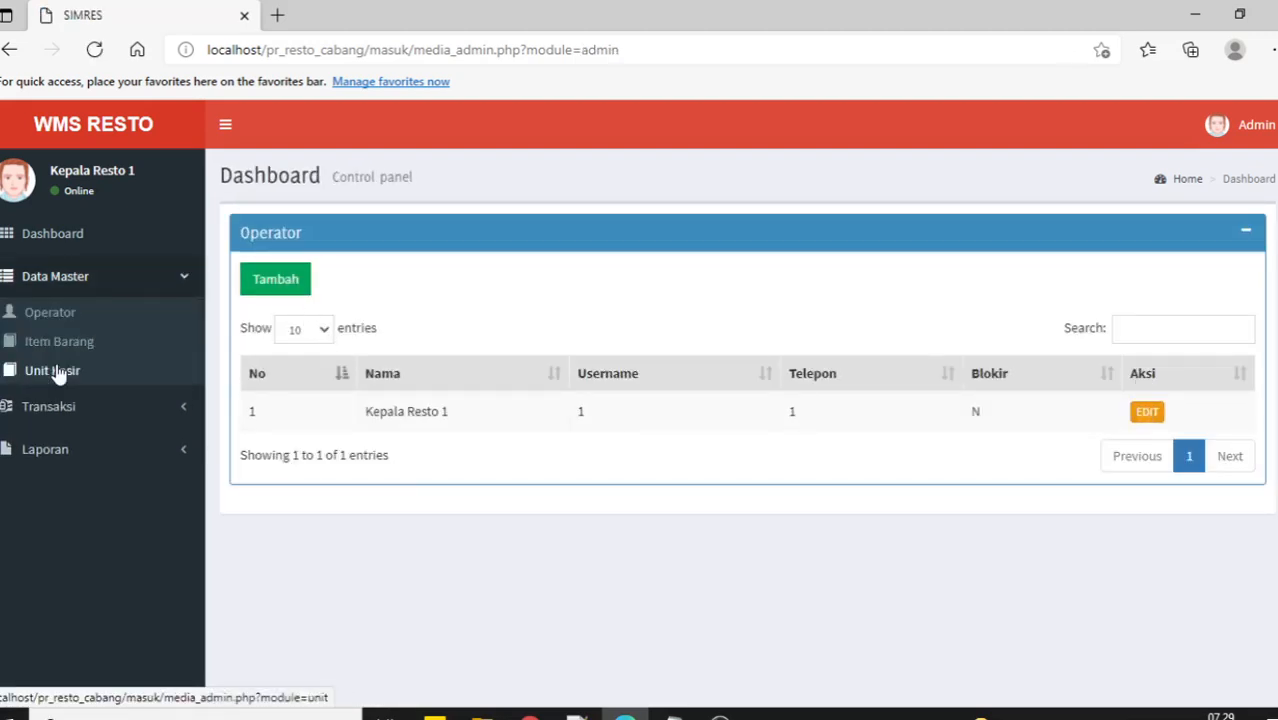
left_click(62, 345)
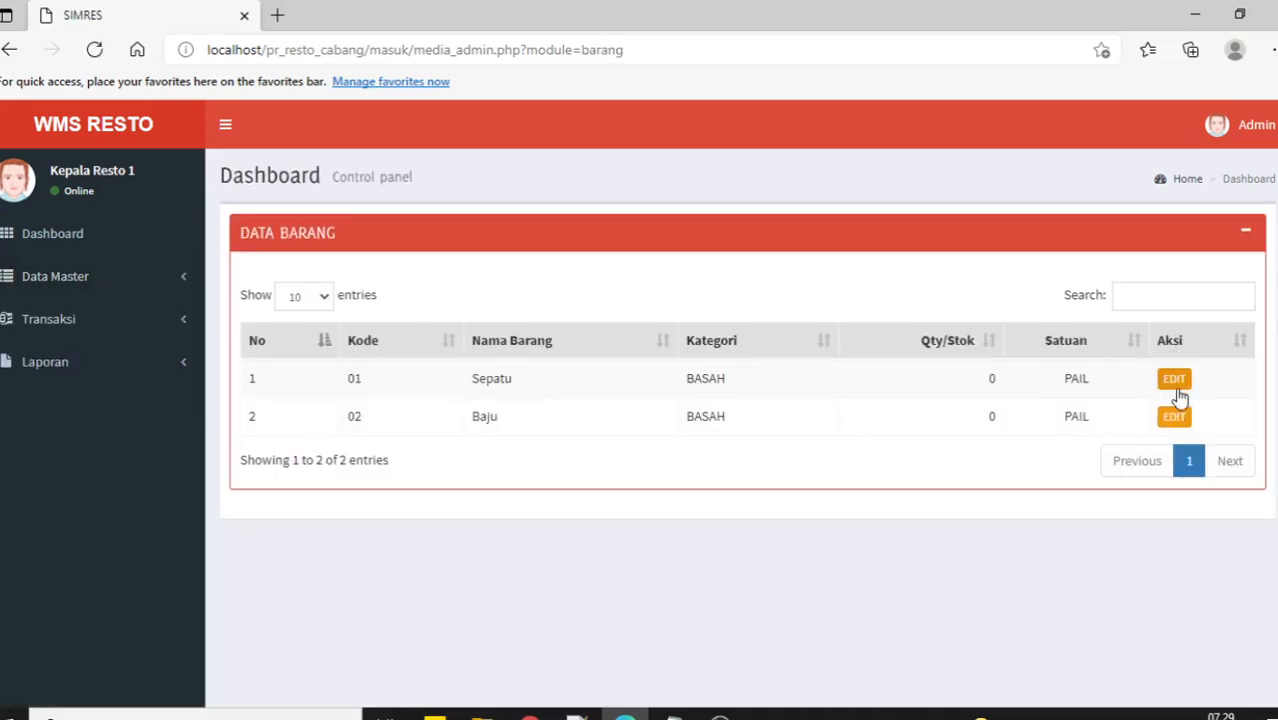
left_click(1174, 379)
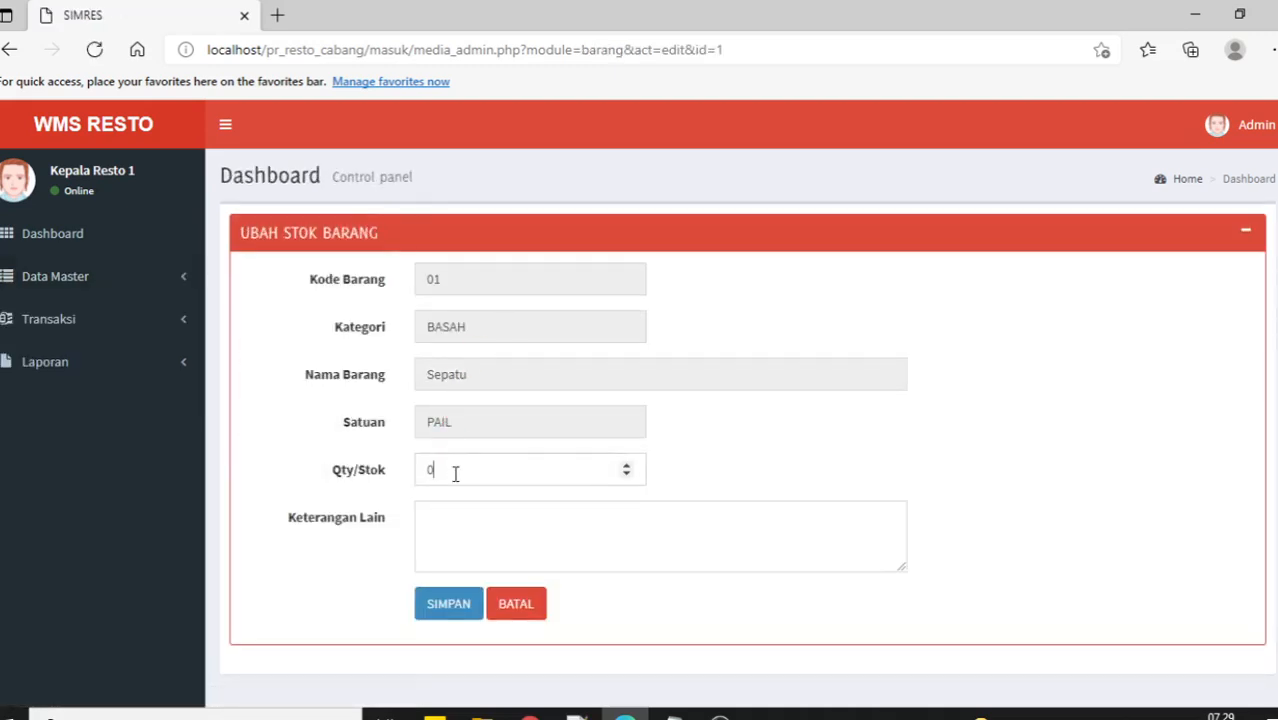
left_click(454, 474)
left_click(514, 608)
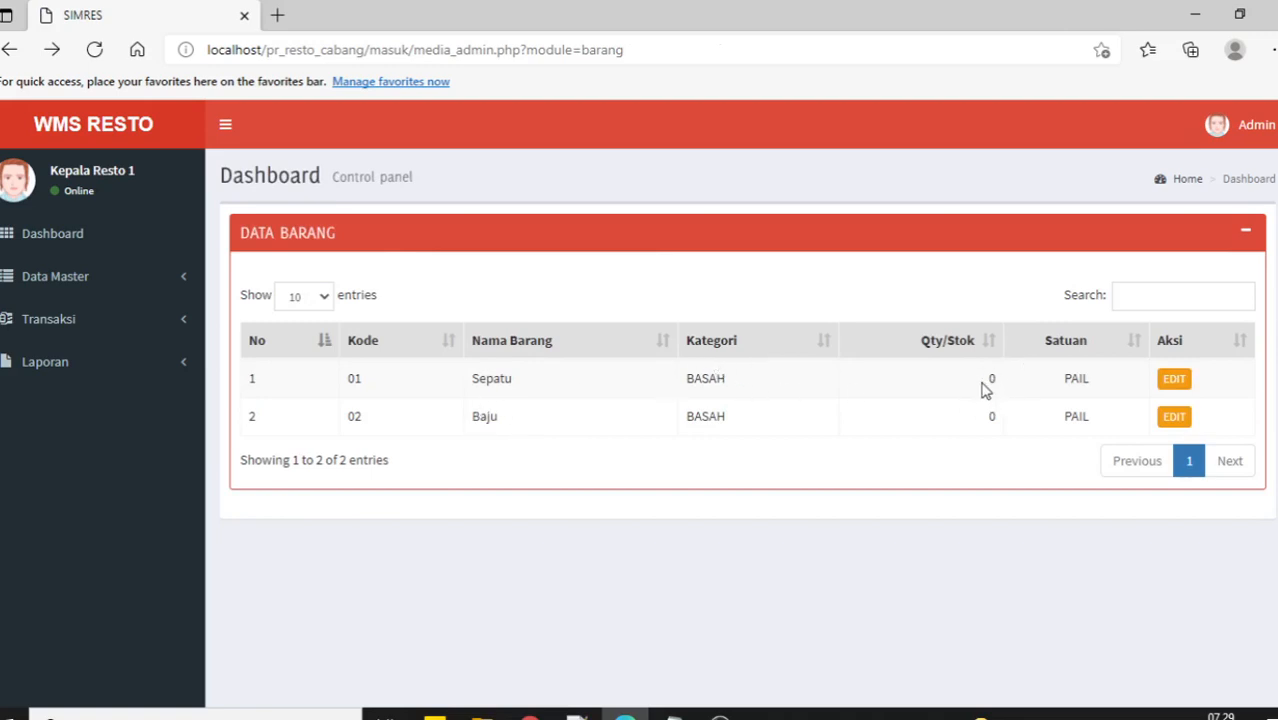
left_click(105, 284)
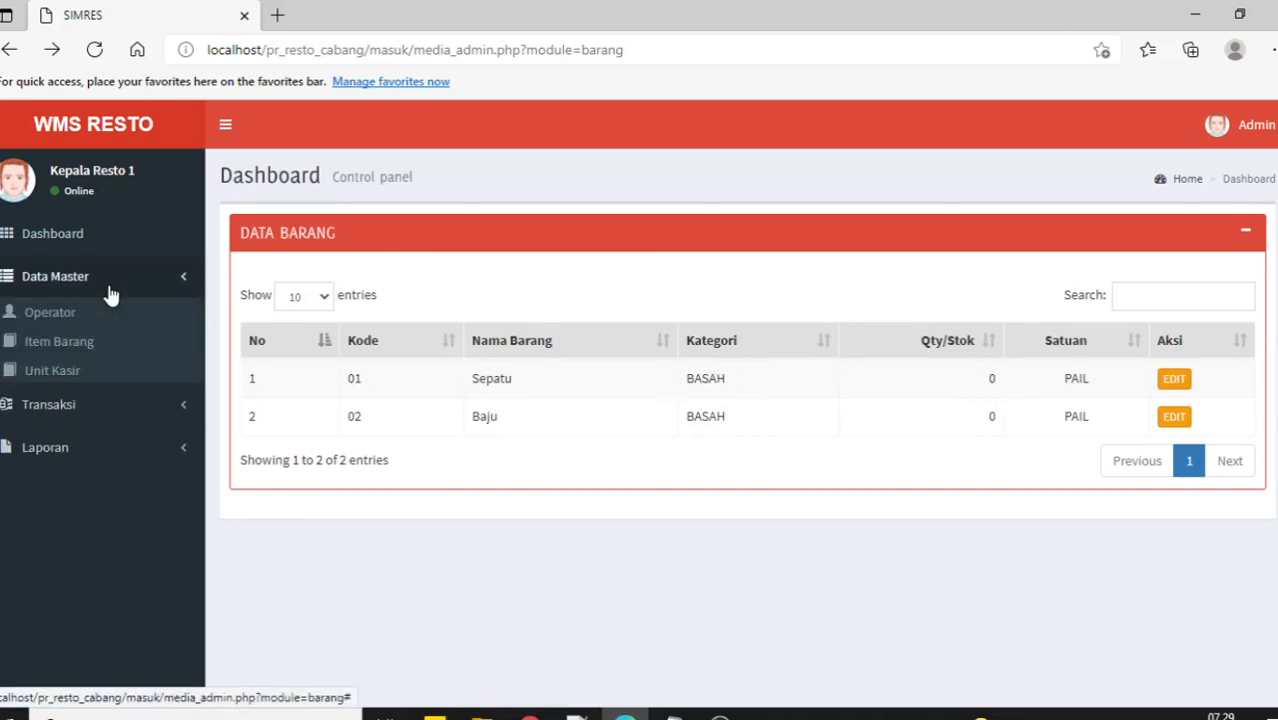
Add the unit EDC BRI in the Unit Kasir list and correct its name.
left_click(66, 369)
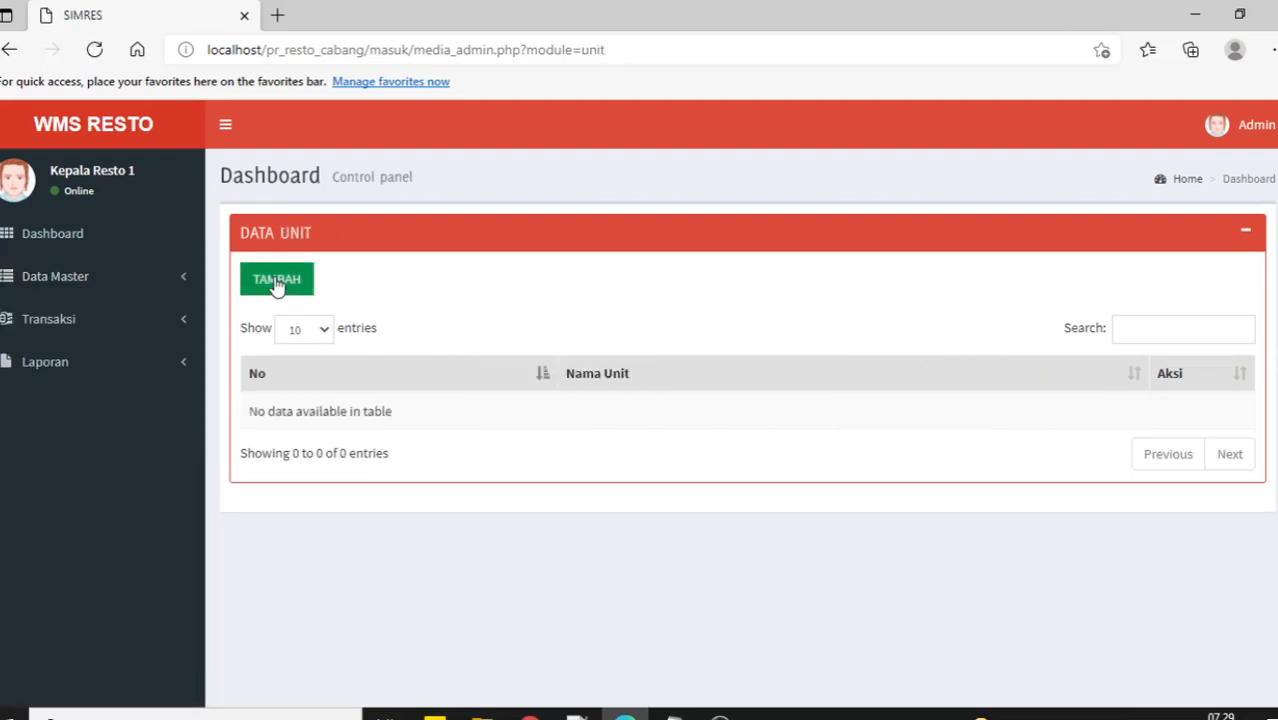
left_click(277, 279)
left_click(536, 286)
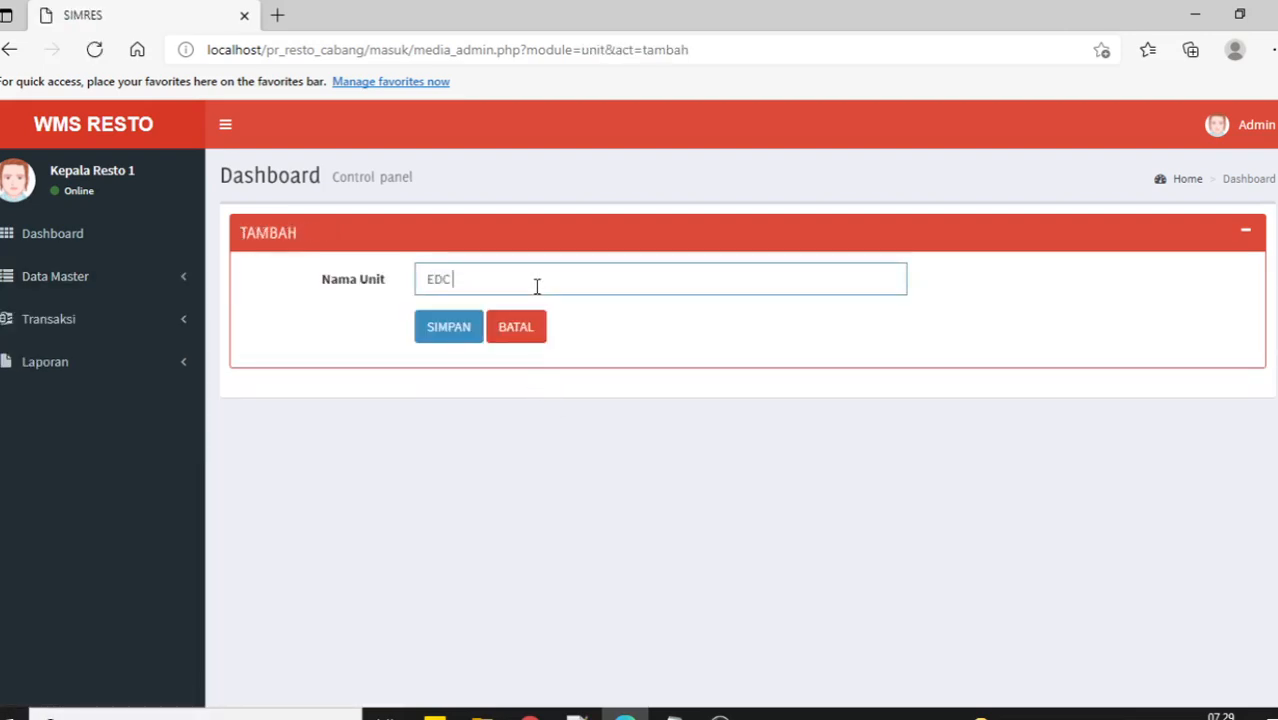
key("Return")
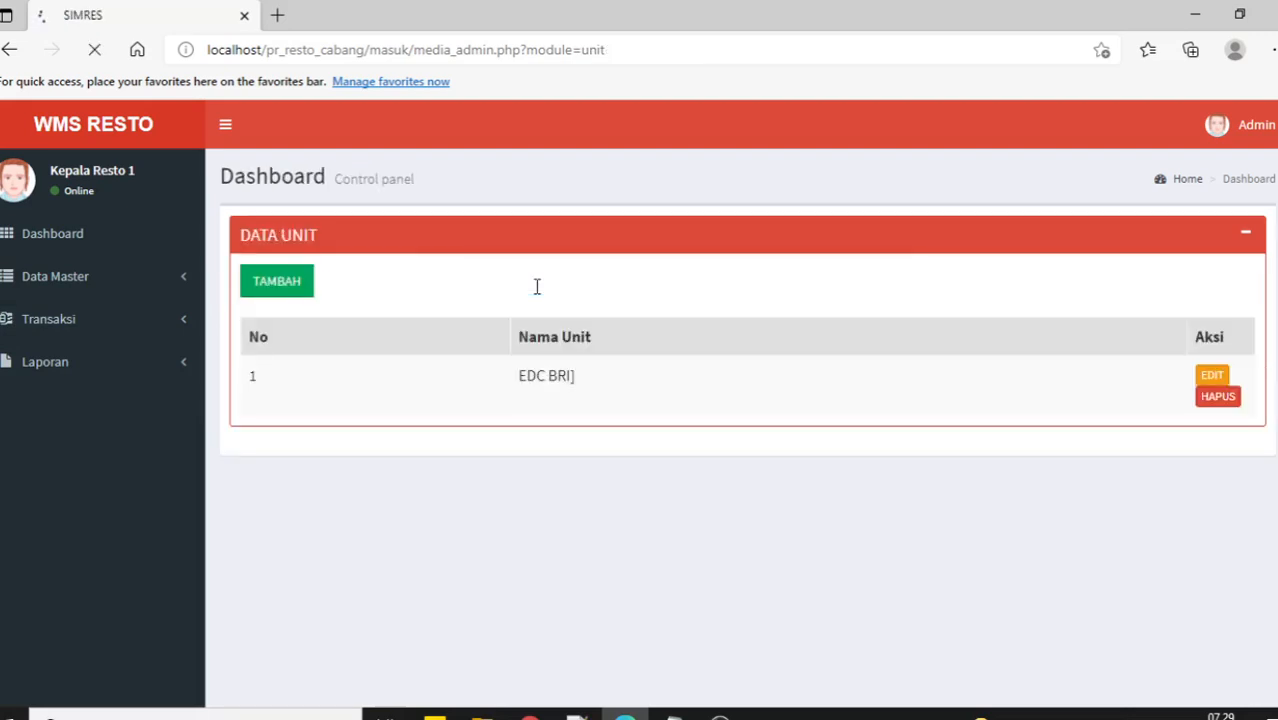
left_click(1170, 413)
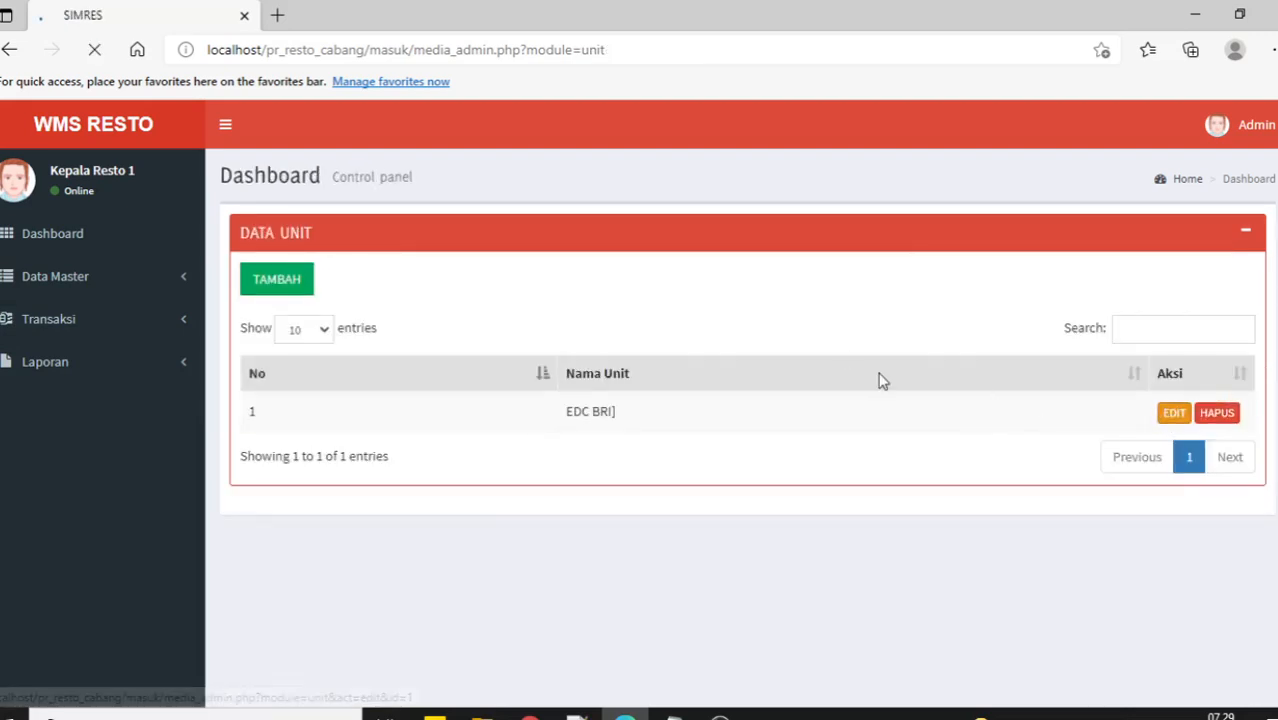
left_click(563, 281)
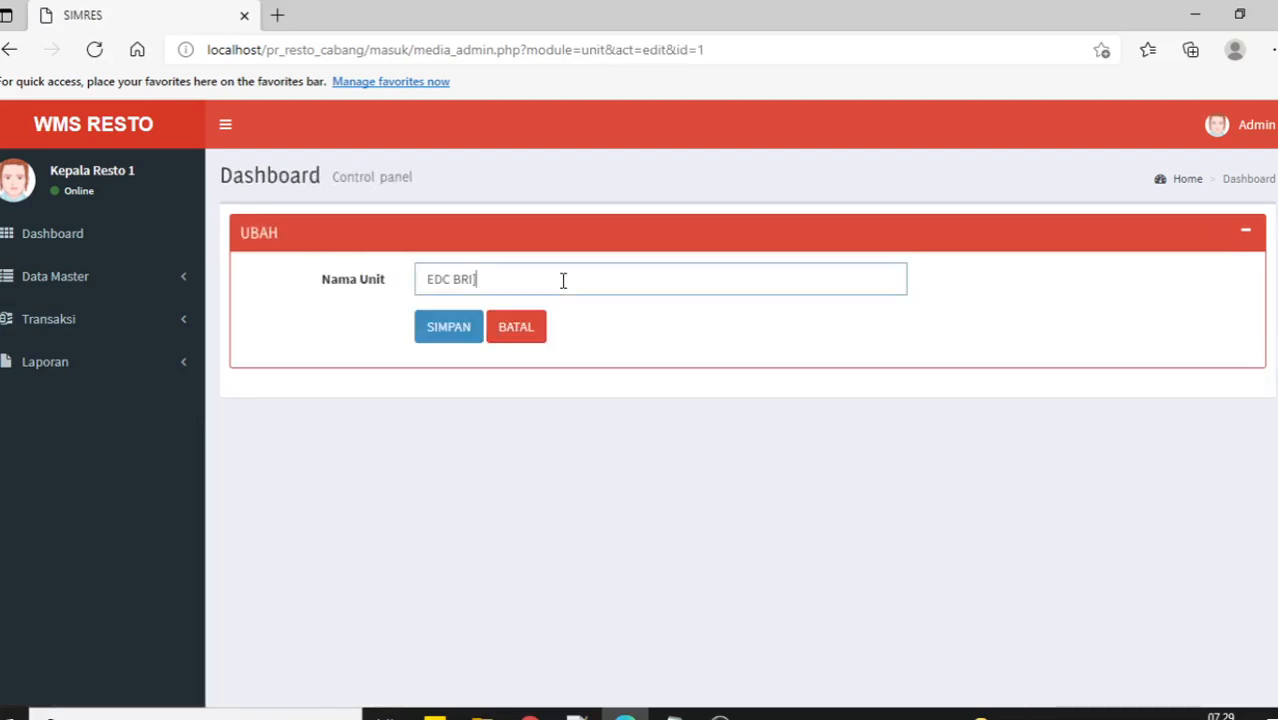
left_click(427, 334)
Add the units EDC BCA and EDC MANDIRI.
left_click(277, 291)
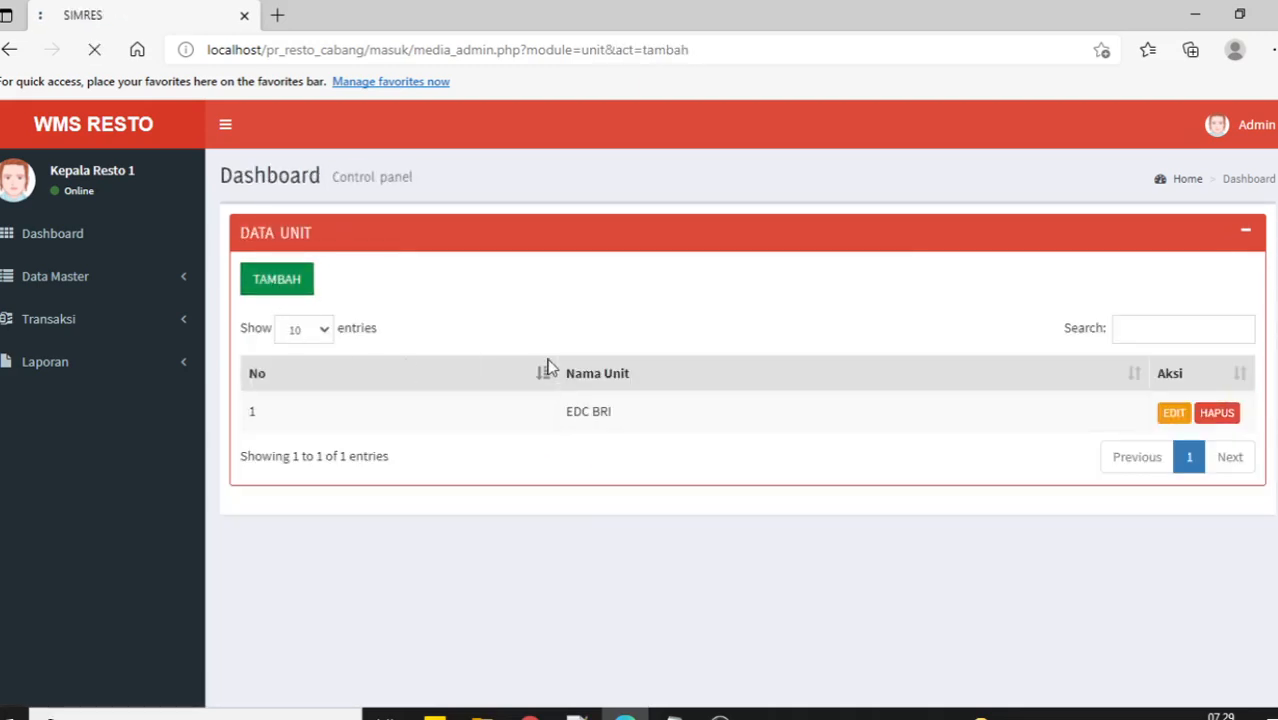
left_click(514, 280)
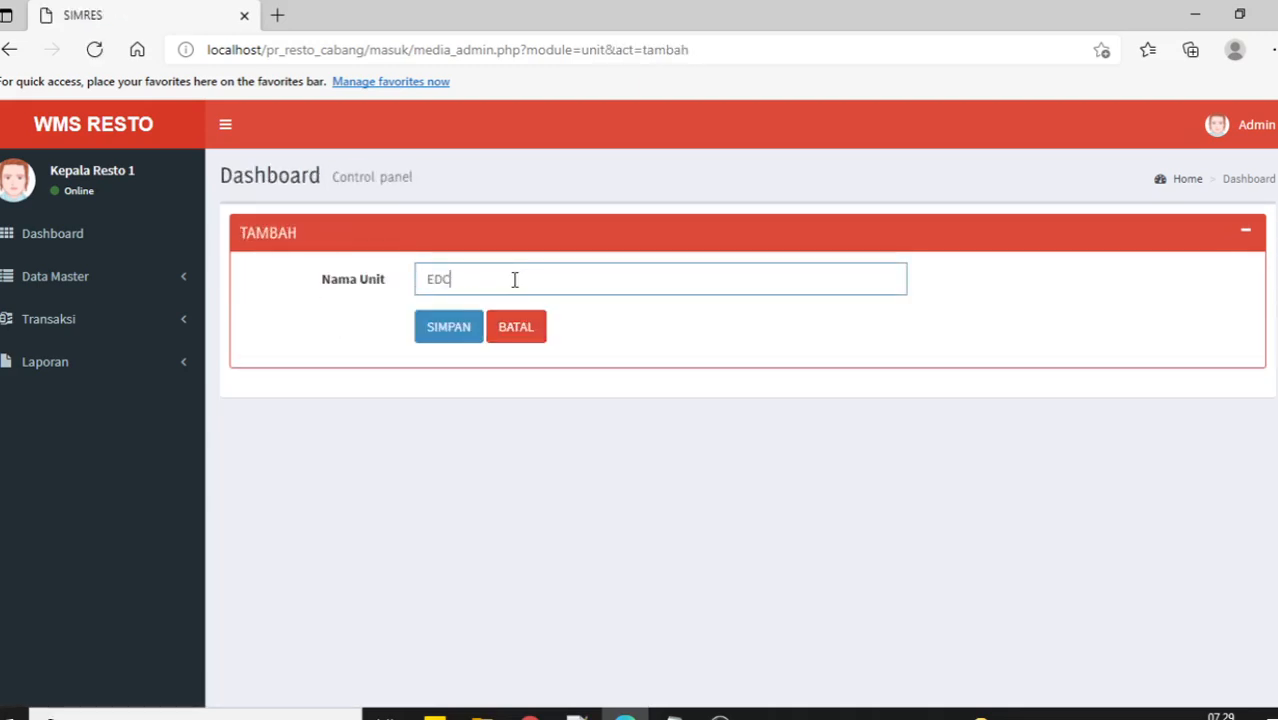
key("Return")
left_click(305, 290)
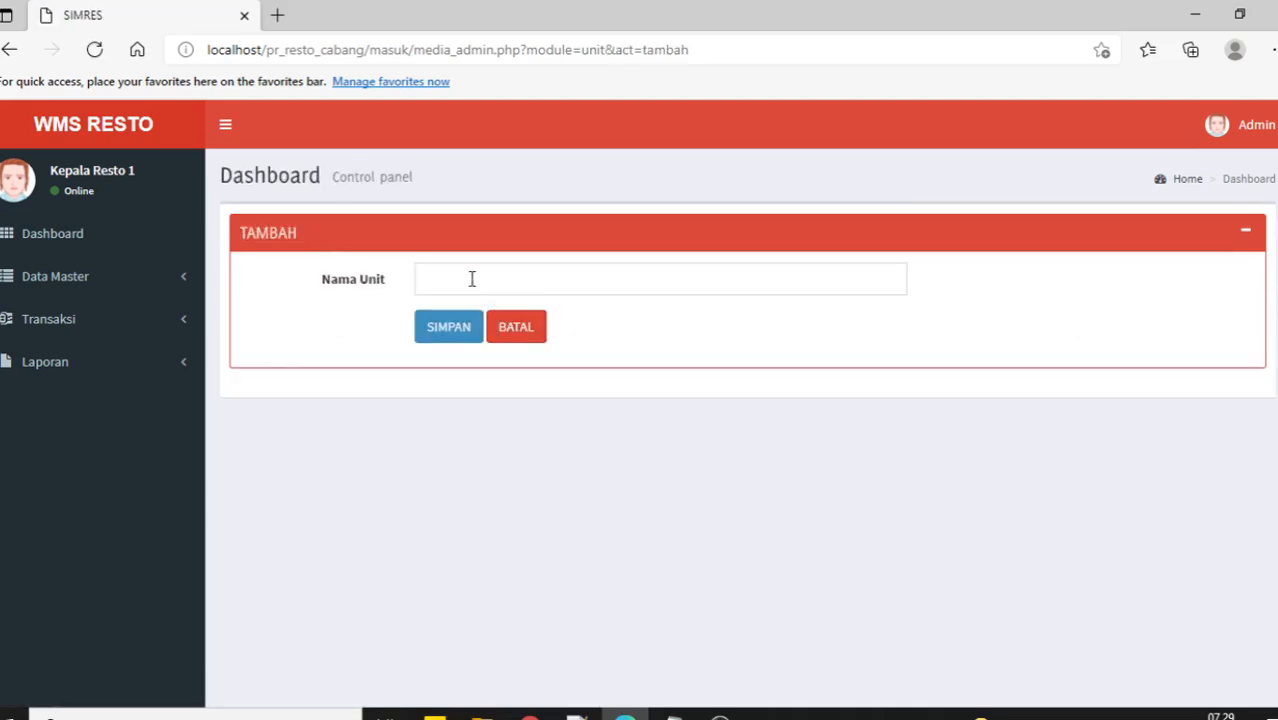
left_click(469, 277)
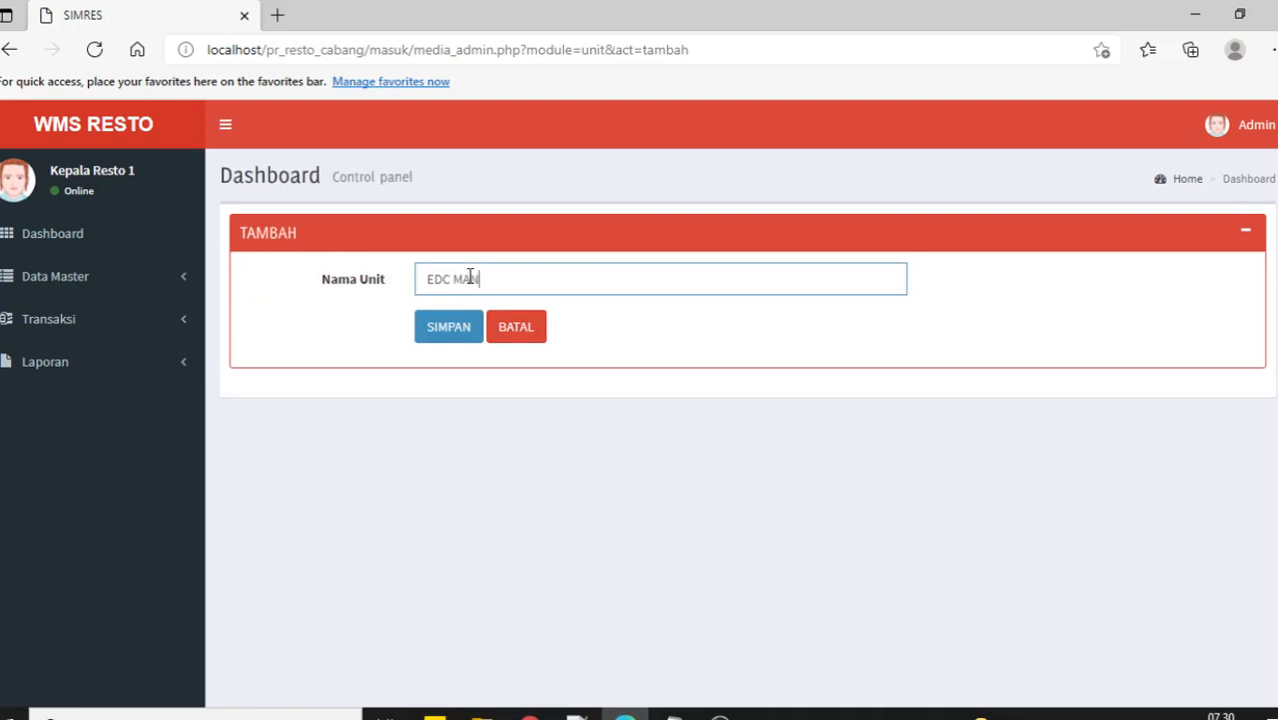
type("EDC MANDIRI")
key("Return")
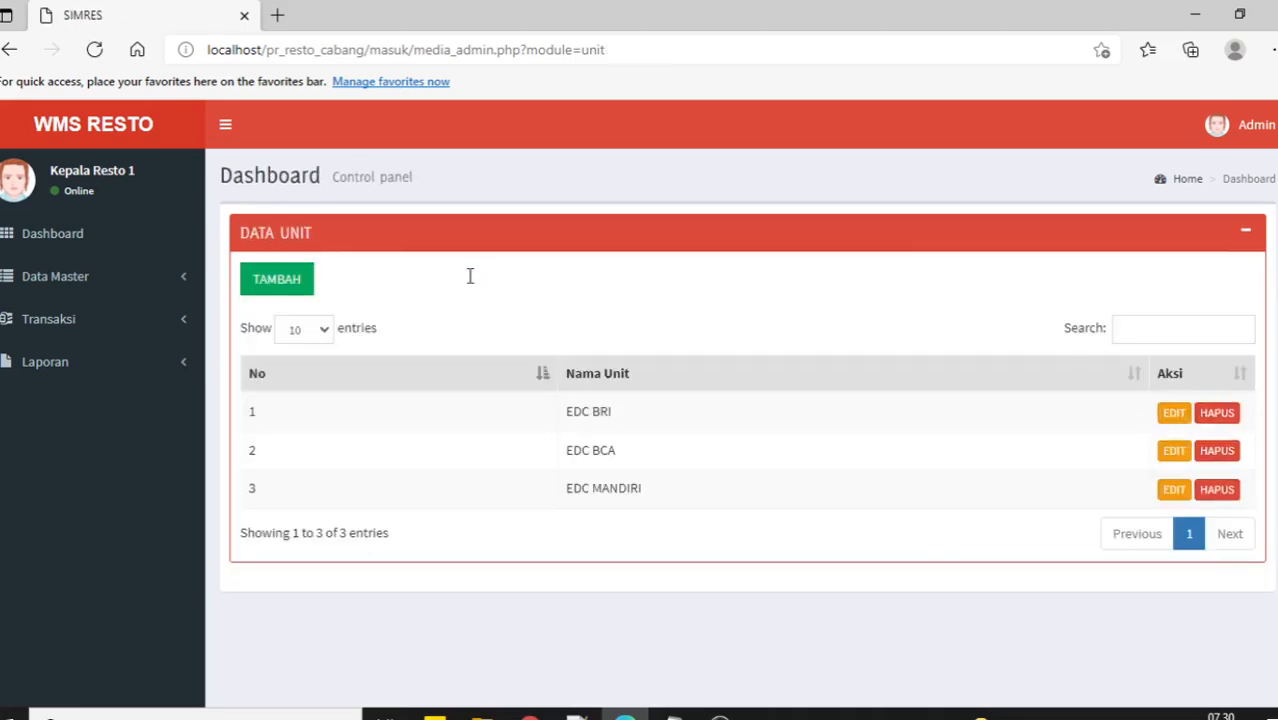
Add the units TUNAI and LAIN-LAIN.
left_click(337, 294)
left_click(493, 285)
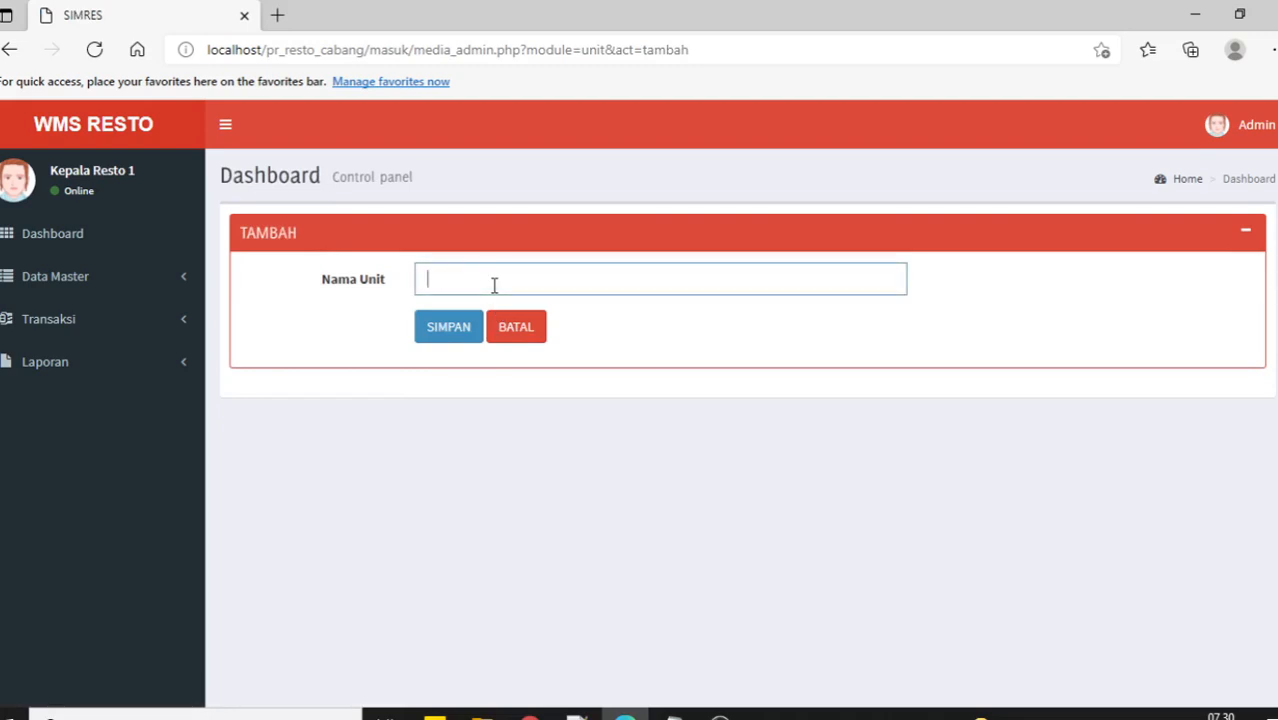
type("TUNAI")
key("Return")
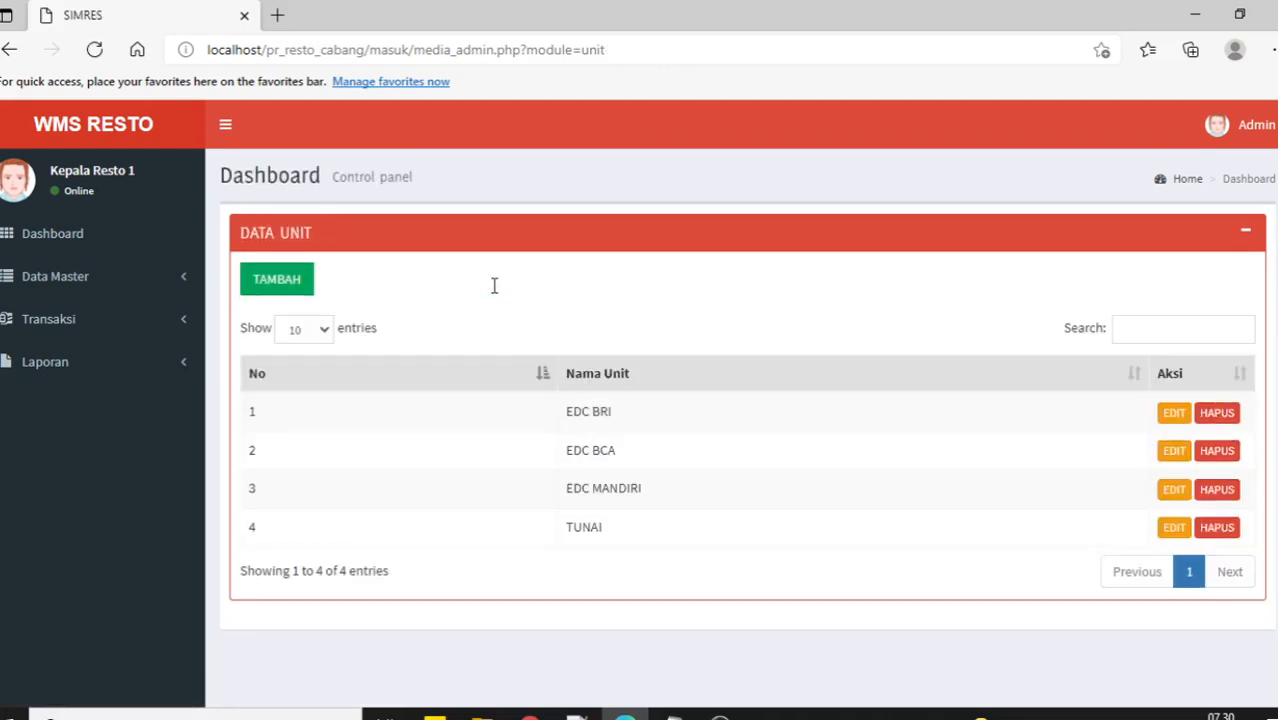
left_click(300, 288)
left_click(489, 287)
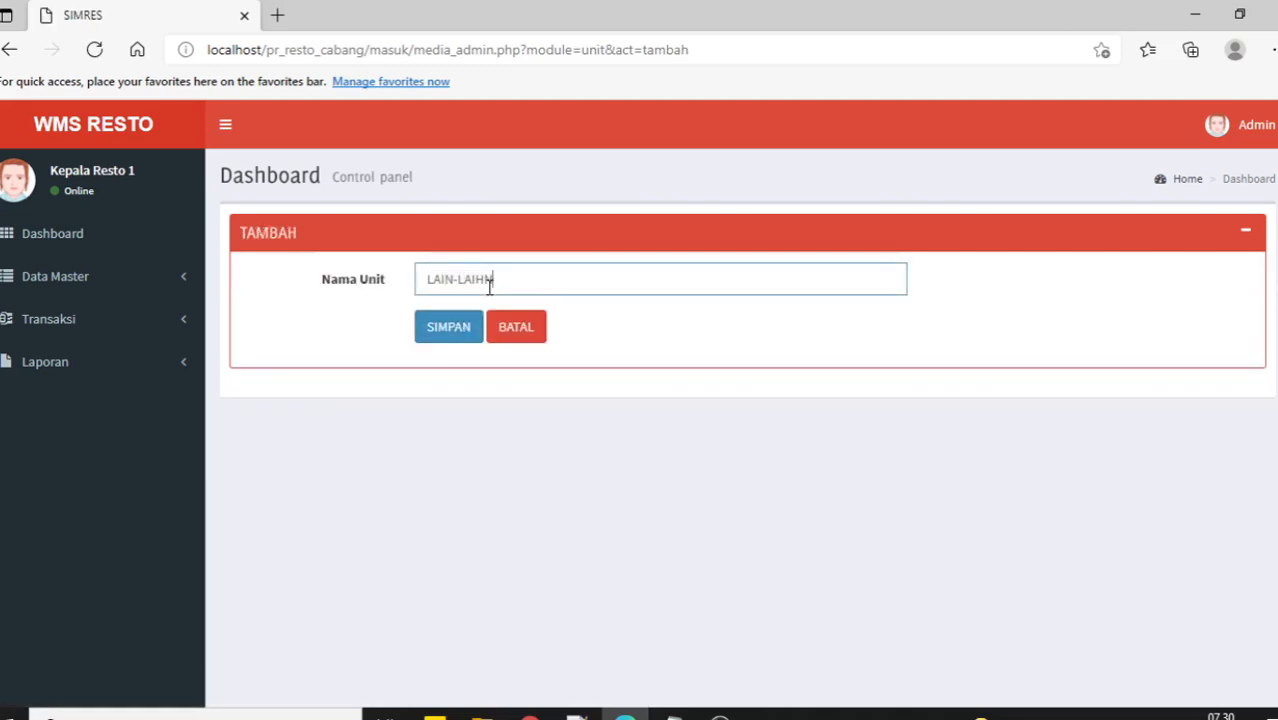
type("LAIN-LAIN")
key("Return")
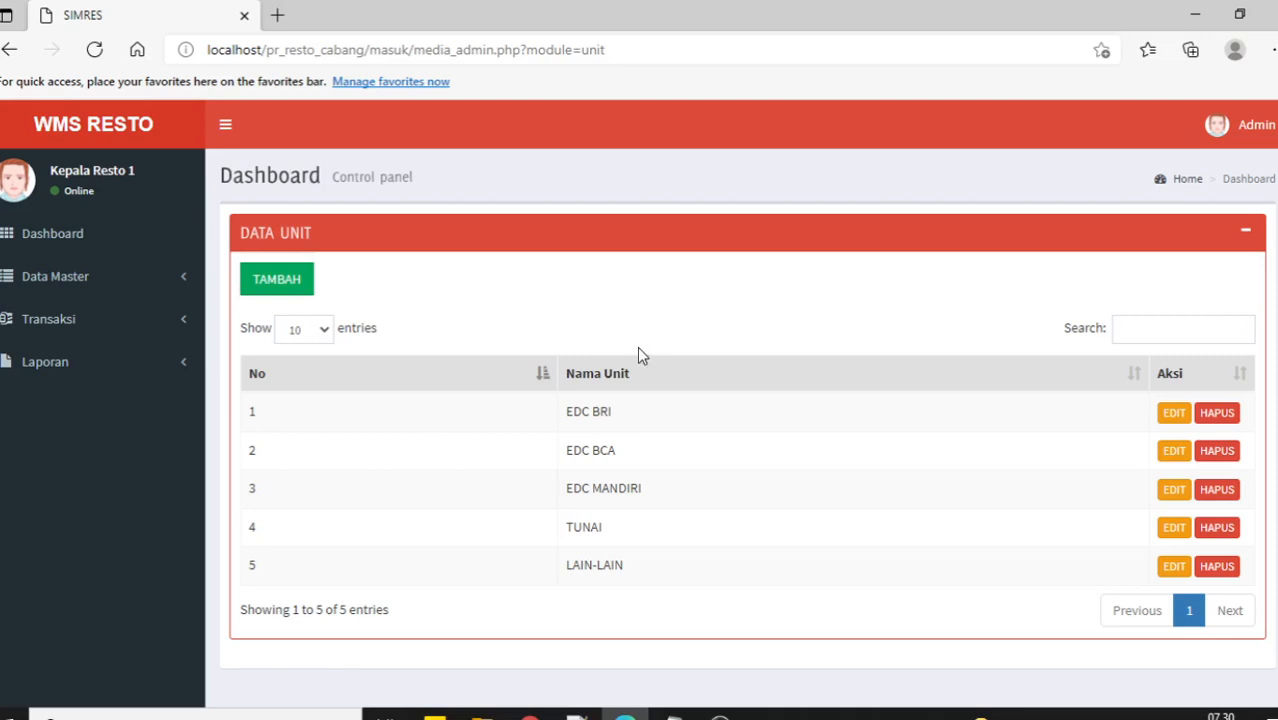
left_click(144, 323)
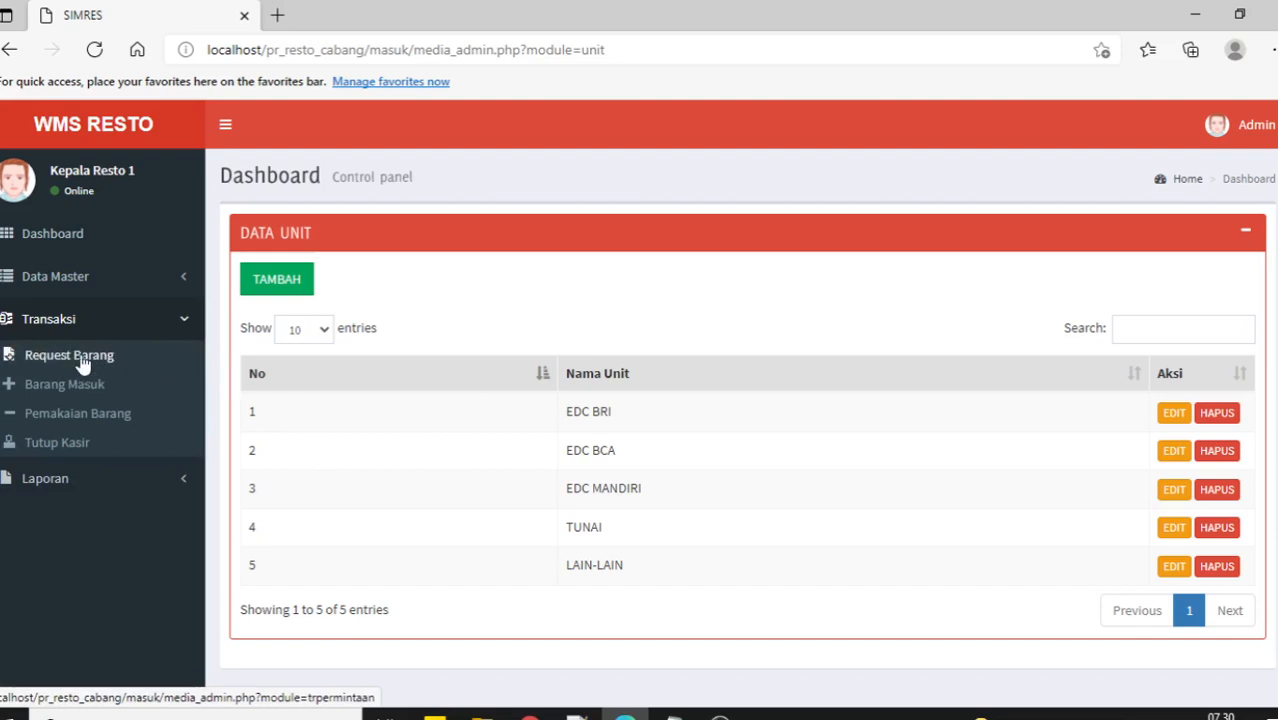
Start a new goods request and add 10 Baju to its details.
left_click(84, 362)
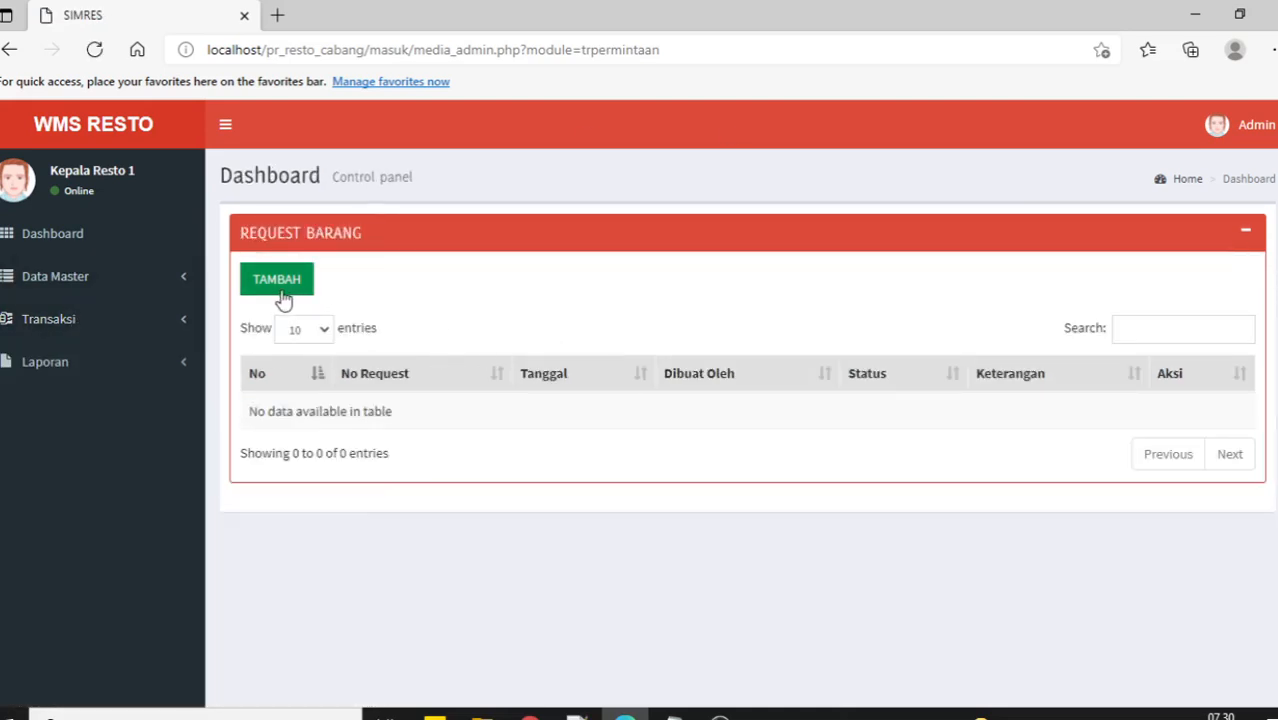
left_click(281, 292)
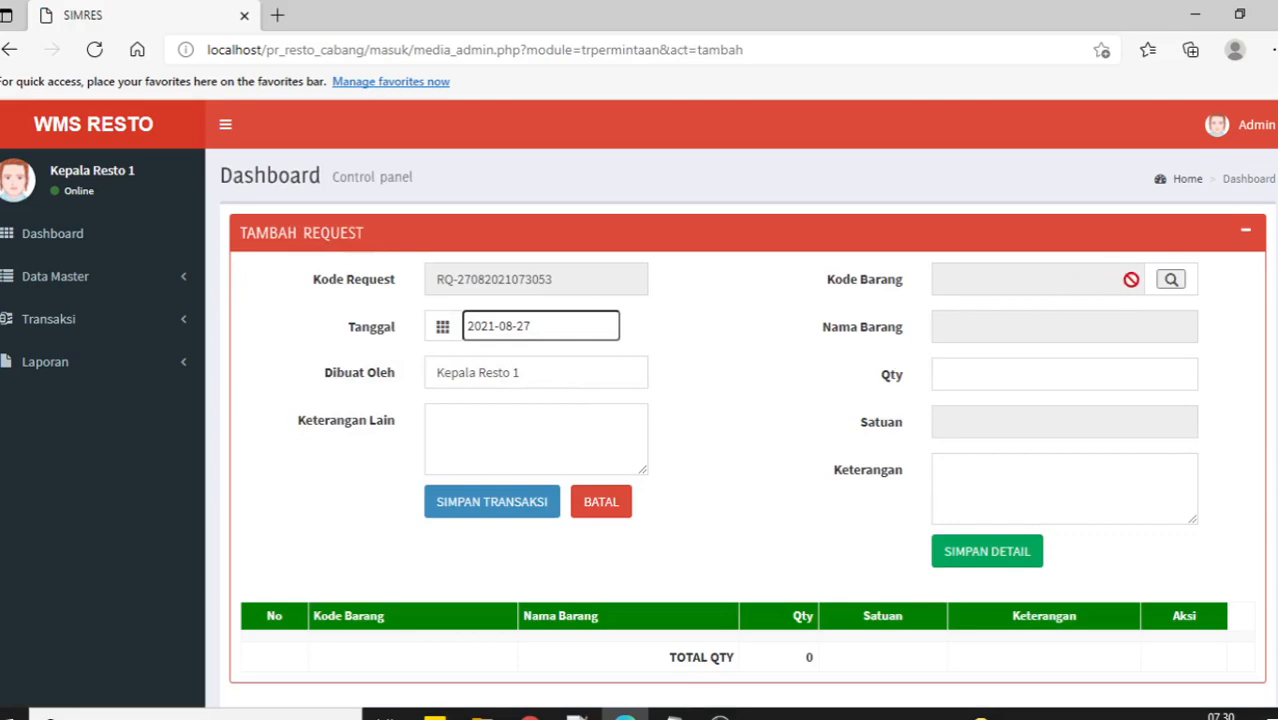
left_click(1171, 279)
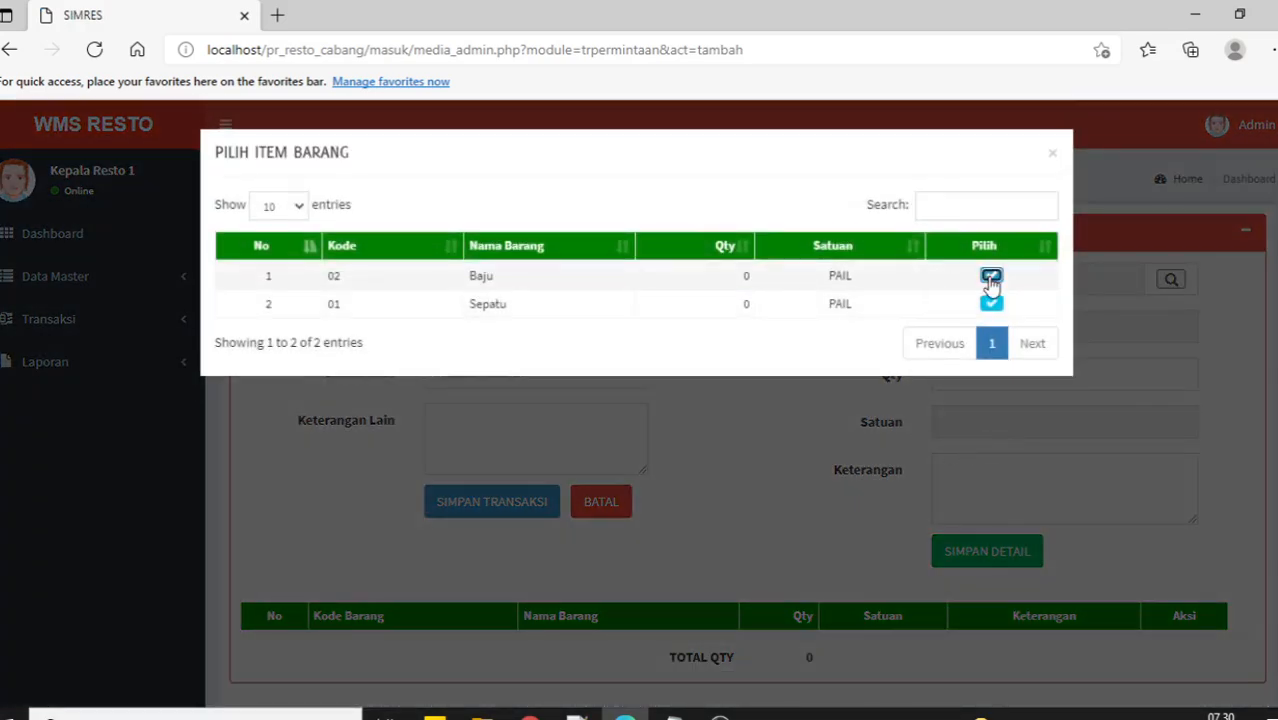
left_click(991, 283)
left_click(985, 379)
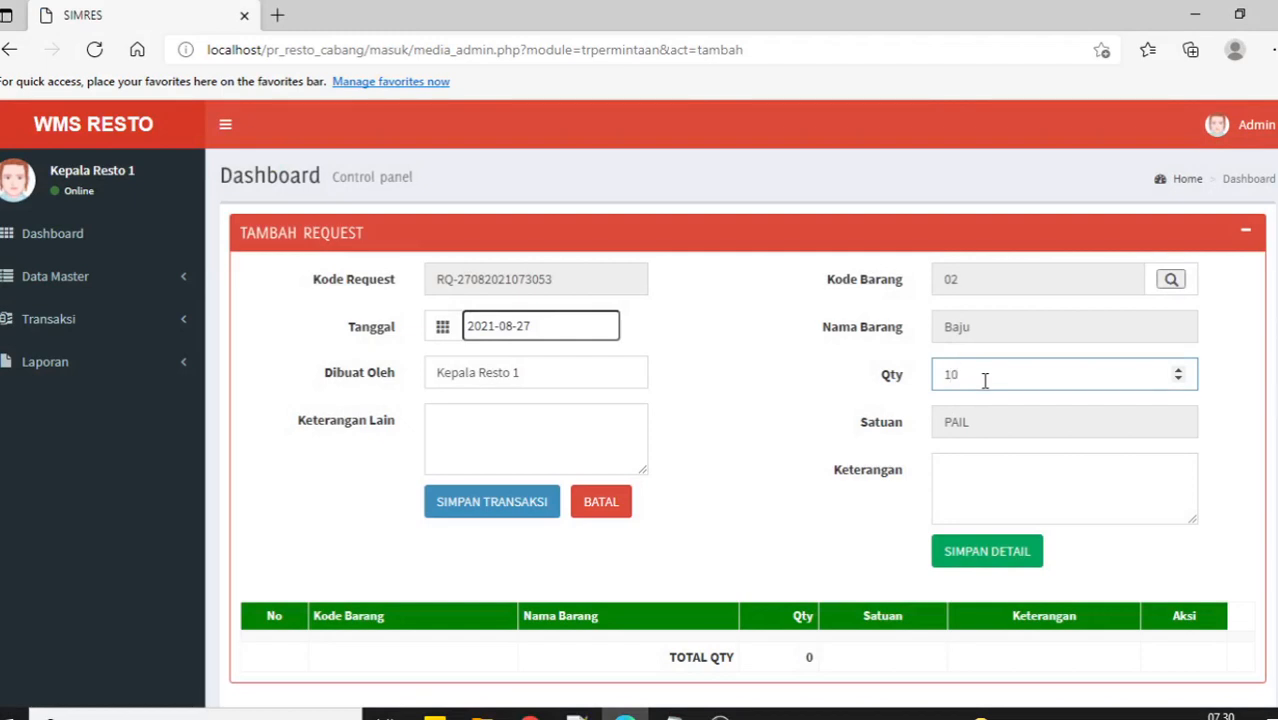
left_click(994, 551)
Add 20 Sepatu to the goods request details.
scroll(638, 537, "down", 1)
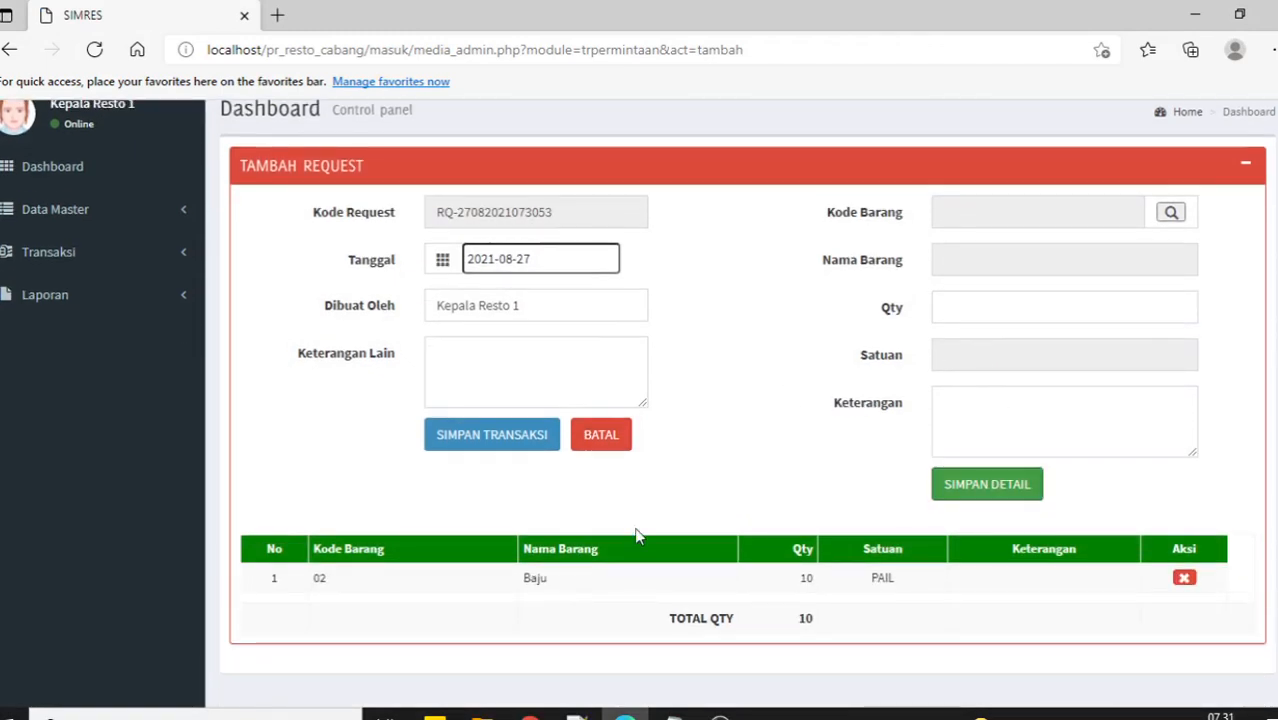
left_click(1170, 214)
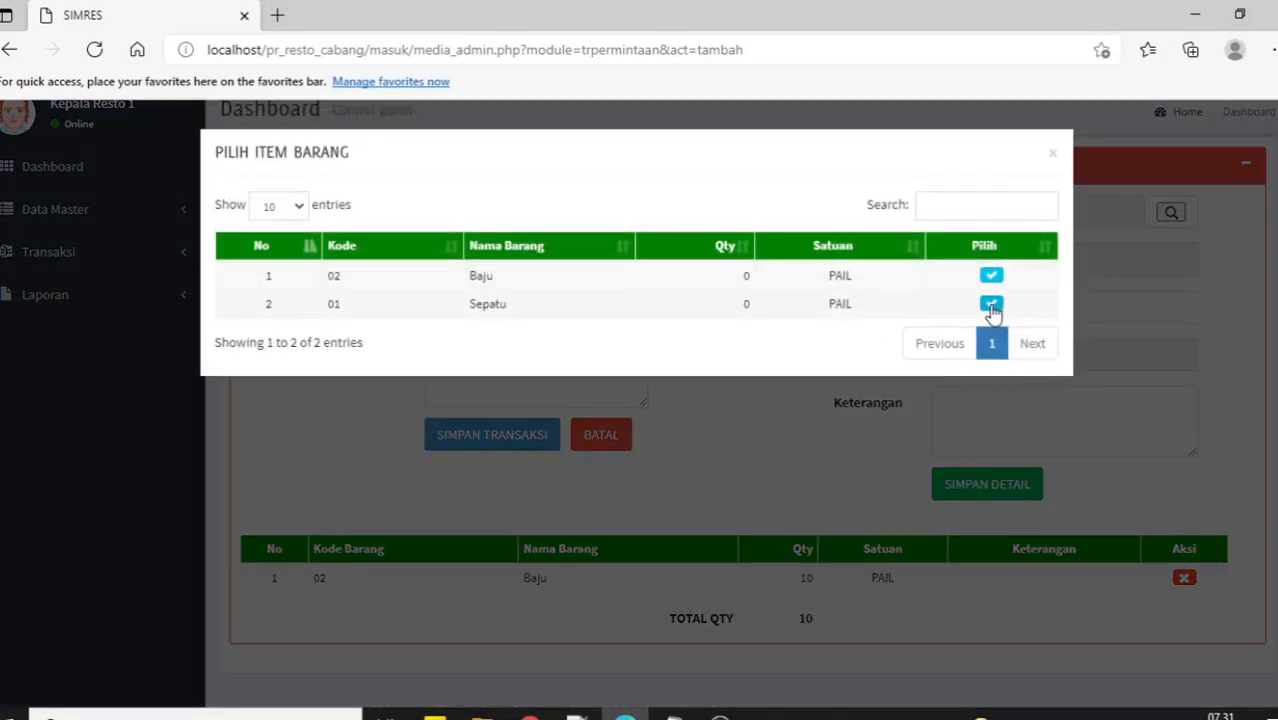
left_click(991, 305)
double_click(935, 311)
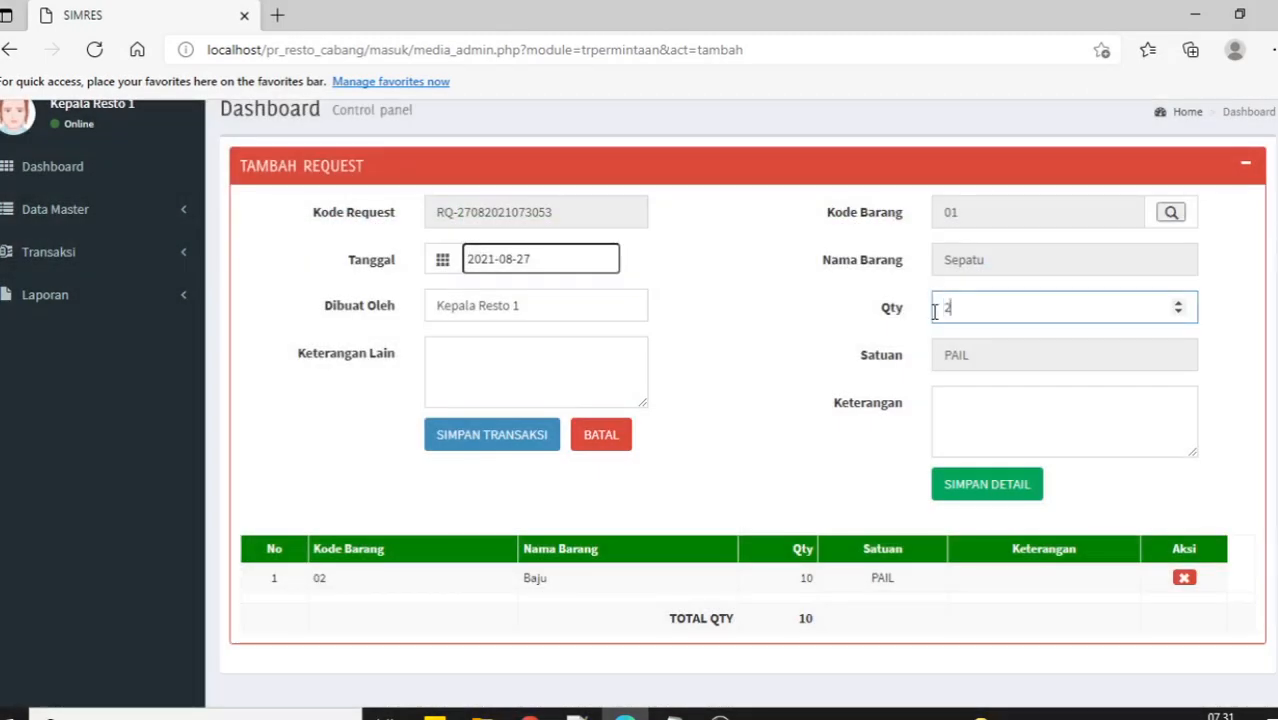
left_click(990, 486)
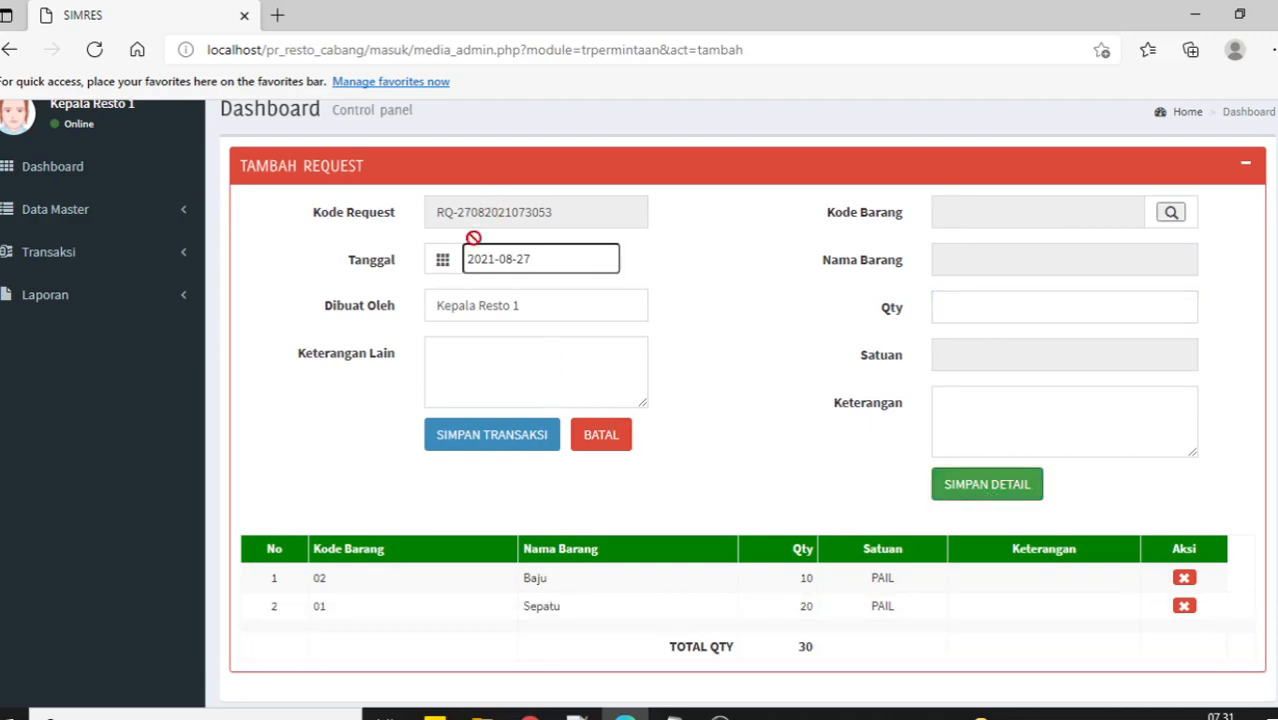
Keep the request date at 2021-08-27 and save the goods request transaction.
scroll(398, 436, "up", 1)
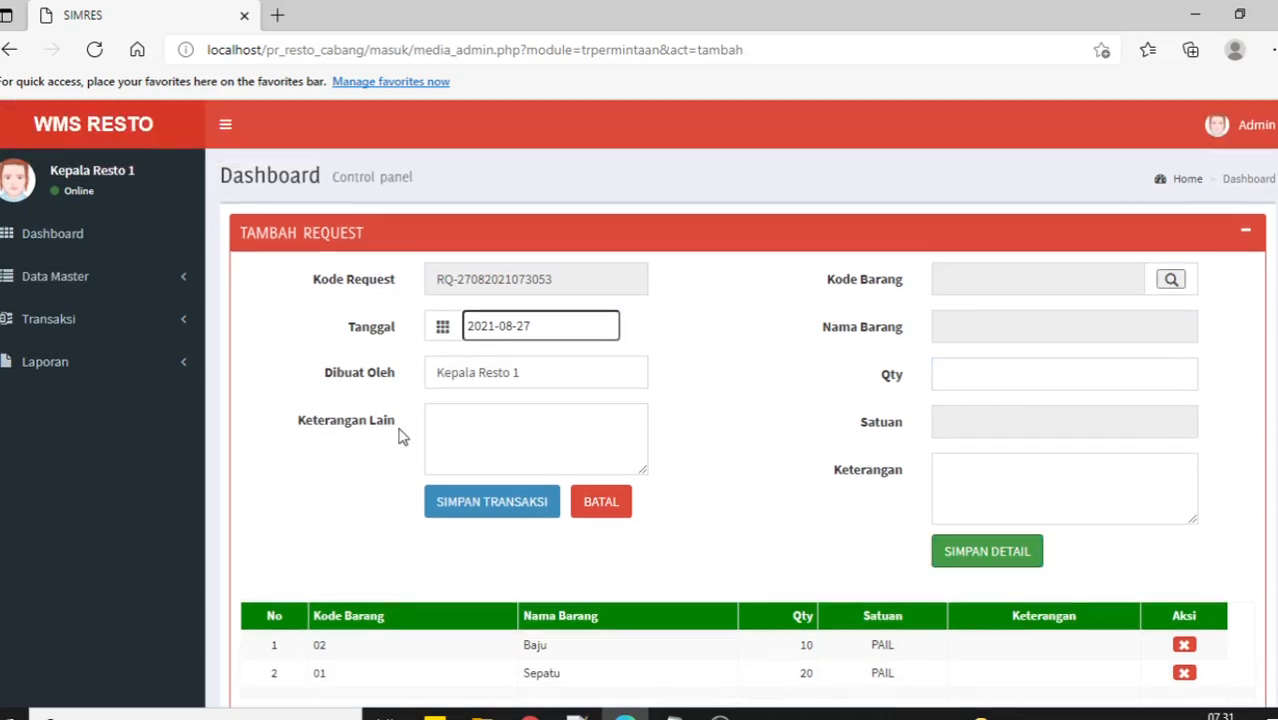
left_click(558, 328)
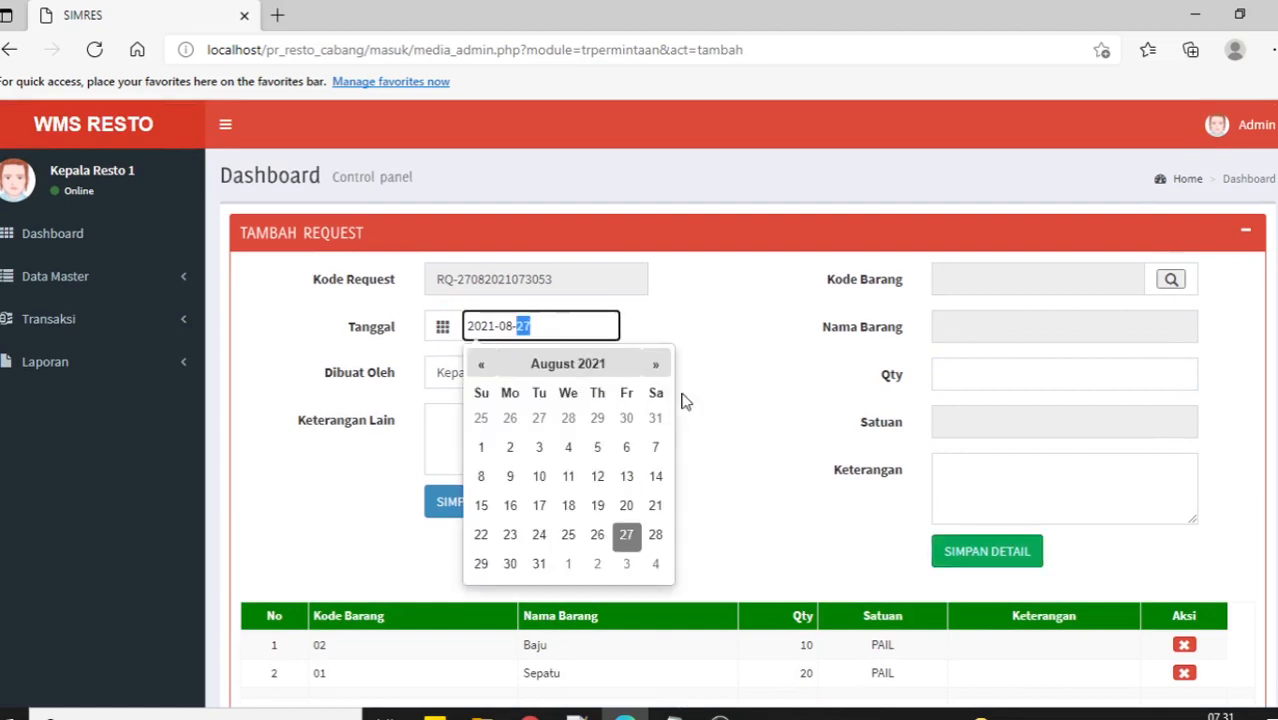
left_click(716, 458)
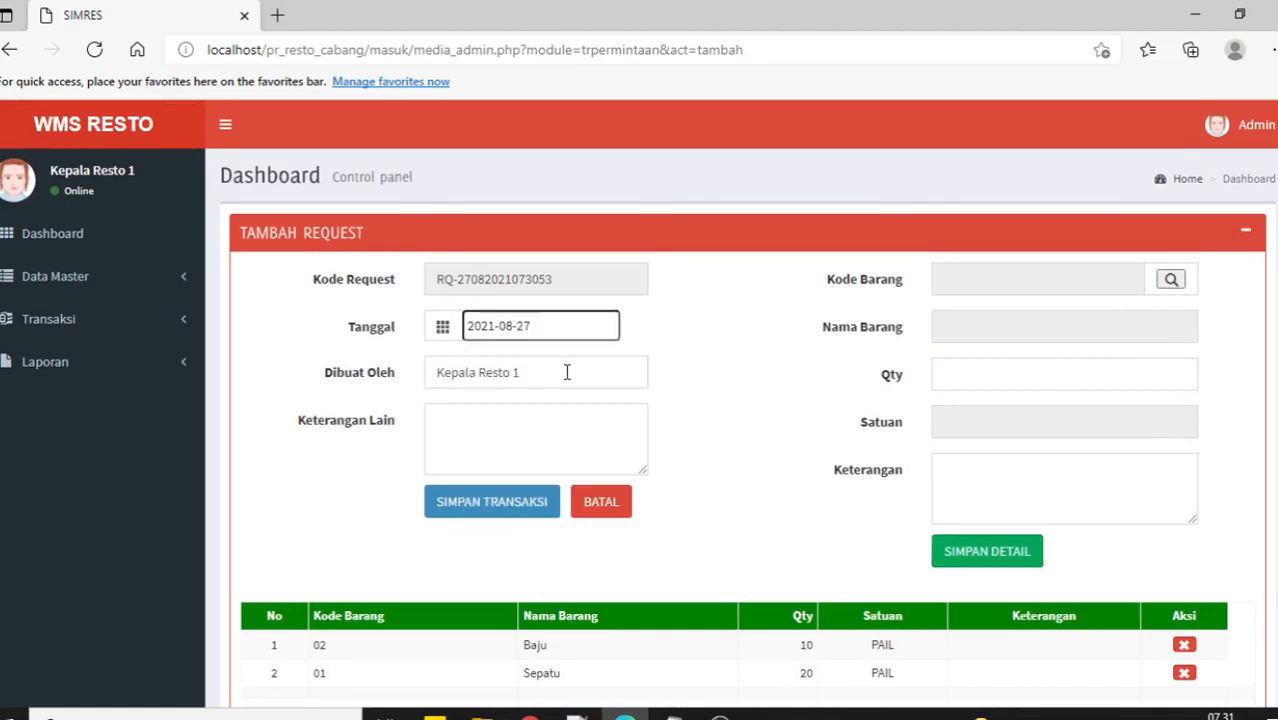
scroll(670, 476, "down", 1)
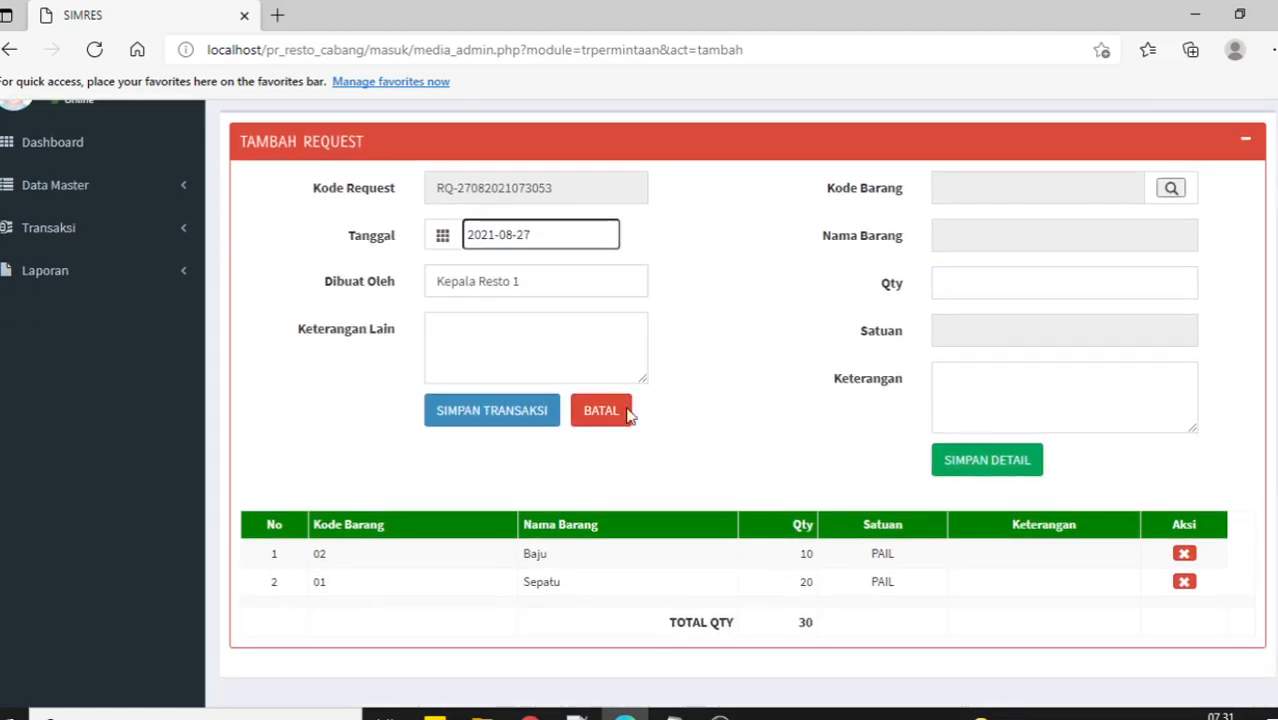
left_click_drag(530, 282, 371, 286)
left_click(700, 394)
left_click(476, 422)
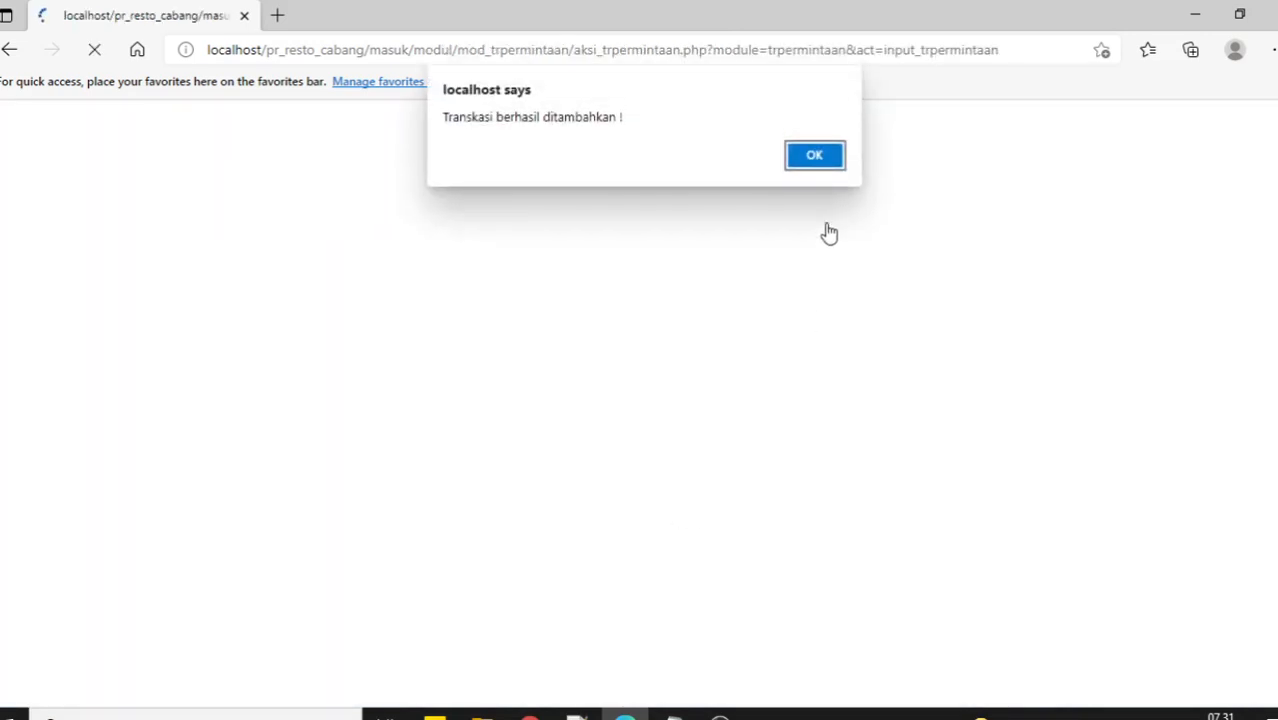
left_click(815, 152)
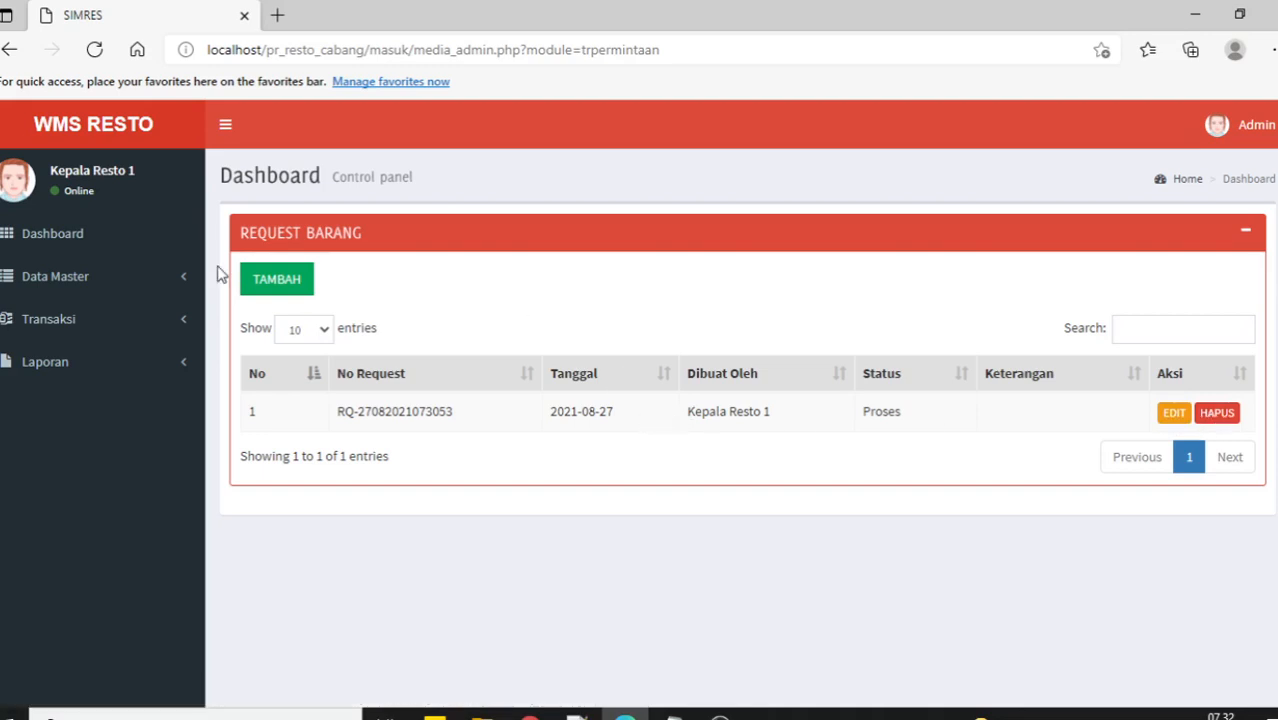
mouse_move(530, 716)
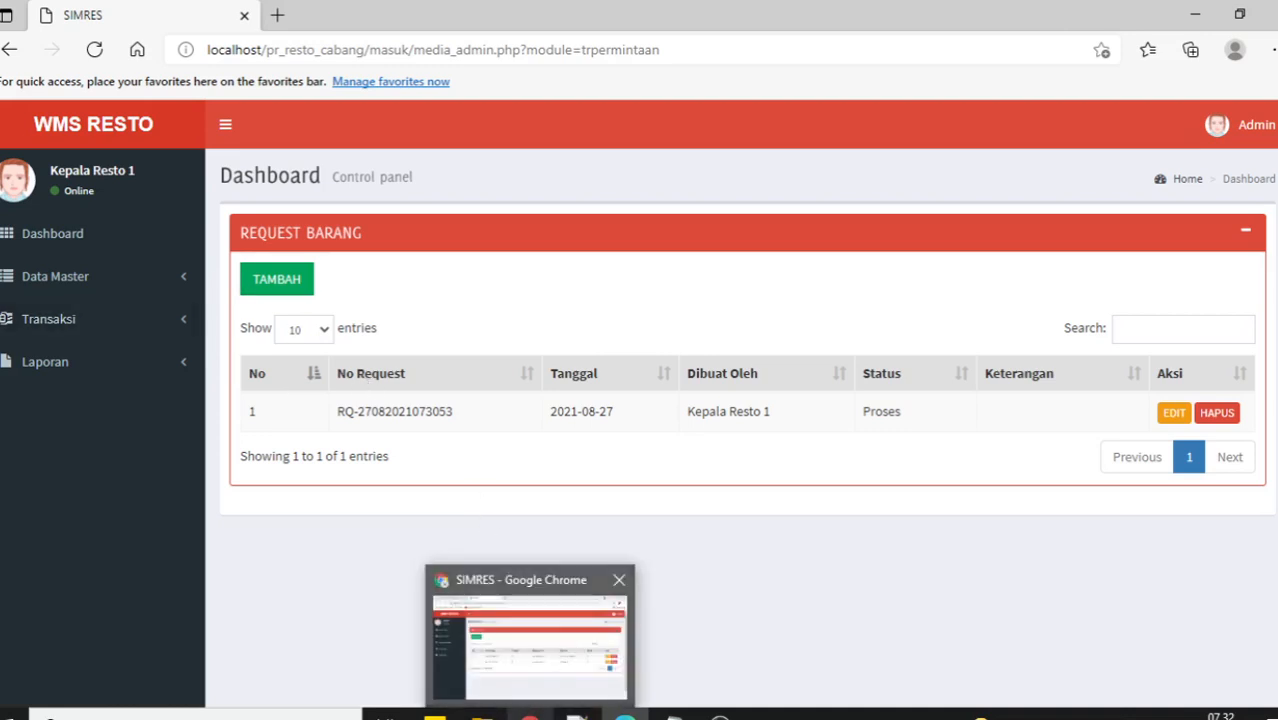
left_click(535, 640)
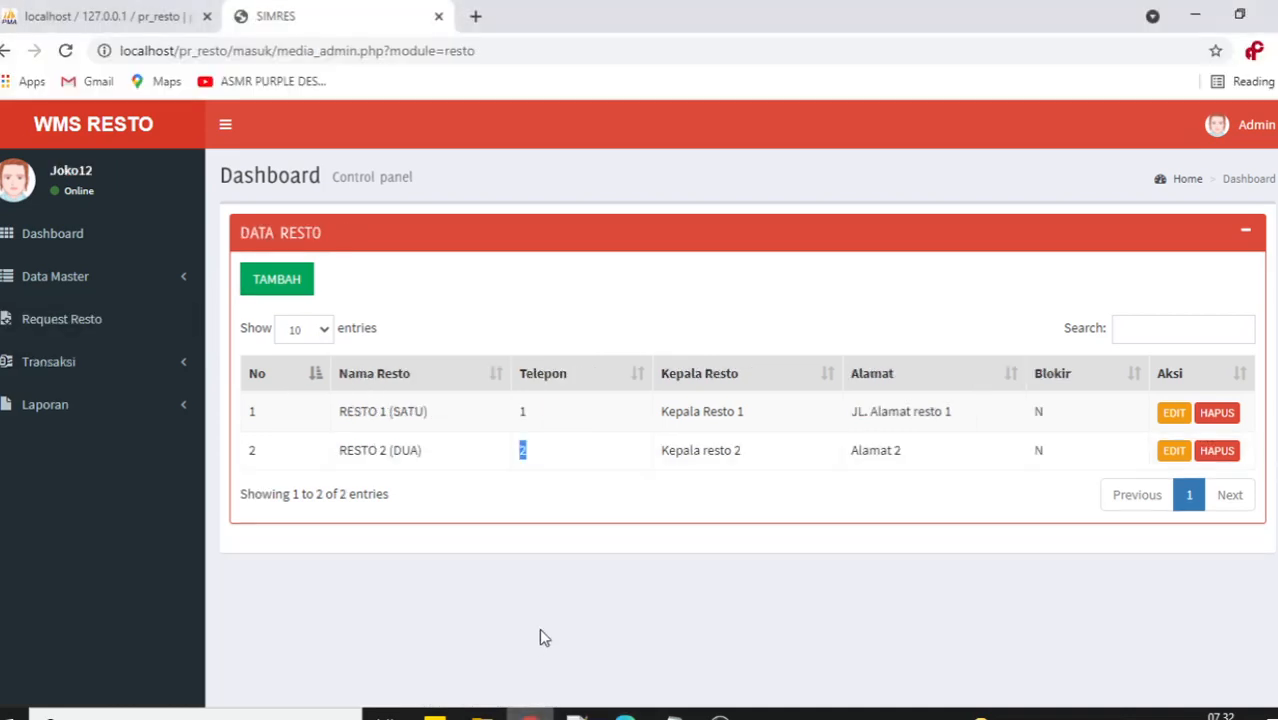
left_click(64, 51)
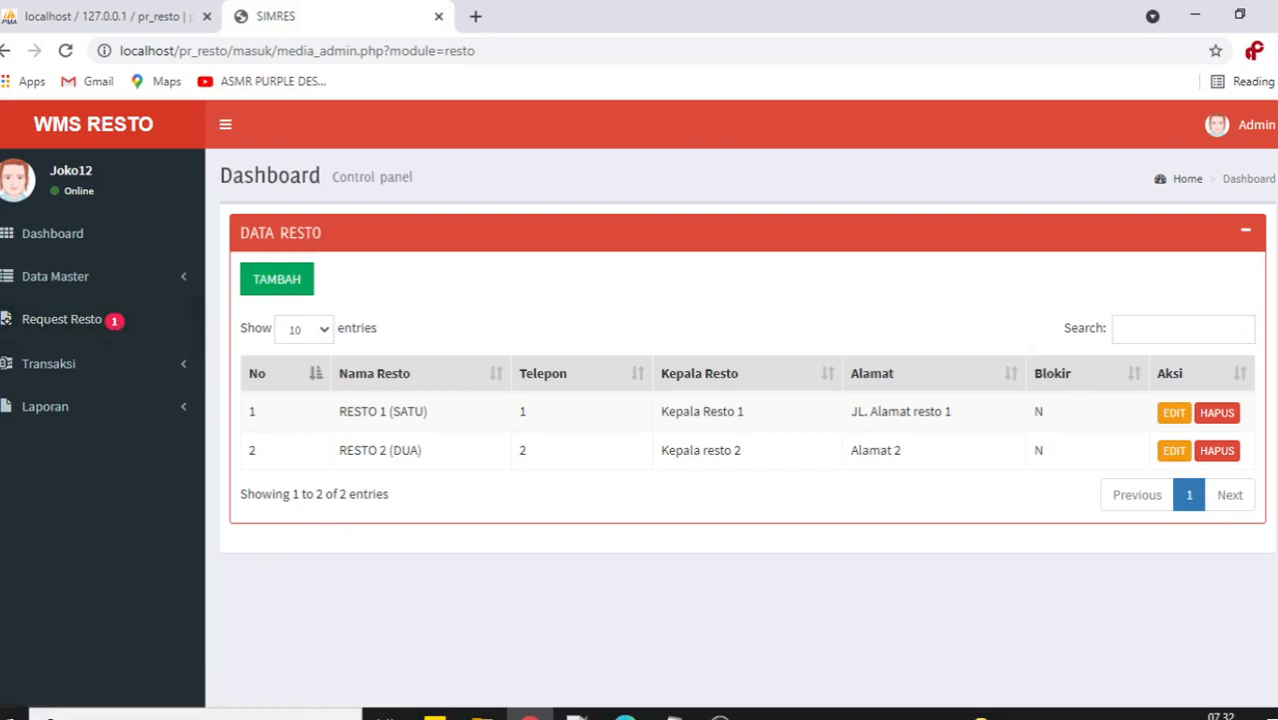
left_click(95, 320)
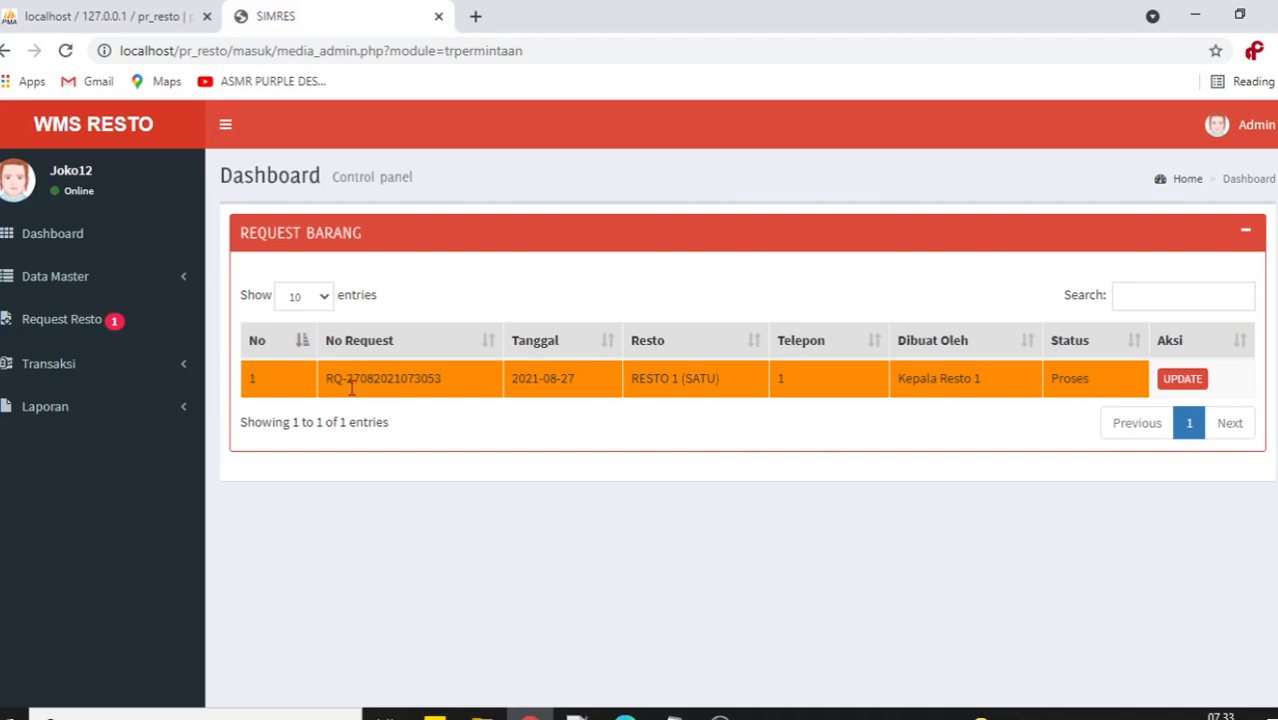
left_click_drag(250, 380, 1098, 383)
left_click(1053, 532)
left_click(1178, 380)
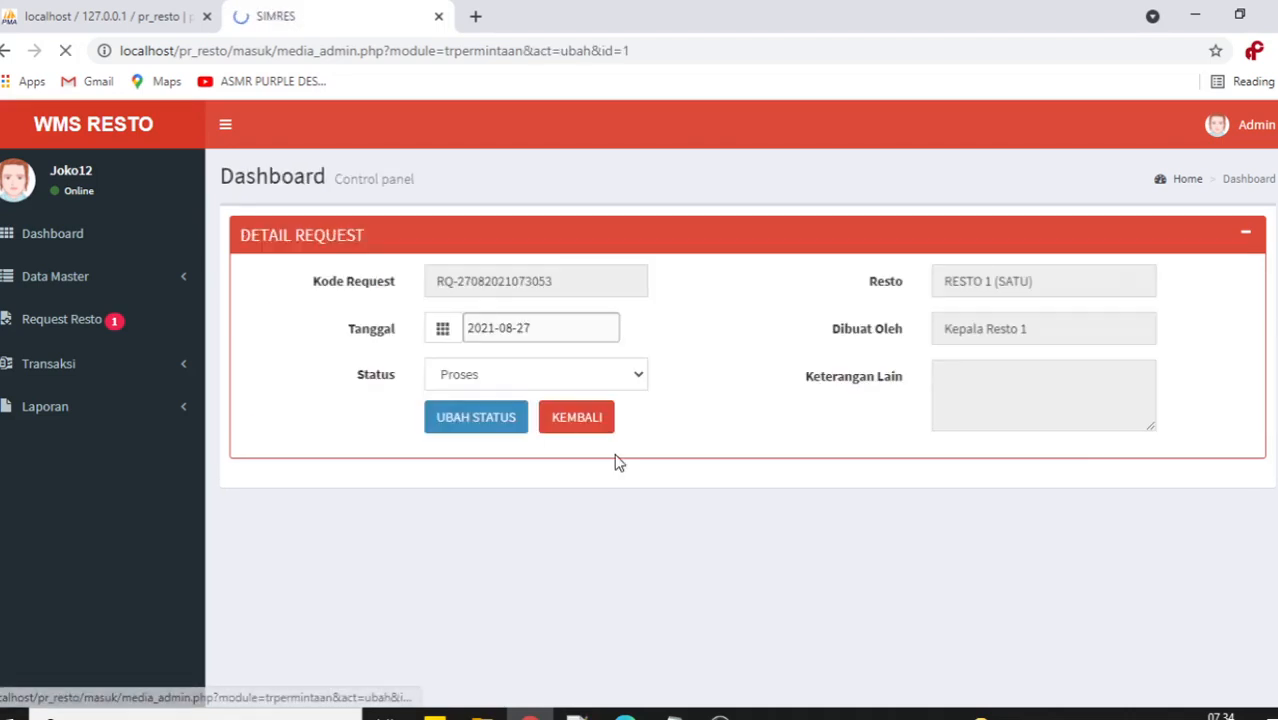
left_click(500, 374)
left_click(500, 420)
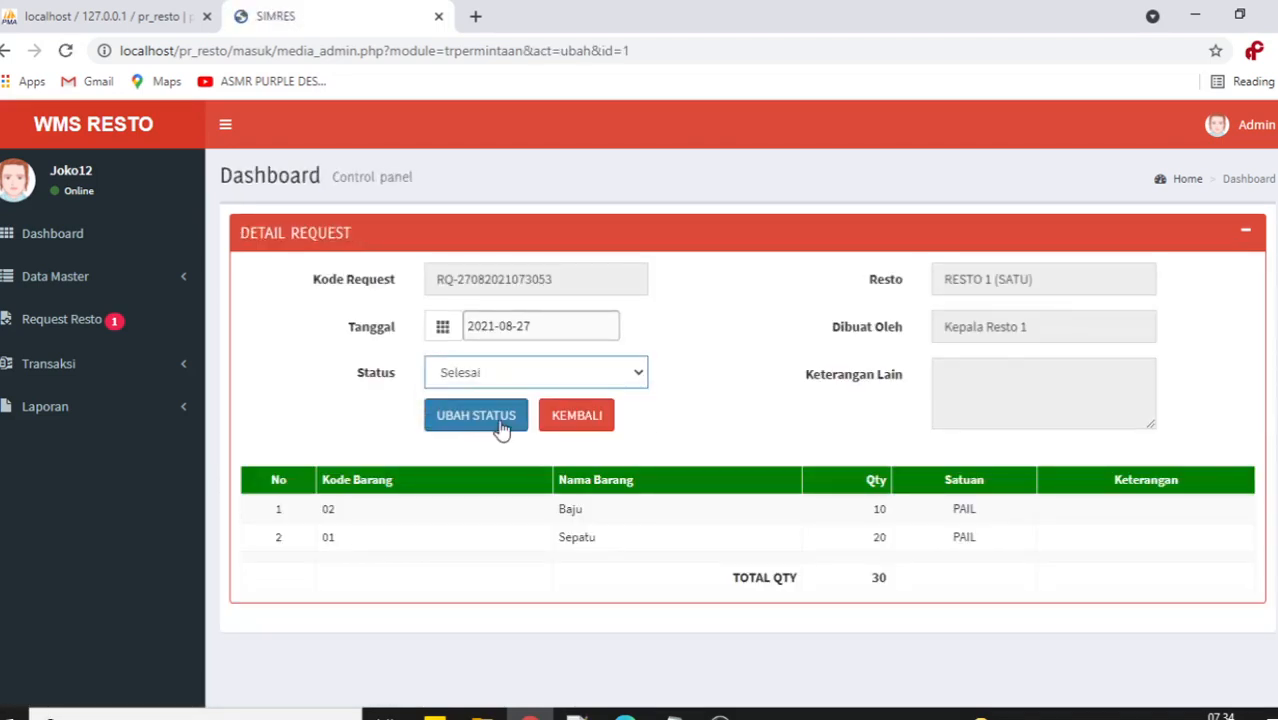
left_click(485, 419)
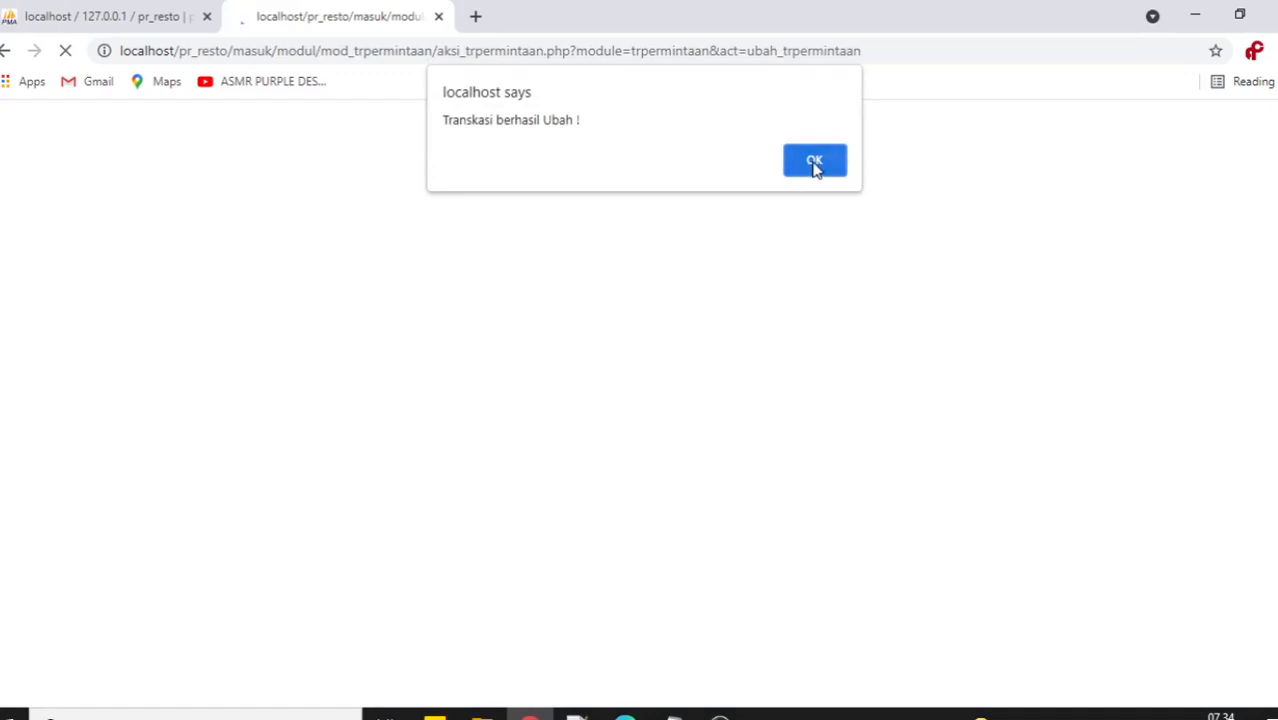
left_click(815, 162)
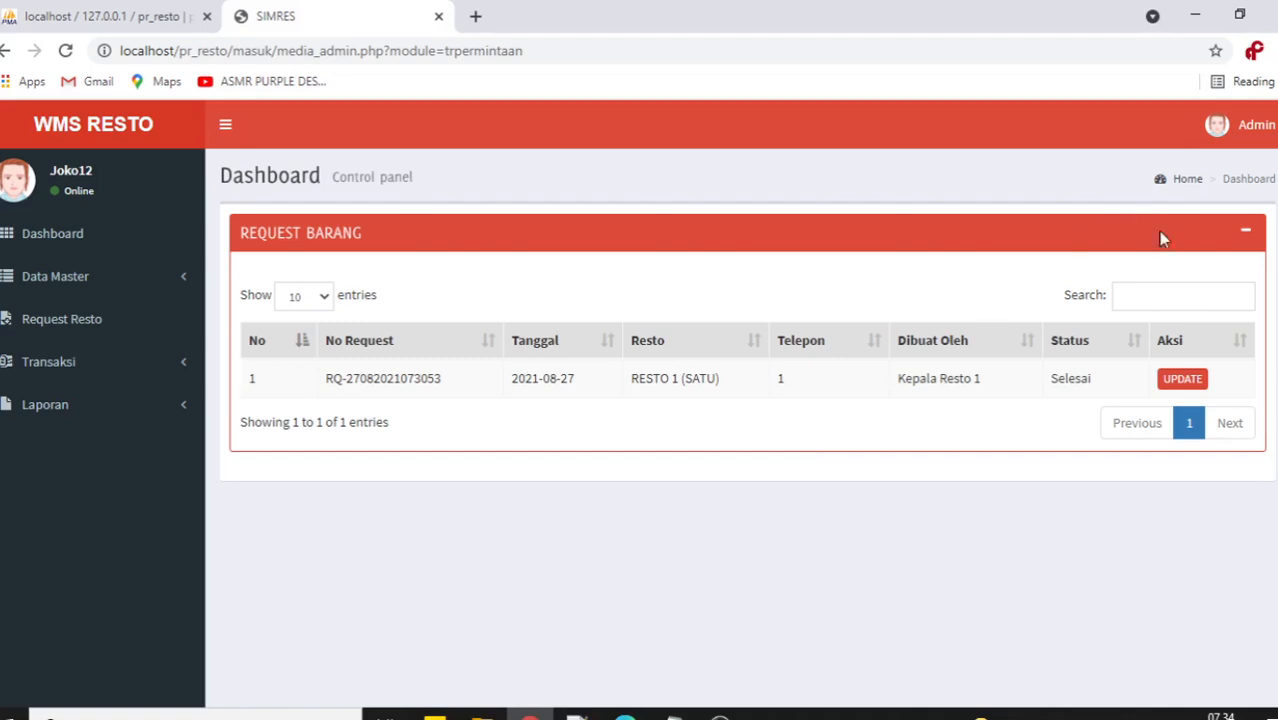
left_click(1188, 379)
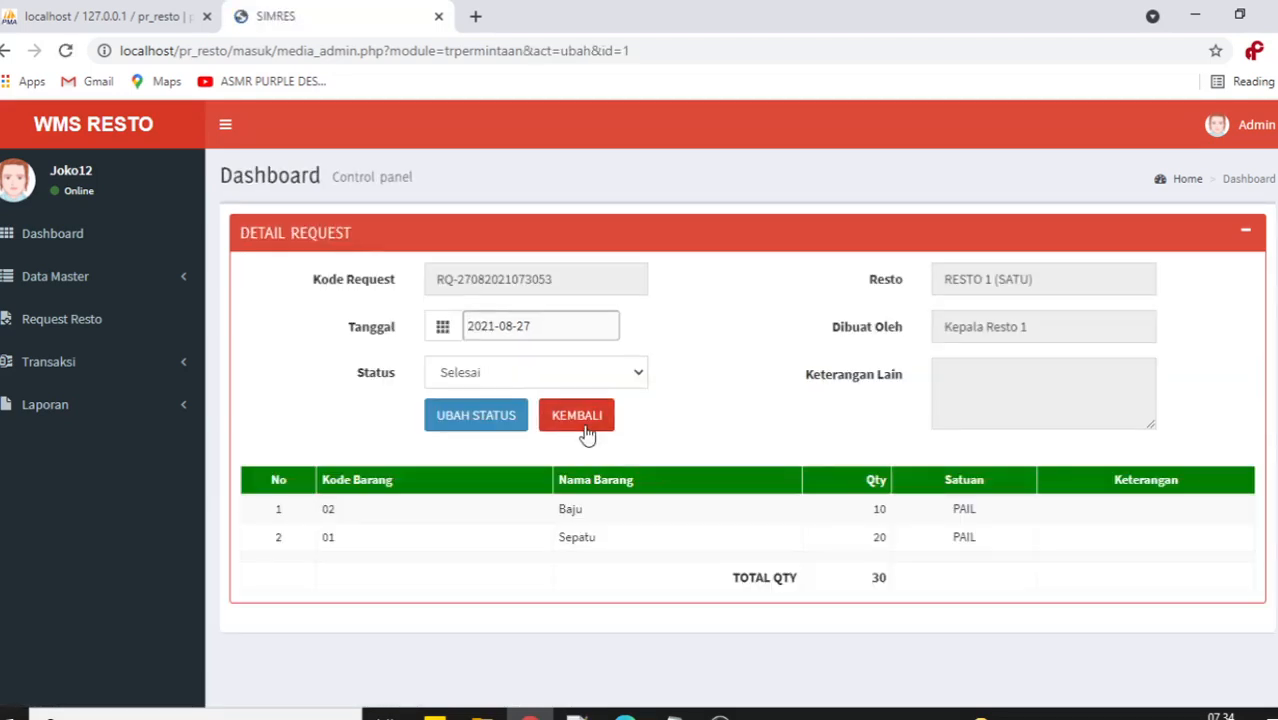
left_click(590, 375)
left_click(539, 398)
left_click(490, 420)
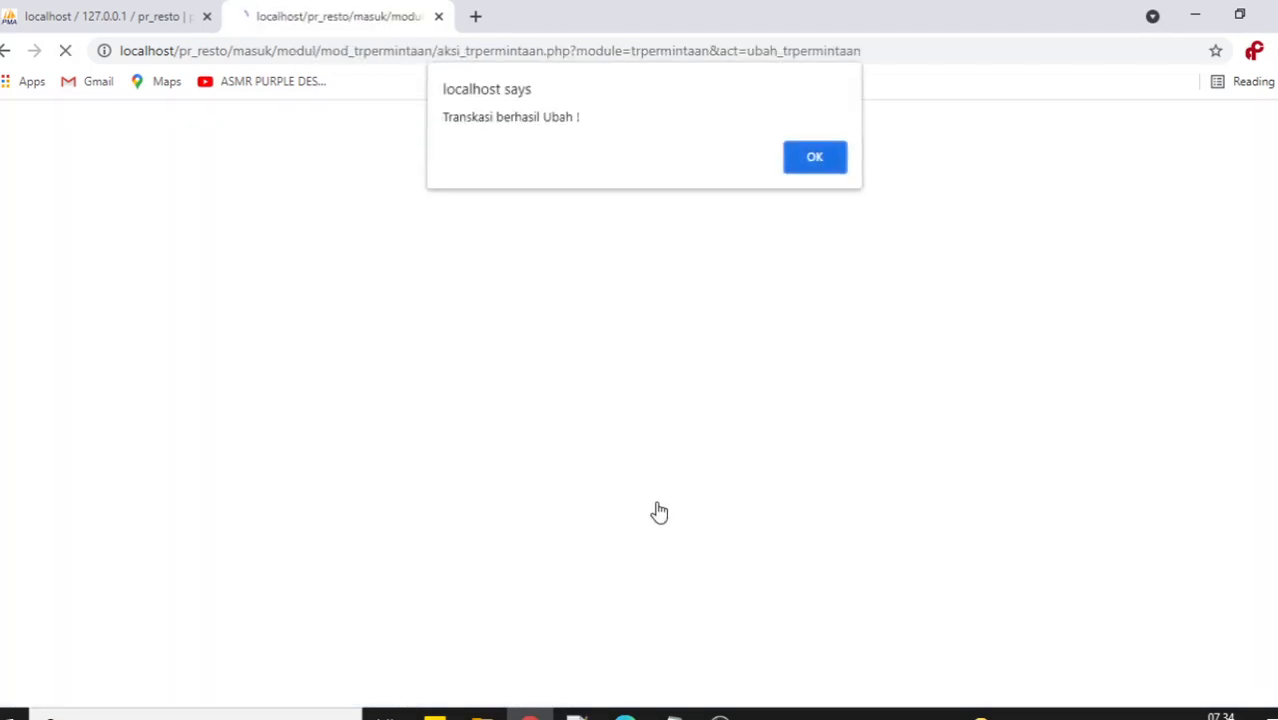
left_click(808, 162)
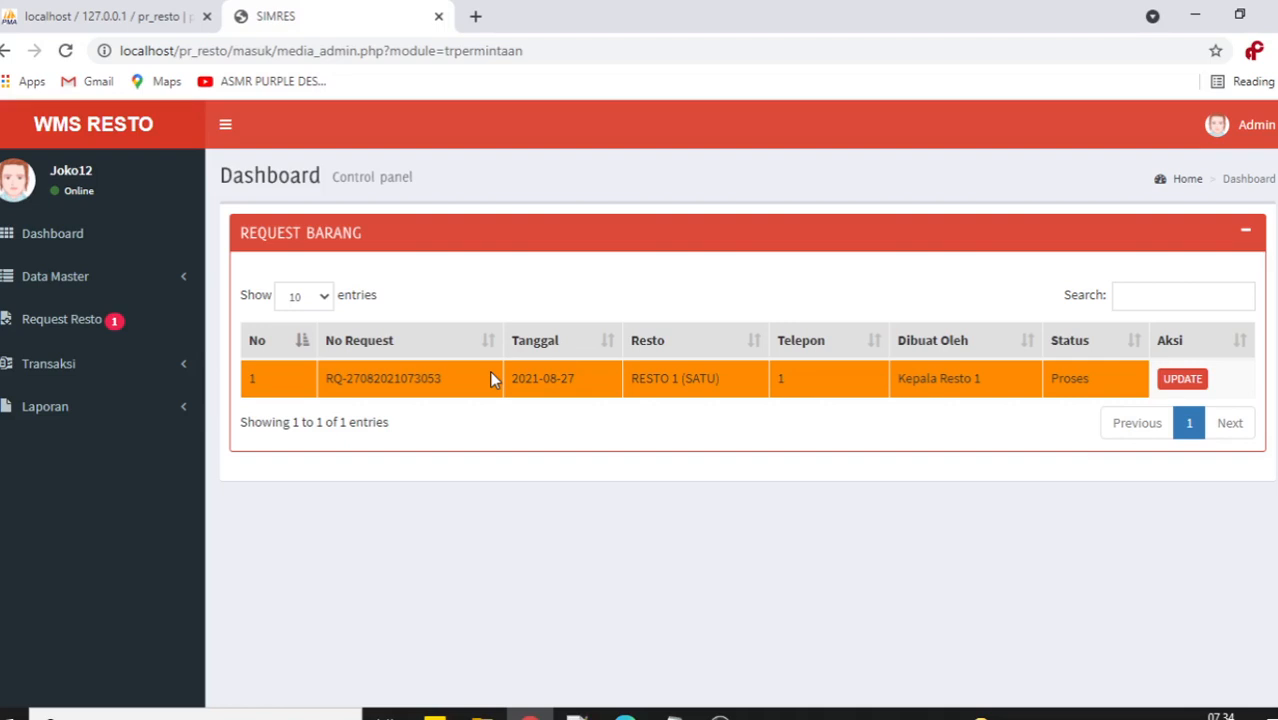
left_click(130, 368)
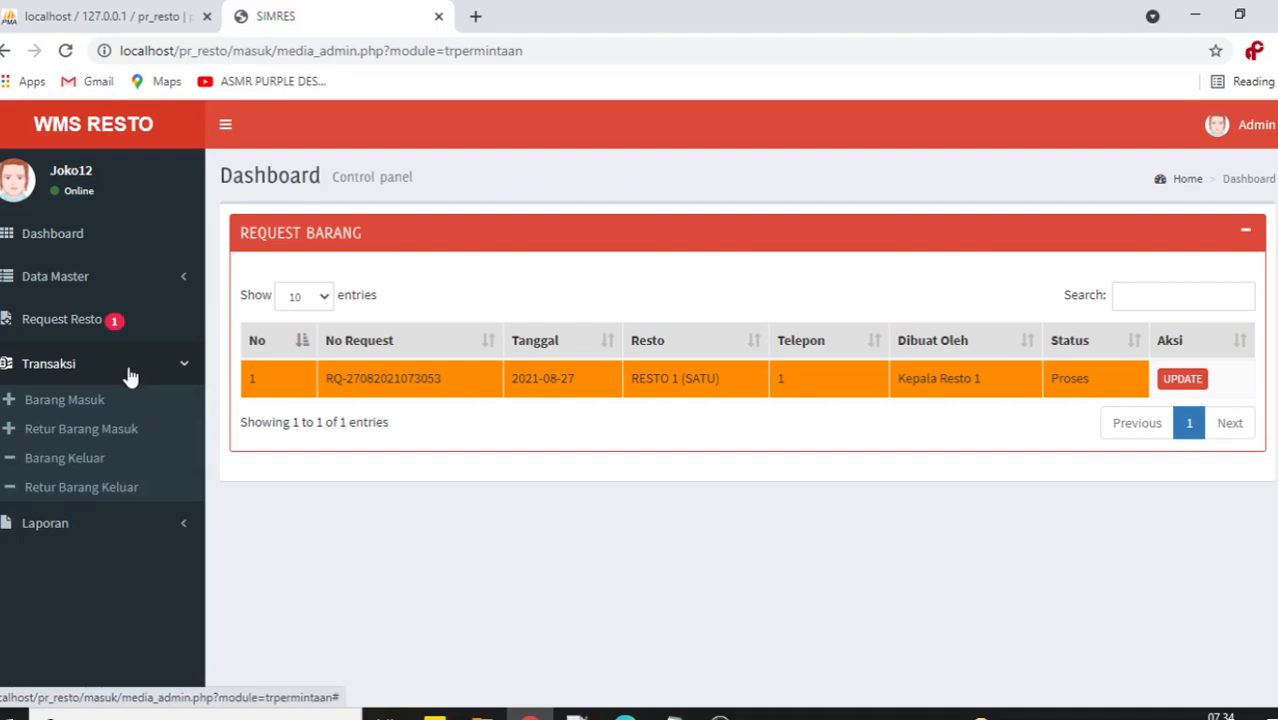
left_click(77, 459)
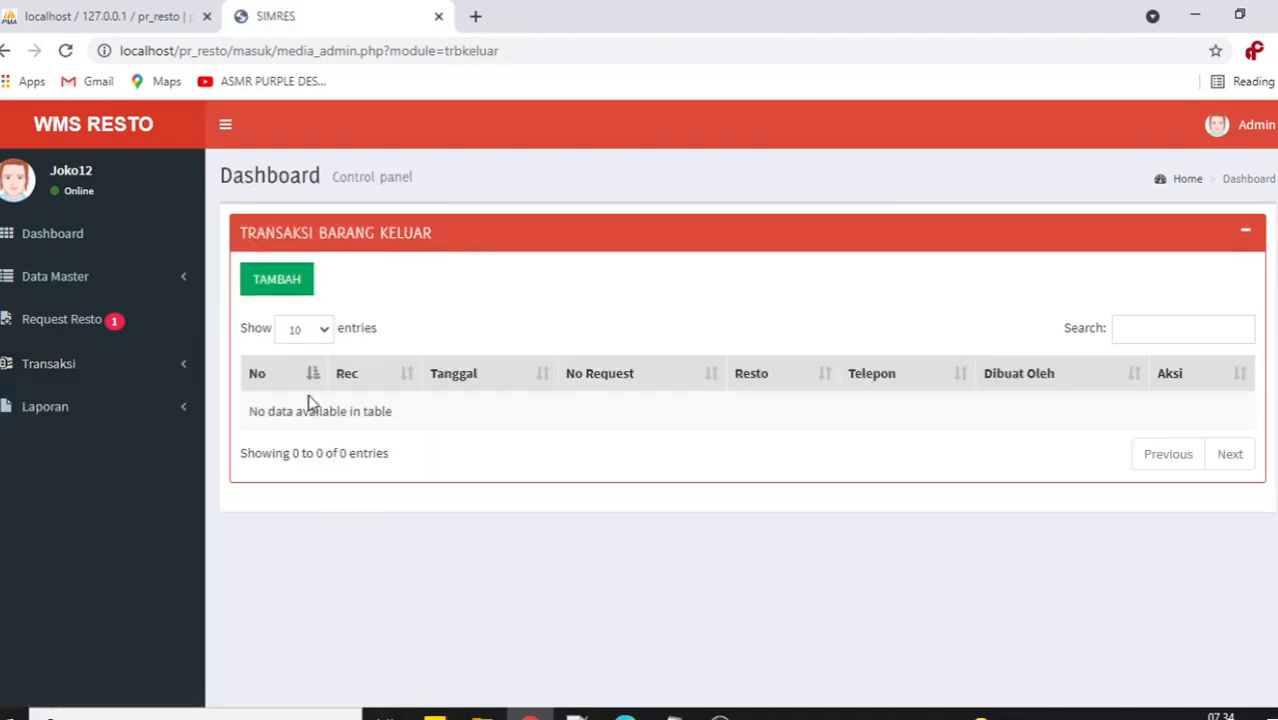
left_click(282, 290)
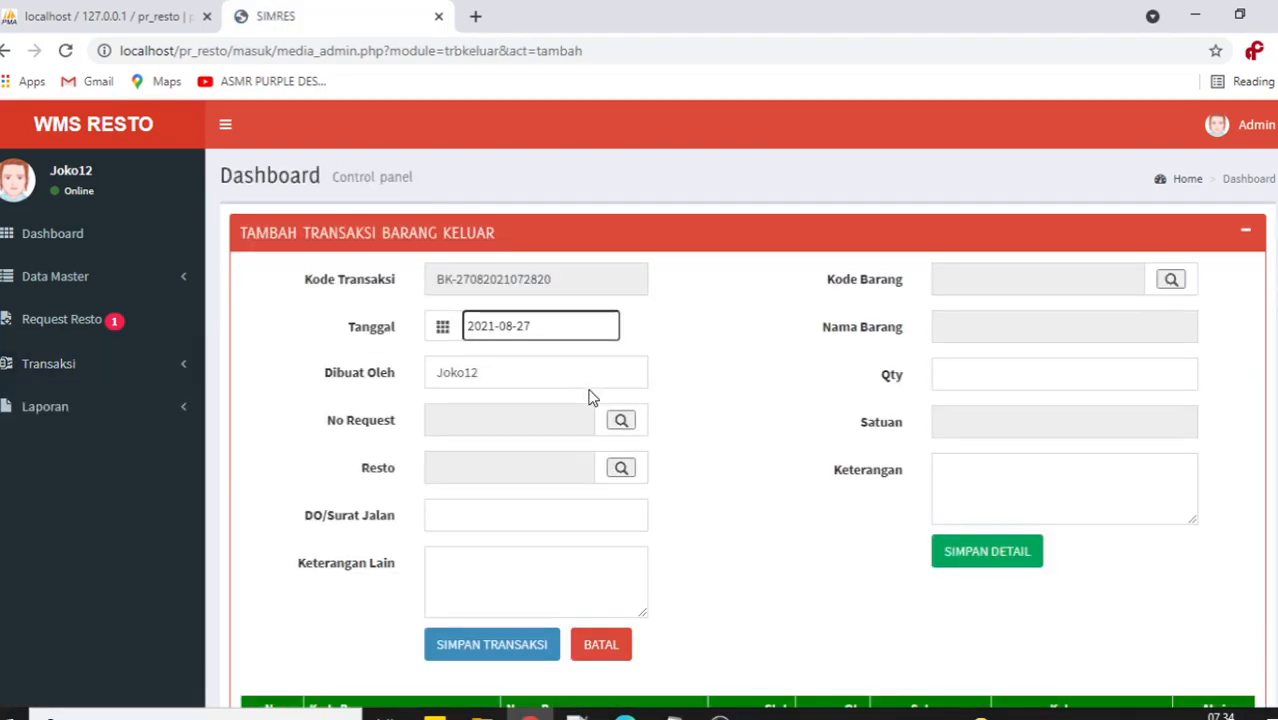
scroll(710, 394, "down", 2)
scroll(710, 394, "up", 1)
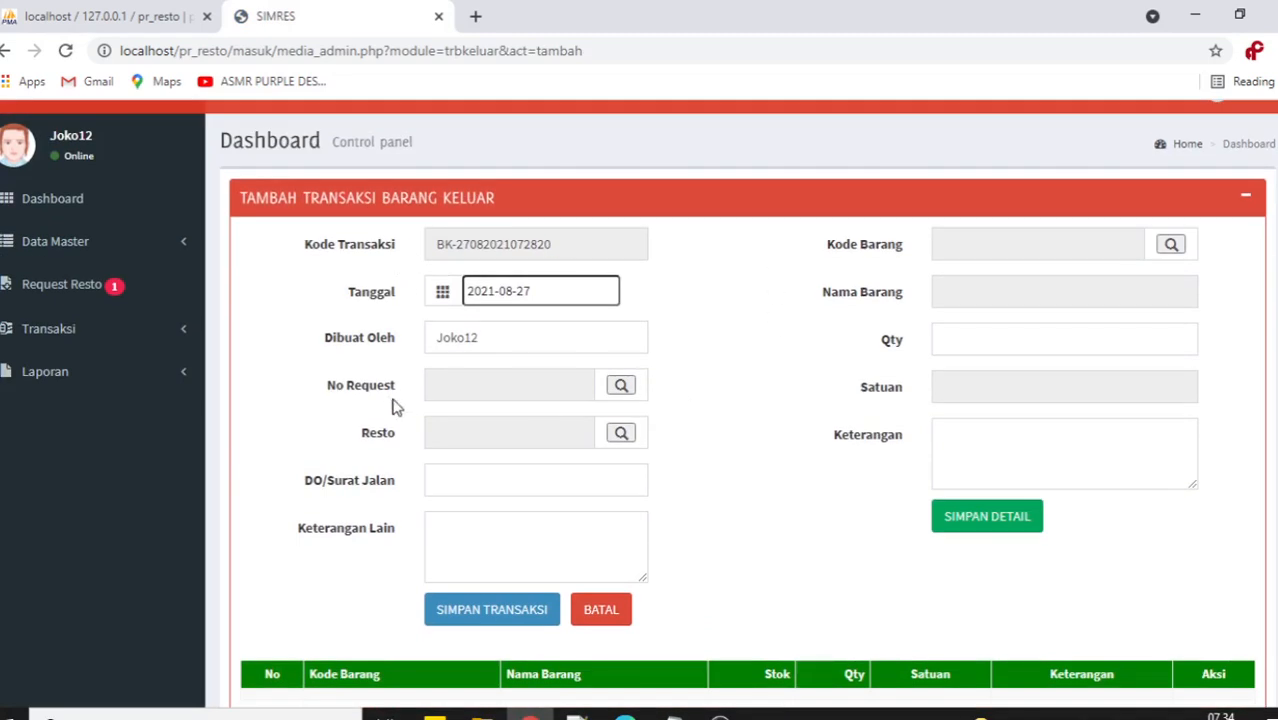
left_click_drag(319, 393, 395, 392)
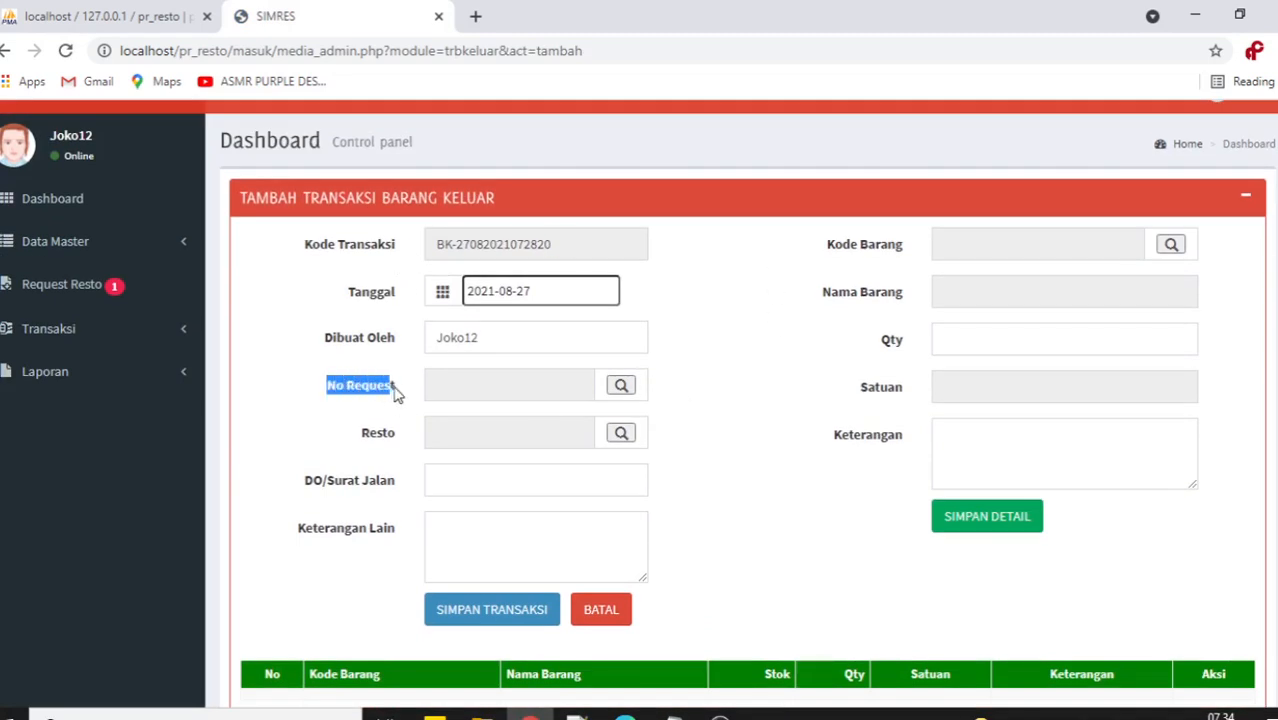
left_click(502, 397)
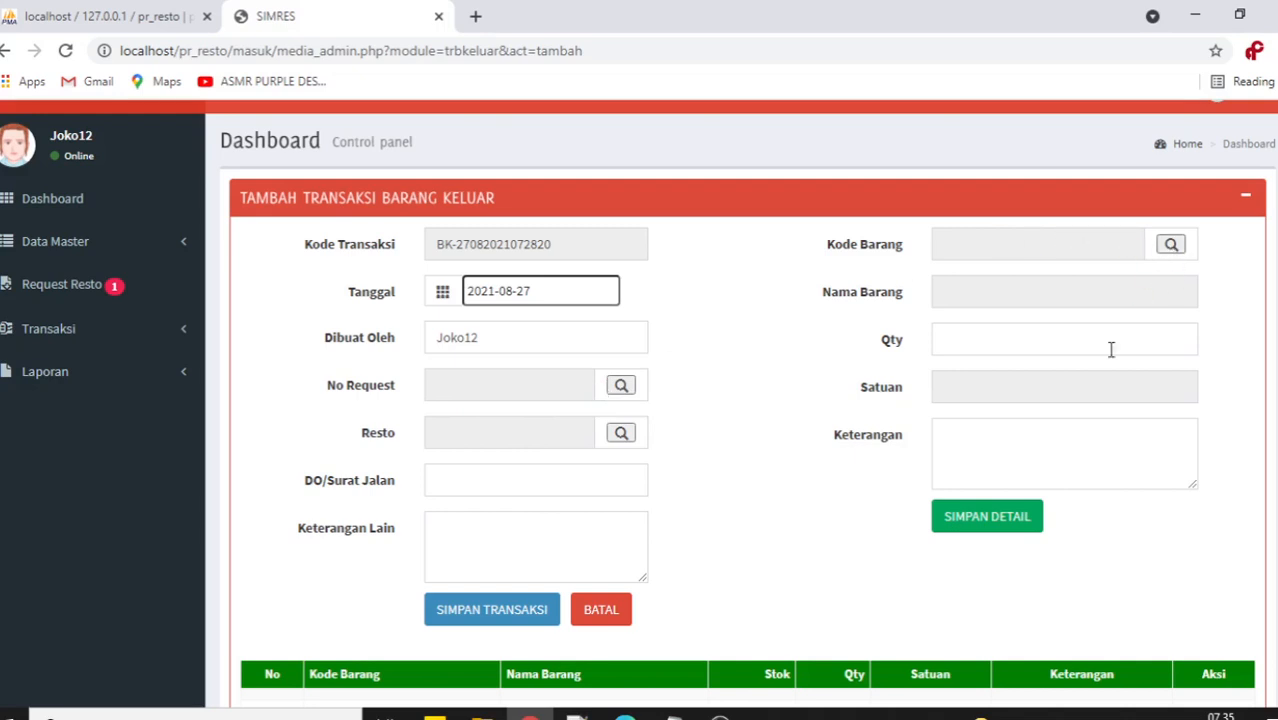
scroll(808, 484, "down", 1)
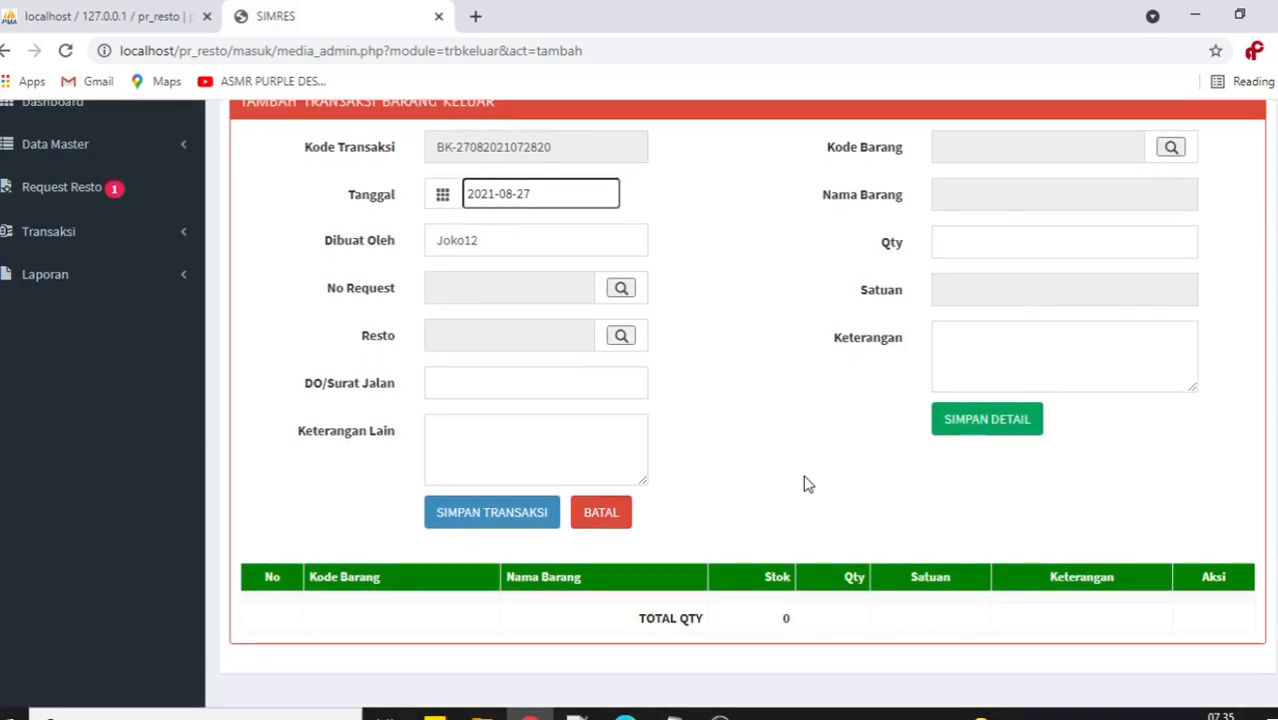
scroll(808, 484, "up", 2)
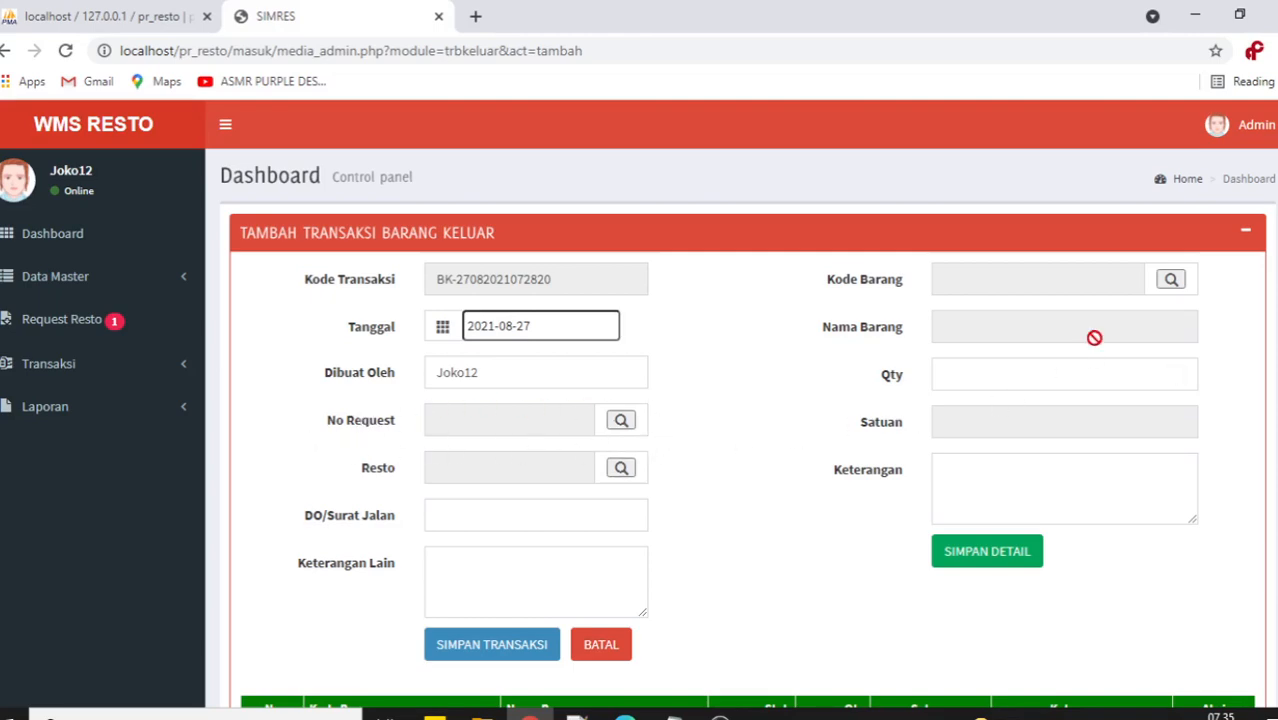
Bring up the pending requests picker beside No Request, listing RESTO 1 (SATU)'s request.
left_click(1172, 284)
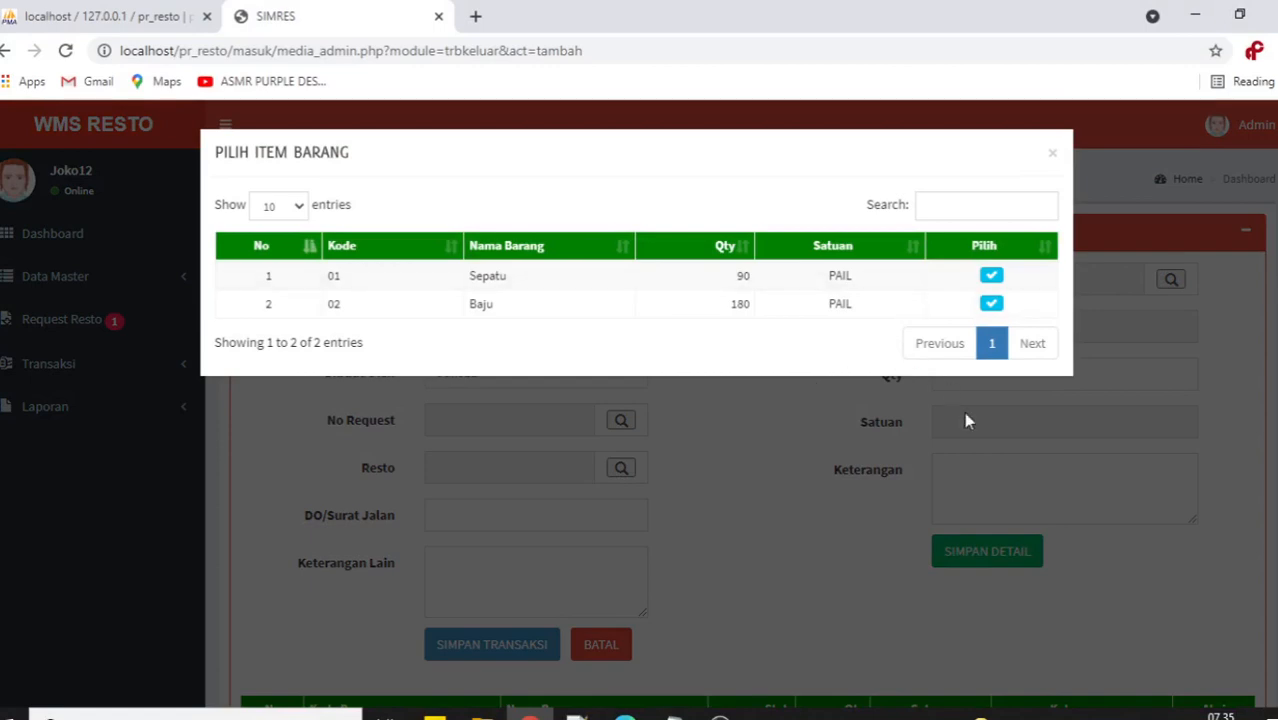
left_click(1050, 155)
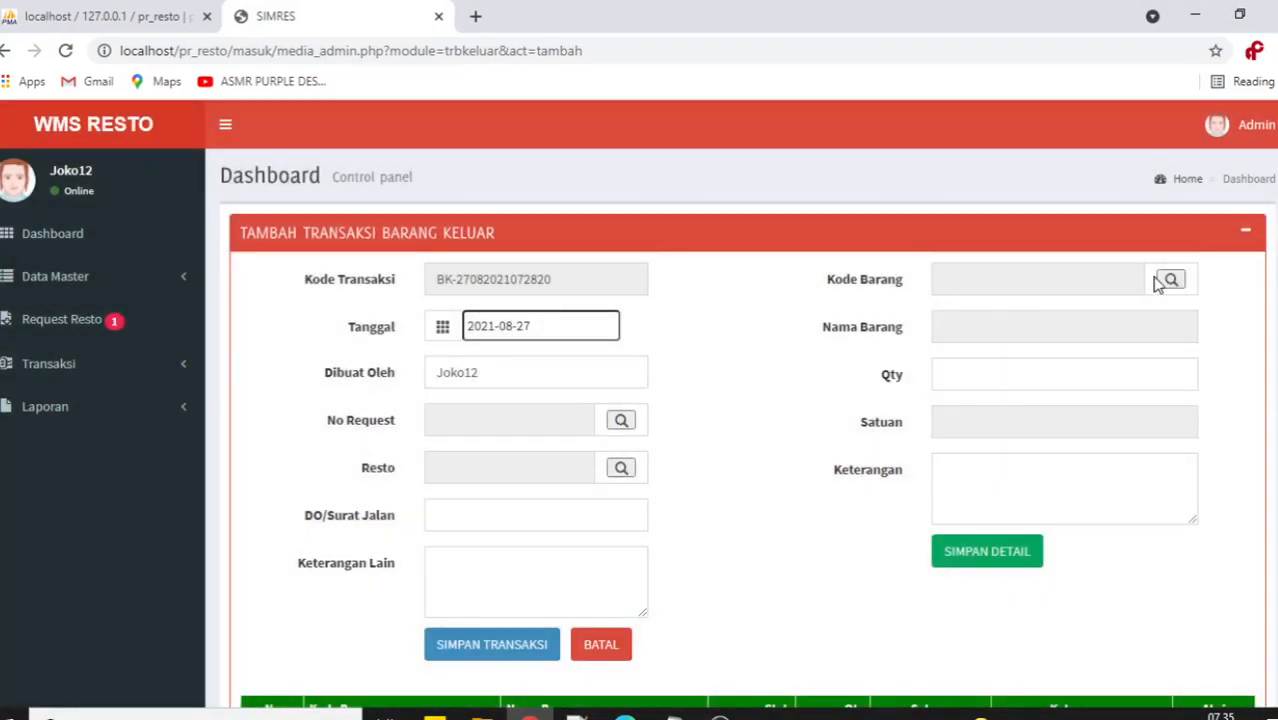
scroll(785, 494, "down", 2)
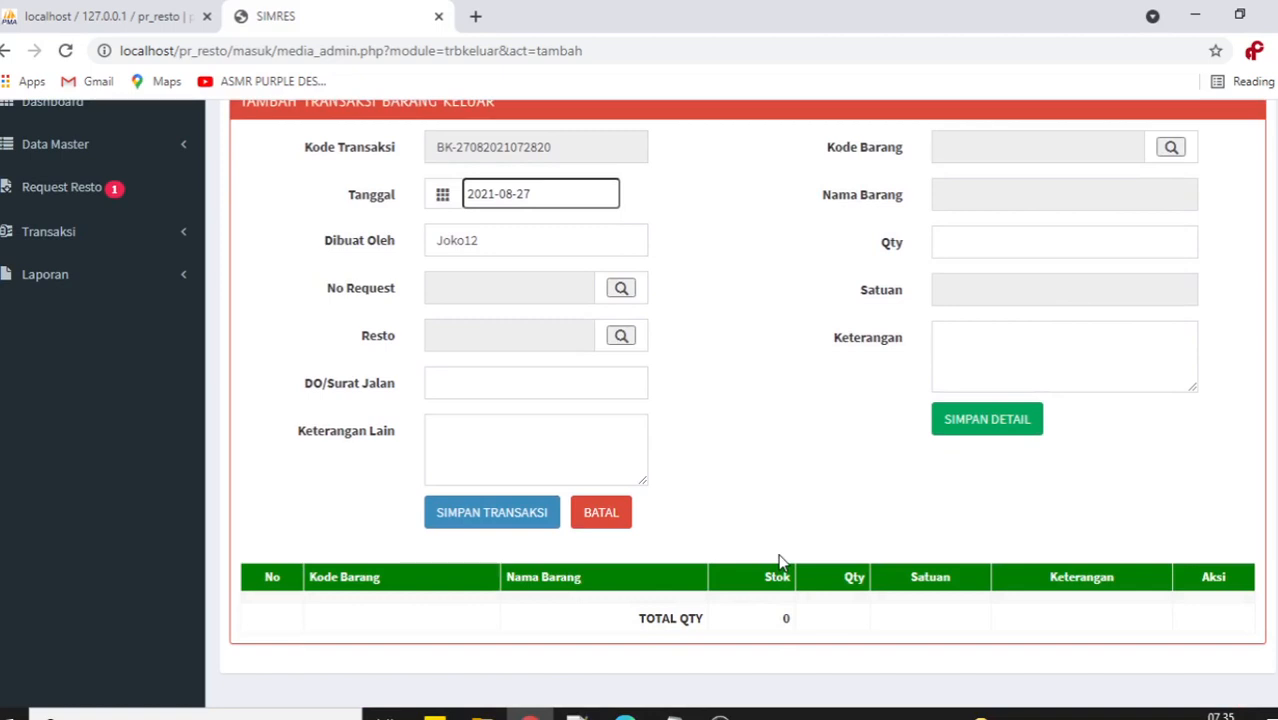
scroll(755, 330, "up", 2)
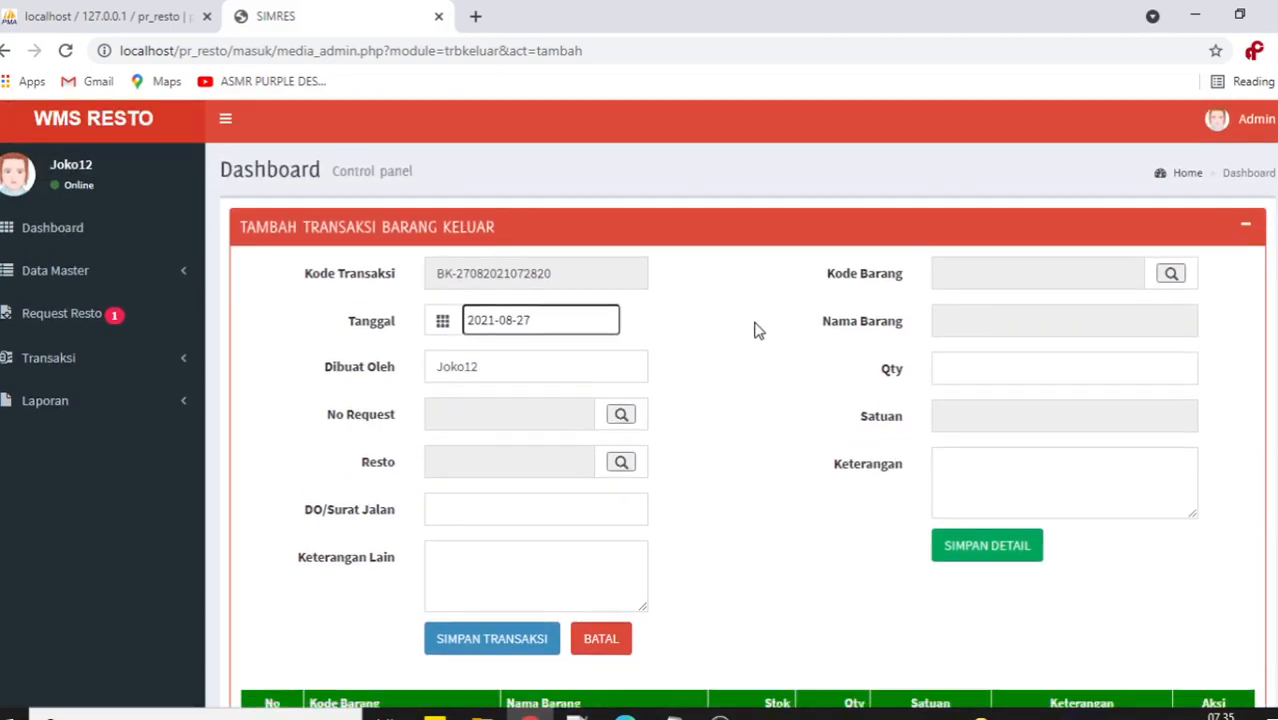
scroll(740, 350, "down", 1)
left_click(620, 323)
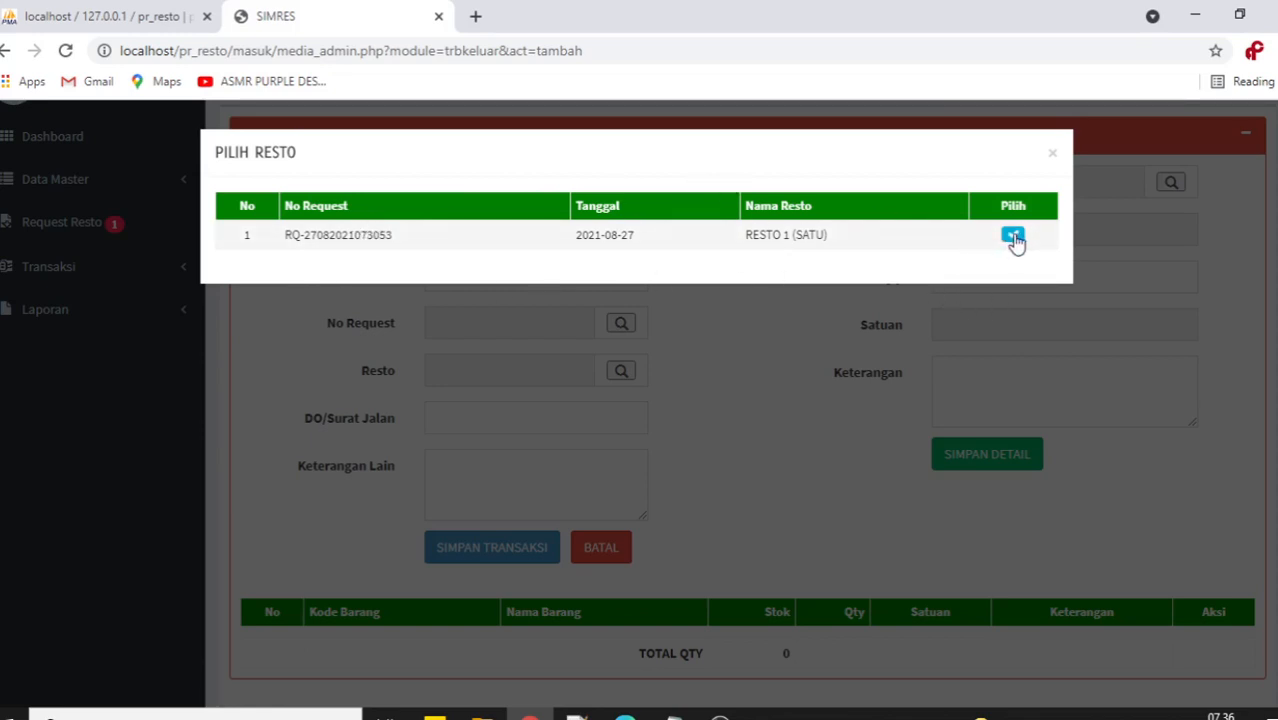
left_click(1051, 153)
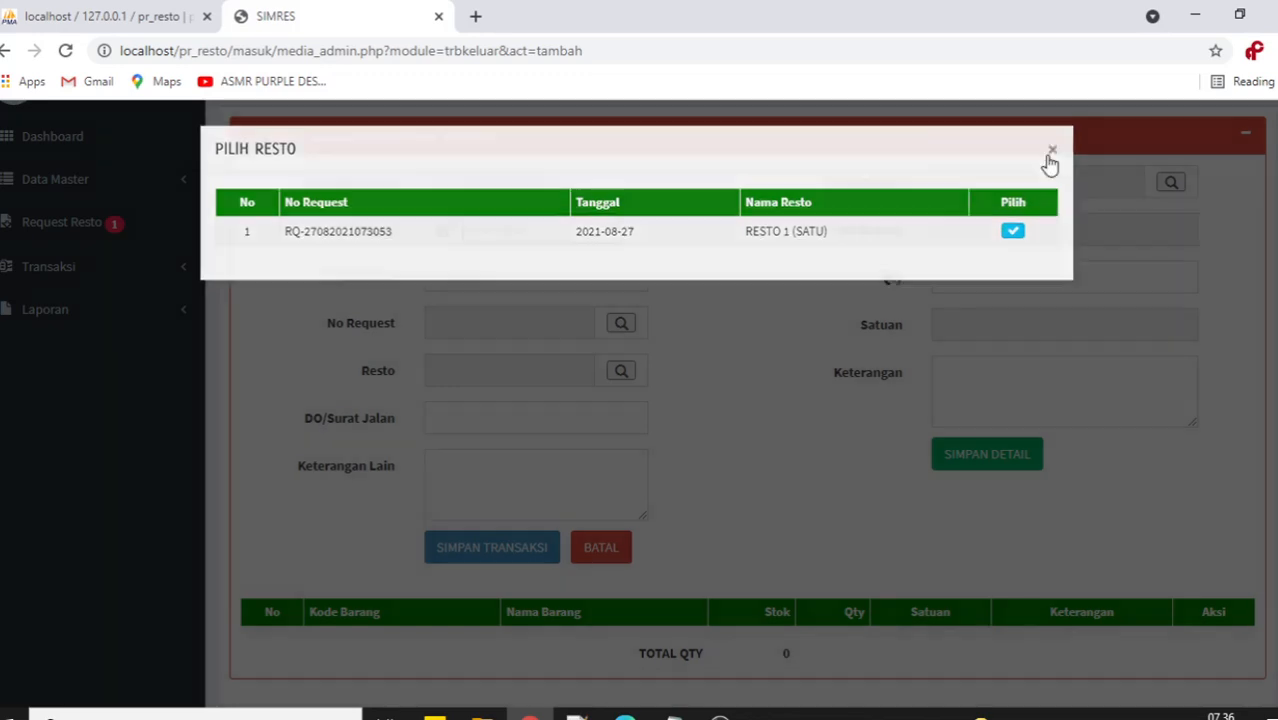
scroll(825, 444, "down", 1)
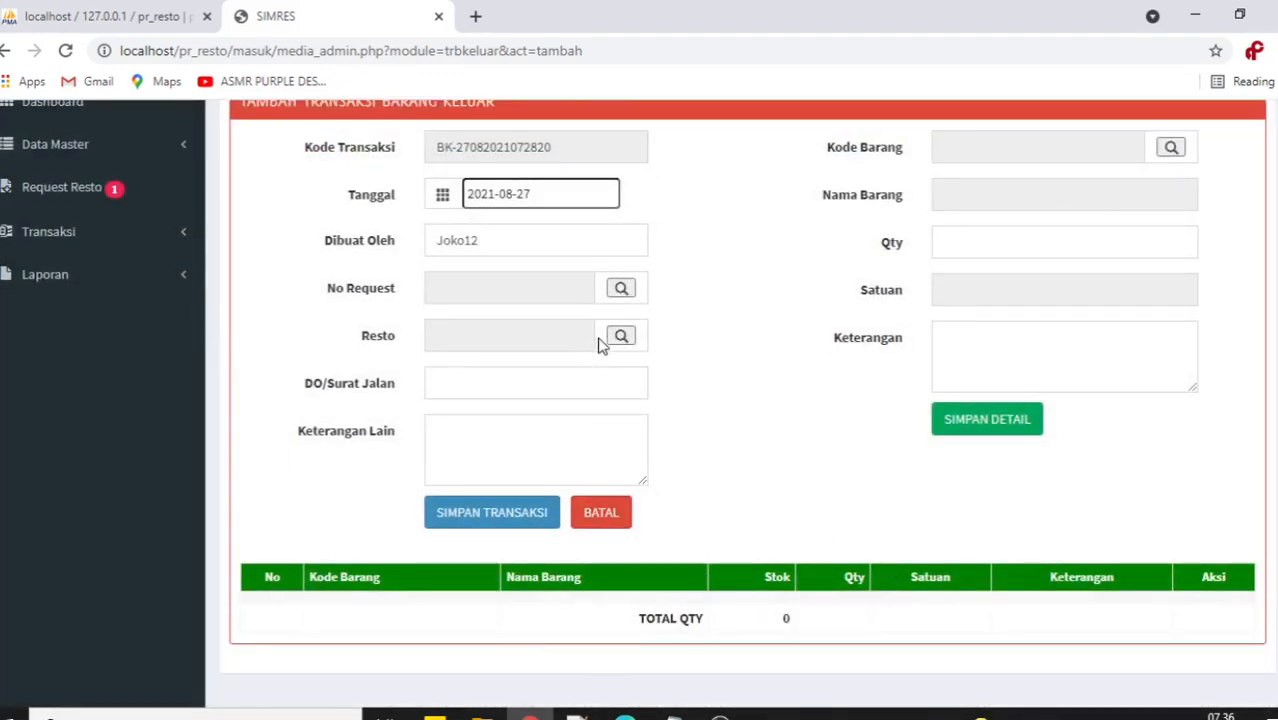
left_click(620, 294)
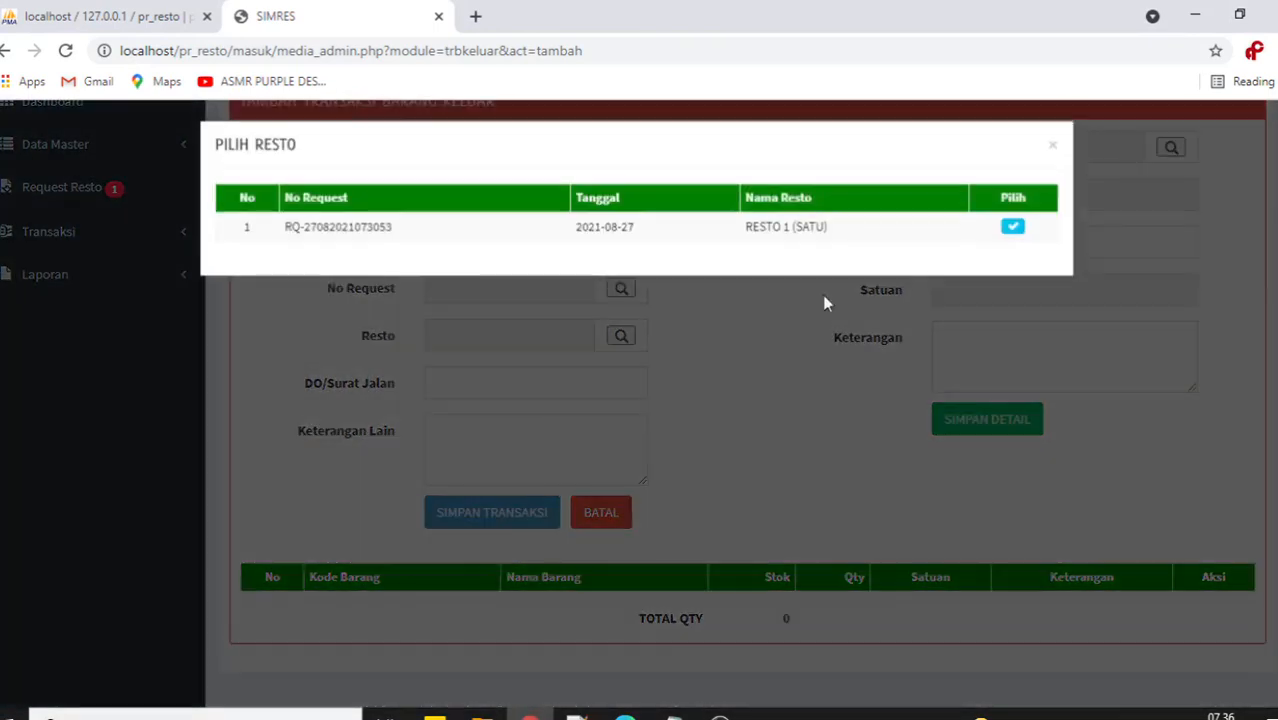
left_click(1013, 238)
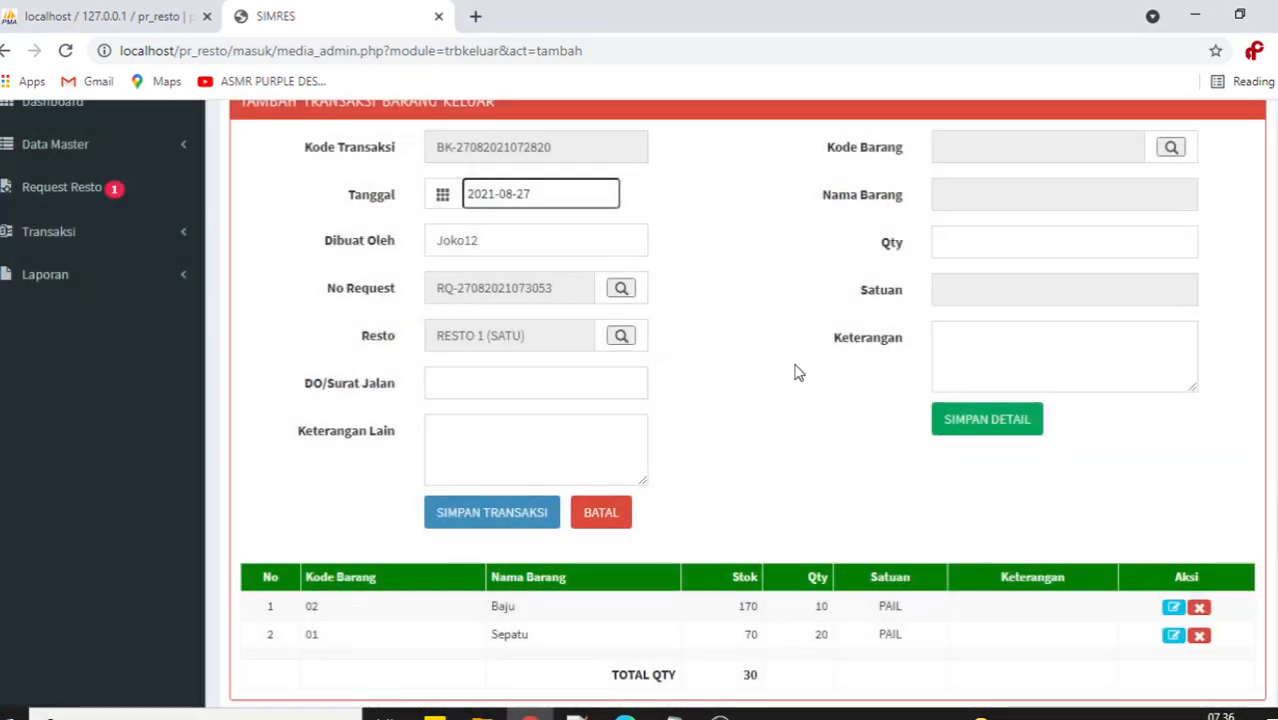
scroll(798, 370, "down", 1)
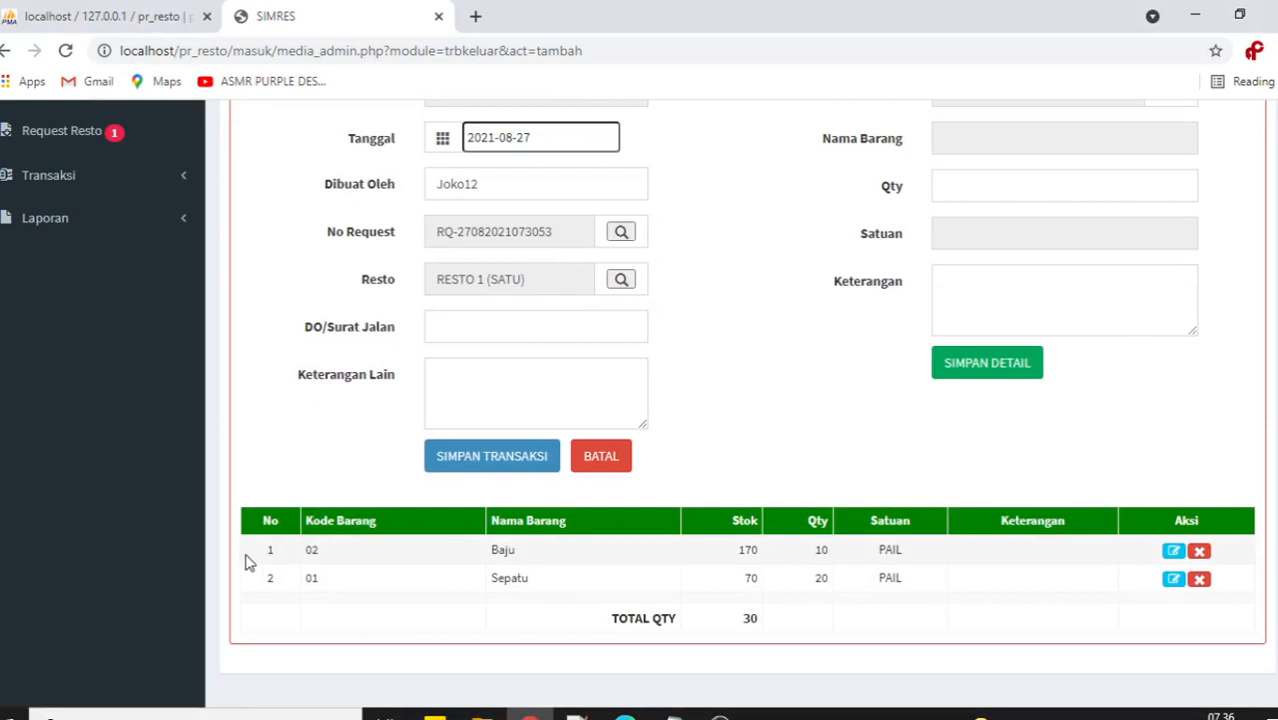
Review the item lines Baju 10 and Sepatu 20 against stocks of 170 and 70.
left_click_drag(248, 559, 1021, 586)
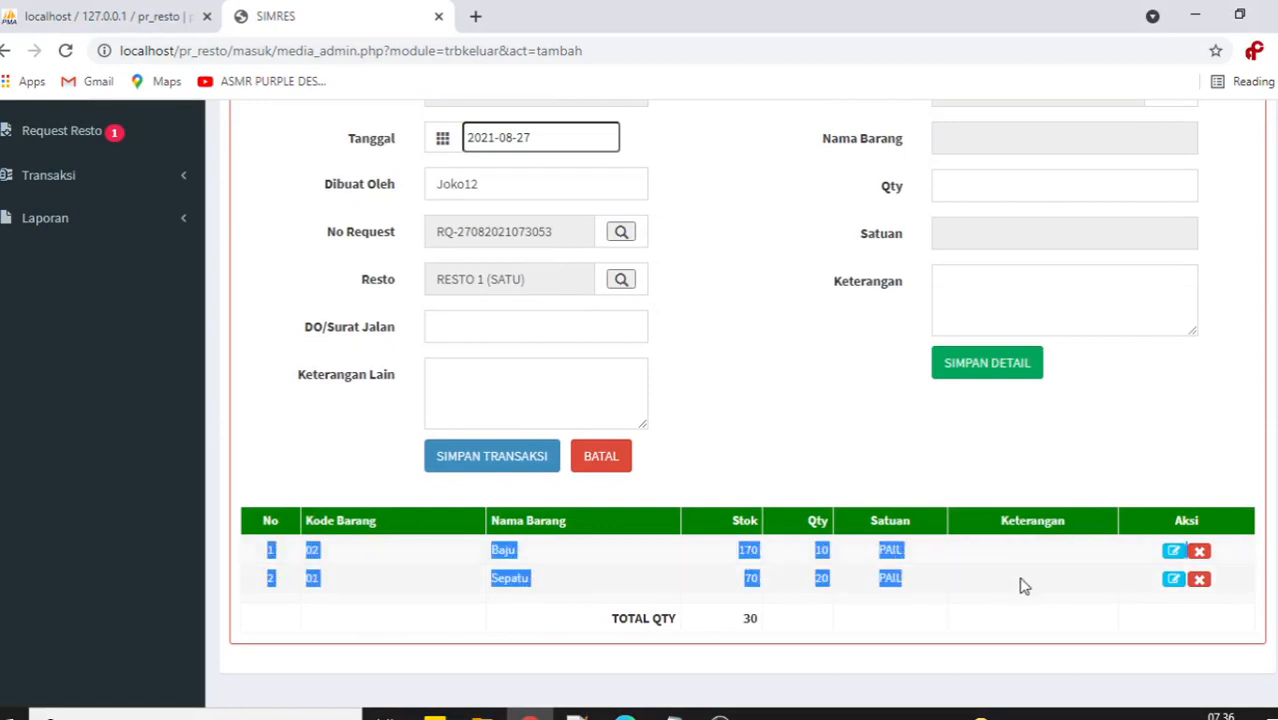
left_click(748, 415)
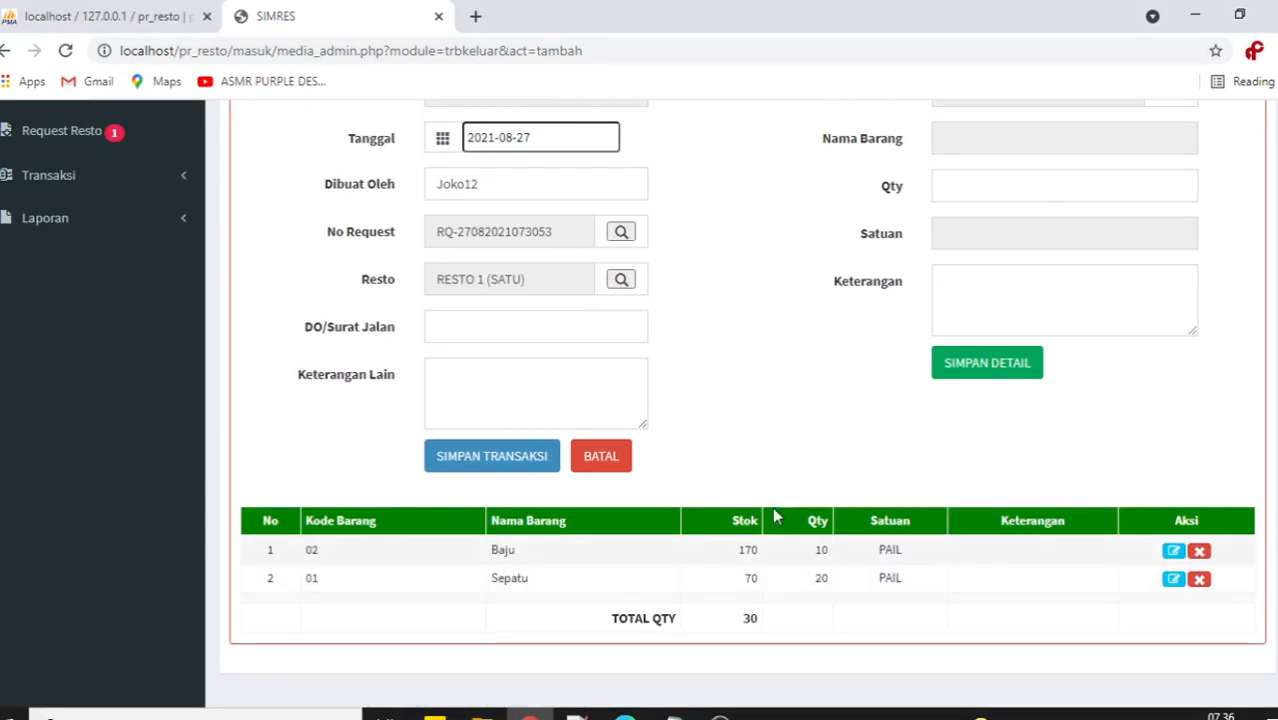
scroll(775, 500, "up", 2)
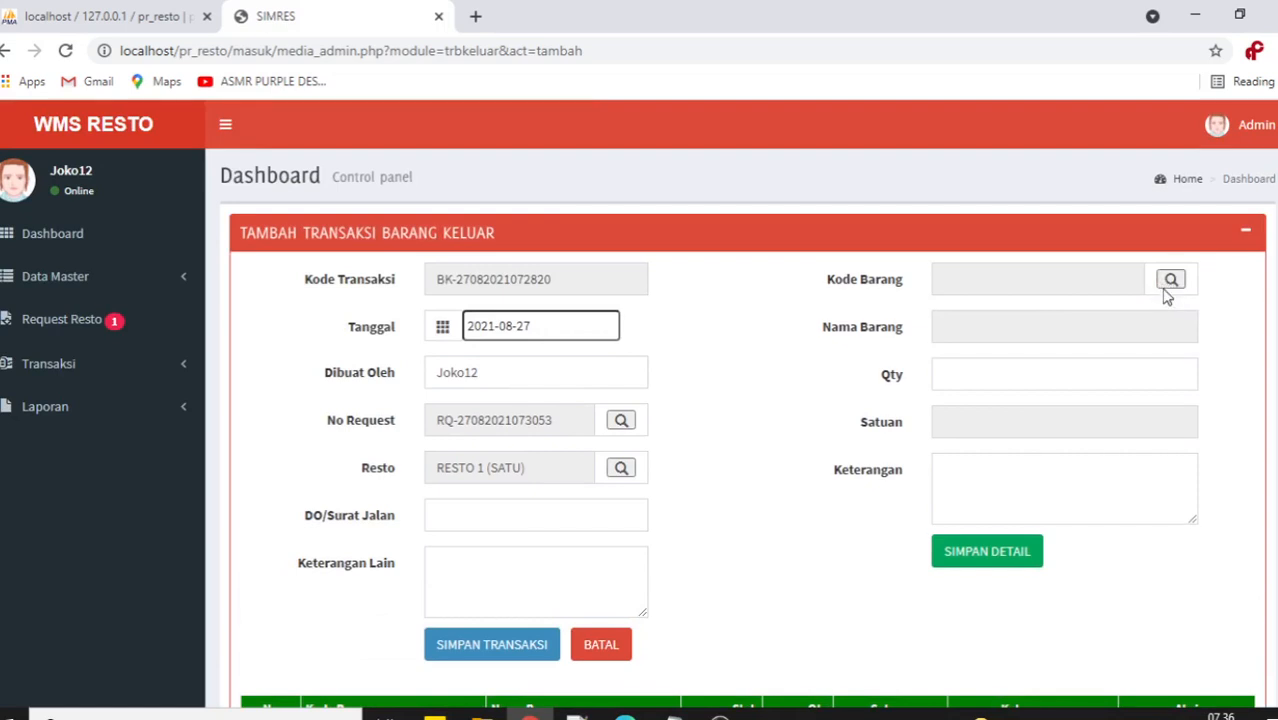
scroll(733, 511, "down", 2)
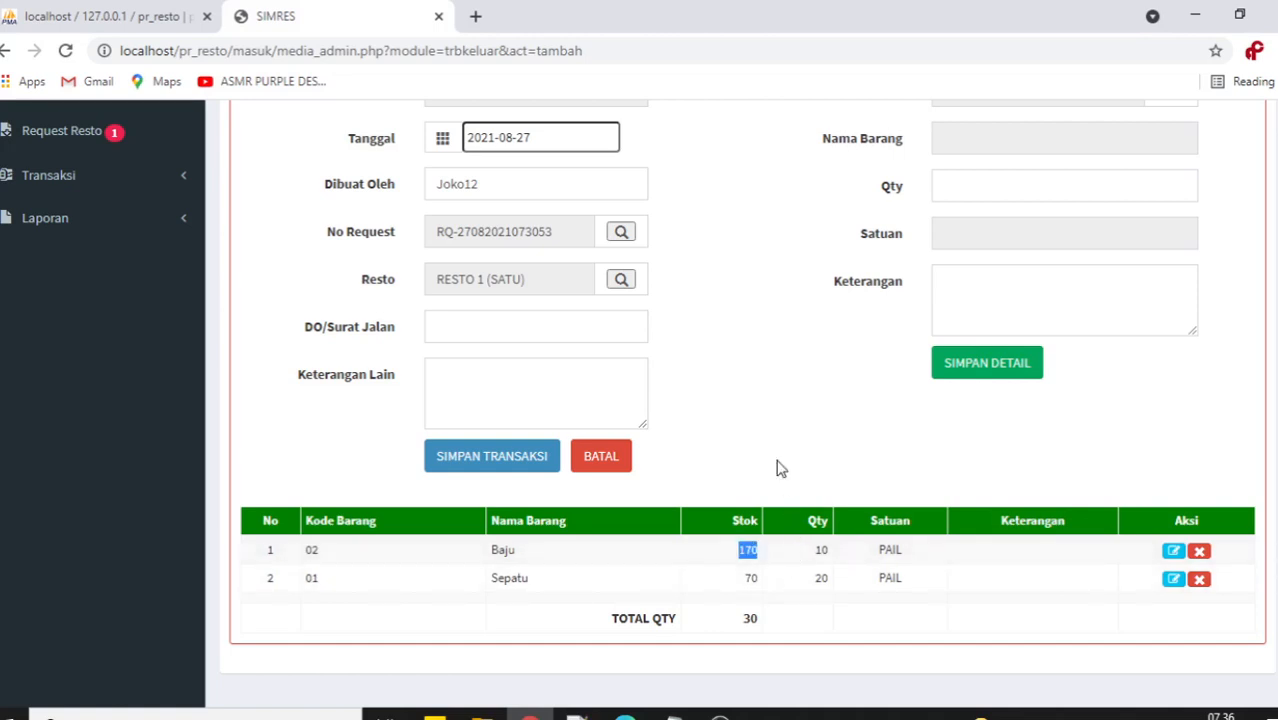
left_click(764, 412)
left_click_drag(736, 550, 762, 555)
left_click_drag(744, 586, 839, 577)
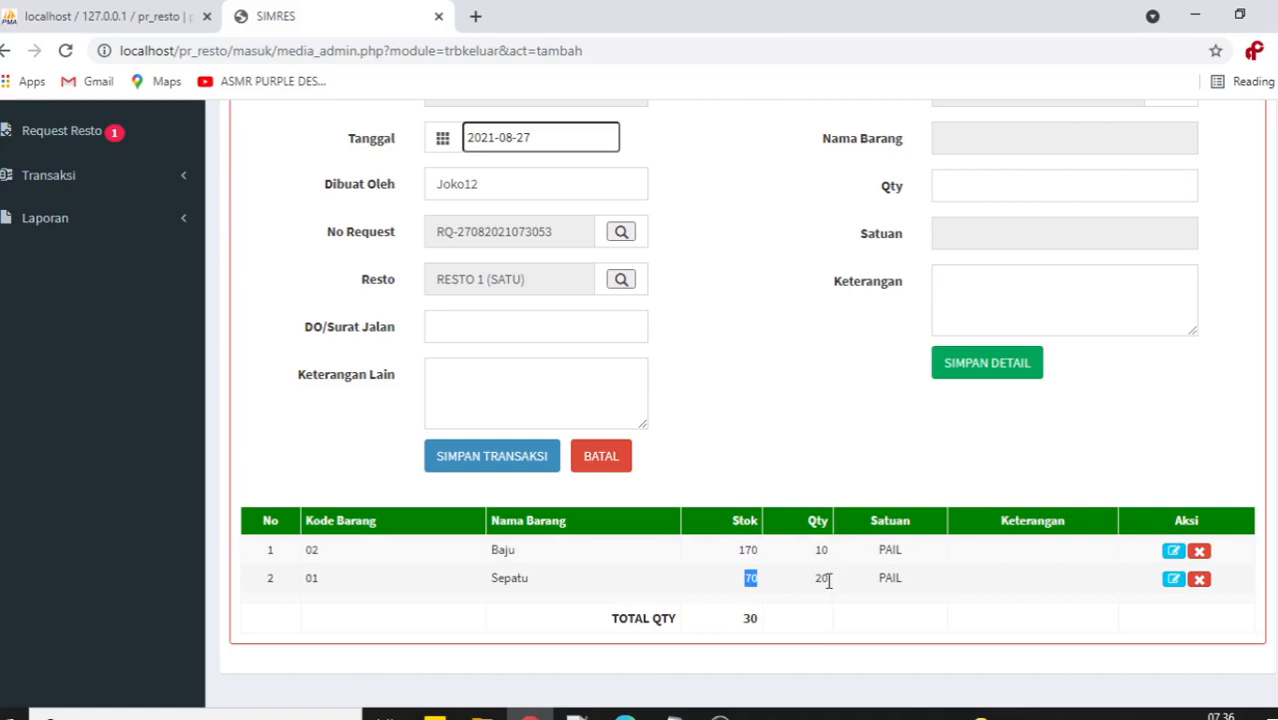
left_click(795, 438)
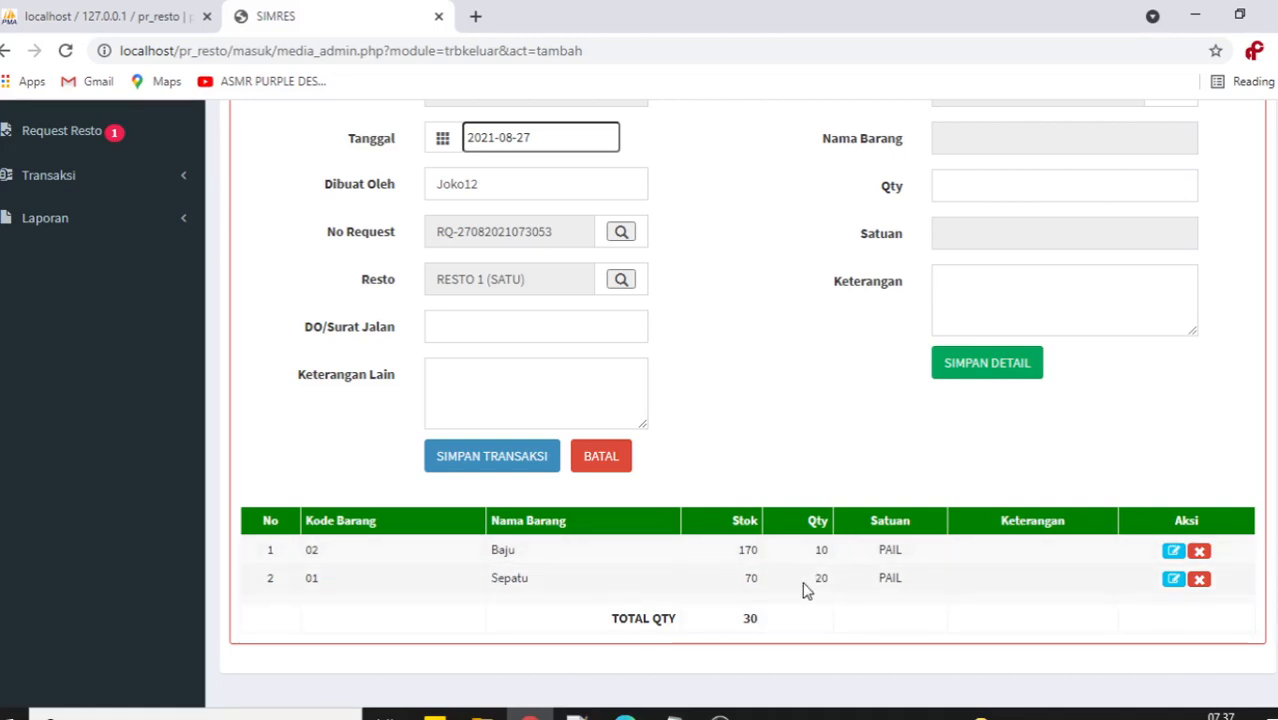
scroll(706, 530, "up", 2)
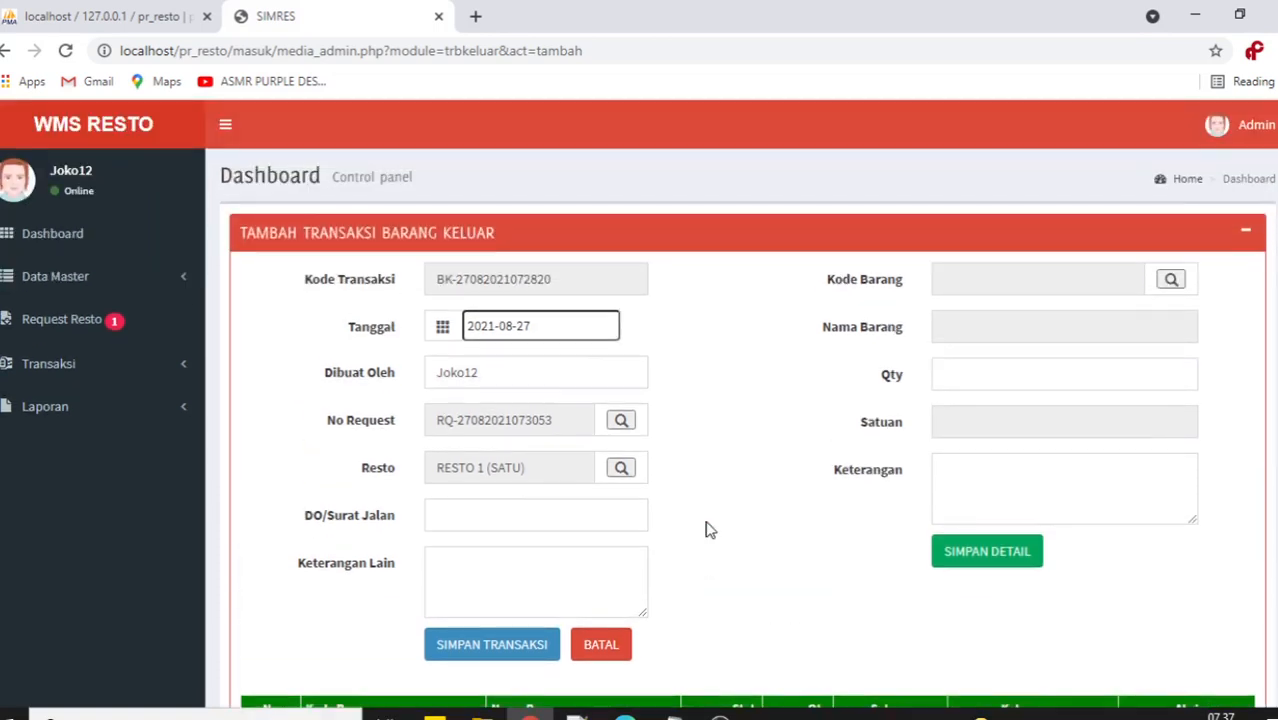
Enter 'RETRT' as the DO/Surat Jalan number and save the outgoing-goods transaction.
scroll(706, 530, "down", 2)
scroll(706, 530, "up", 1)
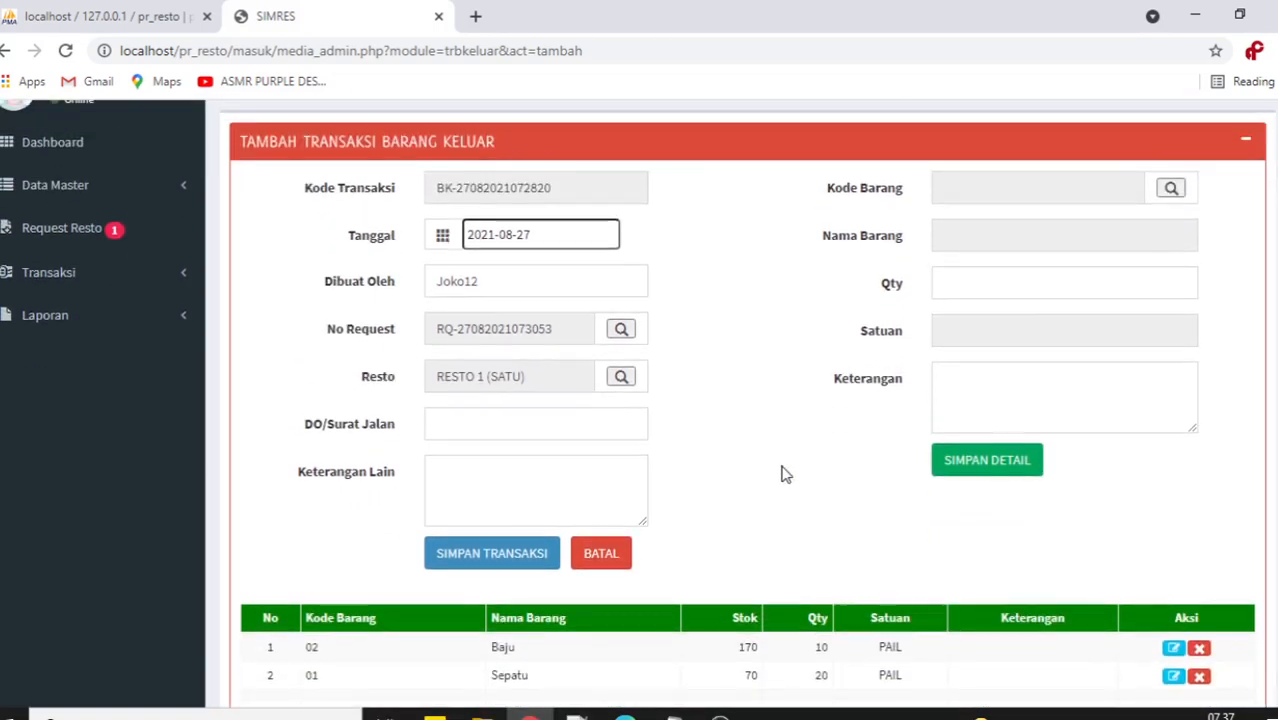
scroll(782, 474, "down", 1)
scroll(782, 474, "up", 1)
left_click(485, 423)
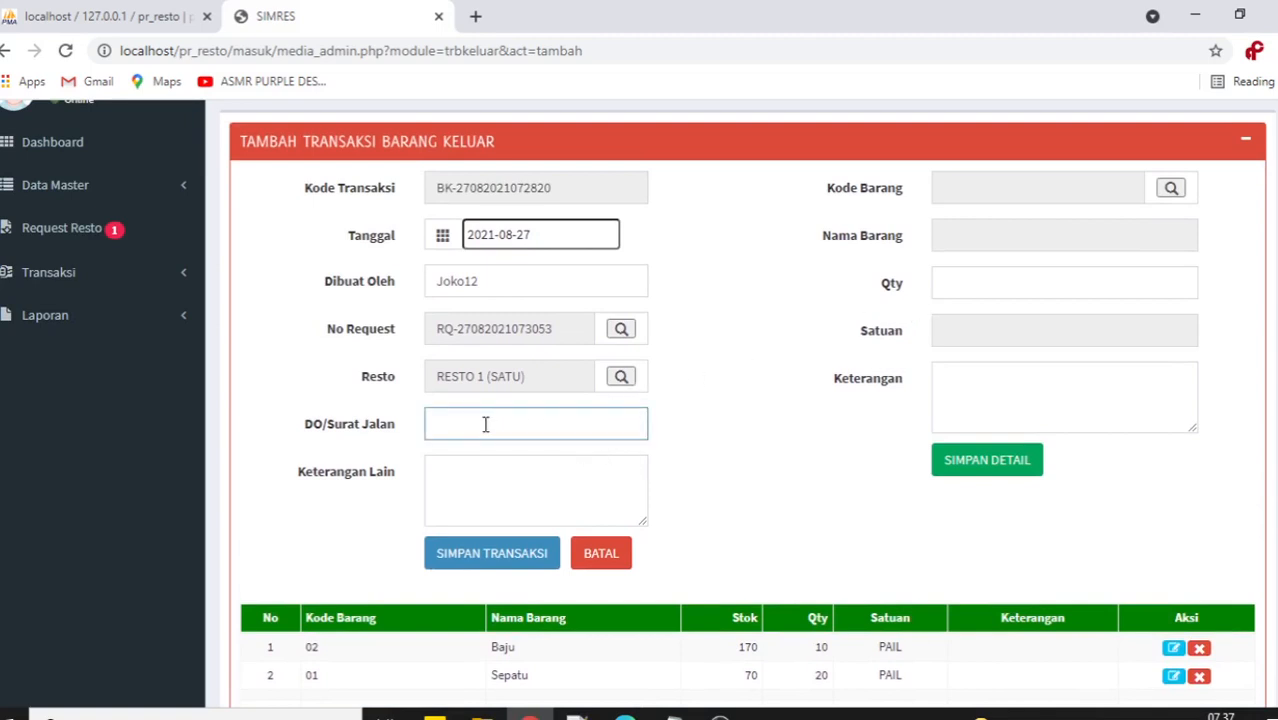
type("RETRT")
scroll(719, 423, "down", 1)
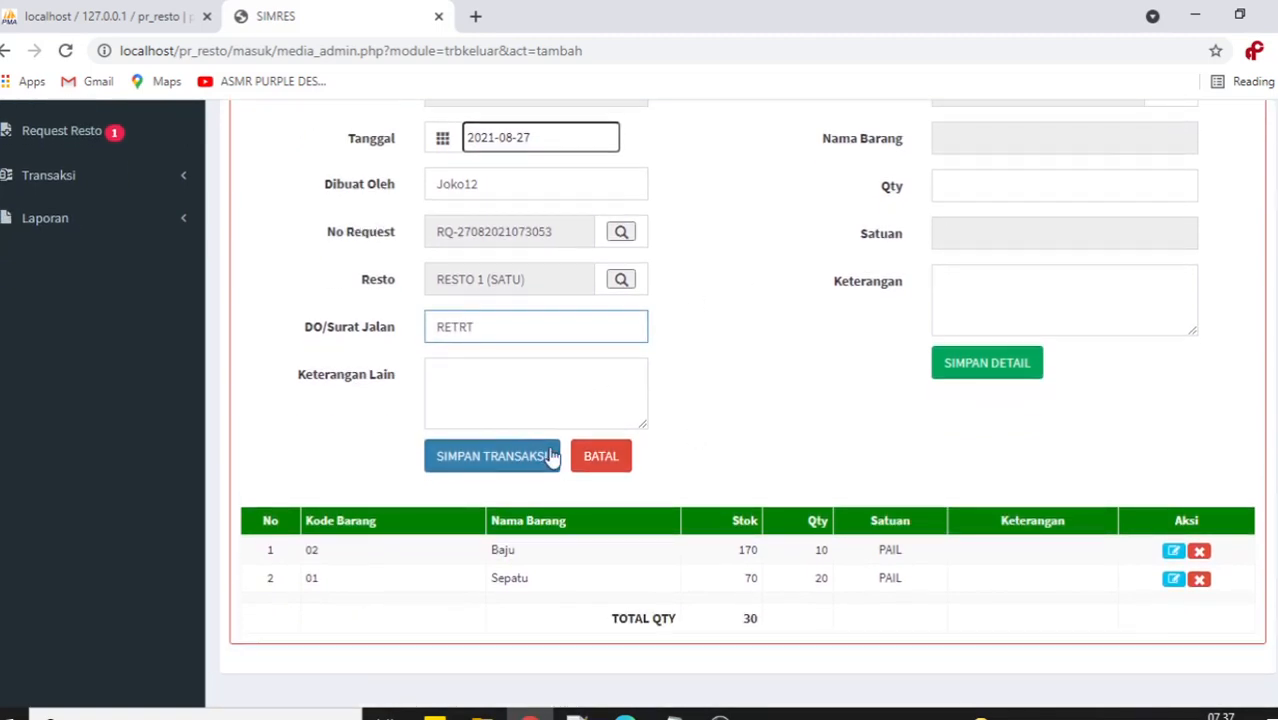
left_click(495, 460)
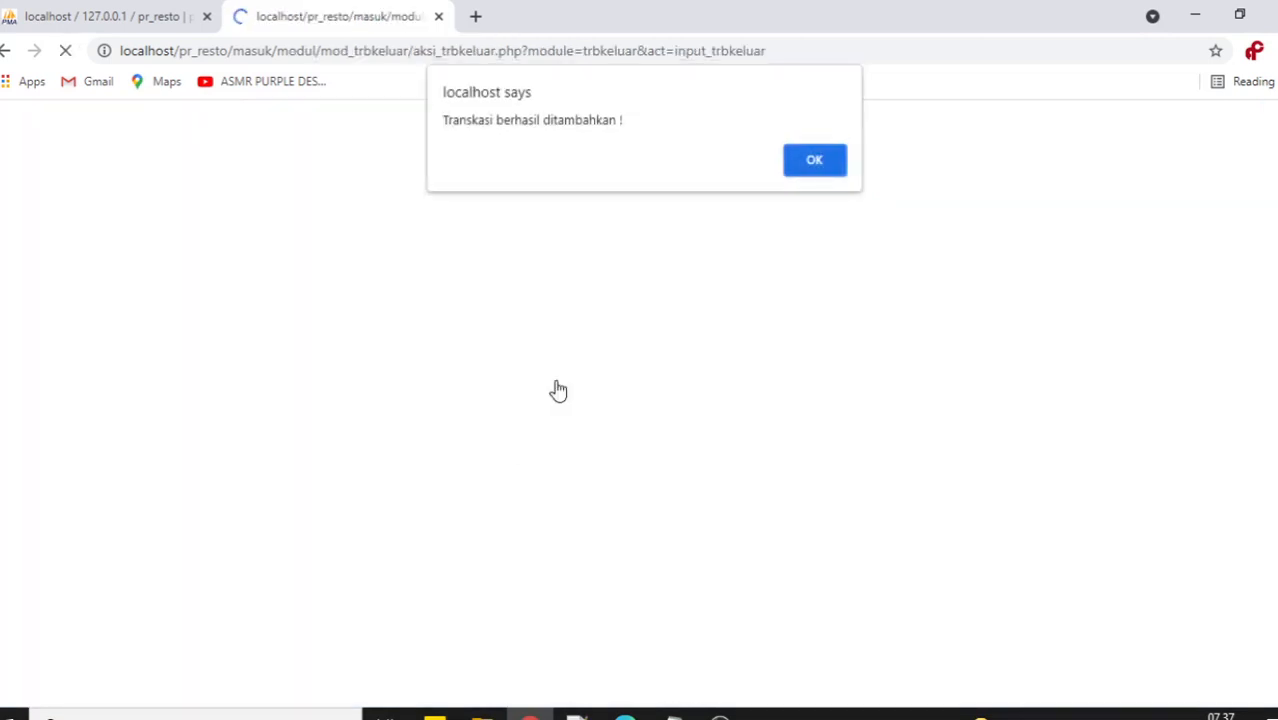
left_click(815, 163)
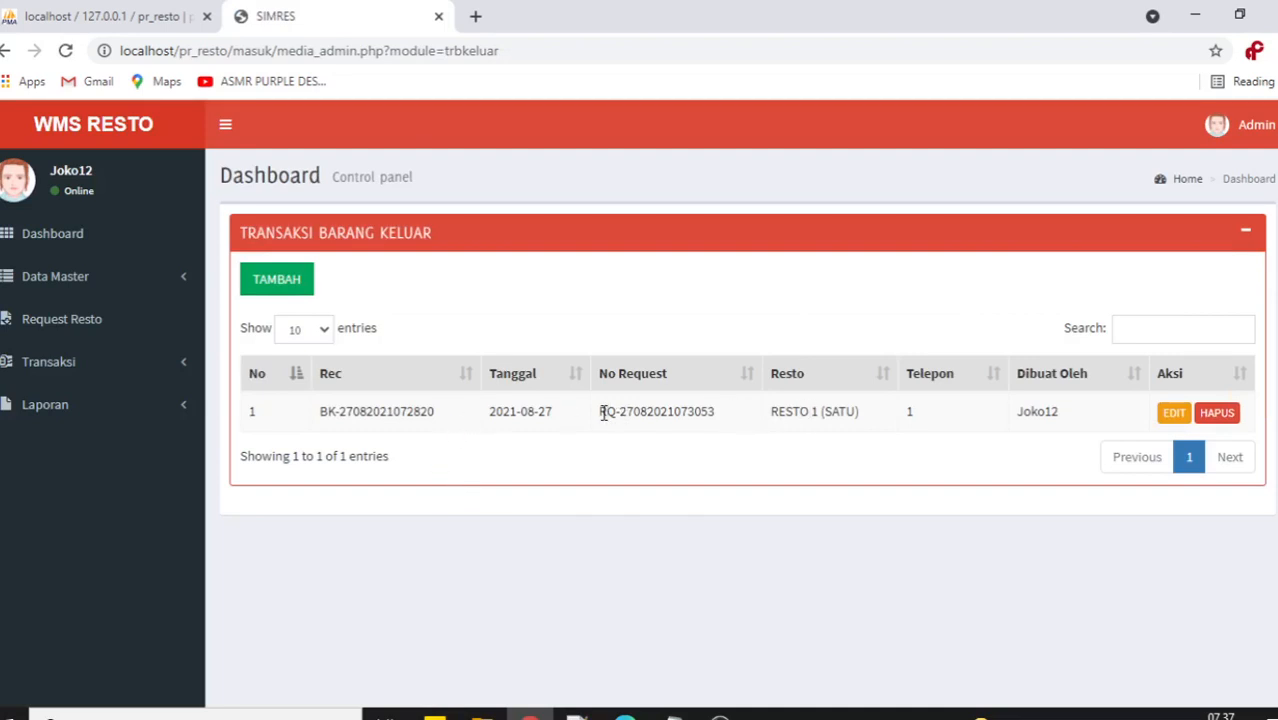
left_click_drag(600, 411, 729, 414)
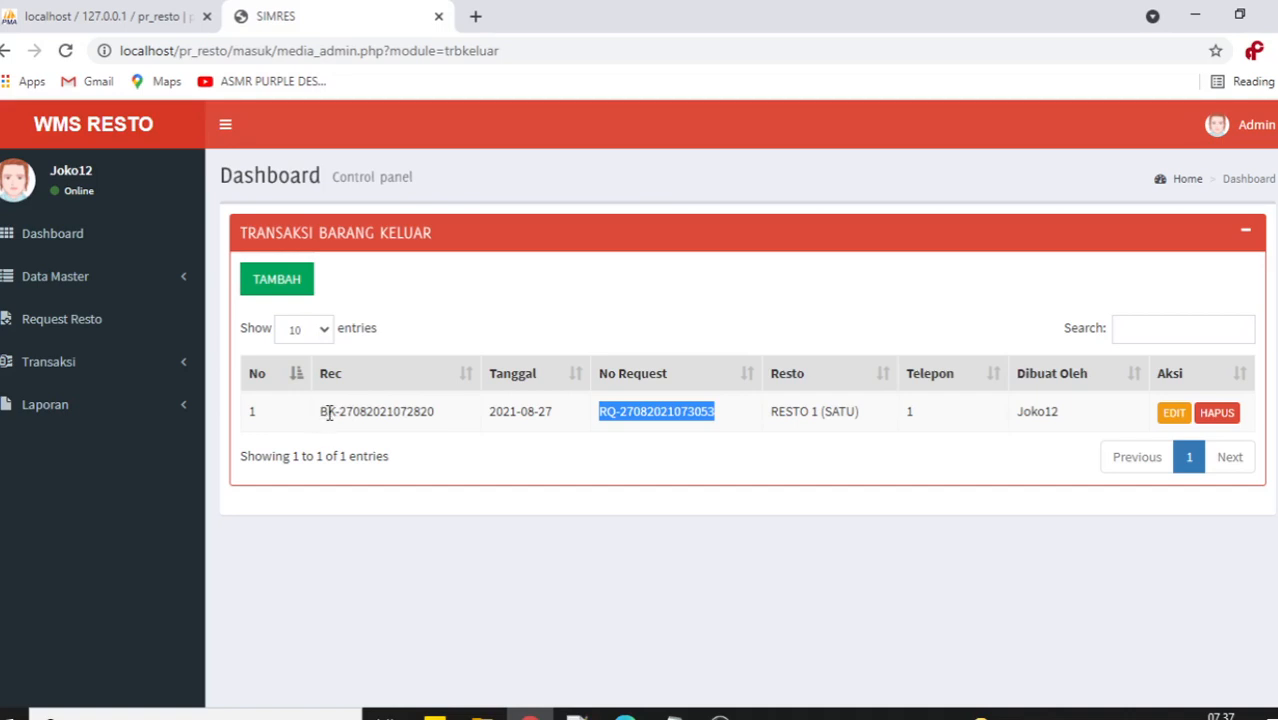
left_click_drag(326, 413, 430, 411)
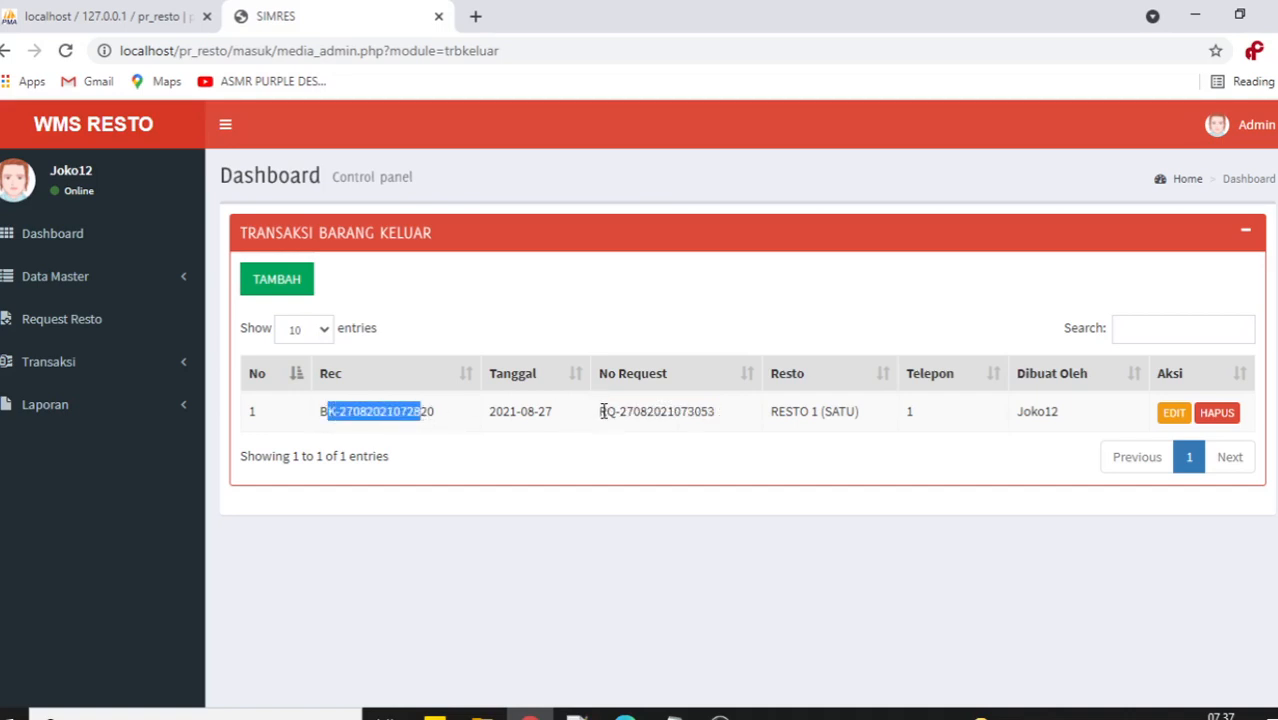
left_click_drag(599, 411, 699, 498)
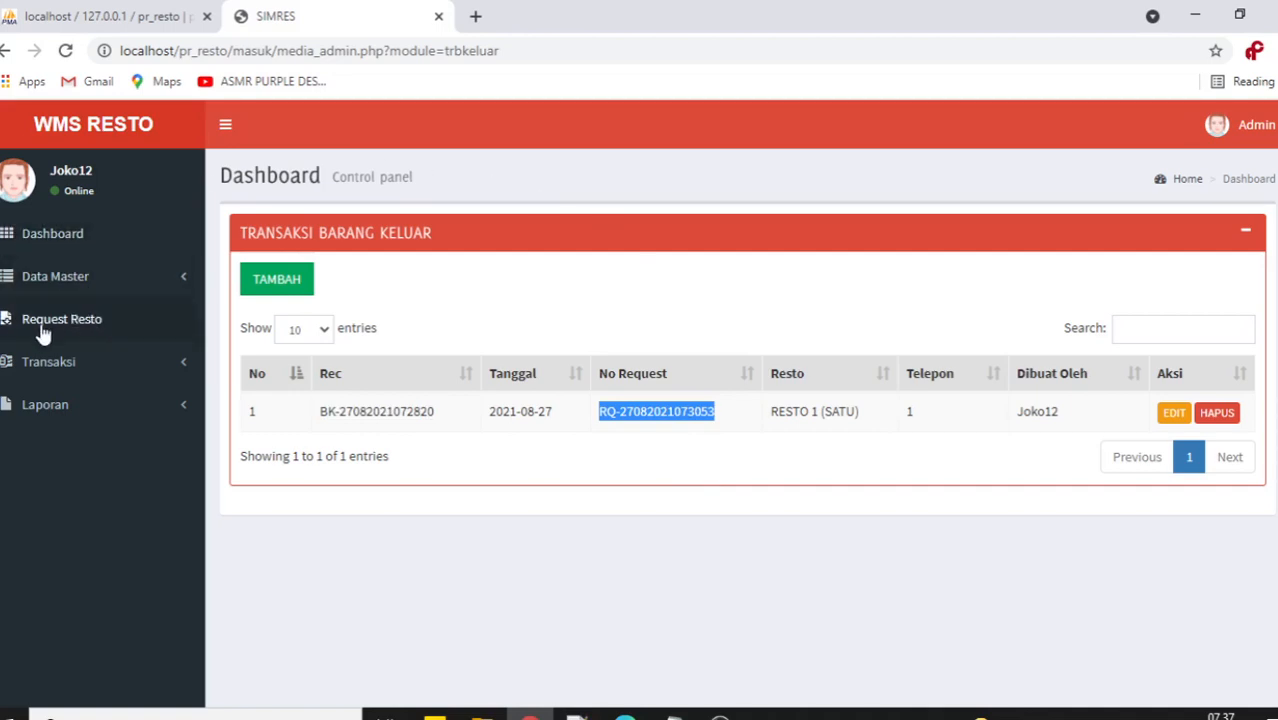
left_click(113, 361)
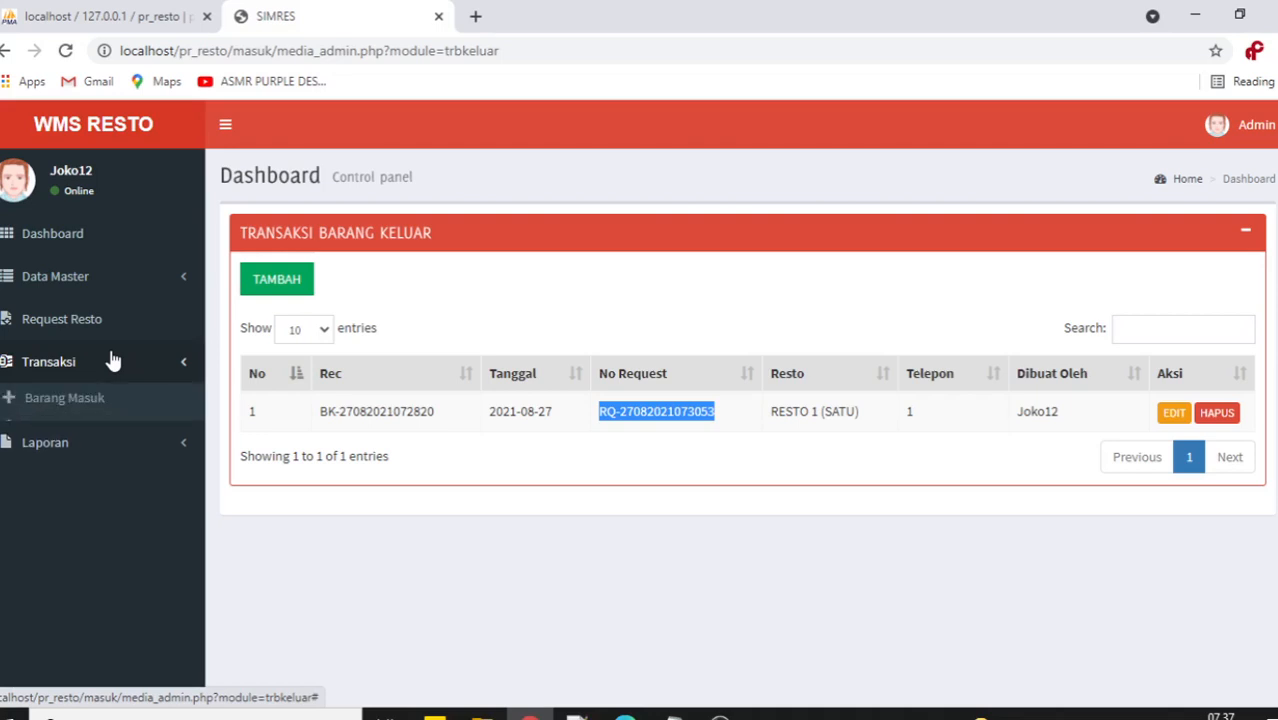
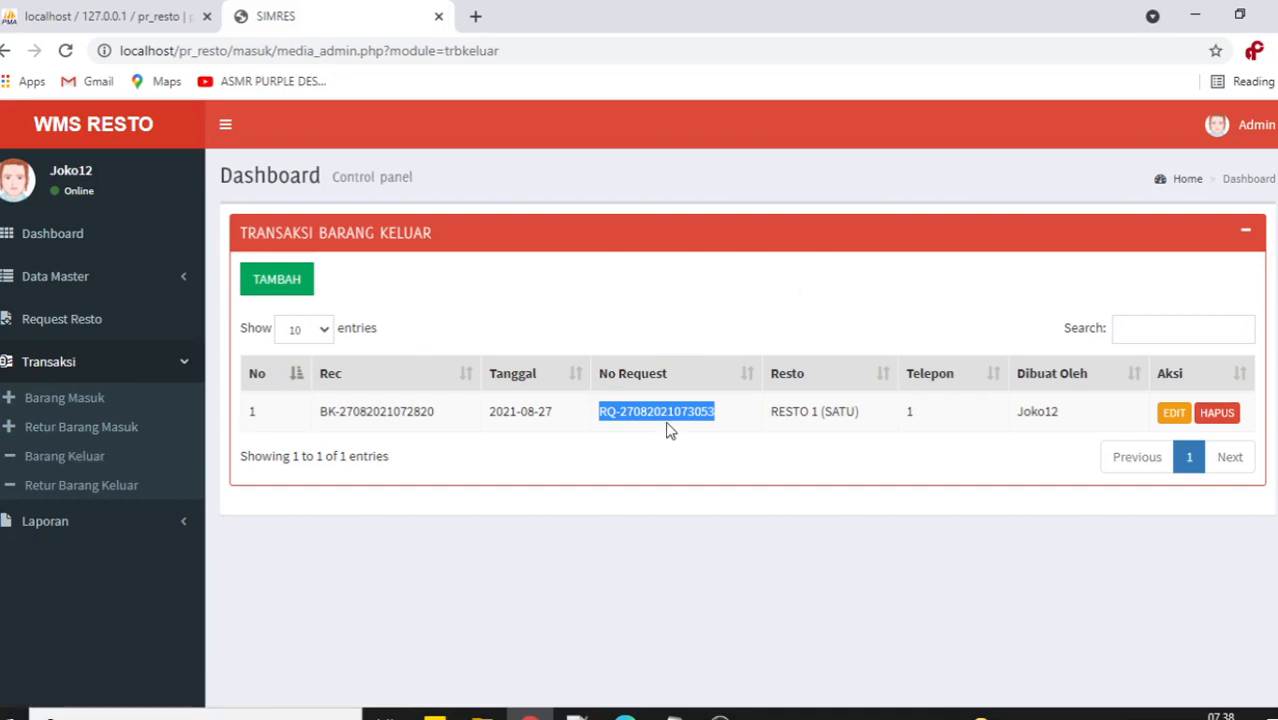
left_click(430, 325)
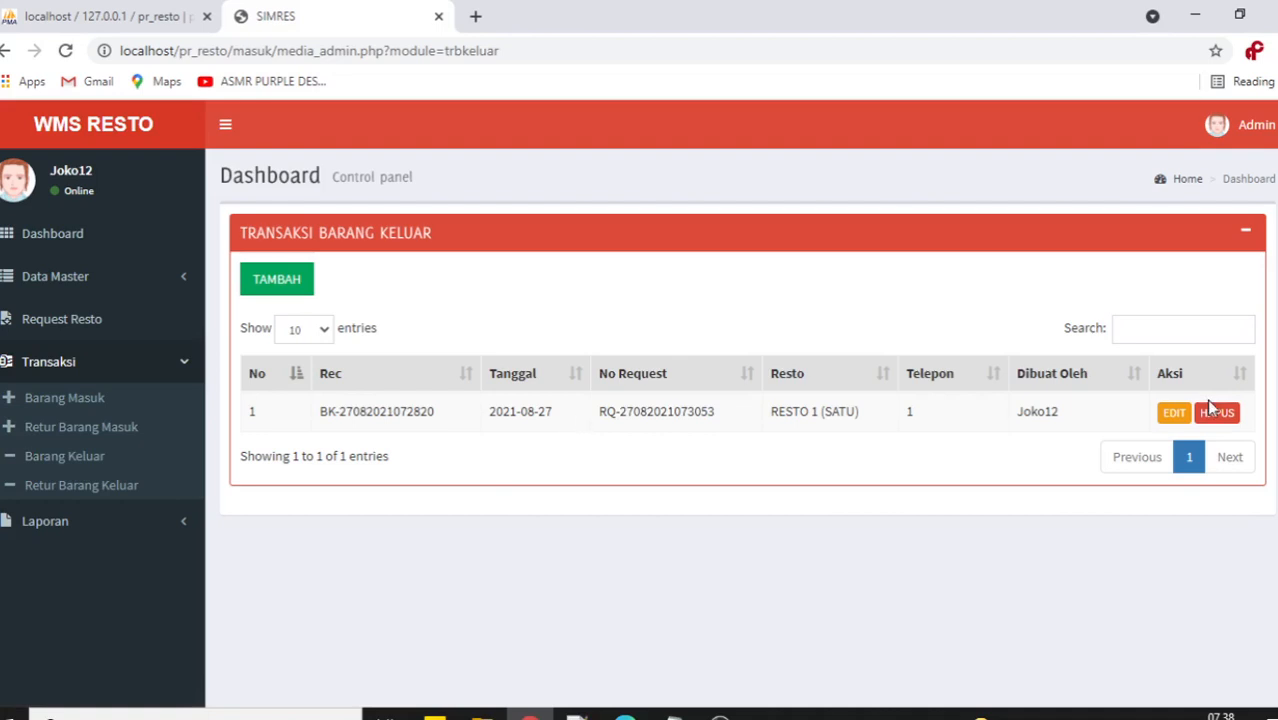
left_click(1174, 412)
scroll(862, 447, "down", 2)
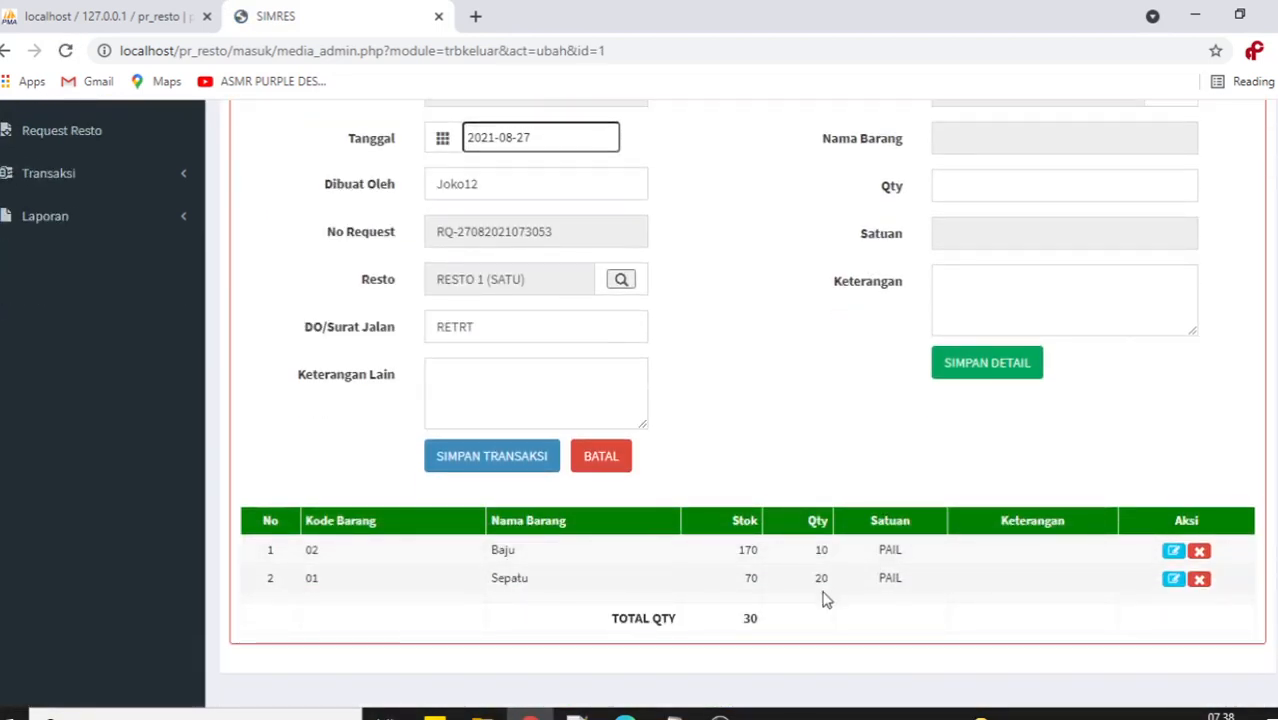
left_click(601, 457)
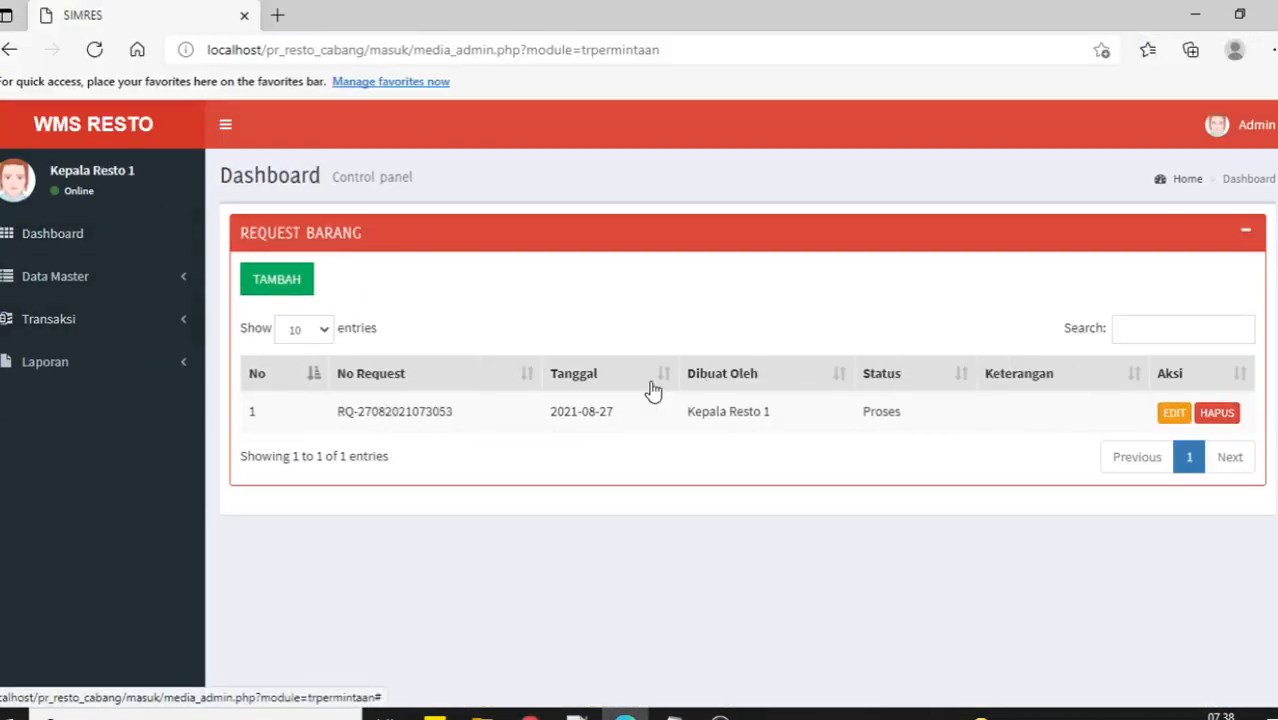
left_click(95, 52)
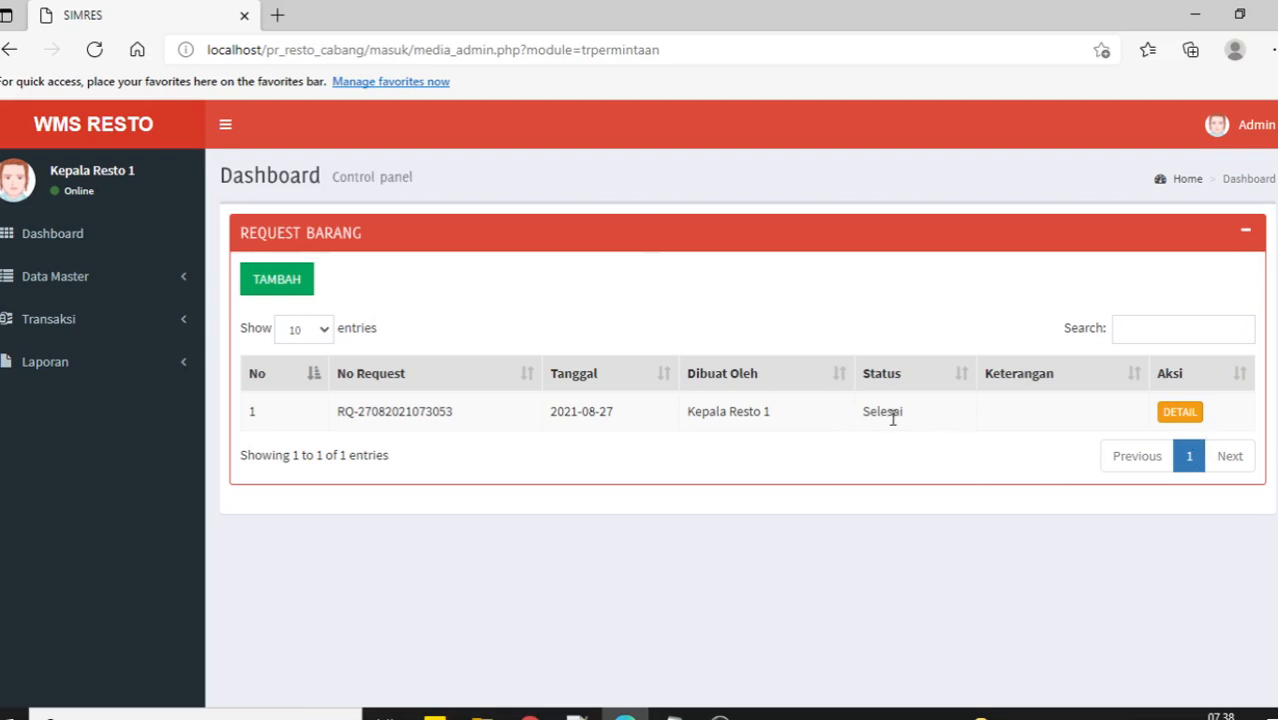
left_click_drag(862, 416, 907, 416)
left_click(1179, 418)
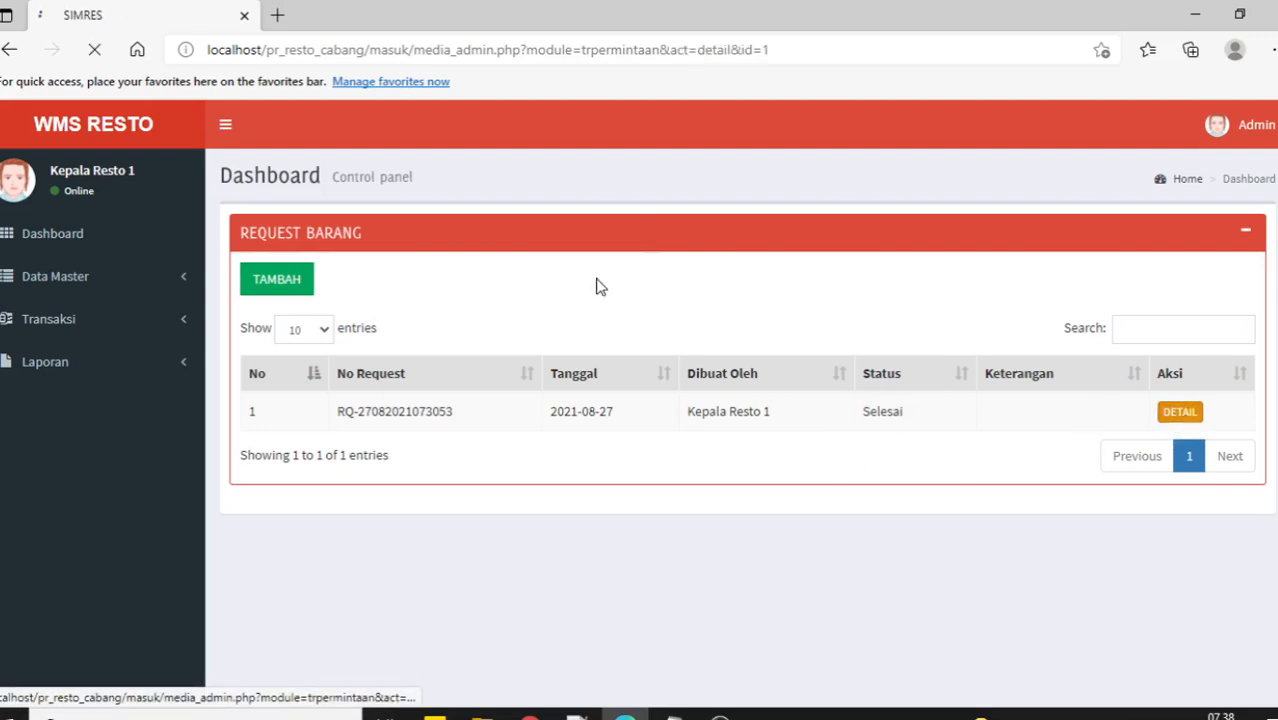
scroll(736, 371, "down", 1)
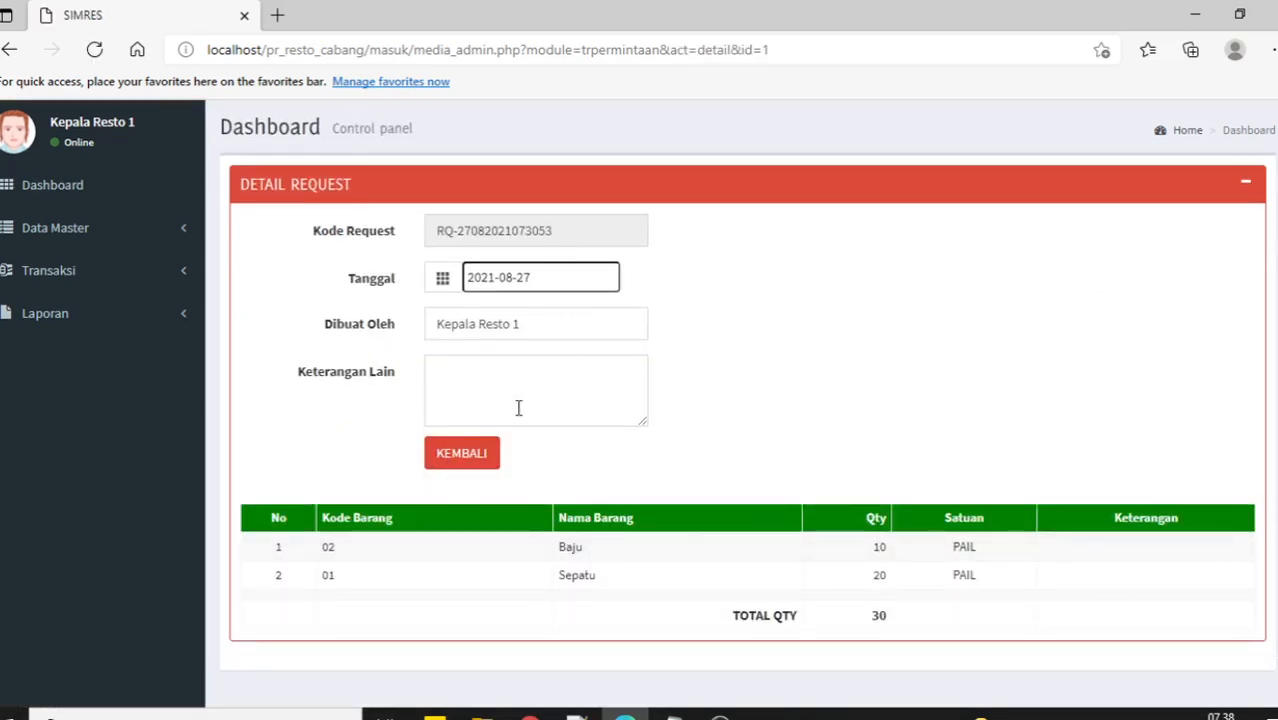
left_click(478, 456)
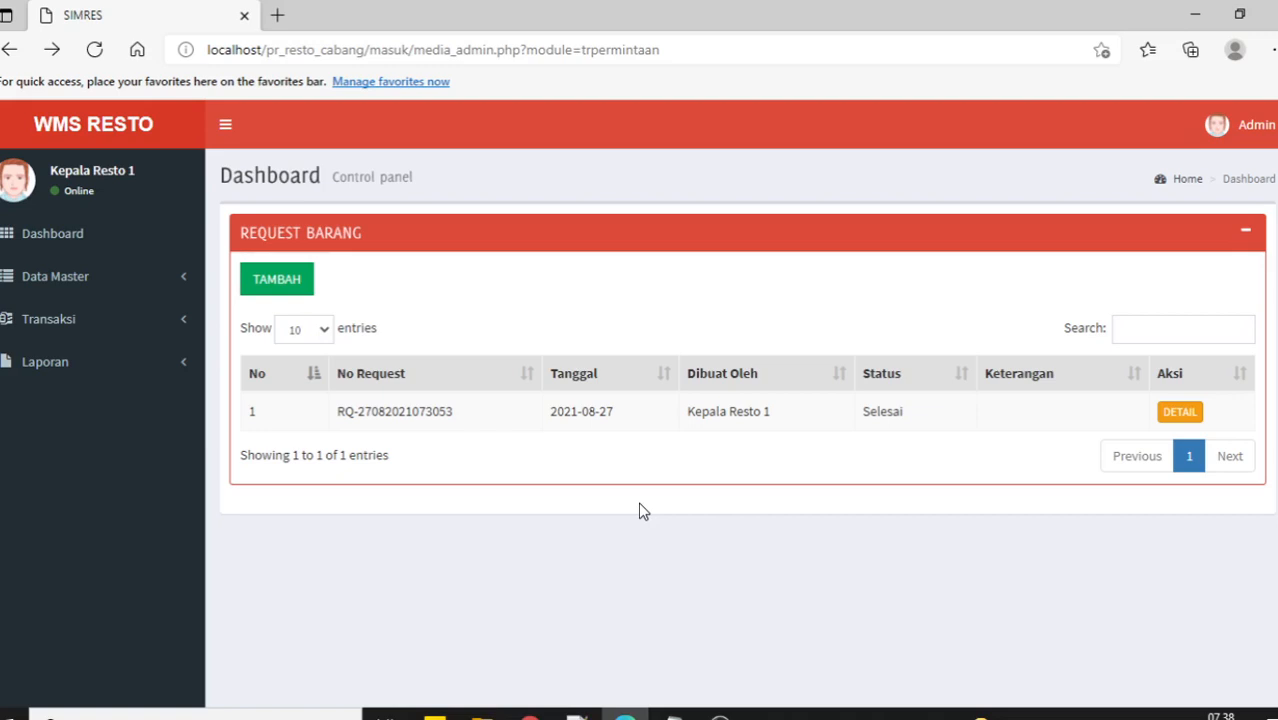
left_click(175, 322)
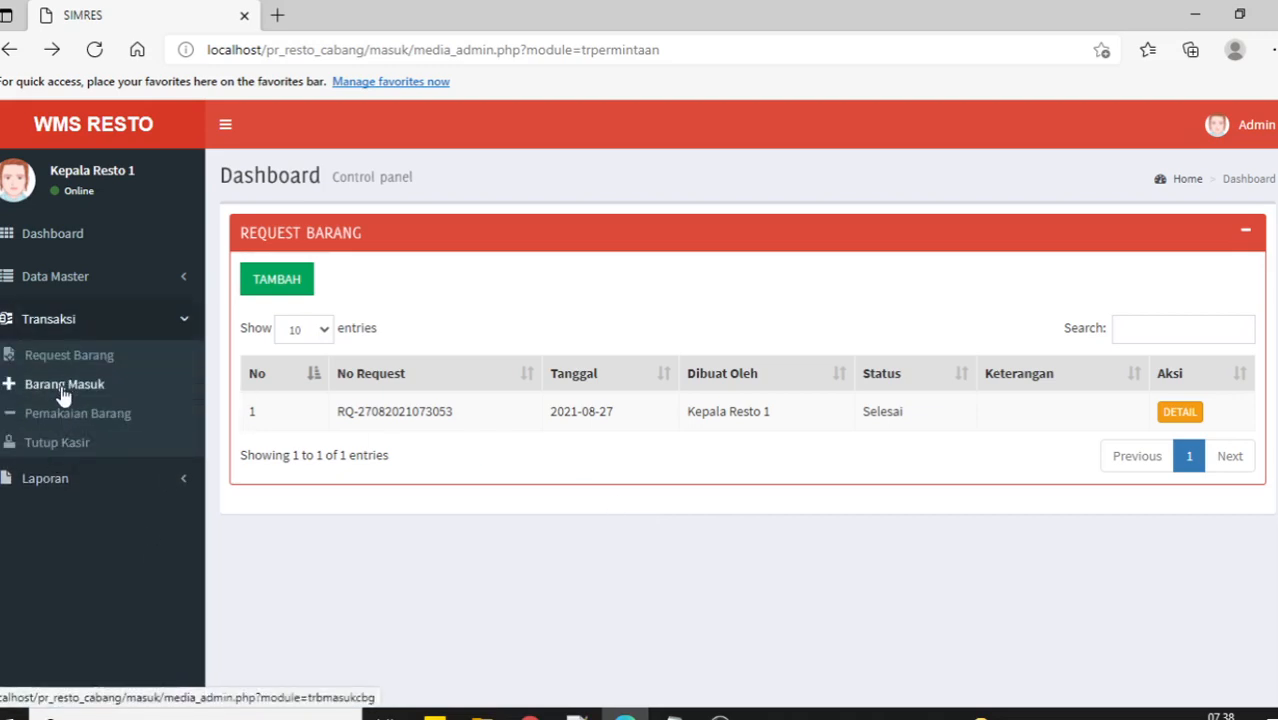
left_click(530, 714)
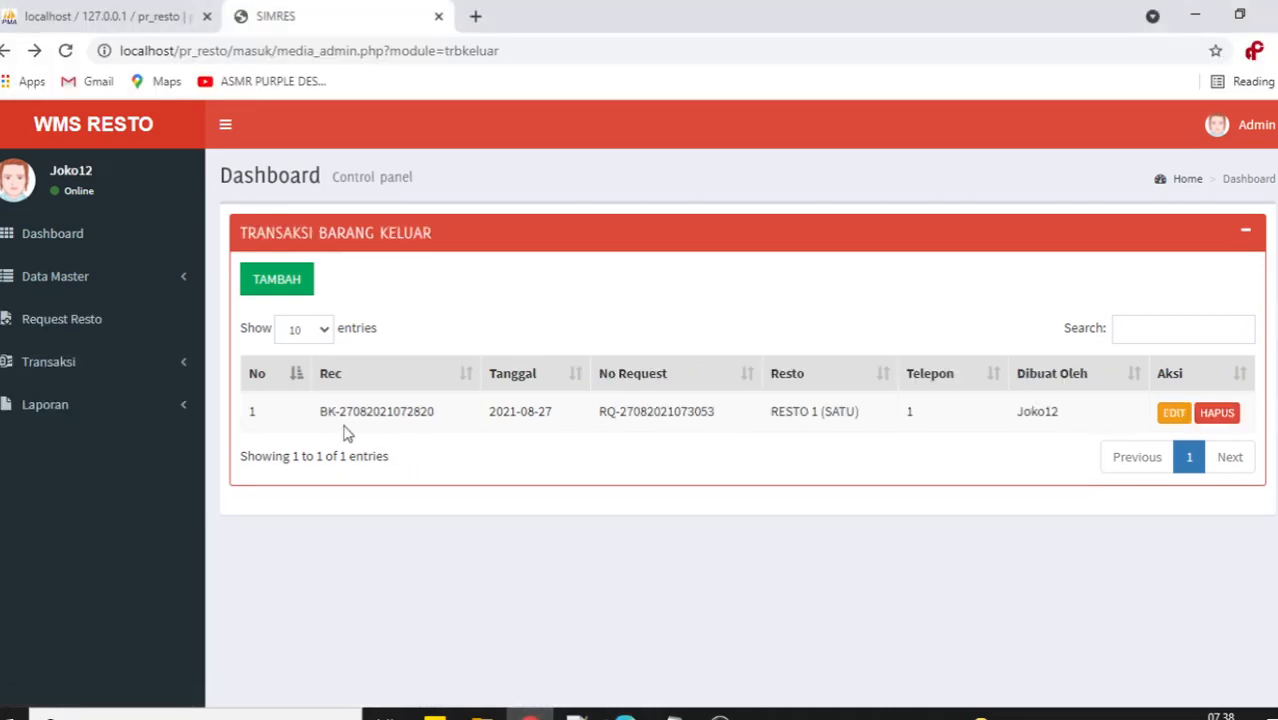
left_click(1175, 413)
scroll(633, 505, "down", 3)
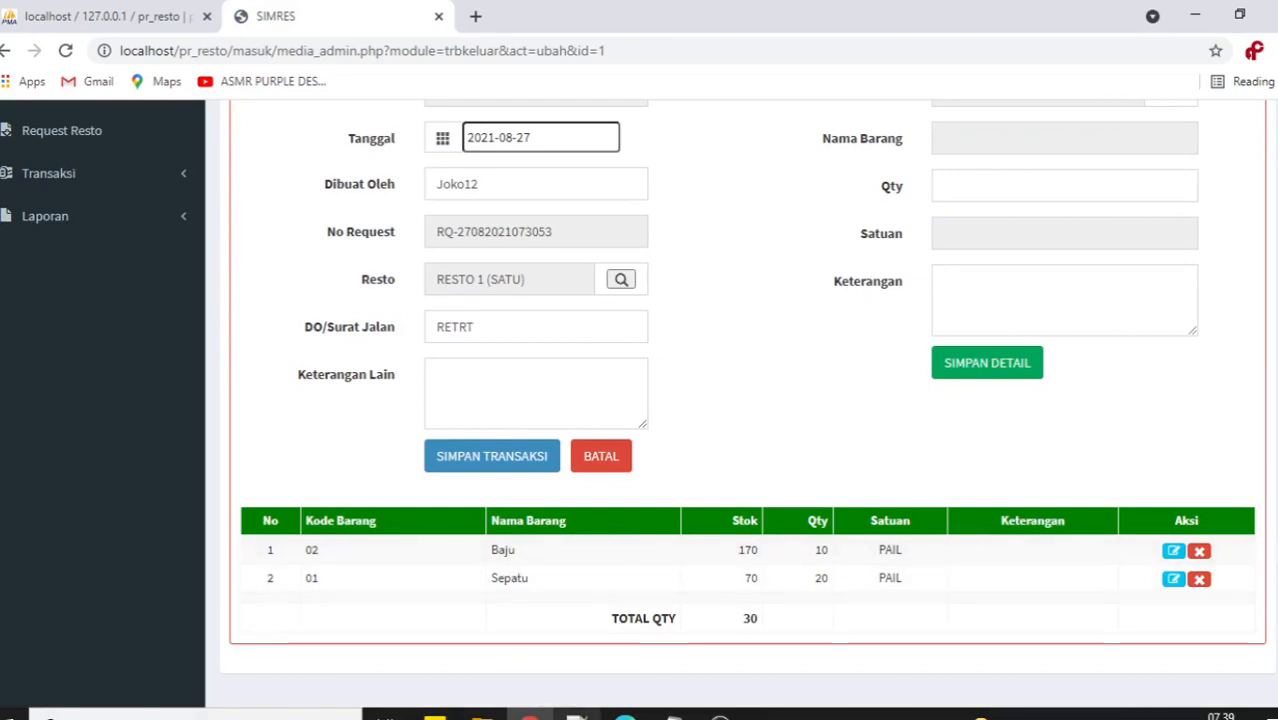
left_click(624, 714)
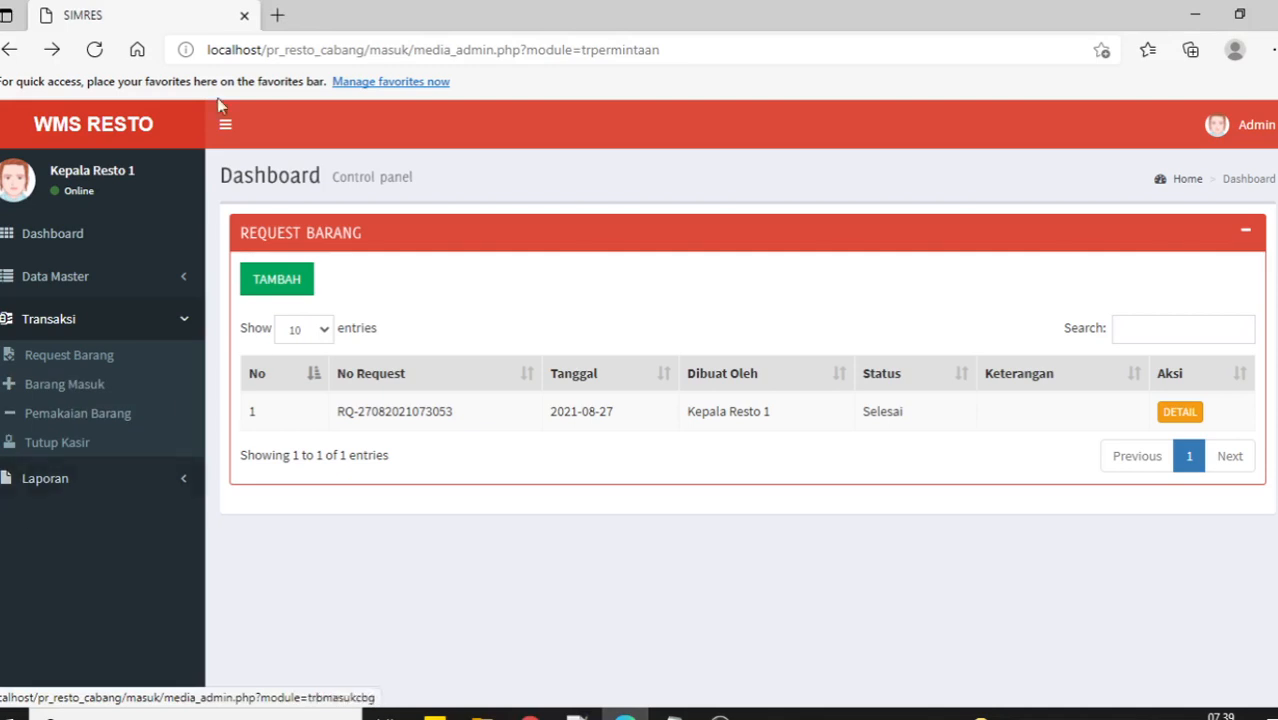
Start a new incoming goods transaction with Baju quantity 10 and Sepatu quantity 20.
left_click(90, 386)
left_click(280, 283)
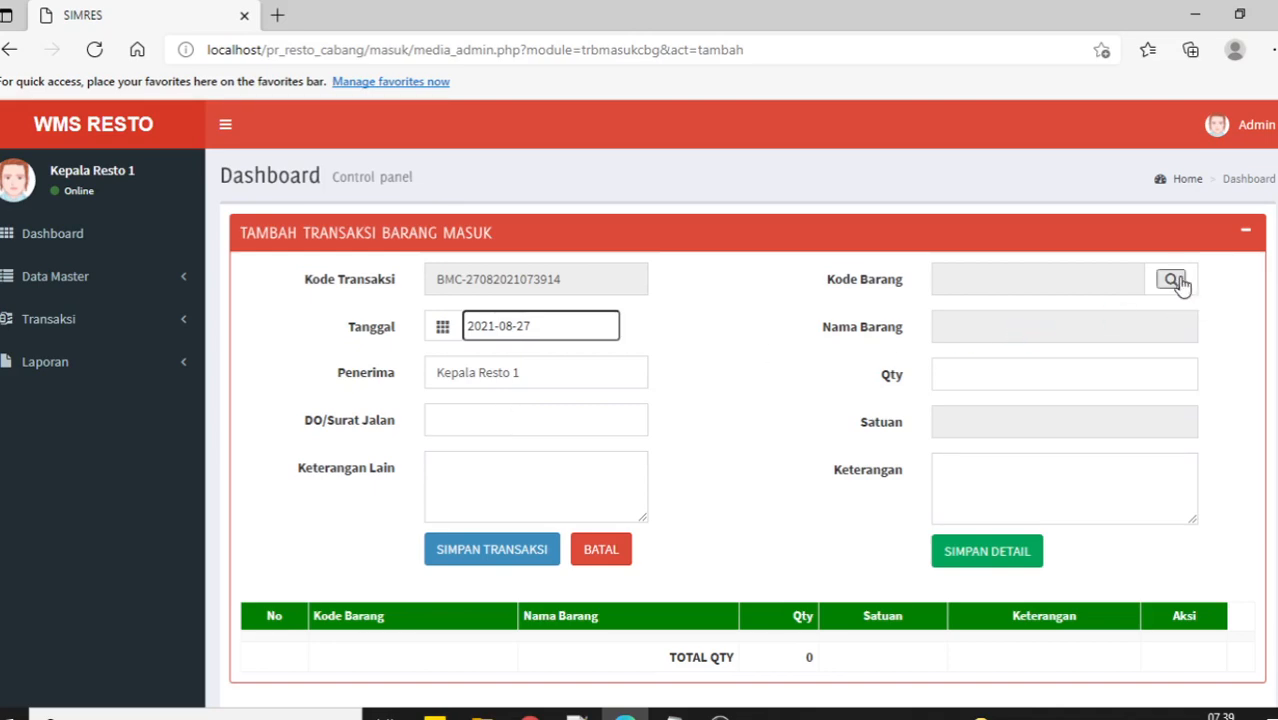
left_click(1173, 280)
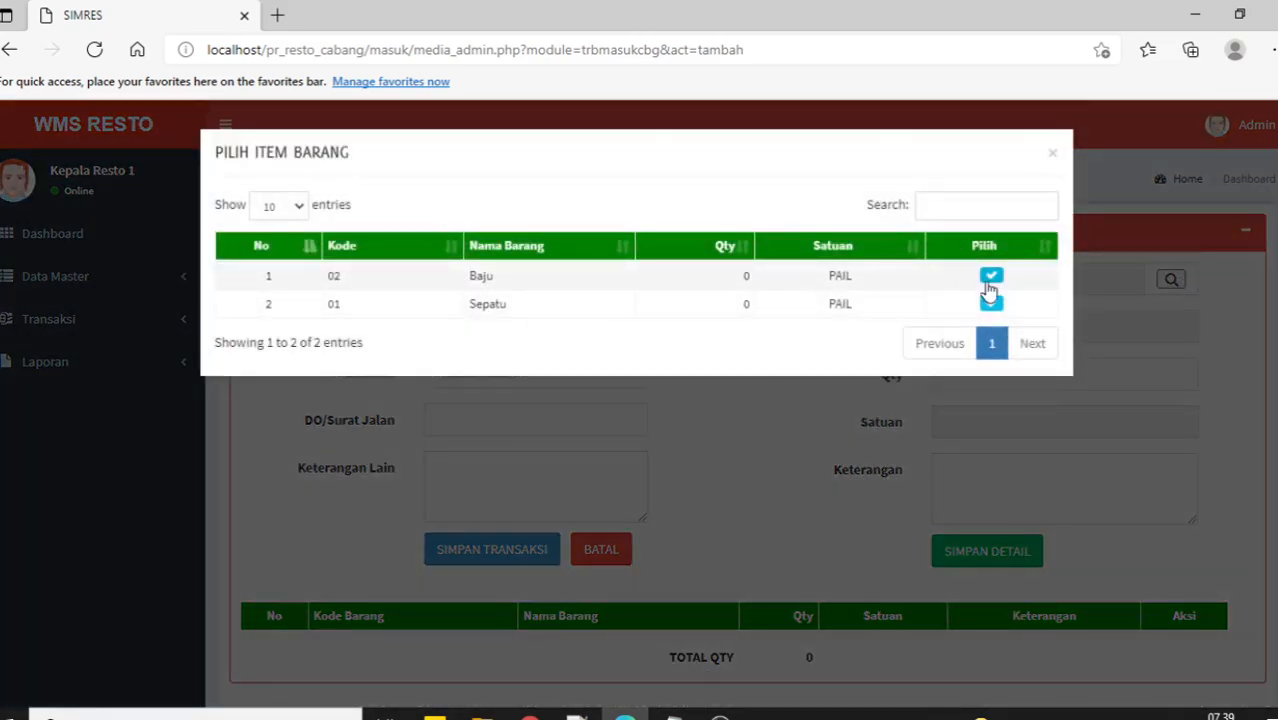
left_click(991, 280)
left_click(982, 376)
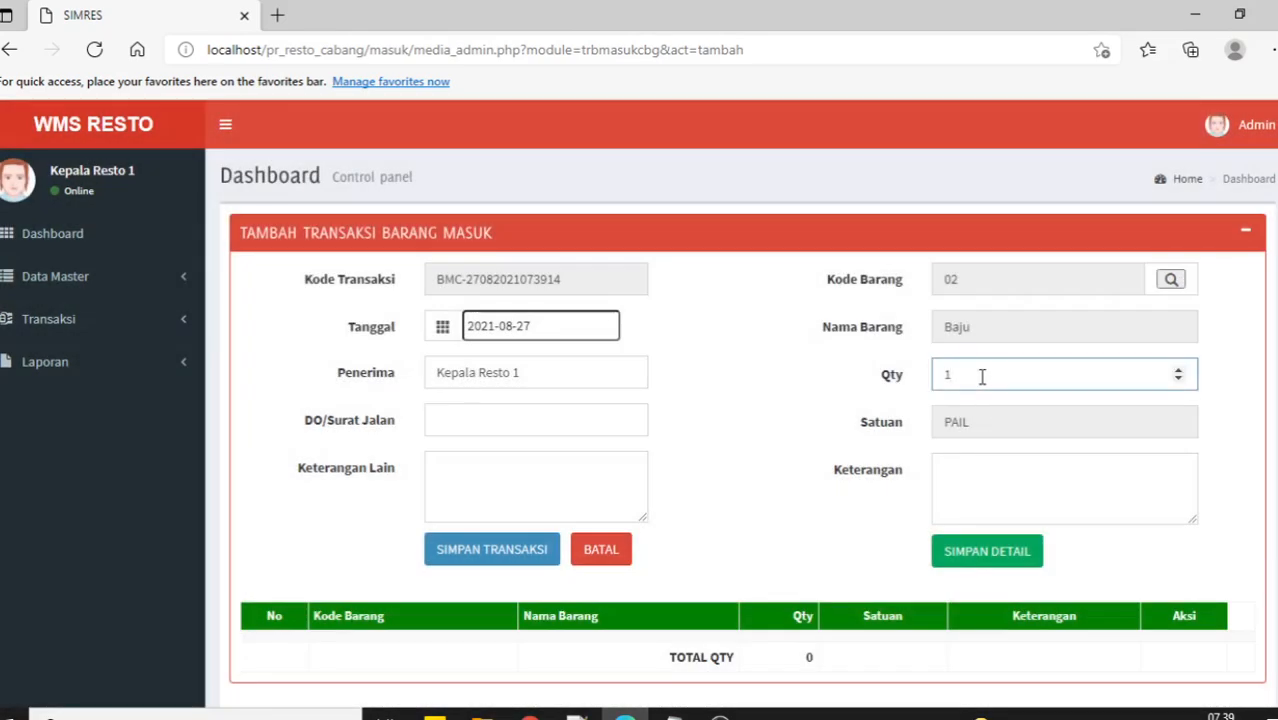
type("0")
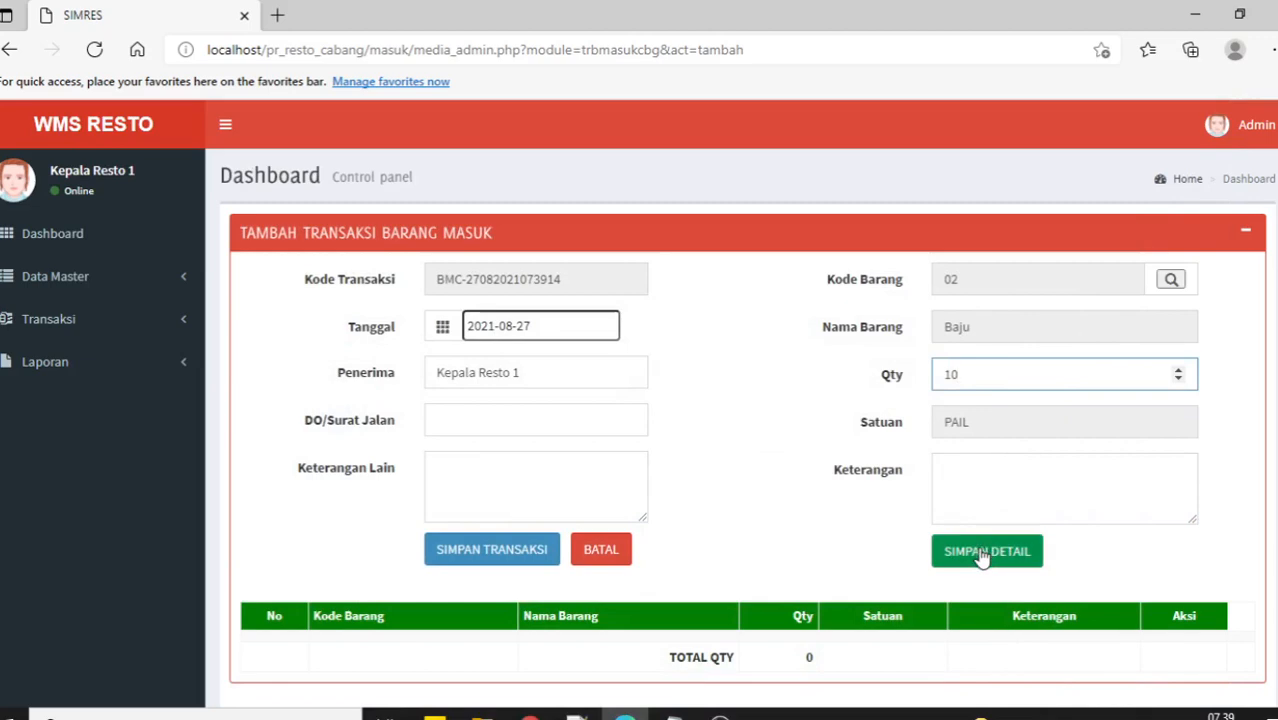
left_click(984, 551)
left_click(1172, 281)
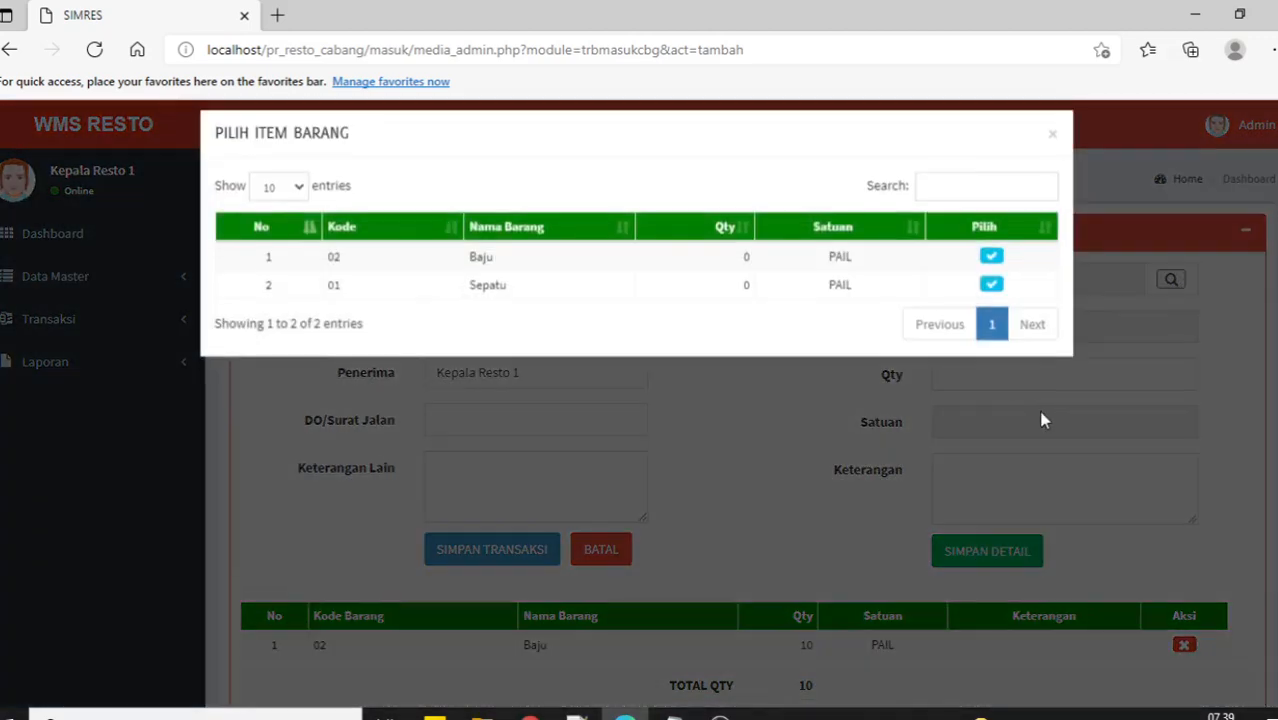
left_click(990, 304)
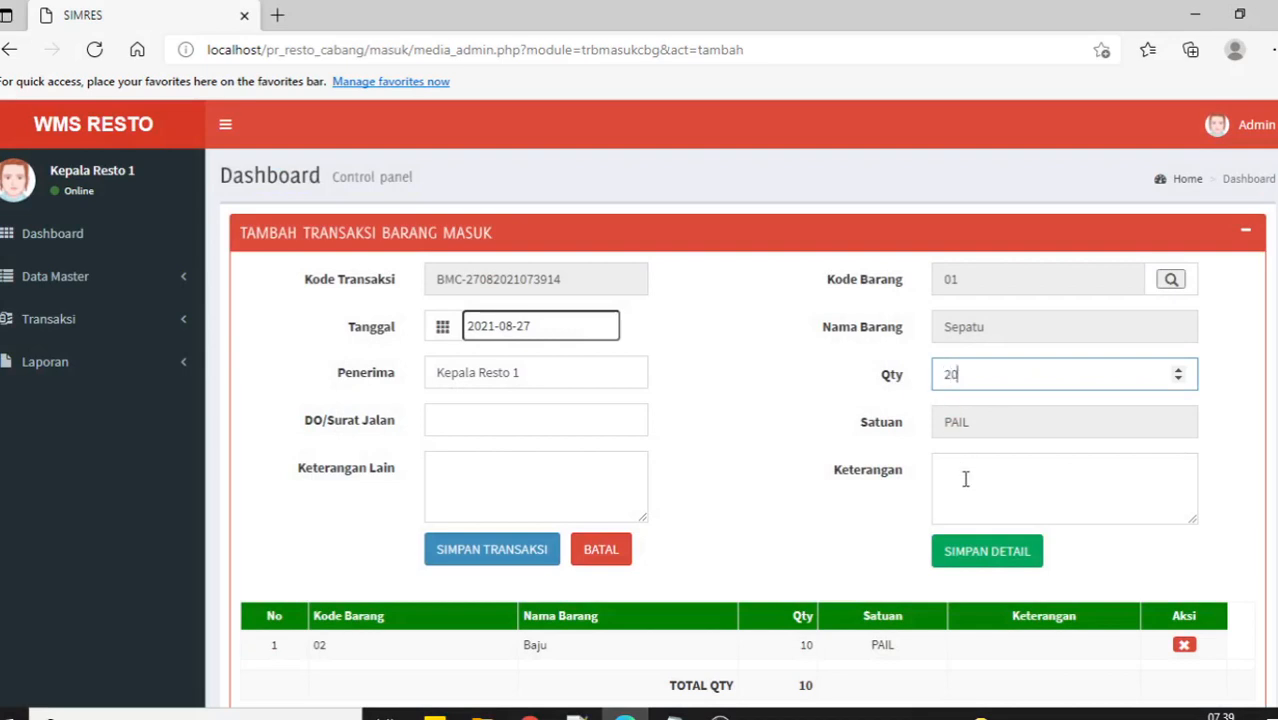
type("20")
left_click(993, 551)
scroll(437, 320, "down", 1)
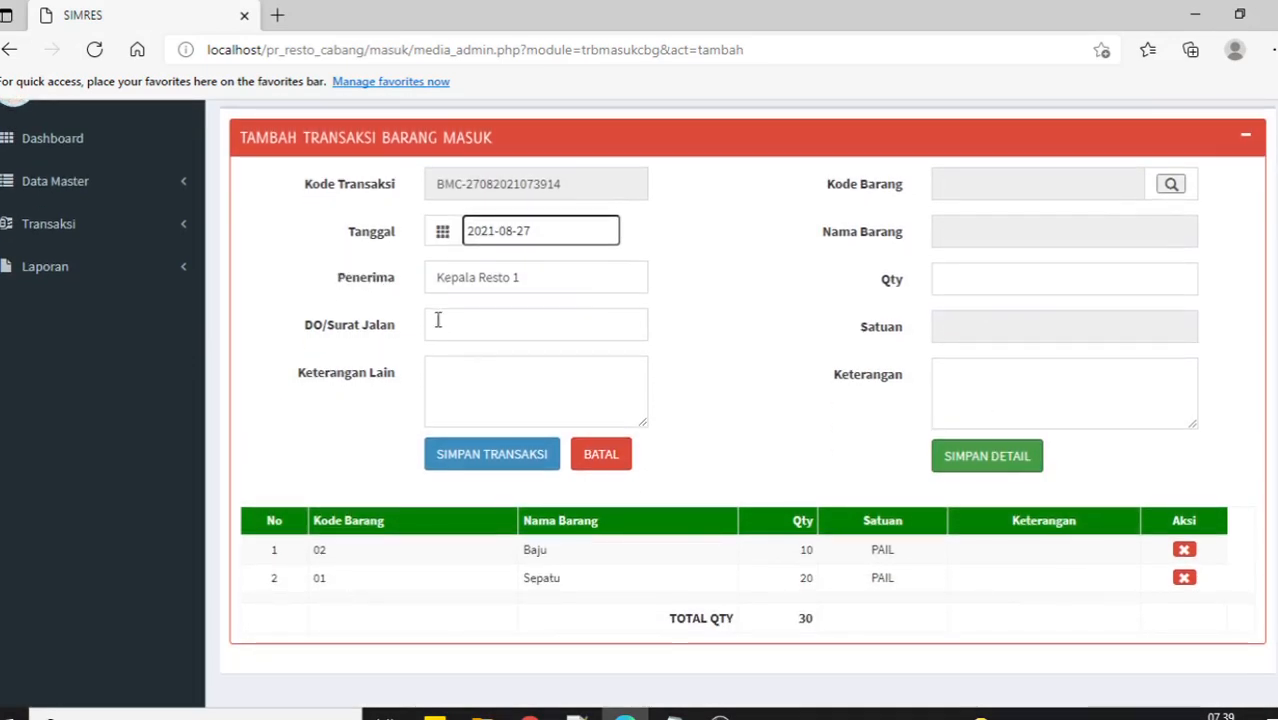
left_click(468, 324)
type("32432")
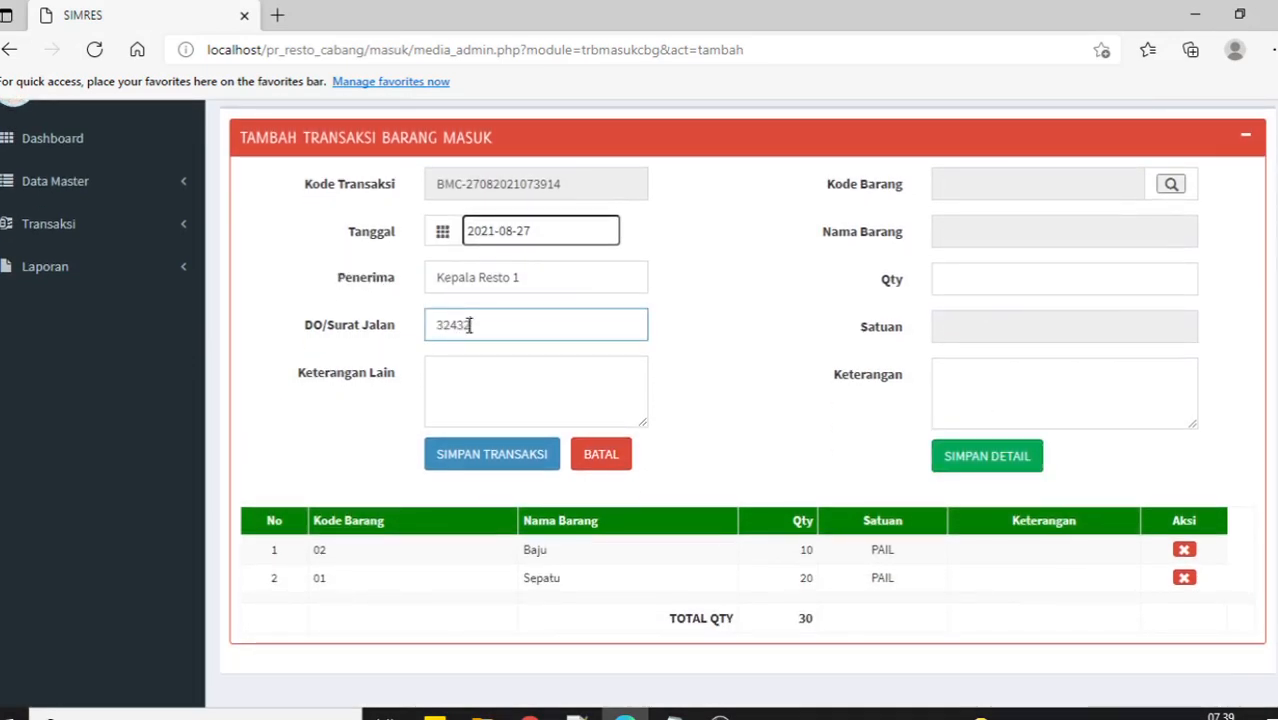
type("4")
left_click(485, 394)
type("SDFDSF")
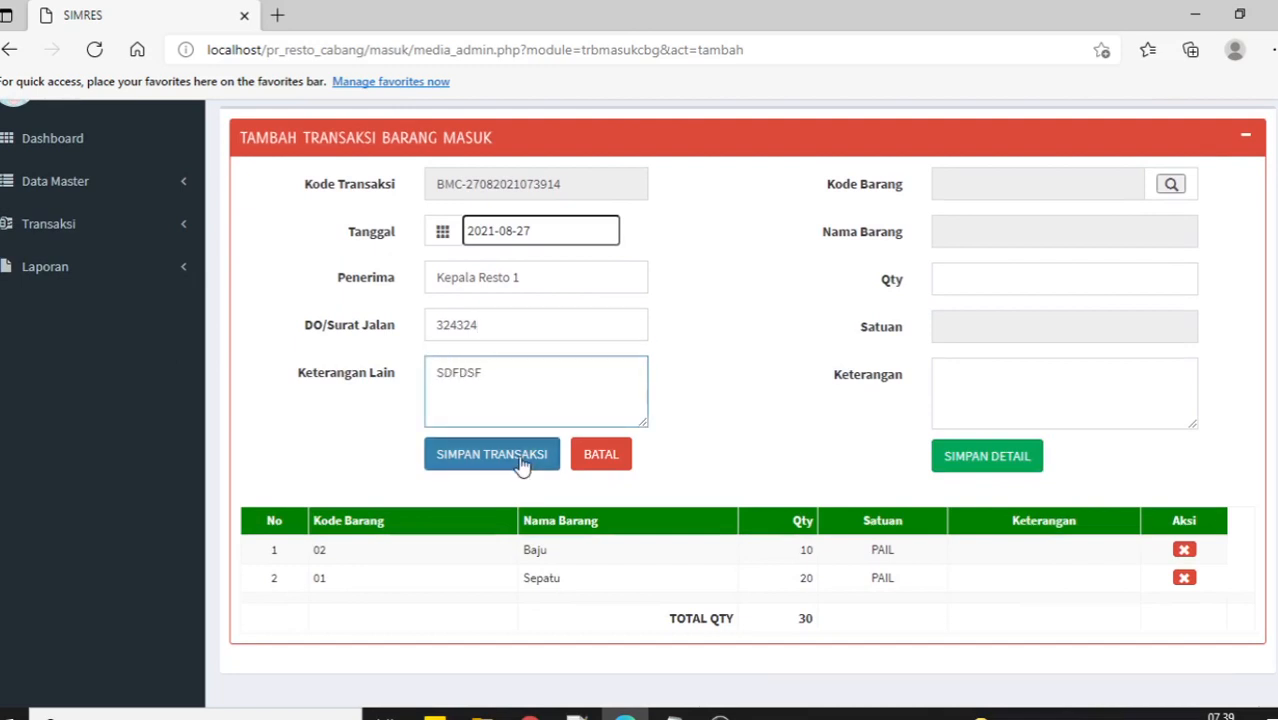
left_click(521, 466)
left_click(813, 157)
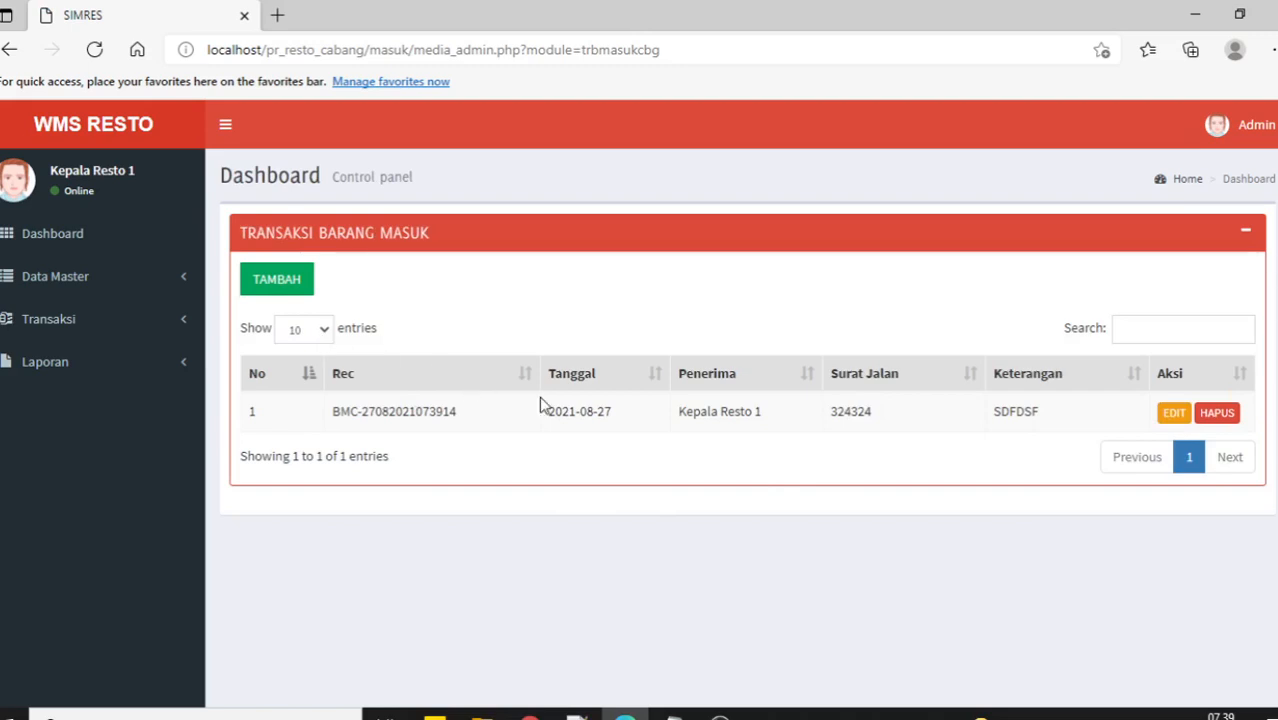
Check the branch item list shows Sepatu 20 and Baju 10, then return to the central window.
left_click(77, 285)
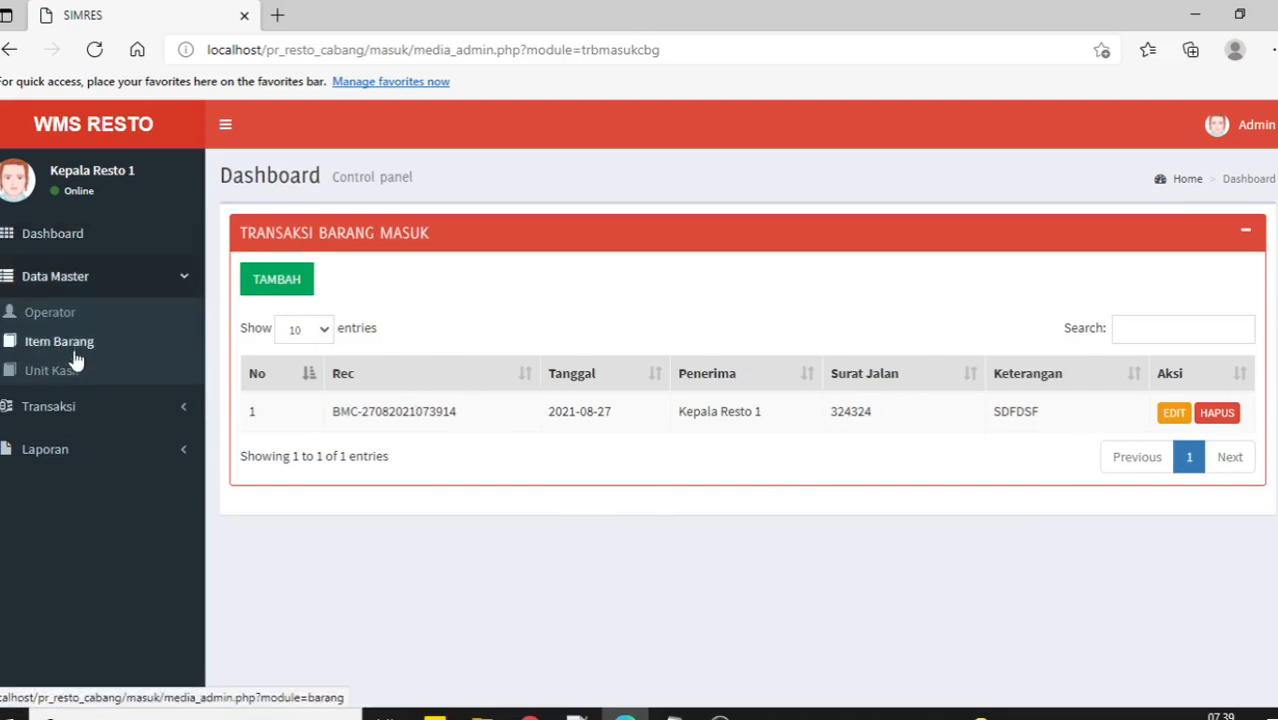
left_click(60, 341)
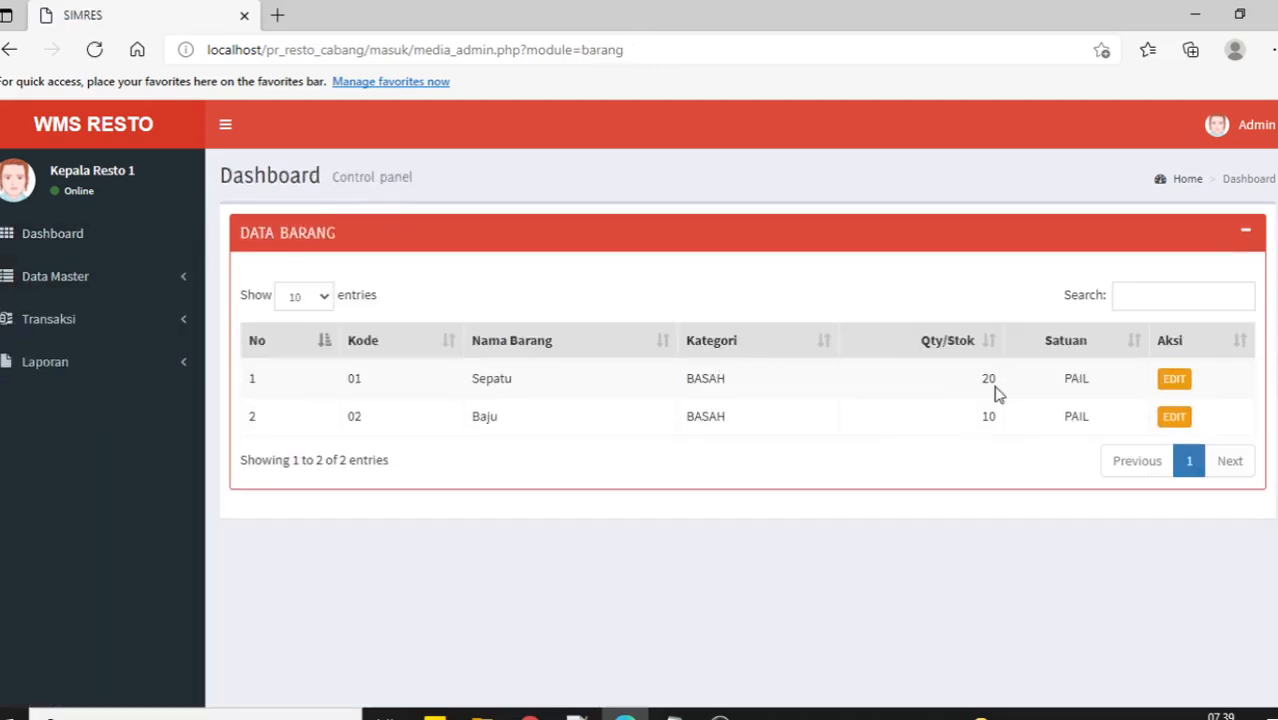
double_click(987, 378)
double_click(986, 417)
left_click(120, 322)
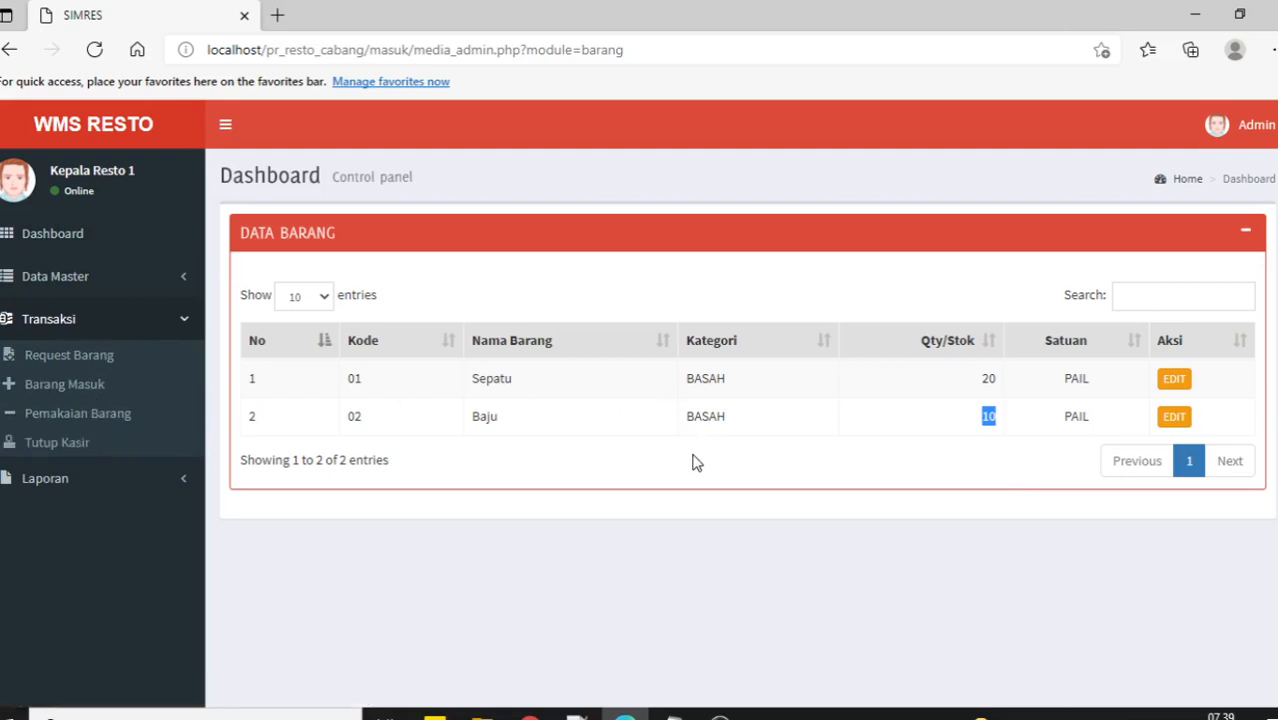
left_click(530, 714)
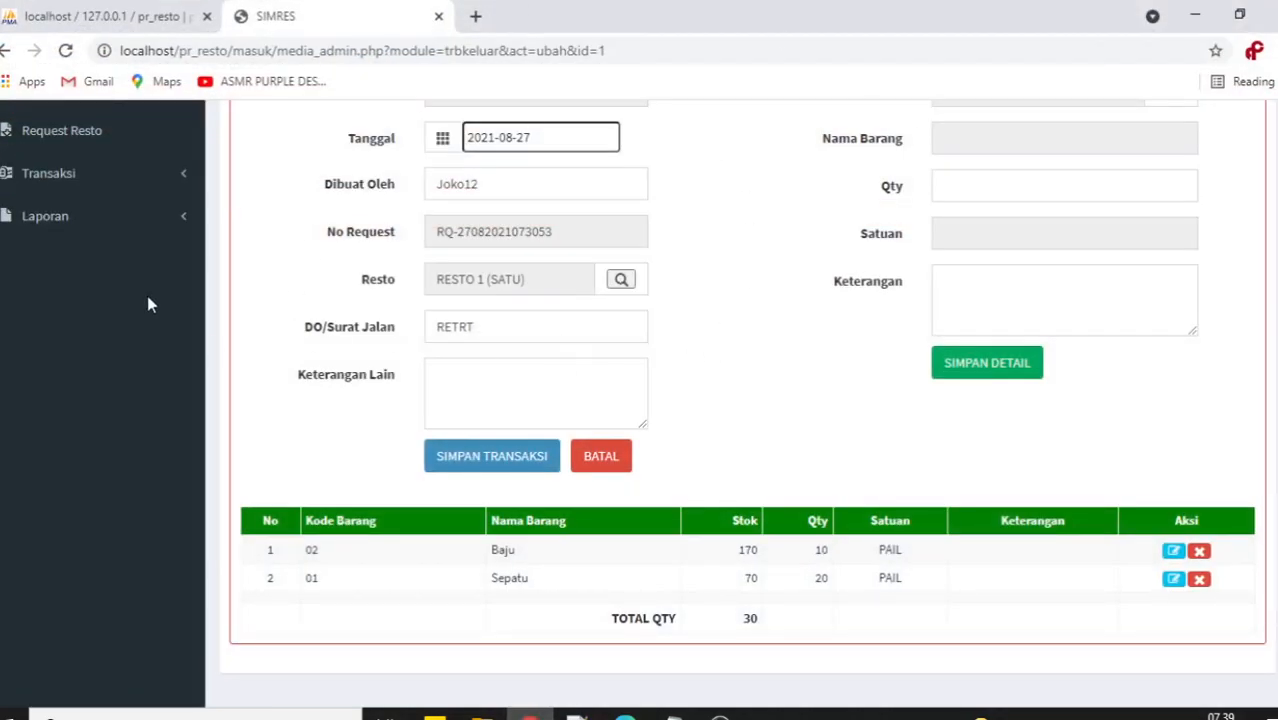
Open the central Retur Barang Keluar list from the Transaksi menu.
left_click(100, 176)
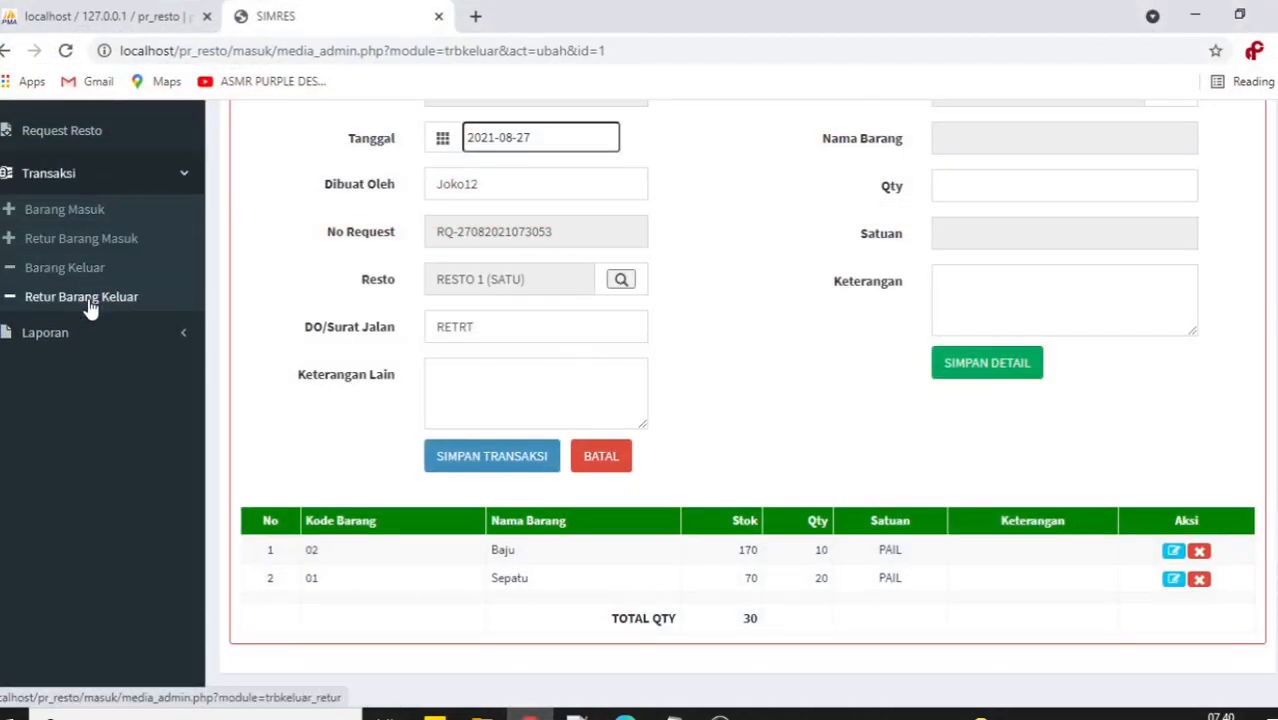
scroll(145, 415, "up", 2)
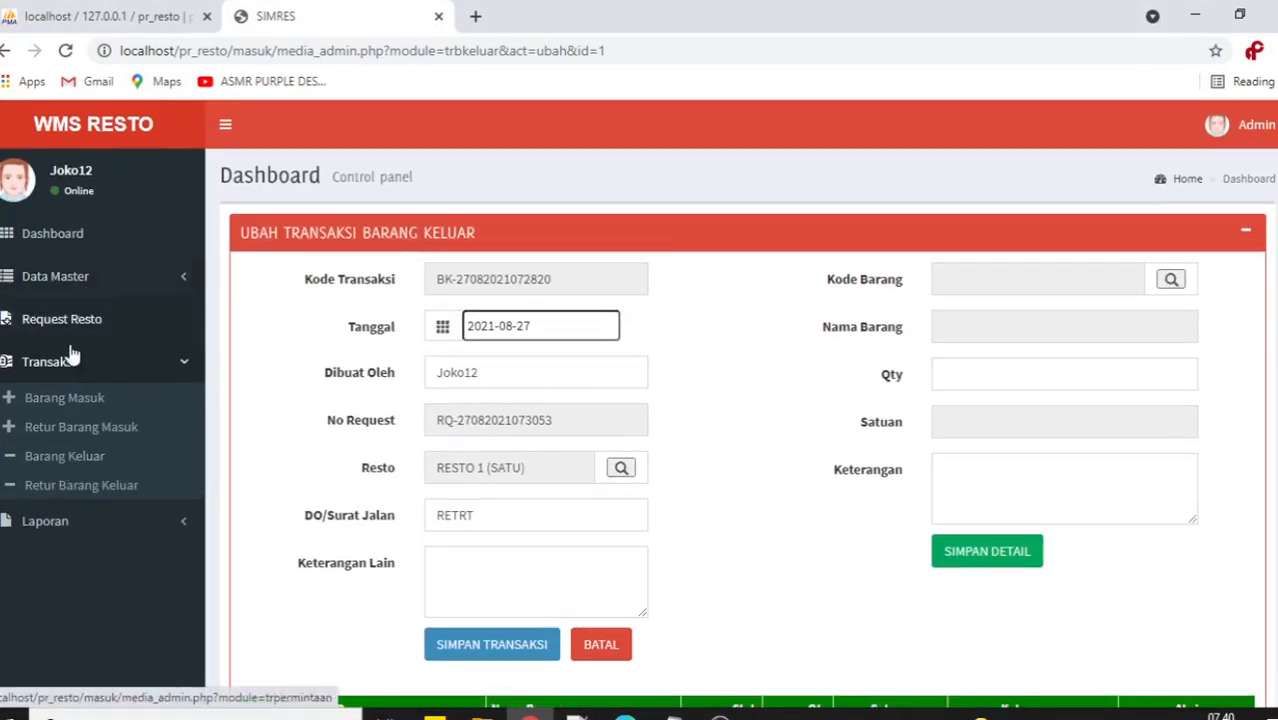
left_click(75, 490)
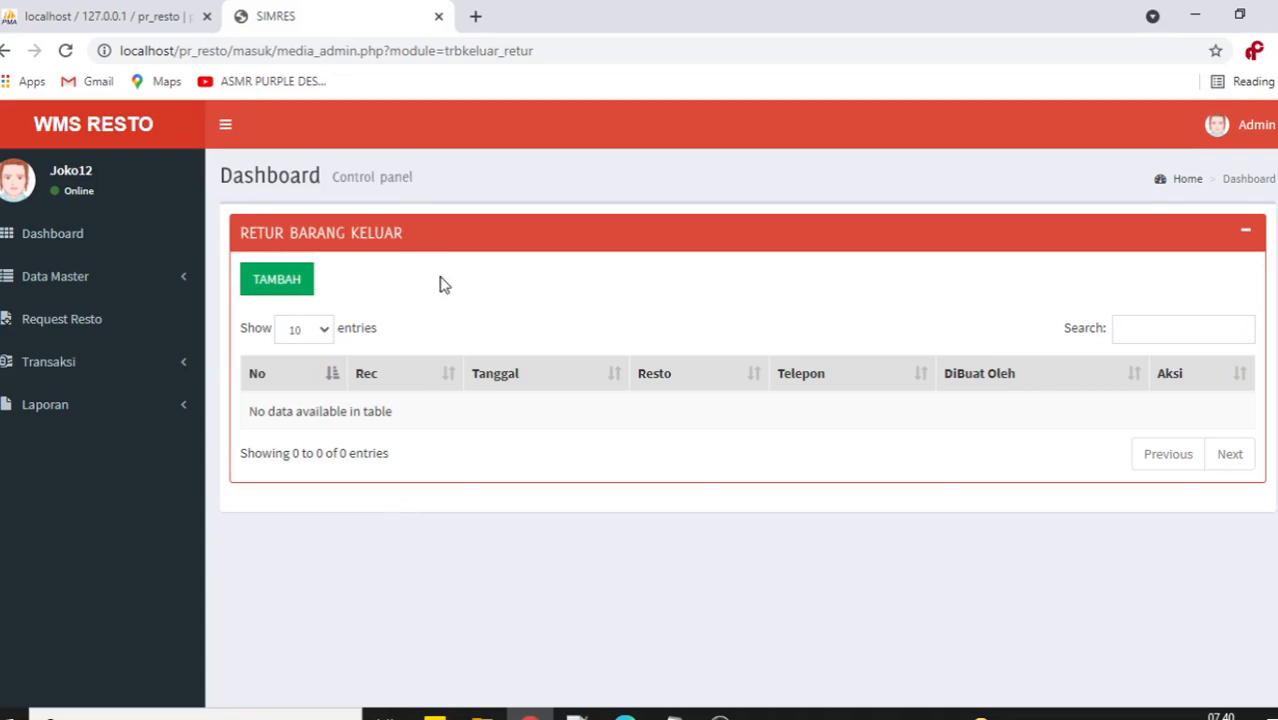
left_click(268, 284)
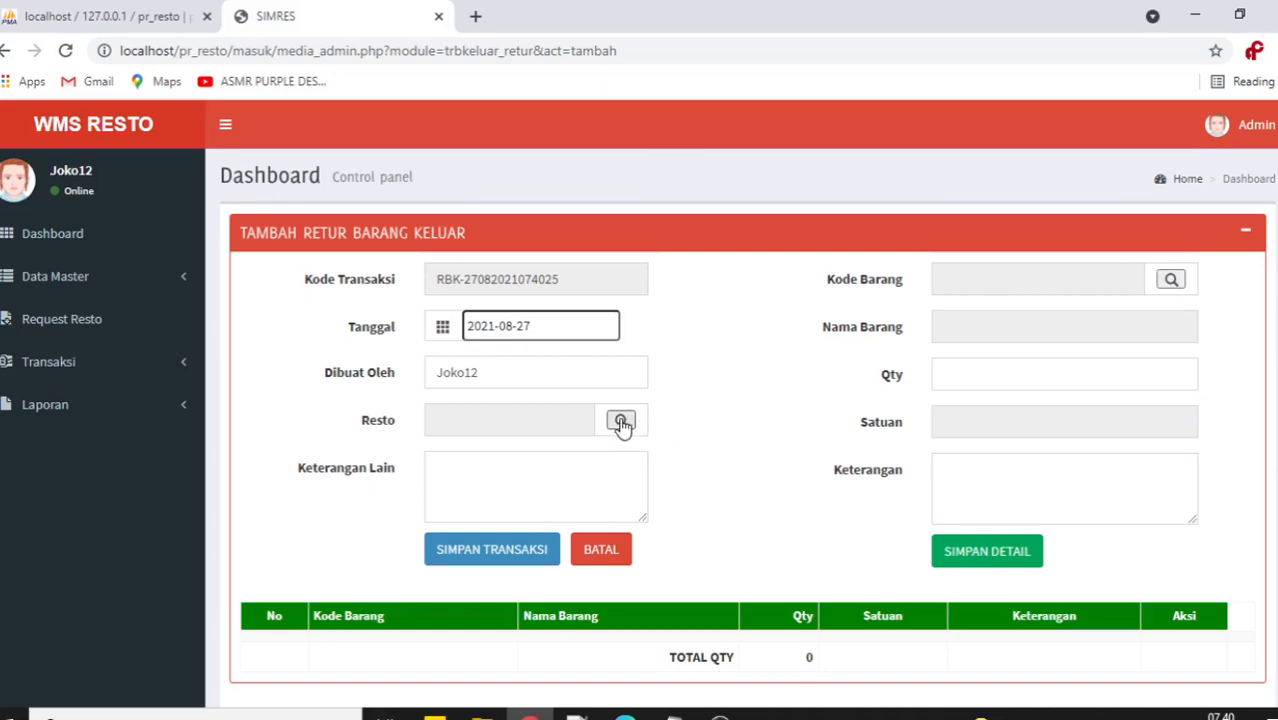
left_click(621, 421)
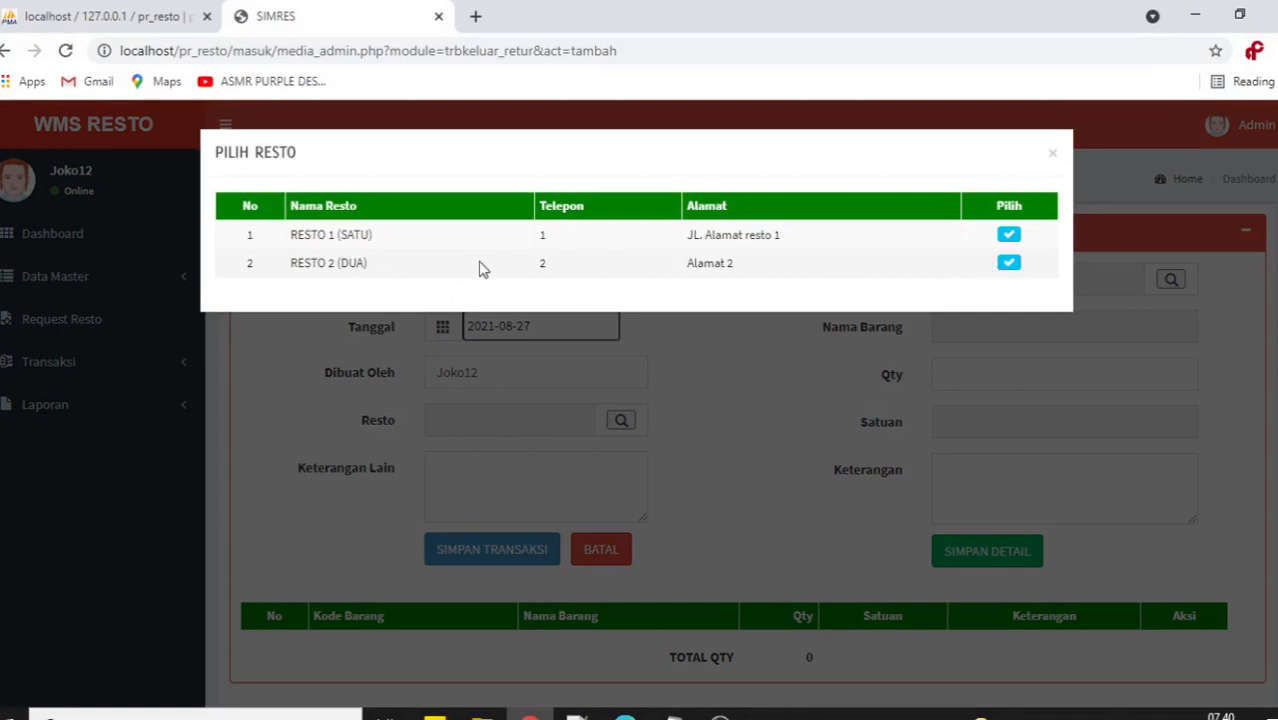
left_click(1010, 265)
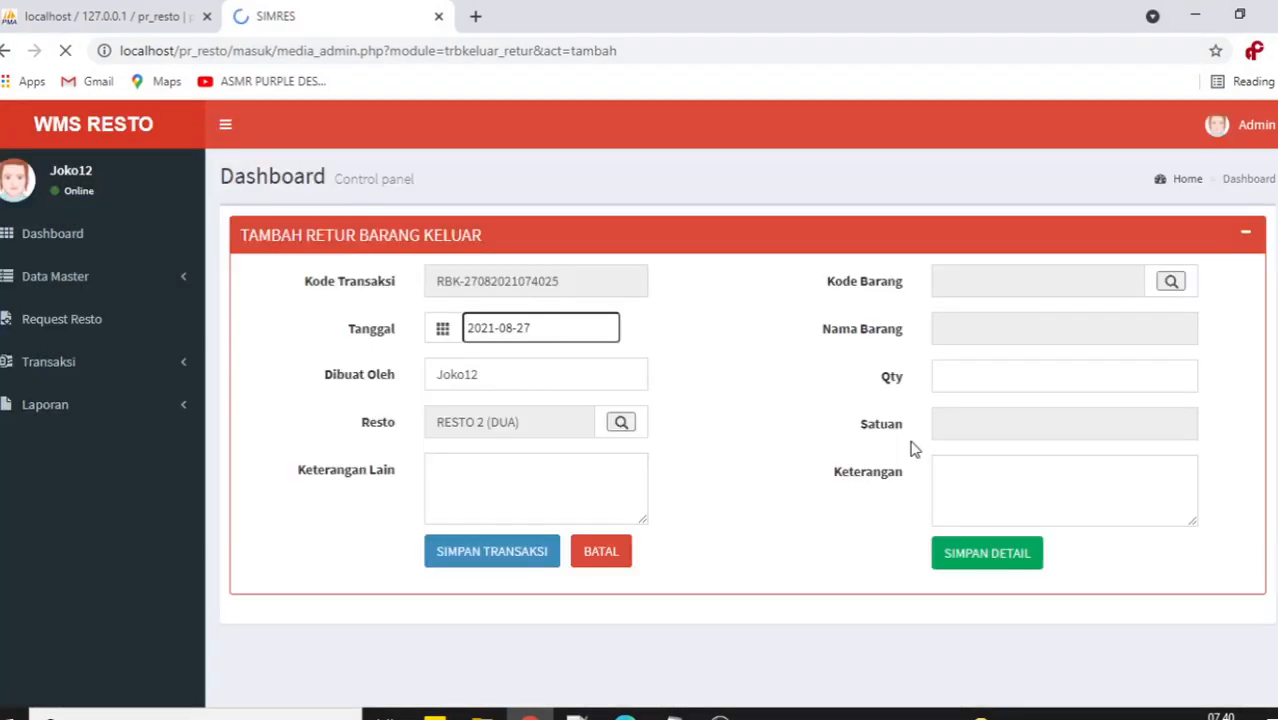
scroll(733, 417, "down", 1)
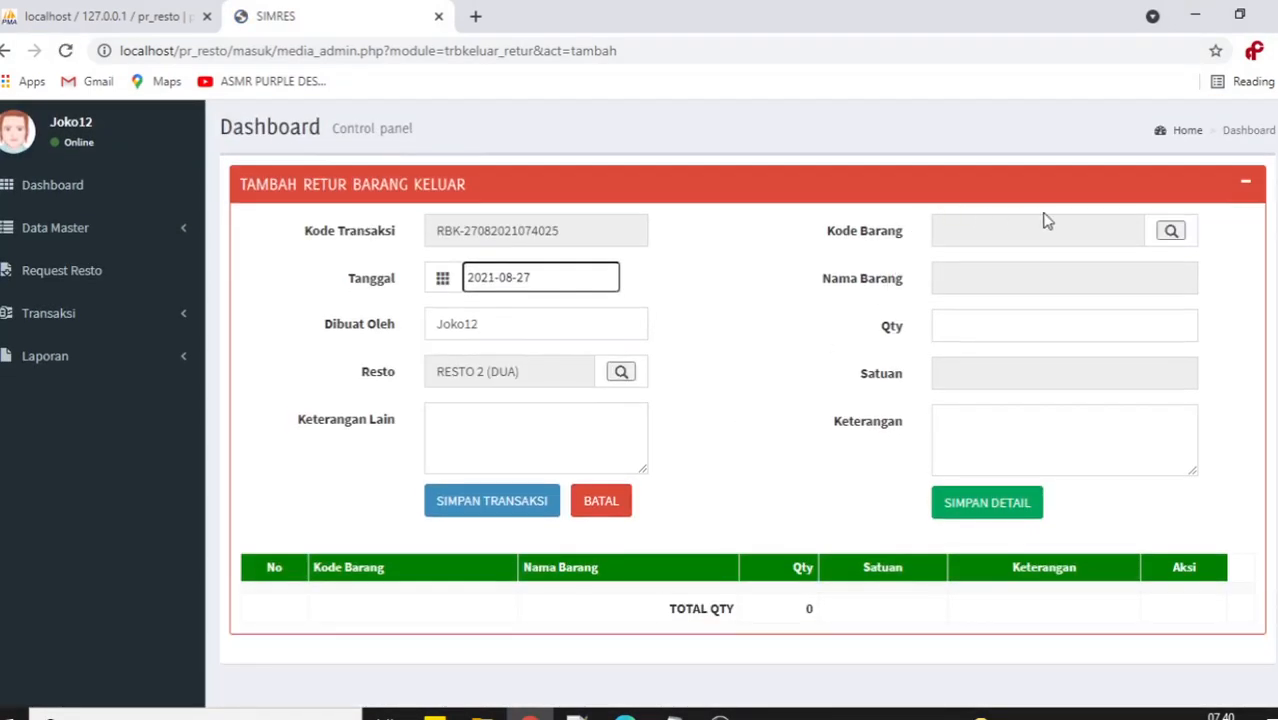
left_click(1171, 233)
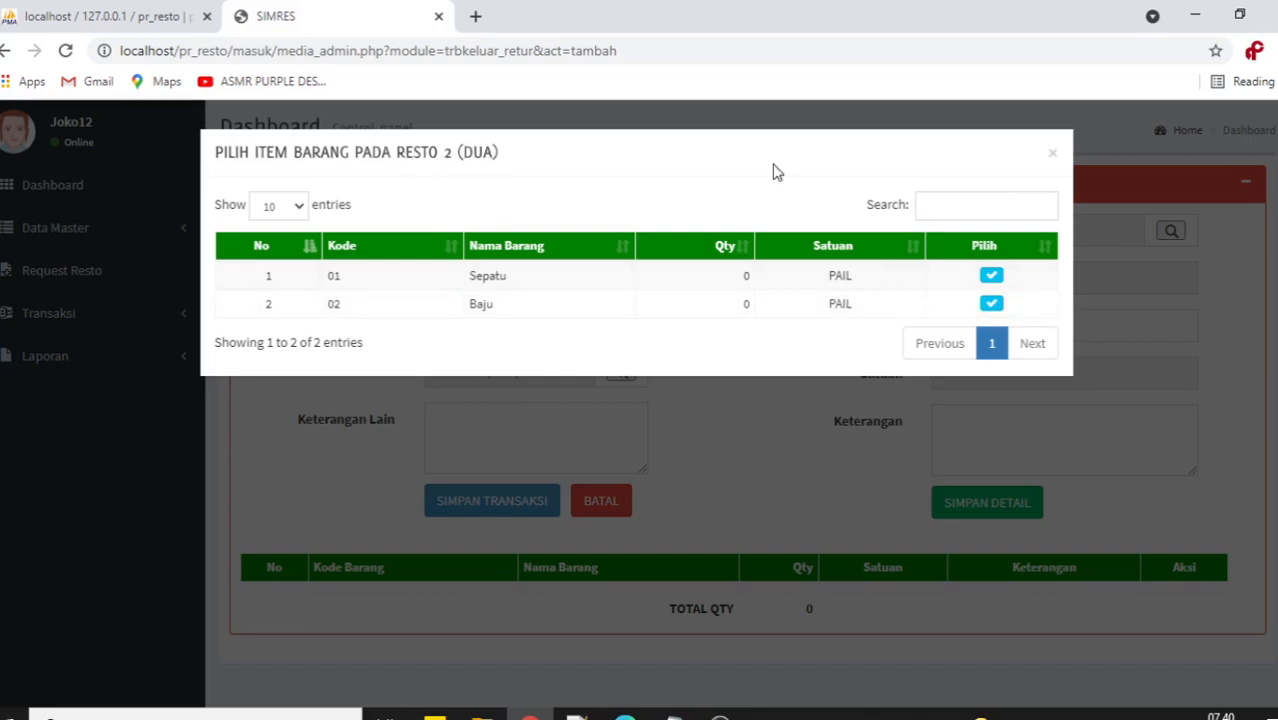
left_click(1053, 156)
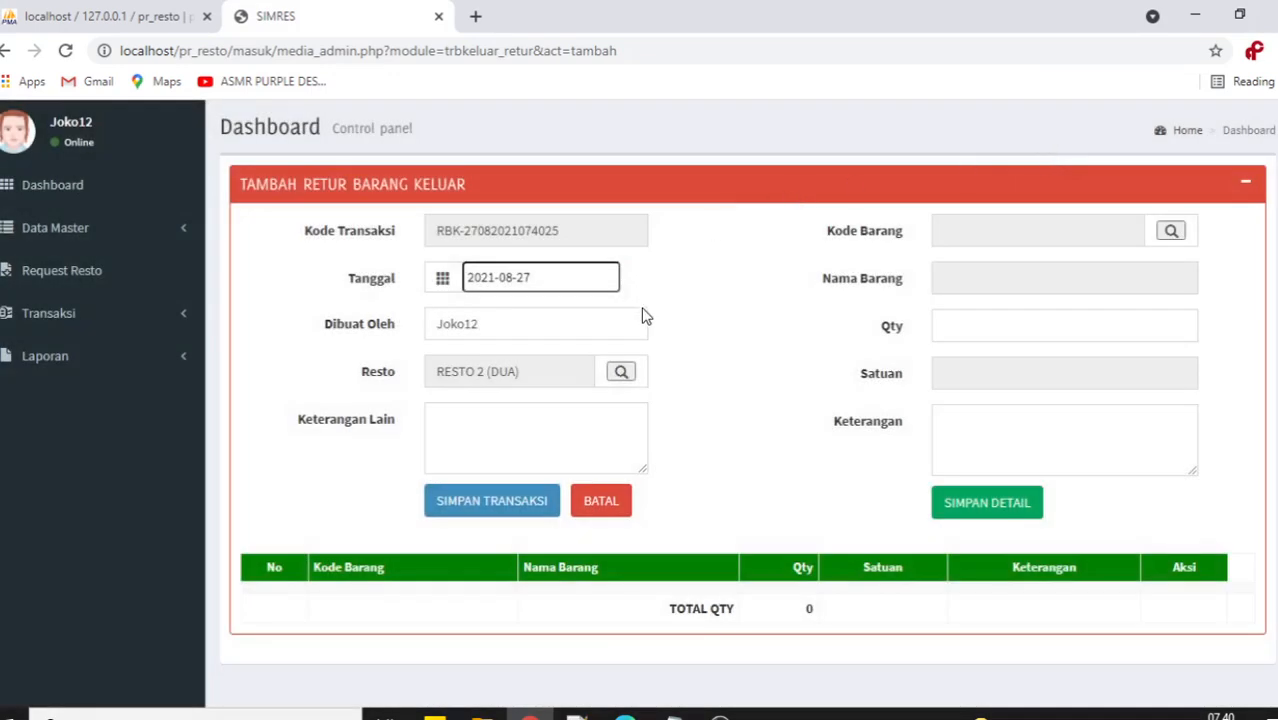
left_click(621, 378)
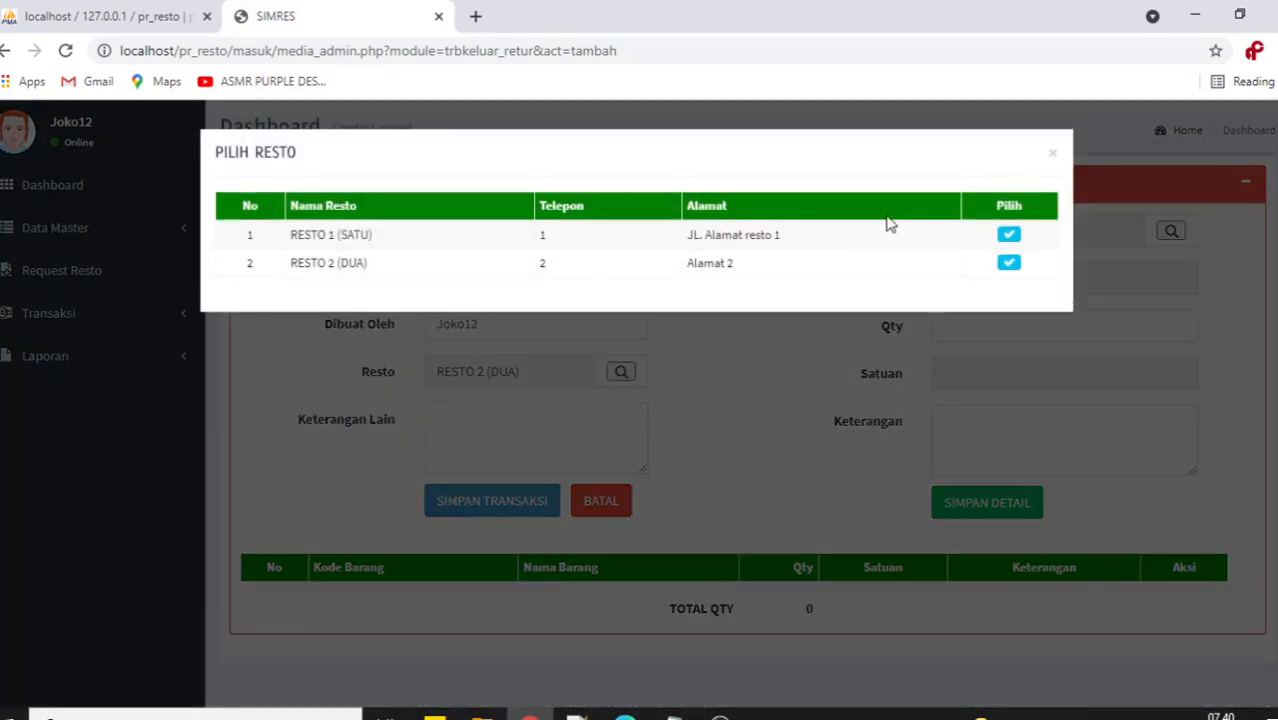
left_click(1014, 267)
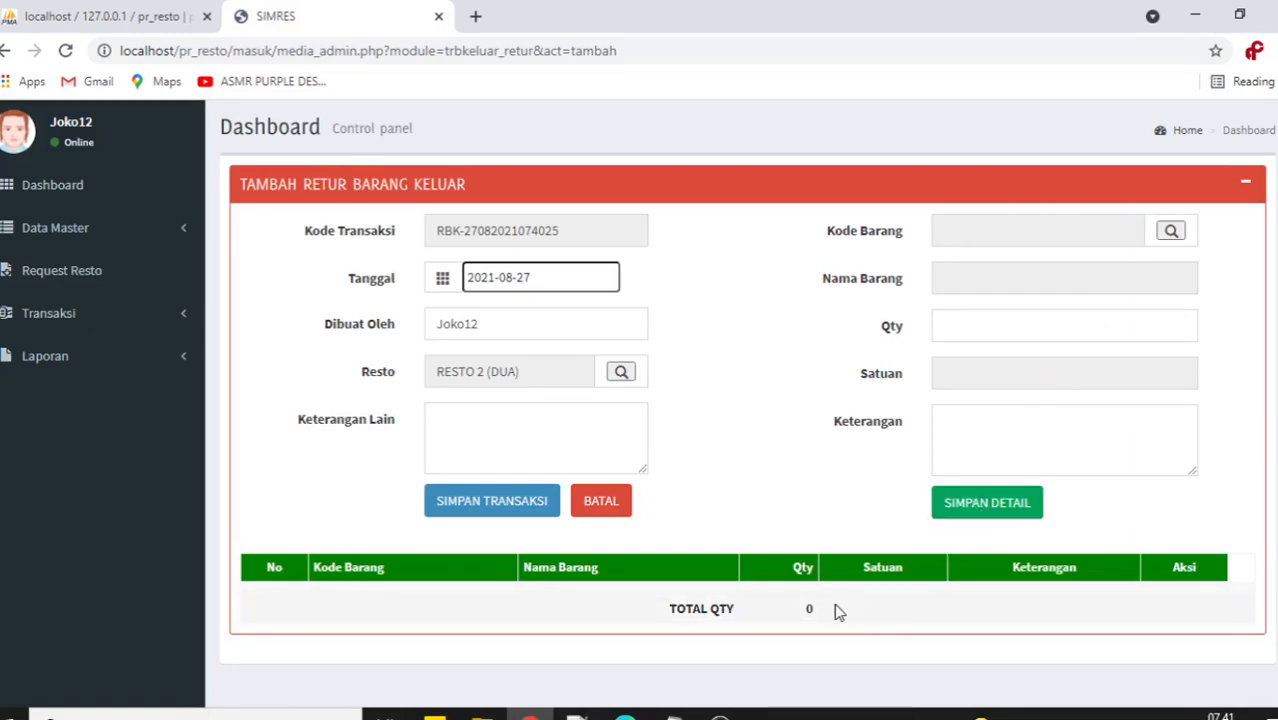
left_click(1171, 232)
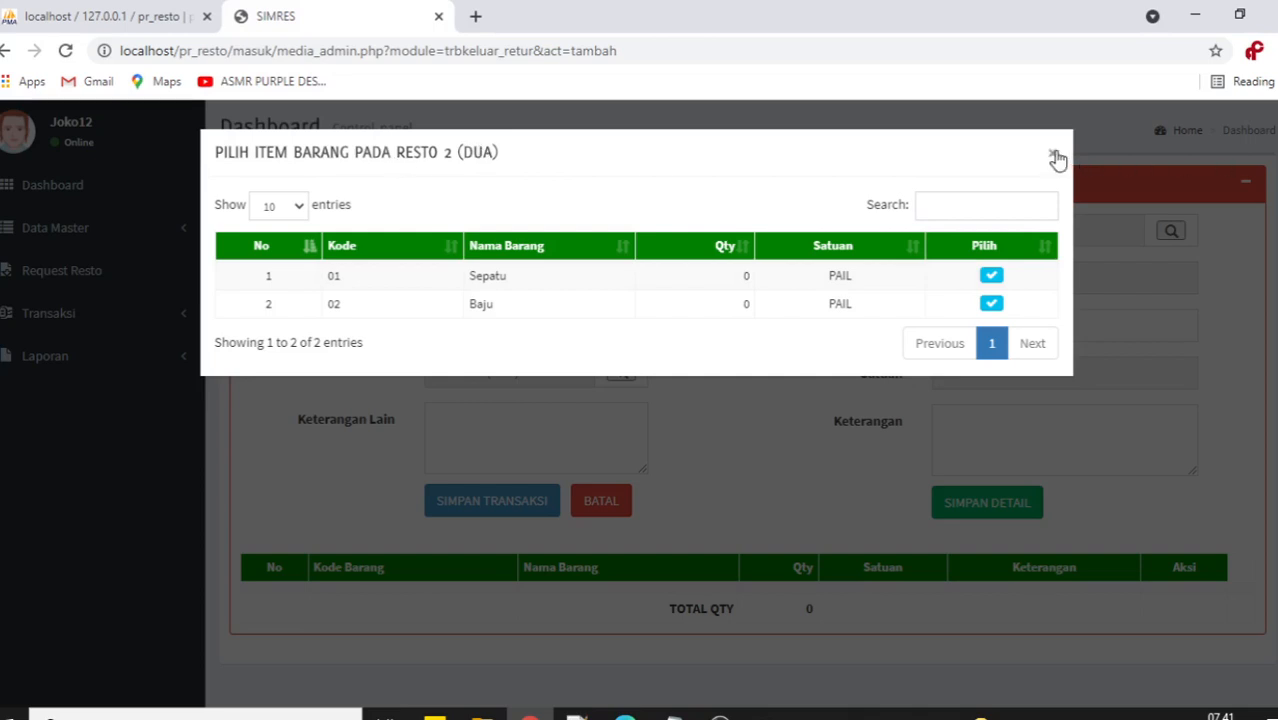
double_click(743, 305)
left_click(1051, 153)
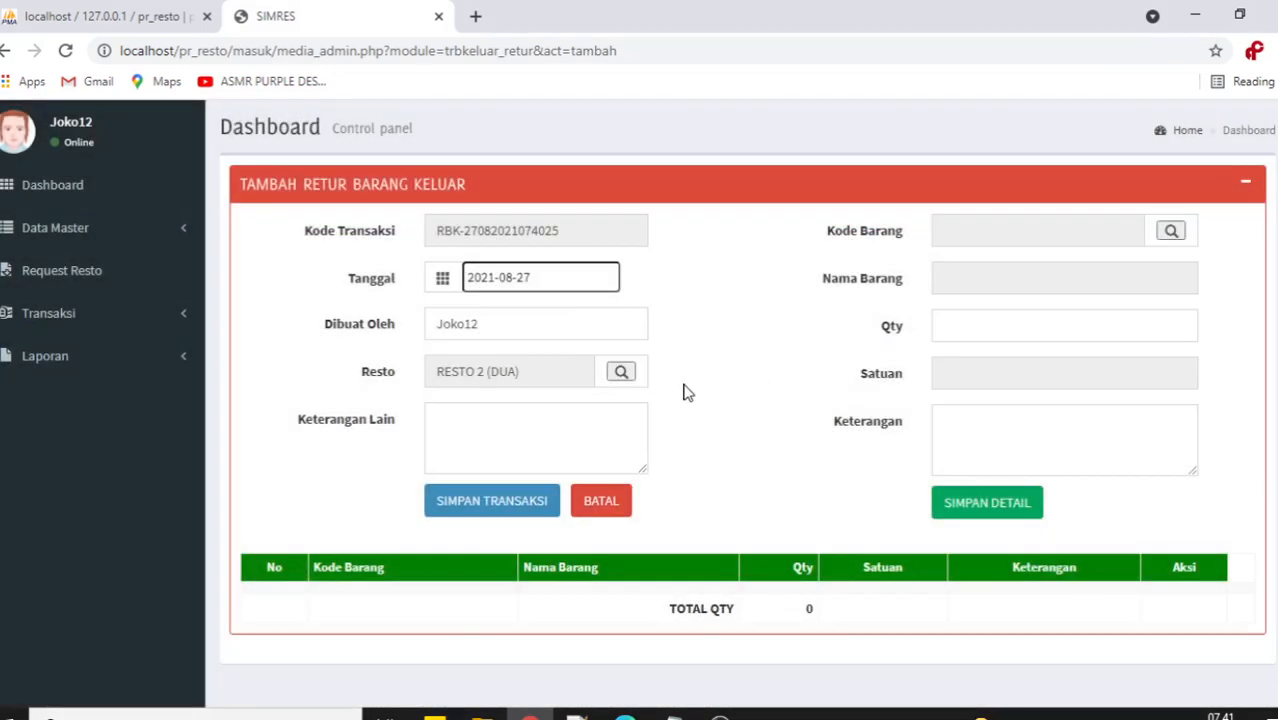
Choose RESTO 1 (SATU) for the return and check its item stock quantities.
left_click(621, 372)
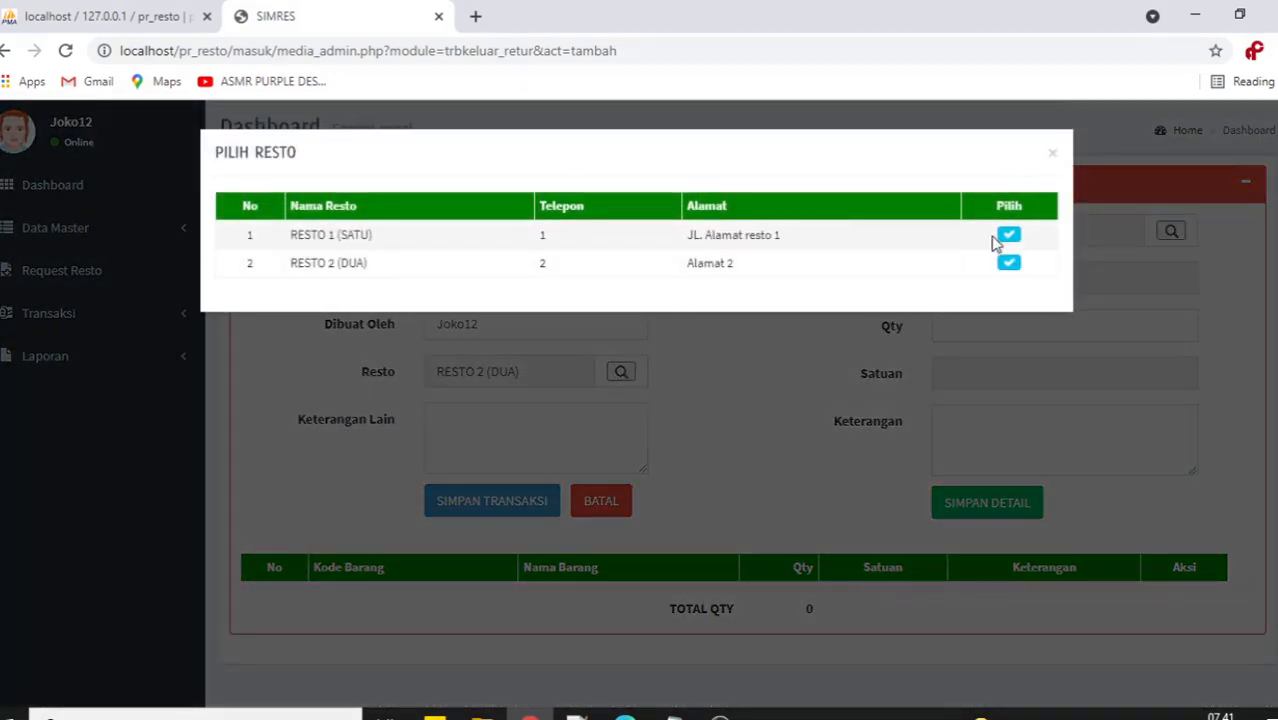
left_click(1008, 236)
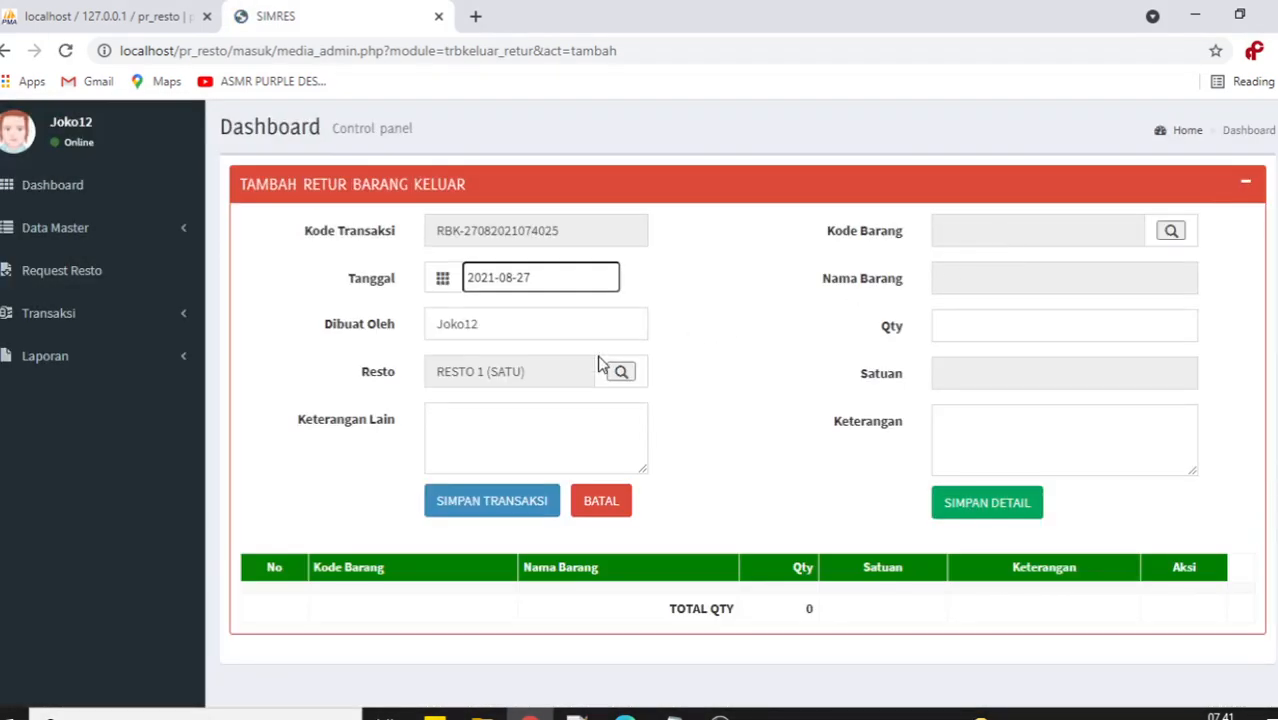
left_click(1170, 233)
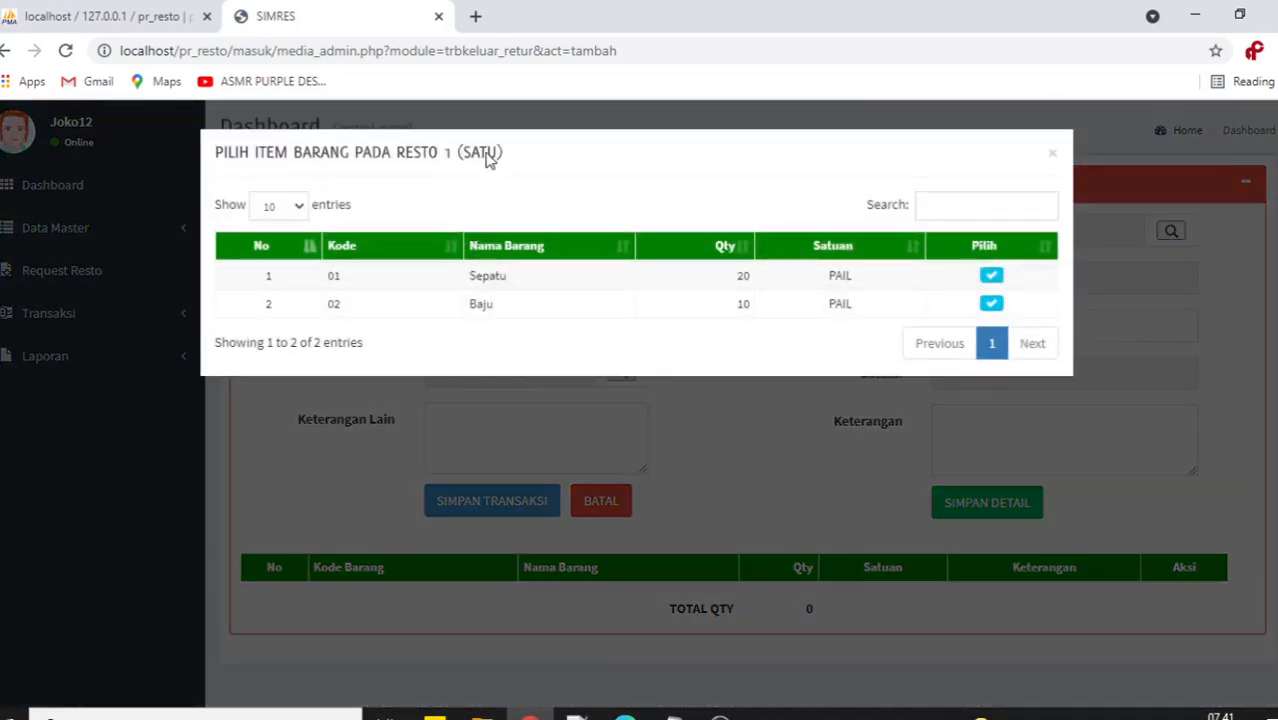
double_click(740, 275)
type("20")
double_click(735, 305)
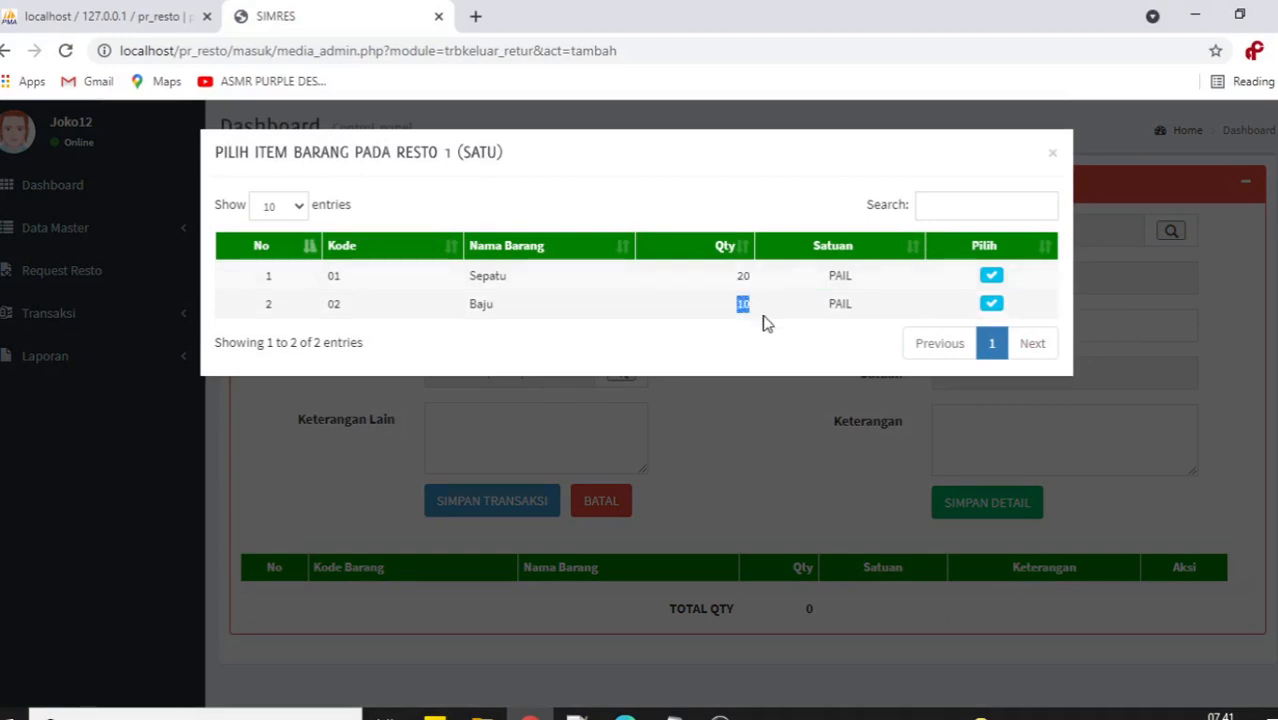
Add Baju with quantity 1 and Sepatu with quantity 2 to the return details.
left_click(990, 305)
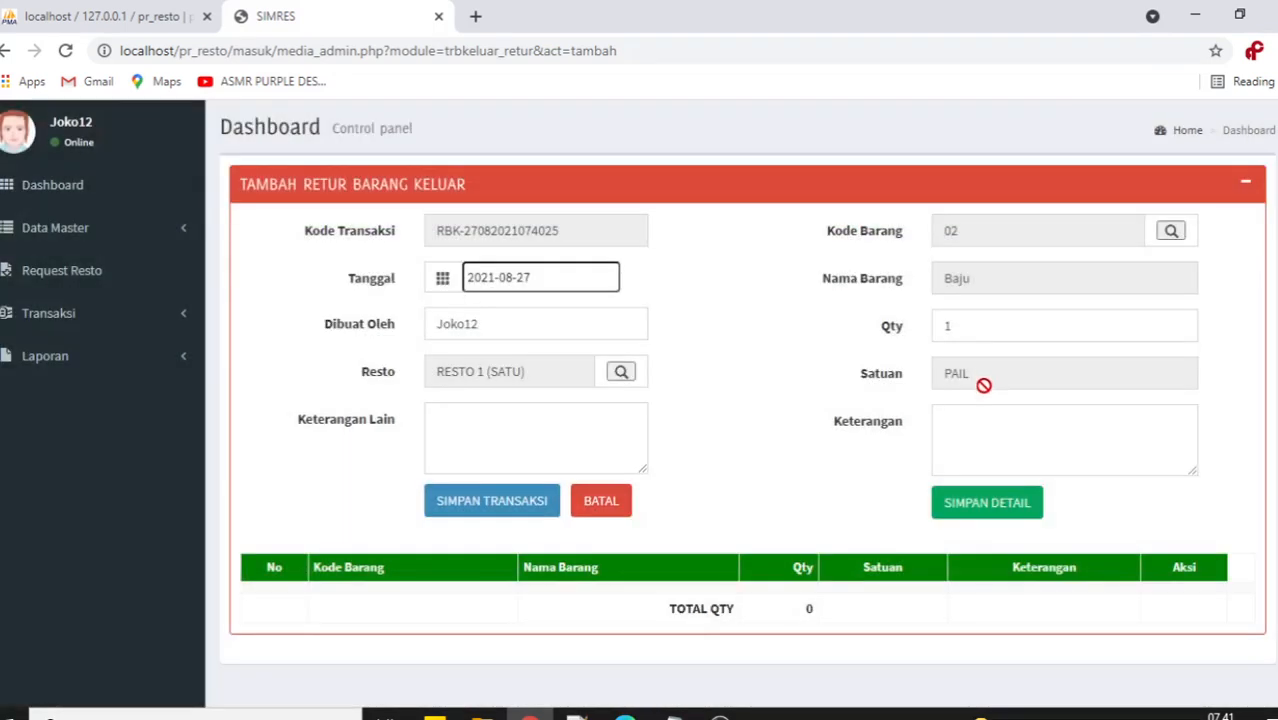
left_click(961, 330)
key("BackSpace")
type("2")
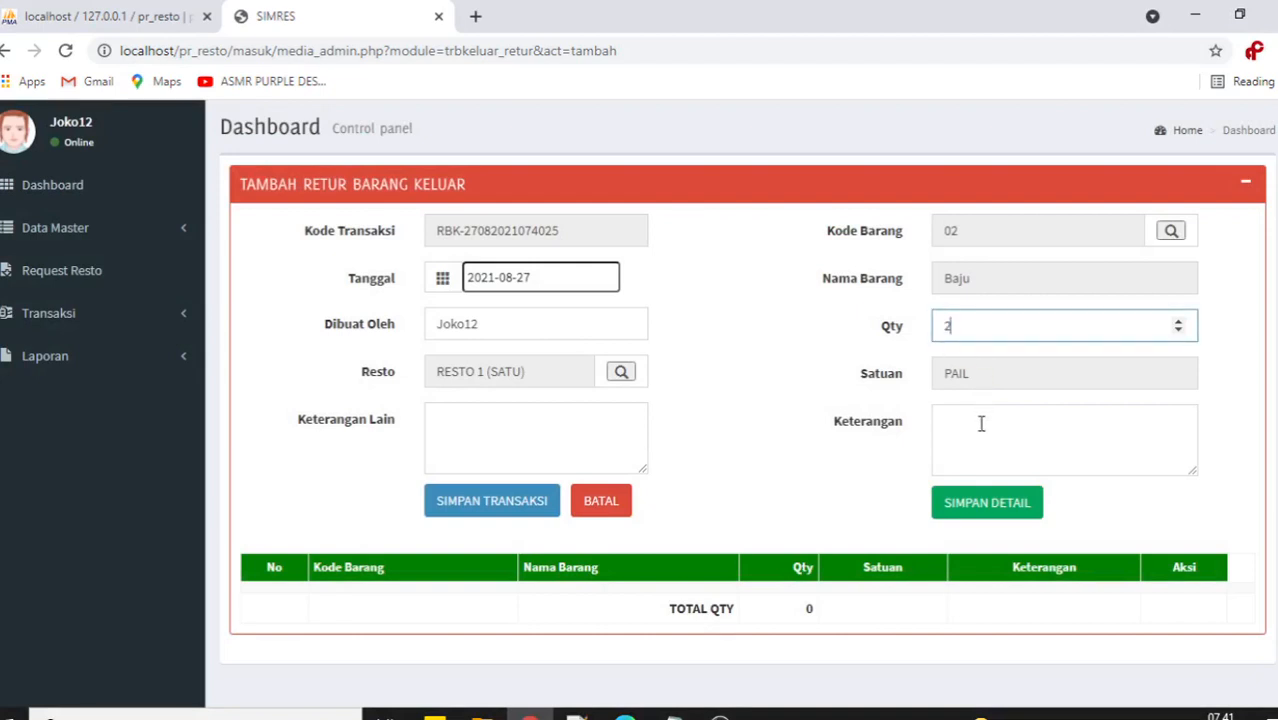
left_click(984, 506)
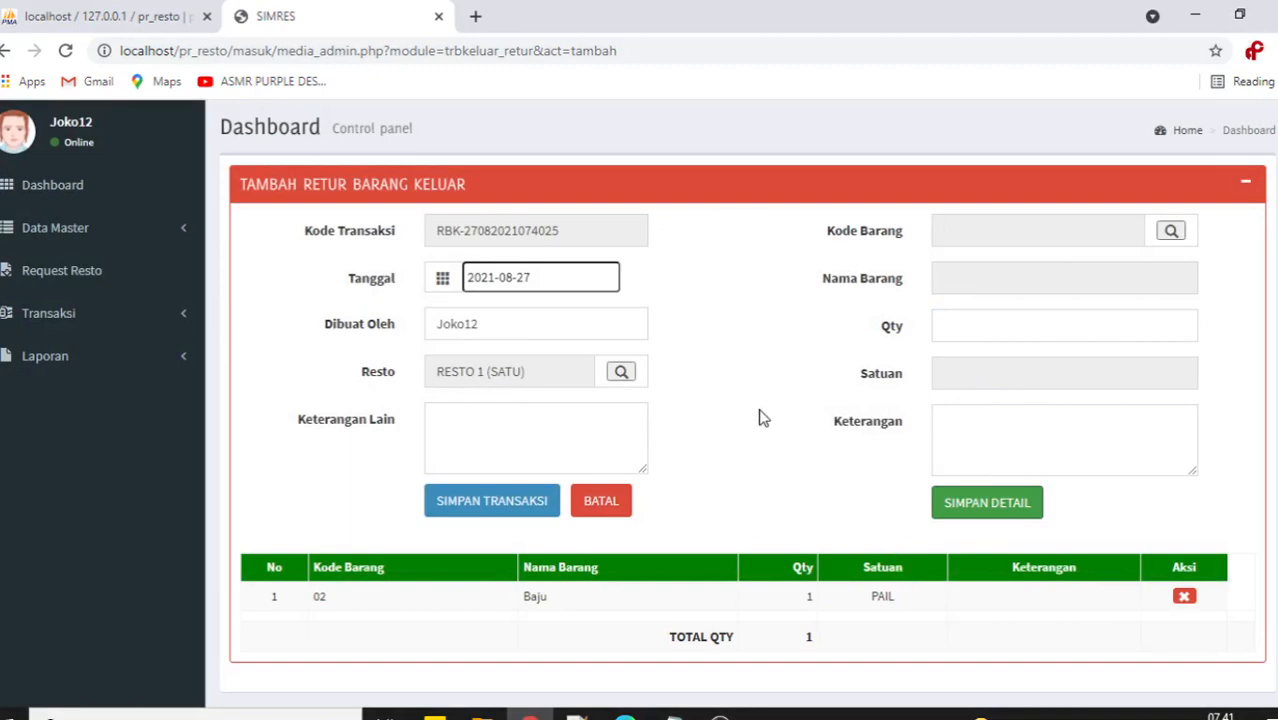
left_click(1172, 233)
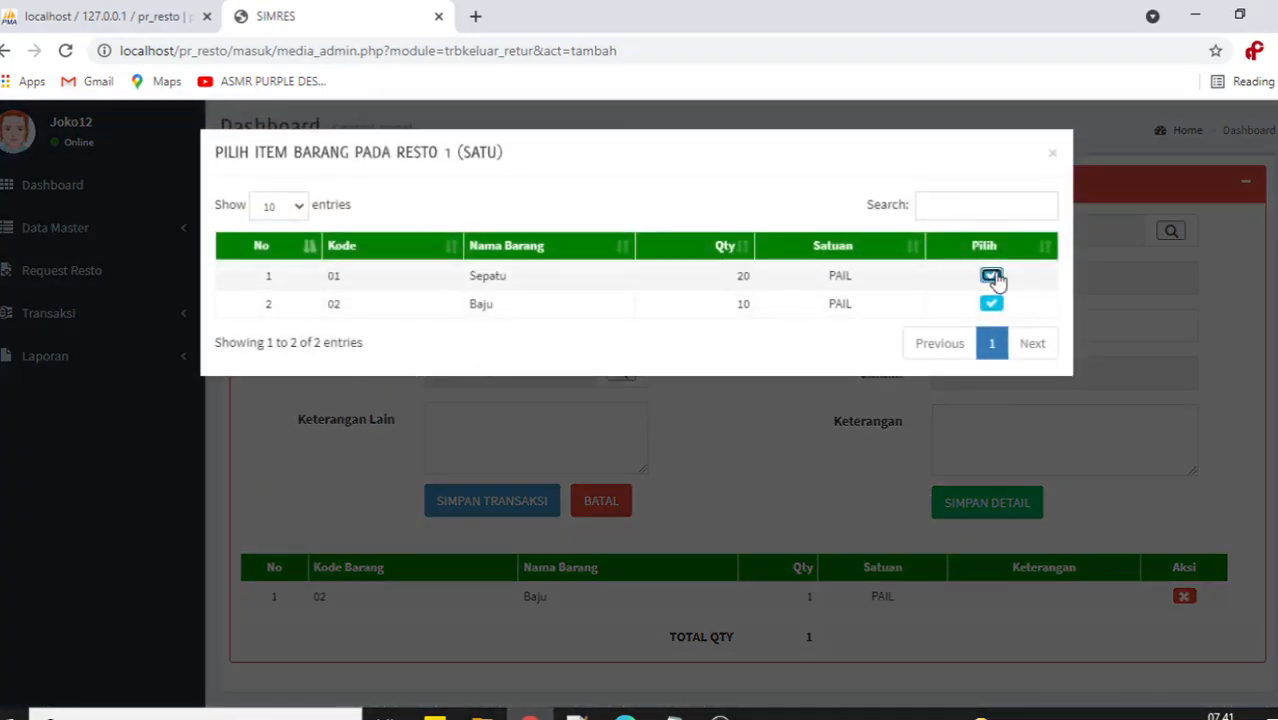
left_click(990, 274)
left_click(965, 335)
key("BackSpace")
type("2")
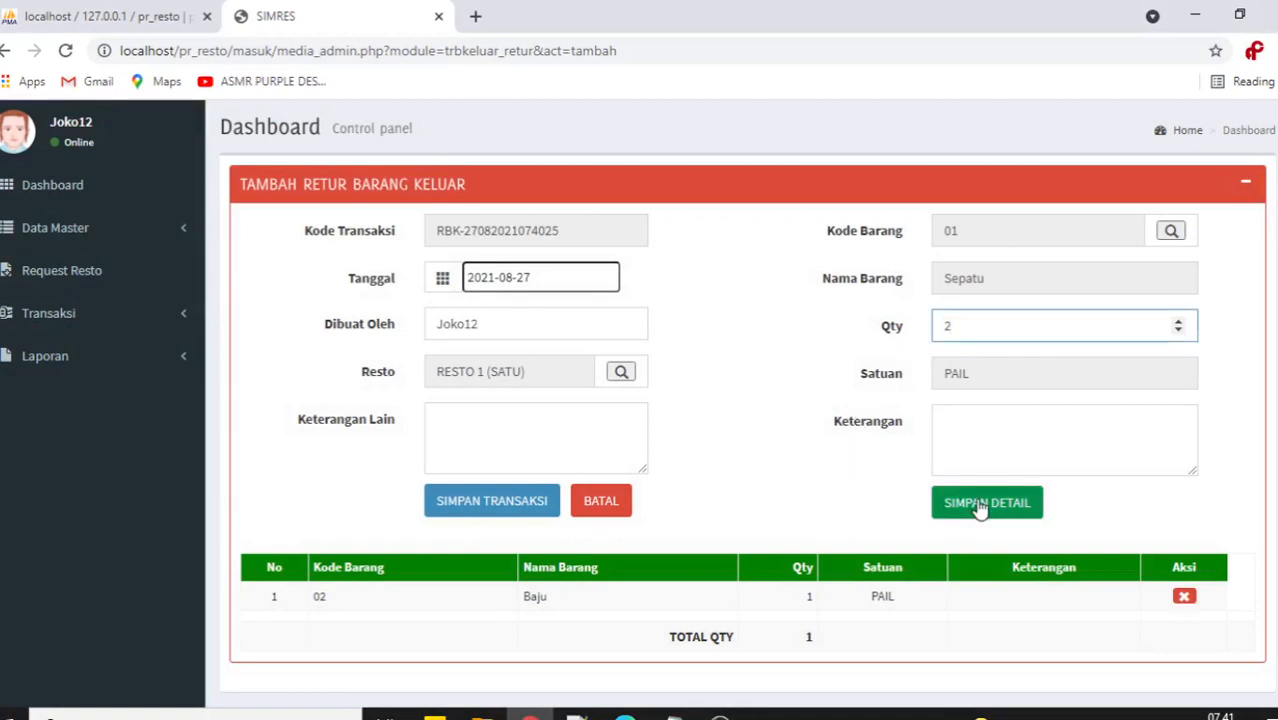
left_click(973, 505)
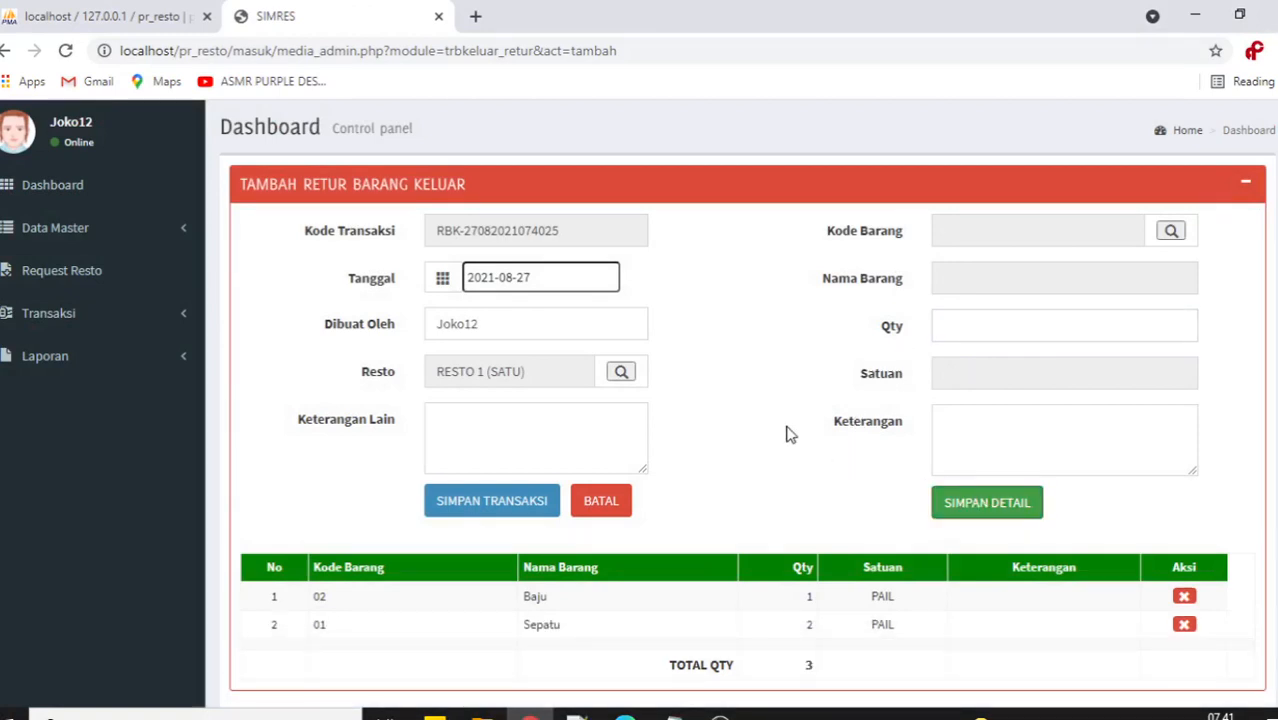
scroll(786, 434, "down", 1)
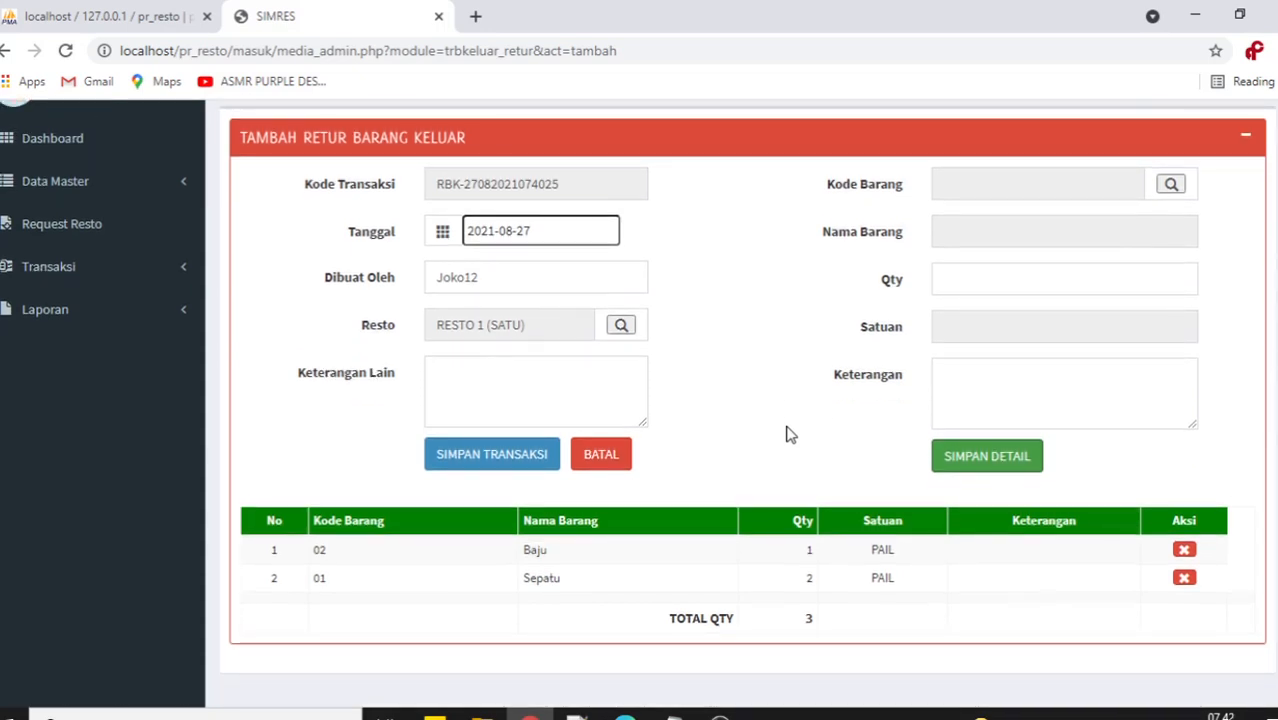
scroll(773, 428, "up", 1)
scroll(773, 428, "down", 1)
left_click(491, 457)
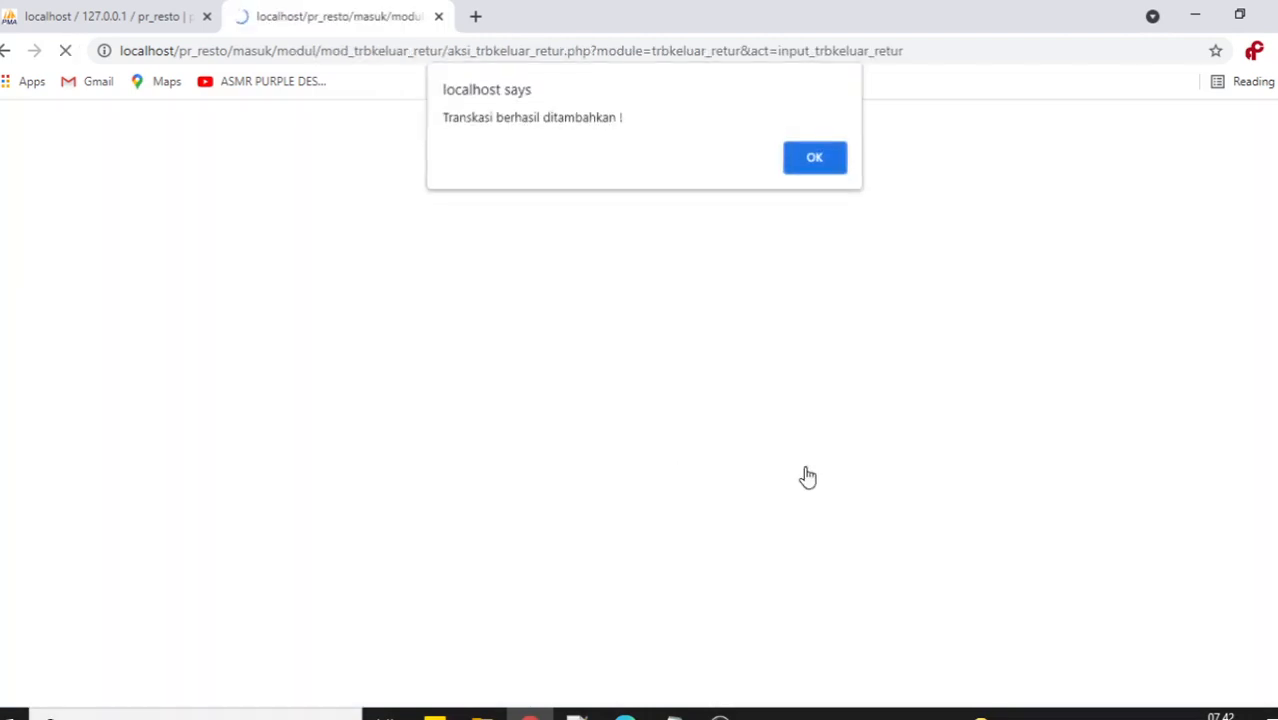
Confirm the saved return, check central stock Sepatu 72 and Baju 171, then switch to the branch.
left_click(812, 165)
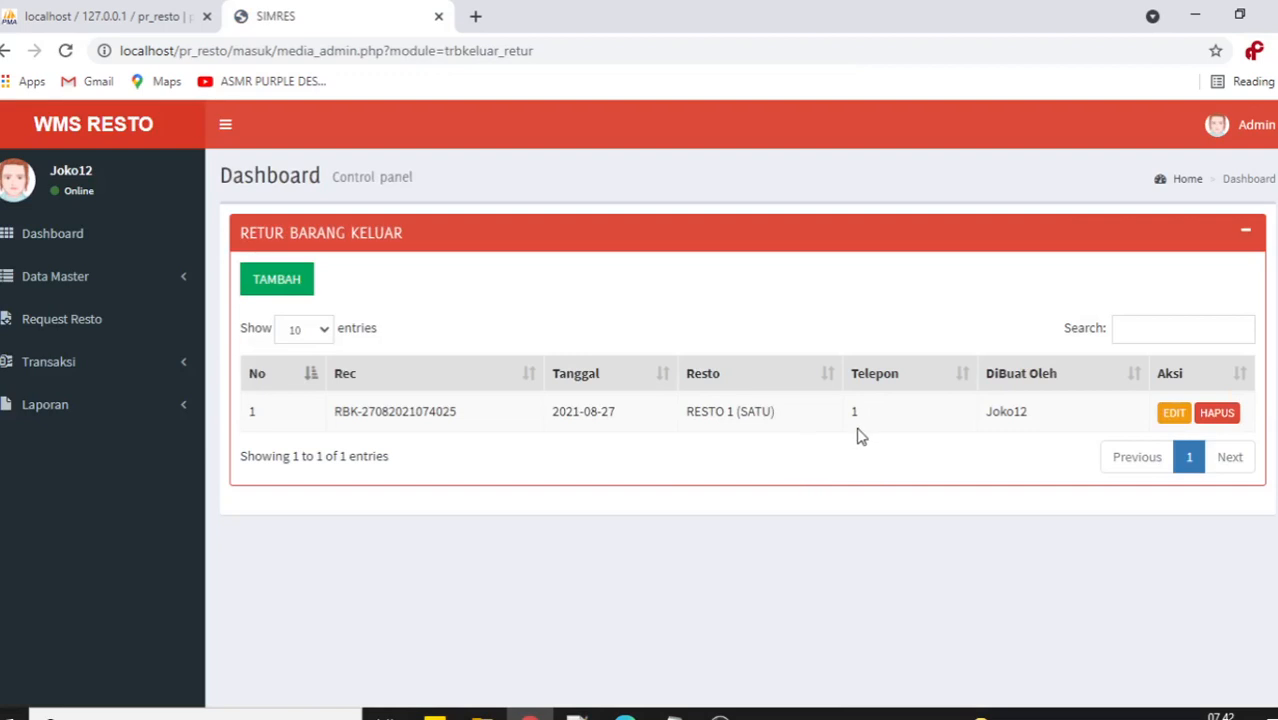
left_click(124, 279)
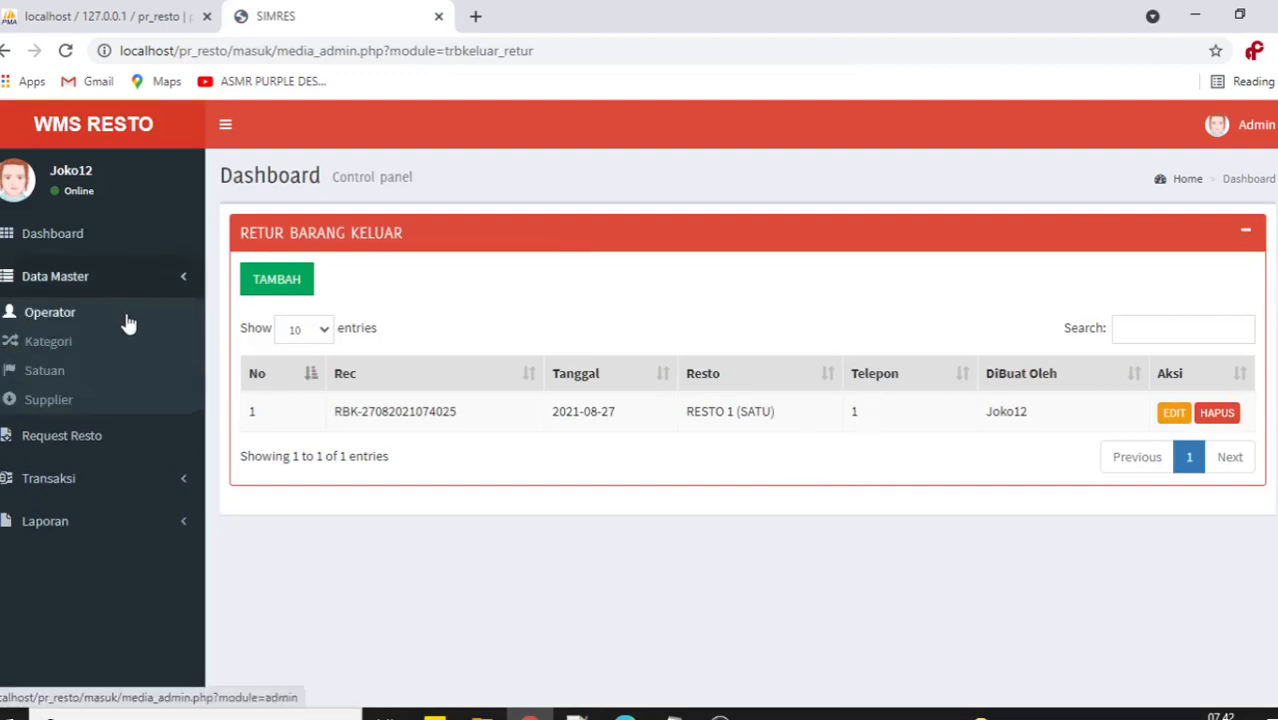
left_click(58, 430)
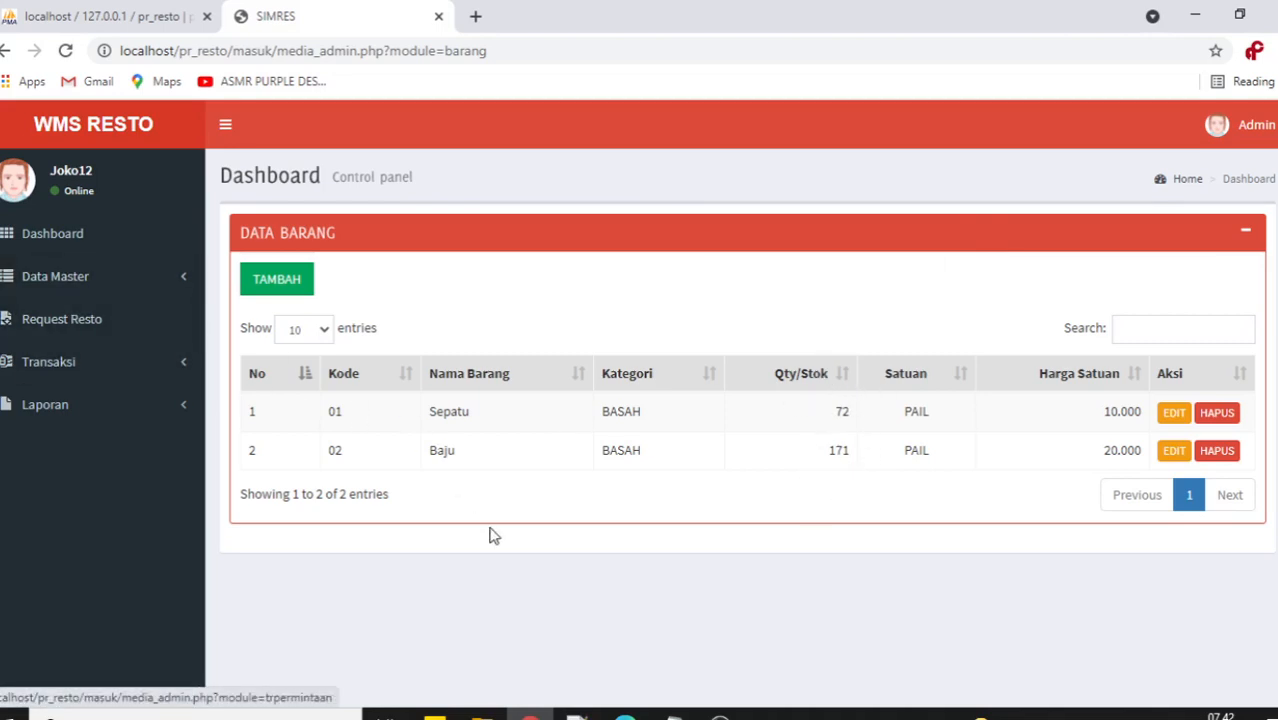
left_click(624, 714)
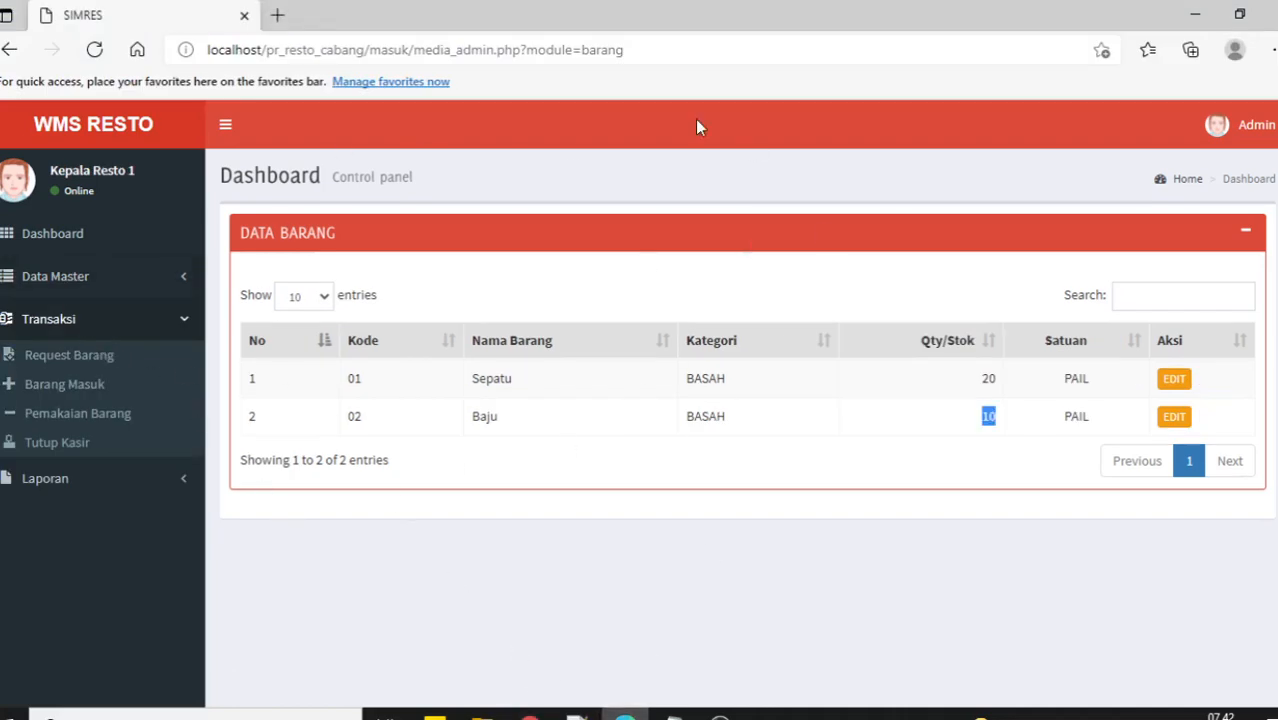
Reload the branch item list to see Sepatu 18 and Baju 9, then return to the central window.
left_click(91, 282)
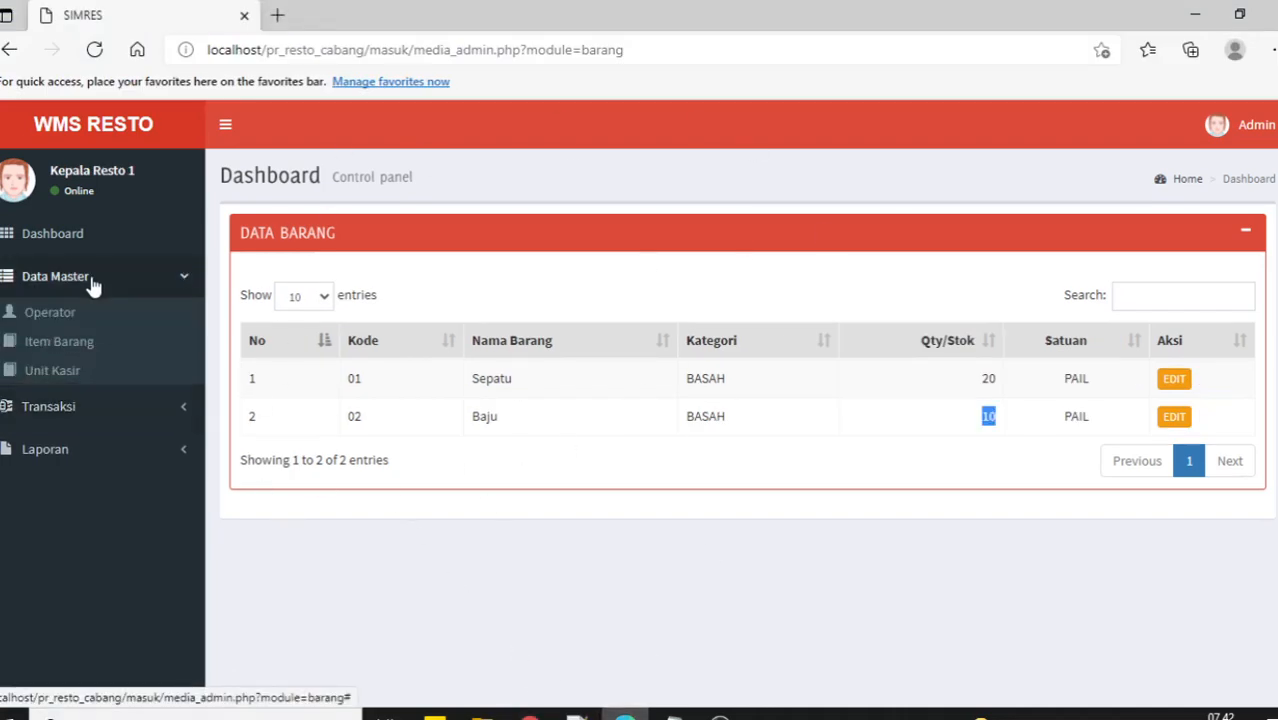
left_click(86, 344)
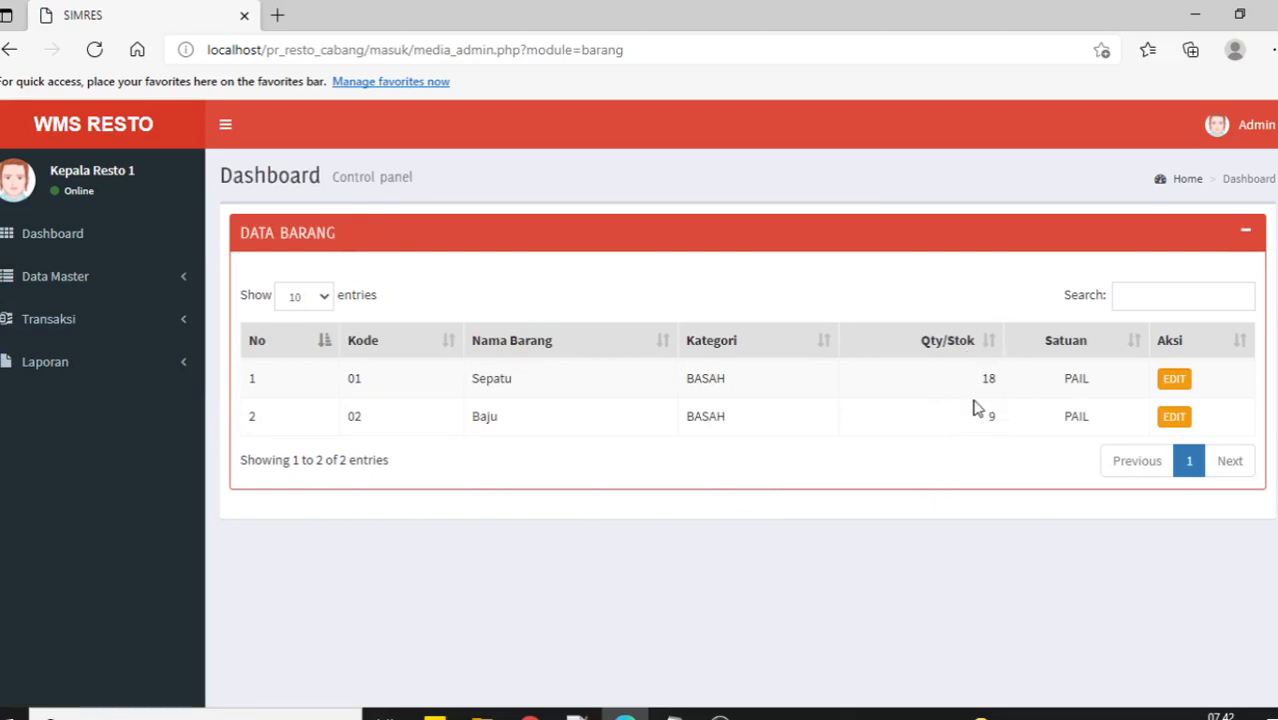
left_click(165, 320)
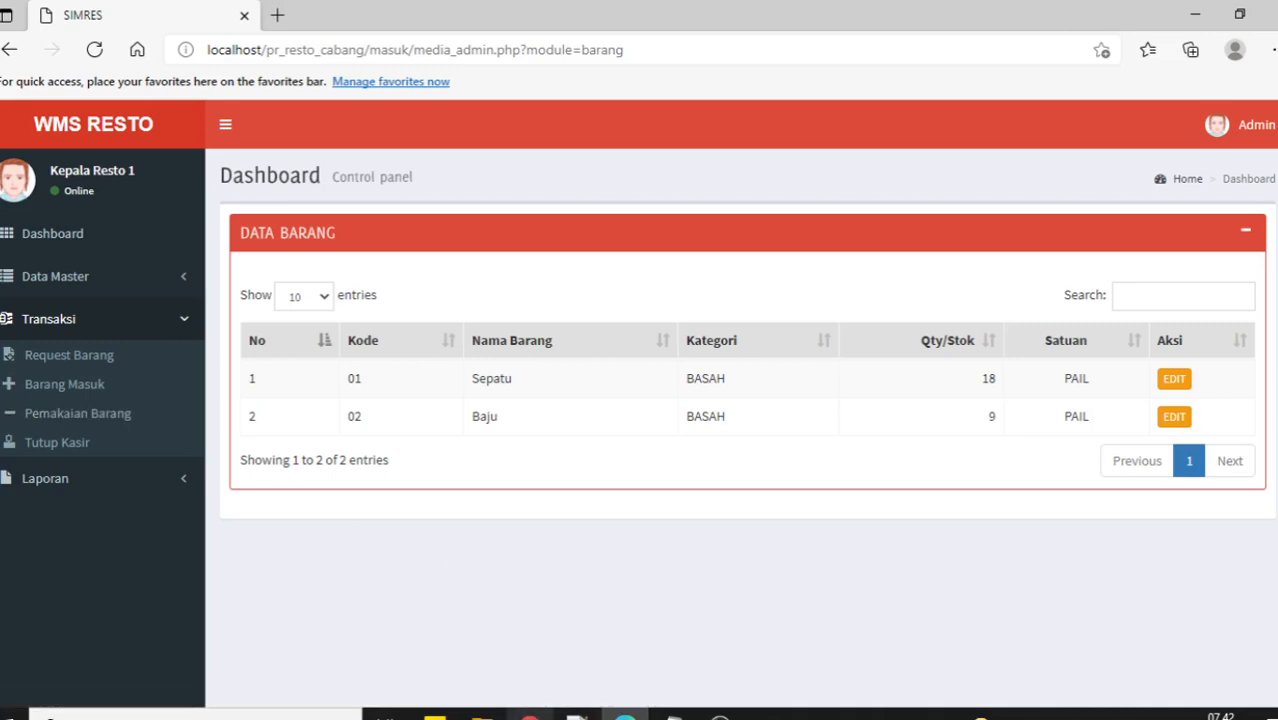
left_click(530, 714)
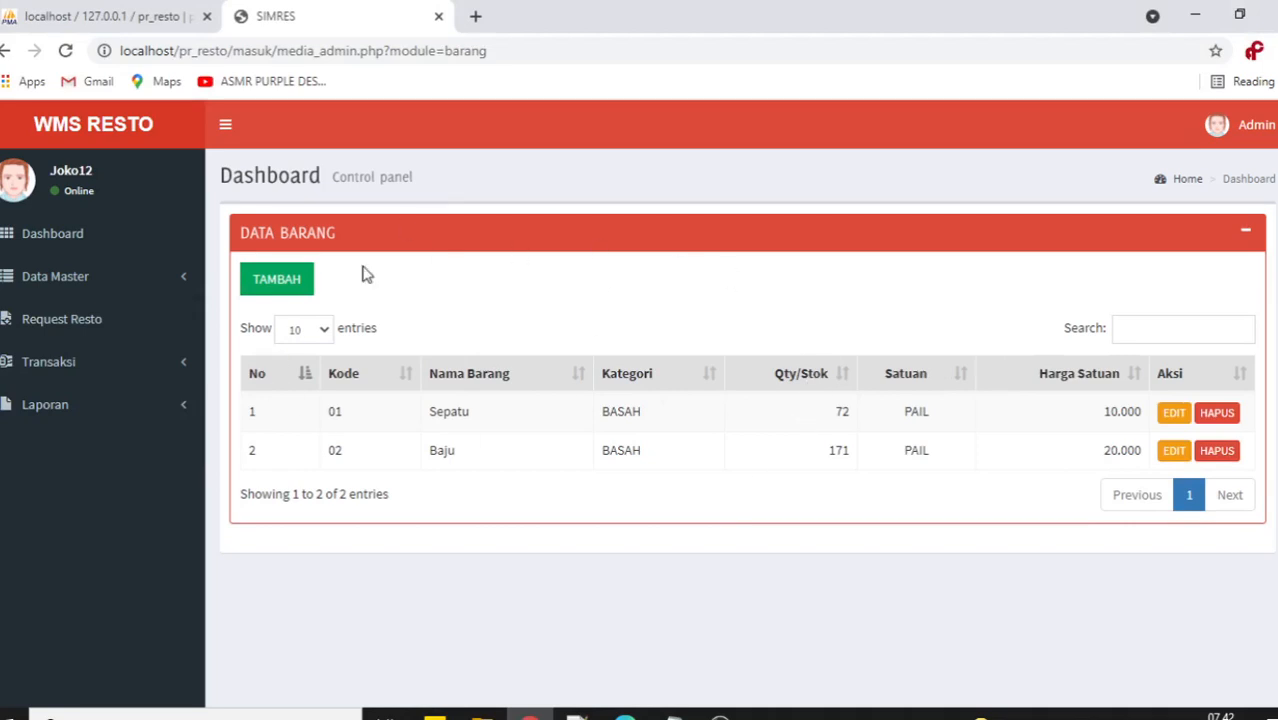
Review the saved return in Retur Barang Keluar without changes, then bring the branch app forward.
left_click(74, 378)
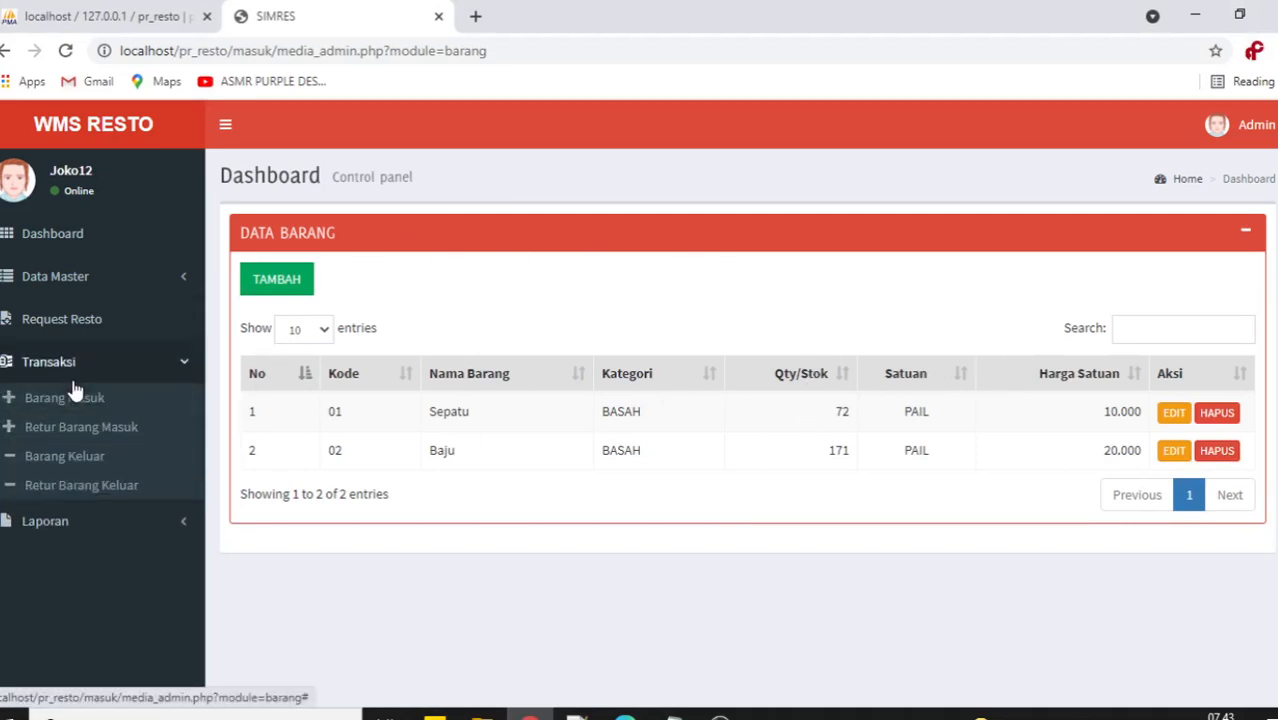
left_click(88, 485)
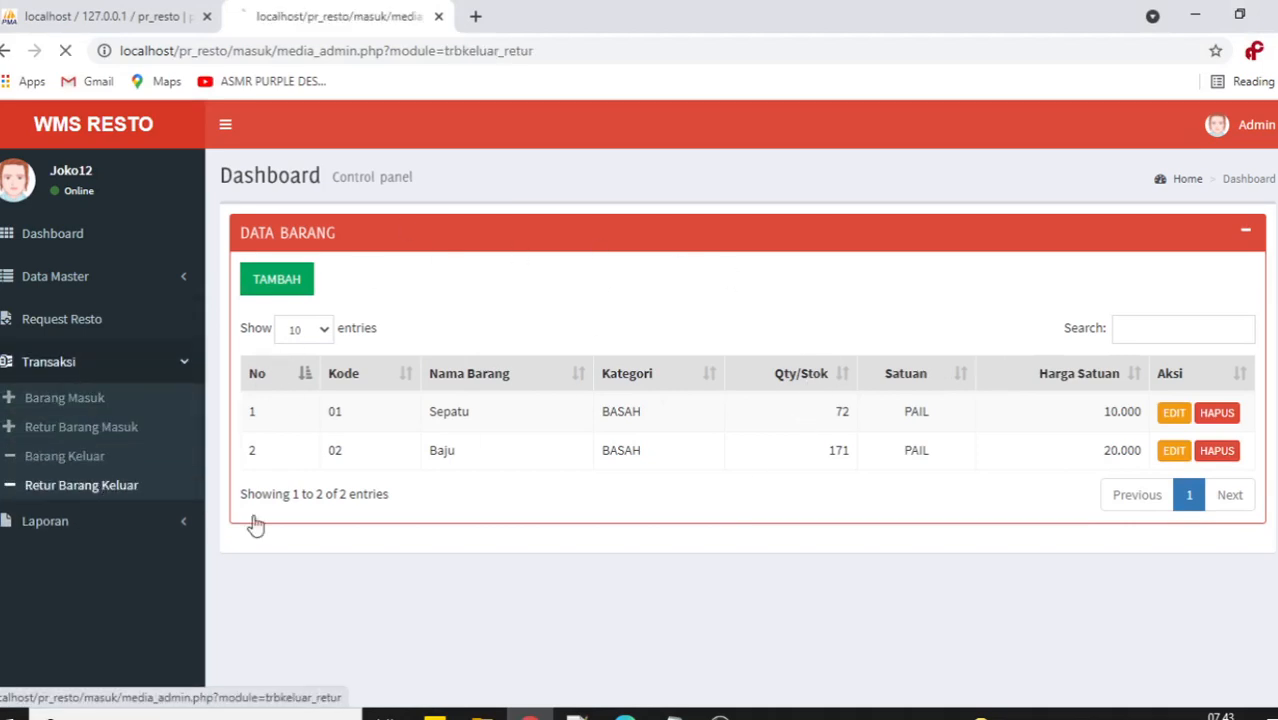
left_click(1174, 413)
scroll(846, 539, "down", 2)
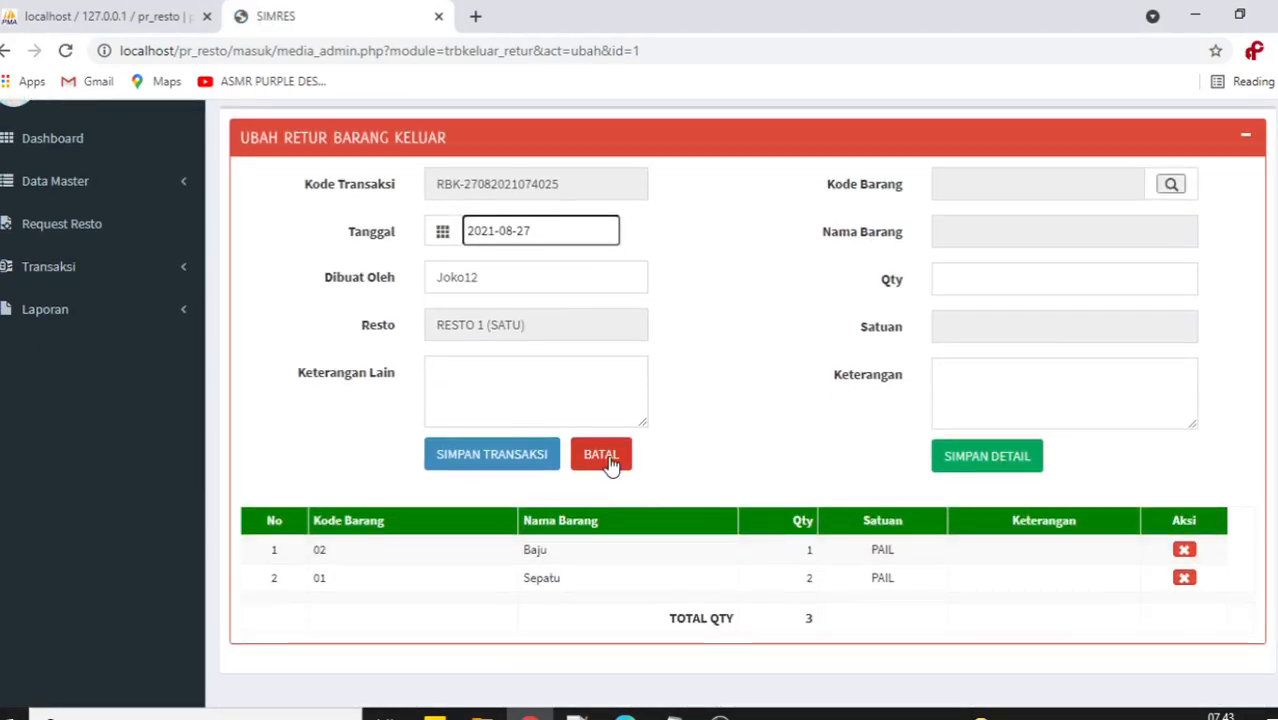
left_click(606, 460)
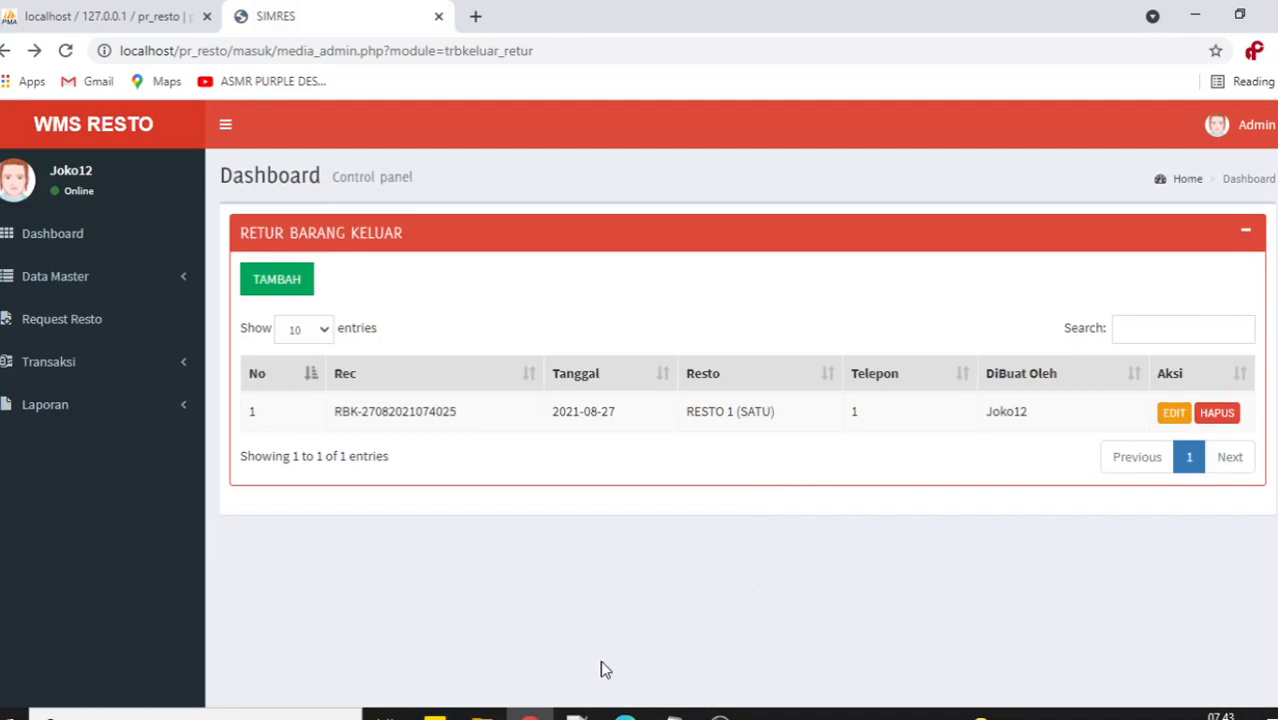
mouse_move(622, 712)
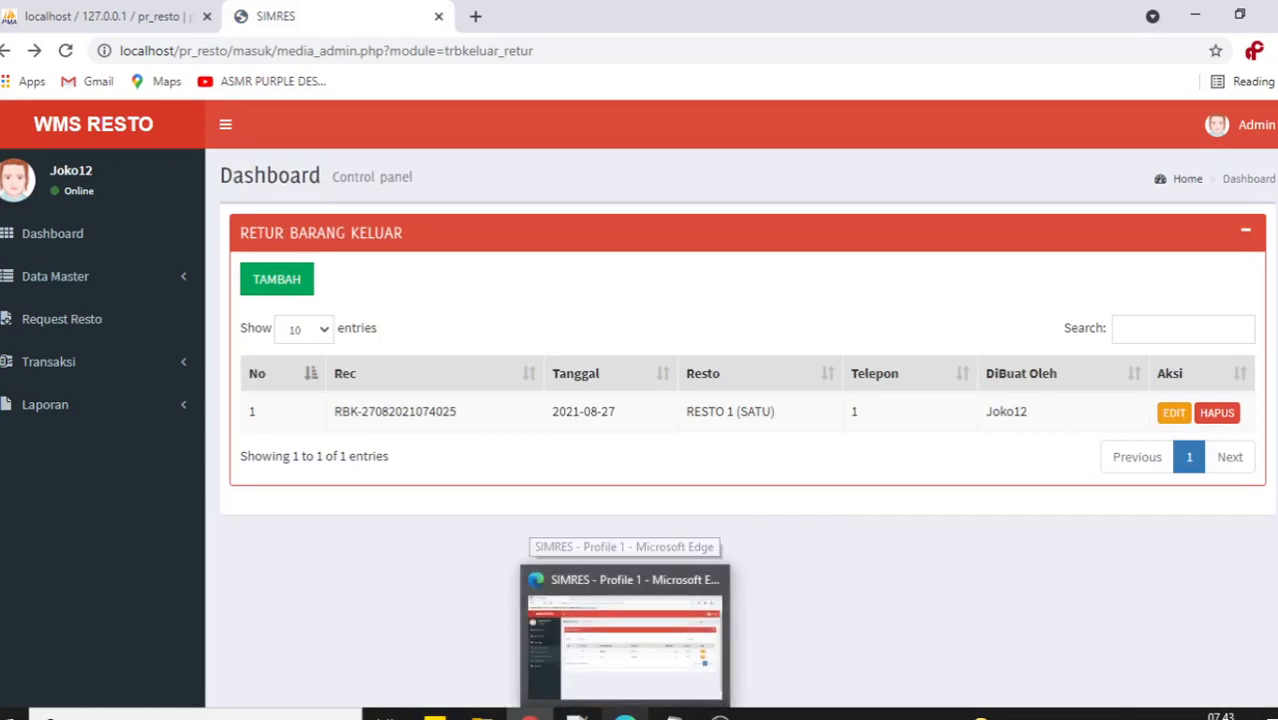
left_click(625, 640)
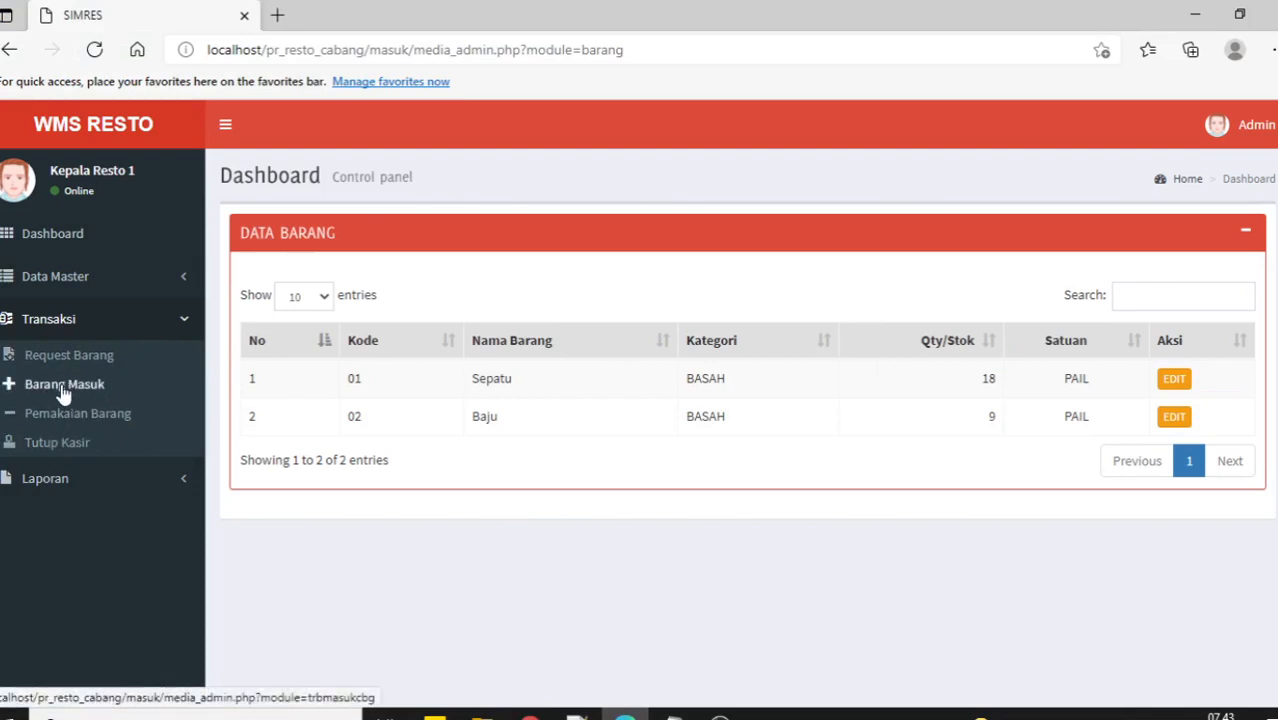
Start a new Pemakaian Barang usage transaction and add Baju with quantity 2.
left_click(60, 415)
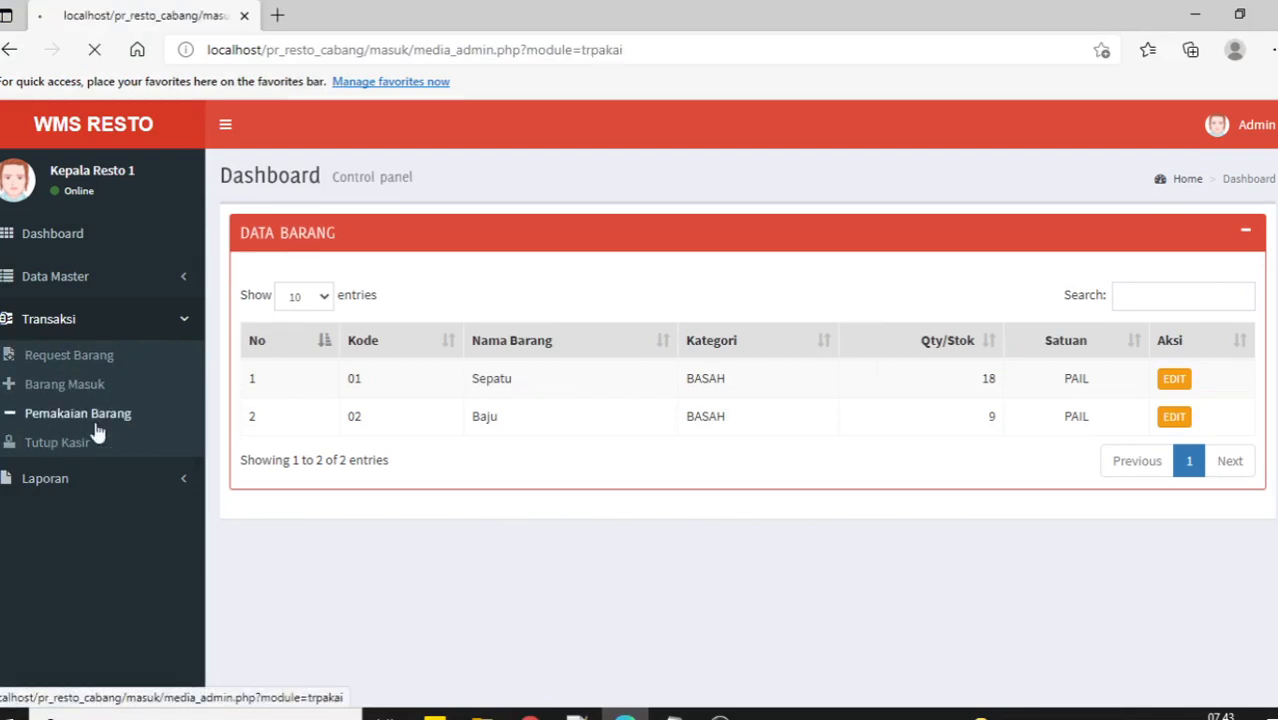
left_click(280, 286)
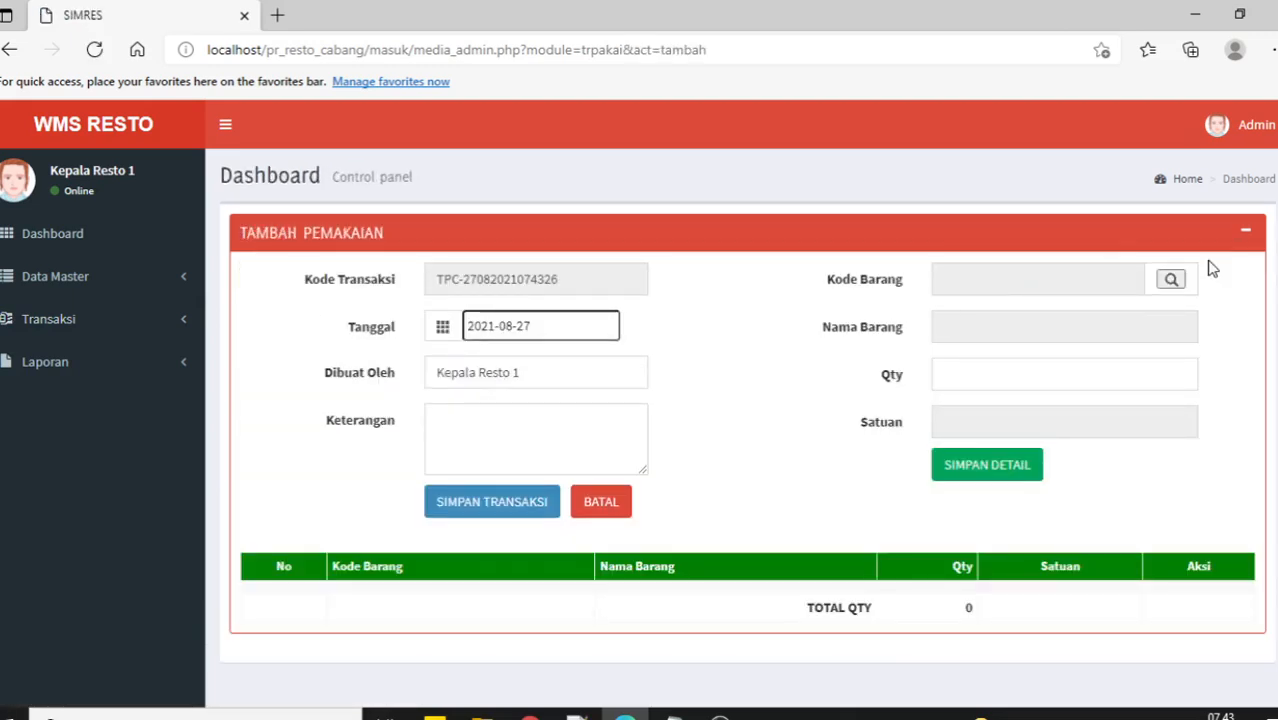
left_click(1171, 279)
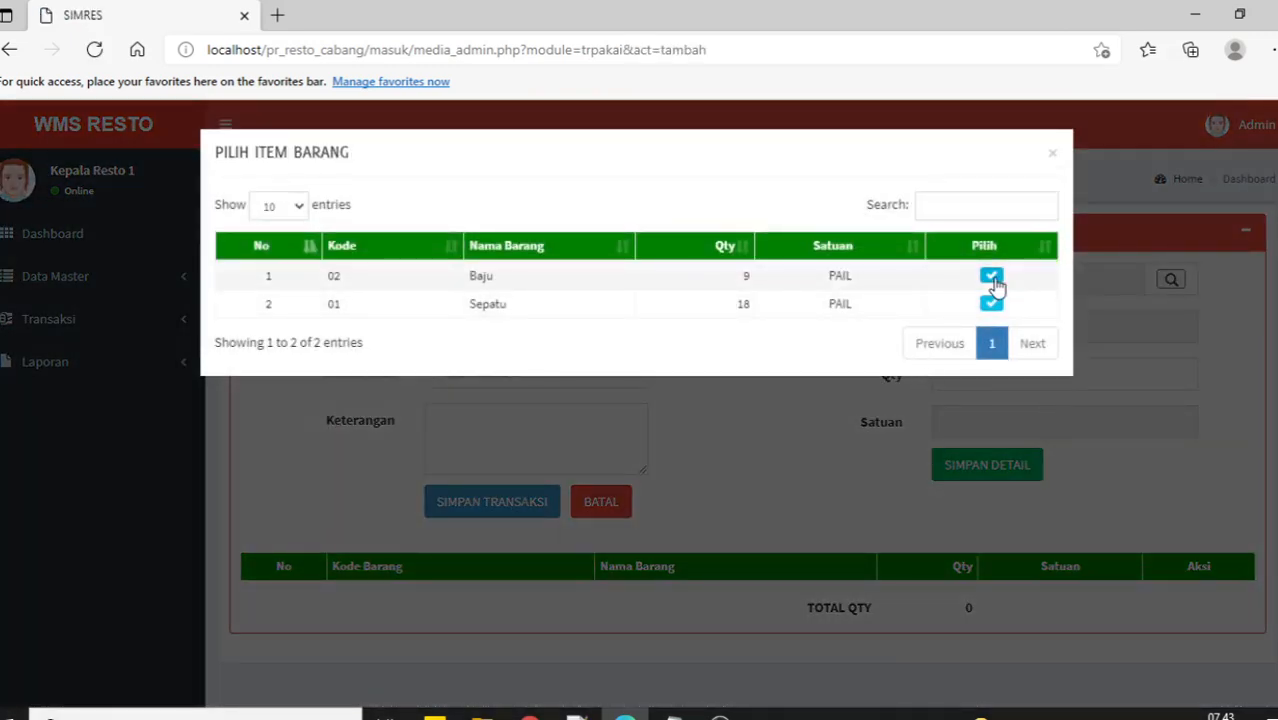
left_click(991, 277)
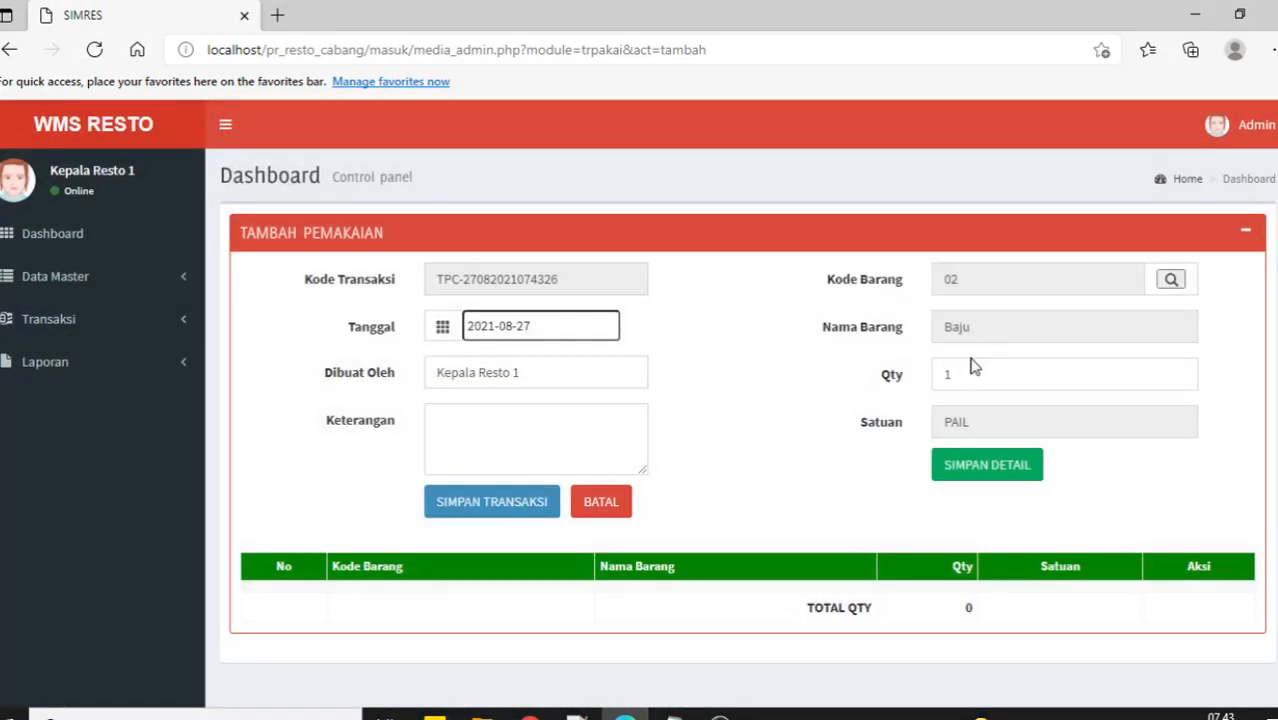
left_click_drag(969, 376, 943, 376)
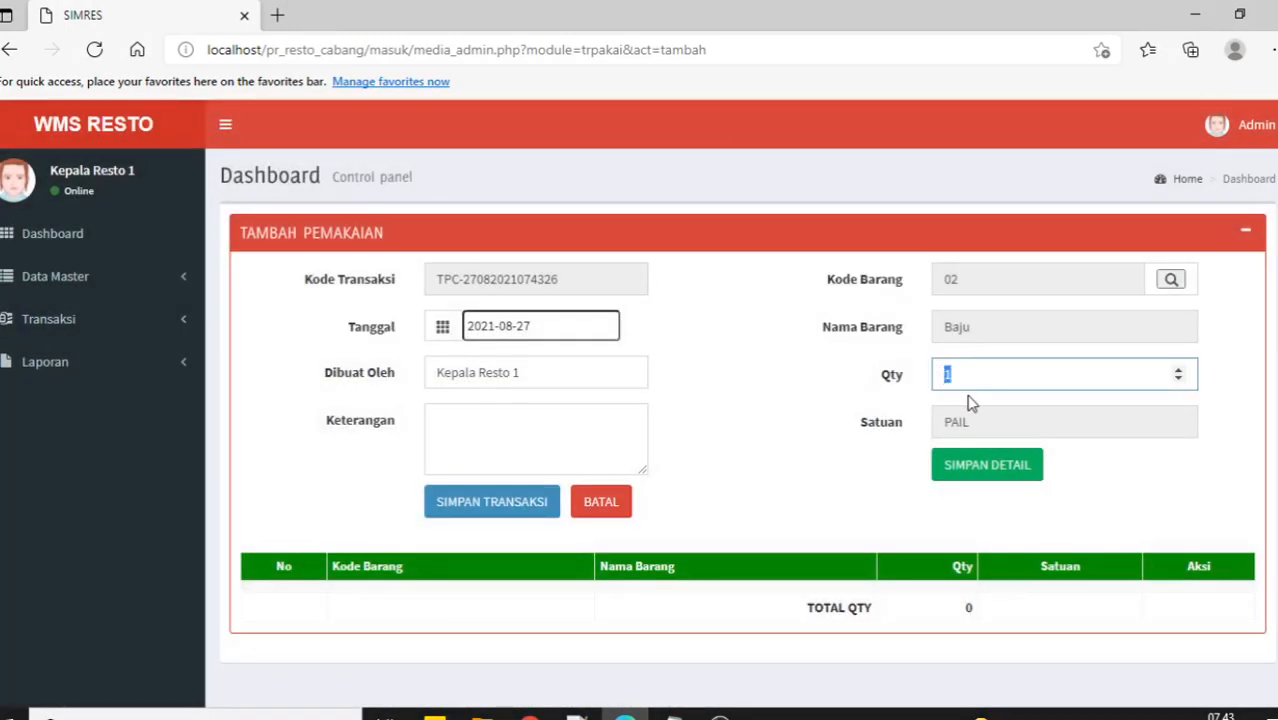
type("2")
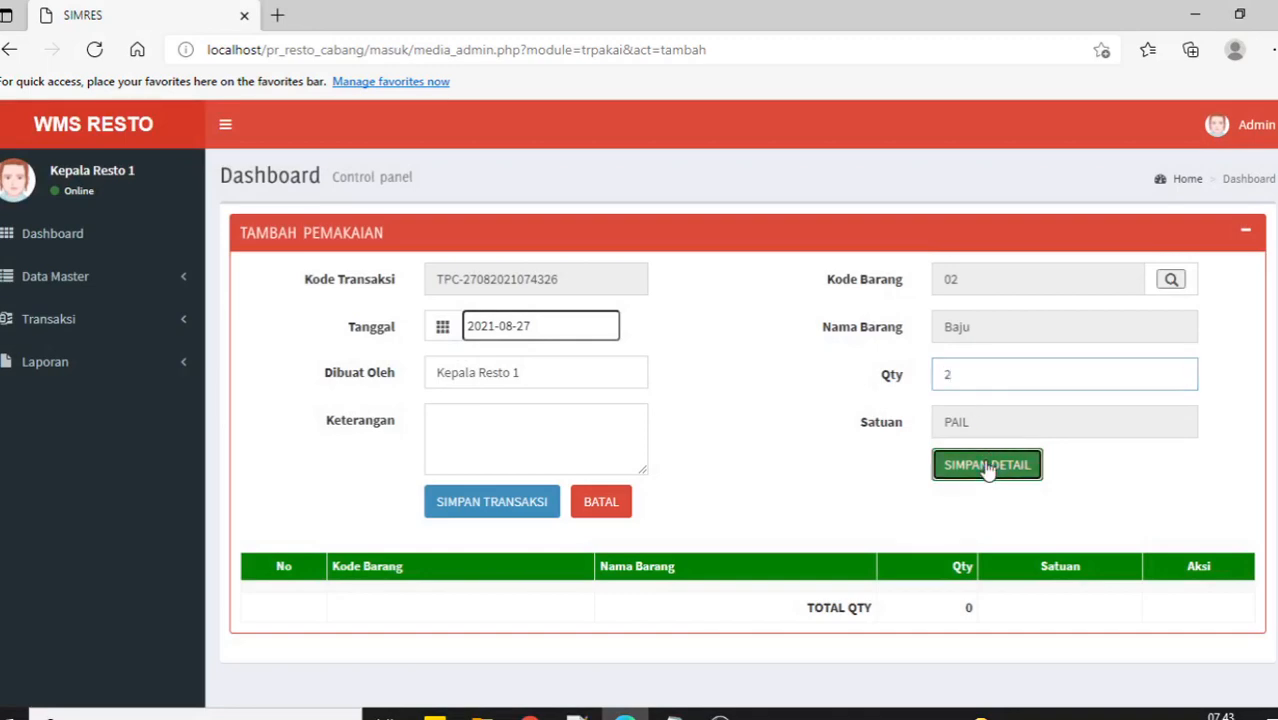
left_click(987, 465)
Add Sepatu with quantity 8, bringing the usage total to 10.
left_click(1170, 280)
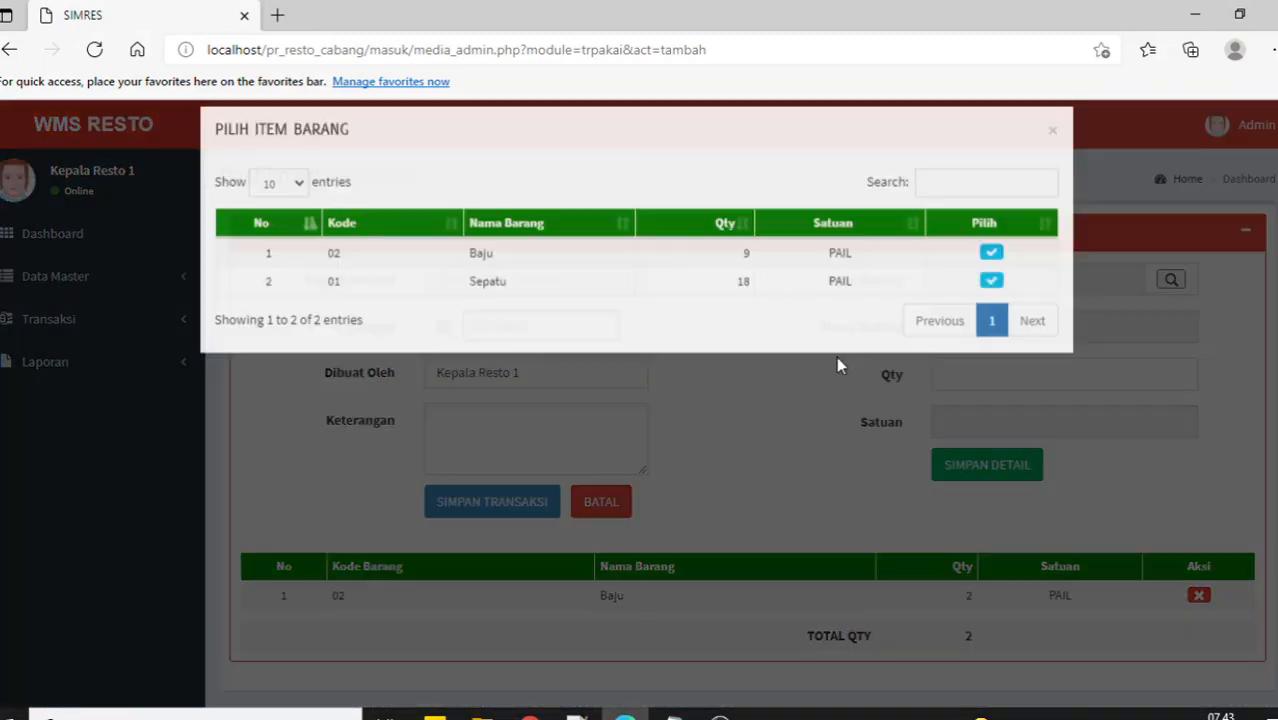
left_click(991, 302)
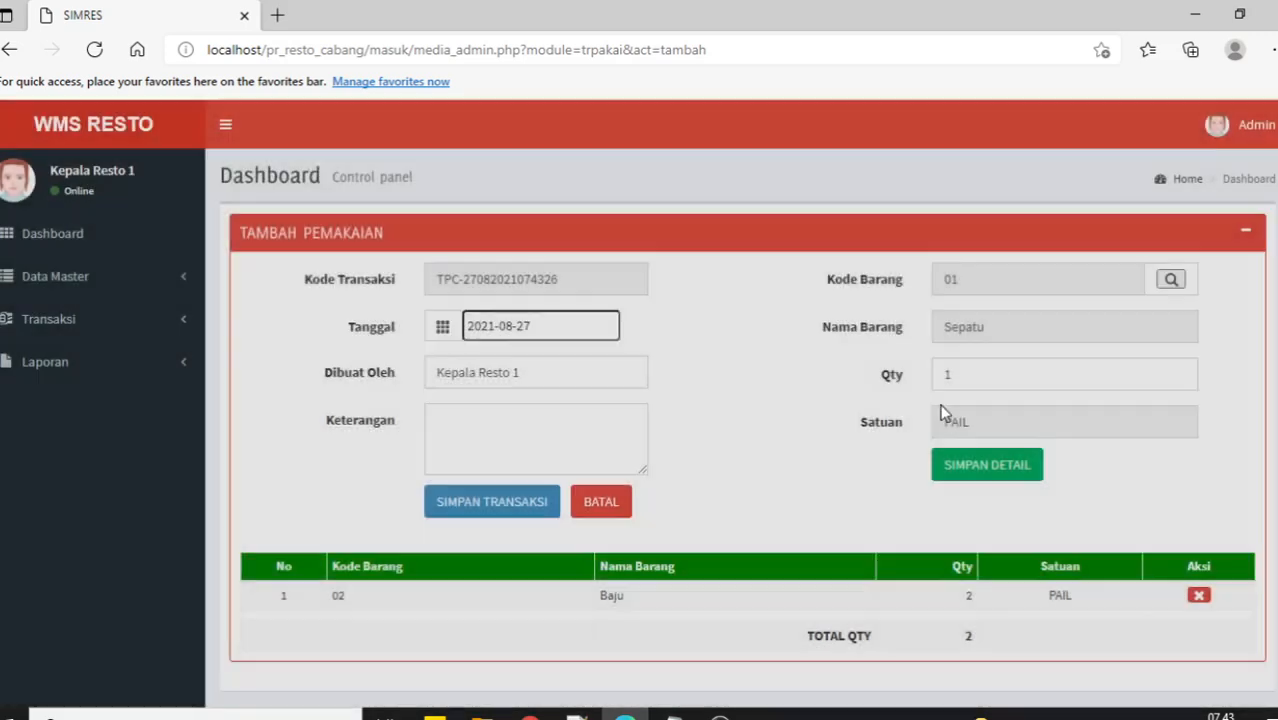
left_click_drag(981, 374, 925, 376)
type("8")
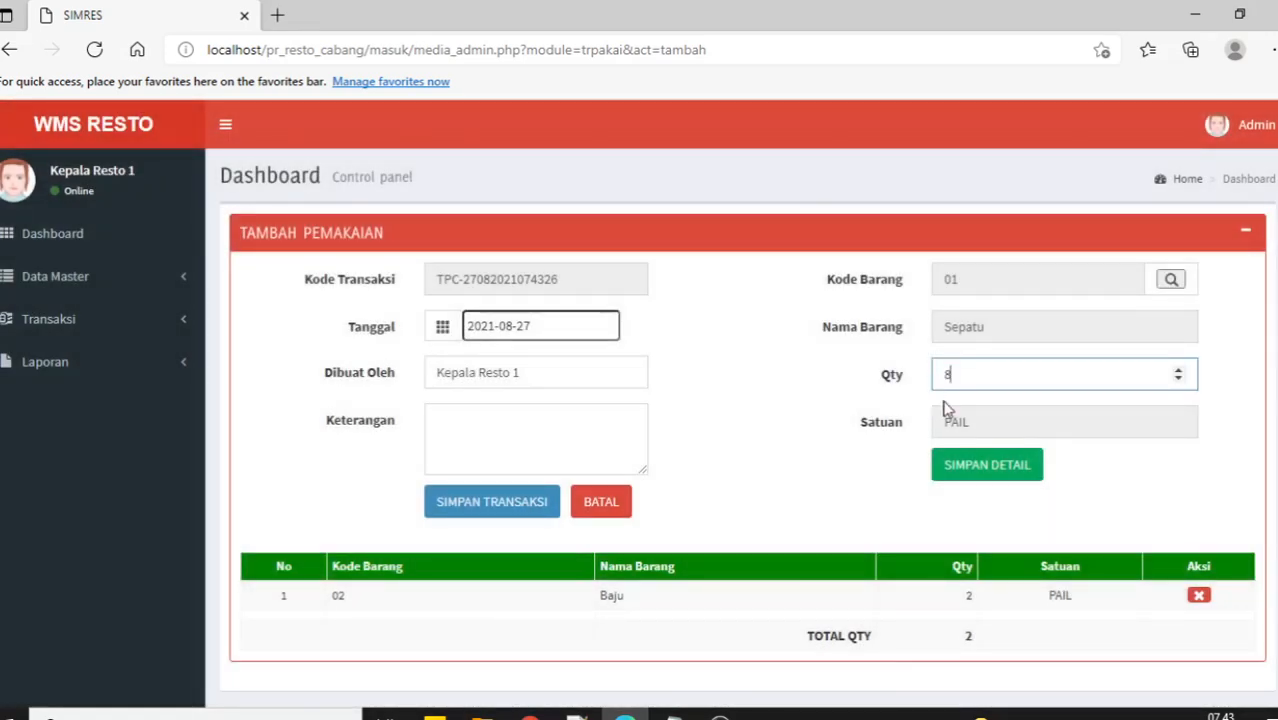
left_click(961, 469)
scroll(790, 443, "down", 1)
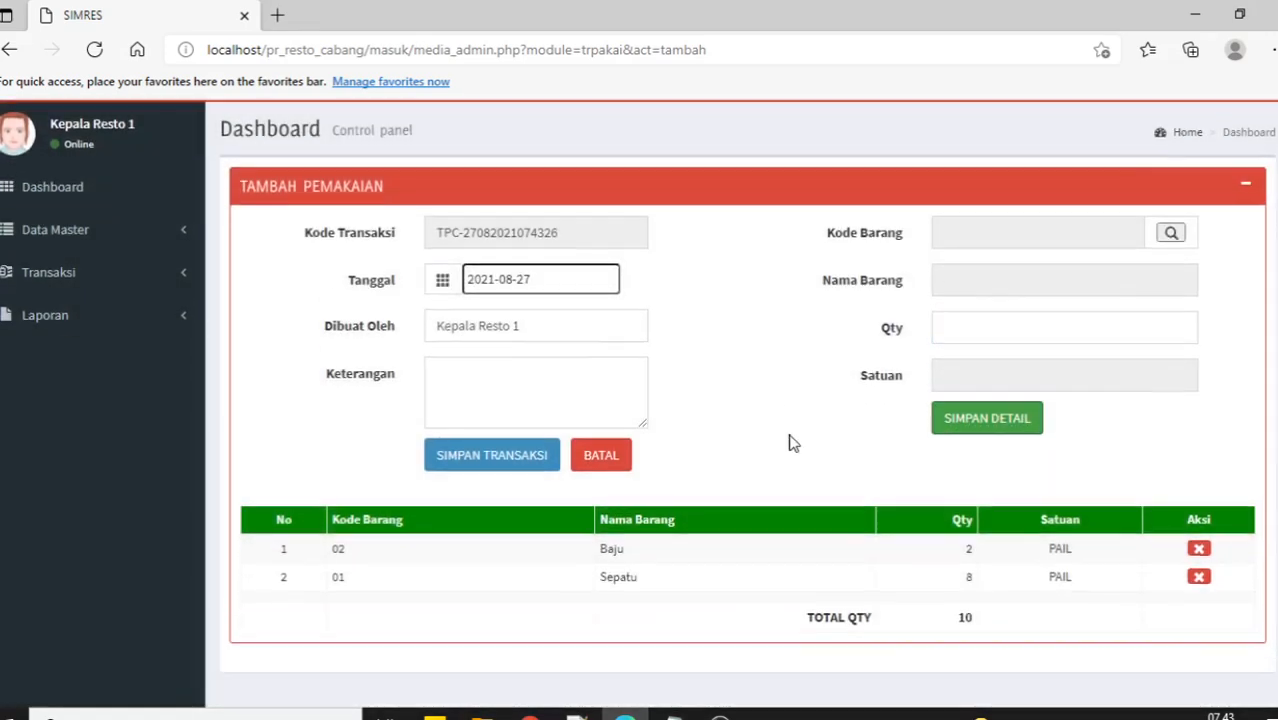
left_click(500, 455)
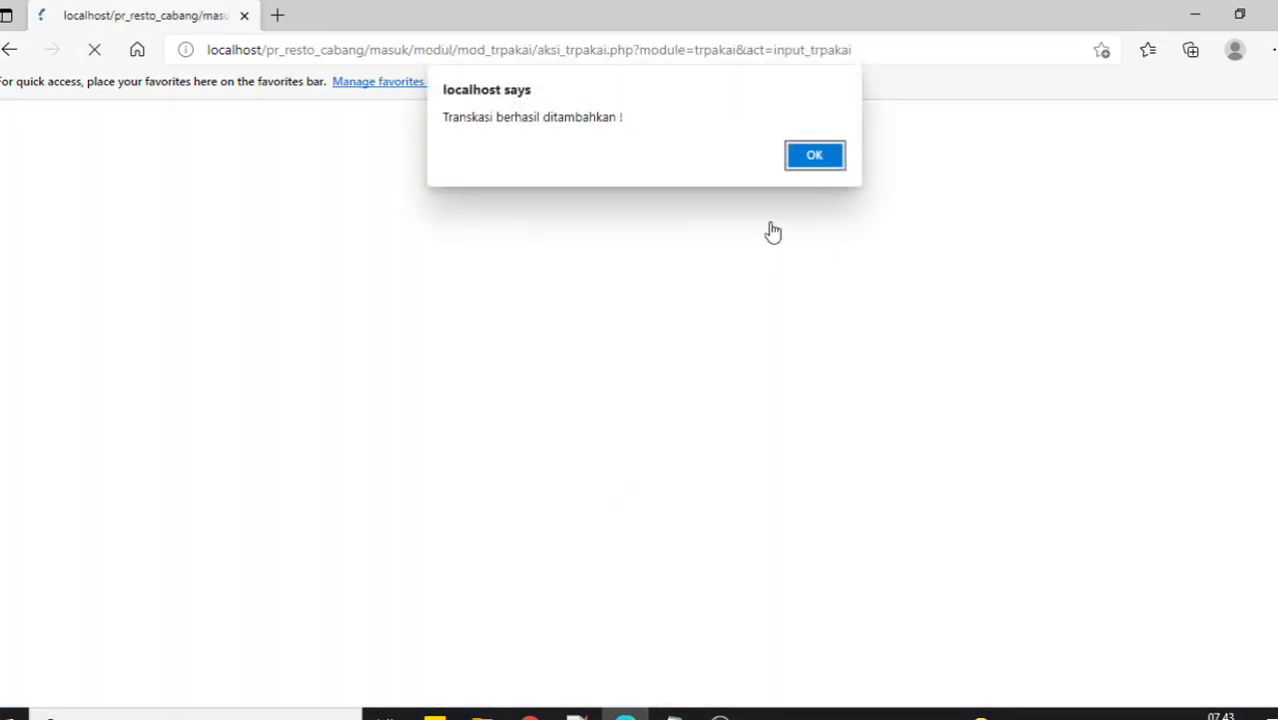
left_click(813, 160)
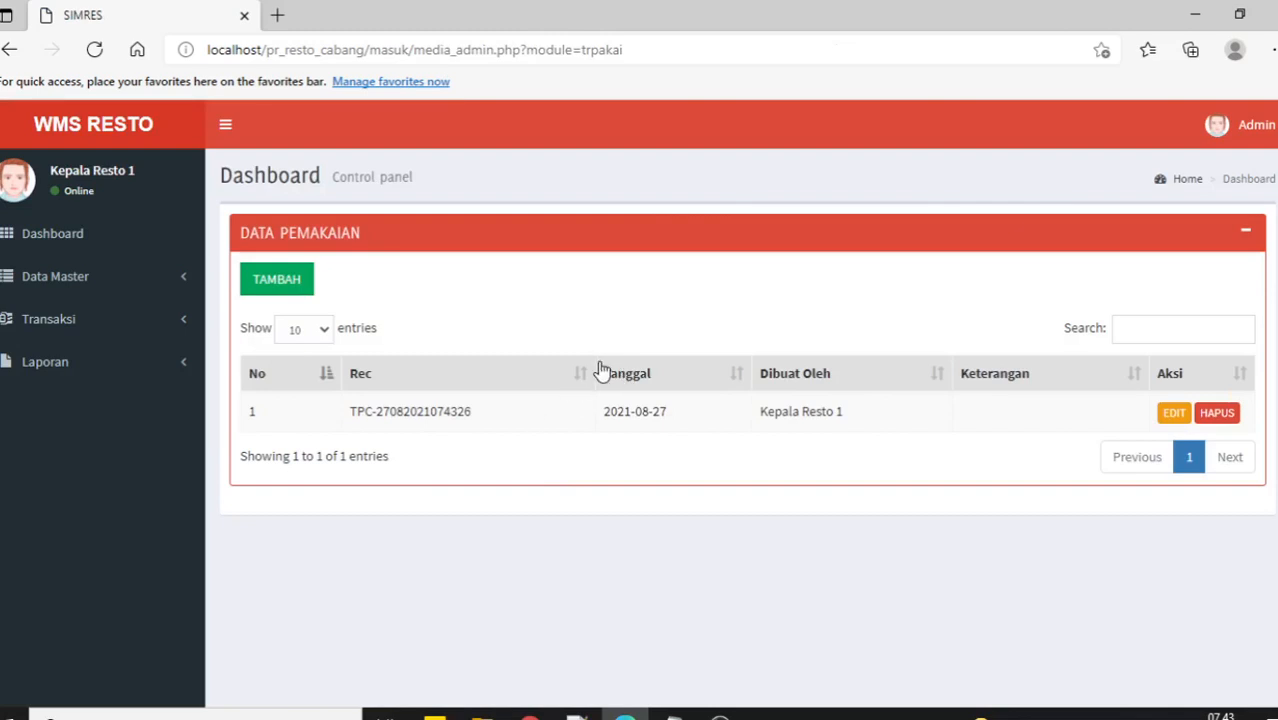
left_click(114, 338)
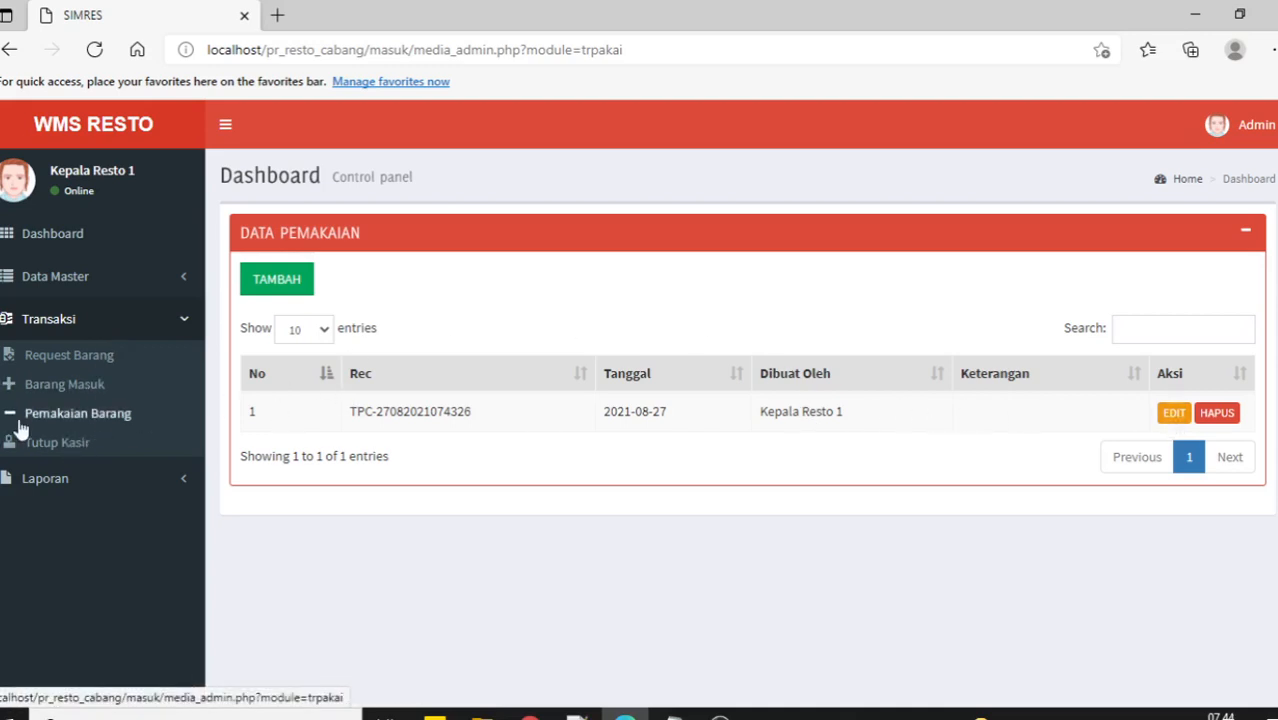
left_click(50, 446)
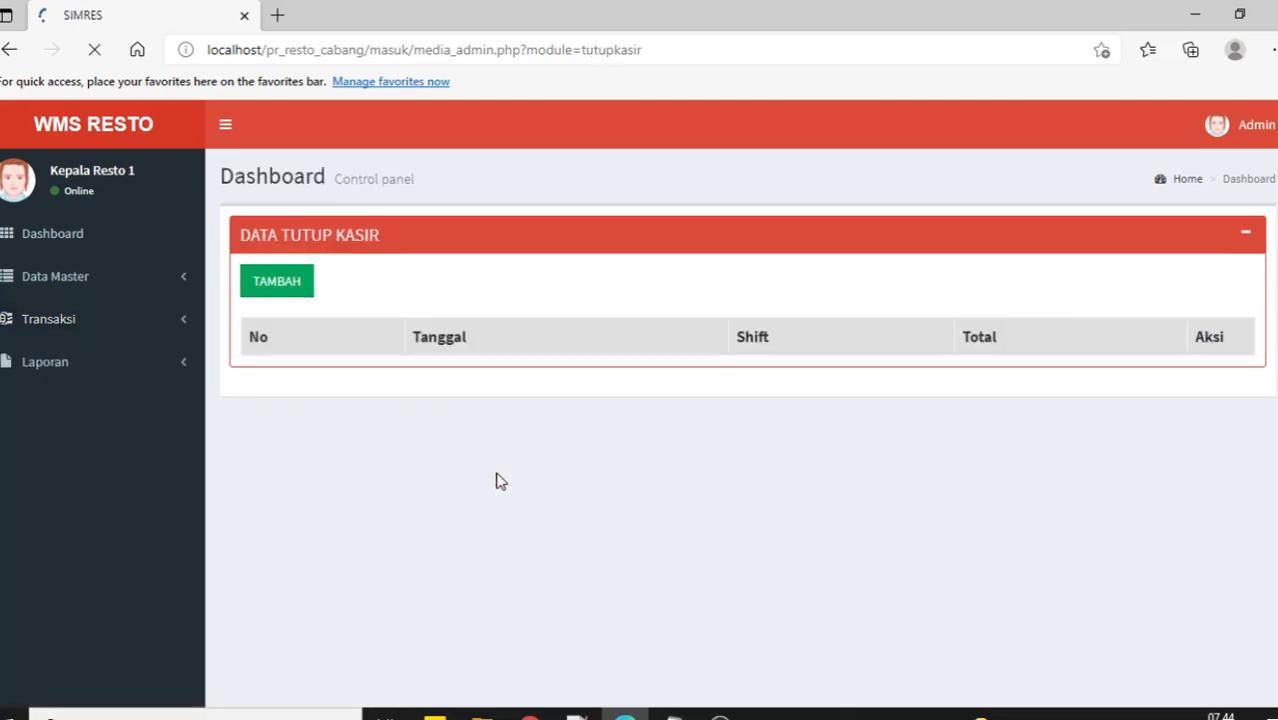
left_click(271, 289)
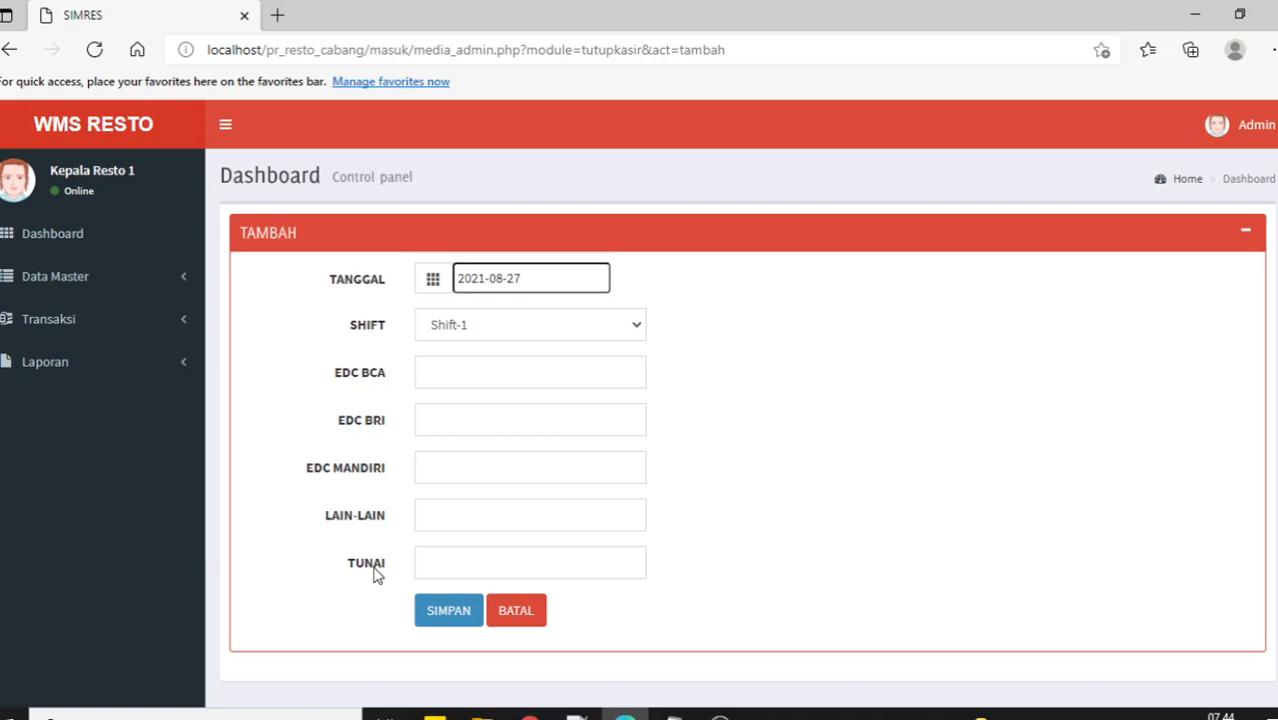
left_click(88, 280)
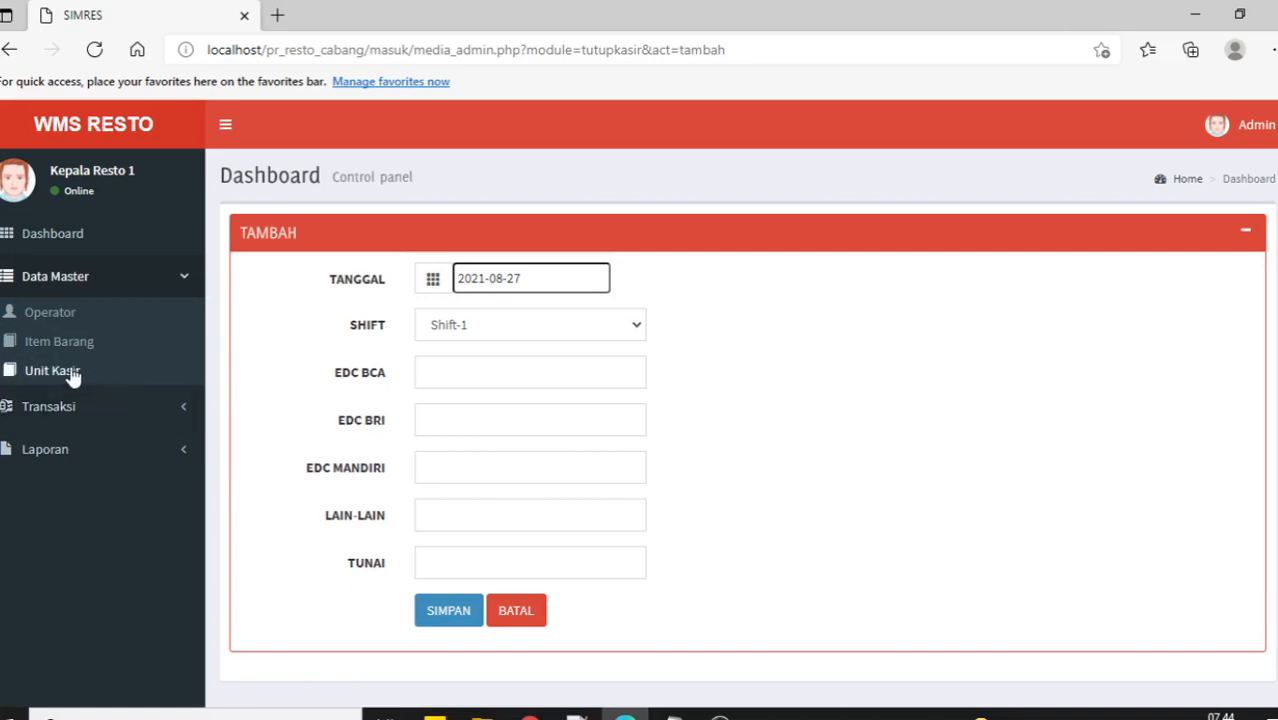
left_click(73, 375)
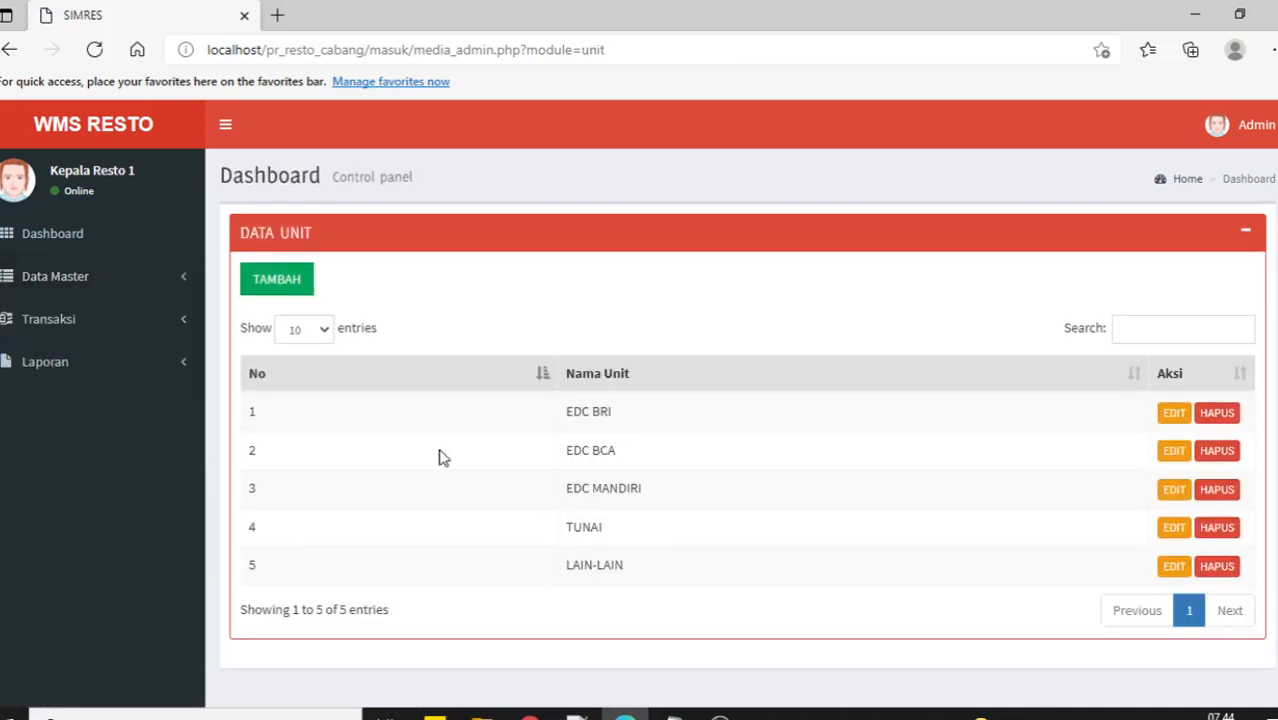
Start a new Tutup Kasir cashier-close entry.
left_click(98, 320)
left_click(73, 446)
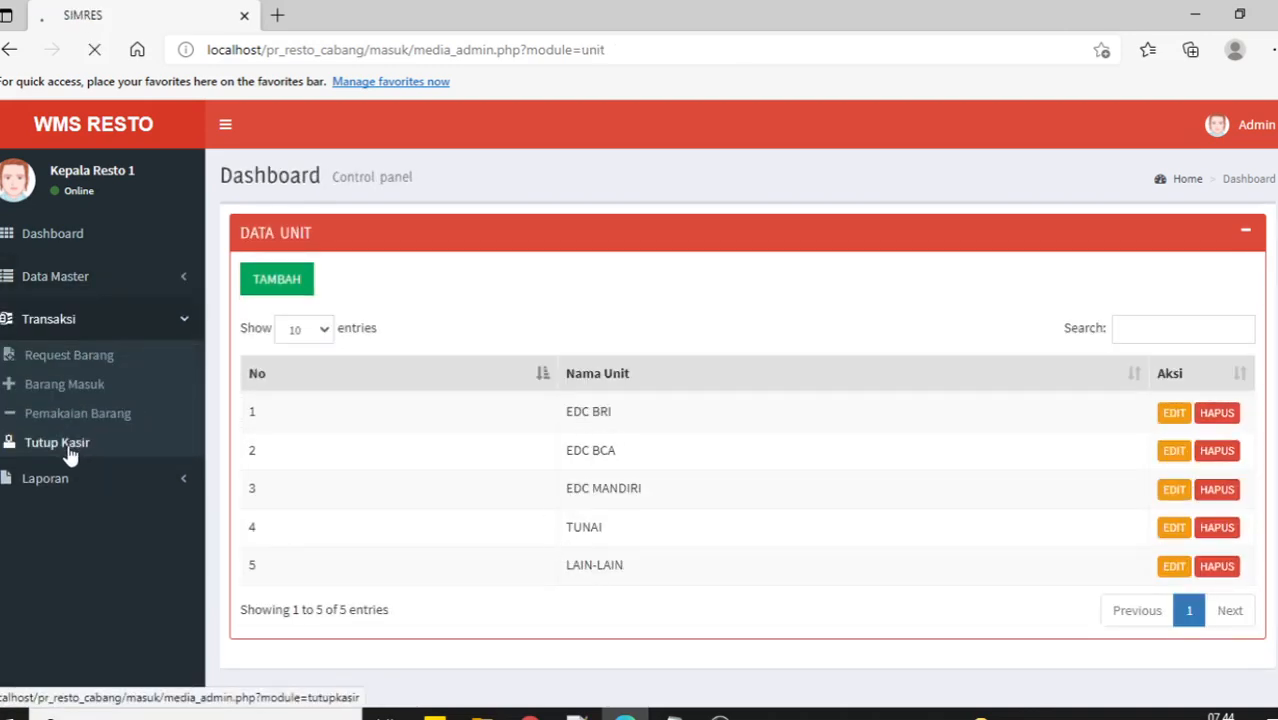
left_click(280, 284)
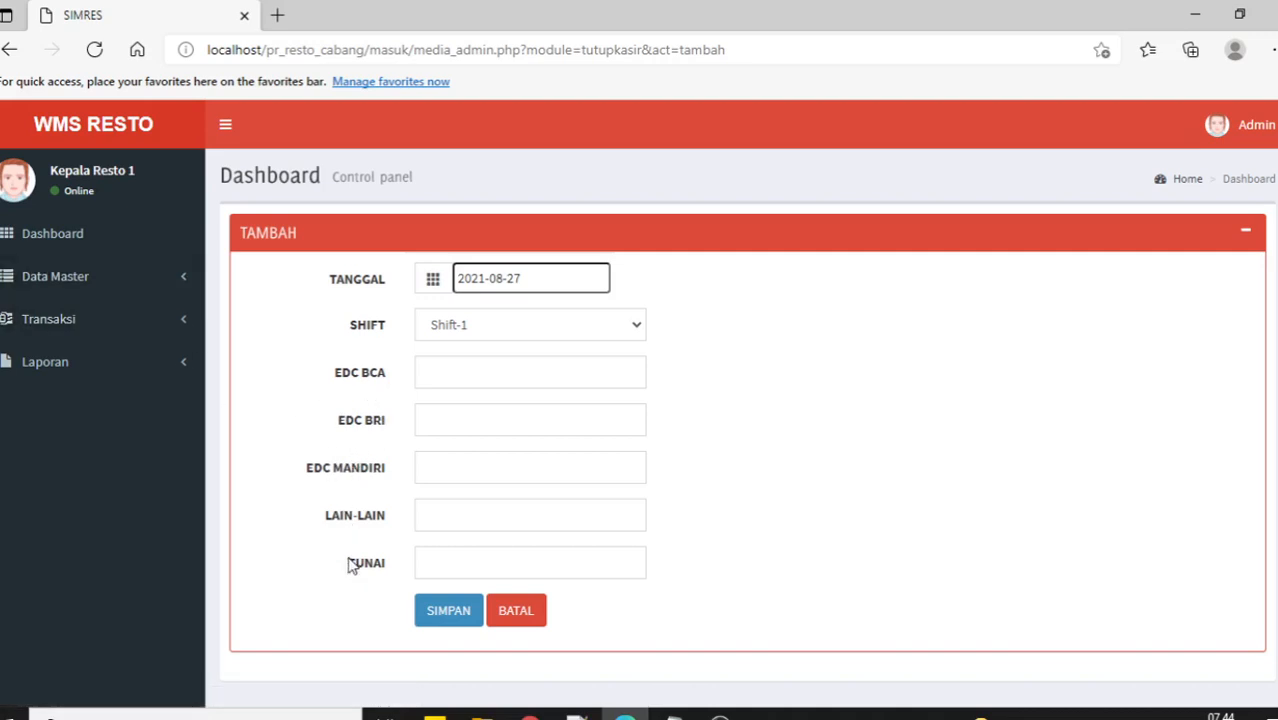
Add EDC BNI as a new cashier unit, then return to the Tutup Kasir list.
left_click(94, 290)
left_click(58, 378)
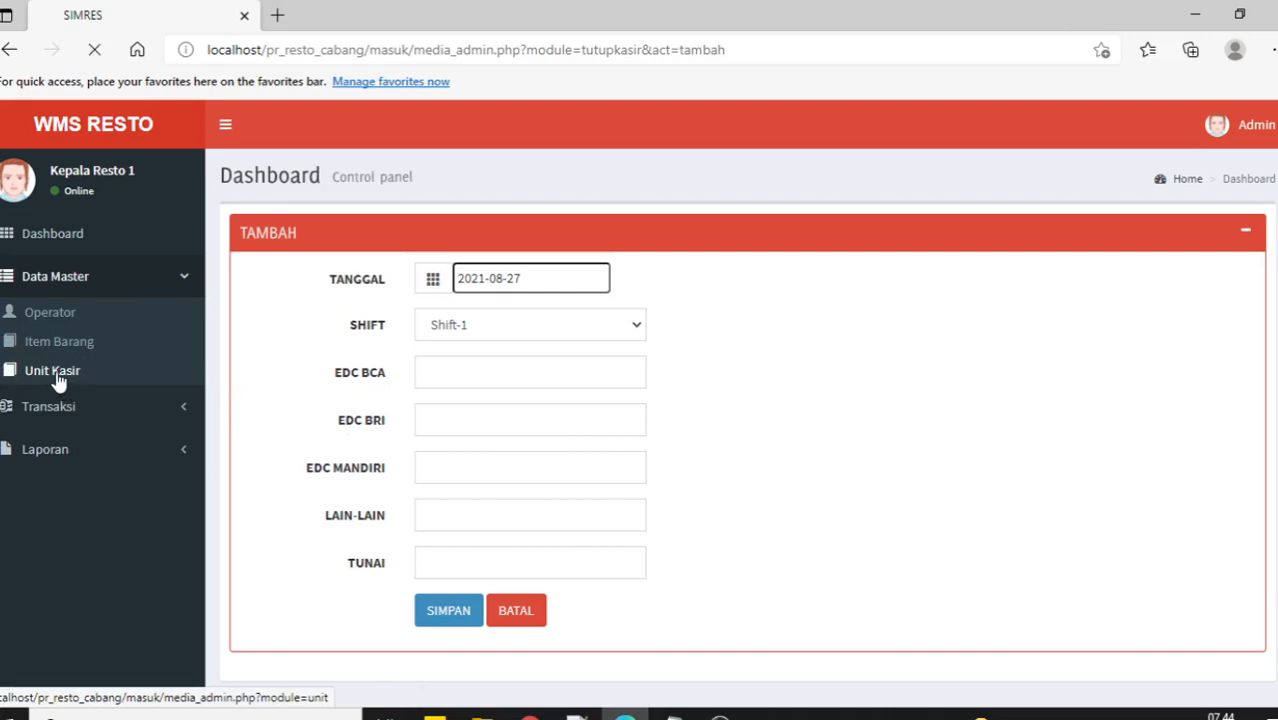
left_click(280, 281)
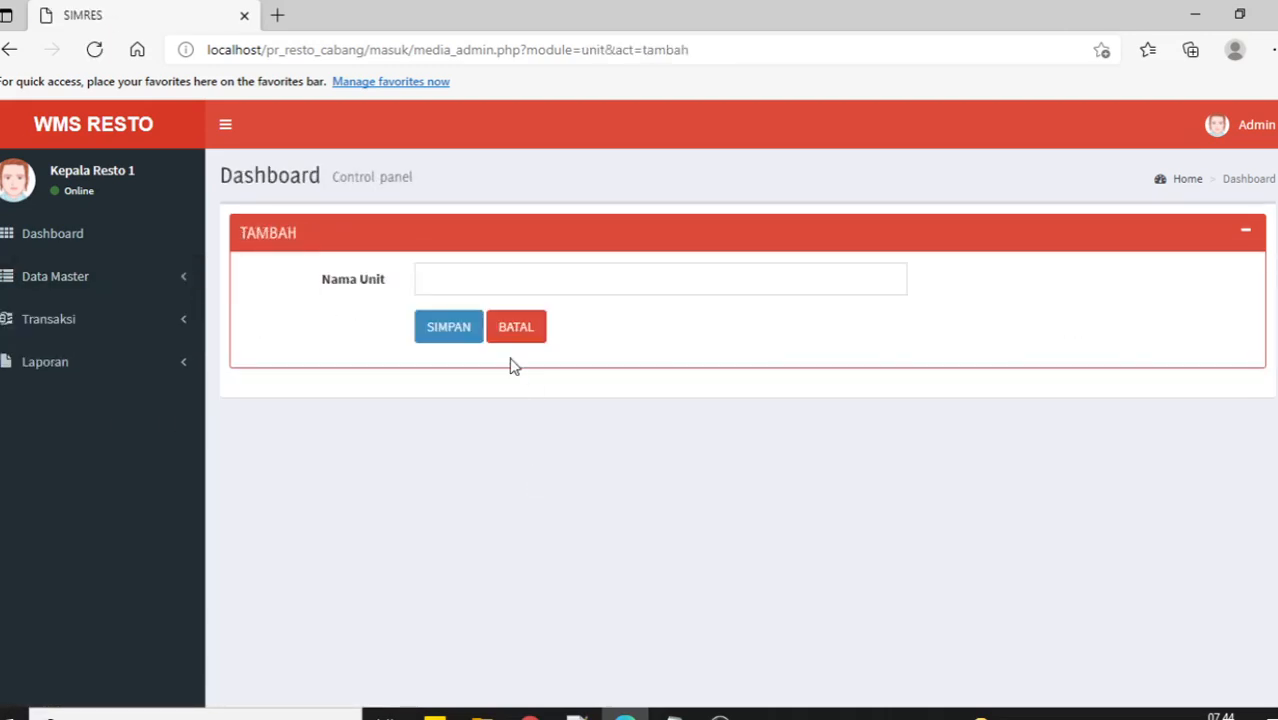
left_click(469, 285)
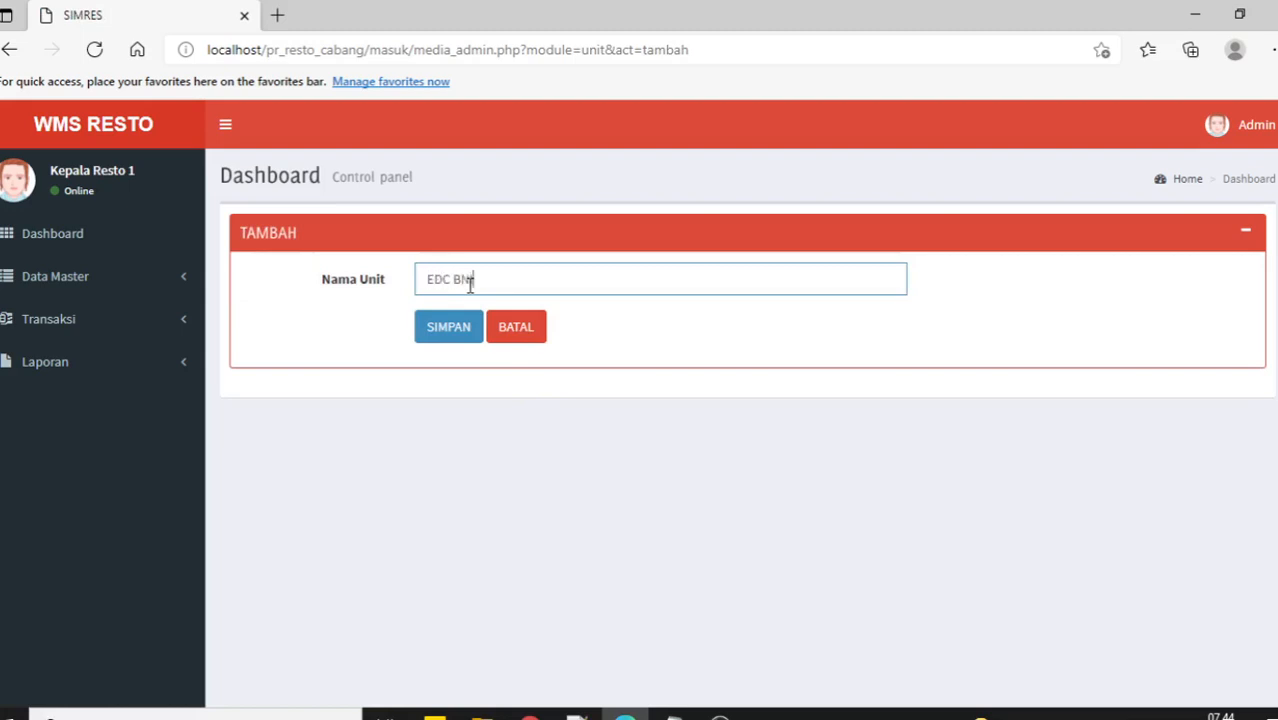
left_click(467, 331)
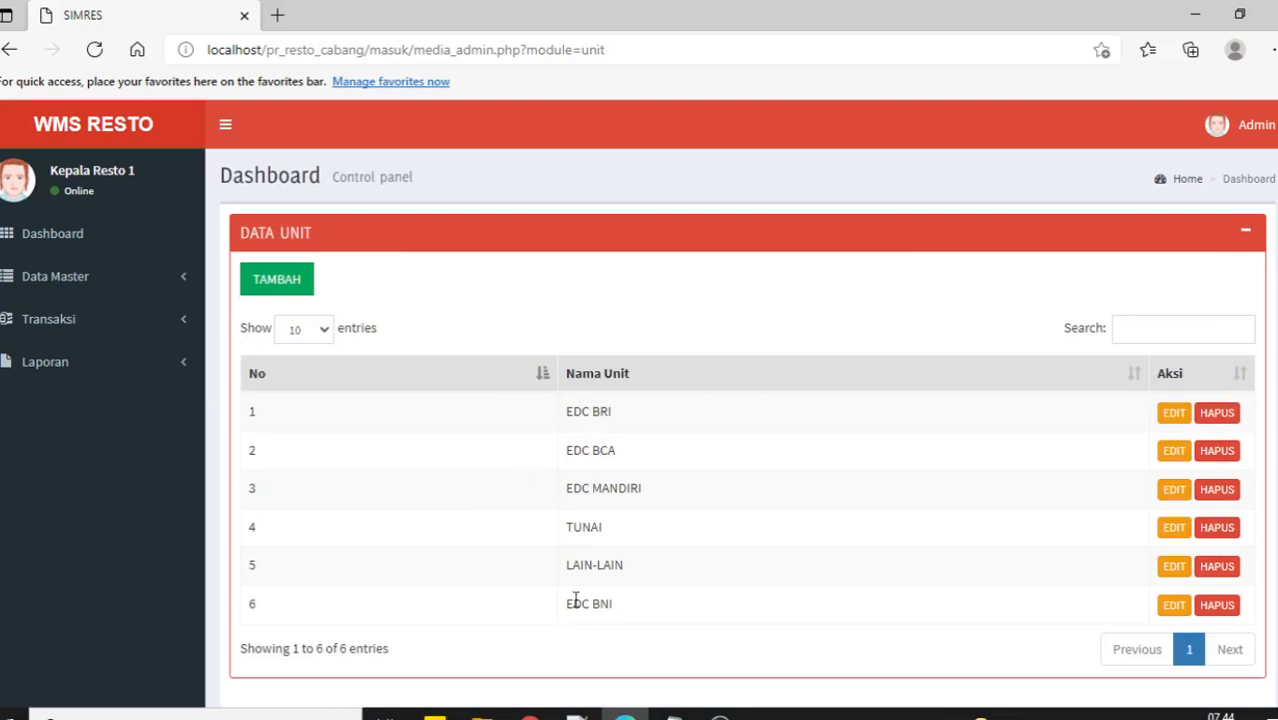
left_click(60, 325)
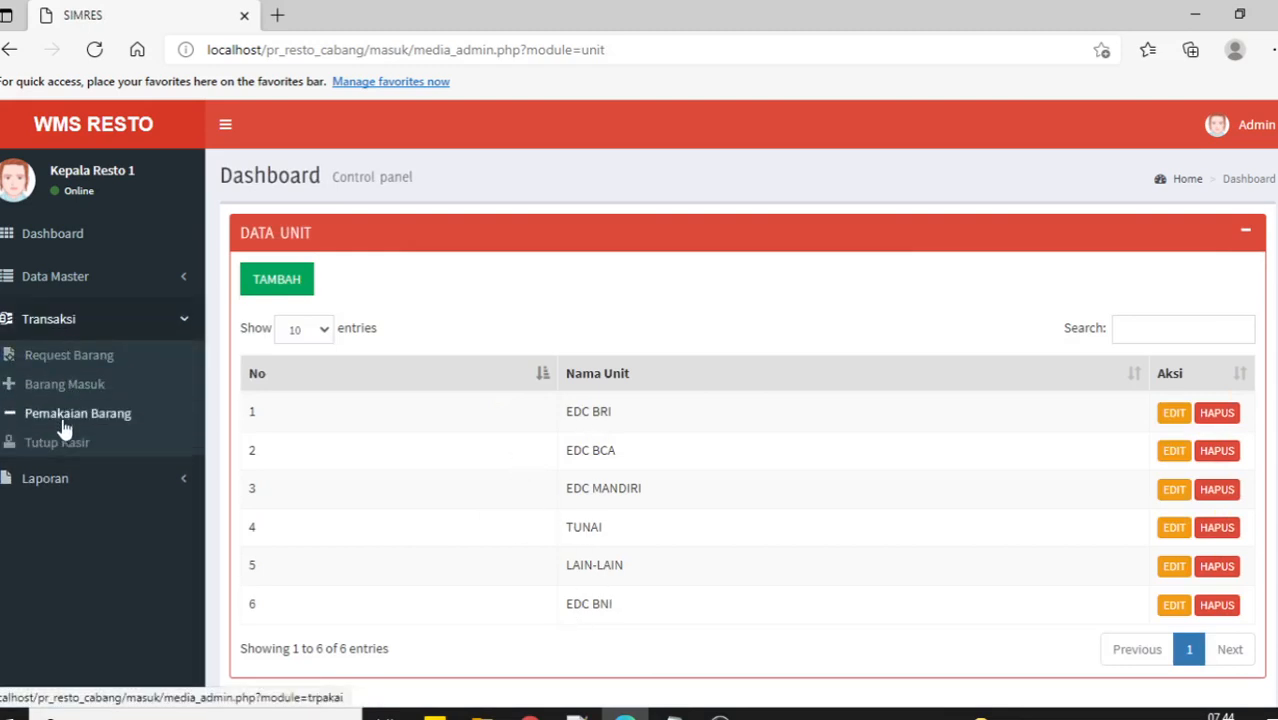
left_click(62, 452)
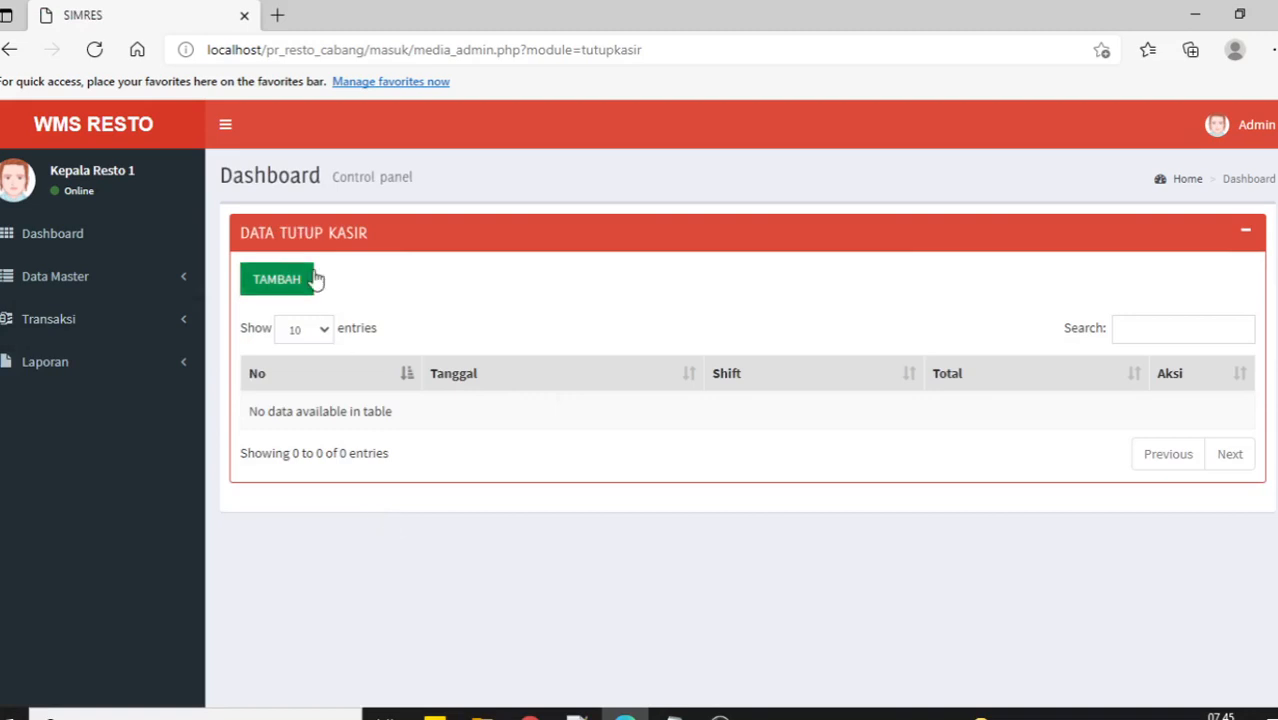
Start a new cashier close dated 2021-08-27 and keep Shift-1.
left_click(276, 280)
scroll(548, 462, "down", 1)
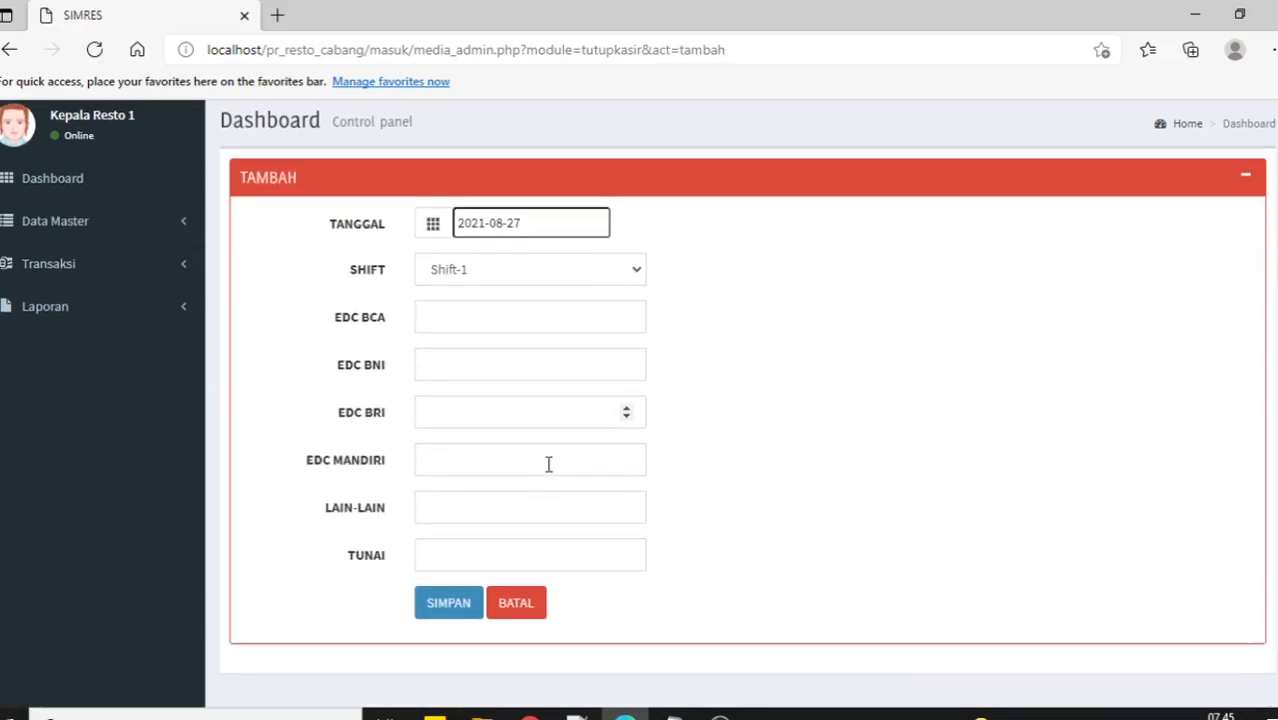
left_click_drag(338, 372, 394, 371)
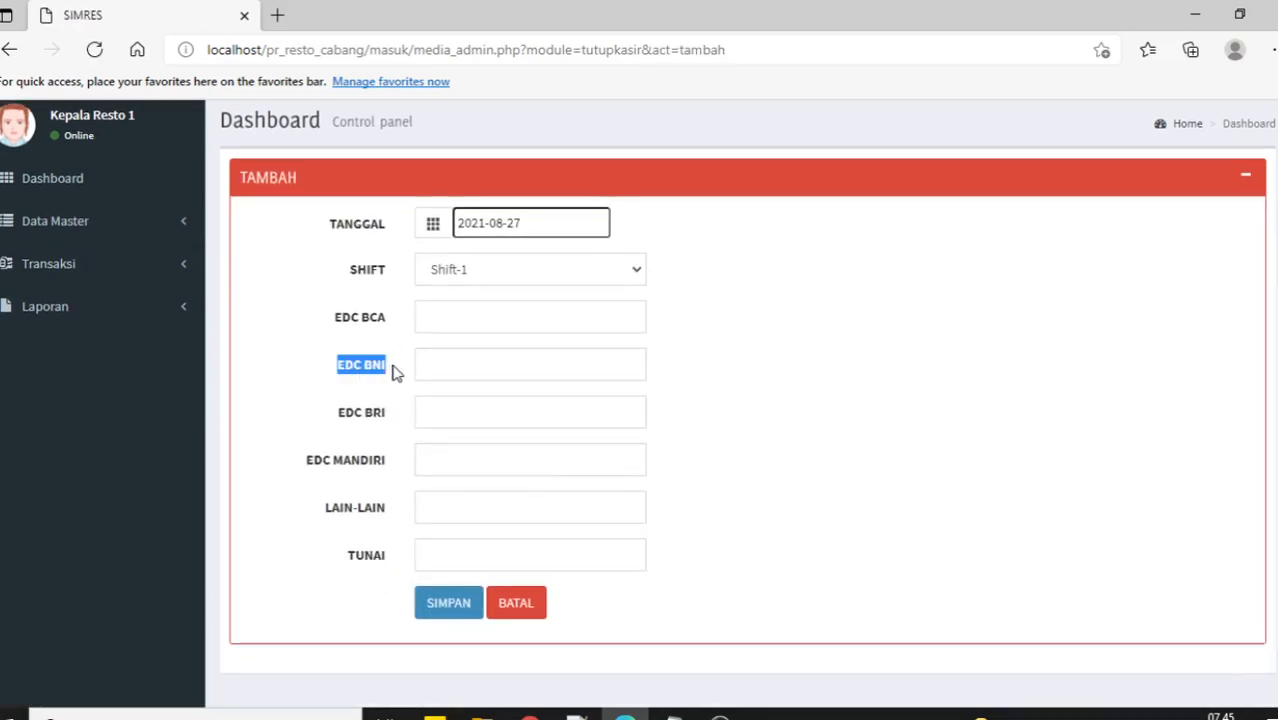
left_click(866, 460)
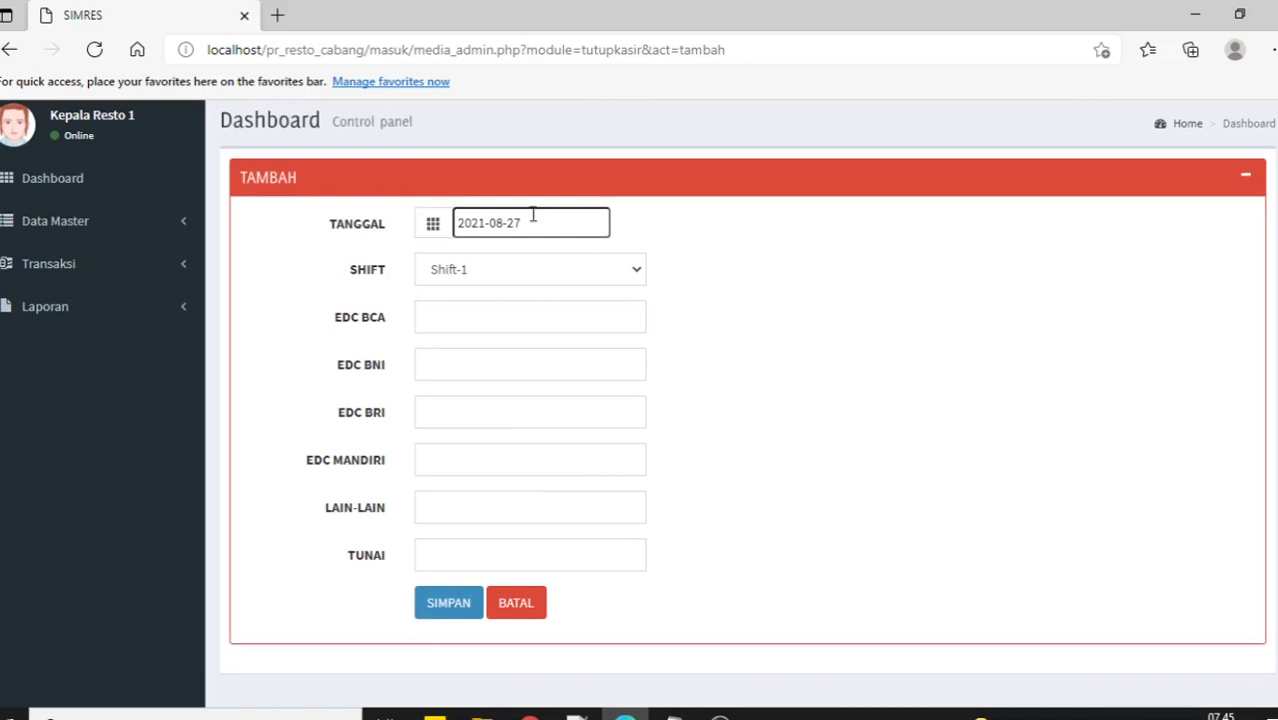
left_click(745, 247)
left_click(581, 230)
left_click(772, 308)
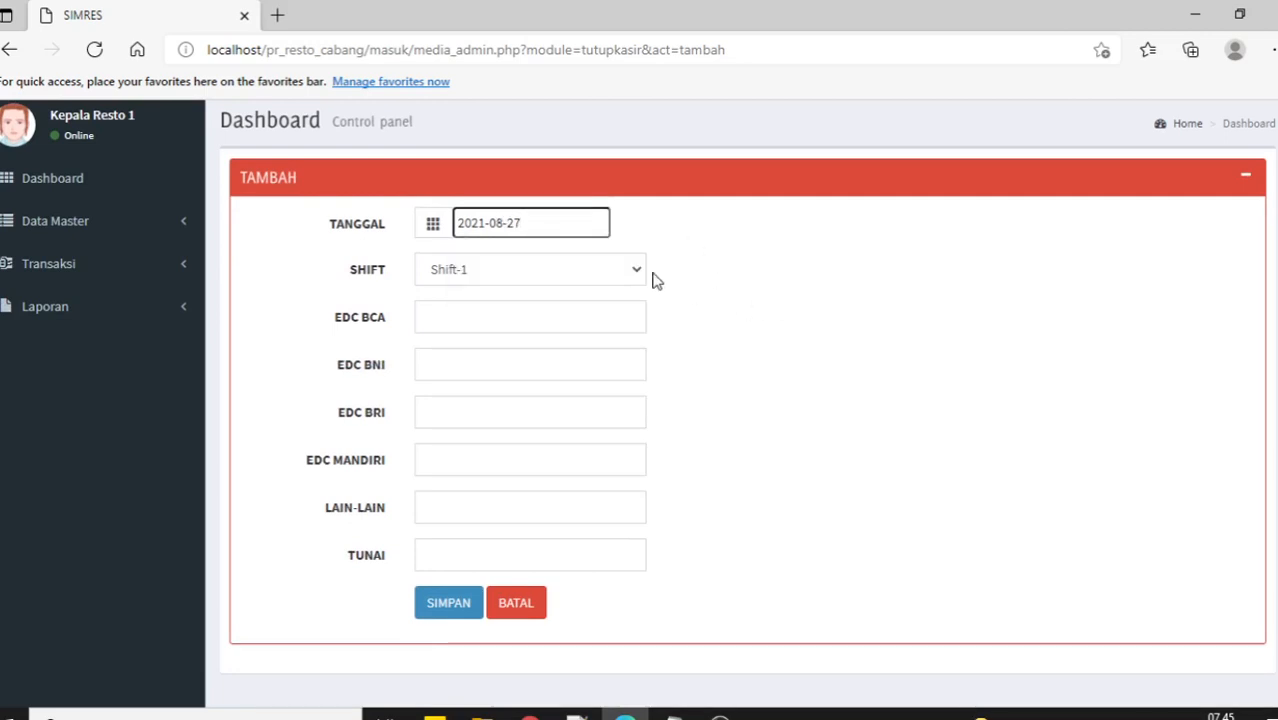
left_click(636, 272)
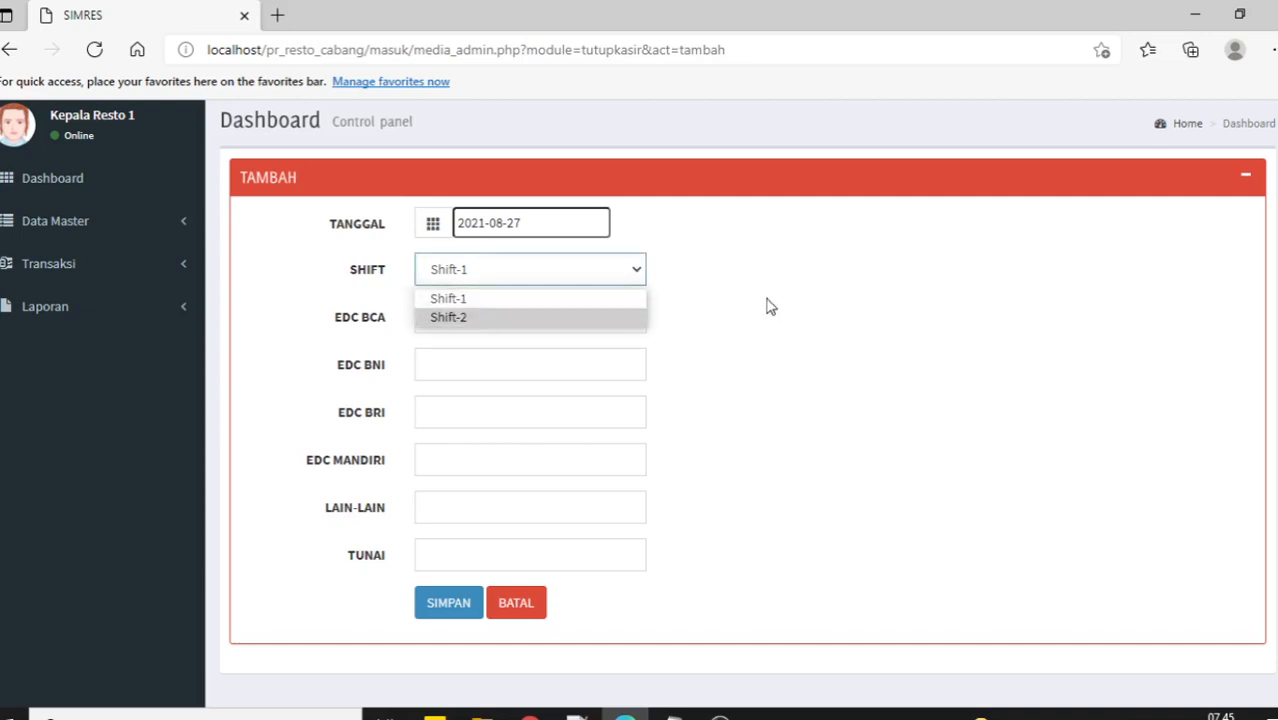
left_click(563, 331)
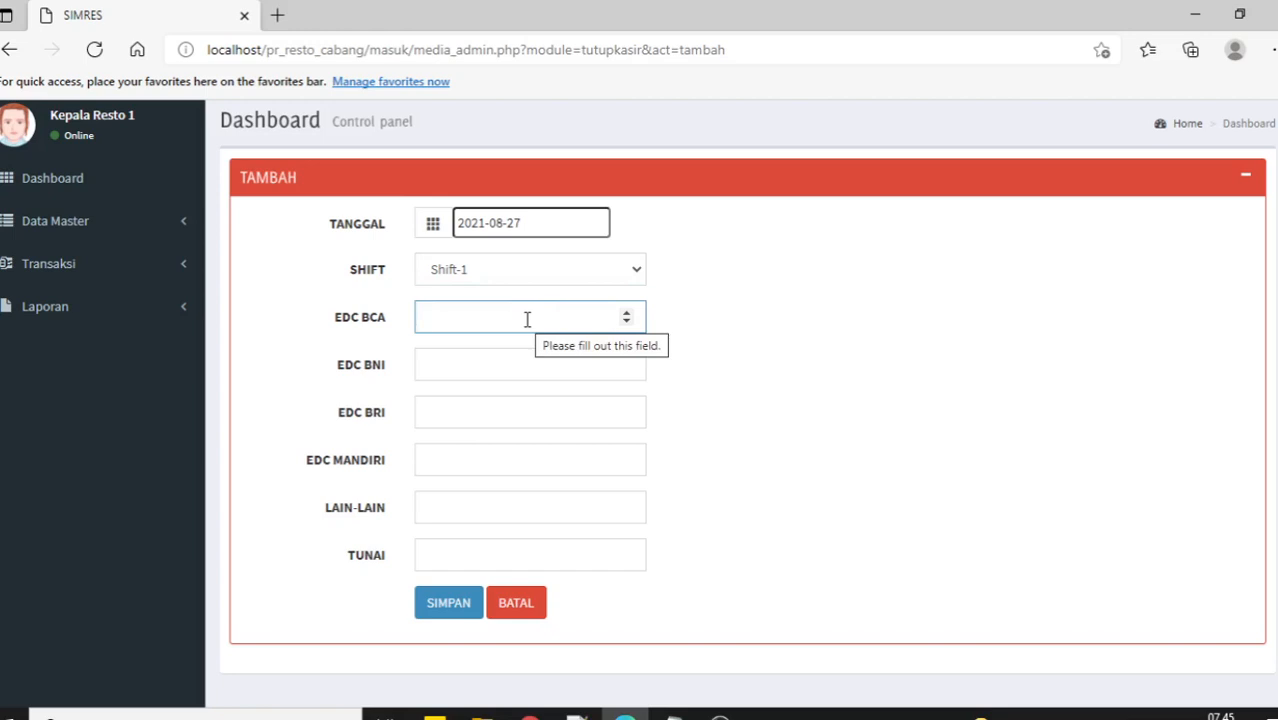
Enter BCA 10000, BNI 20000, BRI 30000, MANDIRI 40000, LAIN-LAIN 50000, TUNAI 60000 and save.
type("10000")
key("Tab")
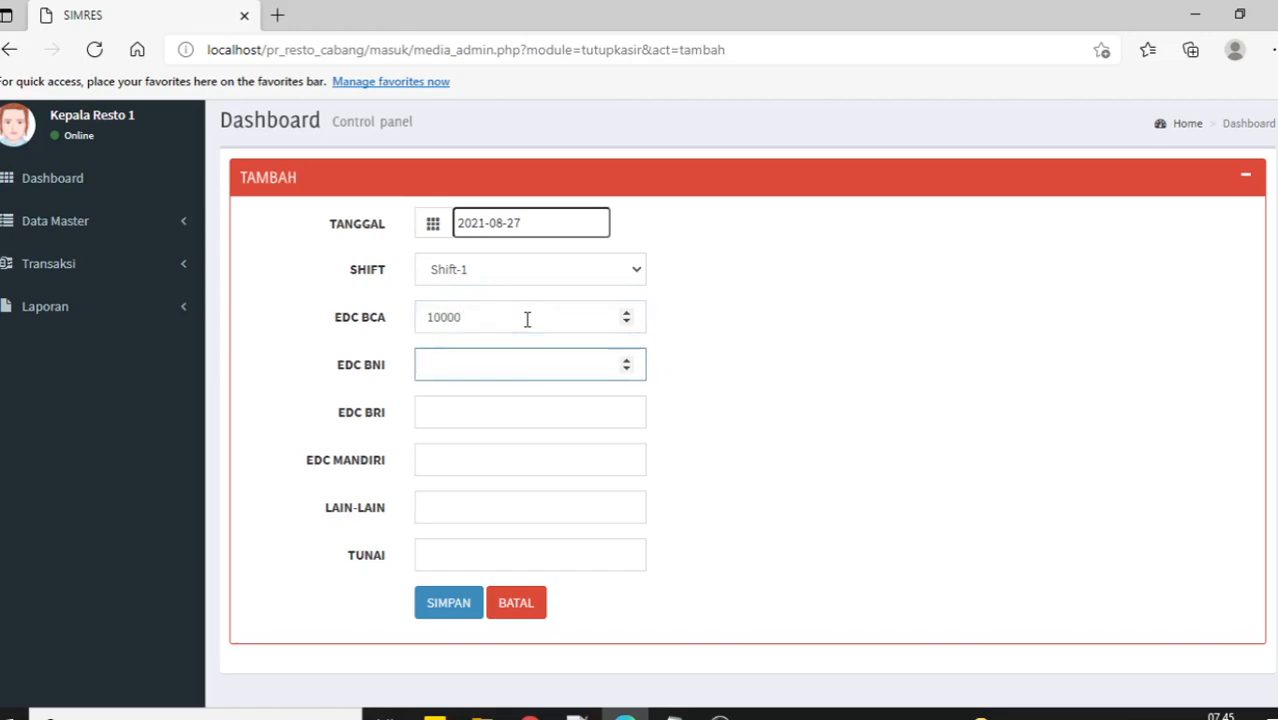
type("20000")
key("Tab")
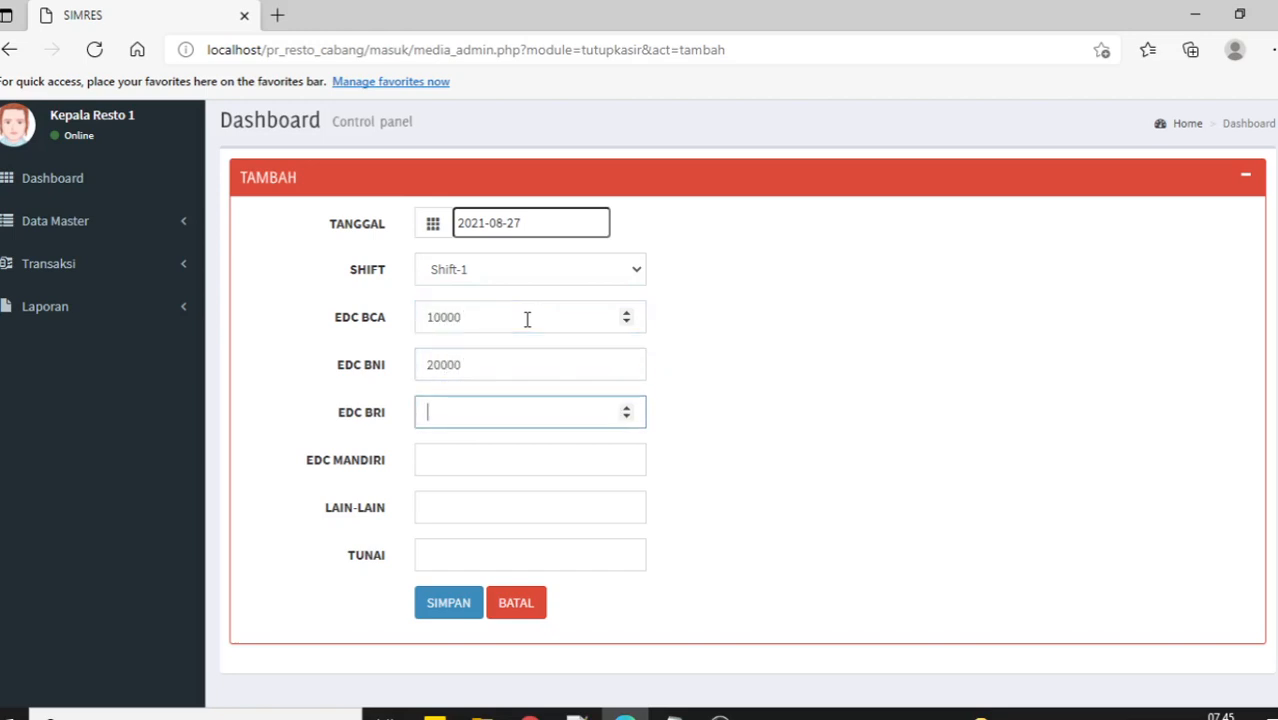
type("30000")
key("Tab")
type("40000")
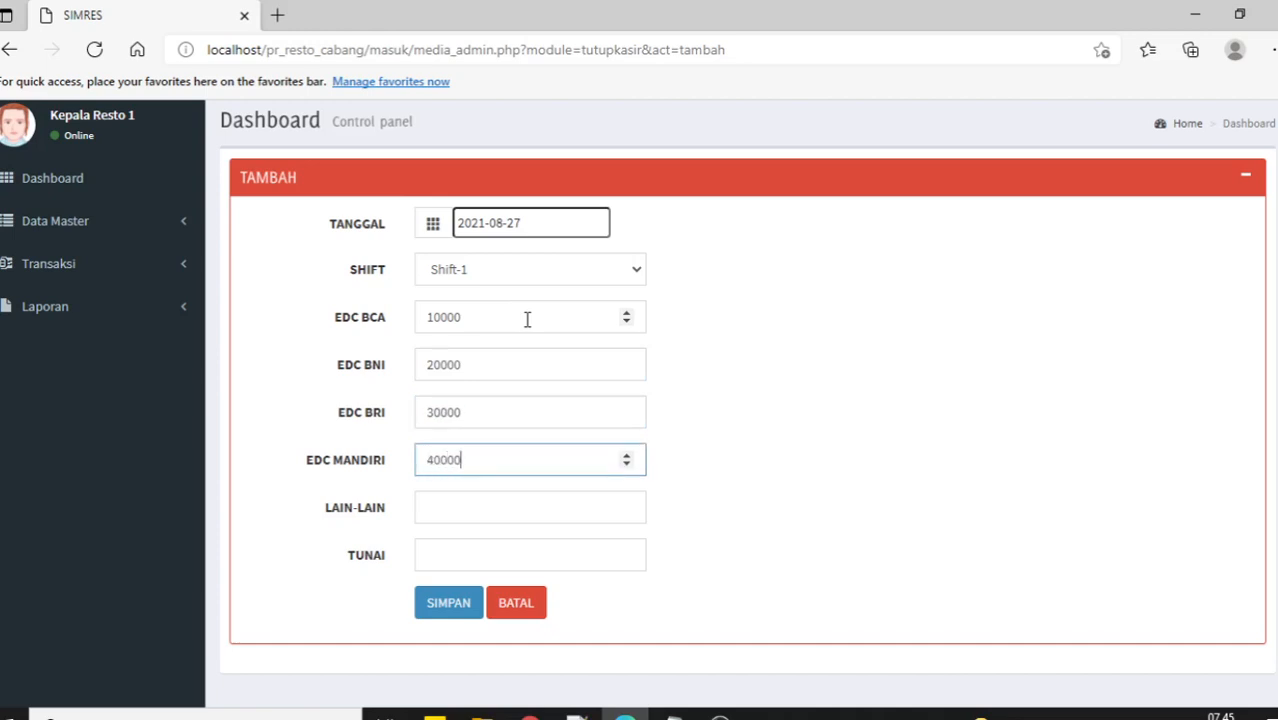
key("Tab")
type("50000")
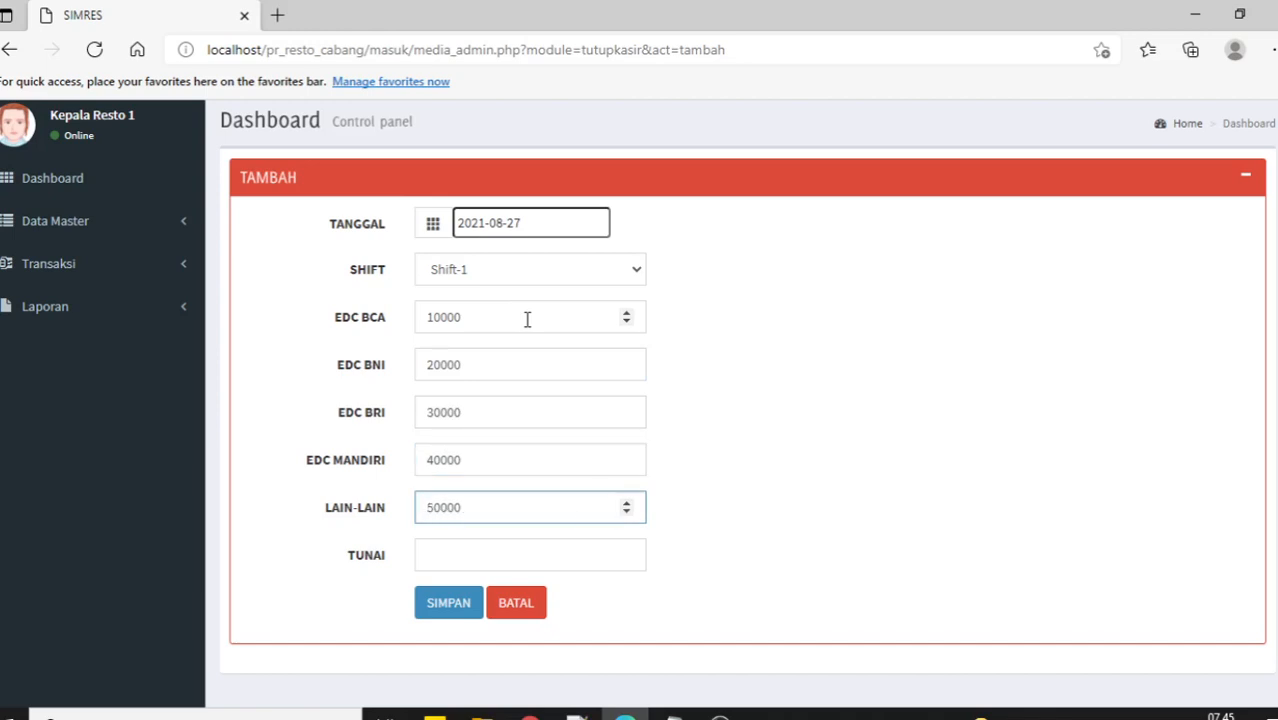
key("Tab")
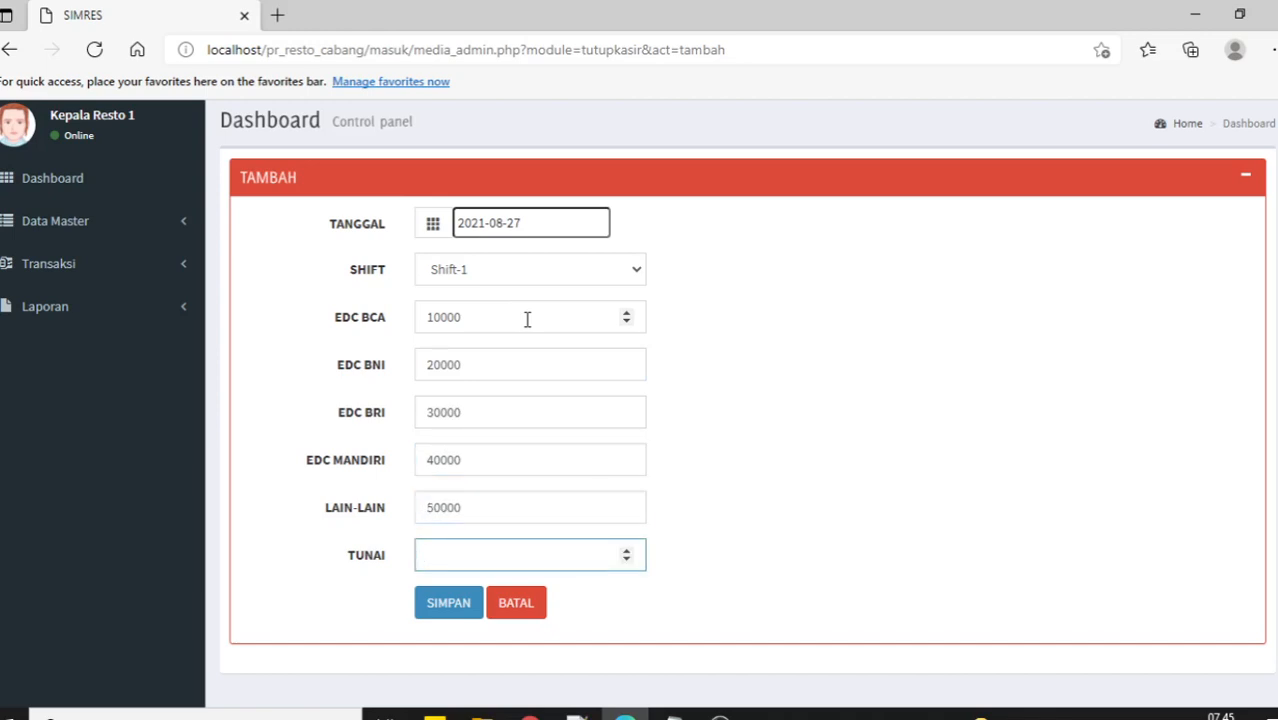
type("60000")
left_click(460, 604)
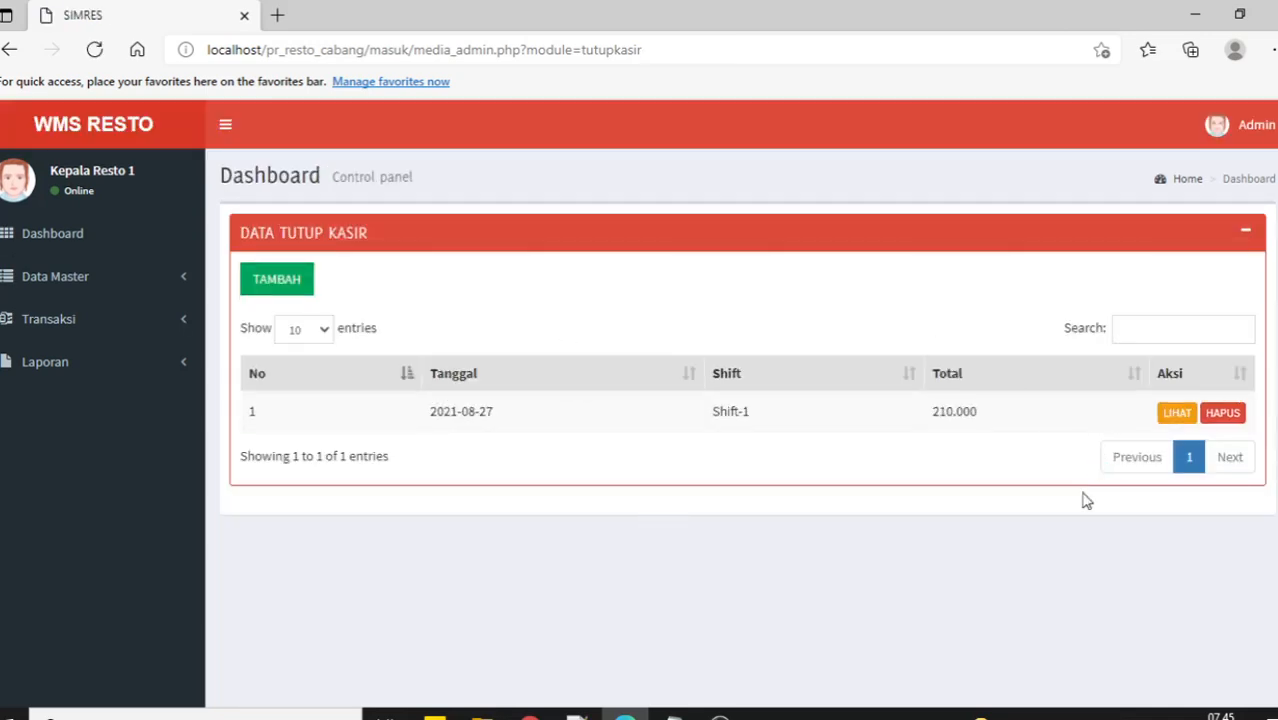
Review the details of the 2021-08-27 Shift-1 close totalling 210.000, then return to the list.
left_click_drag(1010, 423, 939, 448)
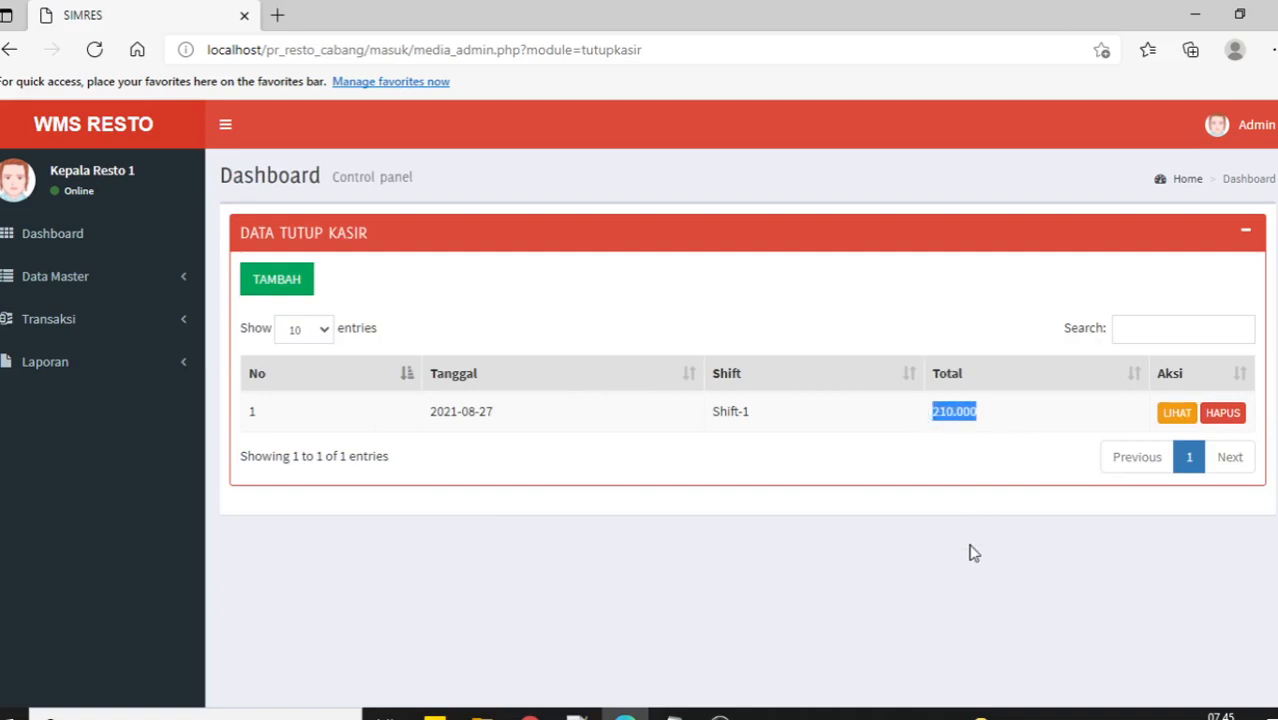
left_click(1175, 418)
scroll(553, 459, "down", 1)
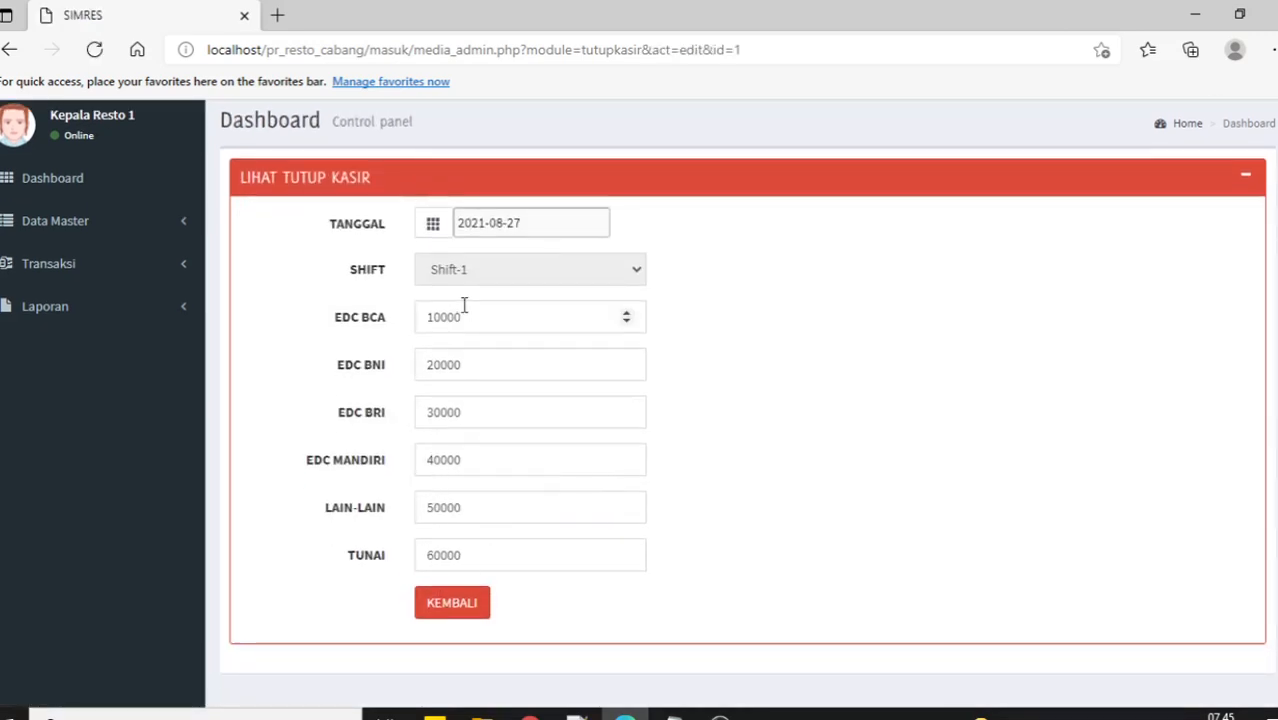
left_click(462, 608)
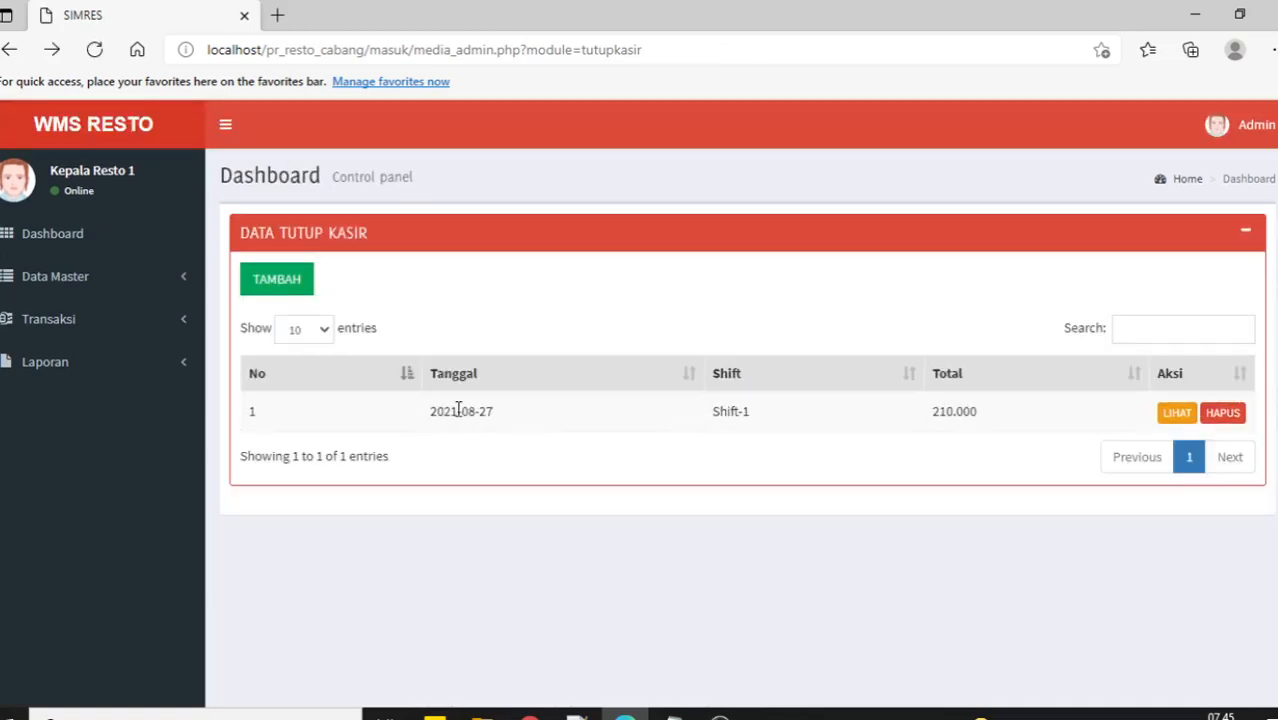
Start a new cashier-close entry with the shift set to Shift-2.
left_click(285, 291)
left_click(508, 333)
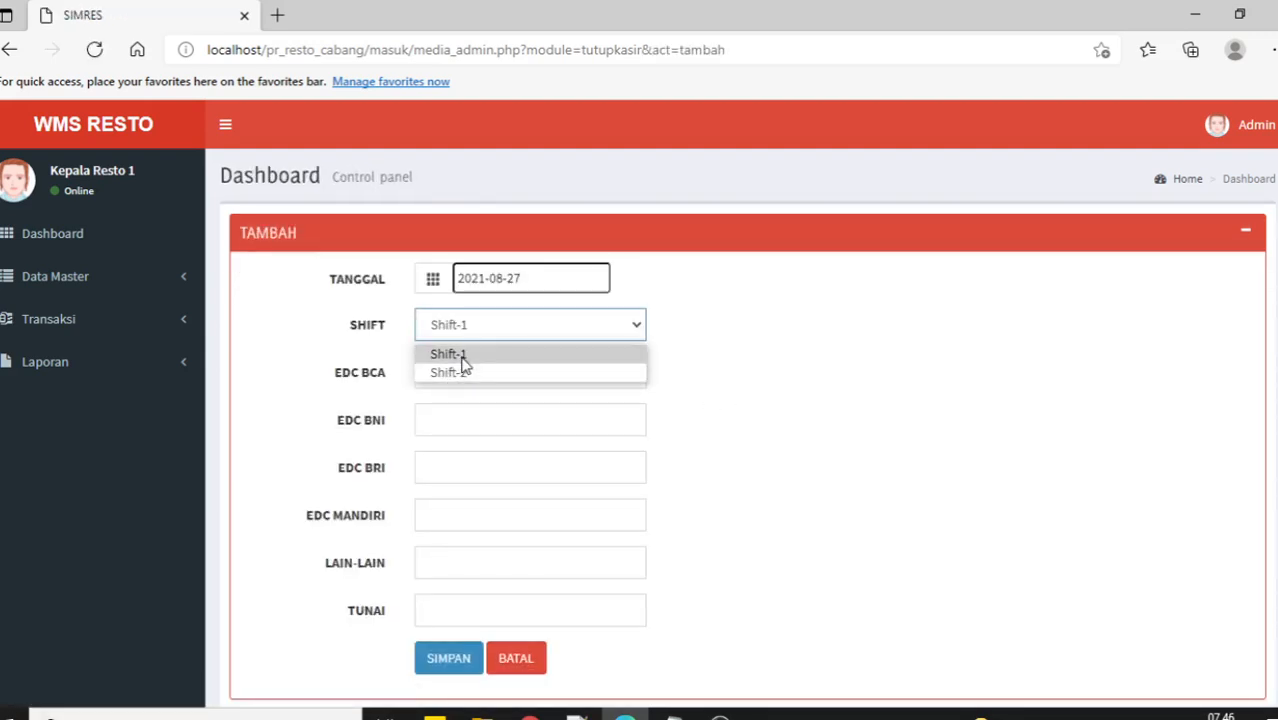
left_click(622, 357)
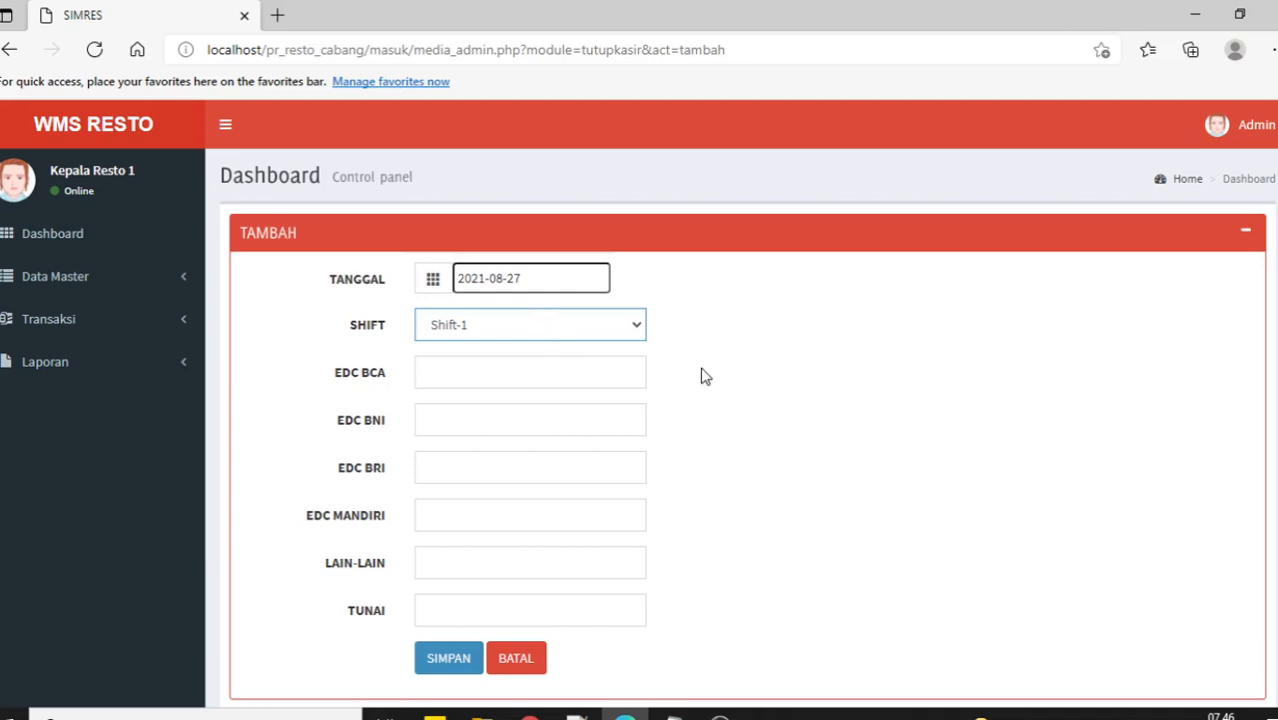
left_click(609, 329)
left_click(602, 371)
Enter amounts 90000, 120000, 30000, 40000, 50000 and 60000 and save the Shift-2 close.
left_click(465, 379)
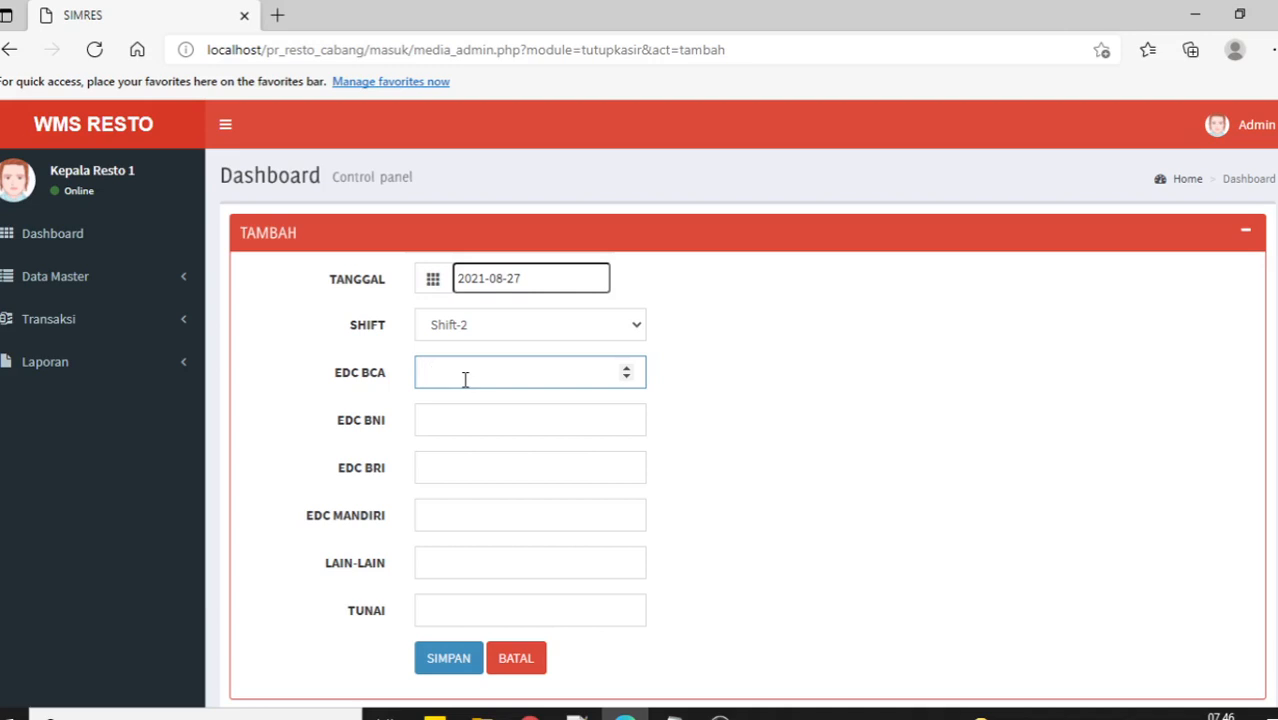
type("90000")
key("Tab")
type("1")
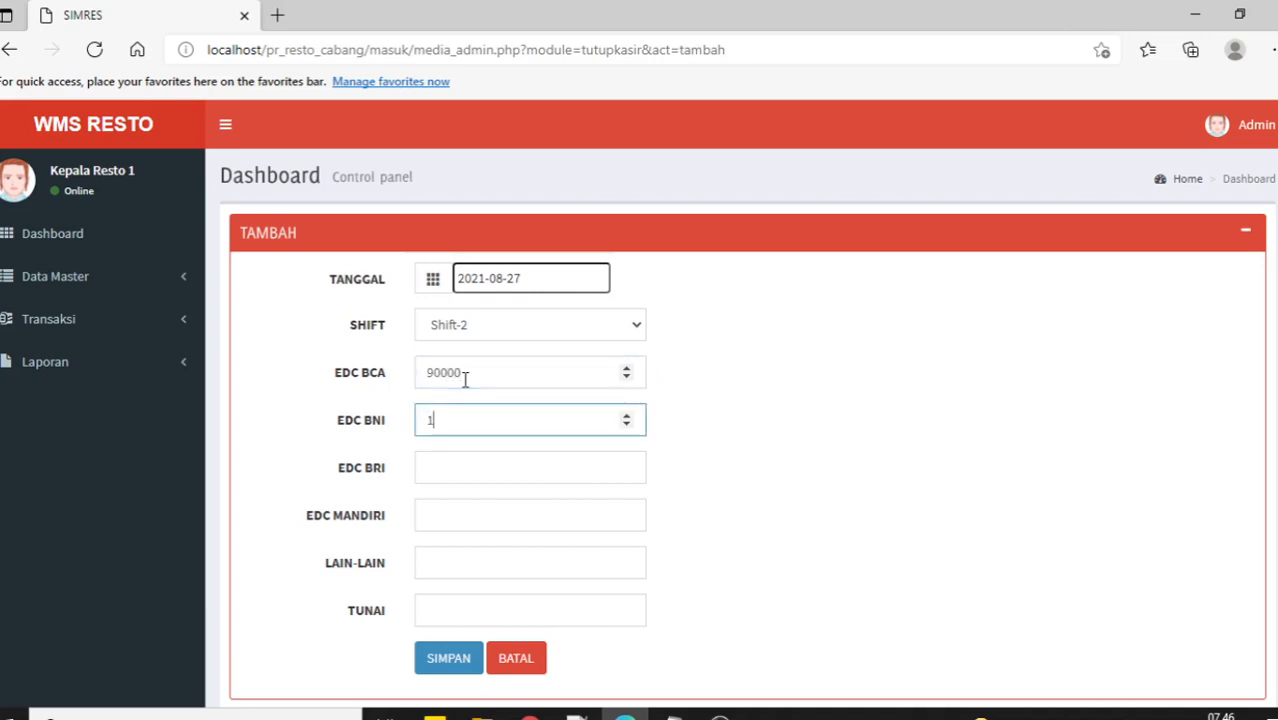
type("20000")
key("Tab")
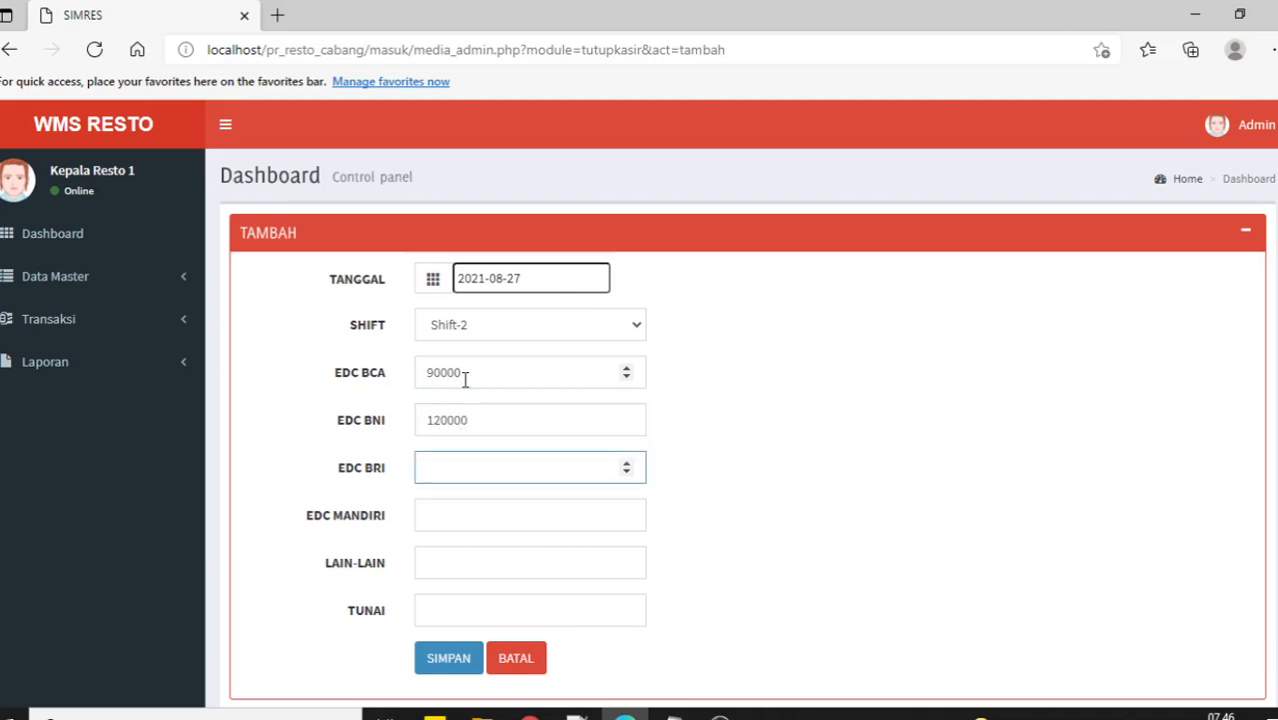
type("30000")
key("Tab")
type("40000")
key("Tab")
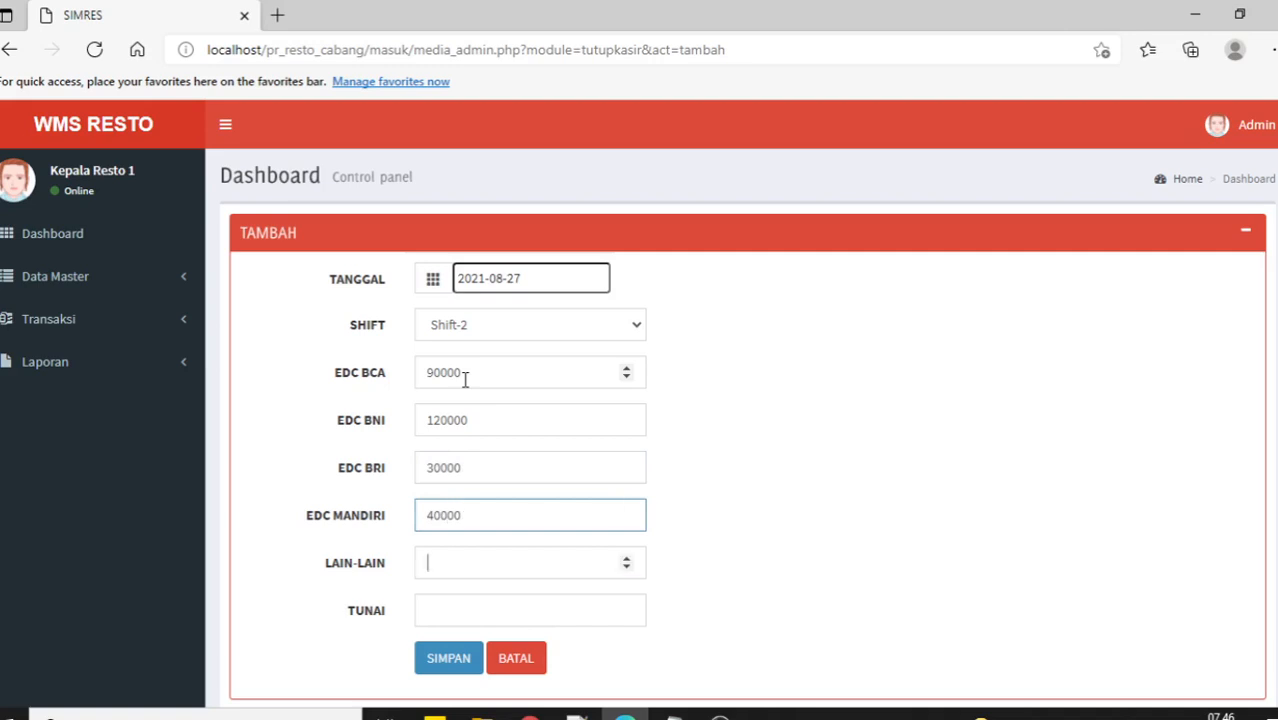
type("50000")
key("Tab")
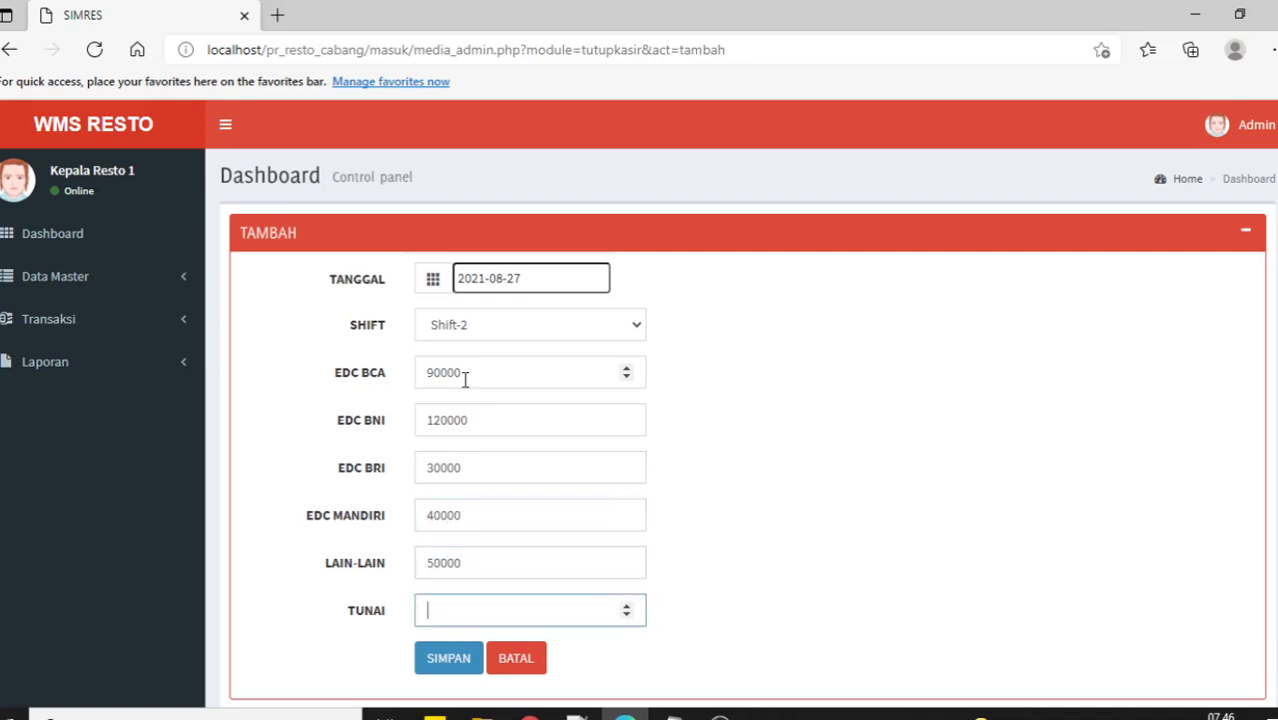
type("60000")
left_click(440, 658)
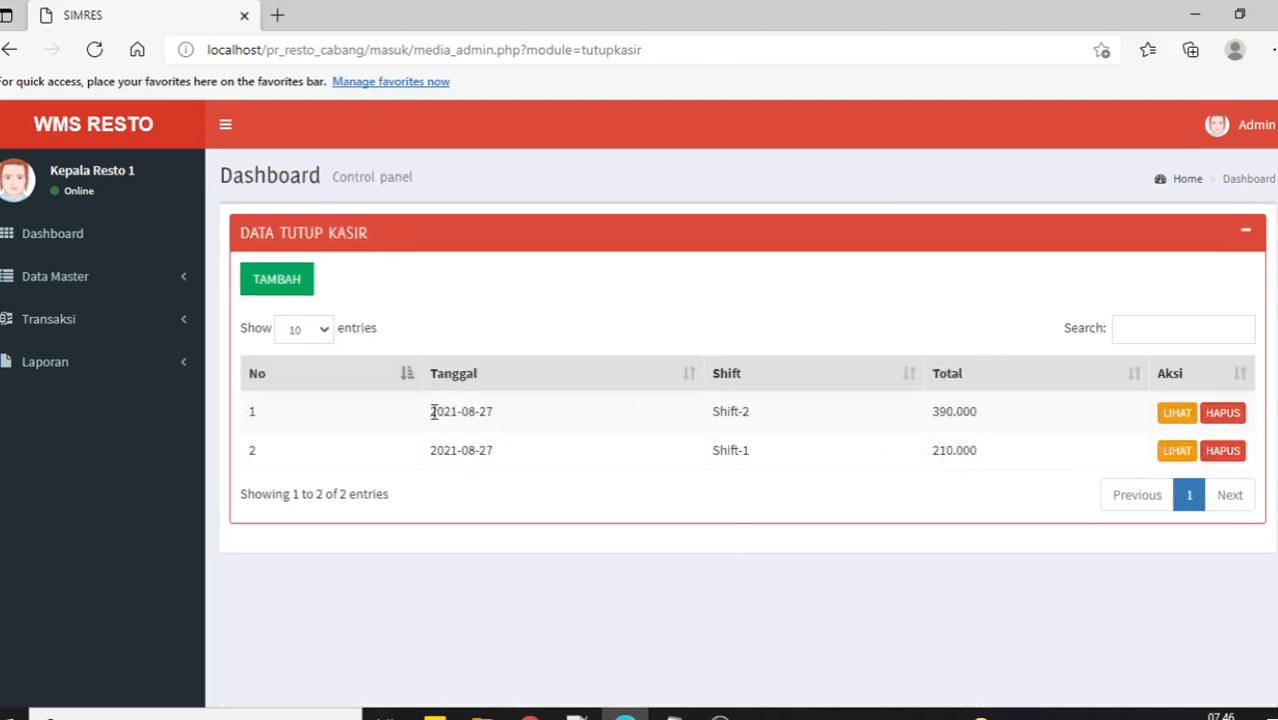
View the Item Barang report PDF (Baju 7, Sepatu 10) and close it.
left_click_drag(433, 412, 990, 416)
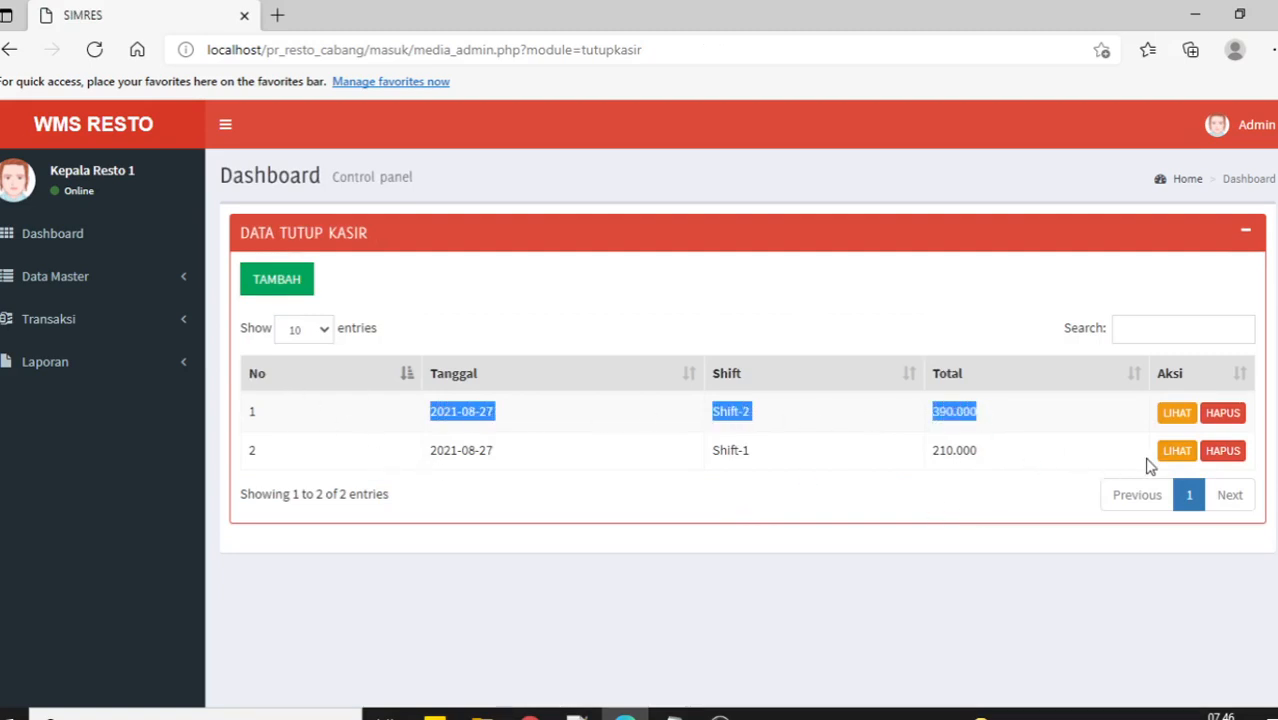
left_click(103, 380)
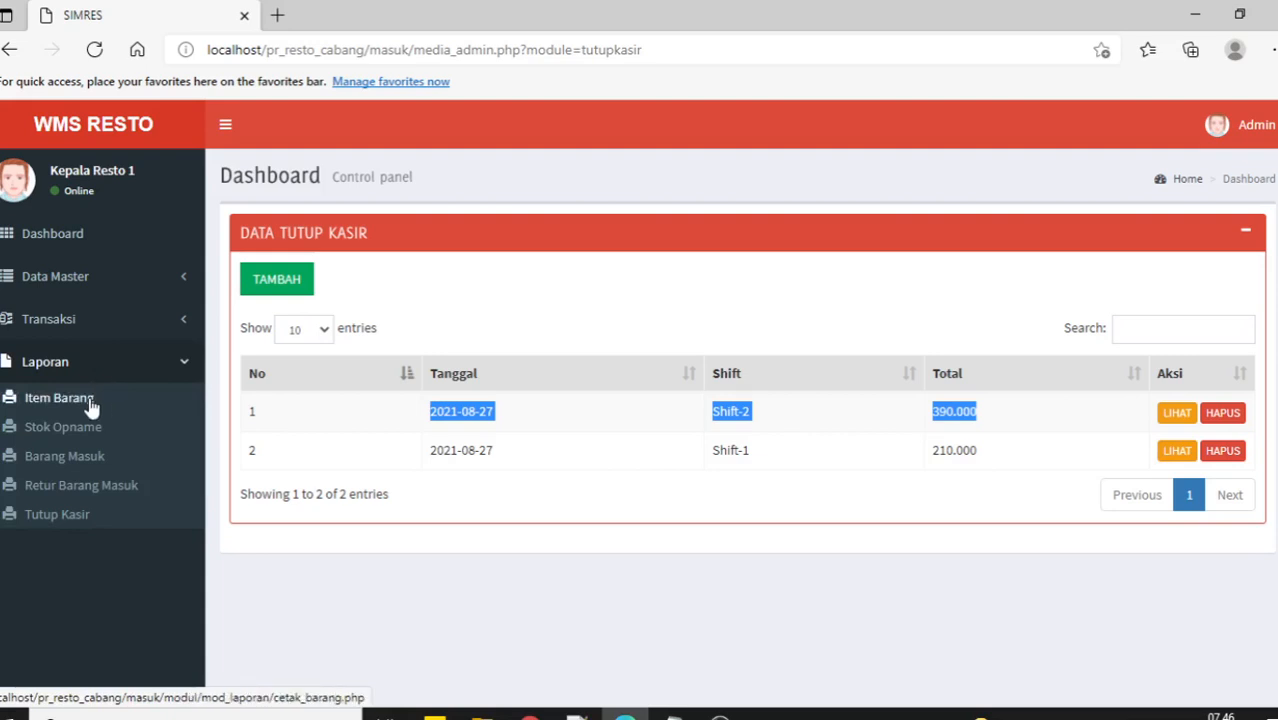
left_click(89, 400)
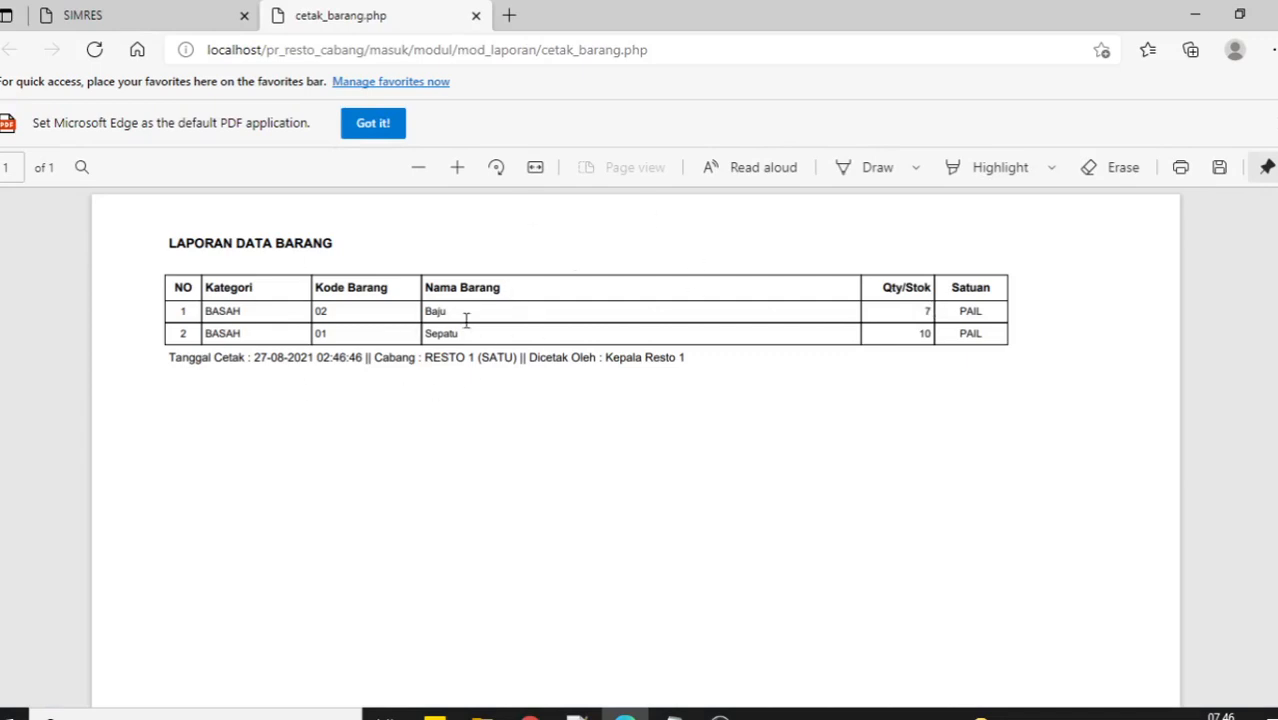
left_click(476, 18)
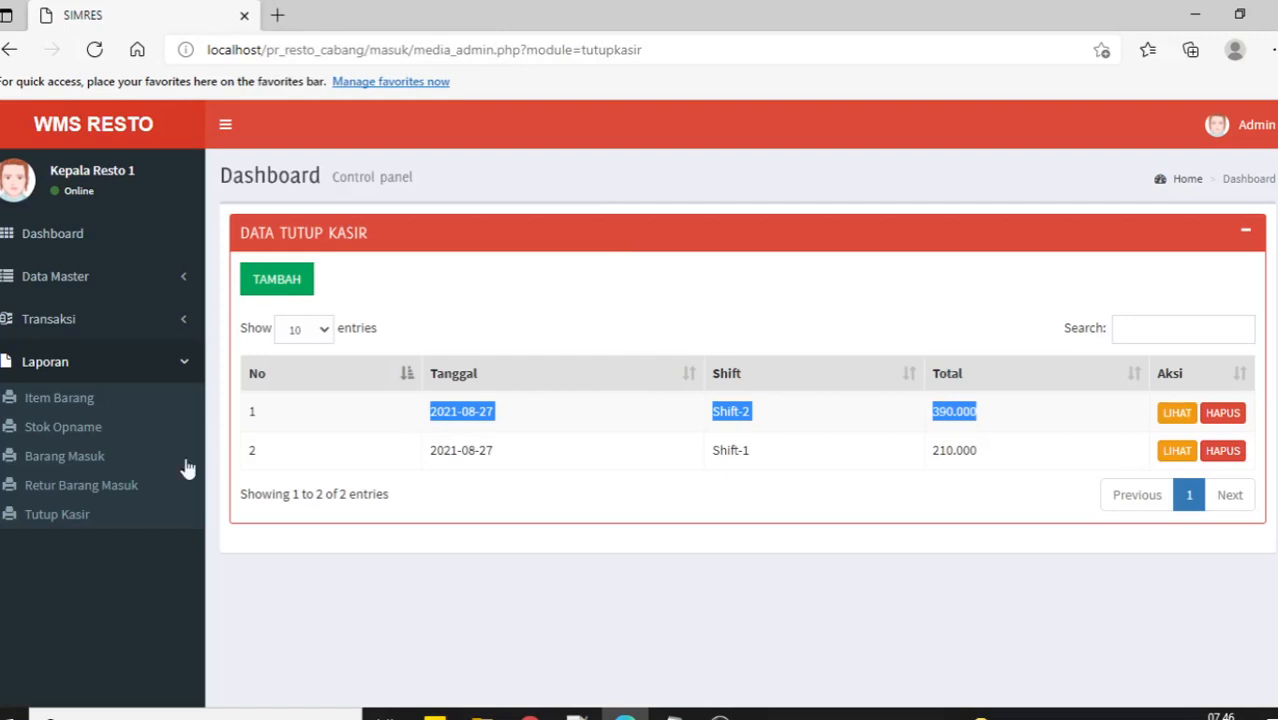
Print the Stok Opname report for 2021-08-01 to 2021-08-31.
left_click(55, 428)
left_click(502, 302)
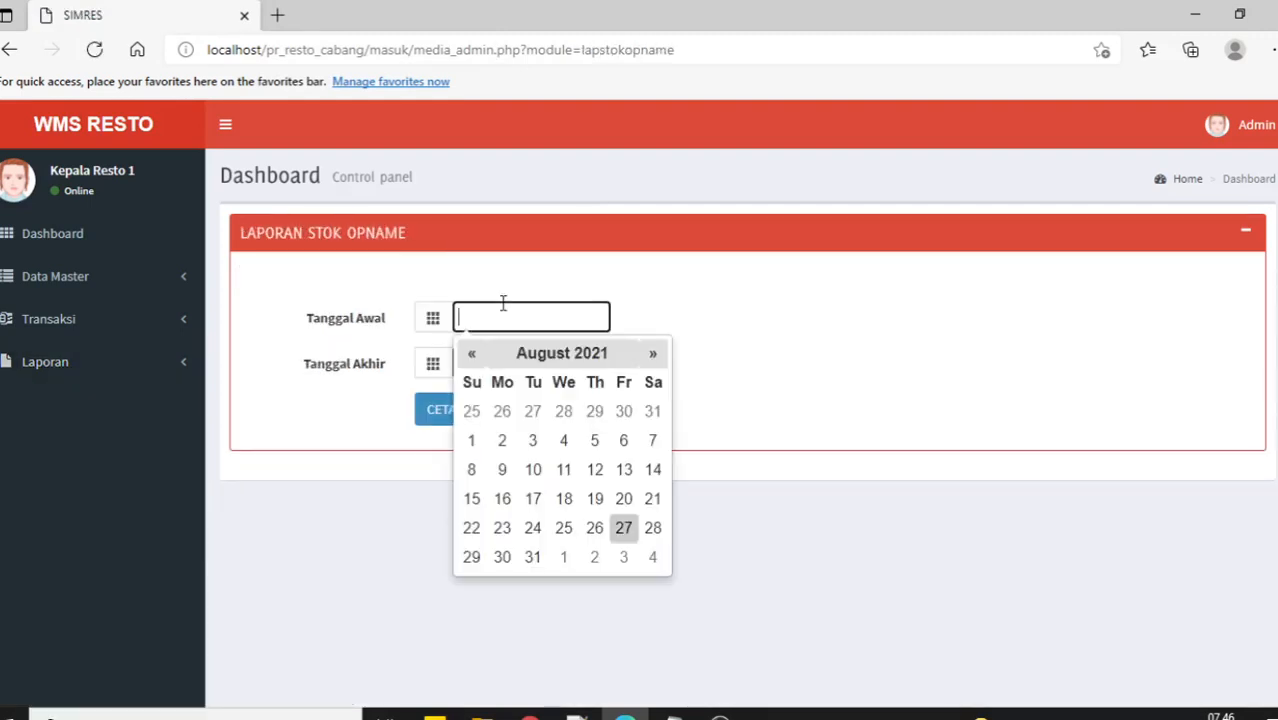
left_click(480, 443)
left_click(494, 364)
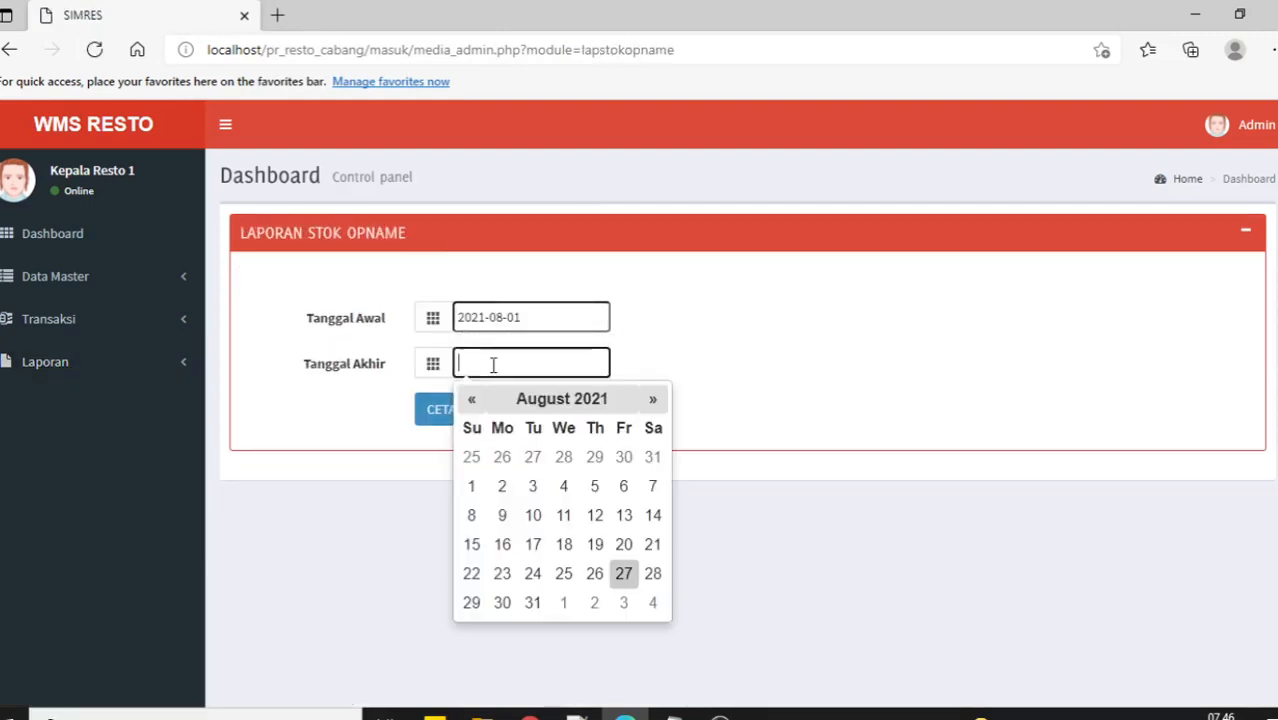
left_click(534, 599)
left_click(437, 420)
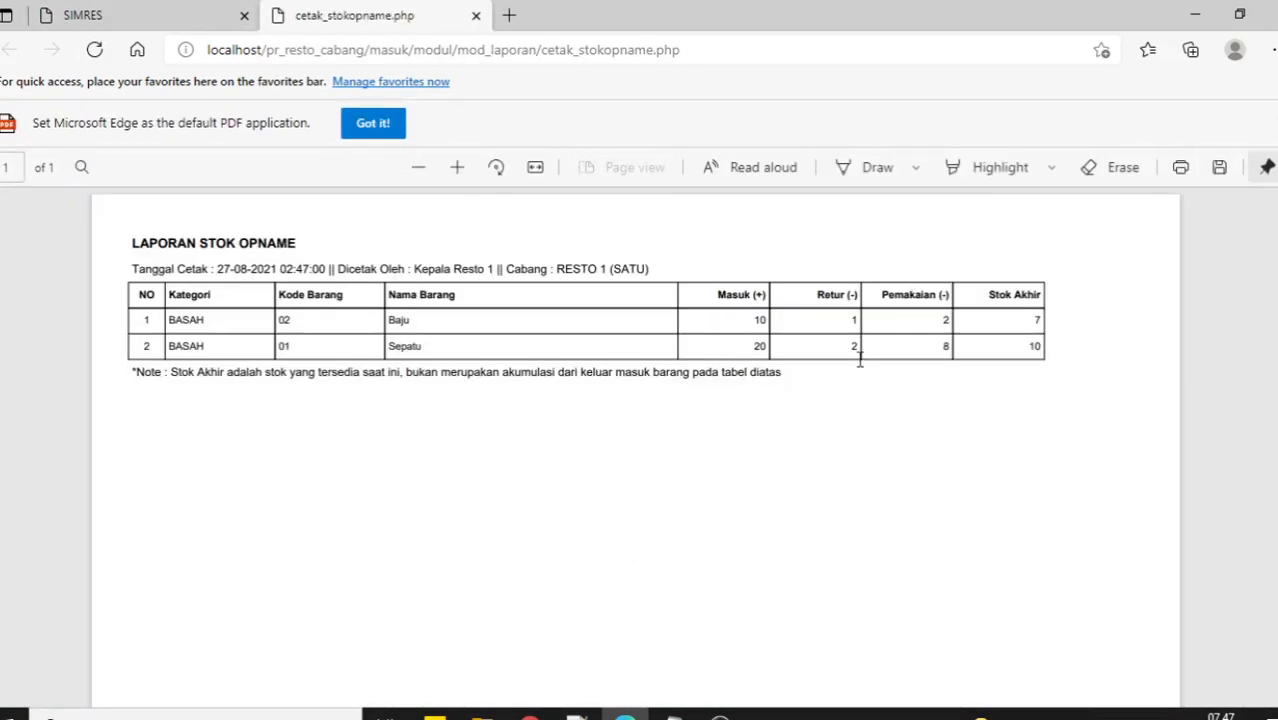
Check Baju's figures in the PDF: incoming 10, returned 1, final stock 7.
left_click_drag(755, 321, 761, 322)
left_click_drag(848, 320, 858, 321)
left_click(976, 452)
left_click_drag(1031, 322, 1046, 322)
left_click(1100, 308)
left_click_drag(136, 378, 404, 376)
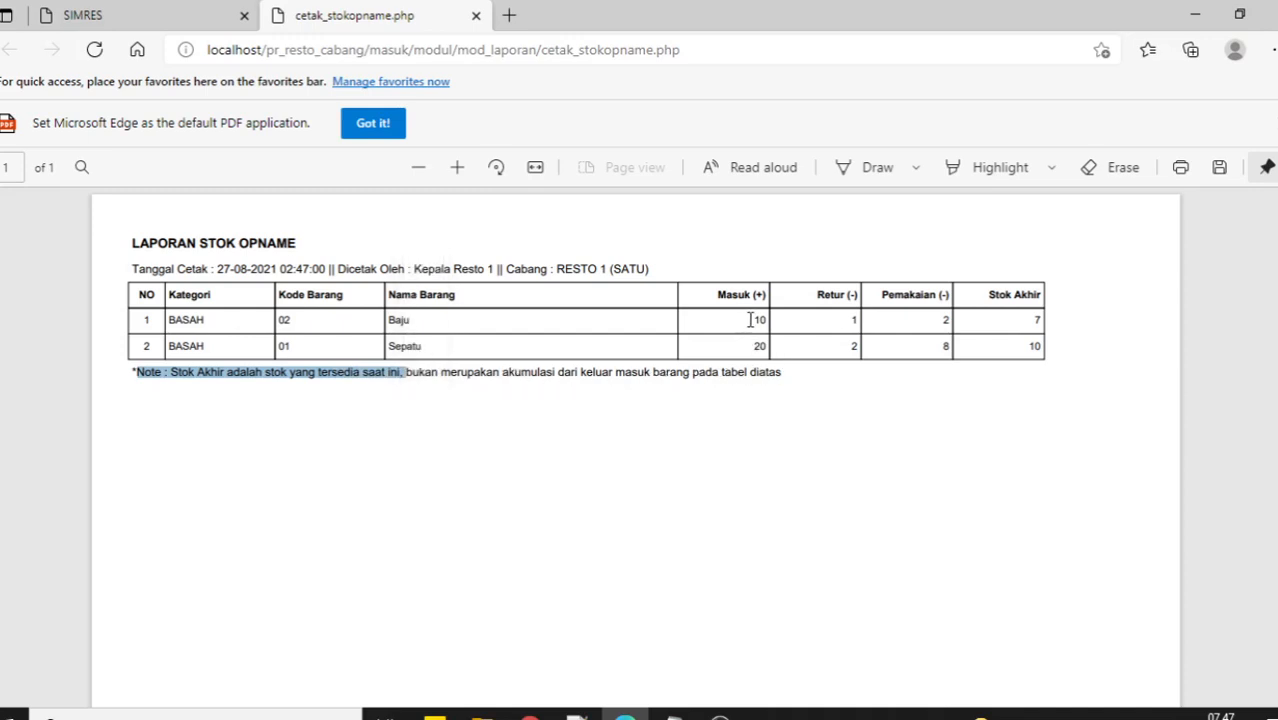
left_click_drag(750, 320, 766, 321)
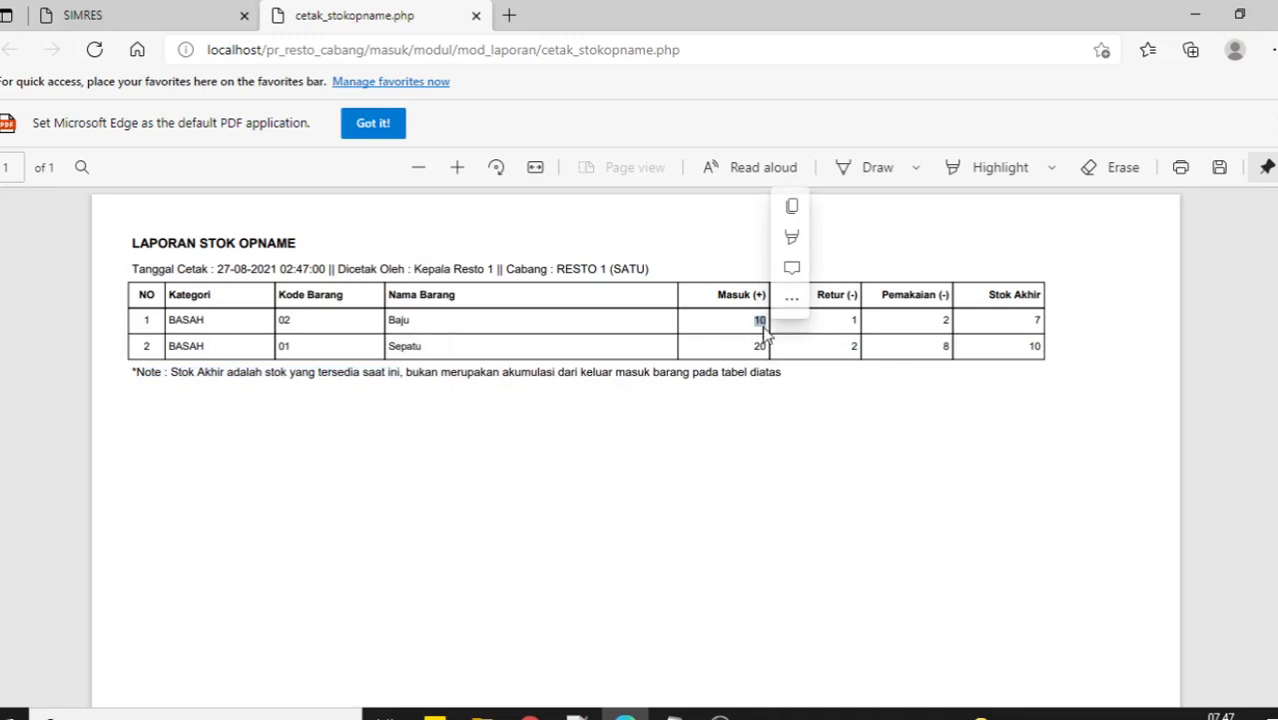
left_click(868, 424)
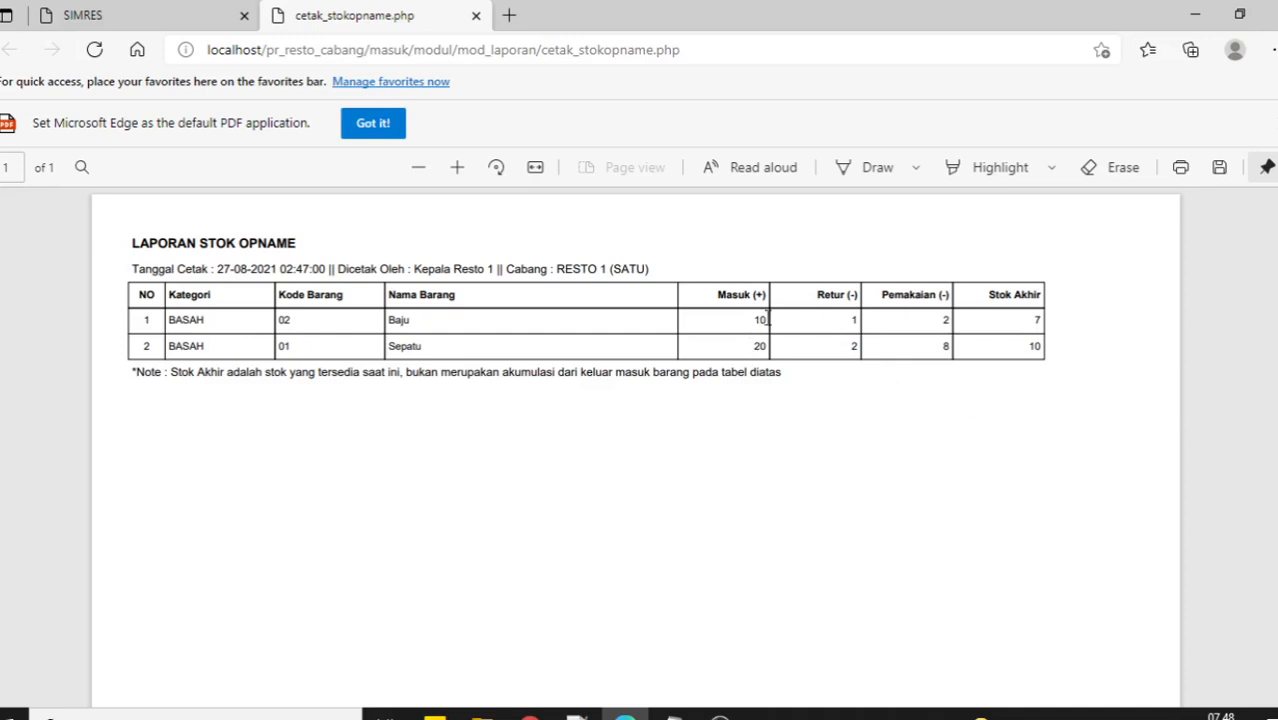
left_click_drag(848, 320, 896, 323)
left_click(924, 321)
Close the stock opname PDF and print the Barang Masuk report for 2021-08-01 to 2021-08-31.
left_click(476, 15)
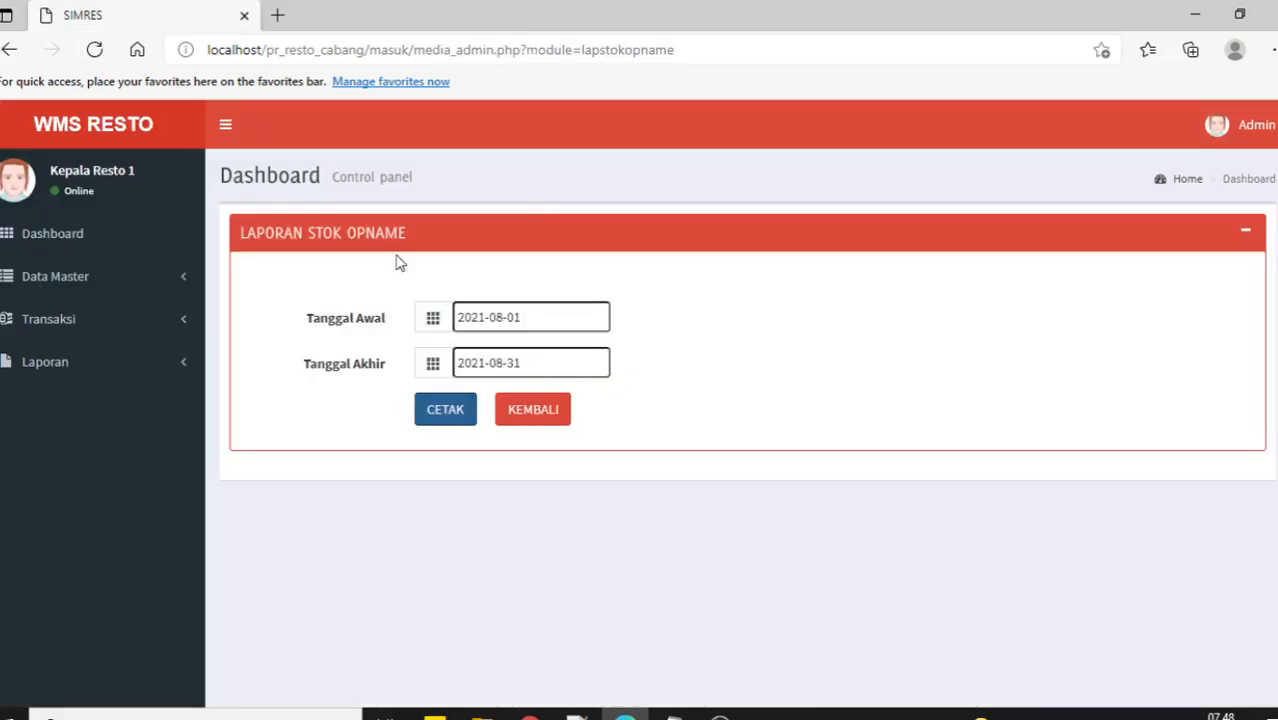
left_click(123, 361)
left_click(87, 458)
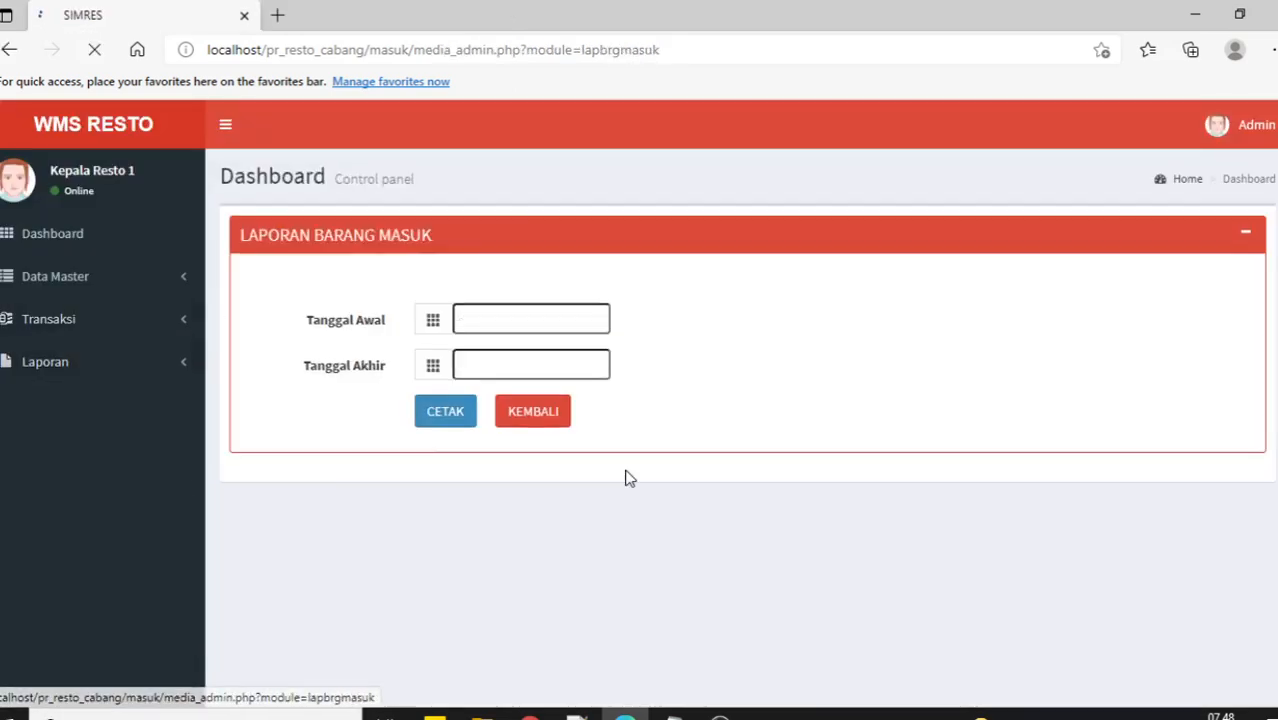
left_click(495, 319)
left_click(471, 437)
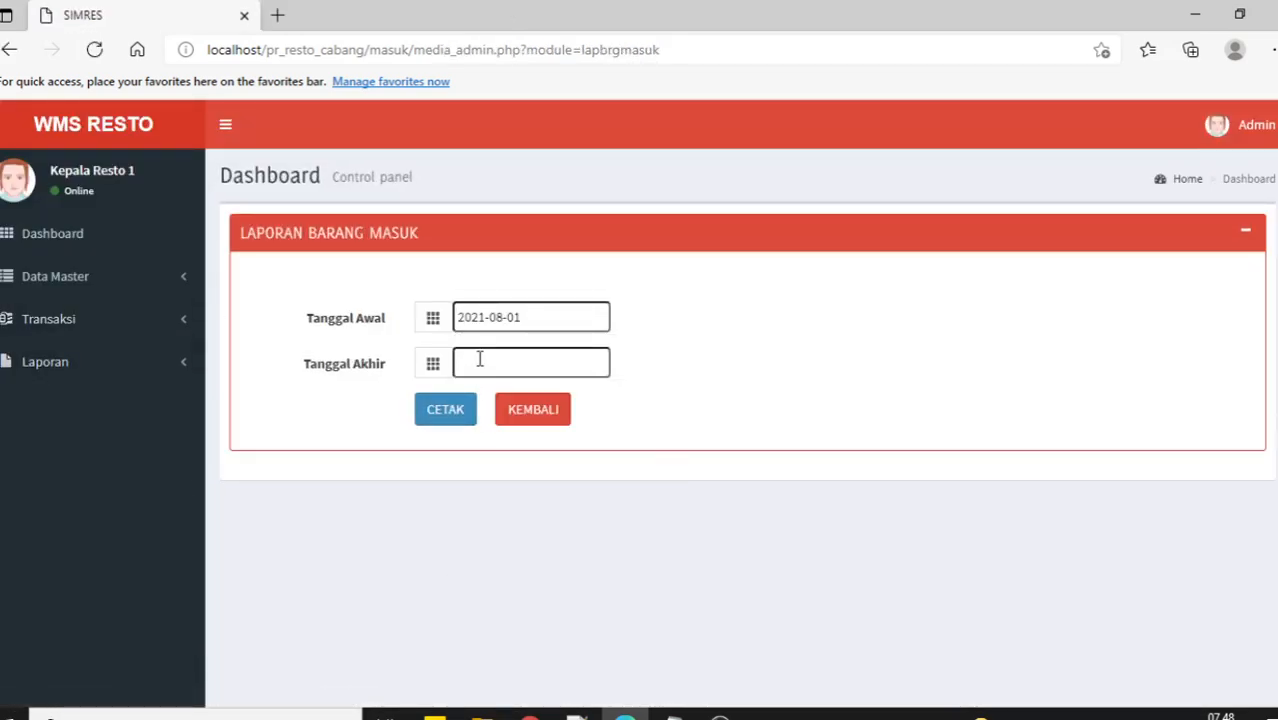
left_click(480, 362)
left_click(525, 602)
left_click(446, 416)
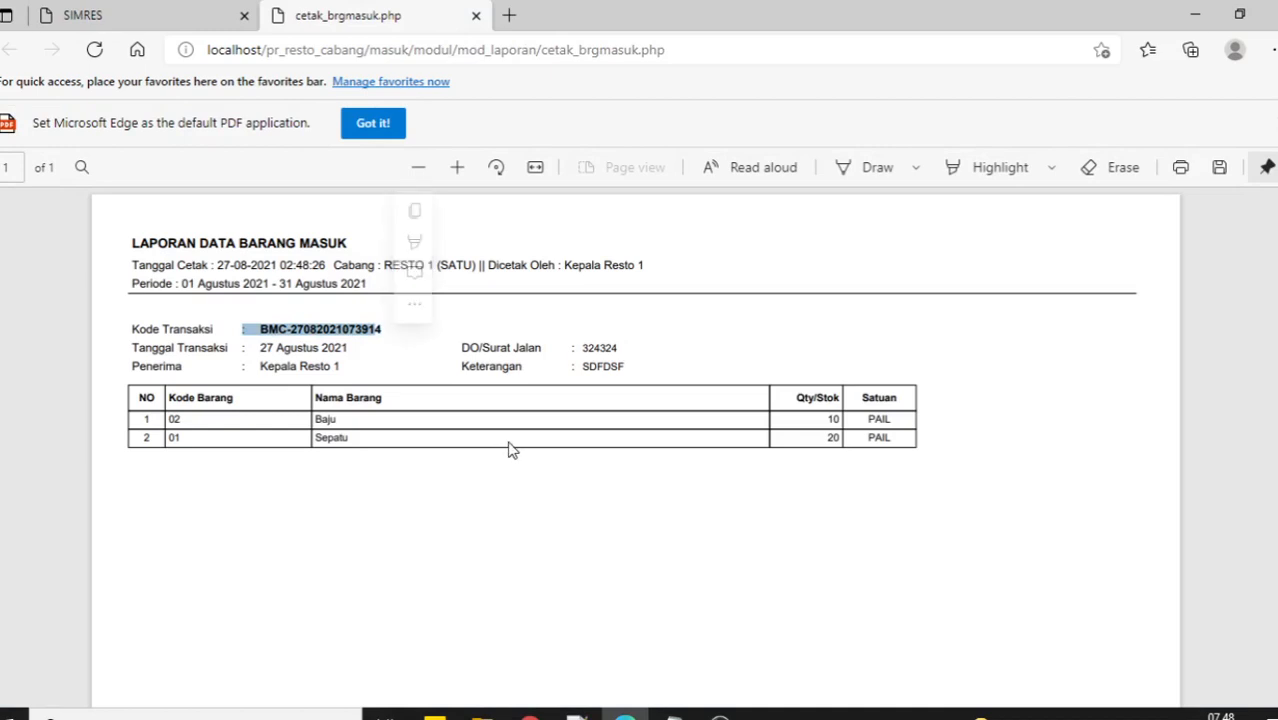
Review the Barang Masuk PDF (Baju 10, Sepatu 20), close it, and expand the Laporan menu.
left_click(463, 535)
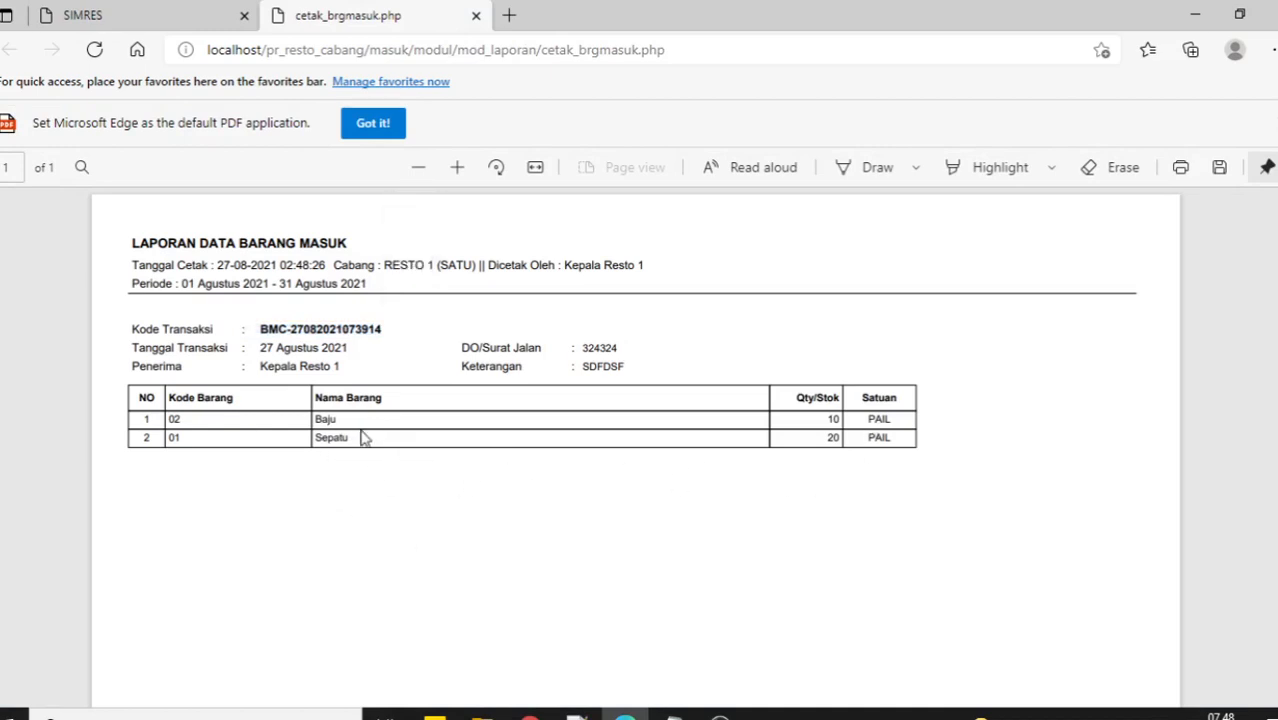
left_click(476, 15)
left_click(160, 372)
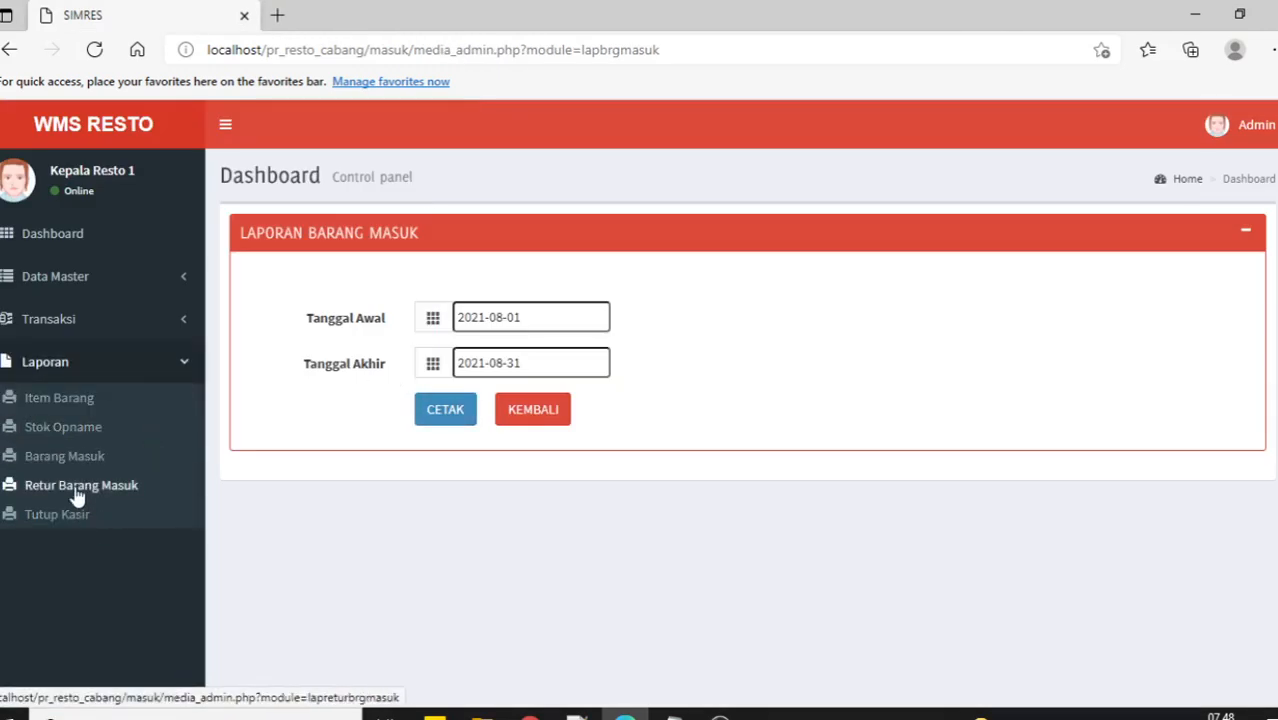
Open the Retur Barang Masuk report form from the Laporan menu.
left_click(110, 322)
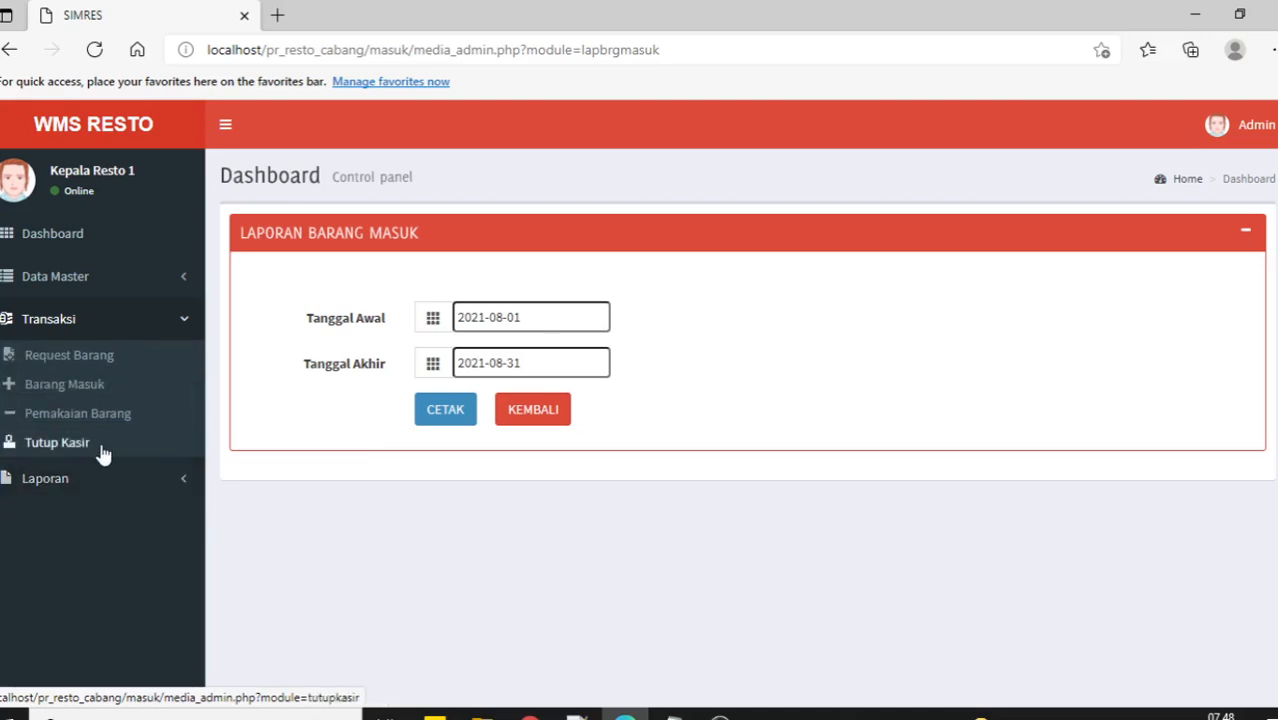
left_click(88, 336)
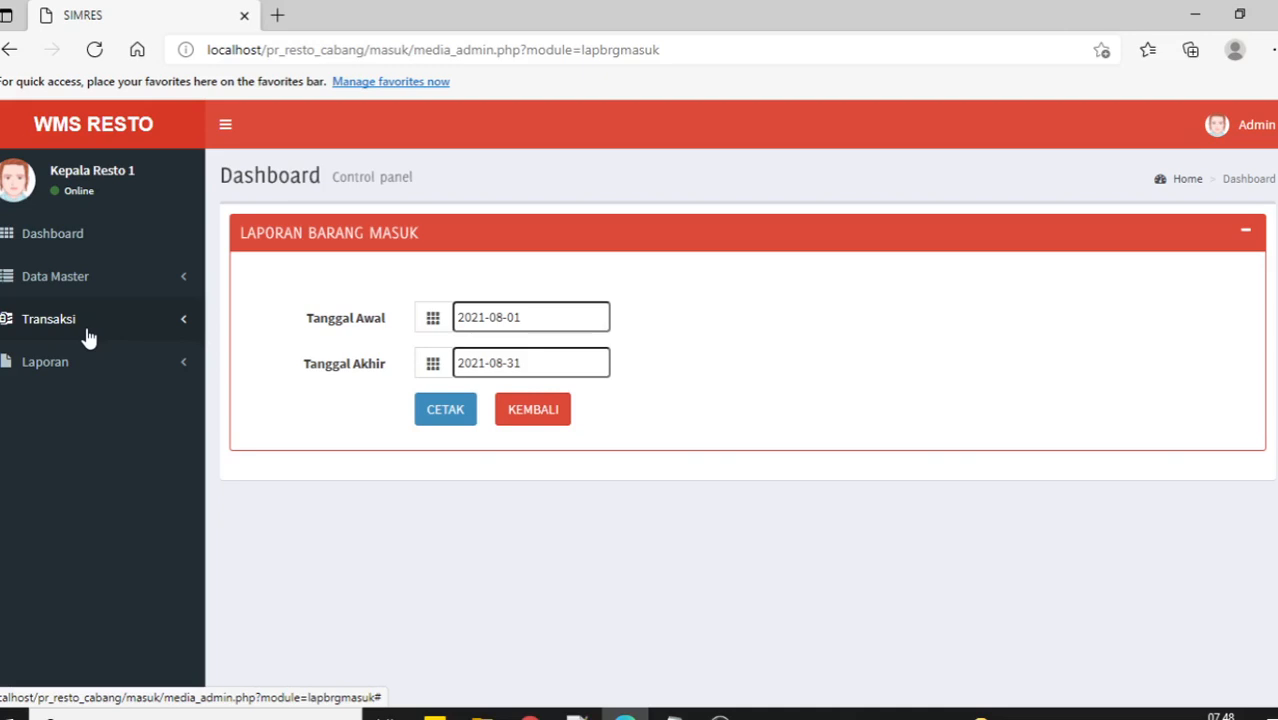
left_click(86, 337)
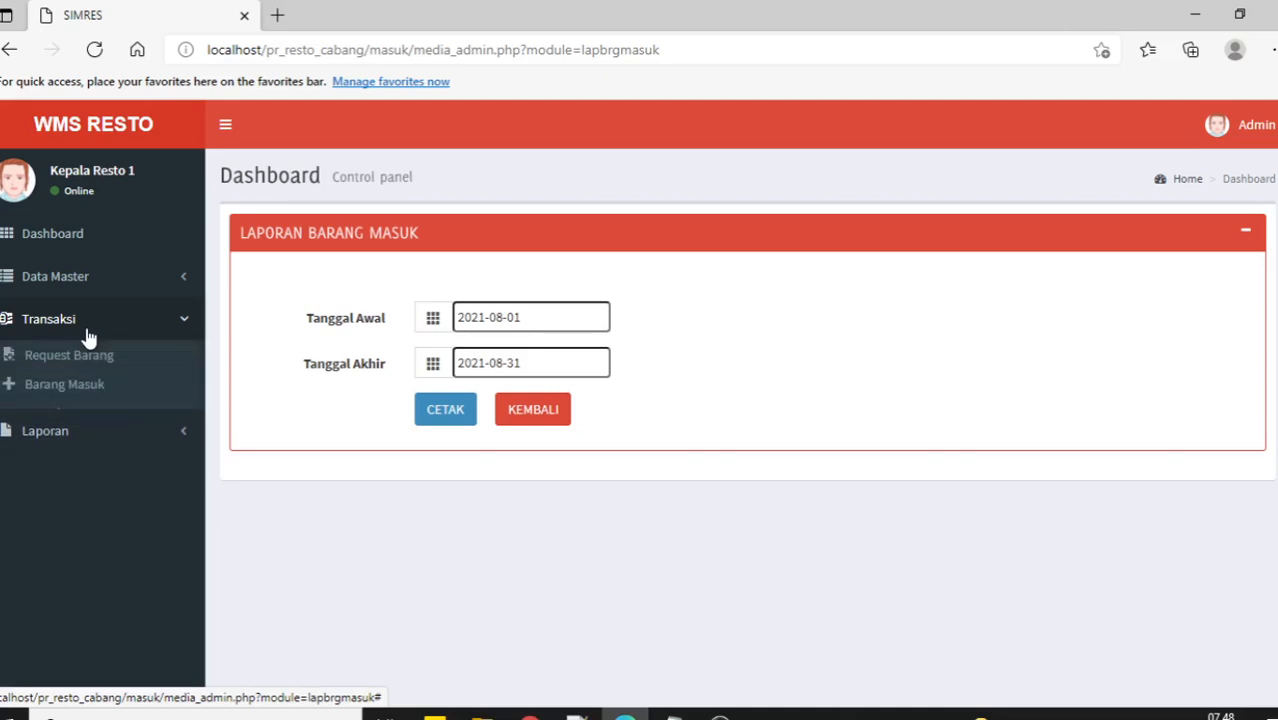
left_click(86, 337)
left_click(103, 366)
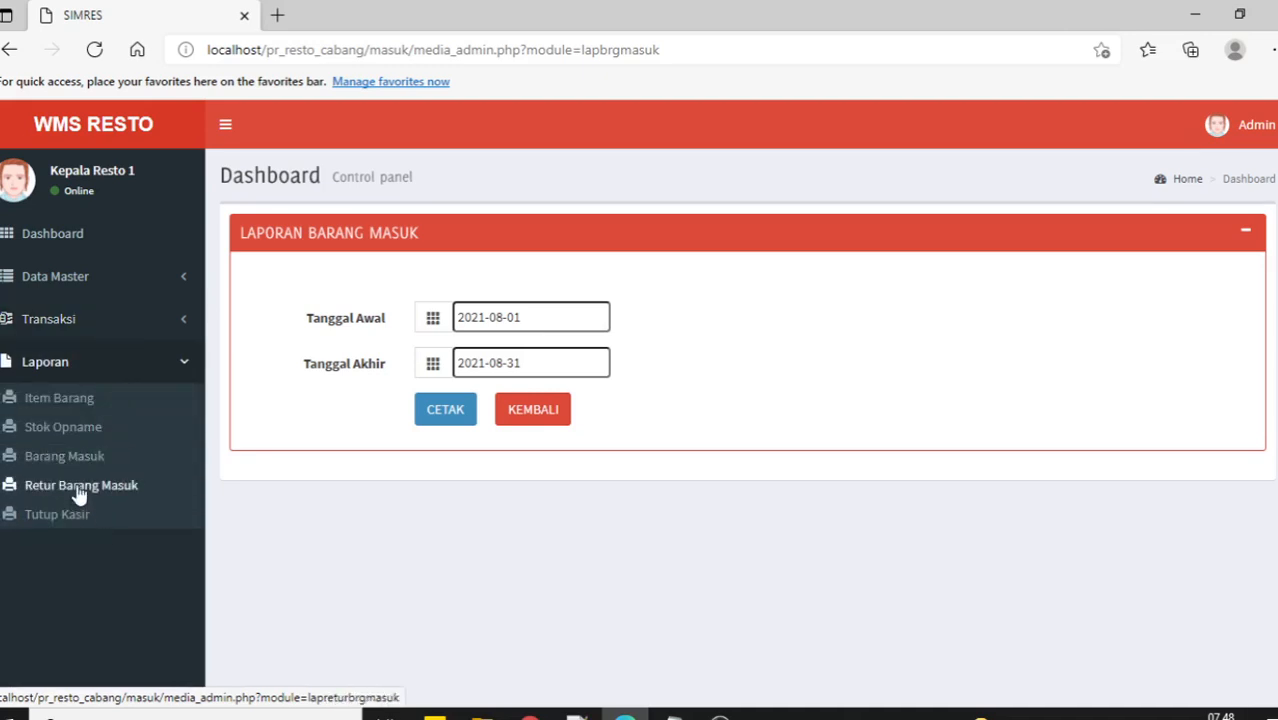
left_click(45, 487)
Print the returns report for 2021-08-01 to 2021-08-31 (Baju 1, Sepatu 2) and close it.
left_click(526, 315)
left_click(470, 440)
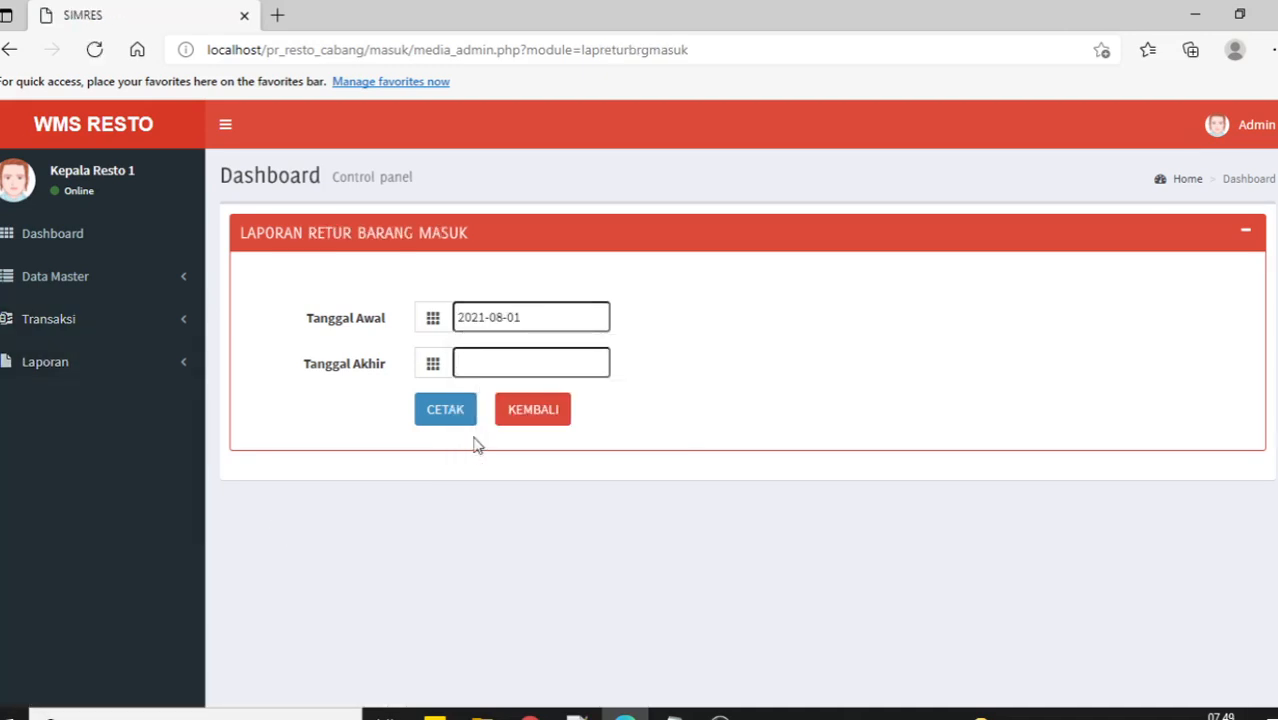
left_click(477, 365)
left_click(532, 602)
left_click(442, 408)
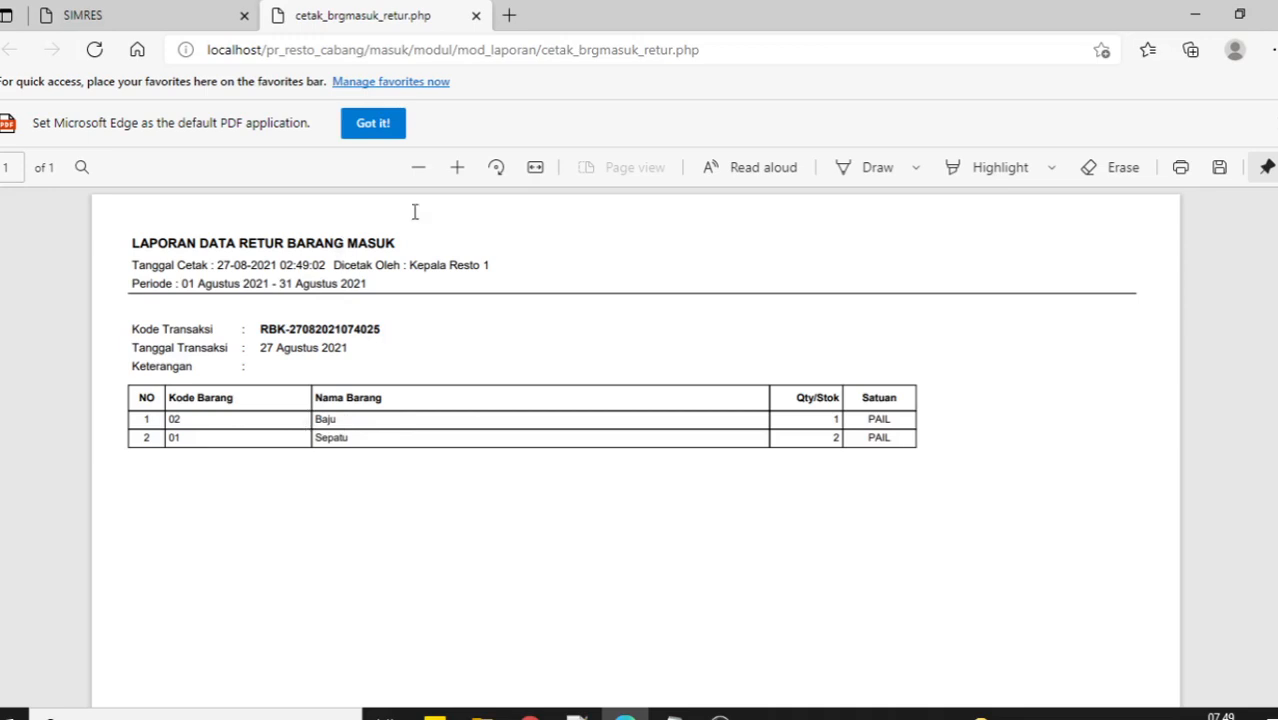
left_click(476, 15)
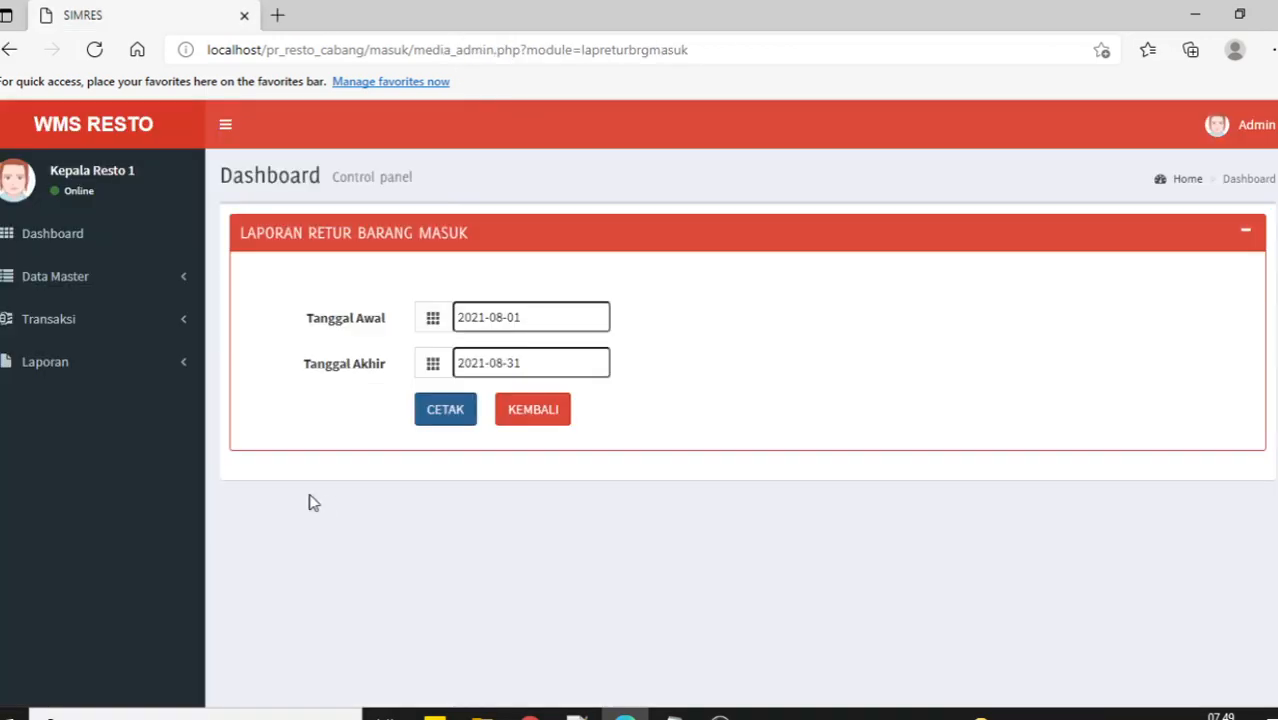
left_click(152, 368)
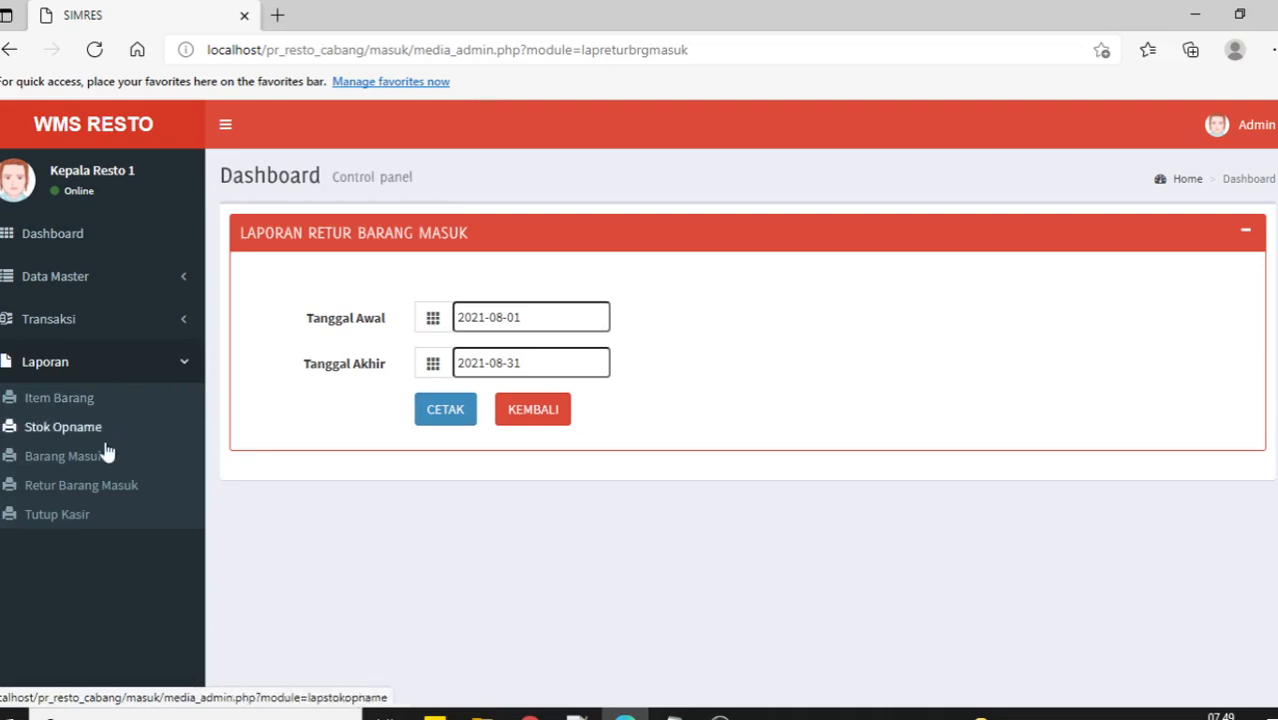
Print the Tutup Kasir report for 2021-08-01 to 2021-08-31.
left_click(77, 518)
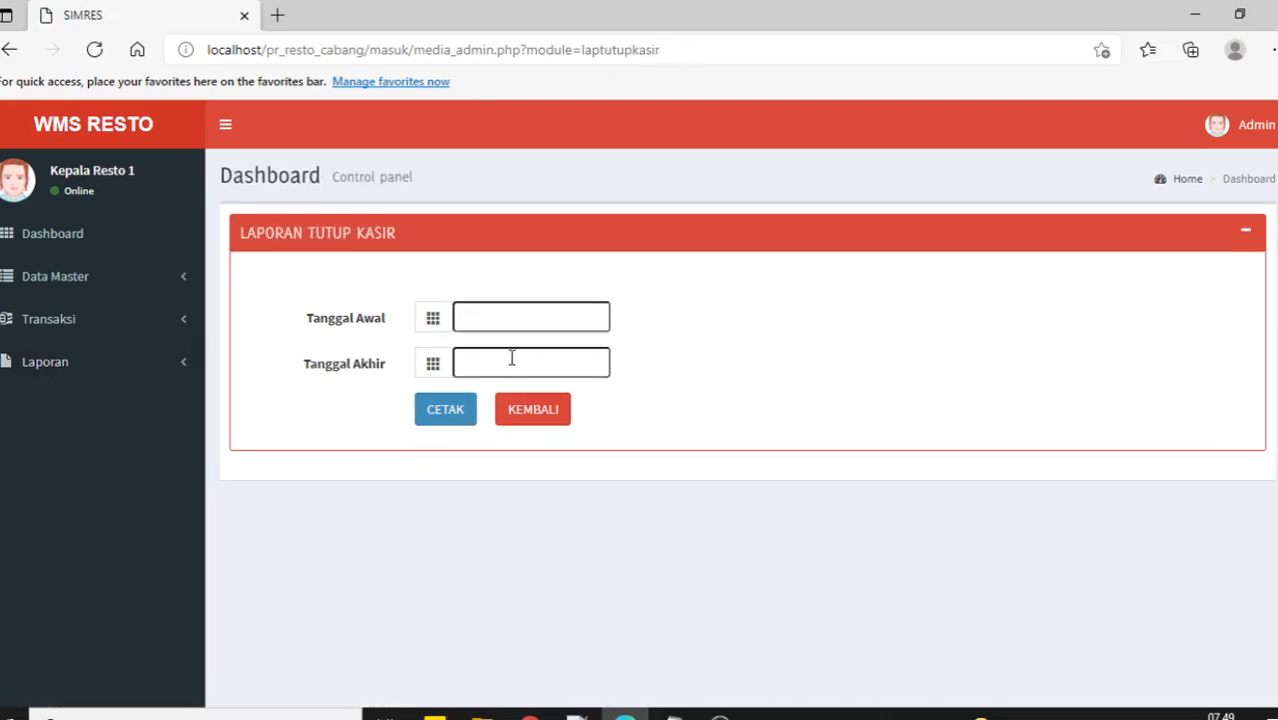
left_click(502, 320)
left_click(475, 437)
left_click(502, 360)
left_click(533, 604)
left_click(445, 409)
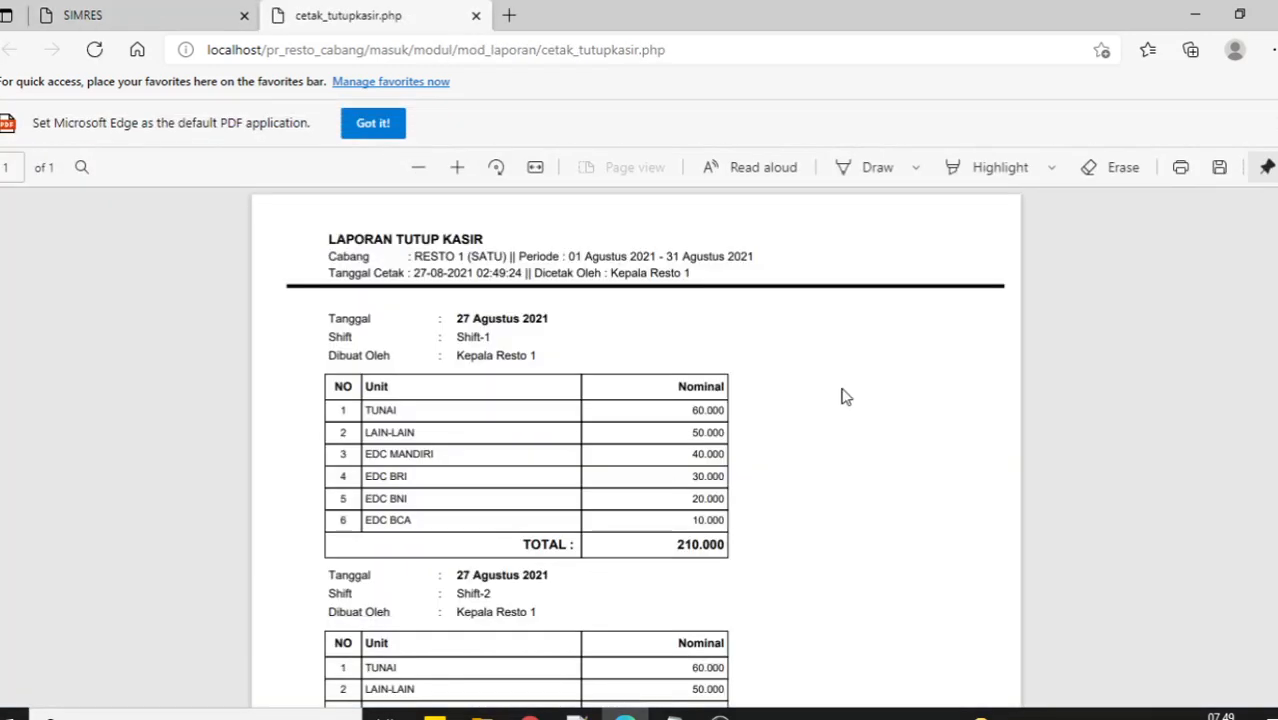
Review the PDF's Shift-1 210.000 and Shift-2 390.000 rows, then close it.
scroll(843, 397, "down", 1)
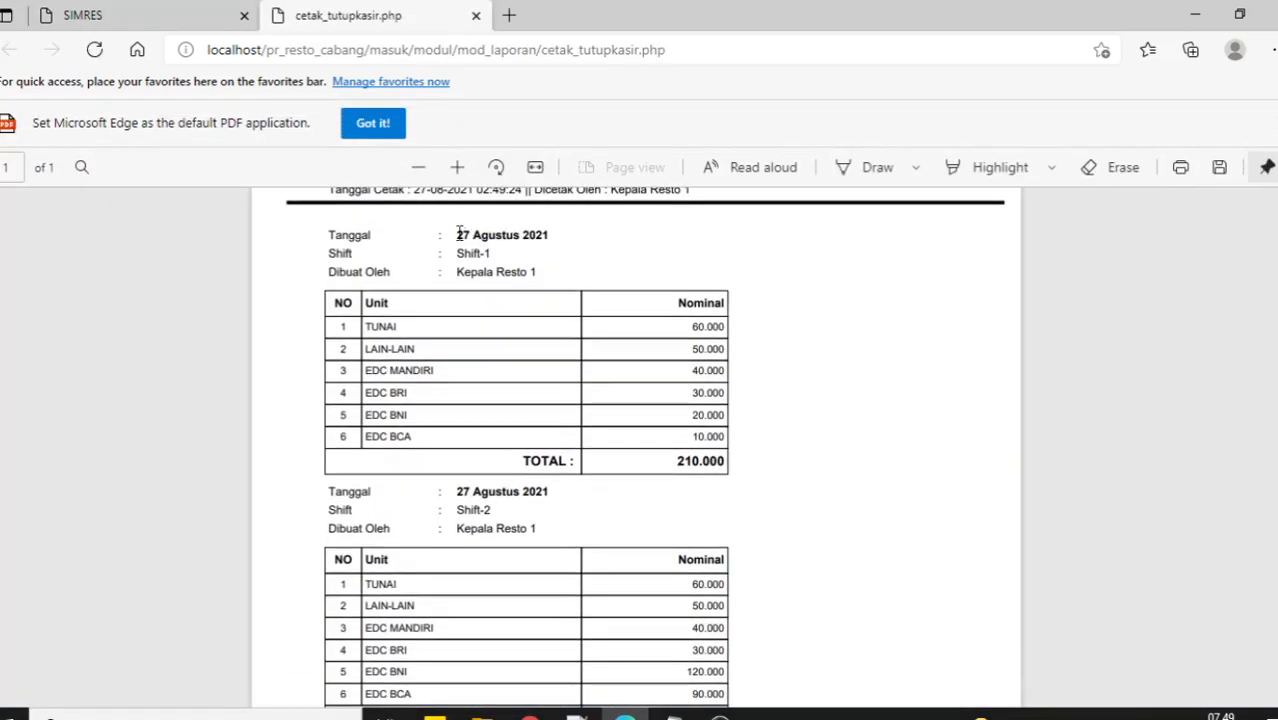
mouse_move(458, 233)
left_mouse_down()
mouse_move(551, 243)
mouse_move(457, 253)
left_mouse_up()
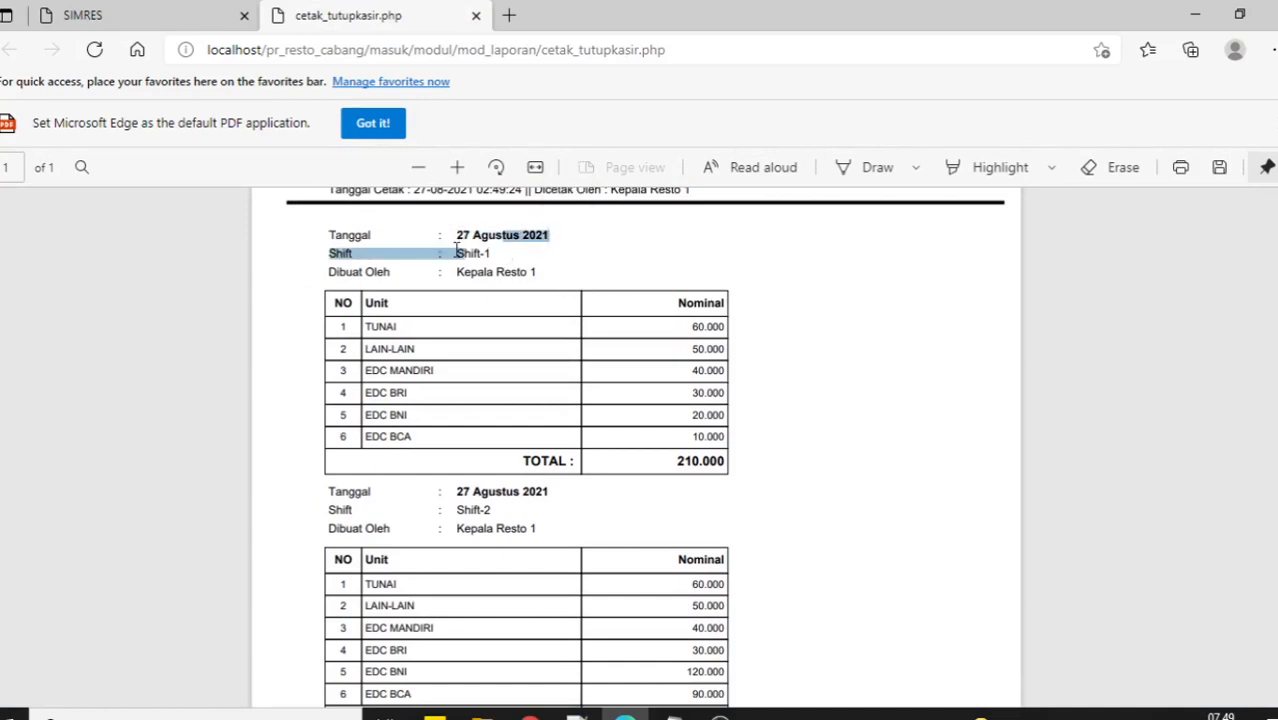
left_click(596, 337)
scroll(556, 421, "up", 1)
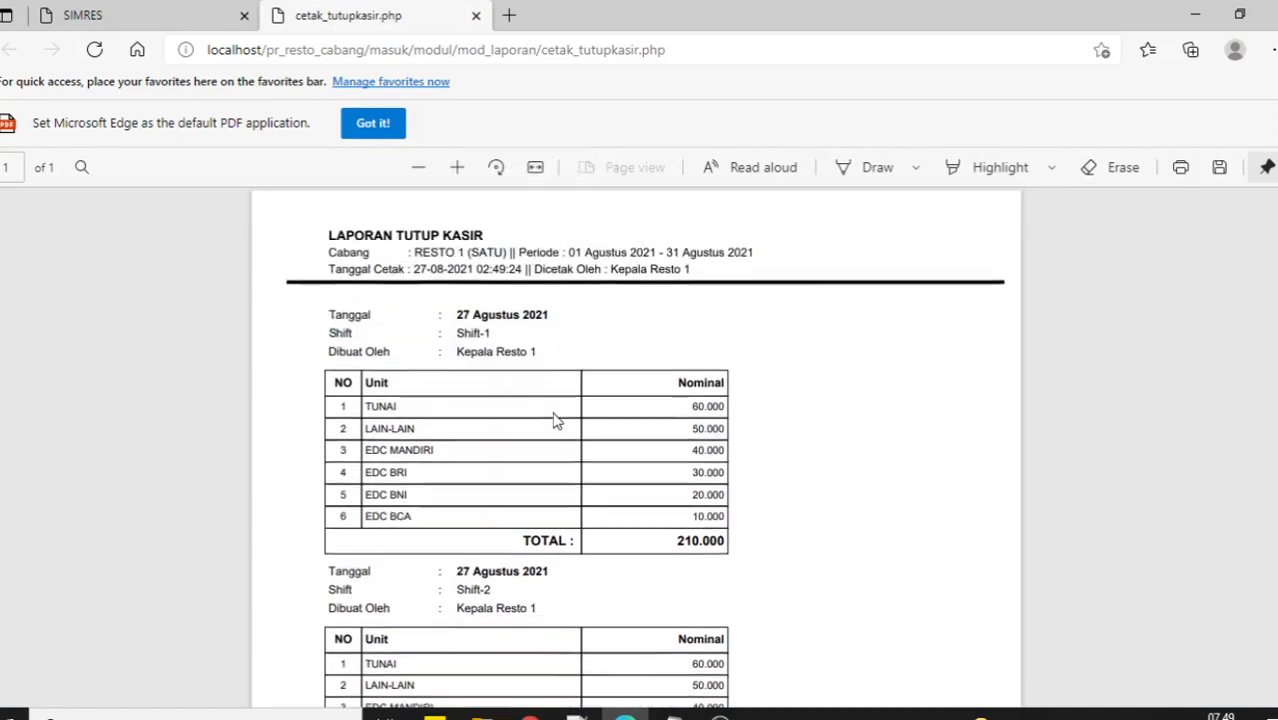
scroll(556, 421, "down", 5)
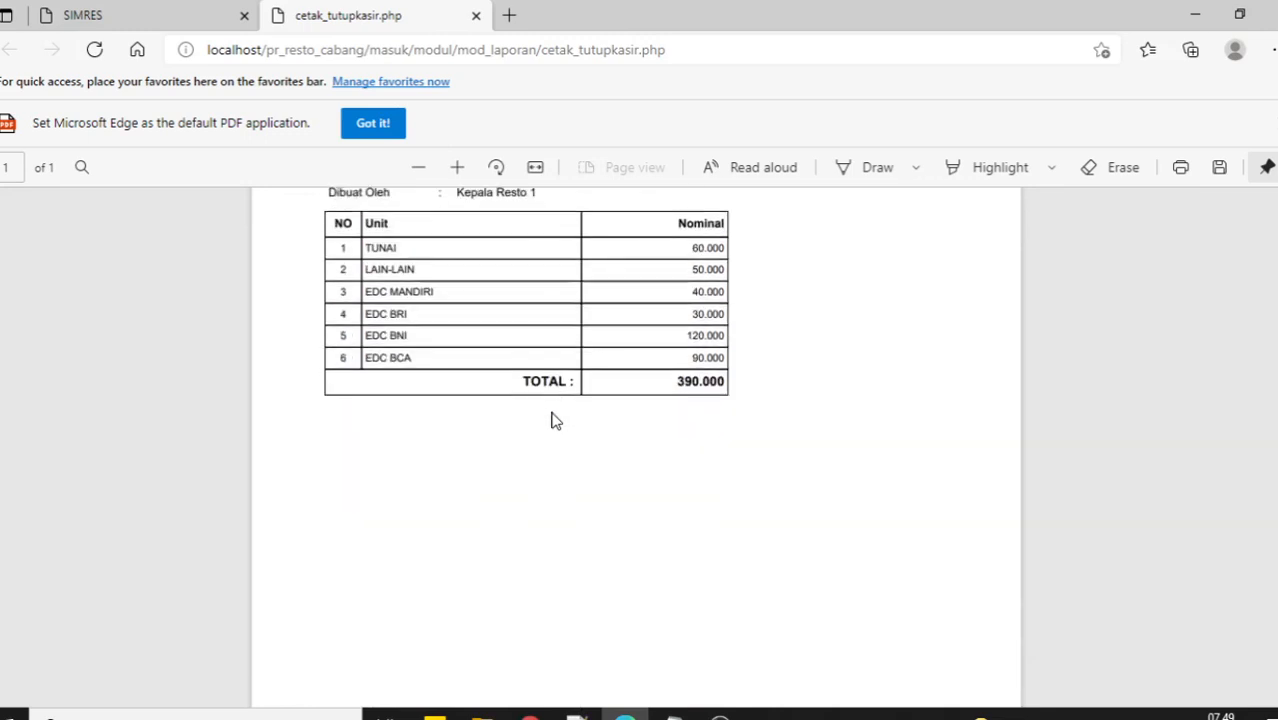
scroll(556, 421, "up", 3)
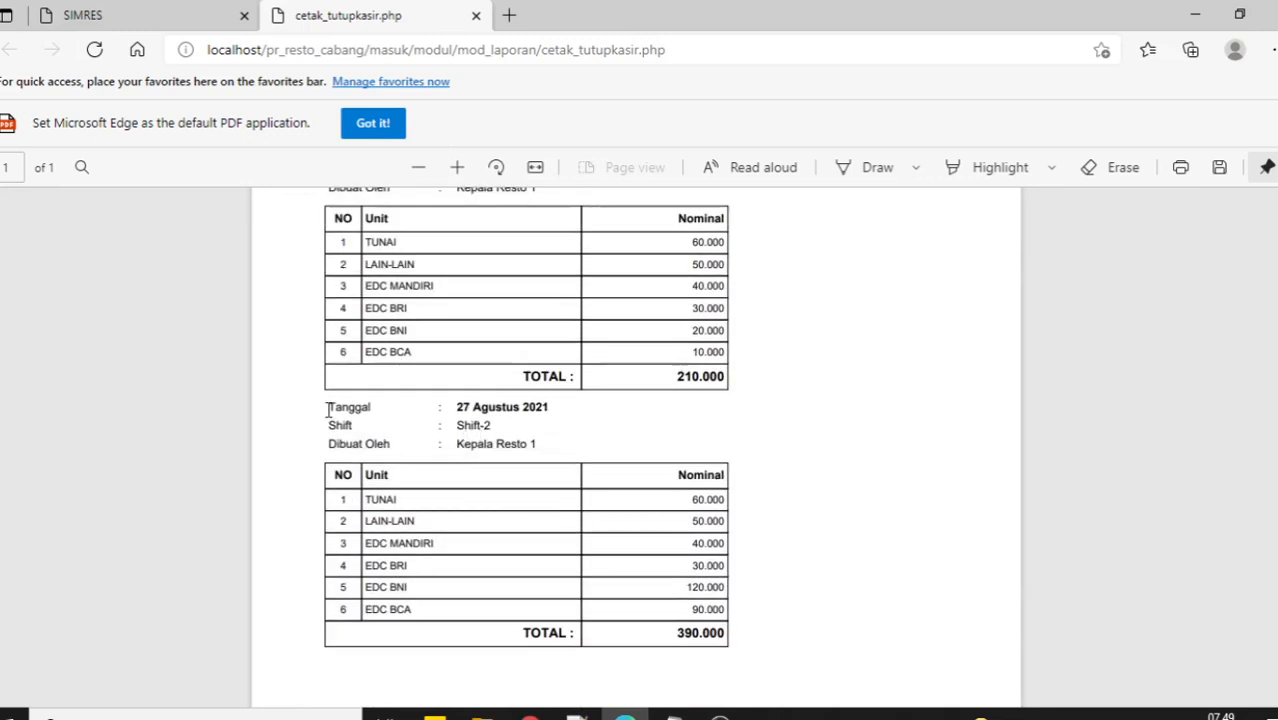
left_click_drag(328, 411, 446, 426)
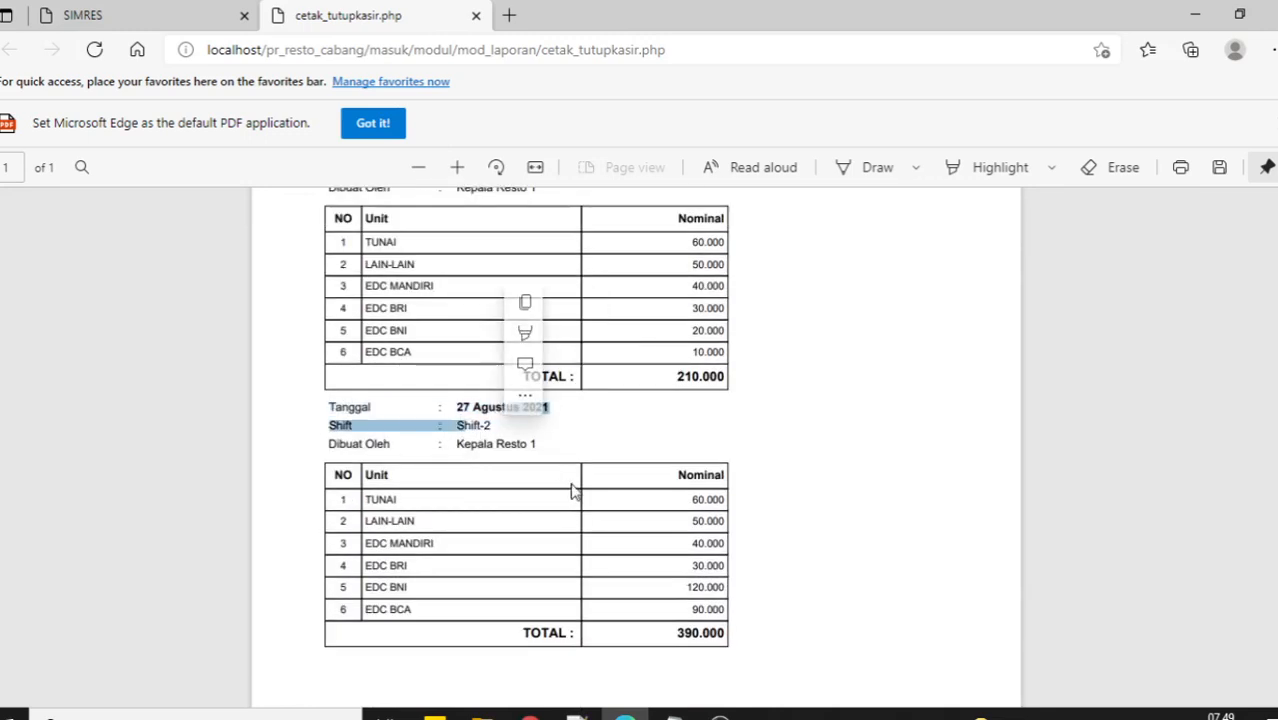
left_click(628, 434)
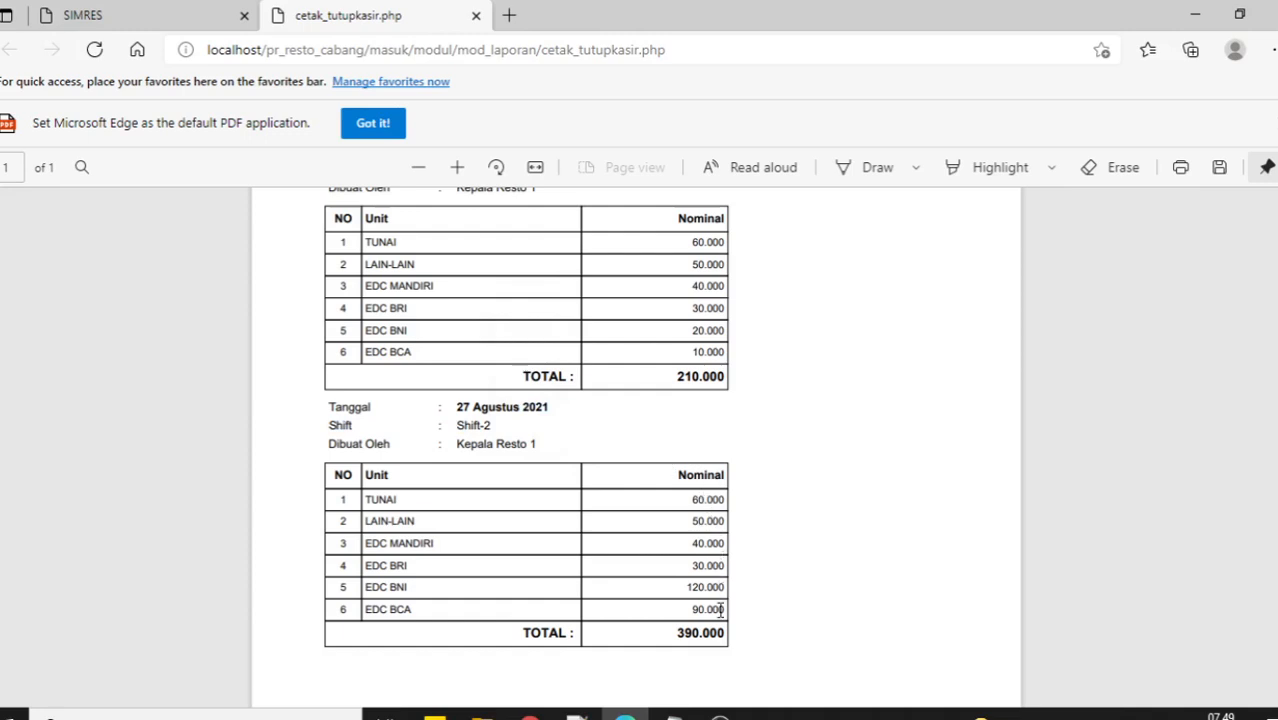
scroll(762, 564, "down", 2)
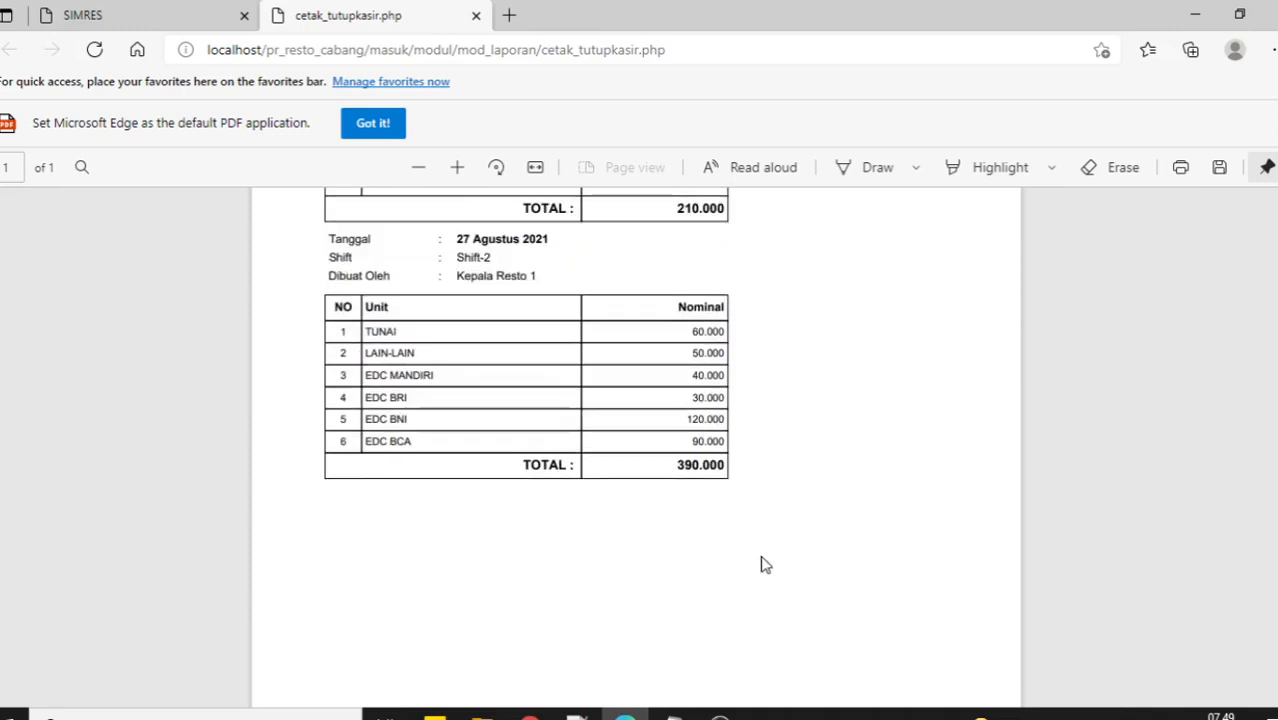
scroll(762, 564, "up", 4)
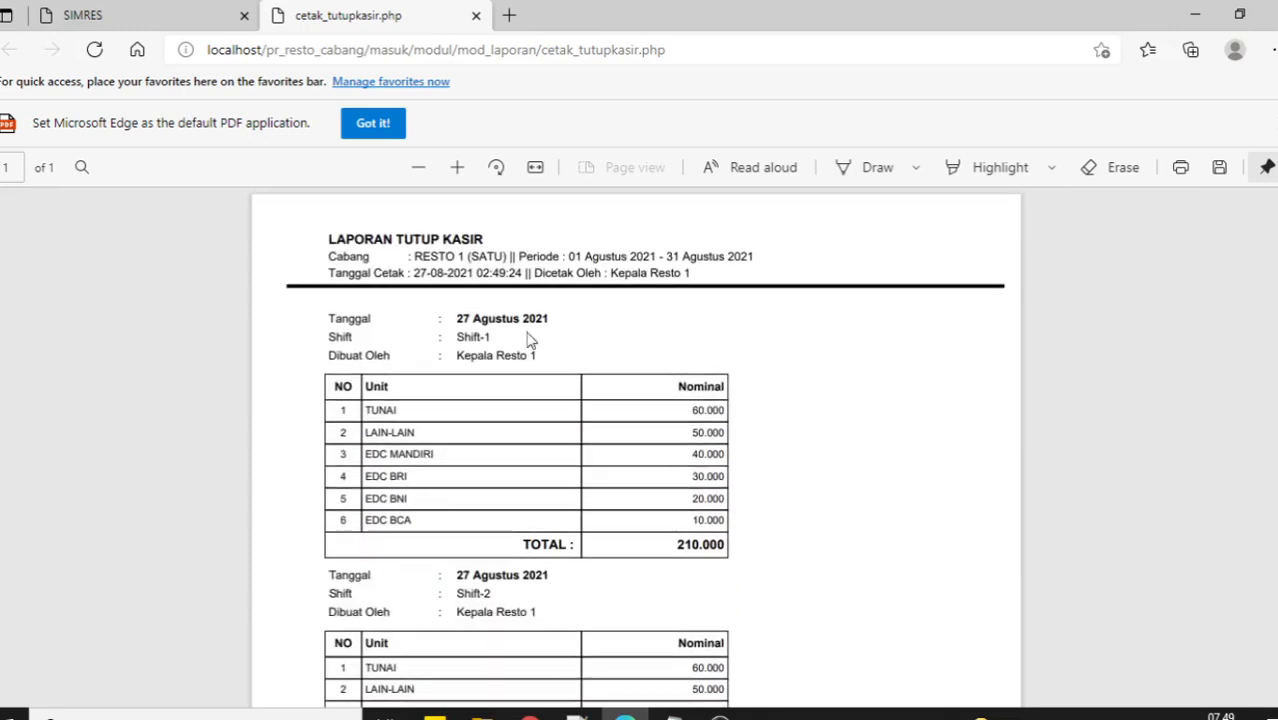
left_click(476, 16)
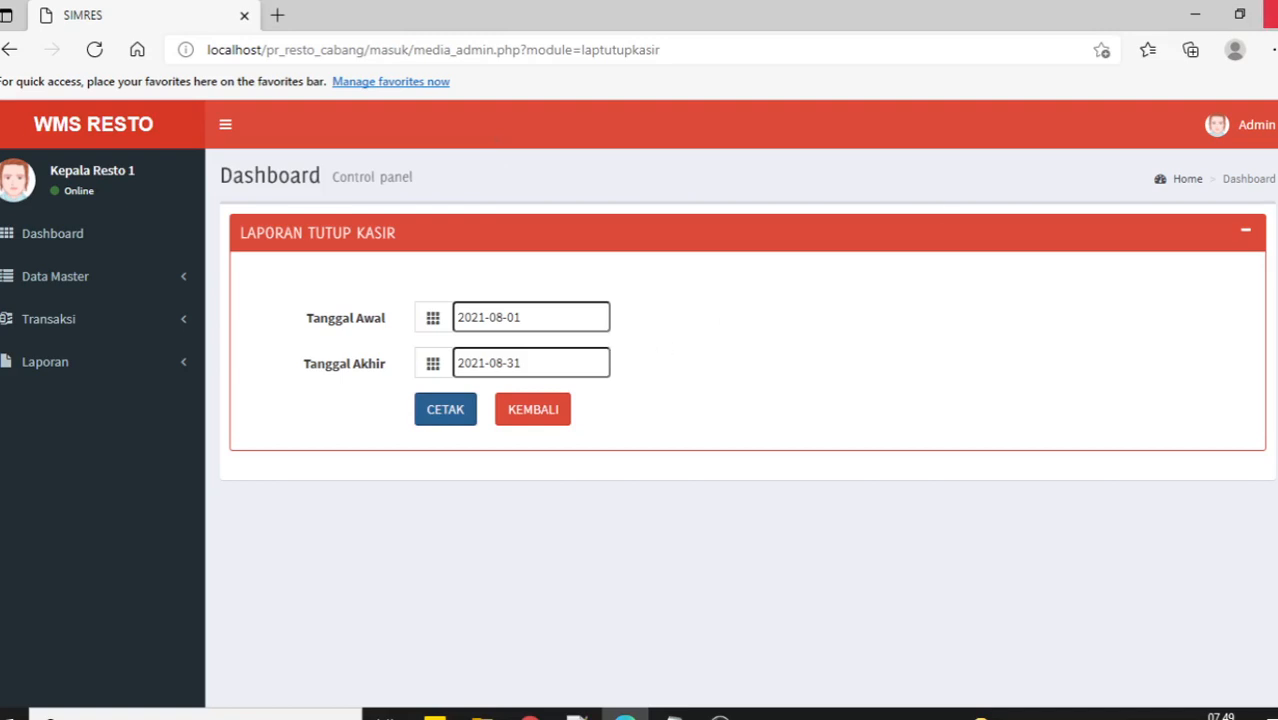
Sign out of the current account and try logging in with the branch 2 username and password.
left_click(1238, 128)
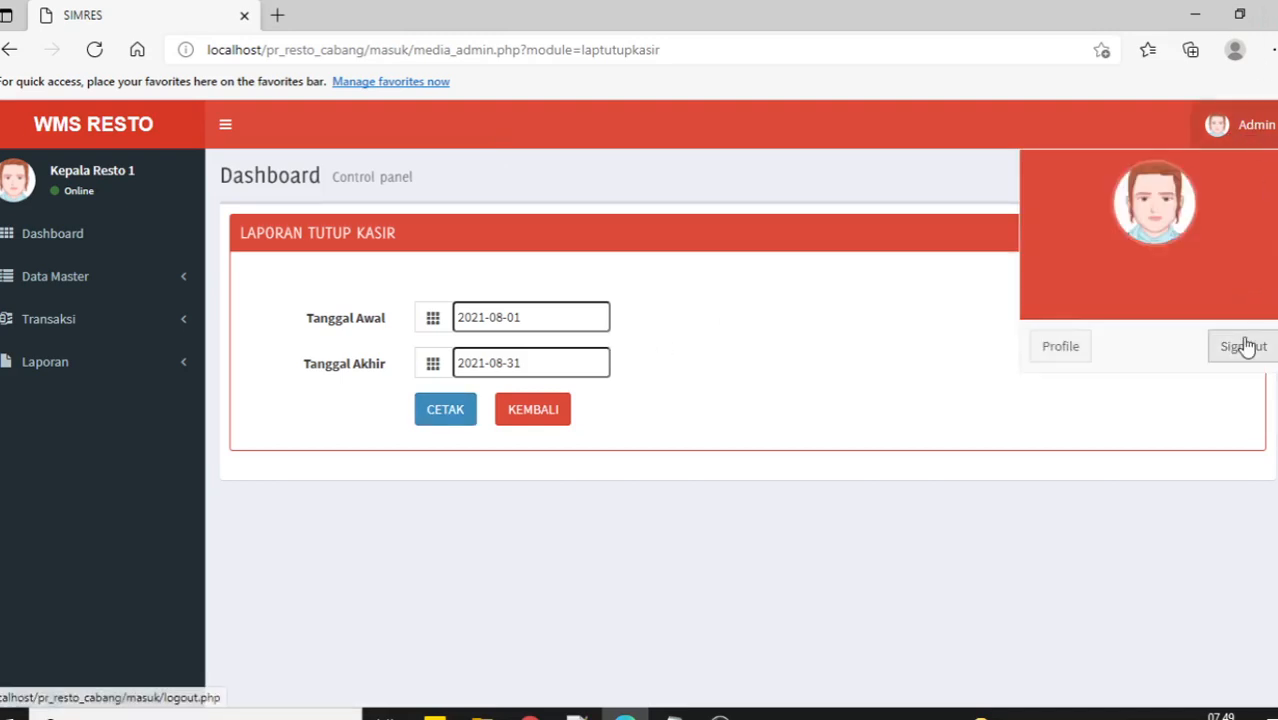
left_click(1245, 346)
left_click(554, 438)
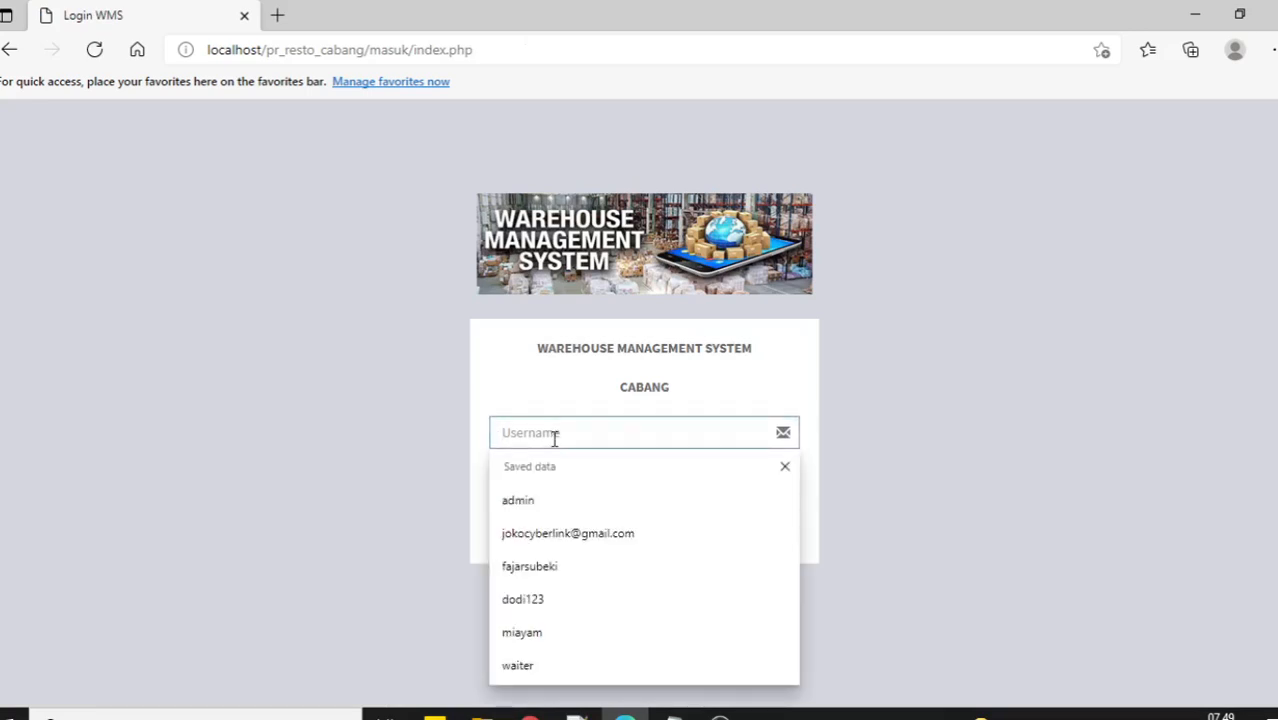
type("2")
key("Tab")
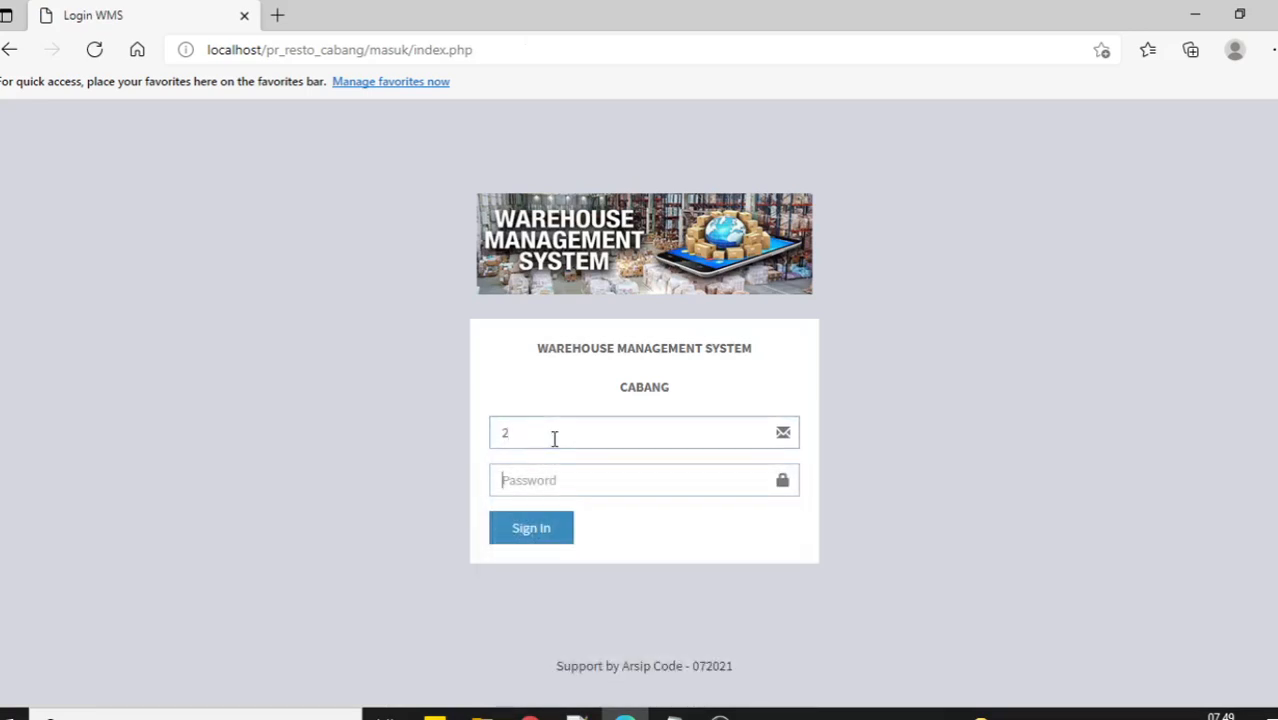
type("2")
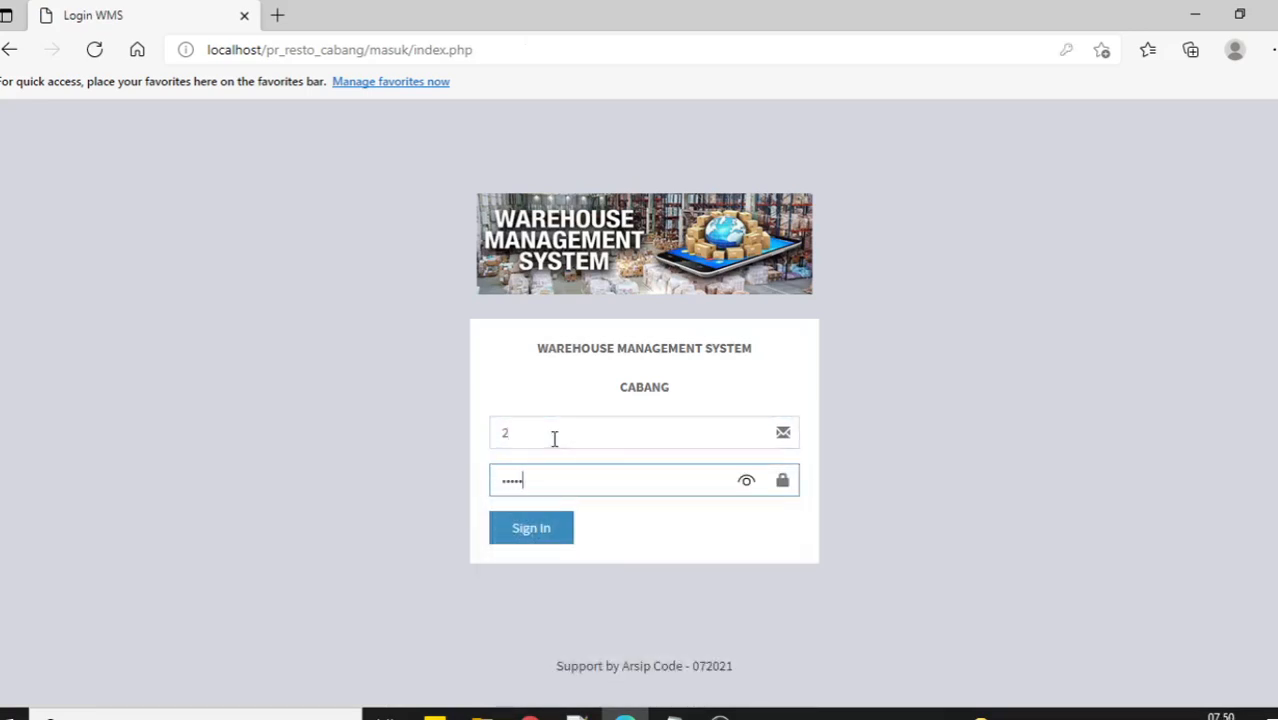
key("Return")
After the failed attempt, log in again as branch 2 to reach RESTO 2 (DUA).
left_click(497, 122)
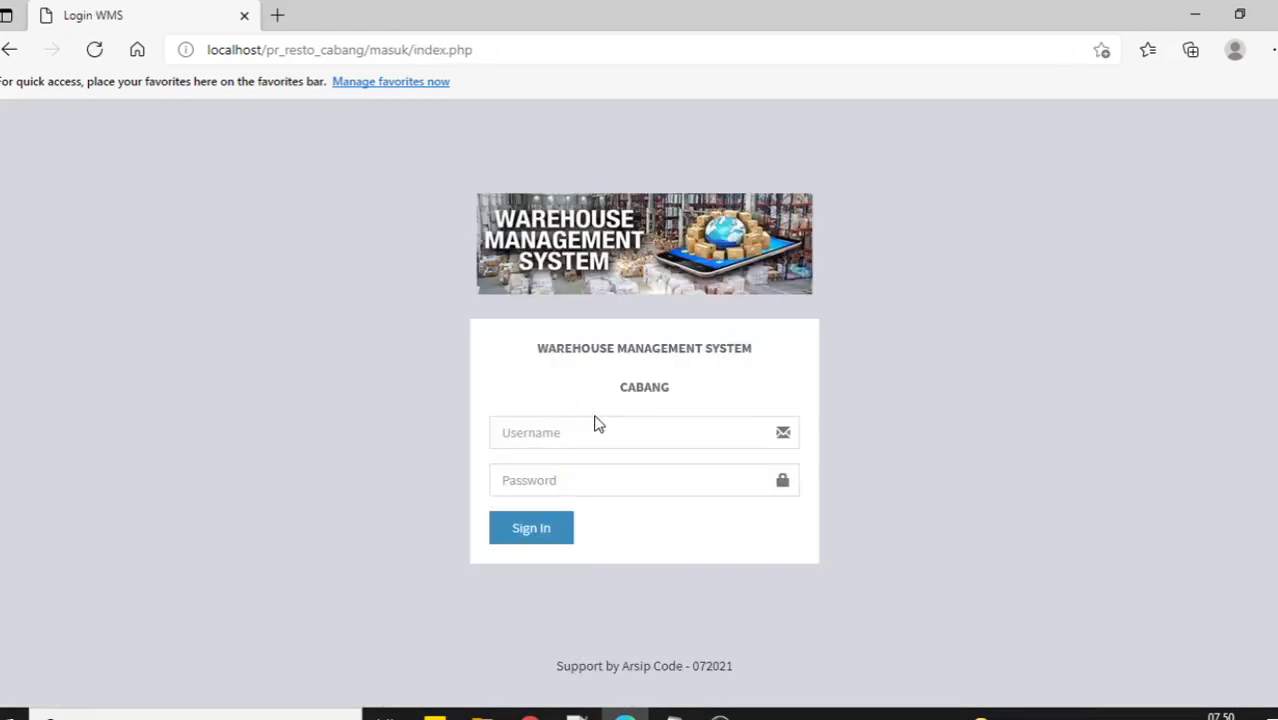
left_click(590, 488)
left_click(571, 430)
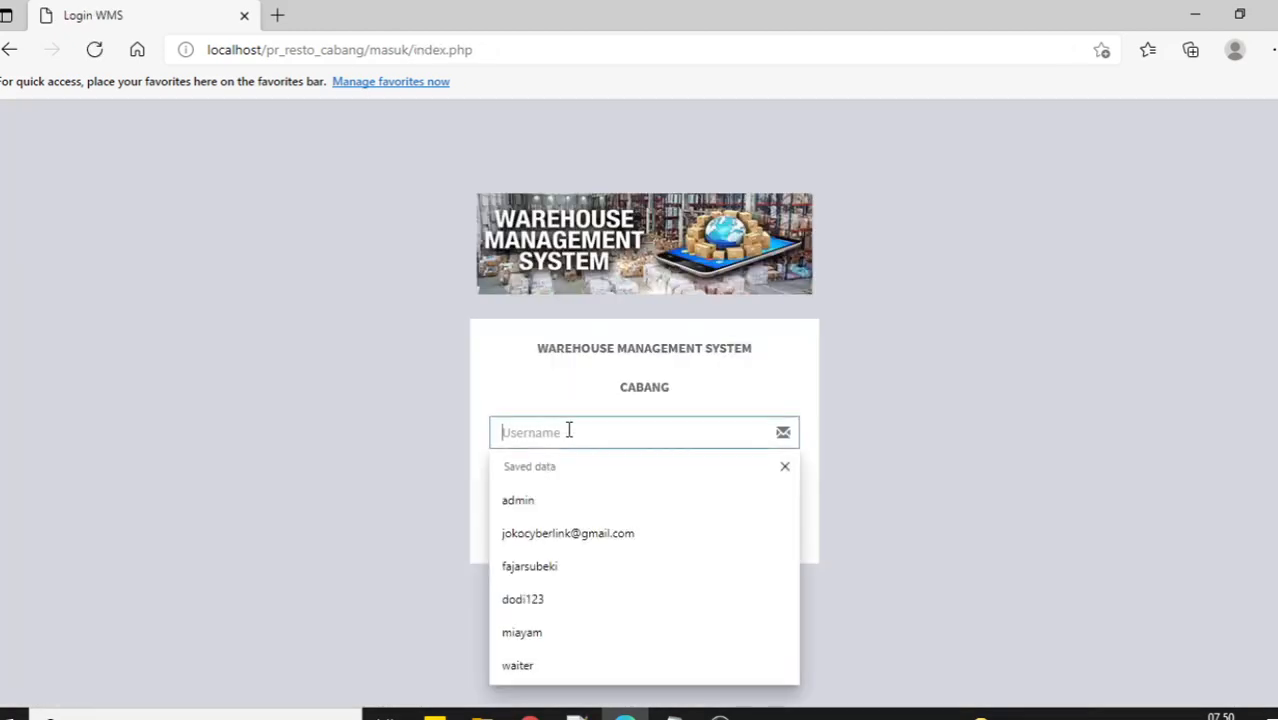
type("2")
left_click(573, 480)
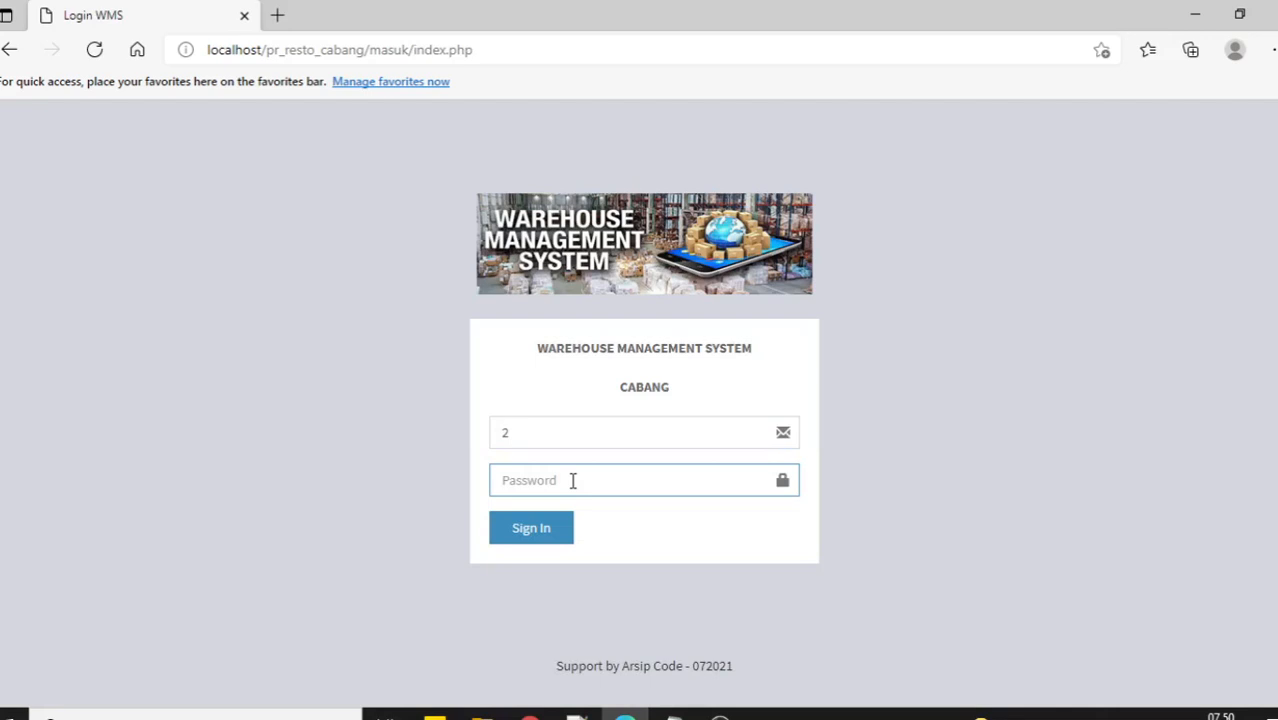
type("2")
key("Return")
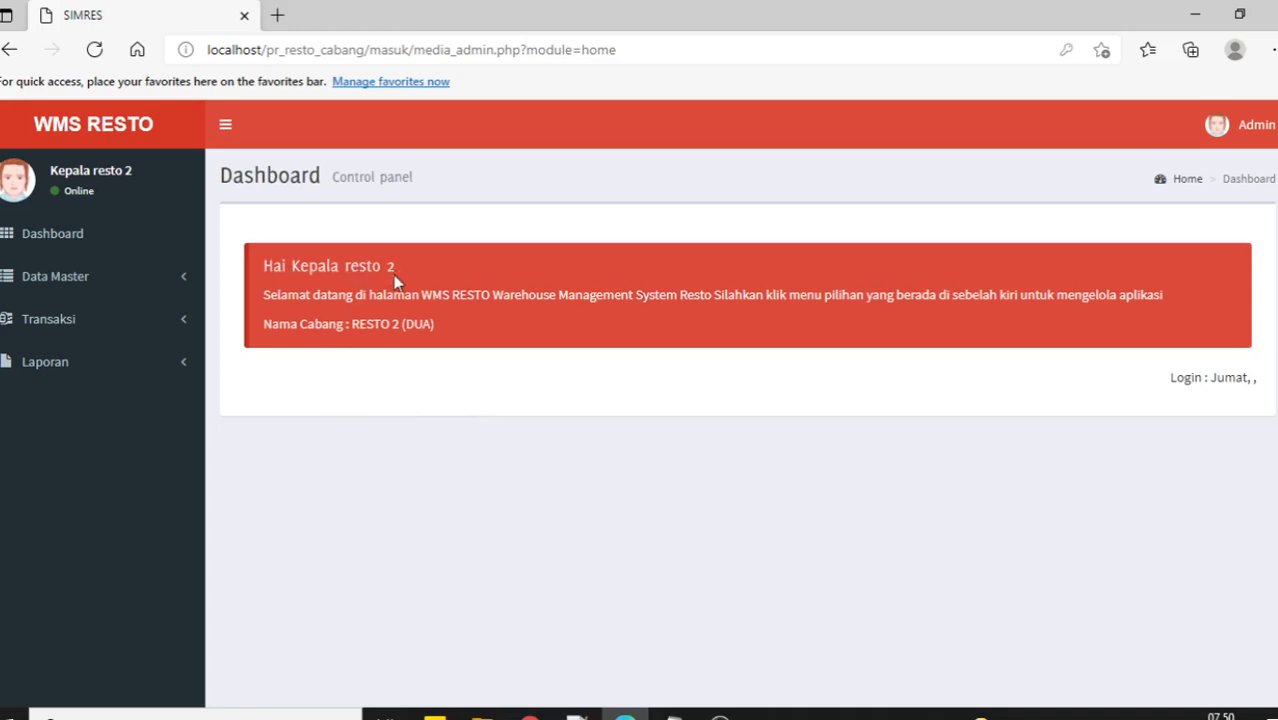
Check the branch name RESTO 2 (DUA) and browse the Item Barang and Unit Kasir lists.
left_click_drag(380, 324, 440, 325)
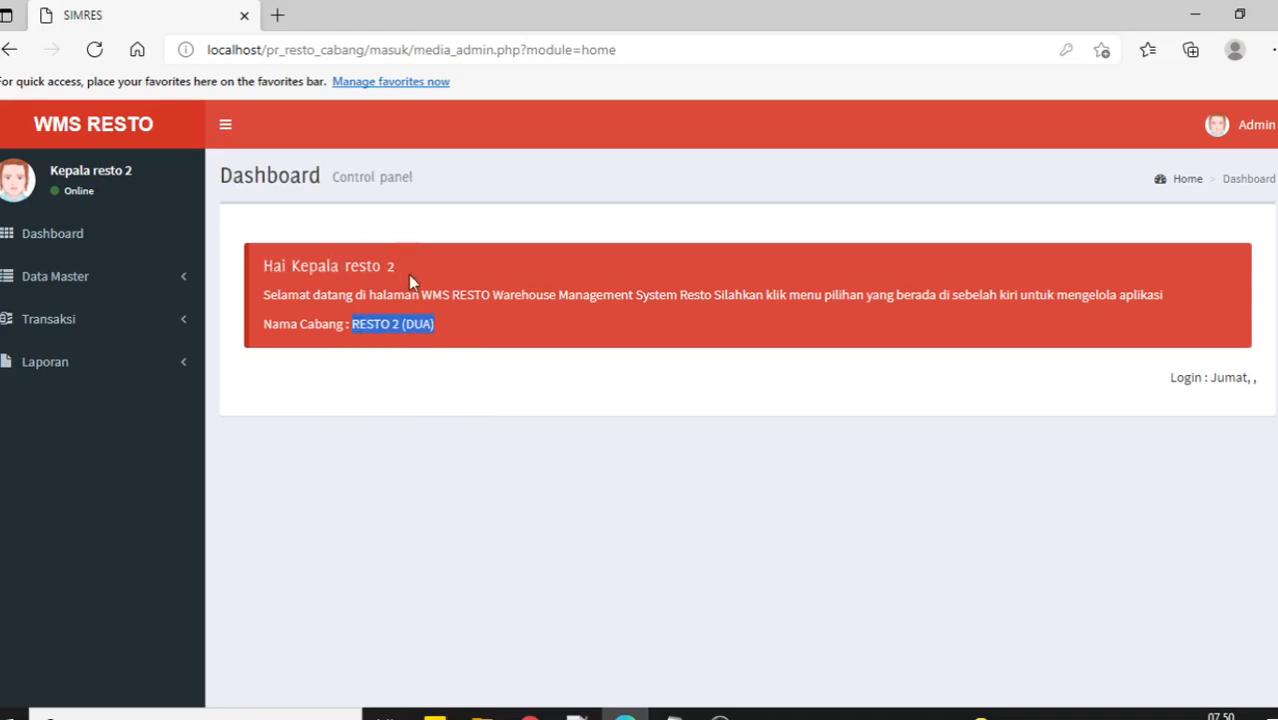
left_click(118, 288)
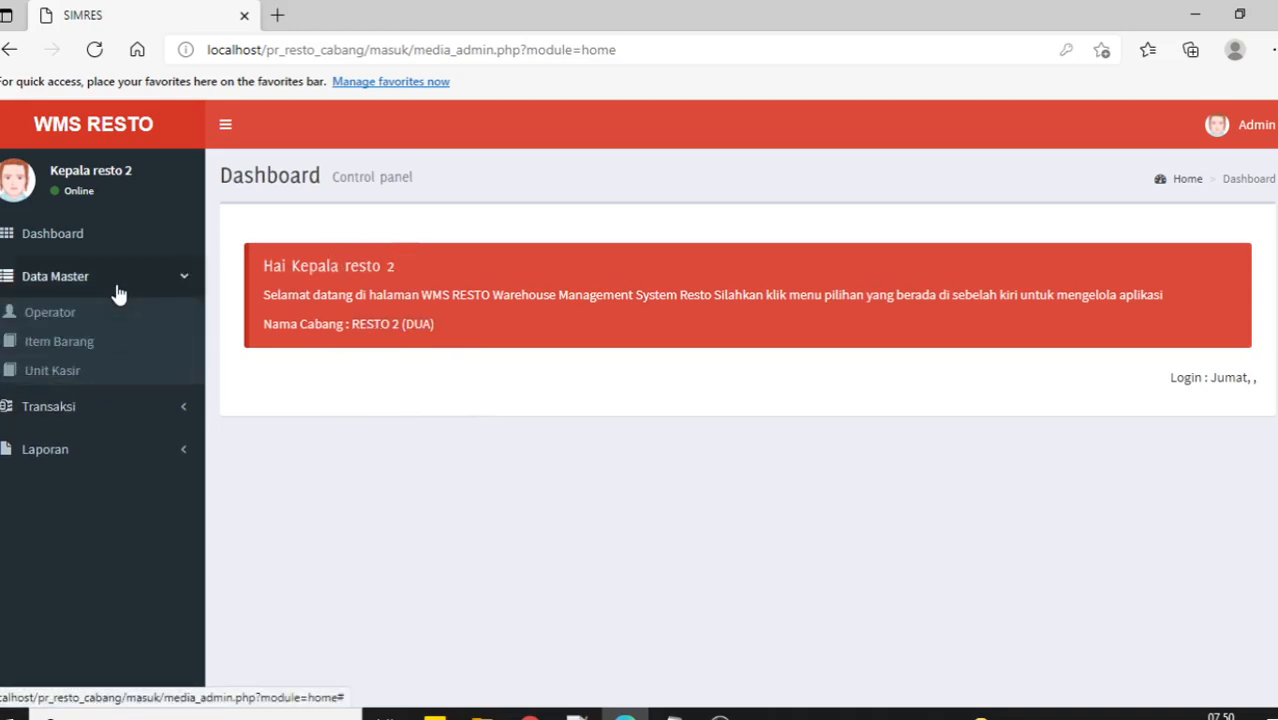
left_click(62, 343)
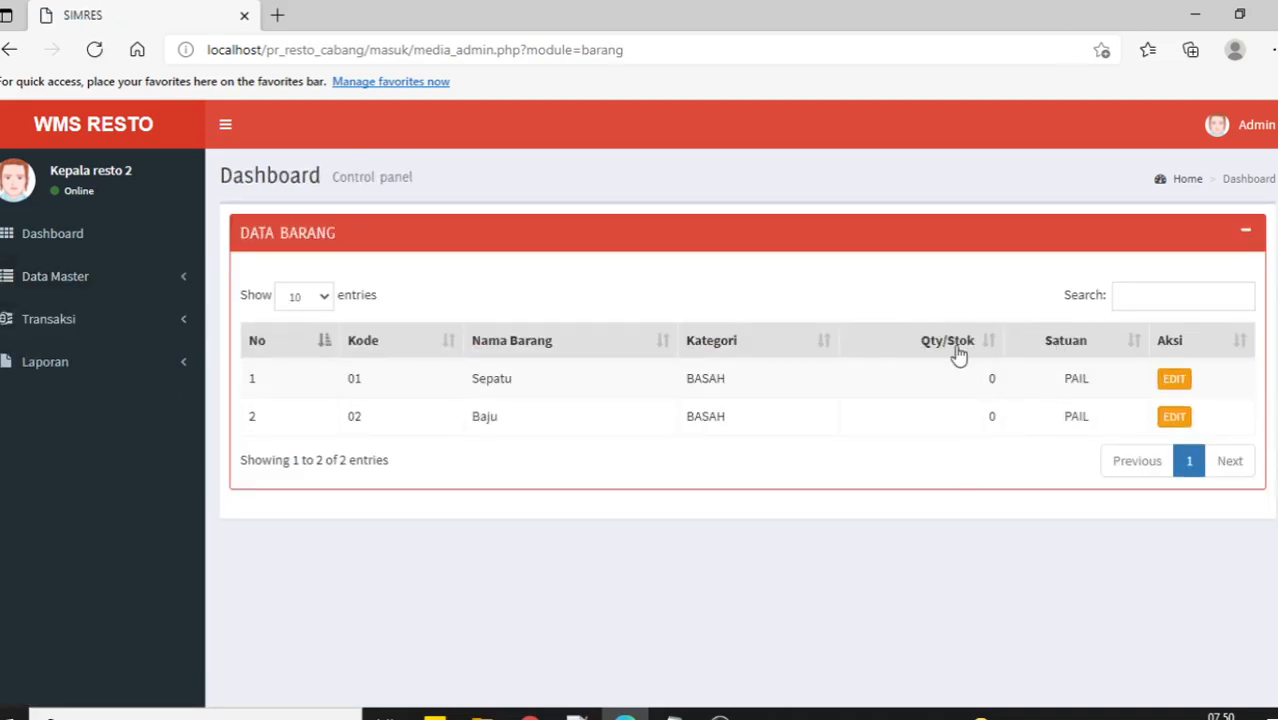
left_click(104, 285)
left_click(85, 371)
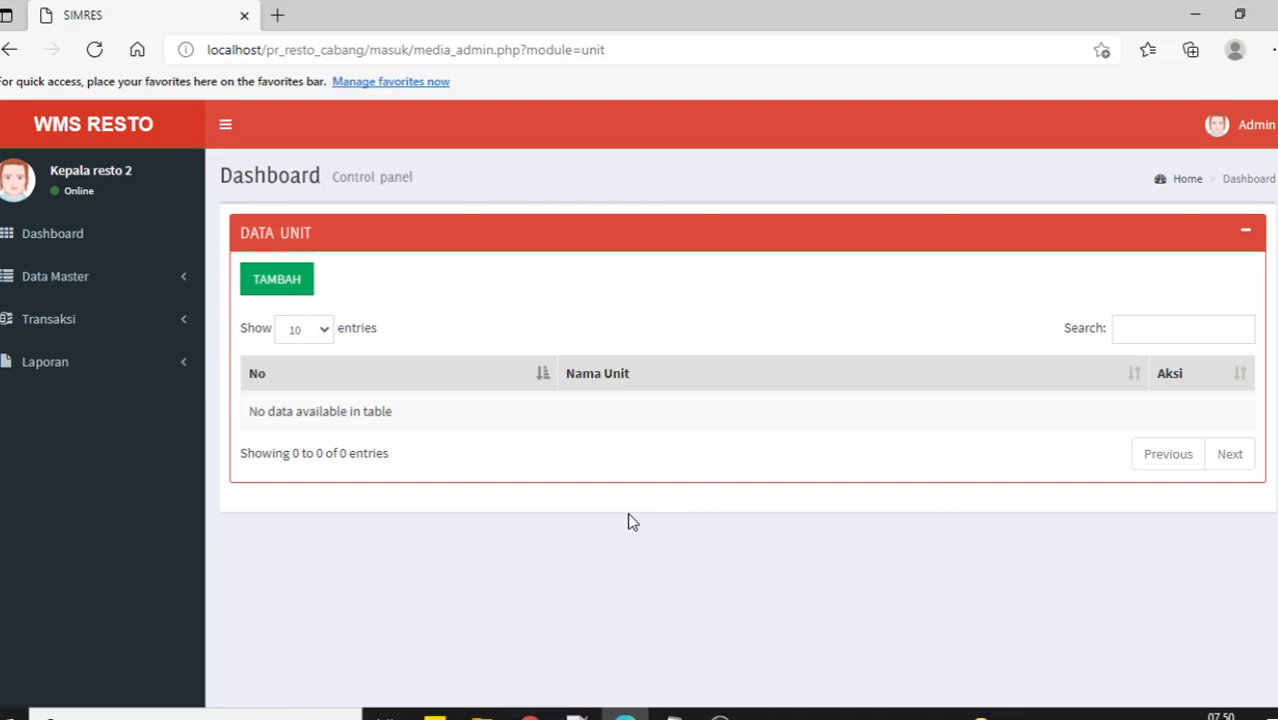
View the Request Barang list, then sign out of the branch account.
left_click(137, 328)
left_click(98, 360)
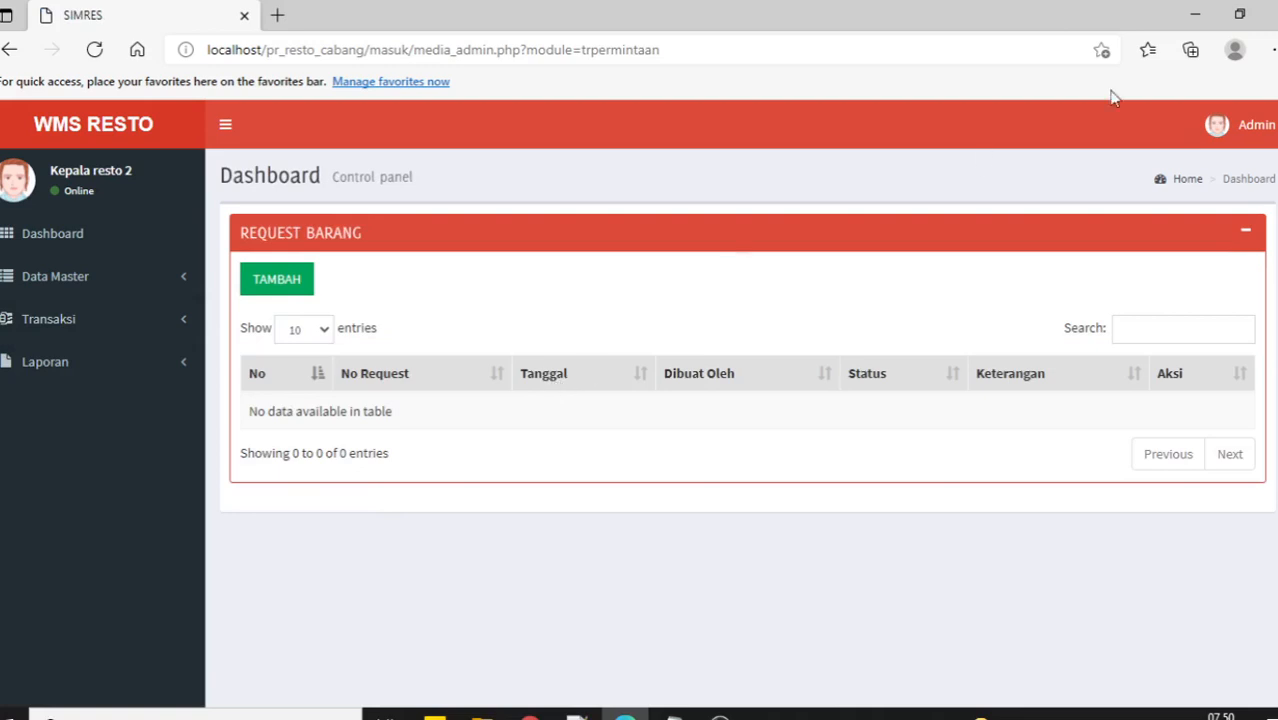
left_click(1262, 131)
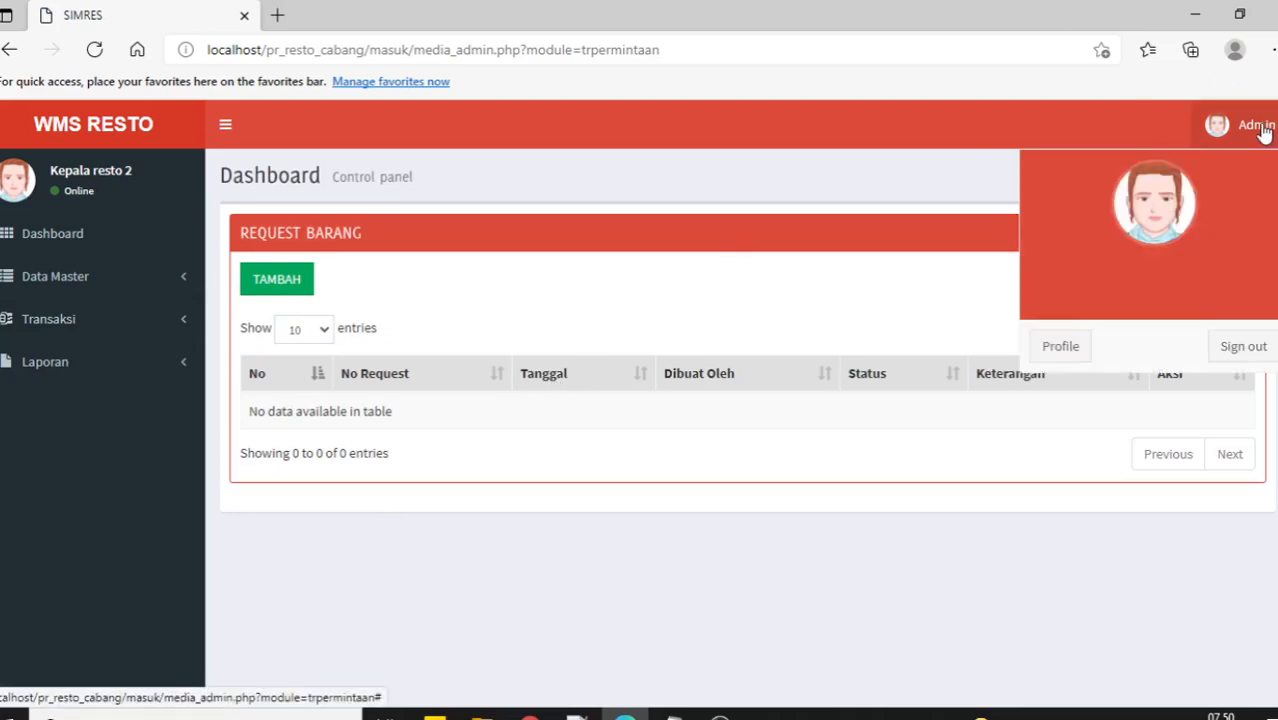
left_click(1226, 360)
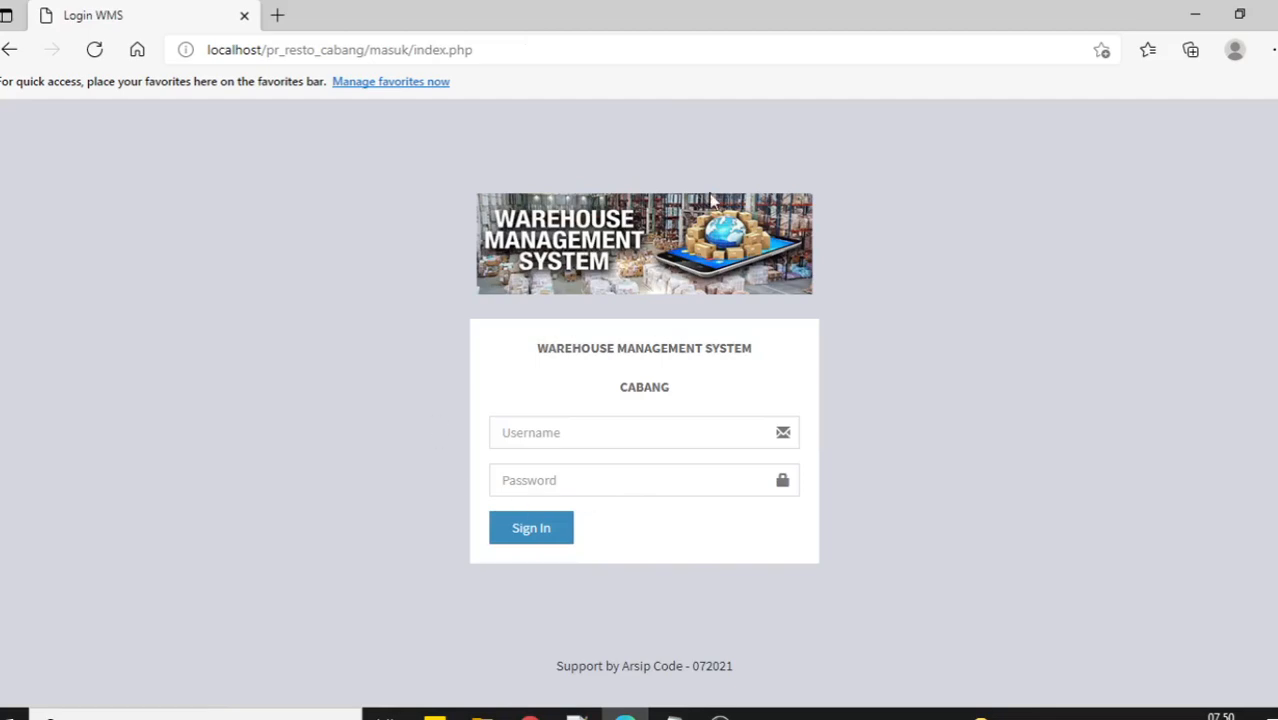
Close the Edge branch window and open the Laporan Item Barang form in Chrome.
left_click(1270, 13)
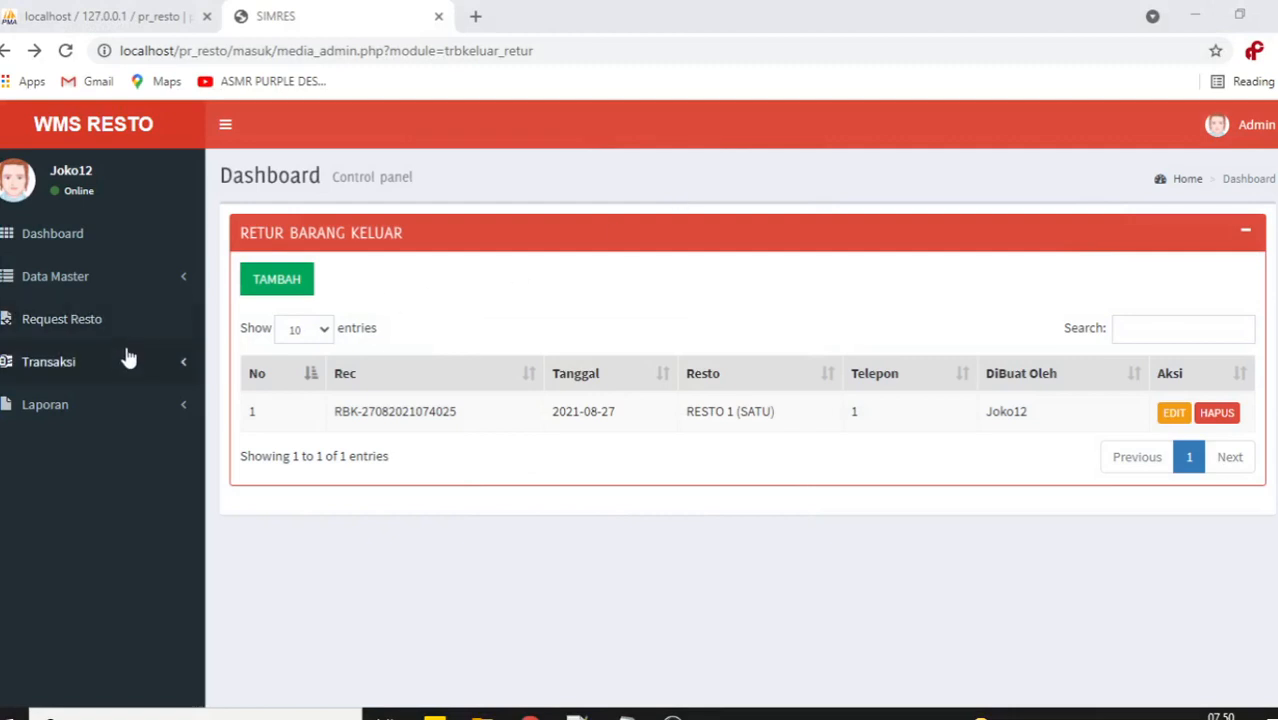
left_click(123, 405)
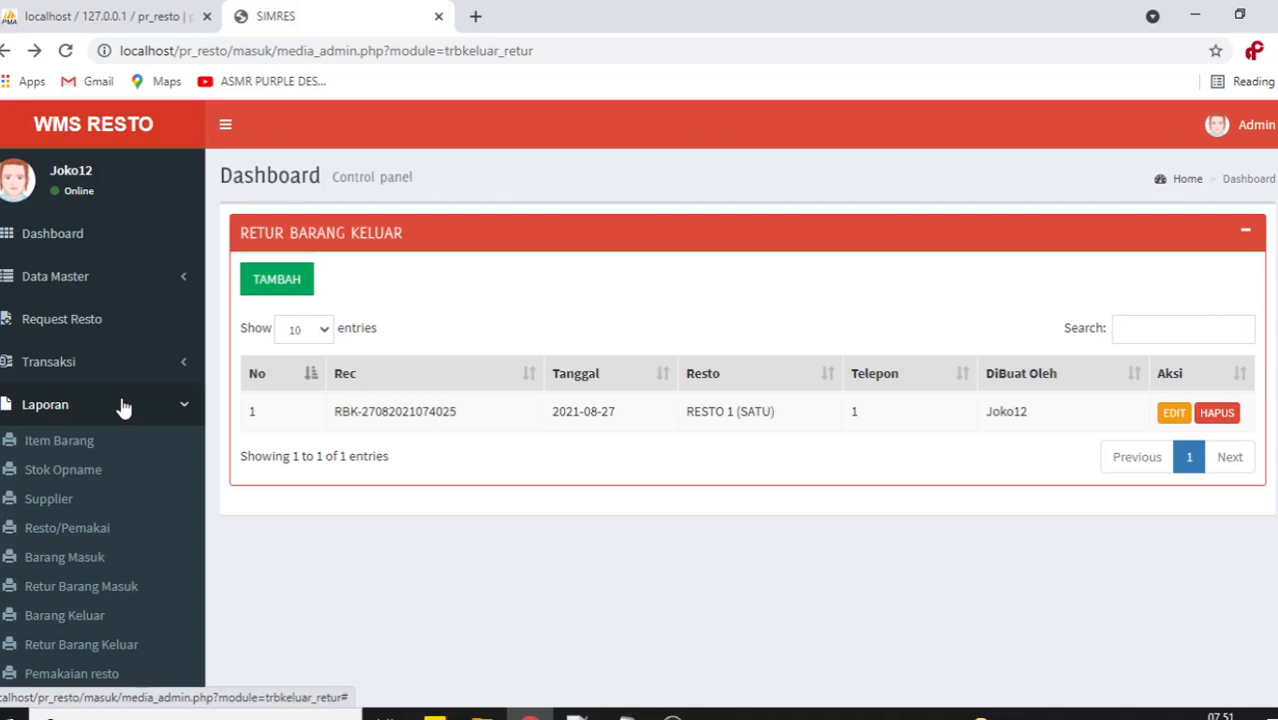
left_click(60, 441)
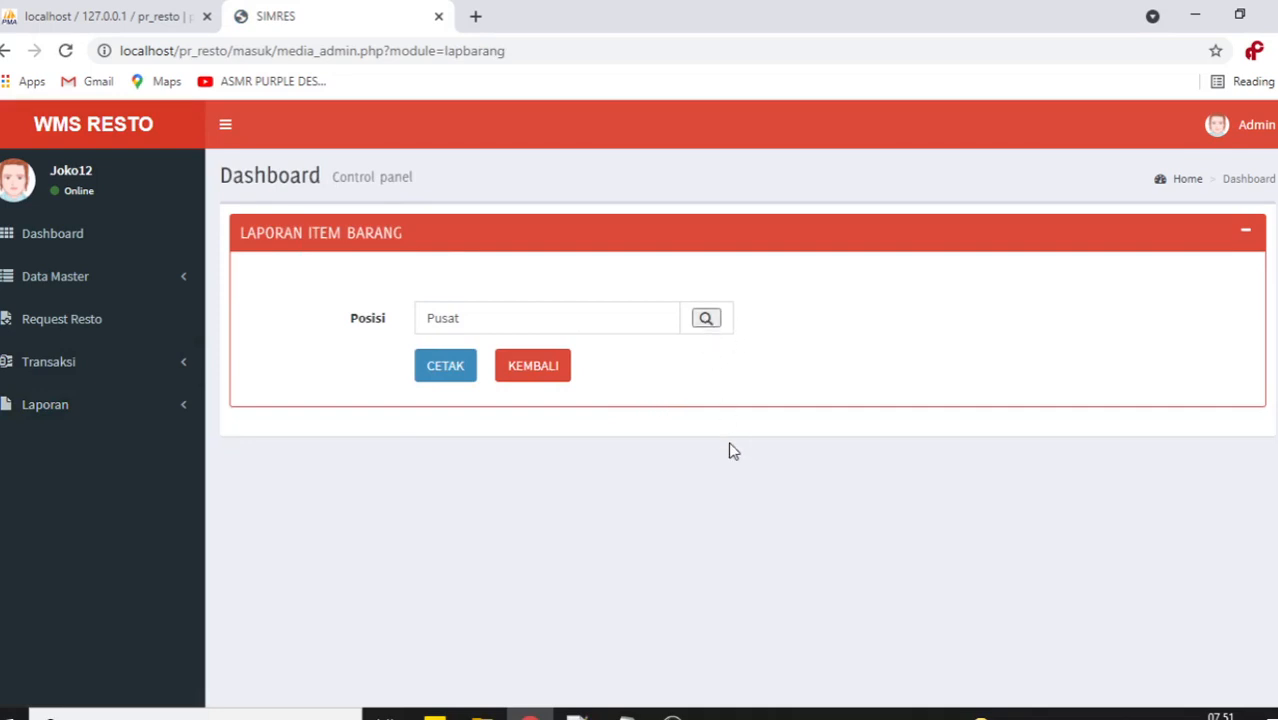
Print the Pusat item report, check stock values 171 and 72, and close it.
left_click(455, 372)
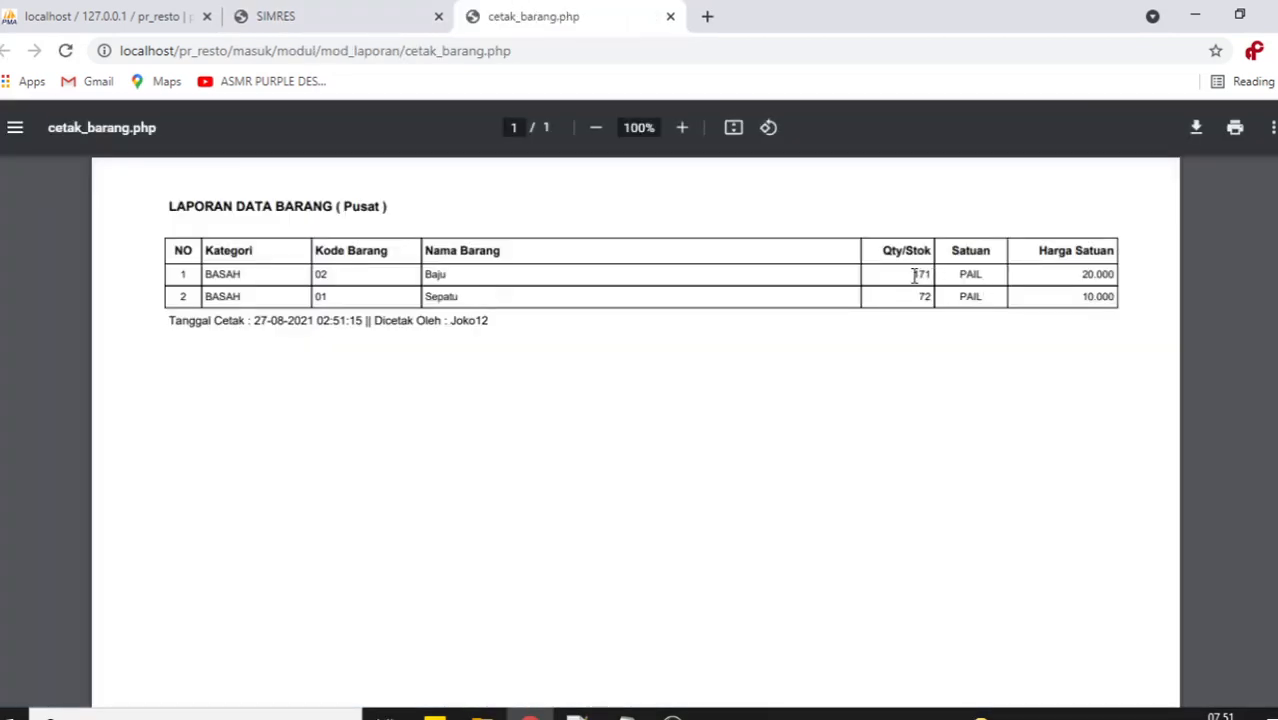
double_click(914, 276)
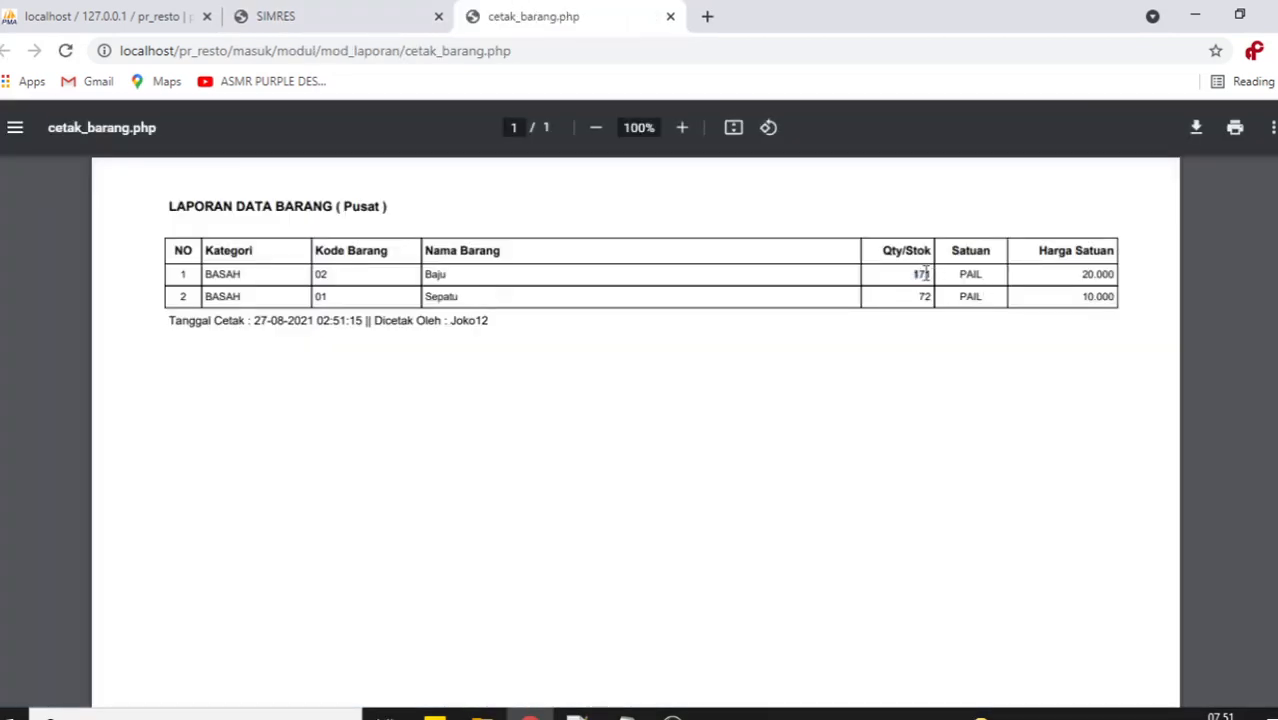
double_click(921, 297)
left_click(671, 17)
Print the item report for RESTO 2 (DUA) and close its tab.
left_click(711, 320)
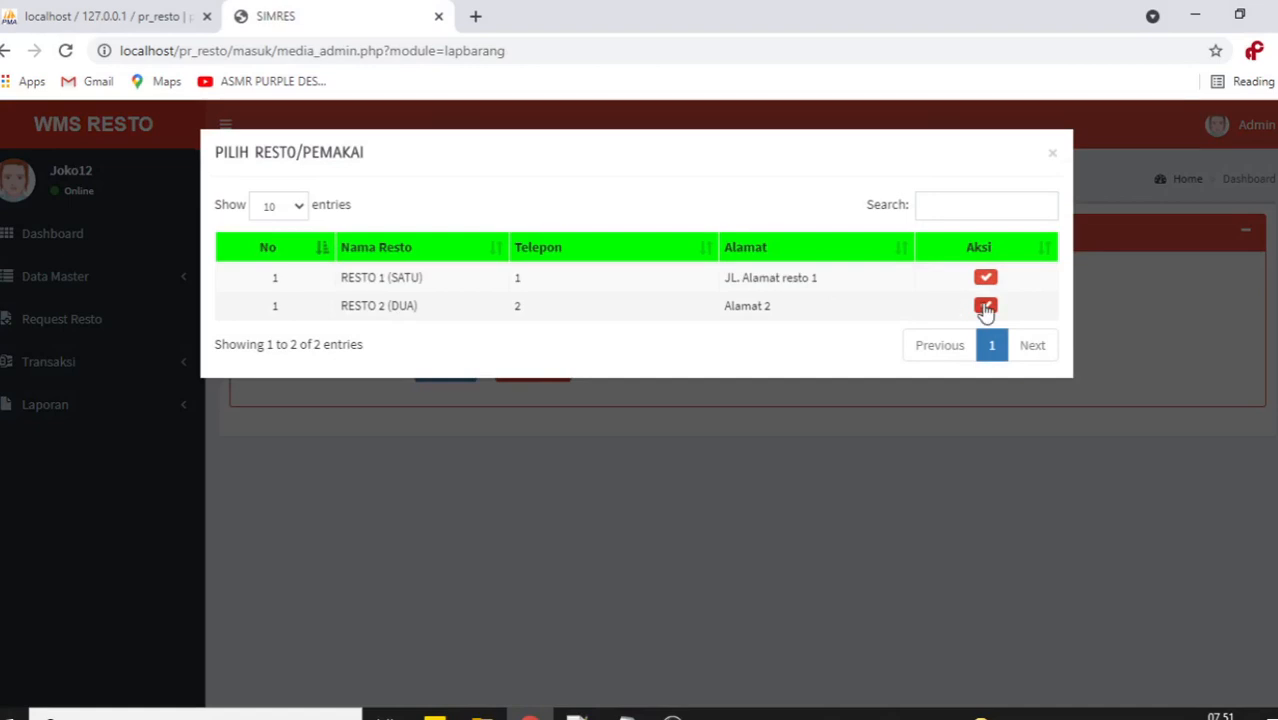
left_click(985, 306)
left_click(444, 370)
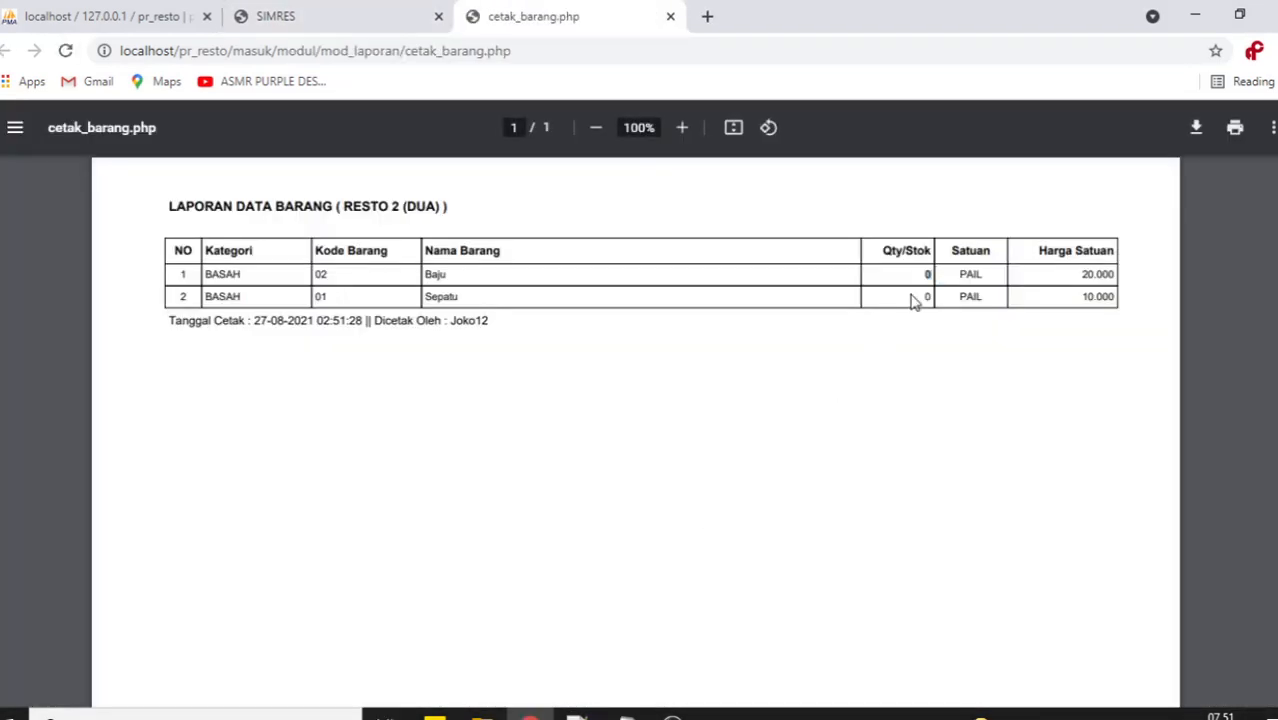
left_click(670, 17)
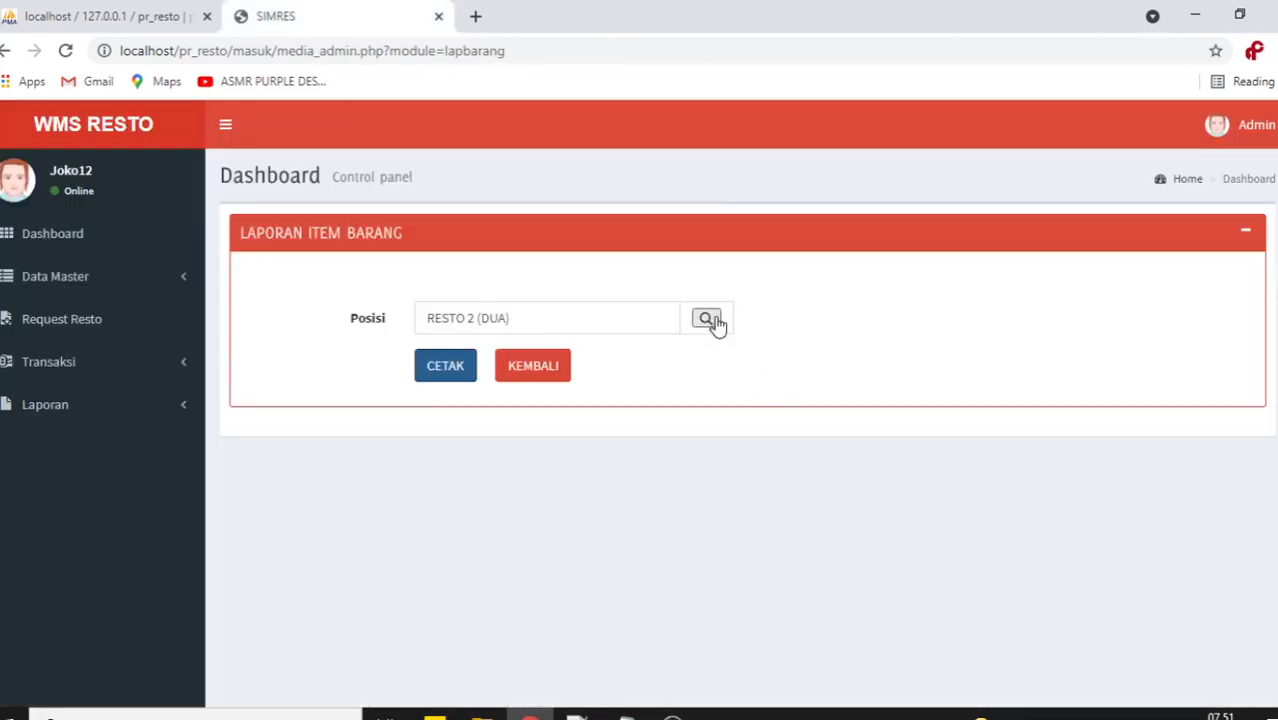
Print the RESTO 1 (SATU) item report, check its stock and title, and close it.
left_click(708, 320)
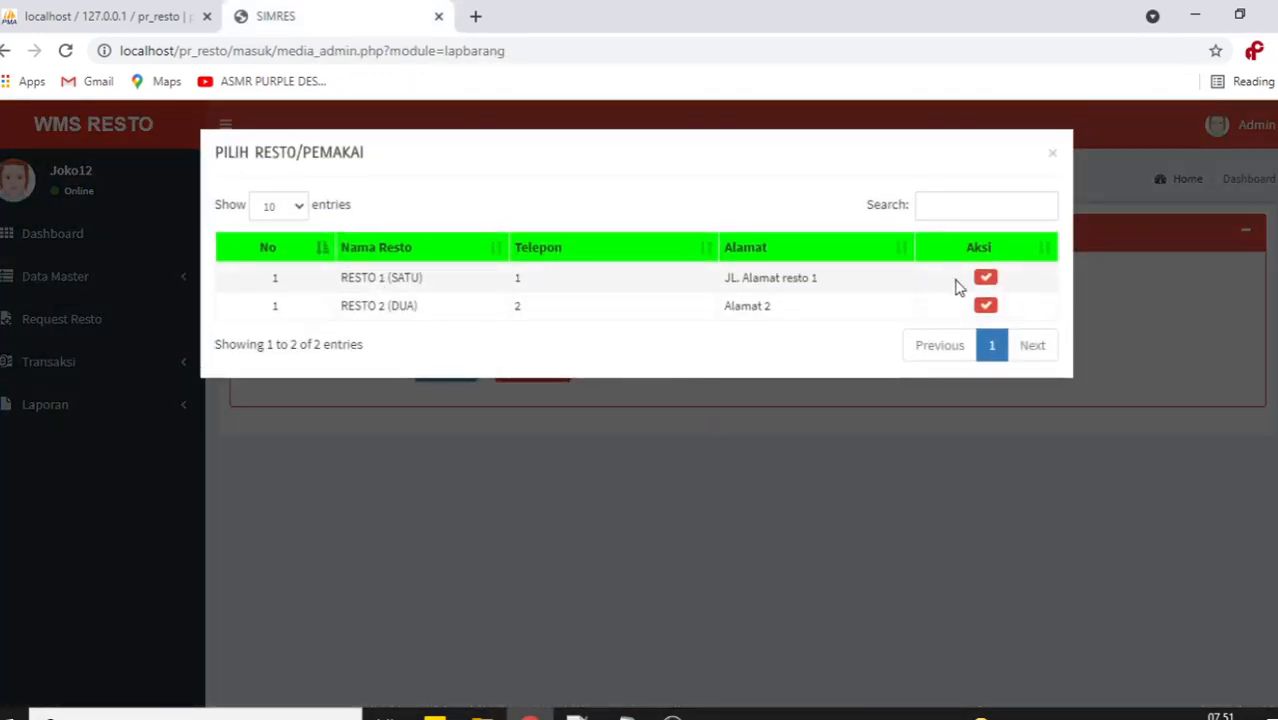
left_click(985, 277)
left_click(443, 364)
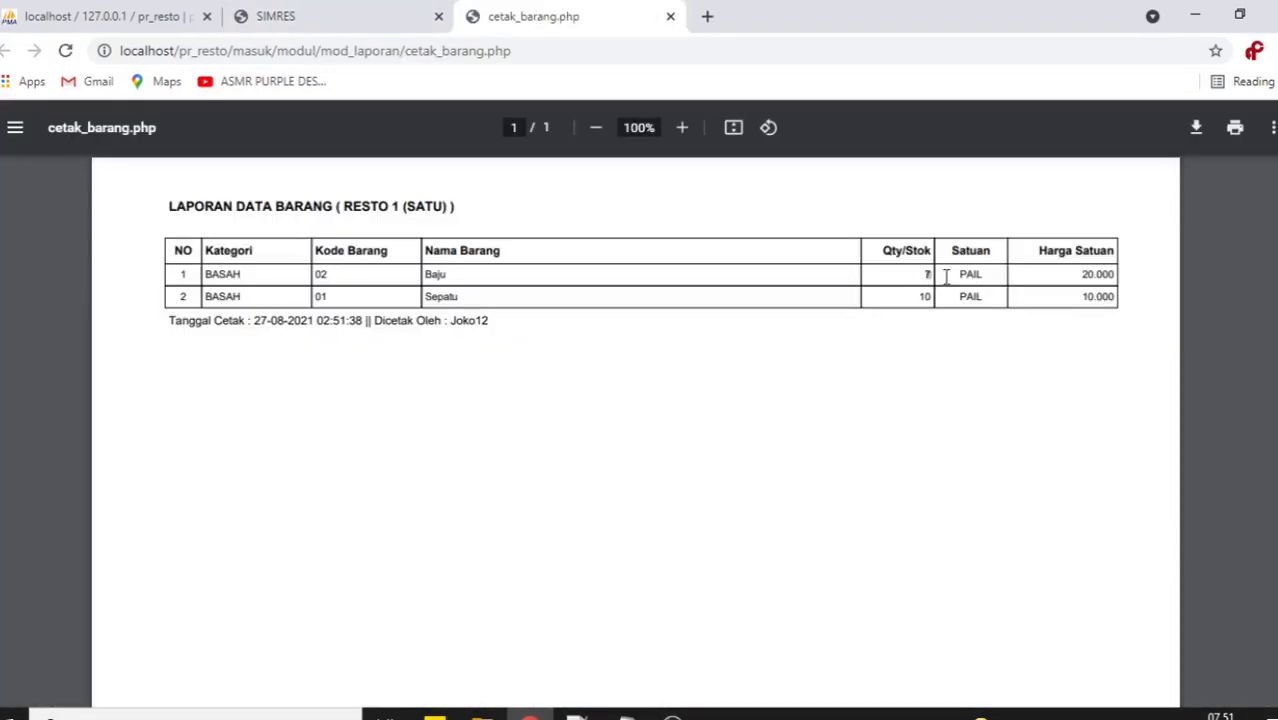
left_click_drag(916, 298, 944, 298)
left_click_drag(170, 210, 468, 208)
left_click_drag(344, 204, 470, 204)
left_click(670, 16)
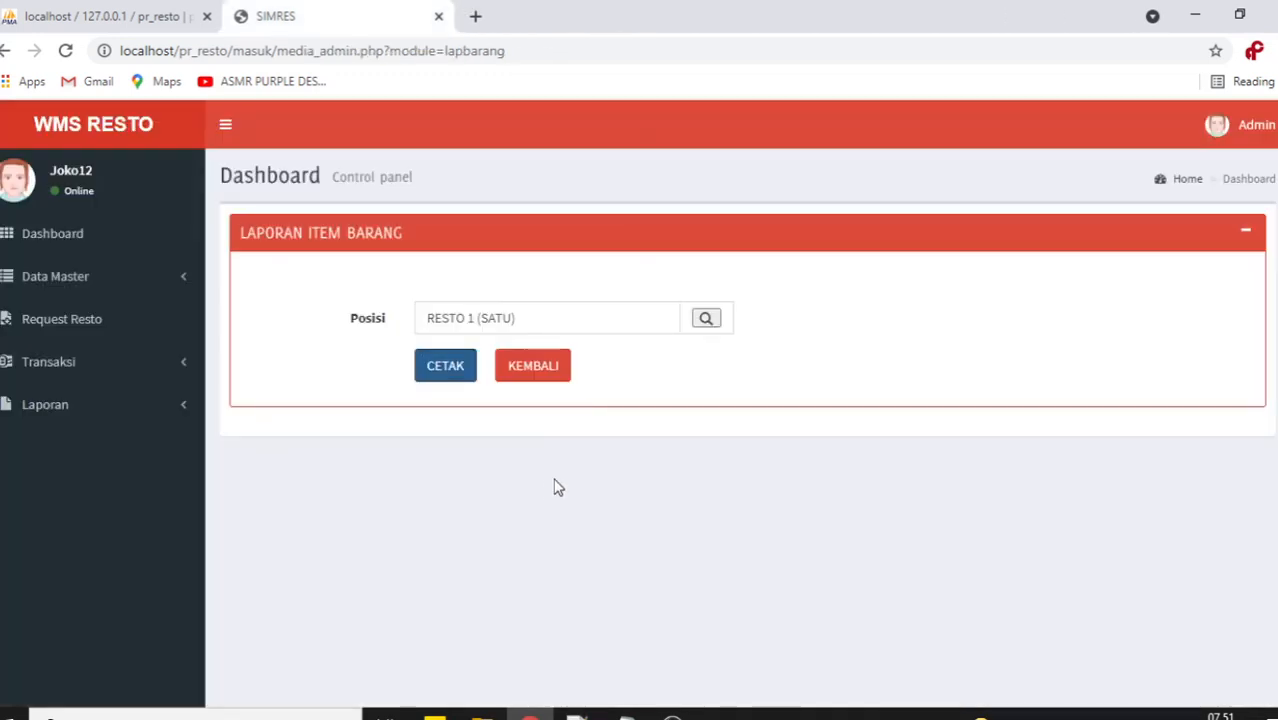
left_click(137, 424)
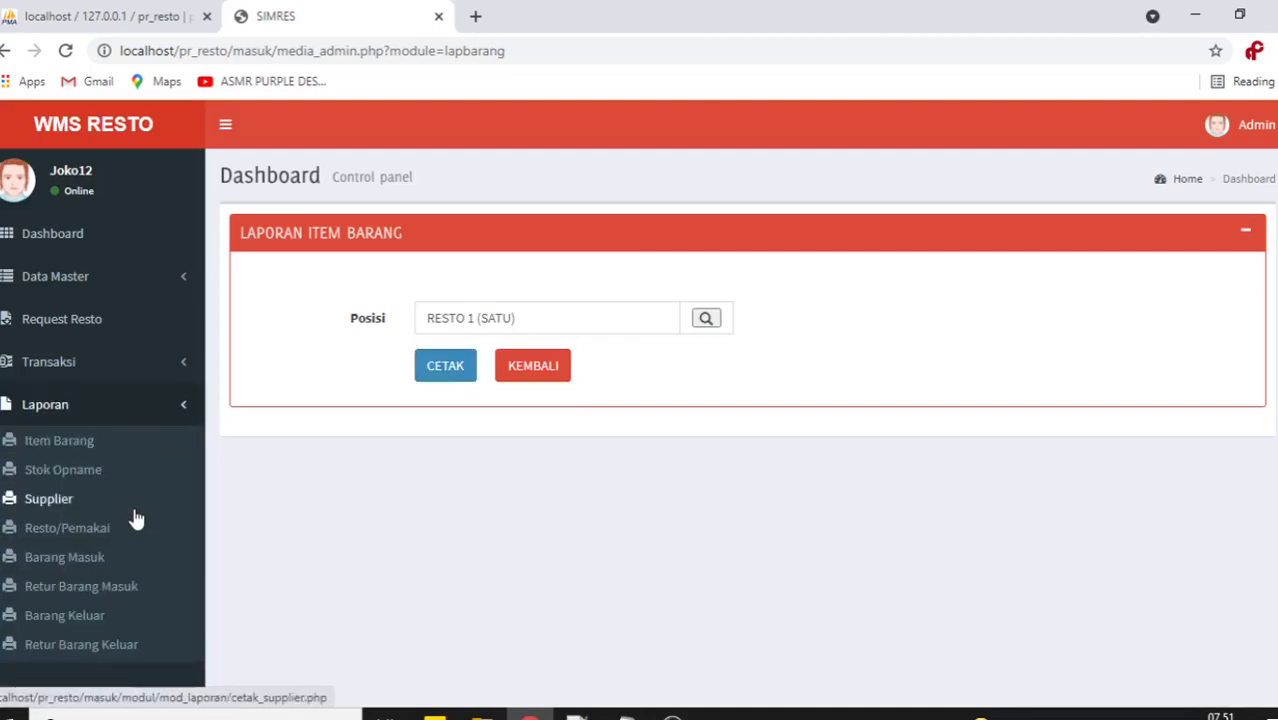
Print the Pusat Stok Opname report for 2021-08-01 to 2021-08-31.
left_click(89, 474)
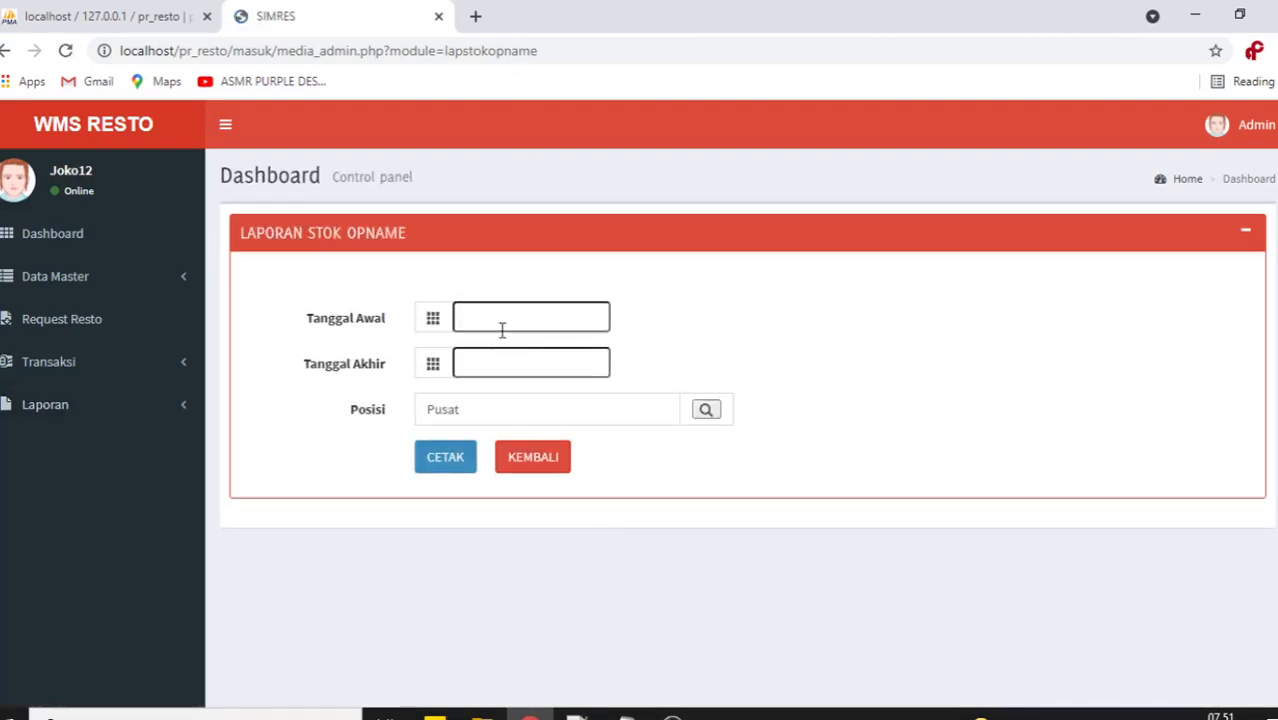
left_click(545, 326)
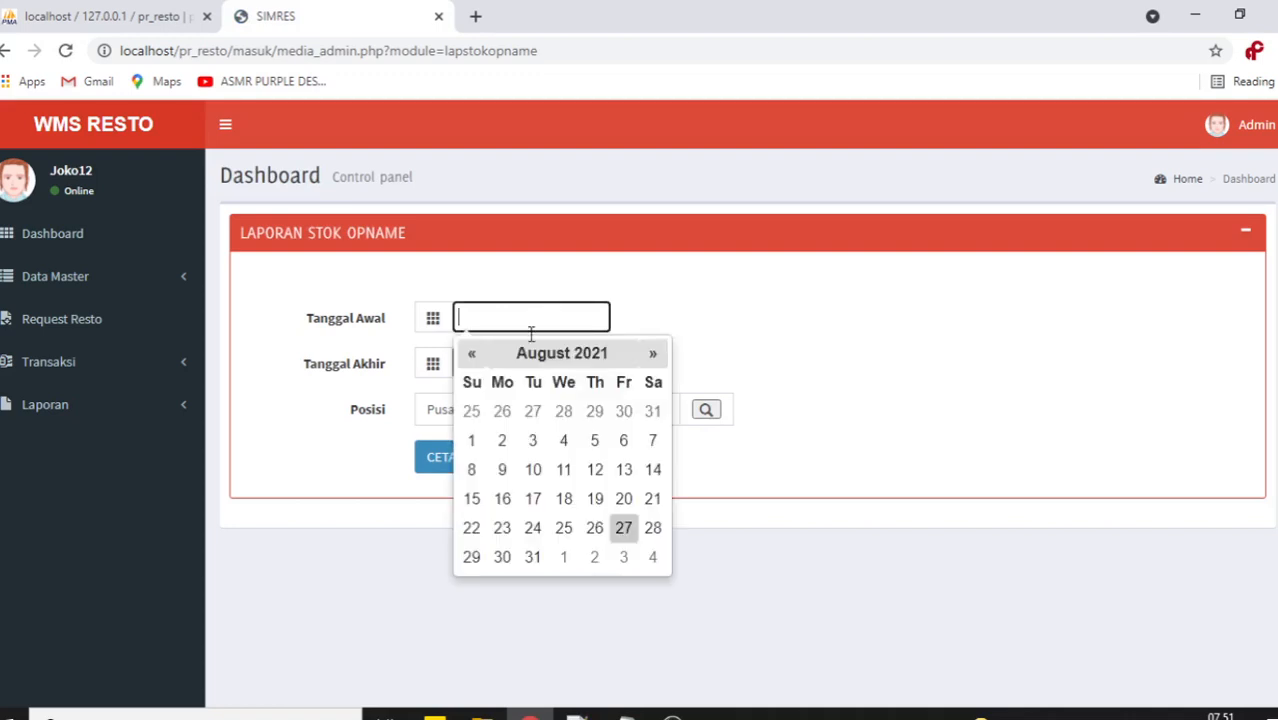
left_click(493, 440)
left_click(497, 318)
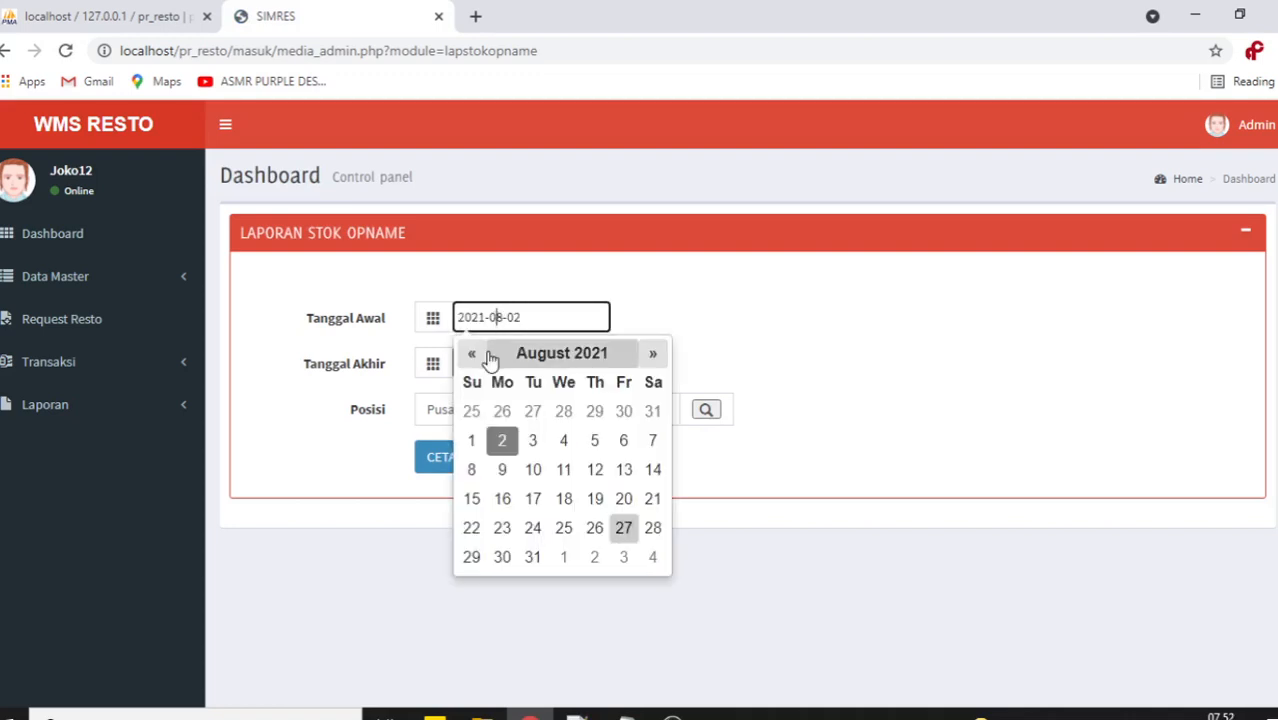
left_click(473, 440)
left_click(488, 362)
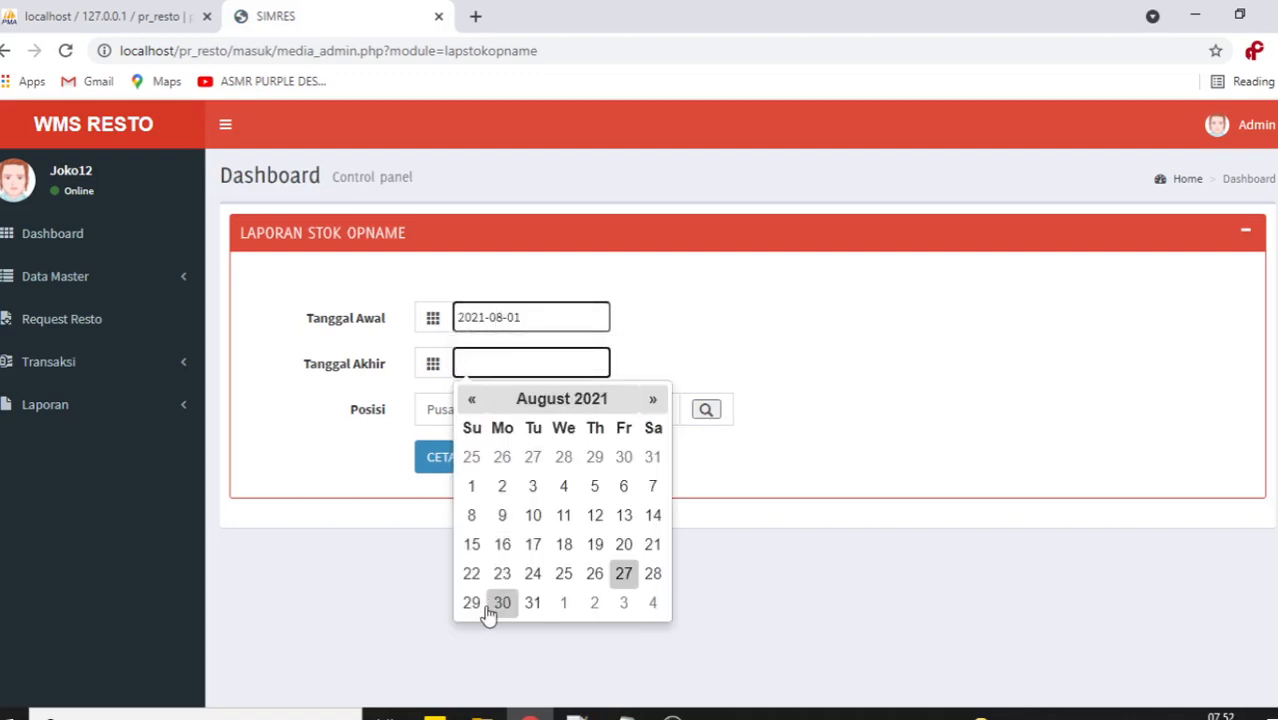
left_click(532, 603)
left_click(460, 458)
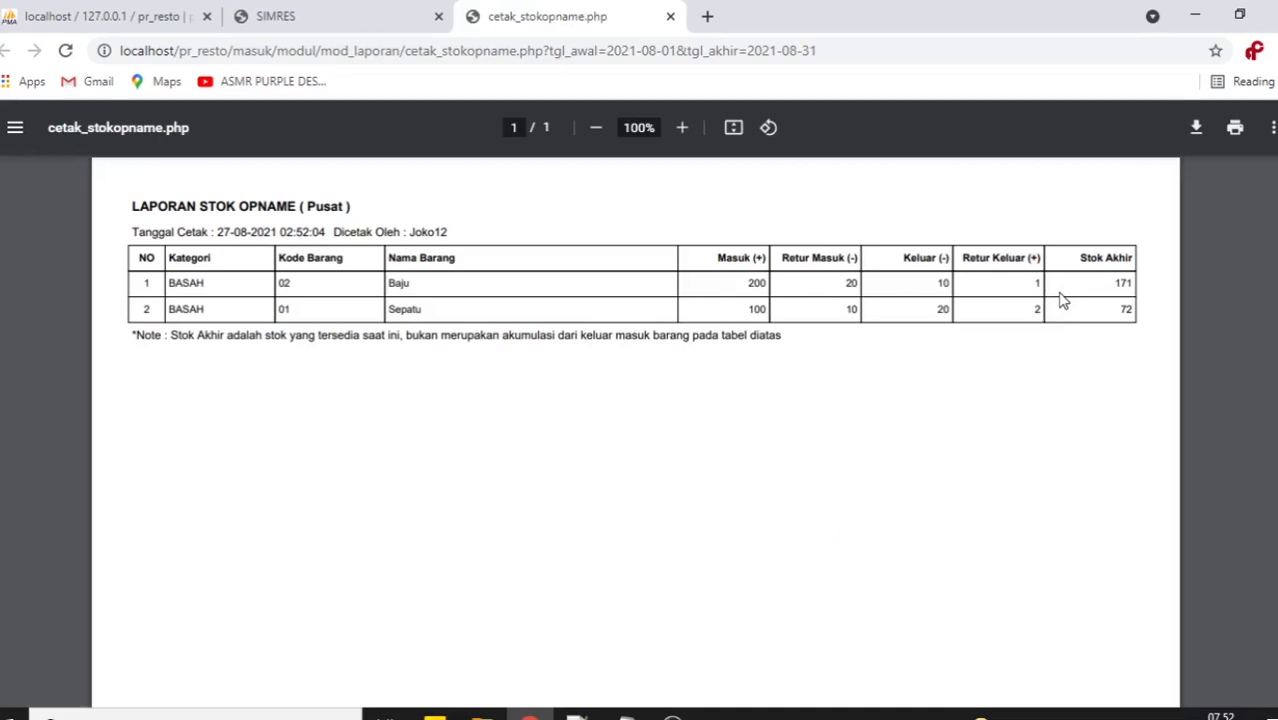
Check the '( Pusat )' title in the stock opname PDF and close it.
double_click(322, 206)
left_click_drag(302, 206, 369, 206)
left_click(671, 17)
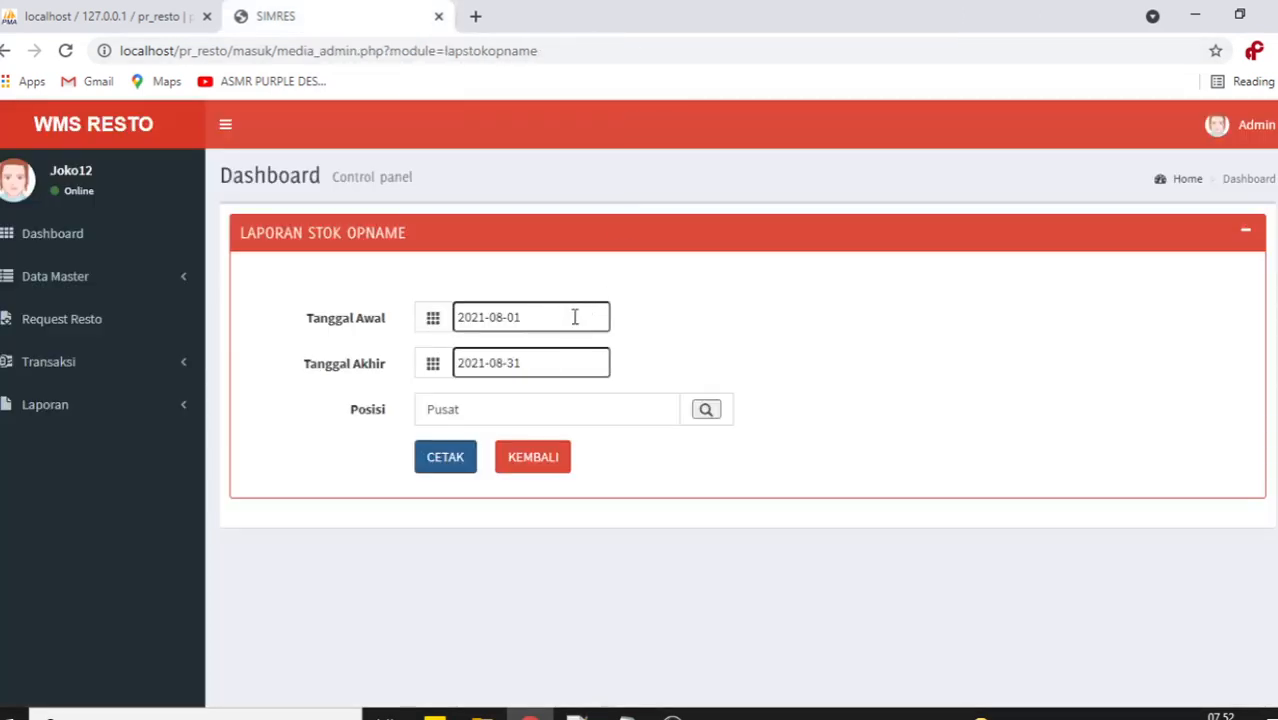
Print the August 2021 stock opname for RESTO 1 (SATU), review it, and close the tab.
left_click(695, 412)
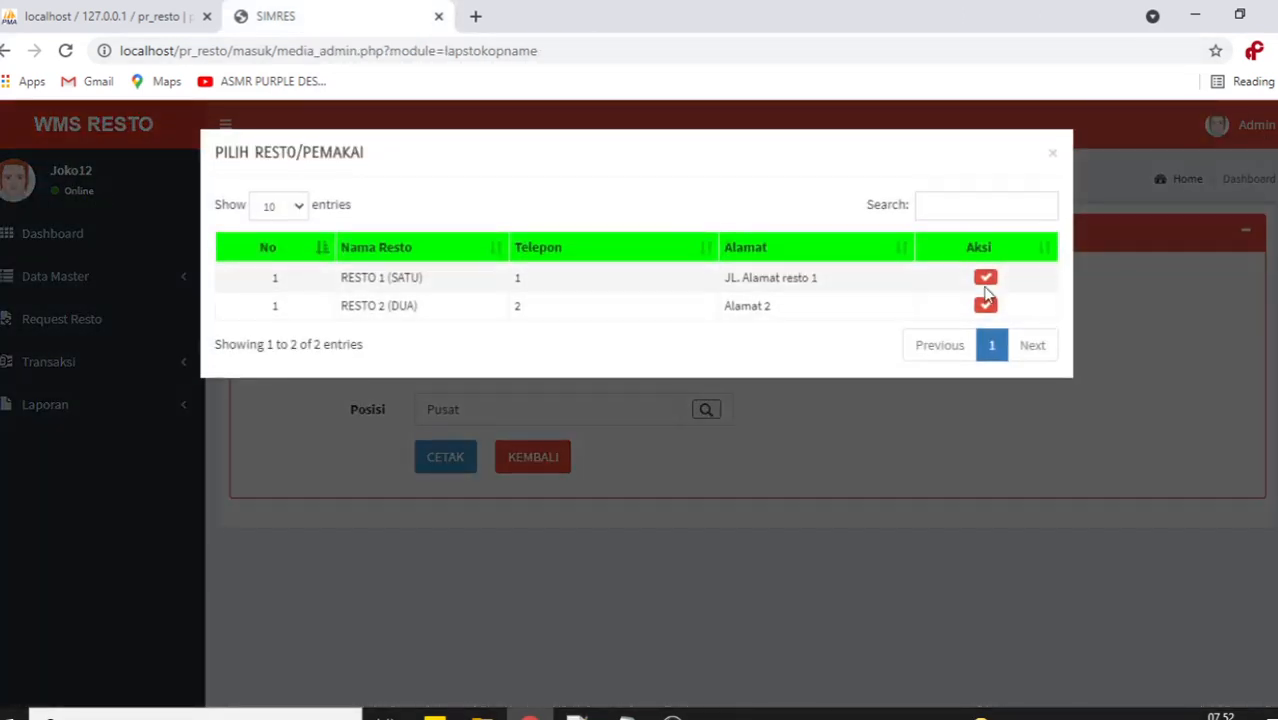
left_click(985, 279)
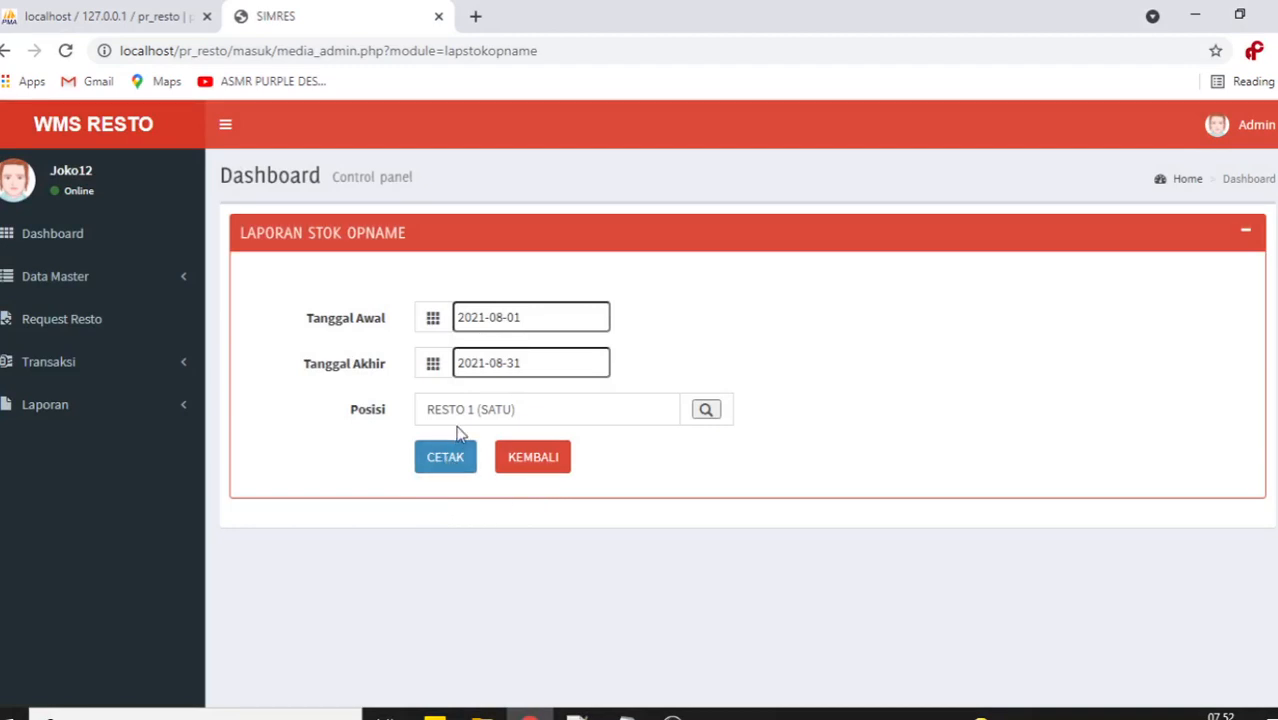
left_click(457, 464)
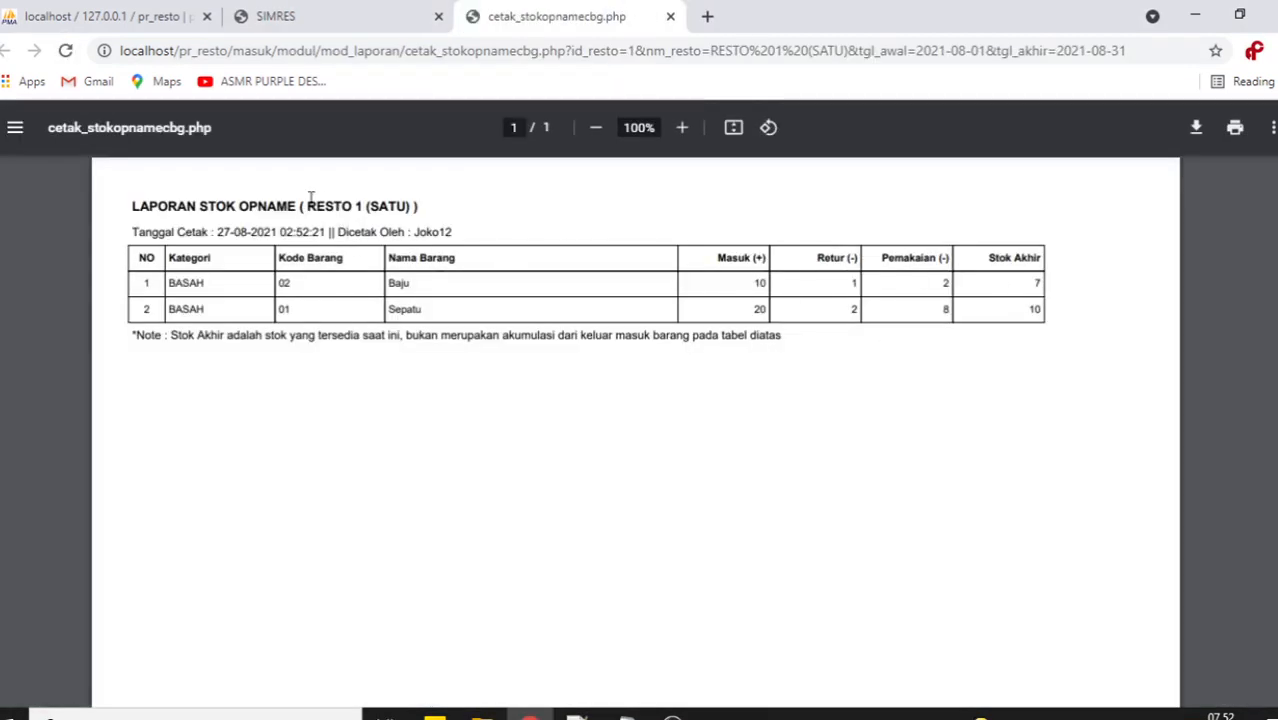
left_click_drag(132, 205, 459, 203)
left_click(478, 212)
left_click_drag(218, 236, 405, 229)
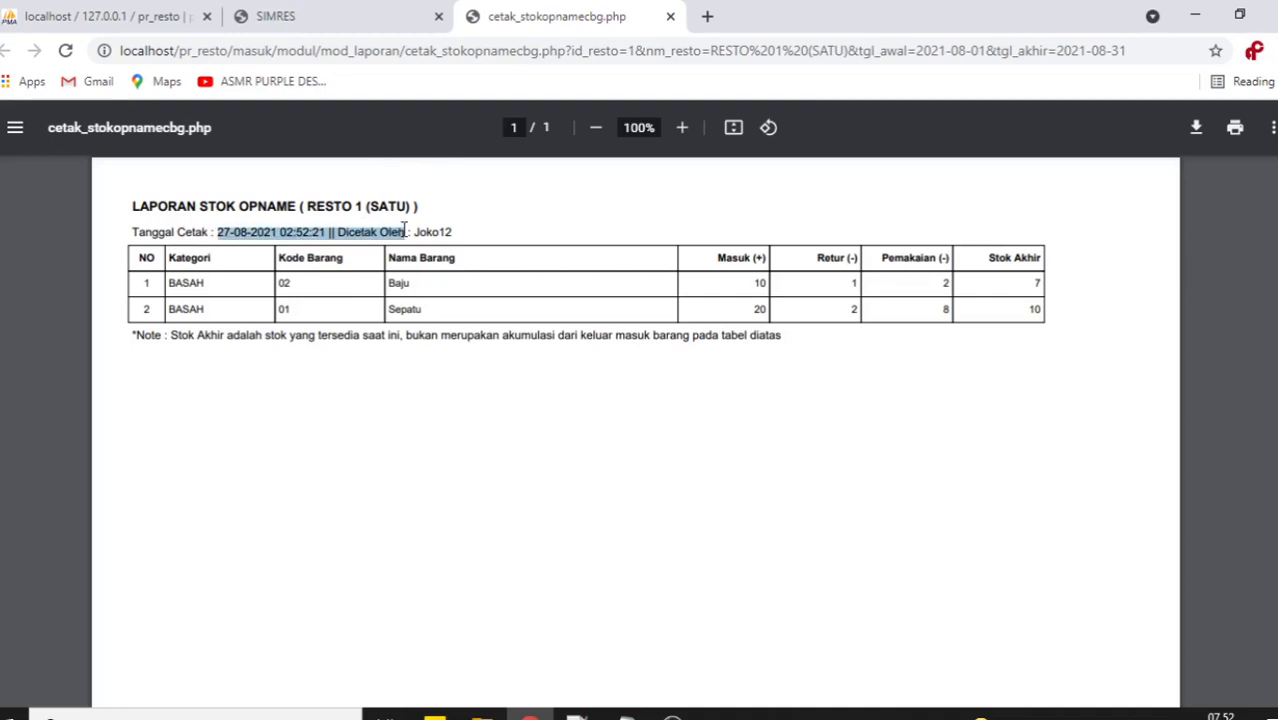
left_click(456, 231)
left_click(670, 16)
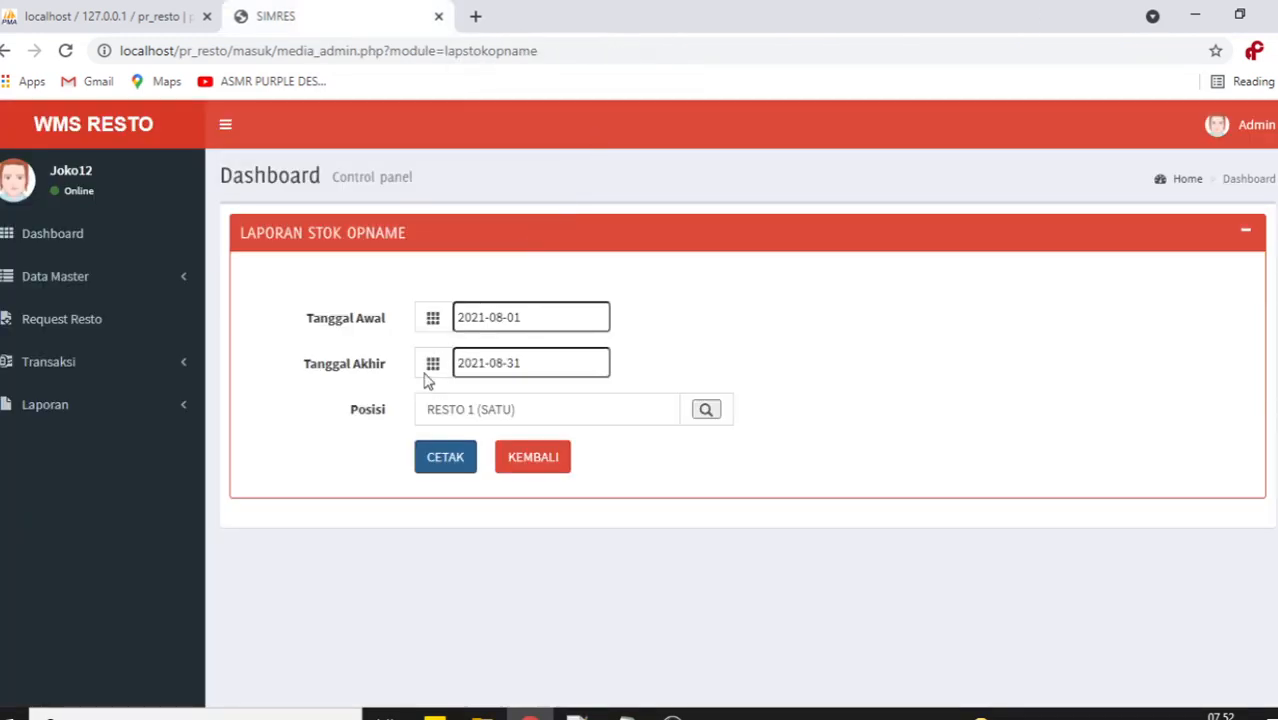
Print the Barang Masuk report for 2021-08-01 to 2021-08-31, supplier ALL, then close it.
left_click(95, 415)
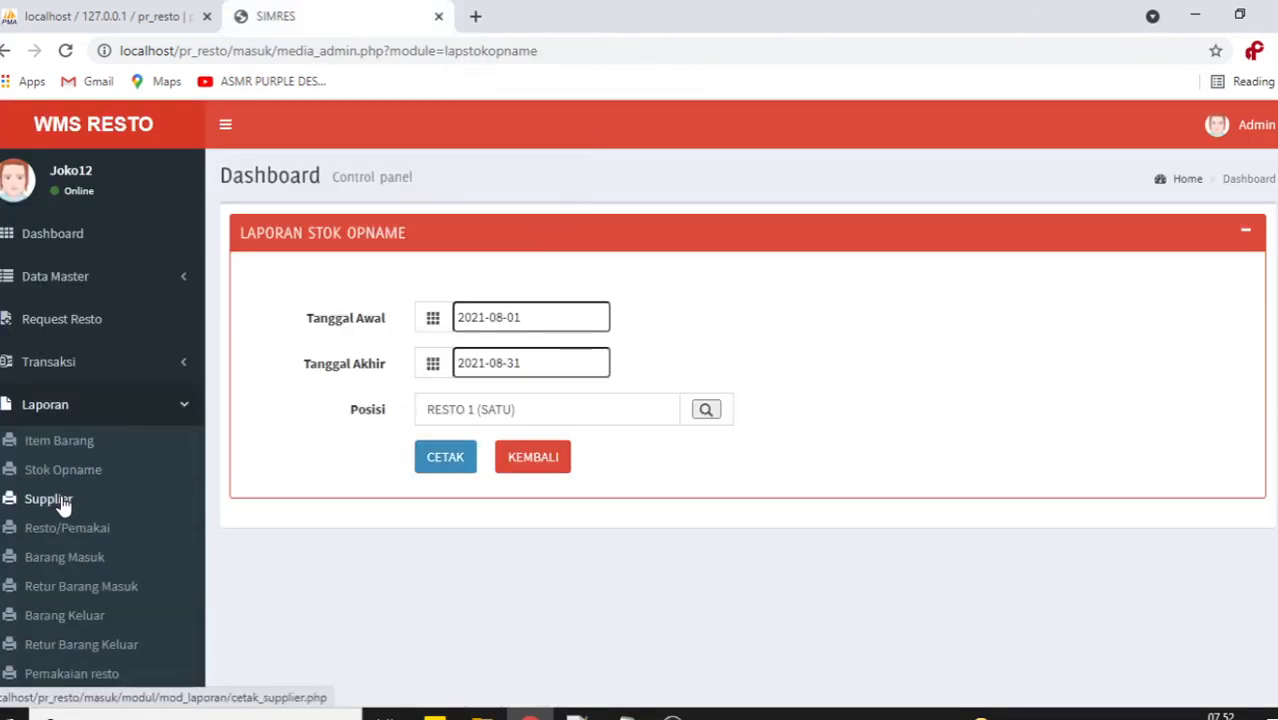
scroll(92, 537, "down", 1)
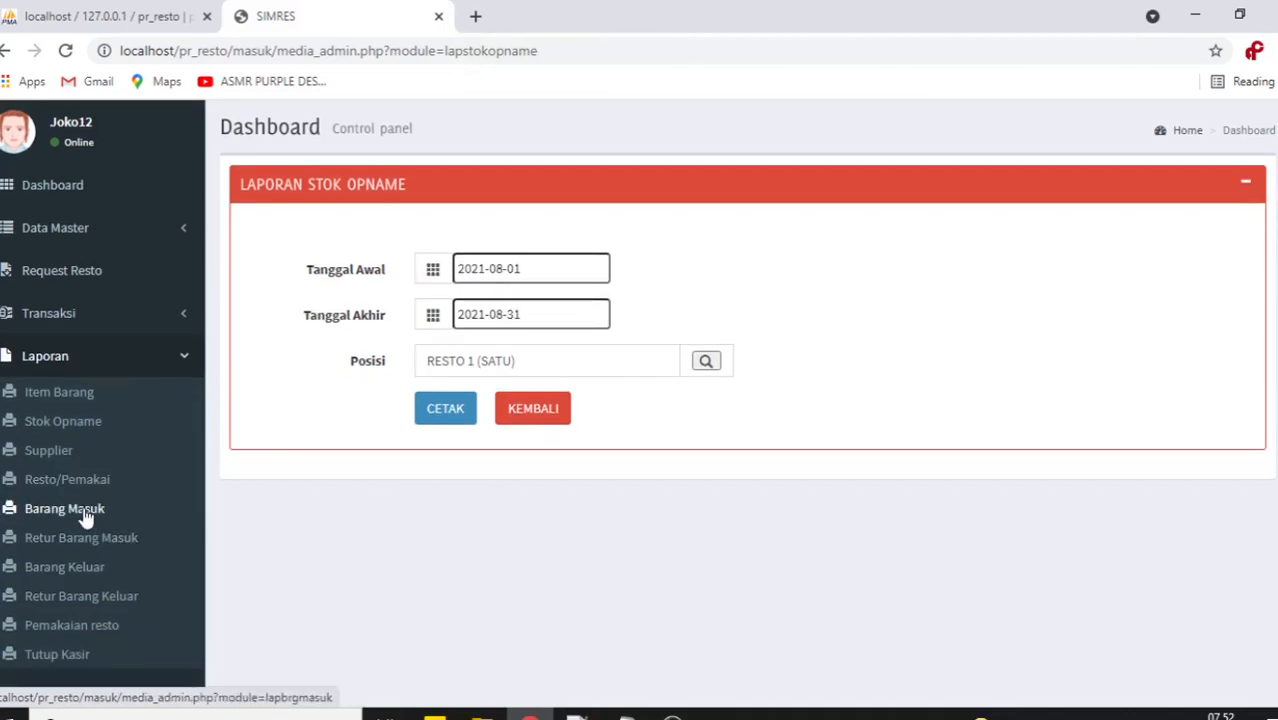
left_click(86, 515)
left_click(547, 318)
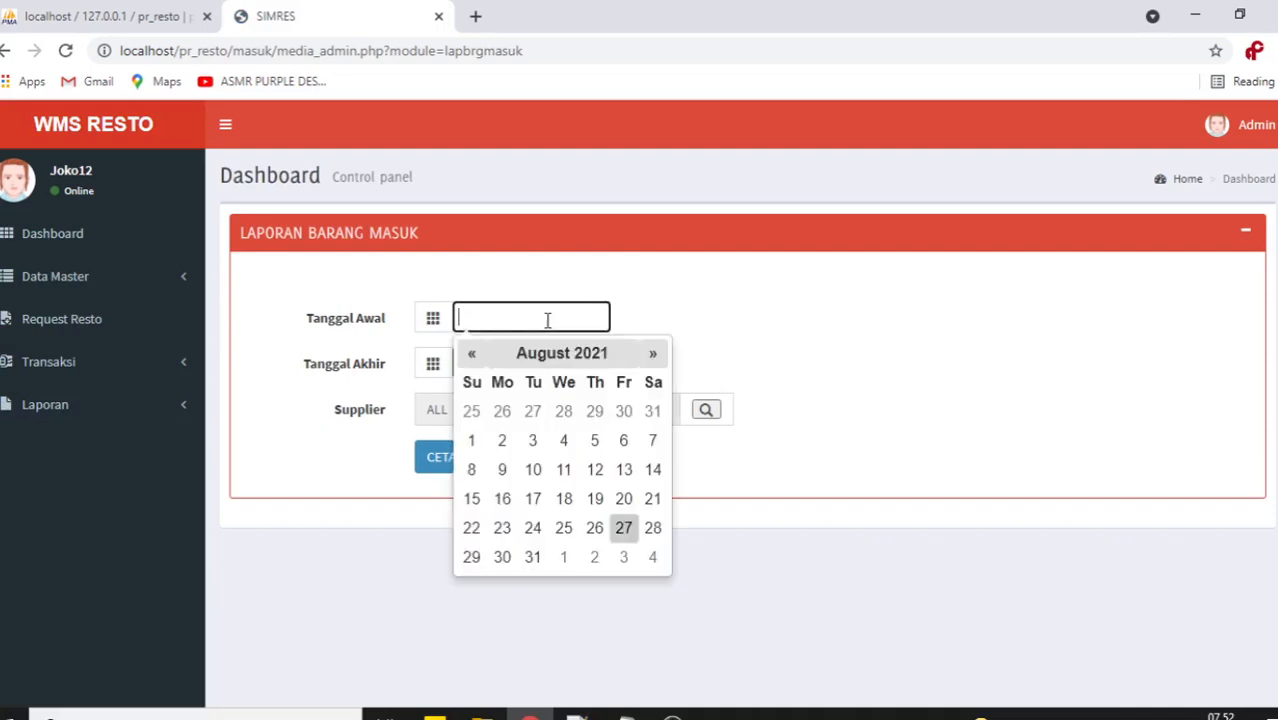
left_click(480, 440)
left_click(542, 364)
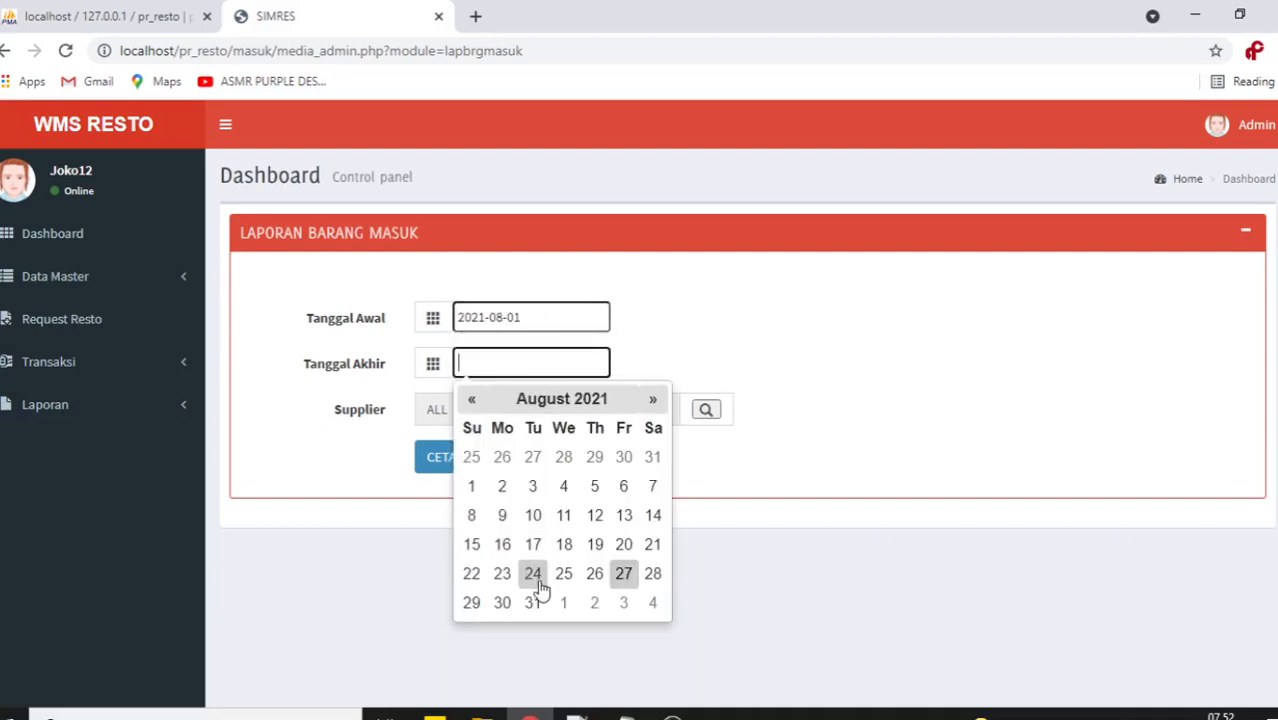
left_click(532, 600)
left_click(443, 463)
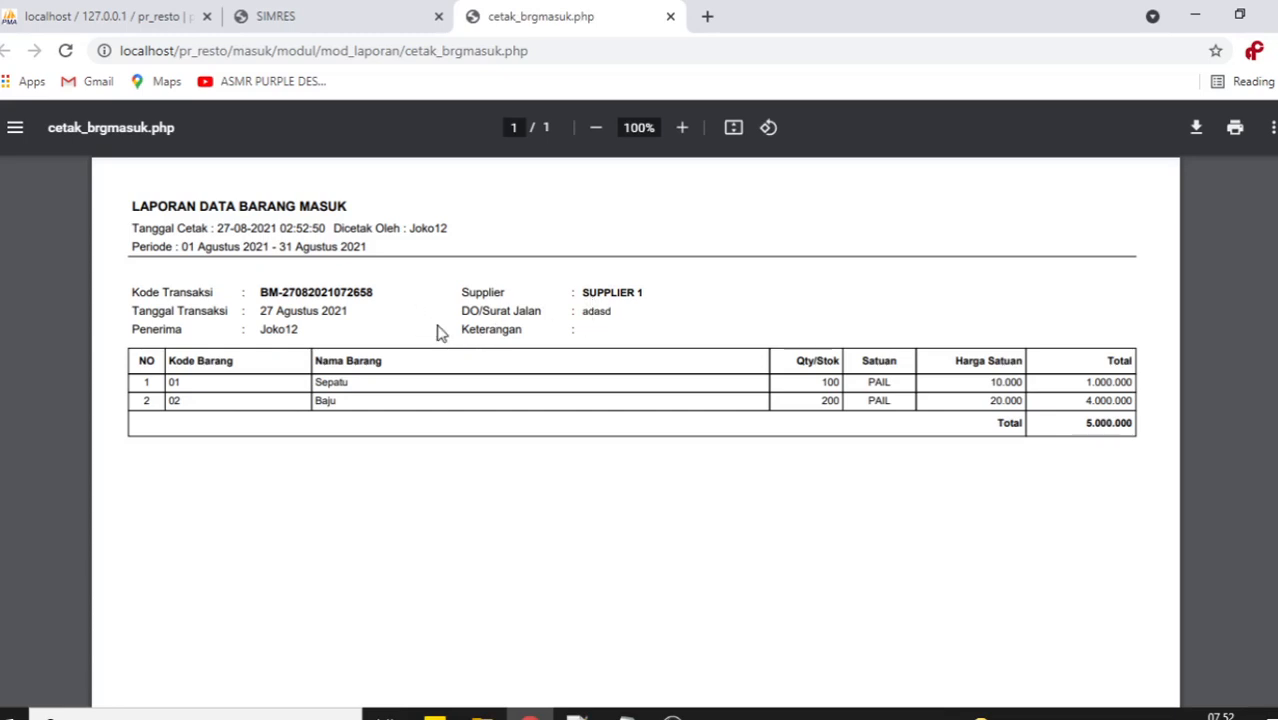
left_click(670, 19)
left_click(112, 415)
scroll(133, 577, "down", 1)
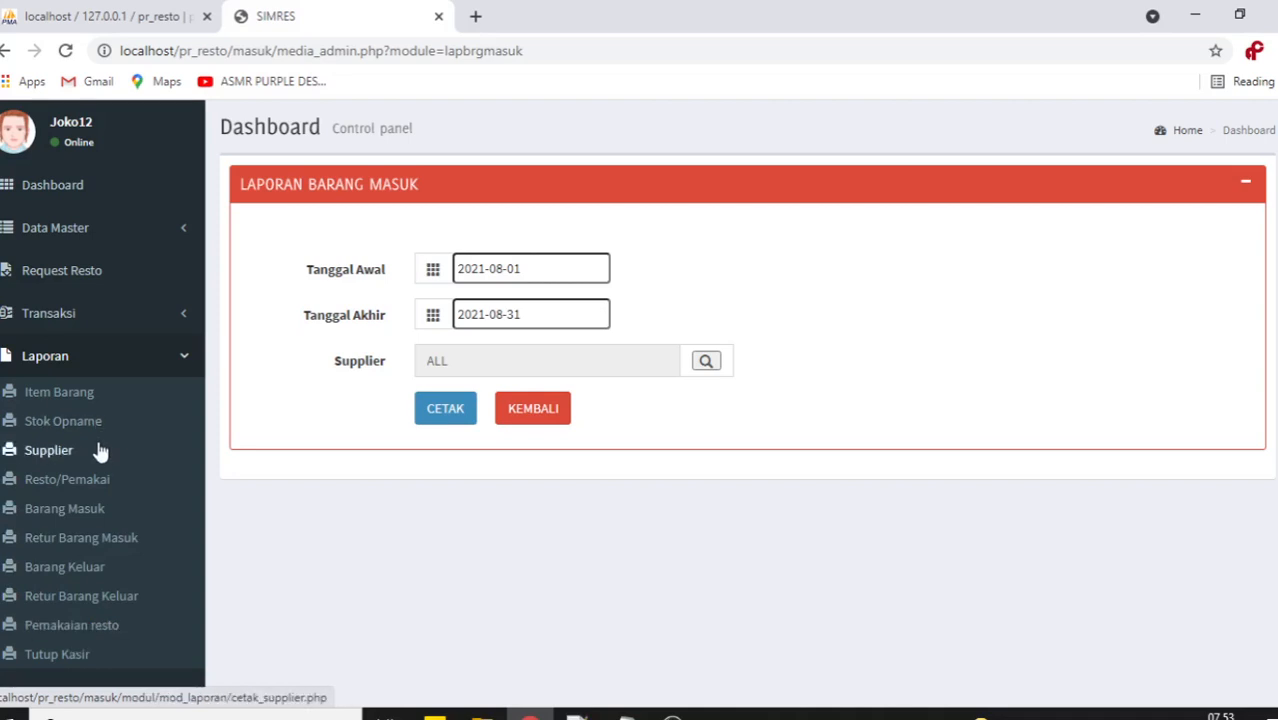
Print the resto usage report for 2021-08-01 to 2021-08-31.
left_click(100, 622)
left_click(517, 317)
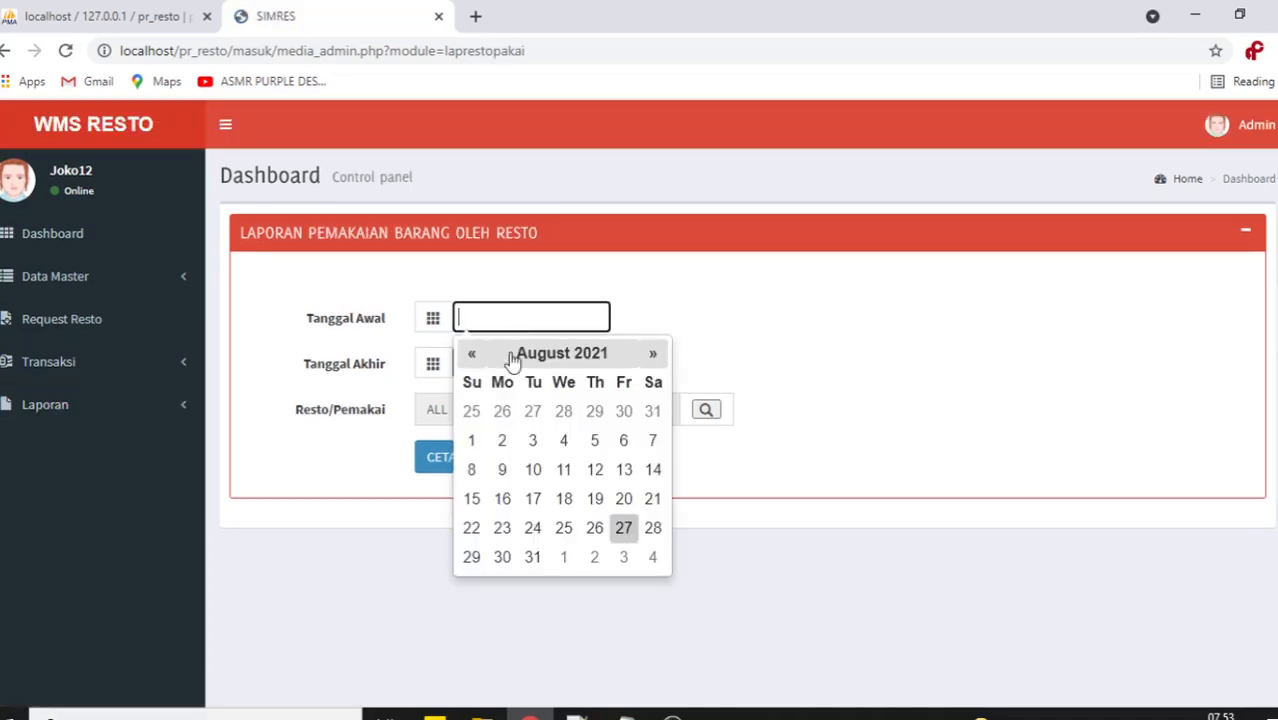
left_click(474, 440)
left_click(503, 360)
left_click(532, 602)
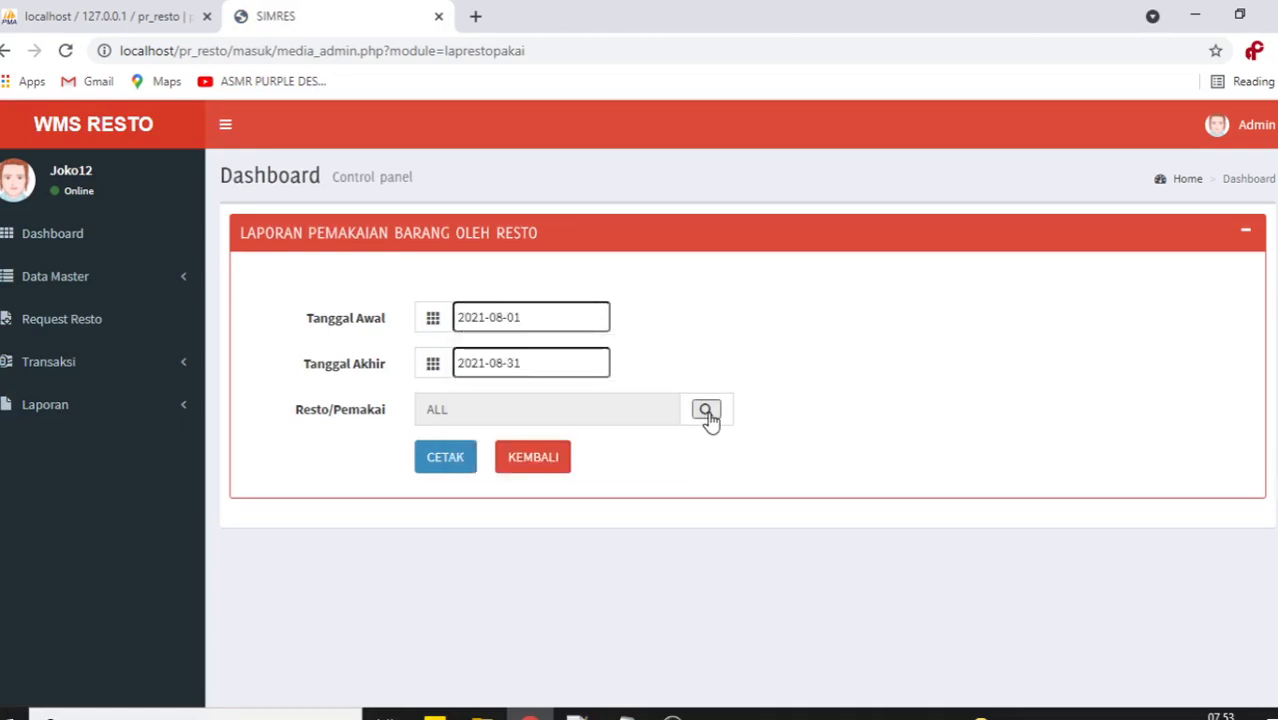
left_click(447, 456)
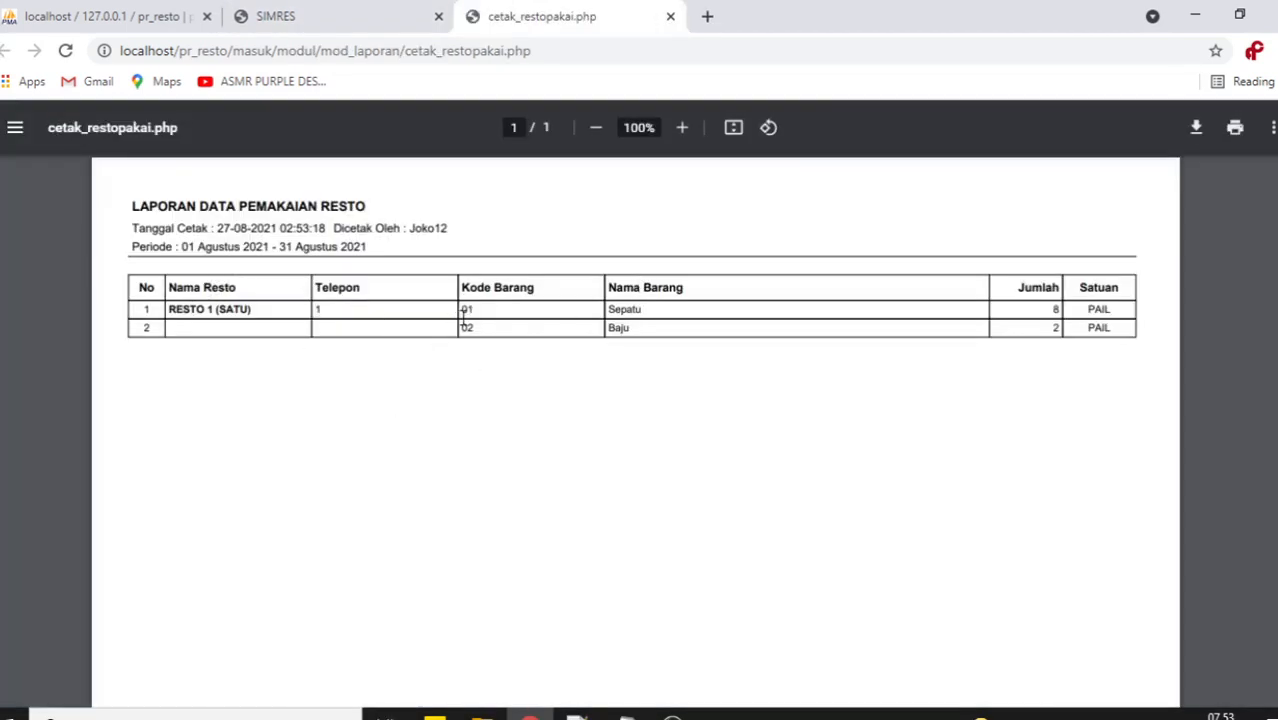
Review the usage PDF's item codes, resto name and period, then close it.
mouse_move(467, 315)
left_mouse_down()
mouse_move(516, 322)
mouse_move(450, 332)
left_mouse_up()
left_click(279, 316)
left_click_drag(265, 311, 163, 311)
left_click_drag(654, 302, 611, 308)
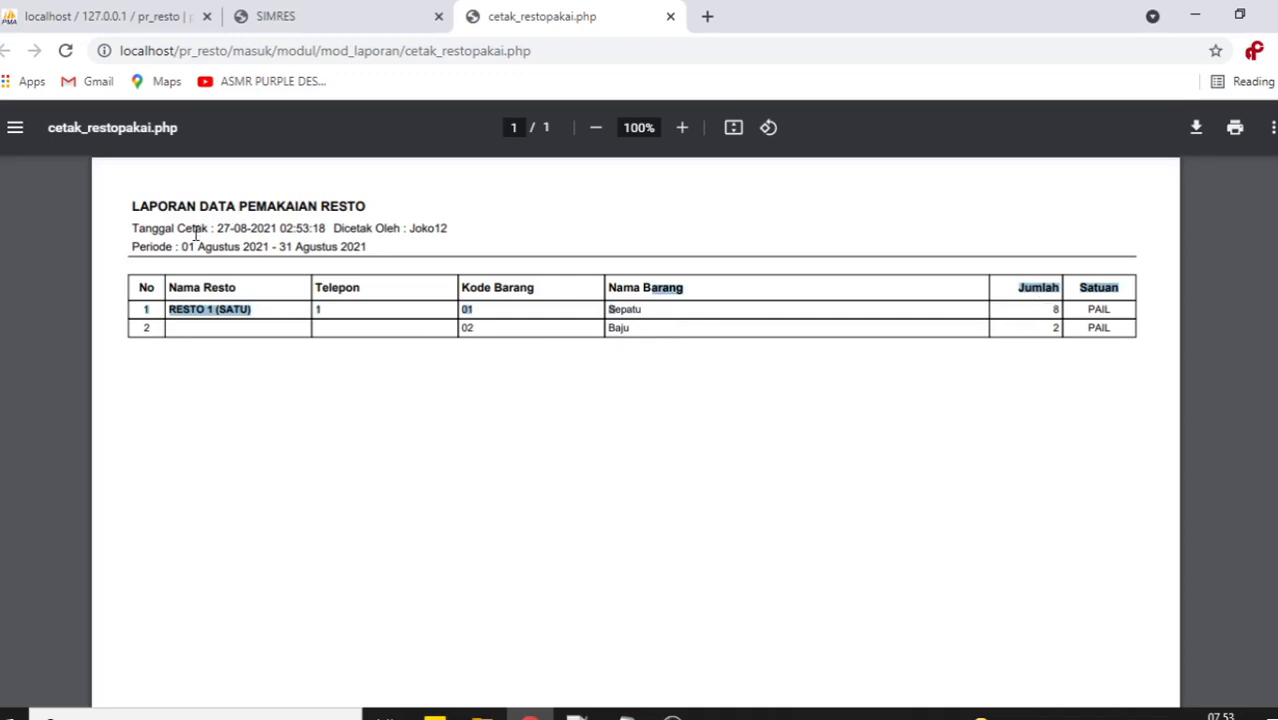
left_click_drag(176, 250, 367, 249)
left_click(997, 376)
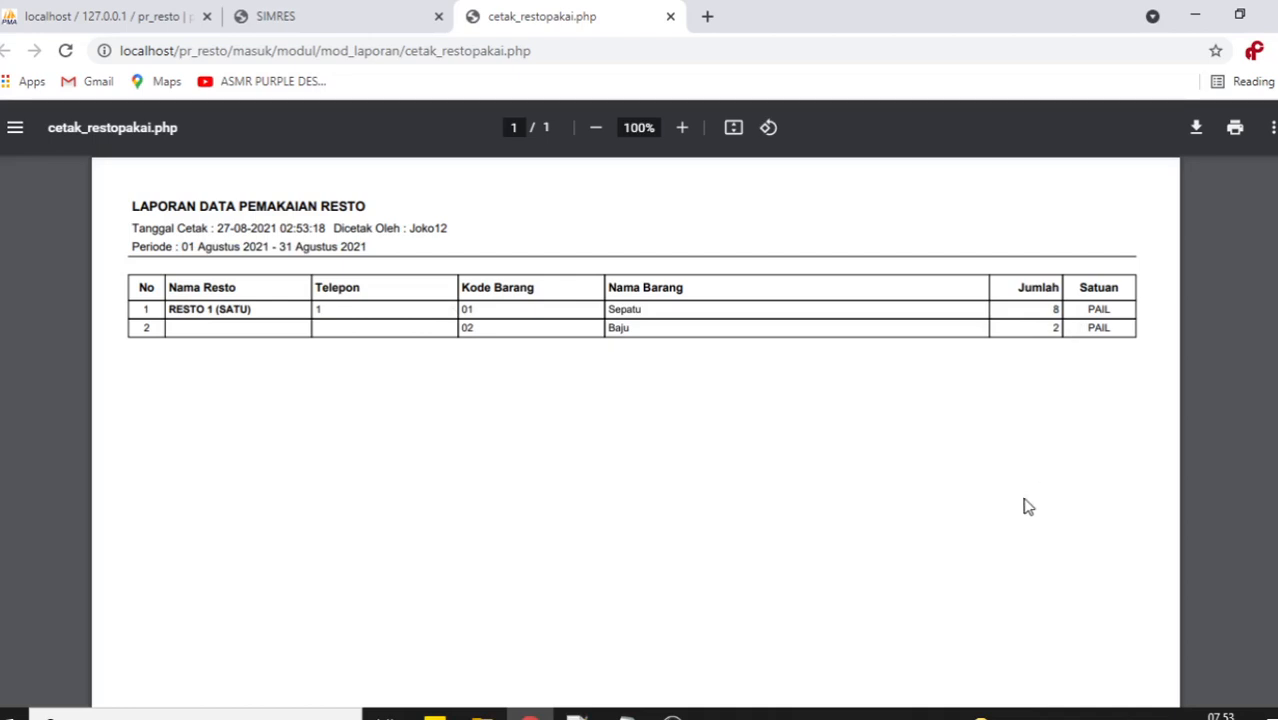
left_click(670, 17)
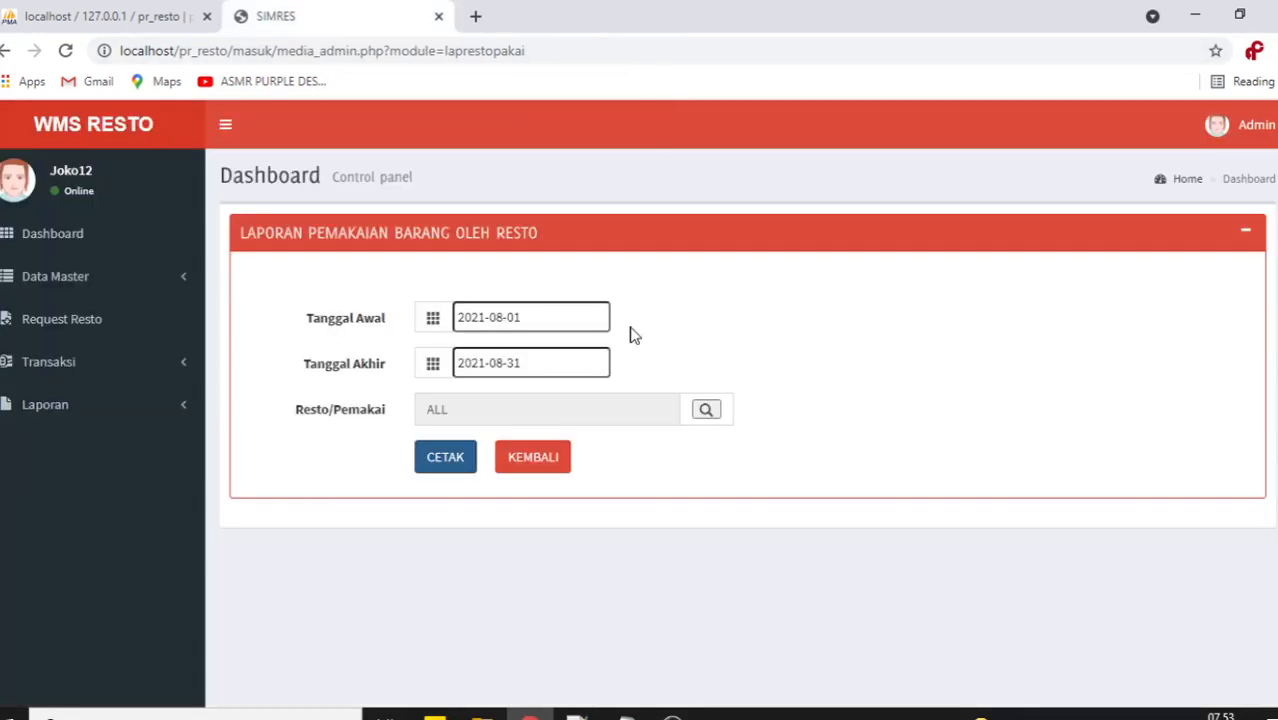
Choose RESTO 1 (SATU) as the resto on the usage report form.
left_click(707, 411)
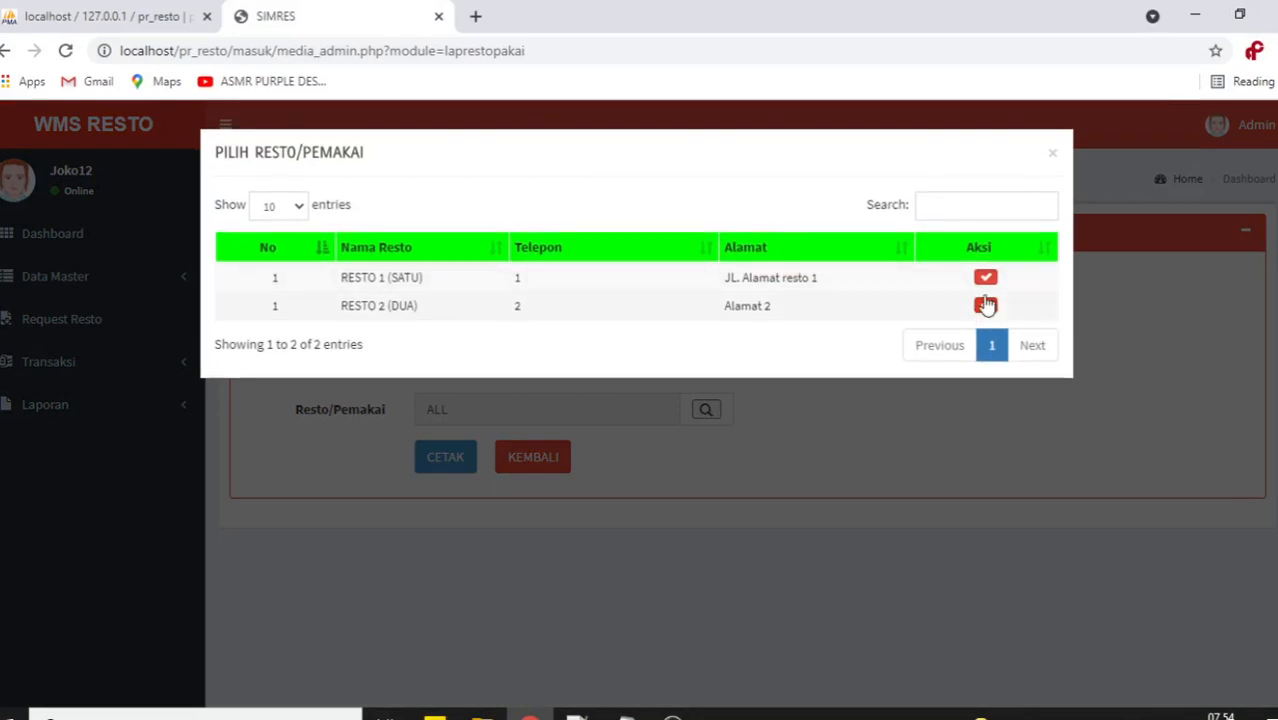
left_click(984, 288)
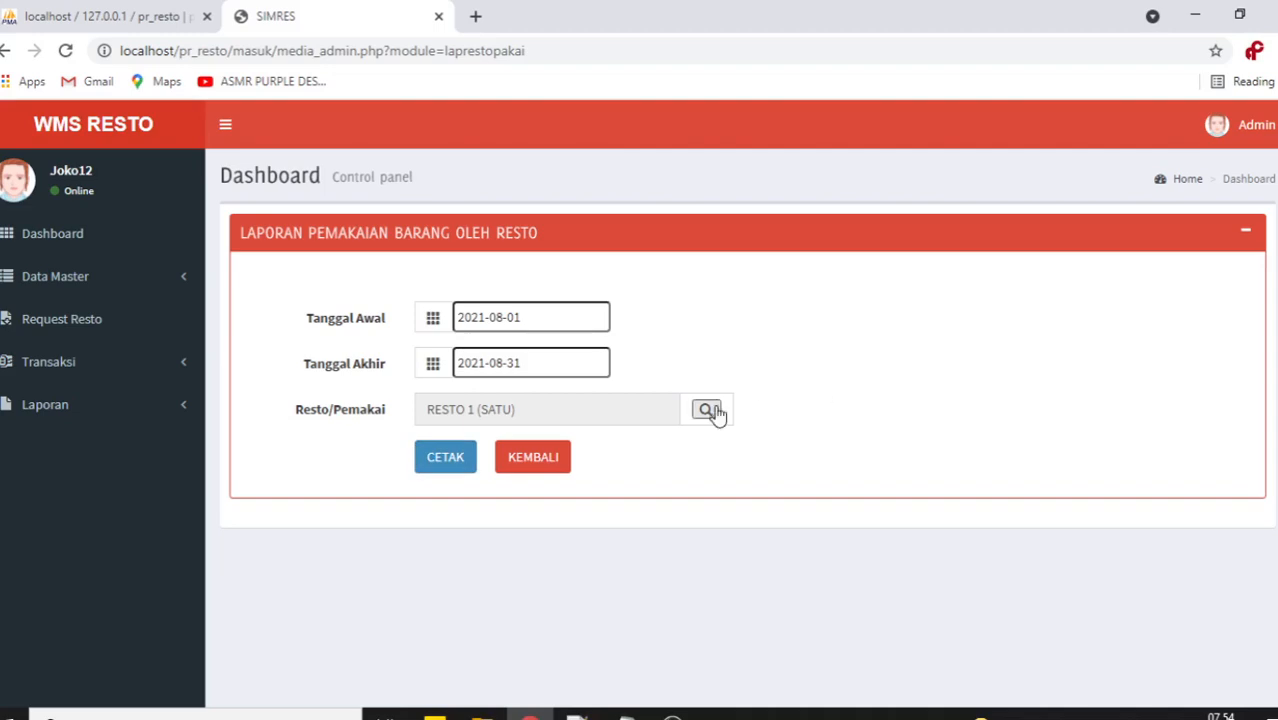
left_click(714, 413)
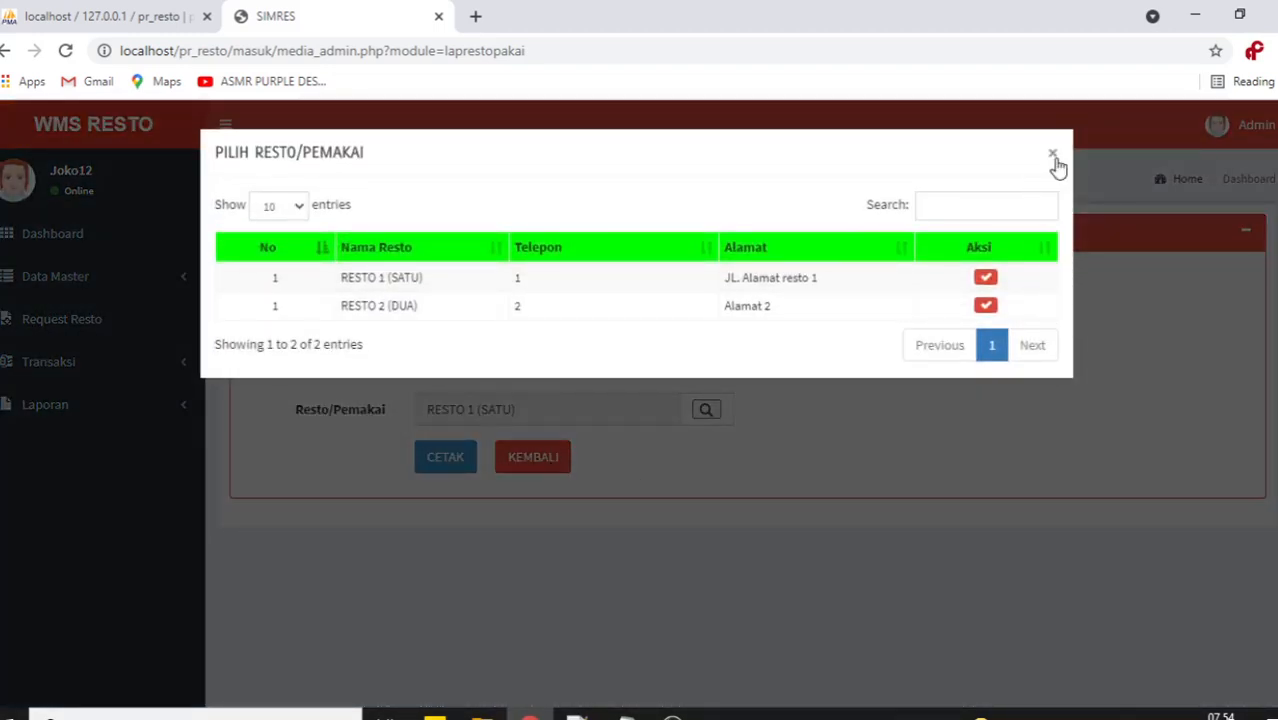
left_click(1053, 157)
left_click(104, 410)
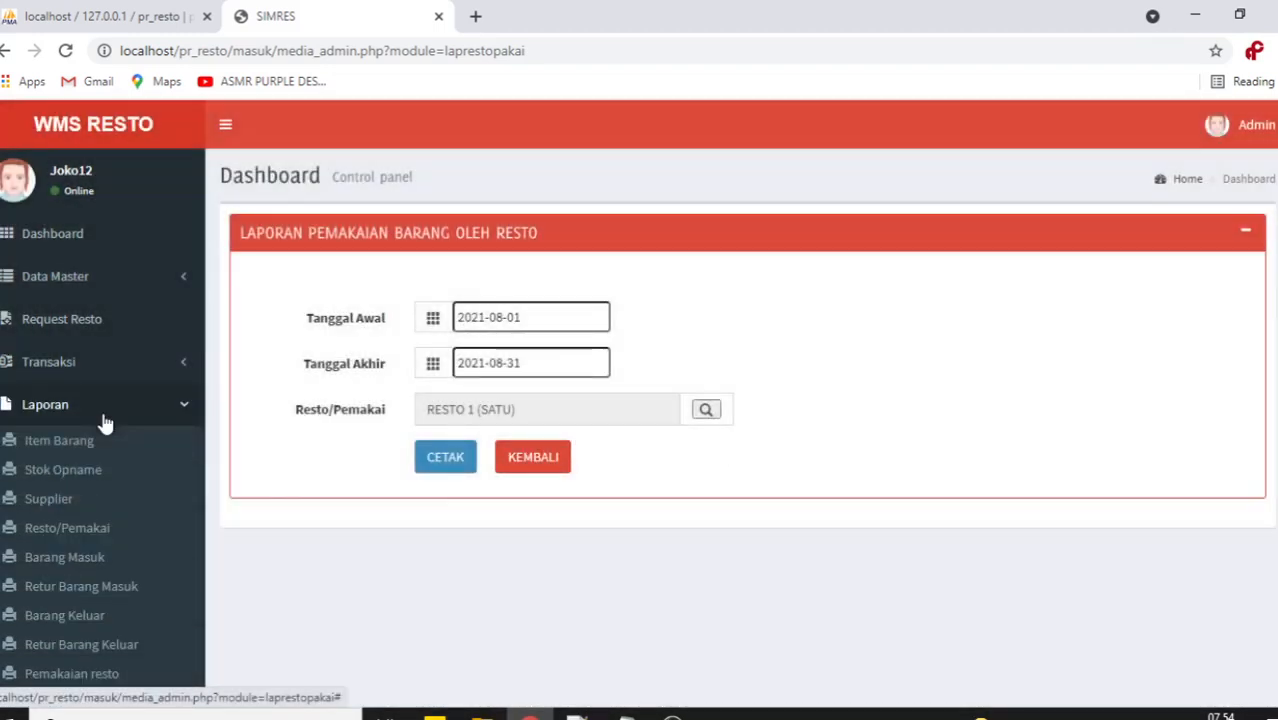
scroll(105, 423, "down", 1)
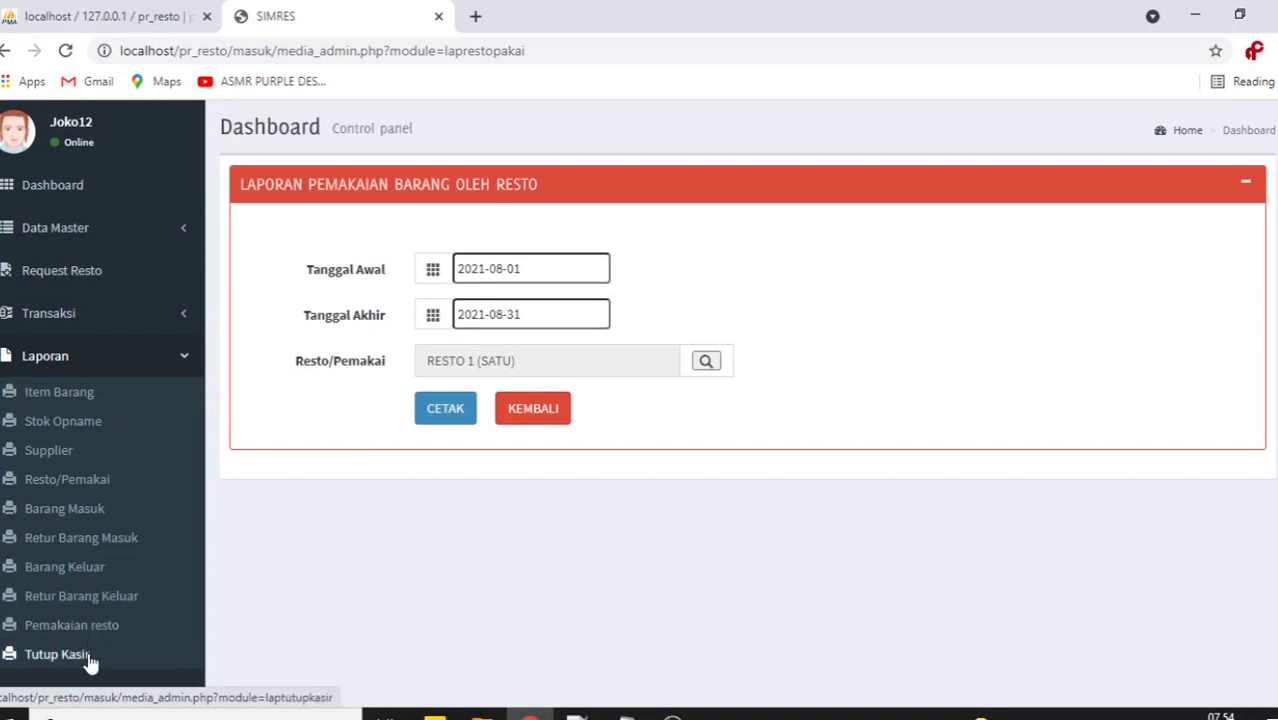
Print the Tutup Kasir report for 2021-08-01 to 2021-08-31 with Resto left at ALL.
left_click(90, 656)
left_click(475, 316)
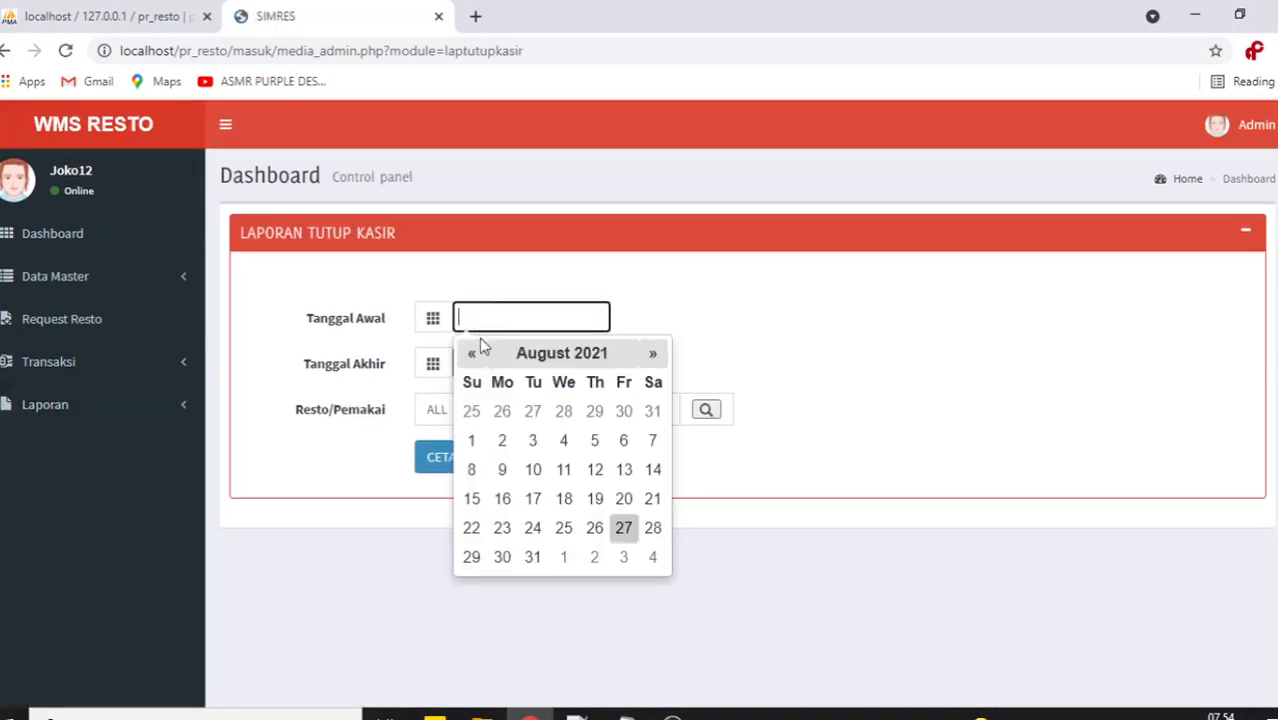
left_click(471, 440)
left_click(508, 358)
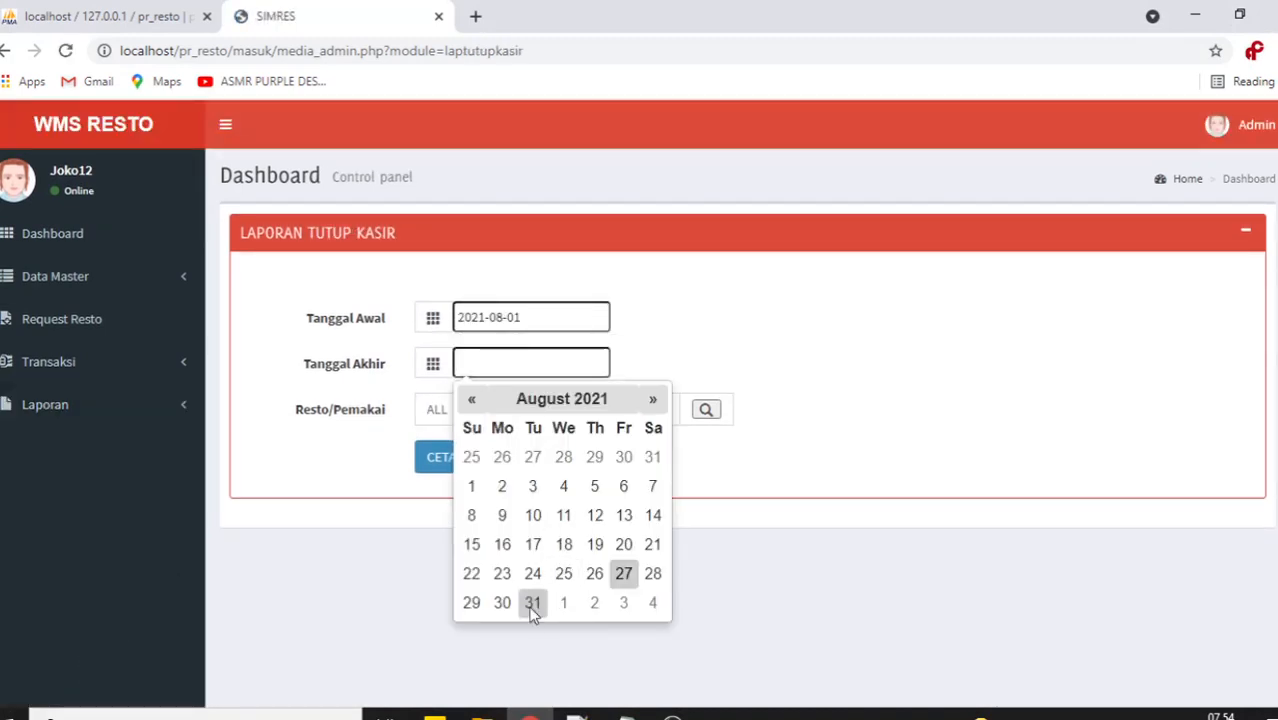
left_click(532, 604)
left_click(706, 410)
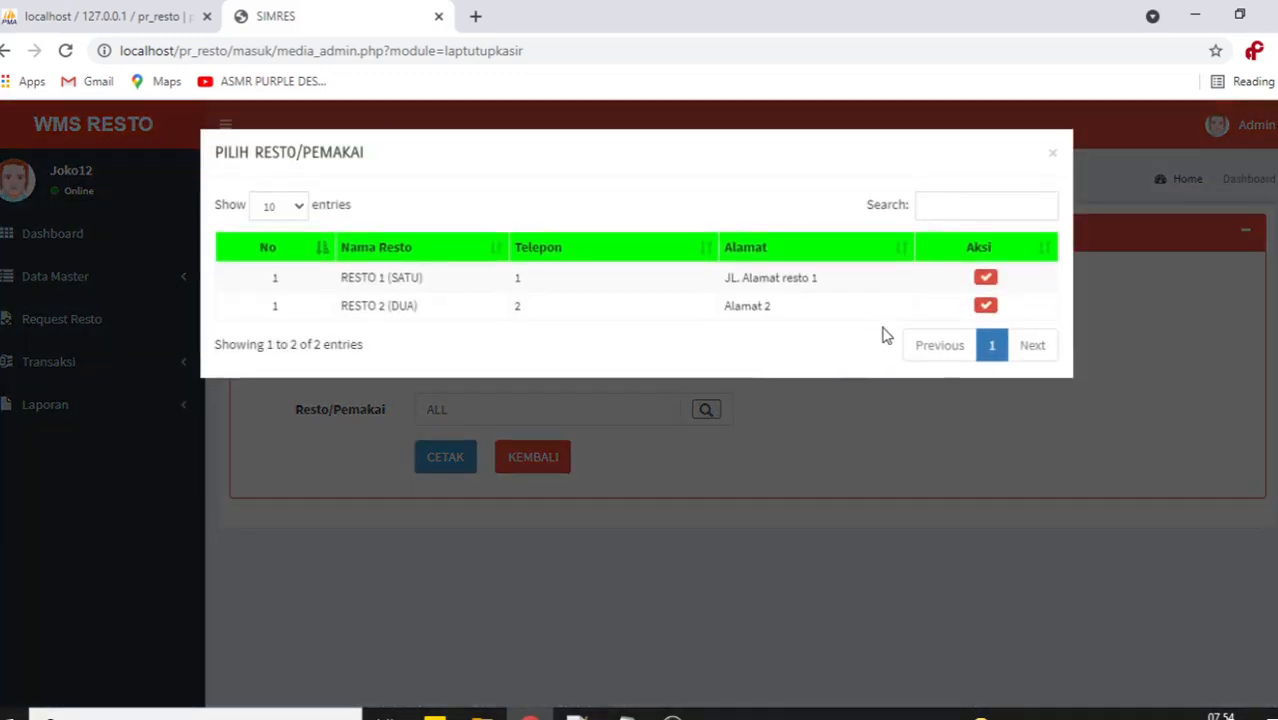
left_click(782, 508)
left_click(432, 470)
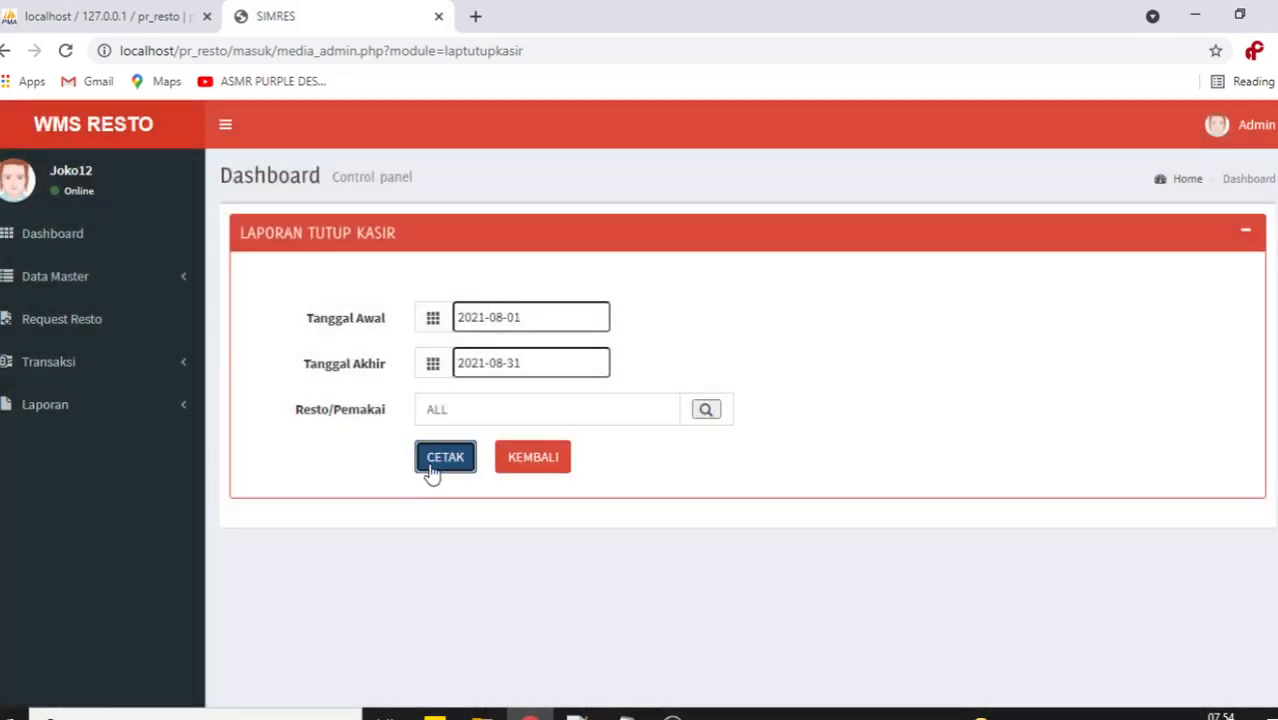
Scroll through the cashier-close PDF, check the Shift-1 value, then close it.
scroll(642, 393, "down", 4)
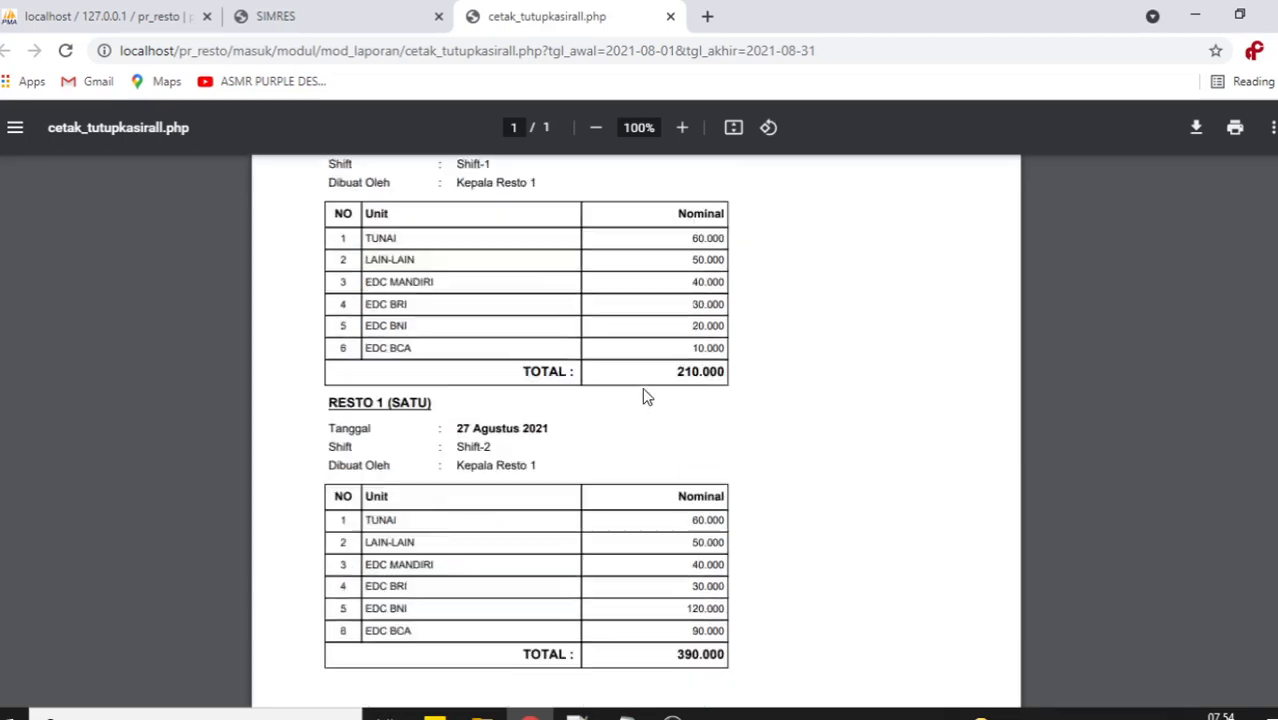
scroll(642, 393, "up", 4)
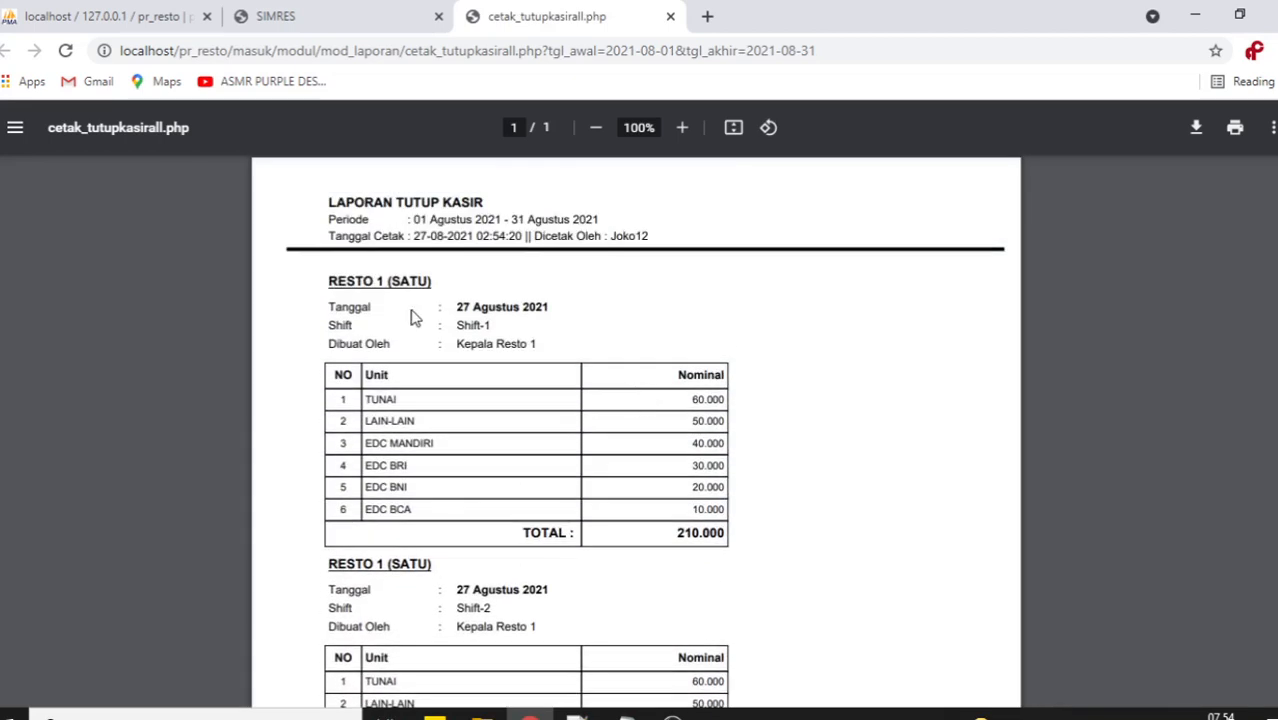
scroll(415, 317, "down", 4)
scroll(415, 317, "up", 1)
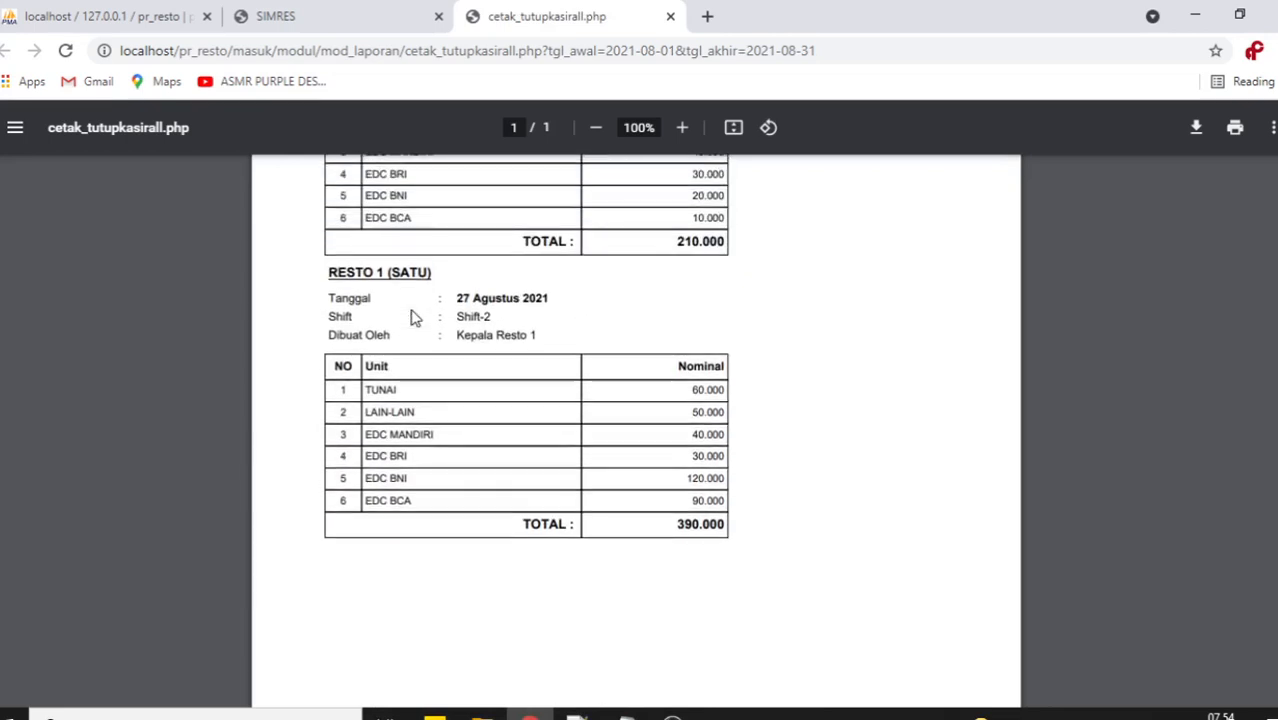
scroll(520, 360, "up", 3)
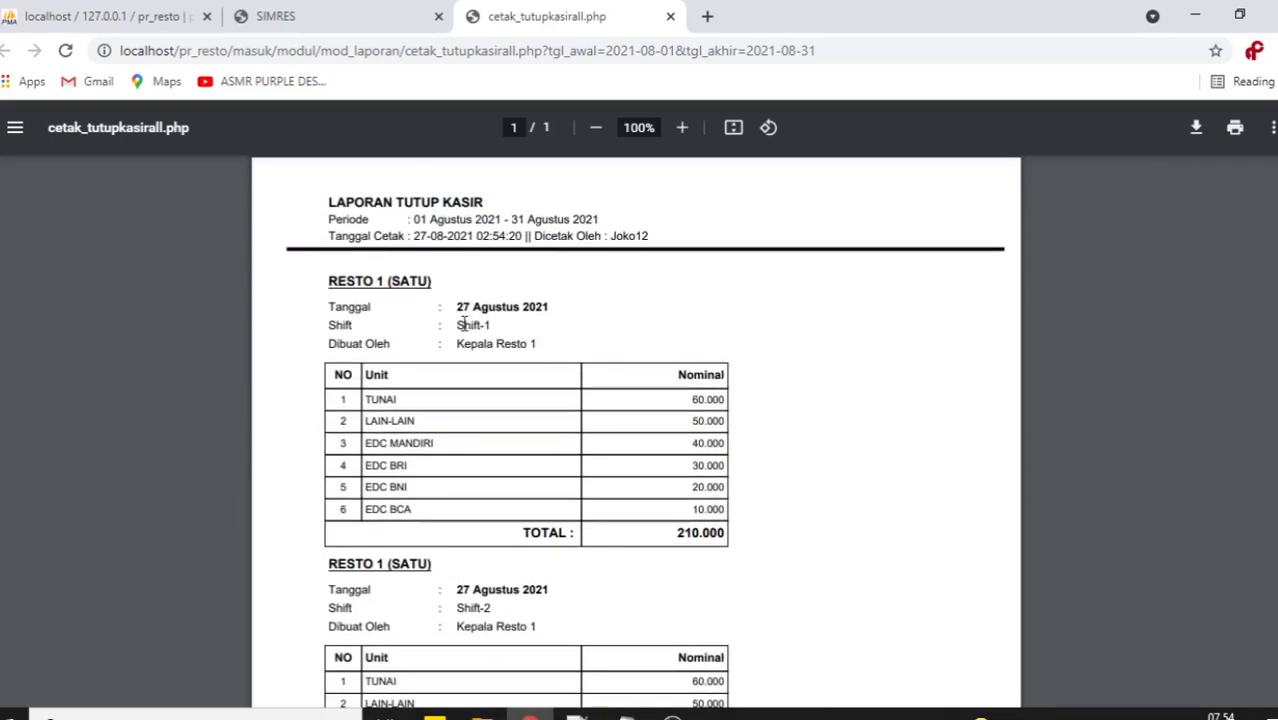
left_click_drag(457, 325, 500, 327)
scroll(500, 330, "down", 5)
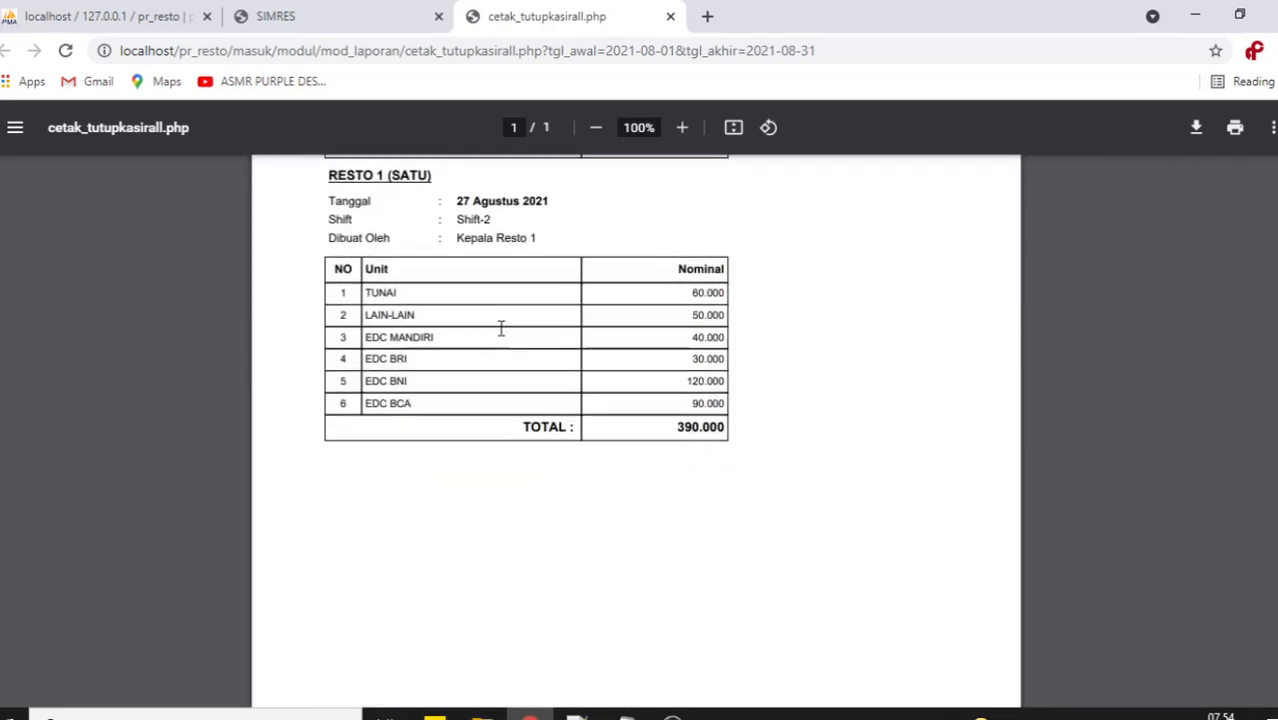
scroll(565, 530, "up", 4)
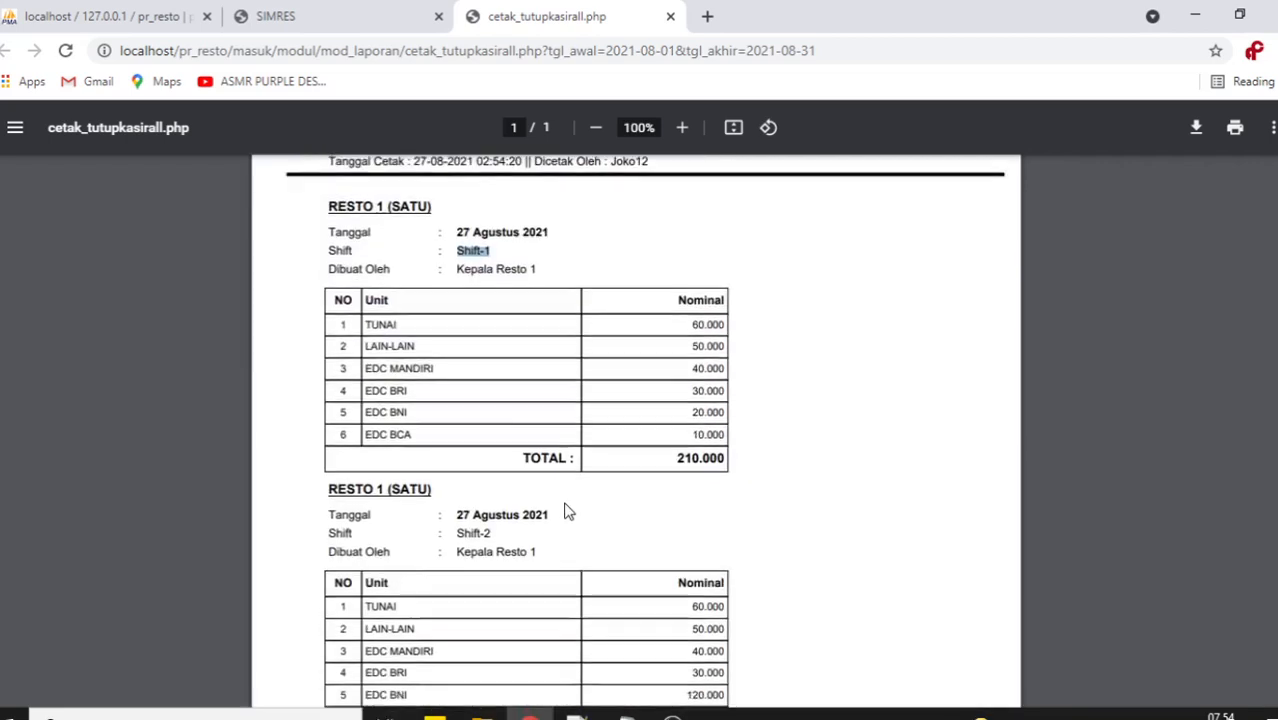
scroll(565, 512, "down", 5)
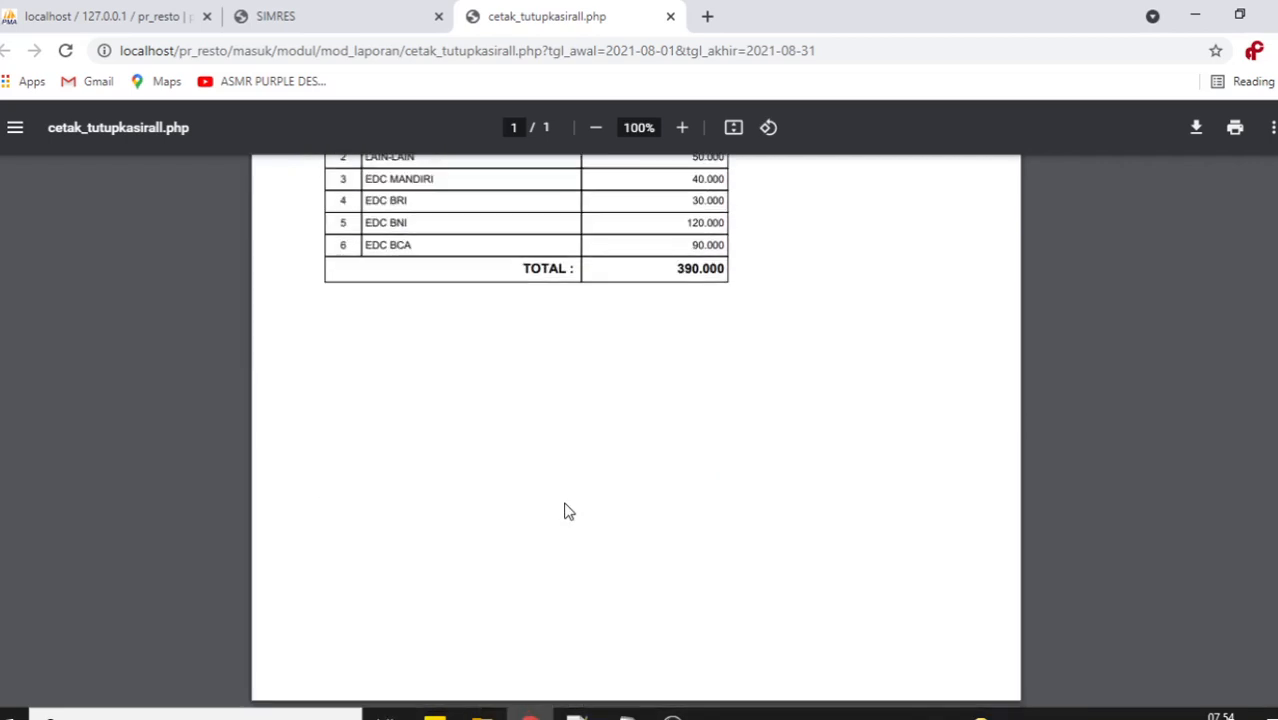
scroll(565, 512, "up", 6)
left_click(670, 16)
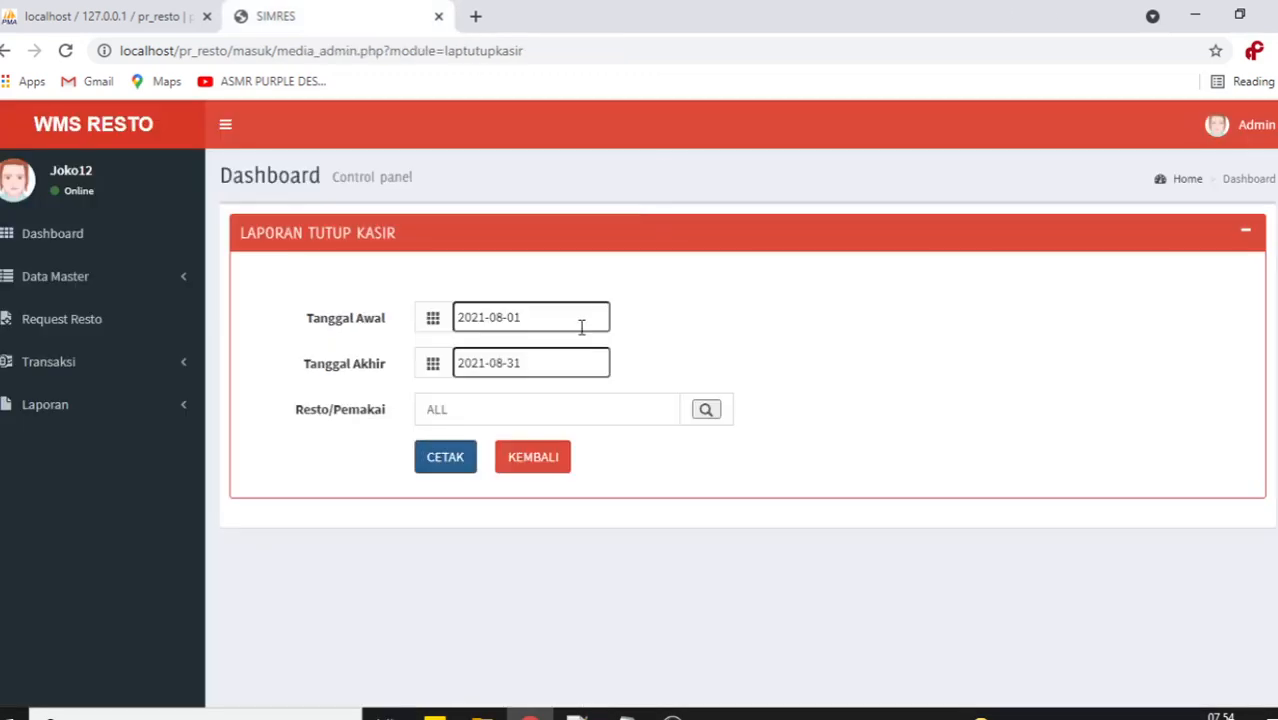
Print and review the RESTO 1 (SATU) cashier-close report, close it, then toggle Data Master.
left_click(705, 409)
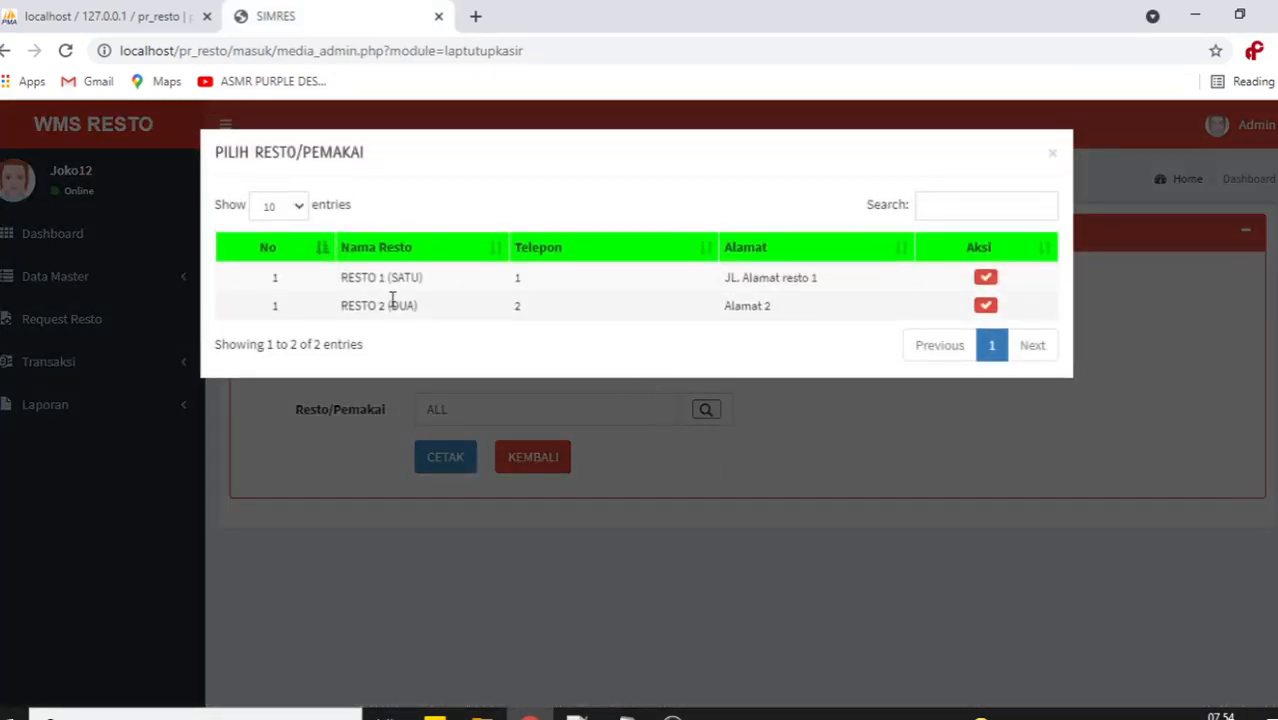
left_click(994, 284)
left_click(445, 457)
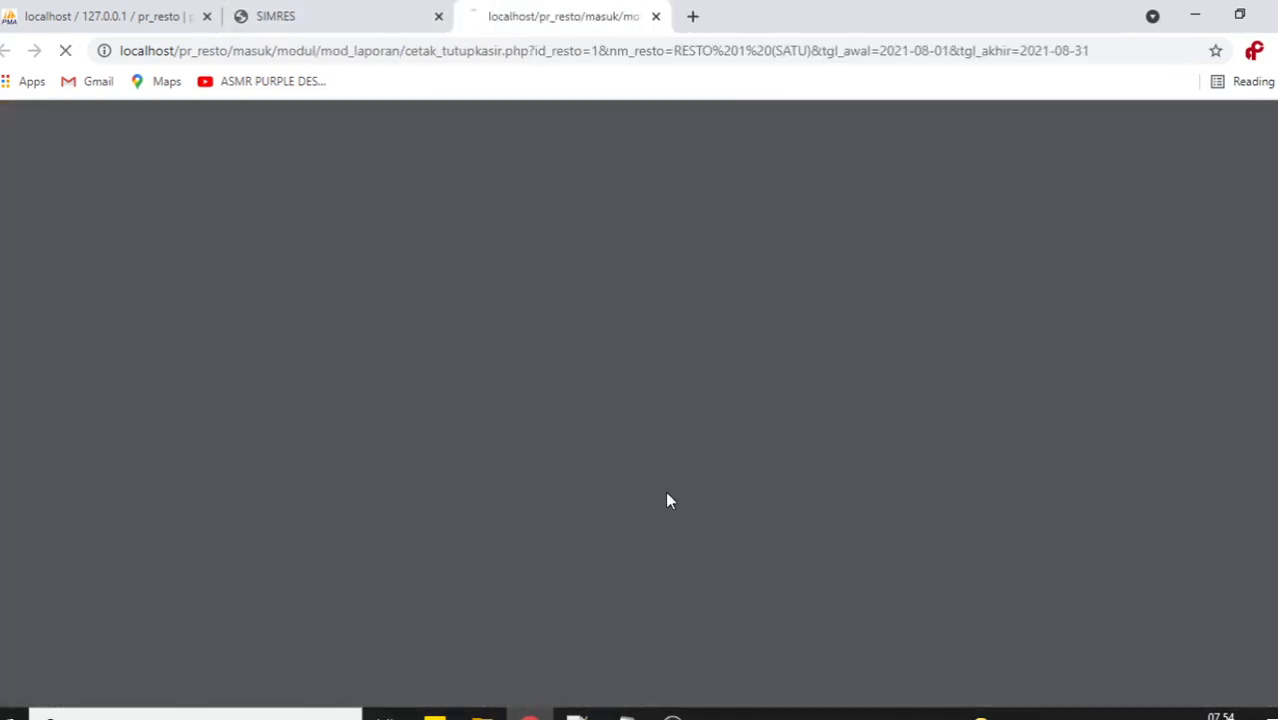
scroll(667, 490, "down", 5)
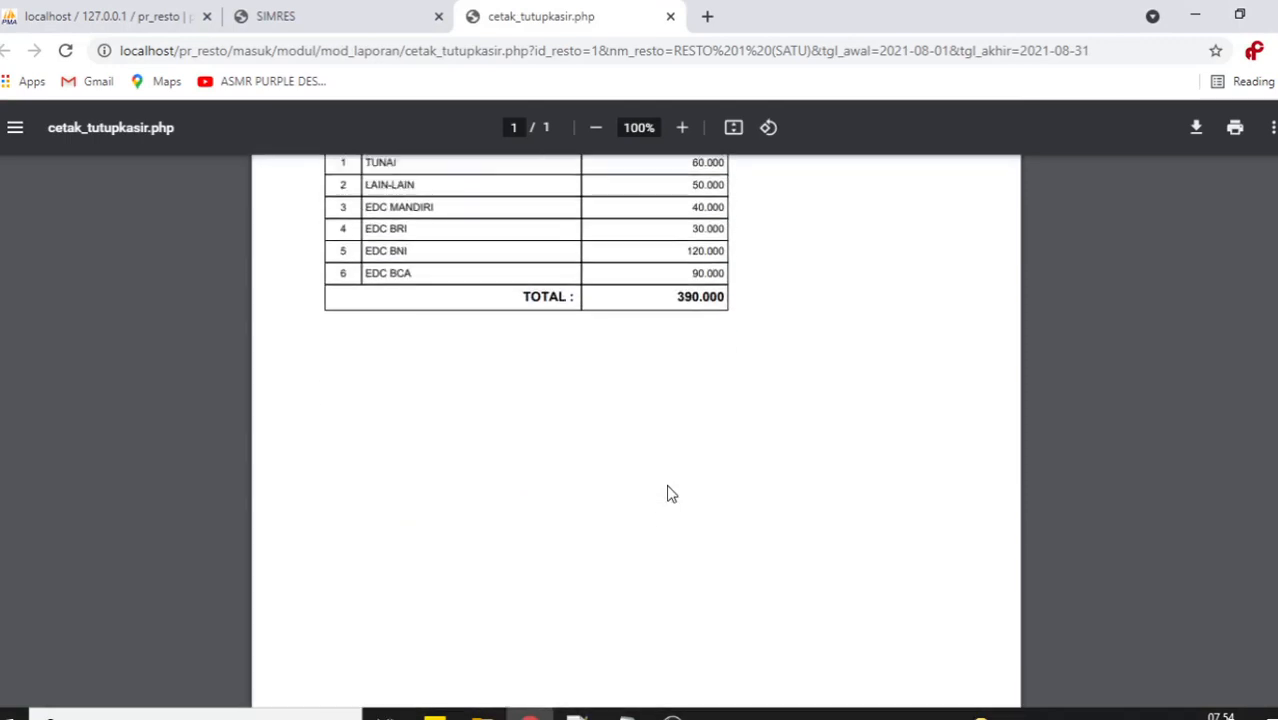
scroll(666, 470, "up", 5)
left_click(670, 16)
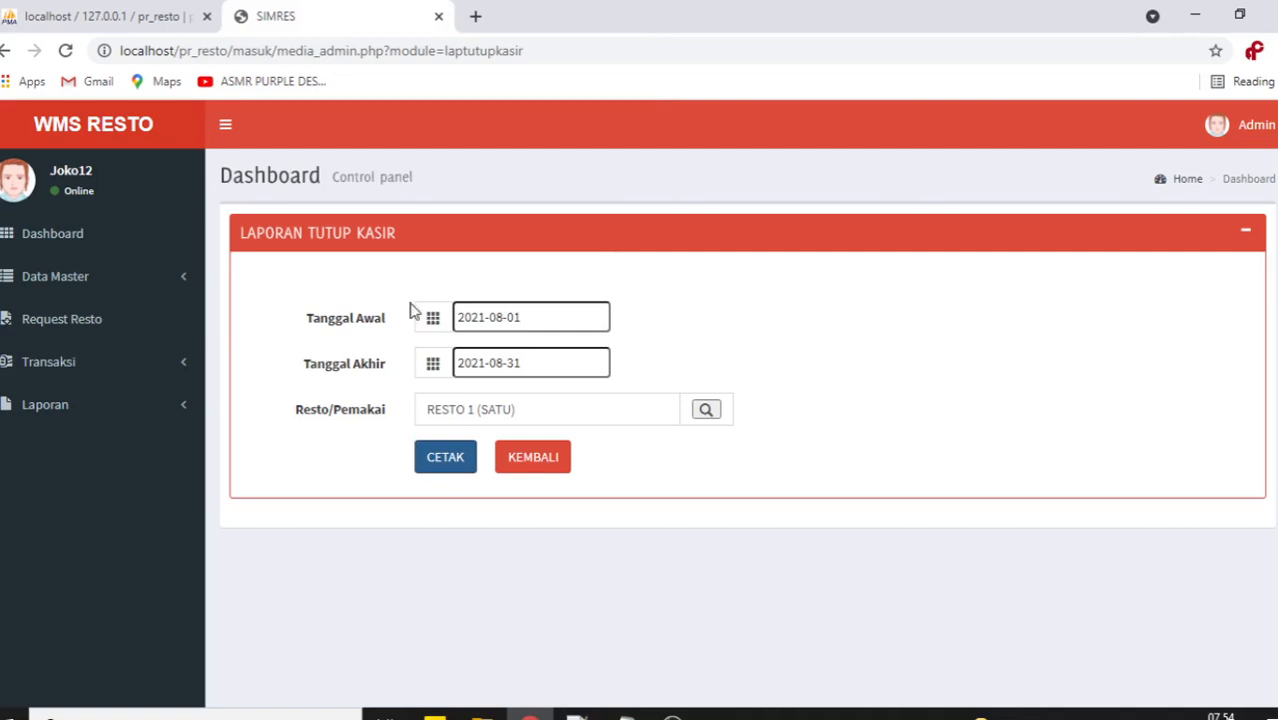
left_click(116, 296)
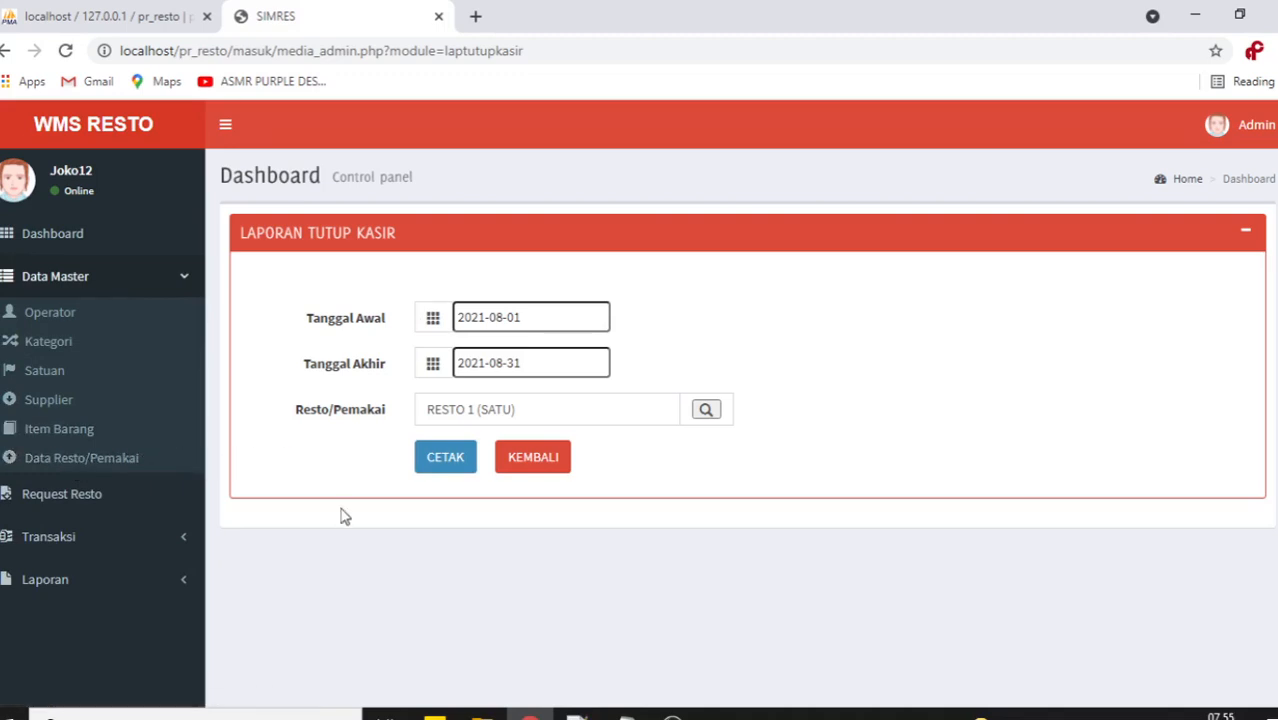
left_click(188, 280)
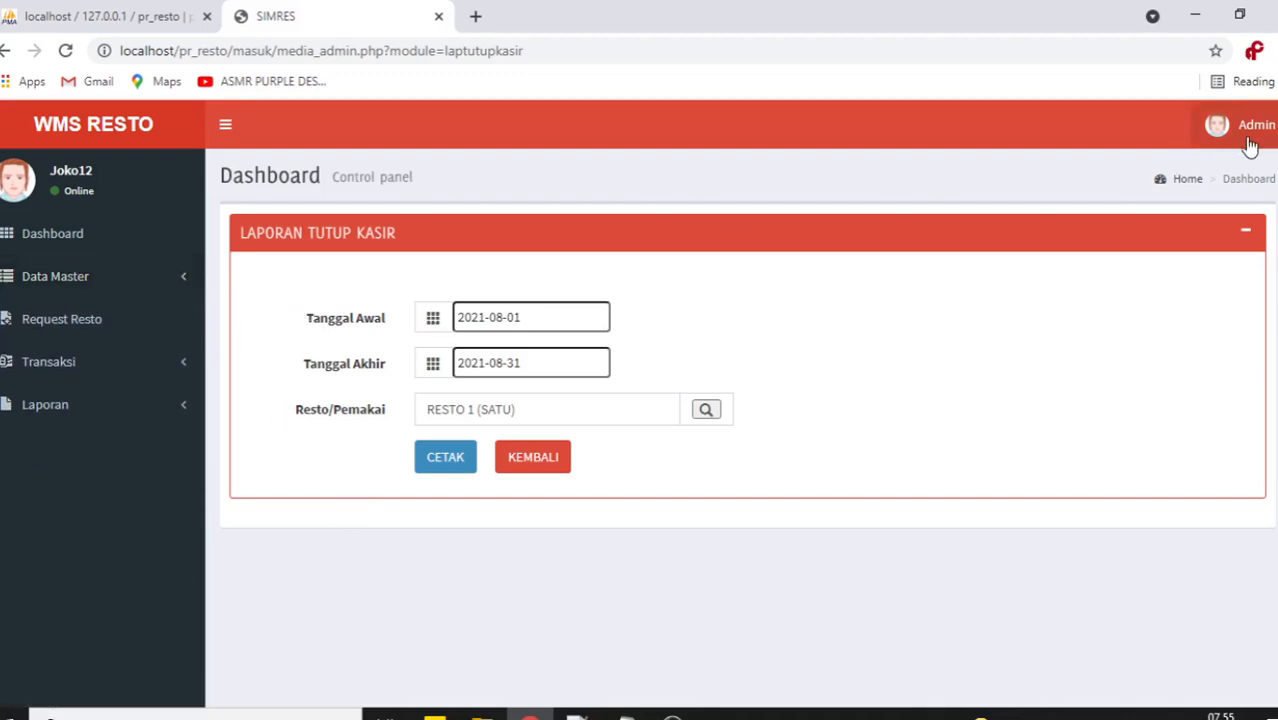